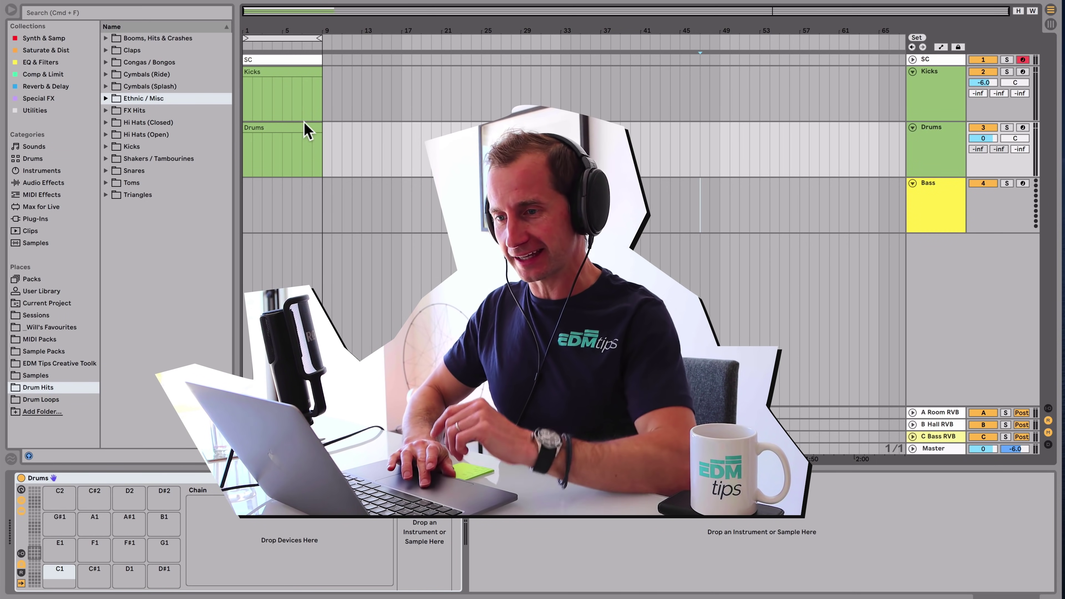
- Set the project tempo to 145 BPM
key("2")
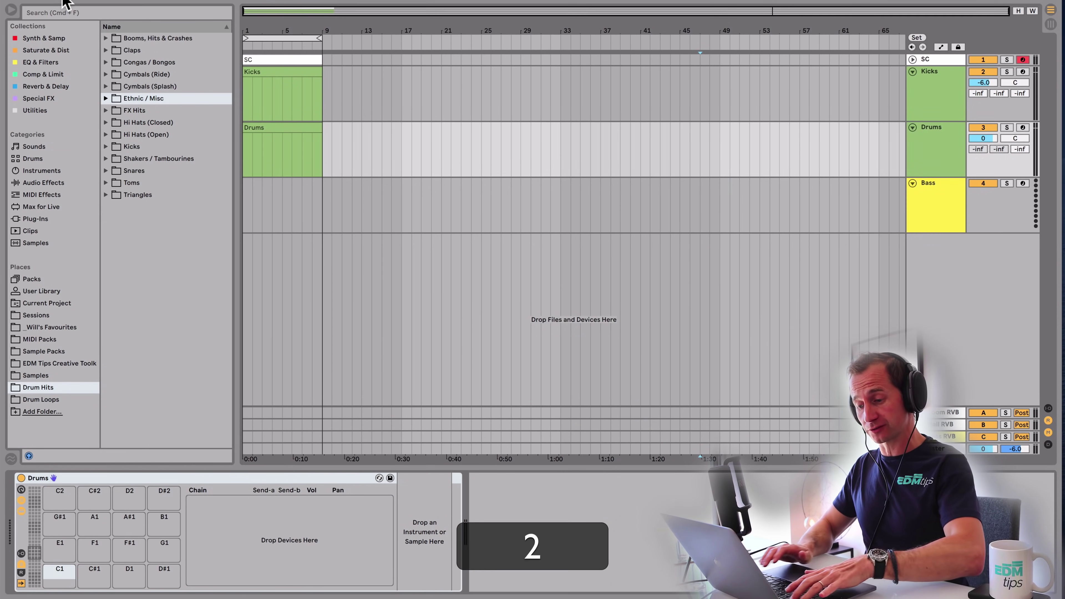
type("145")
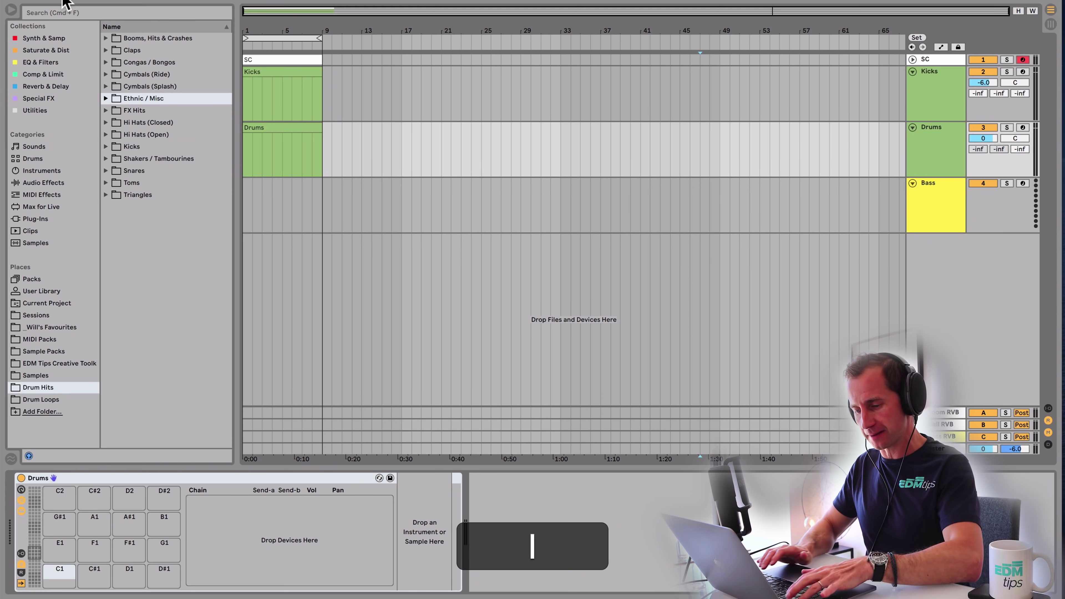
key("Return")
left_click(564, 203)
- Save the Live Set as "Very Good" in The Prodigy Project folder
key("super+s")
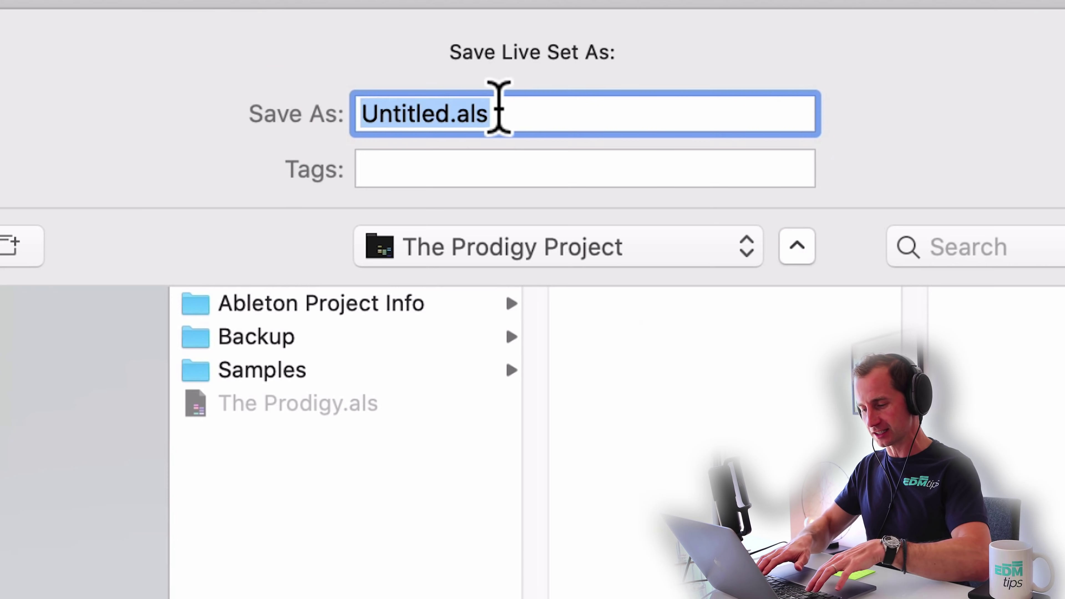
type("Very Good")
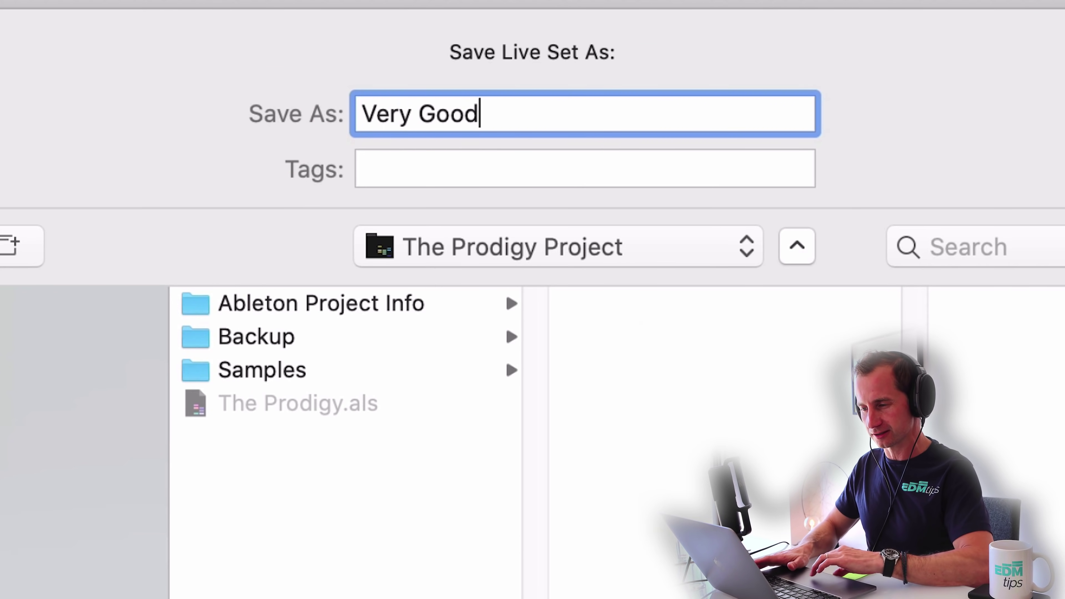
key("Return")
left_click(511, 152)
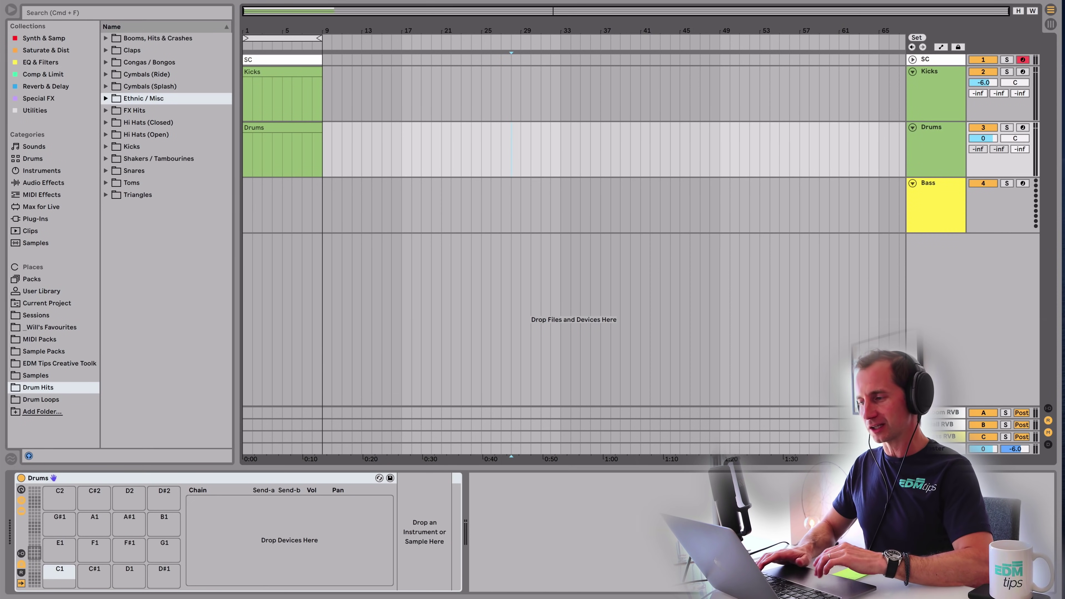
- Add two new audio tracks below the Bass track
left_click(936, 194)
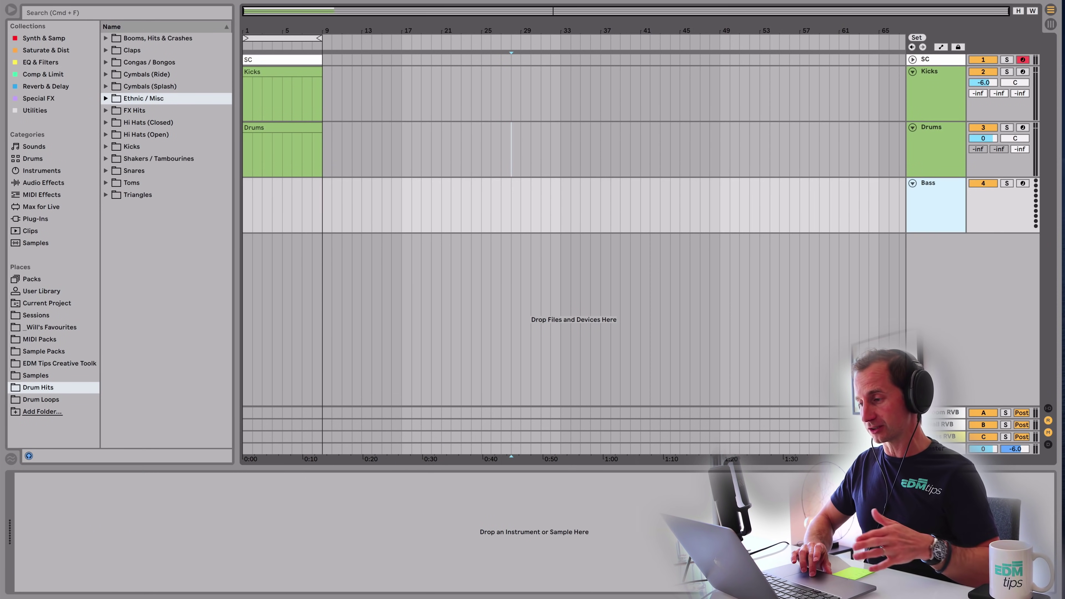
key("super+t")
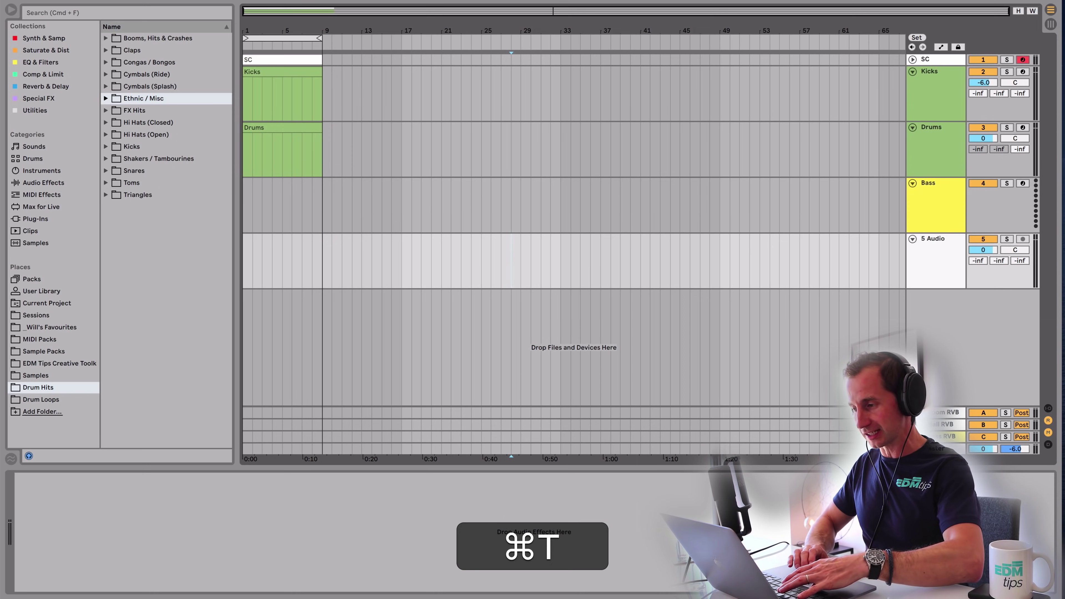
key("super+t")
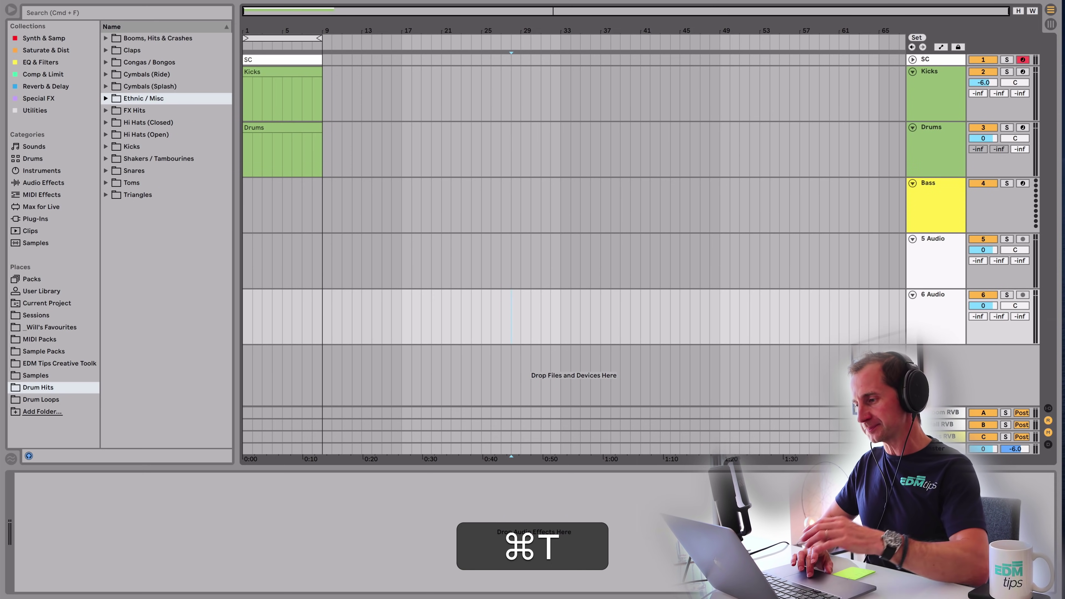
- Import the song "You're No Good For Me" from the Music app to the start of the first new audio track
left_click(936, 251)
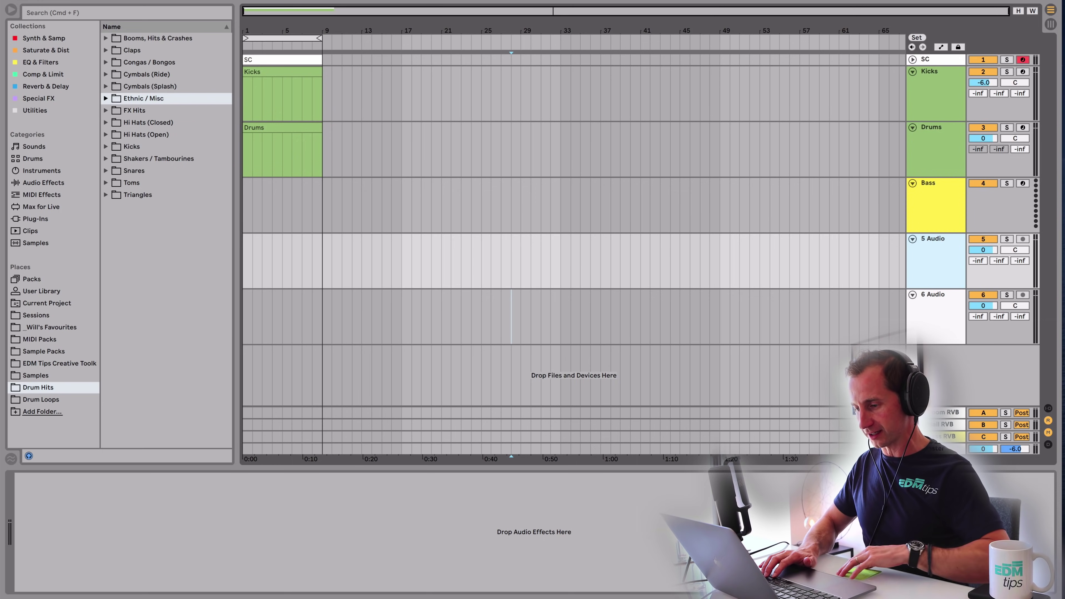
left_click(413, 579)
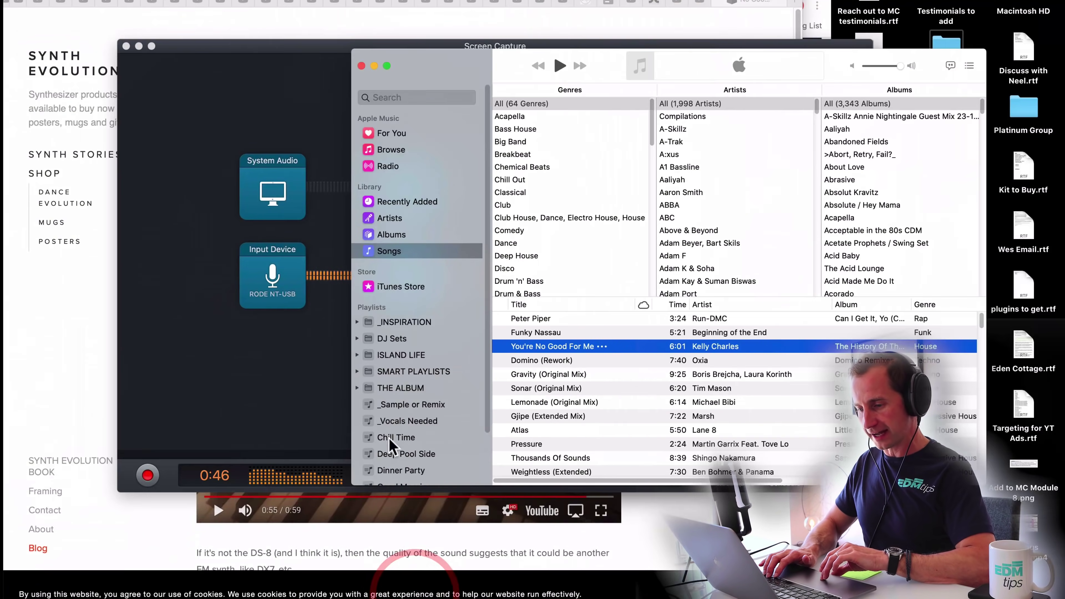
left_click_drag(537, 350, 244, 263)
key("super+Tab")
left_click(317, 269)
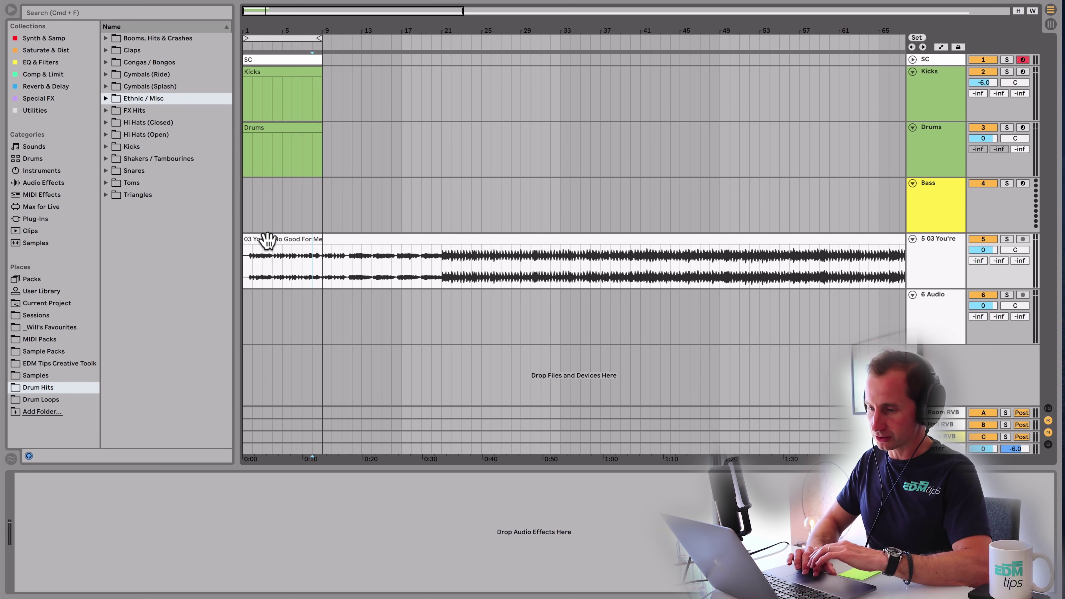
- Open the You're No Good For Me clip's sample view and play it back with its track soloed
left_click_drag(250, 28, 315, 168)
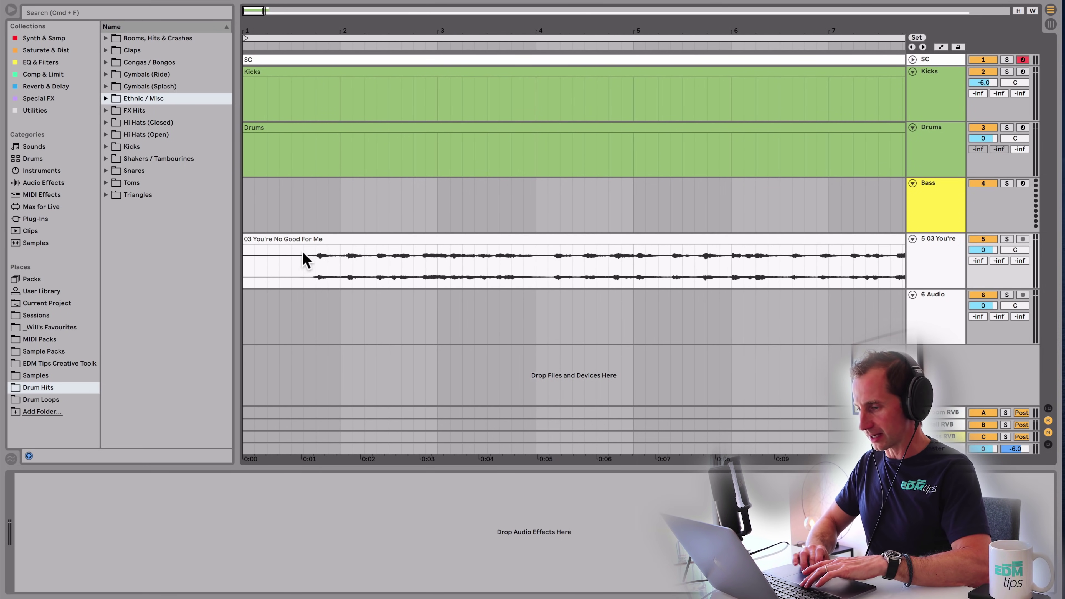
double_click(294, 239)
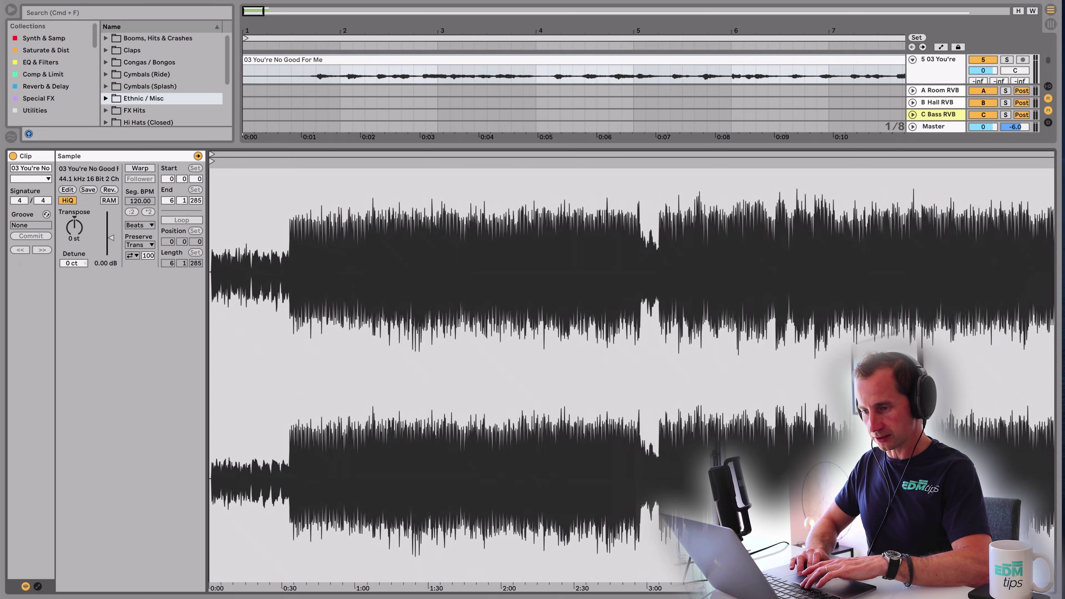
key("space")
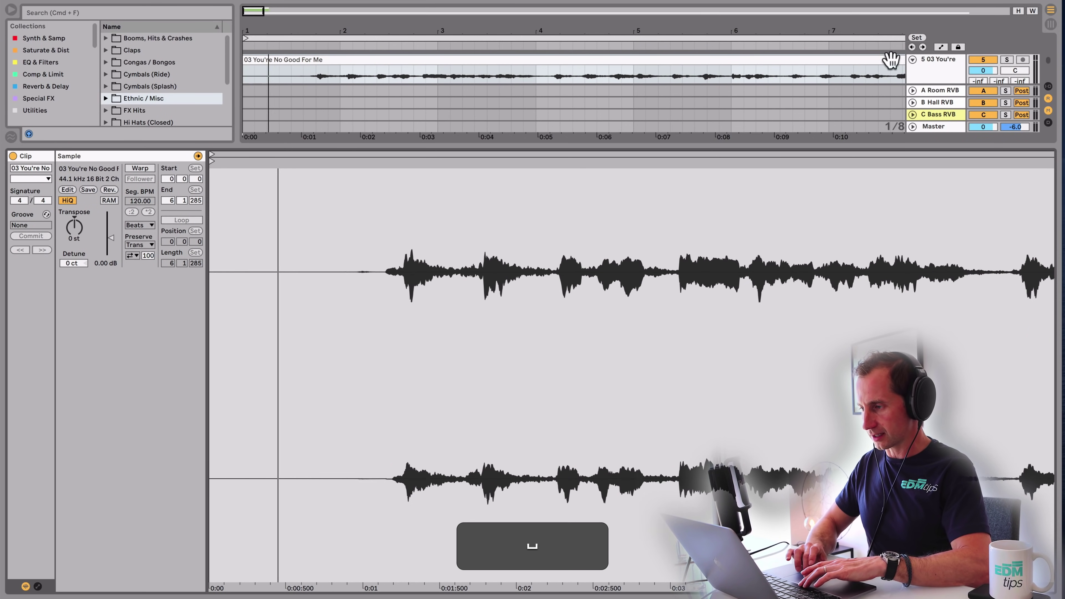
left_click(1007, 60)
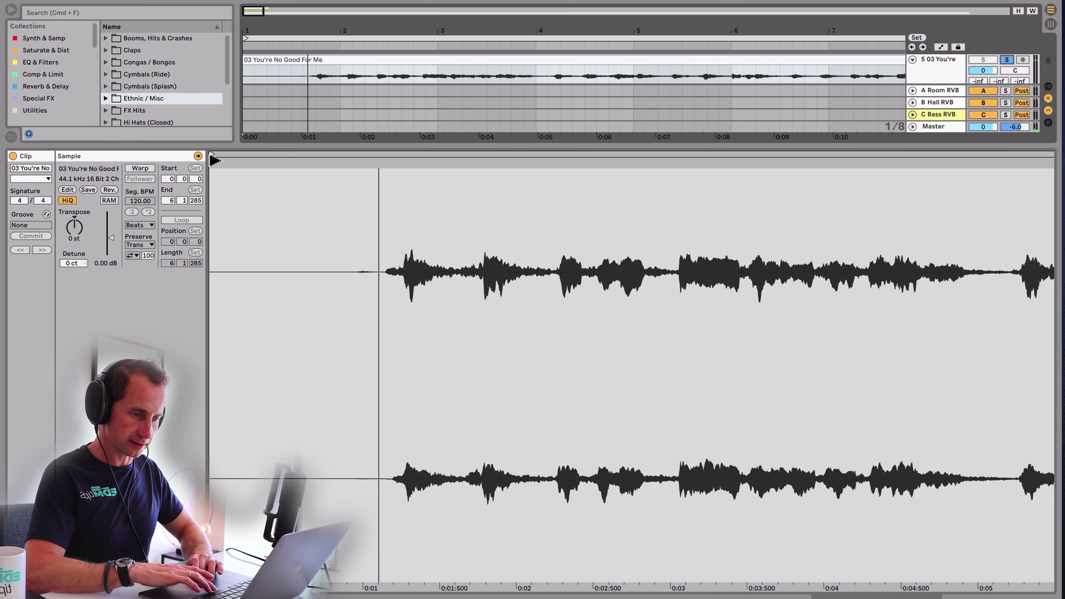
- Move the clip's start marker to the first audible hit, about 1.27 seconds in, and play from there
left_click_drag(213, 161, 404, 164)
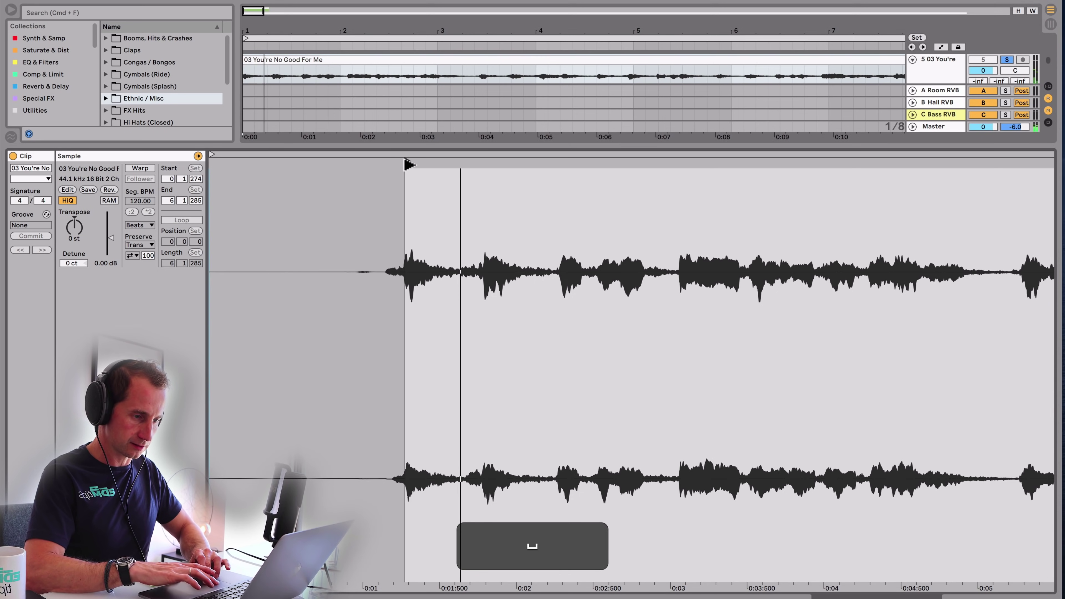
left_click(403, 167)
key("space")
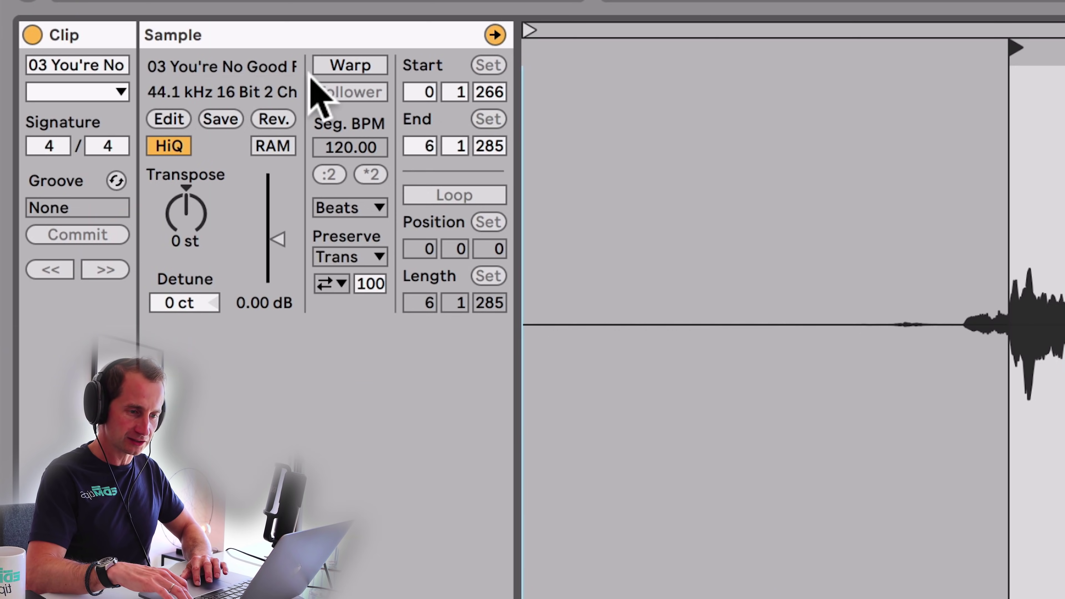
- Turn on Warp for the clip, set its segment BPM to 120, and check it by ear
left_click(140, 168)
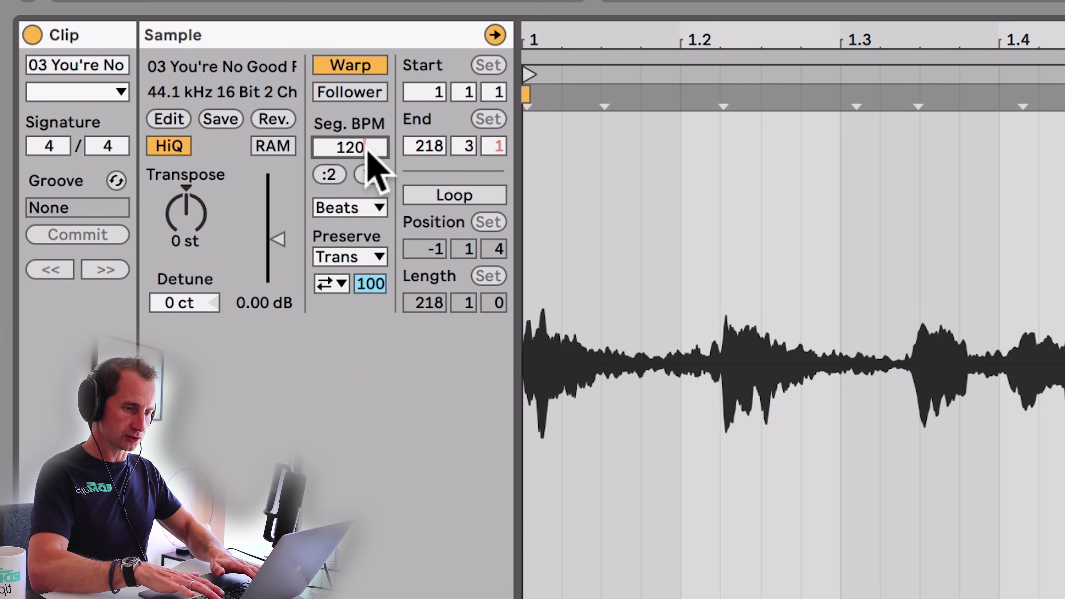
key("Return")
key("space")
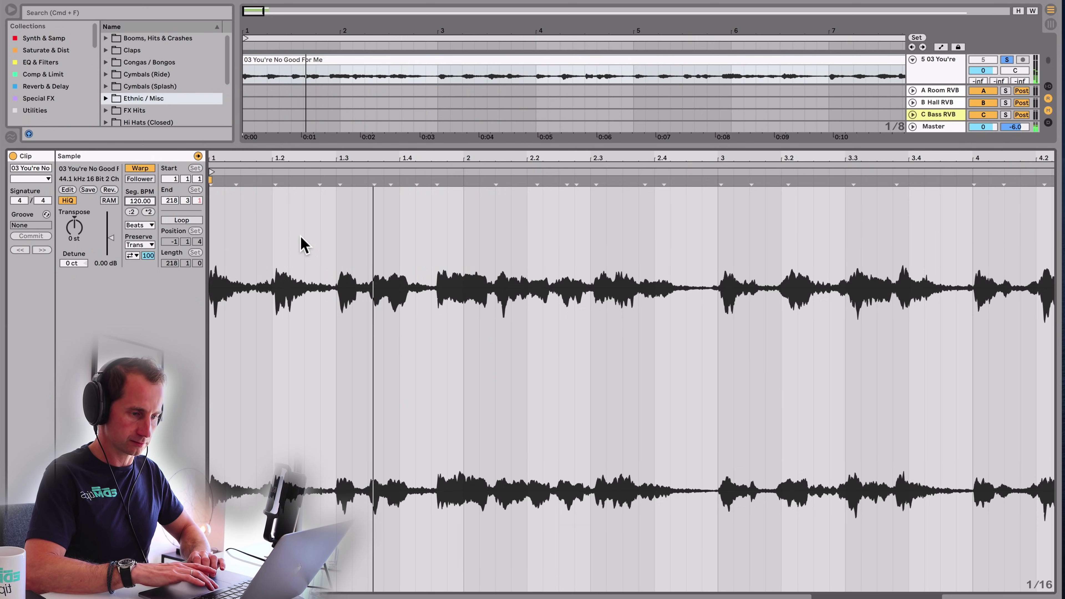
key("space")
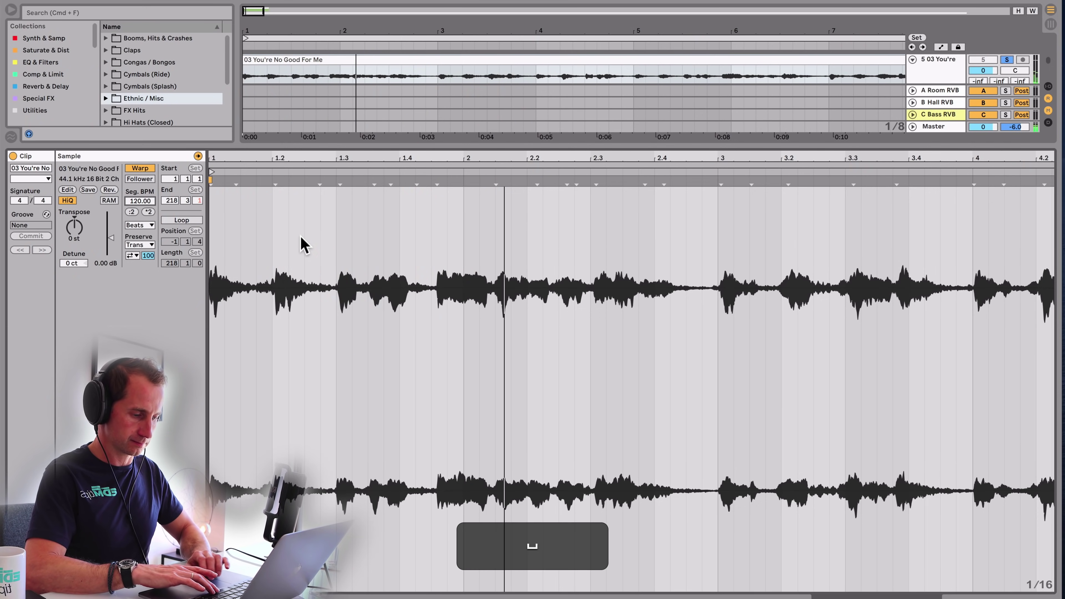
- Nudge the clip's start marker slightly later onto the first transient and listen to its timing
key("space")
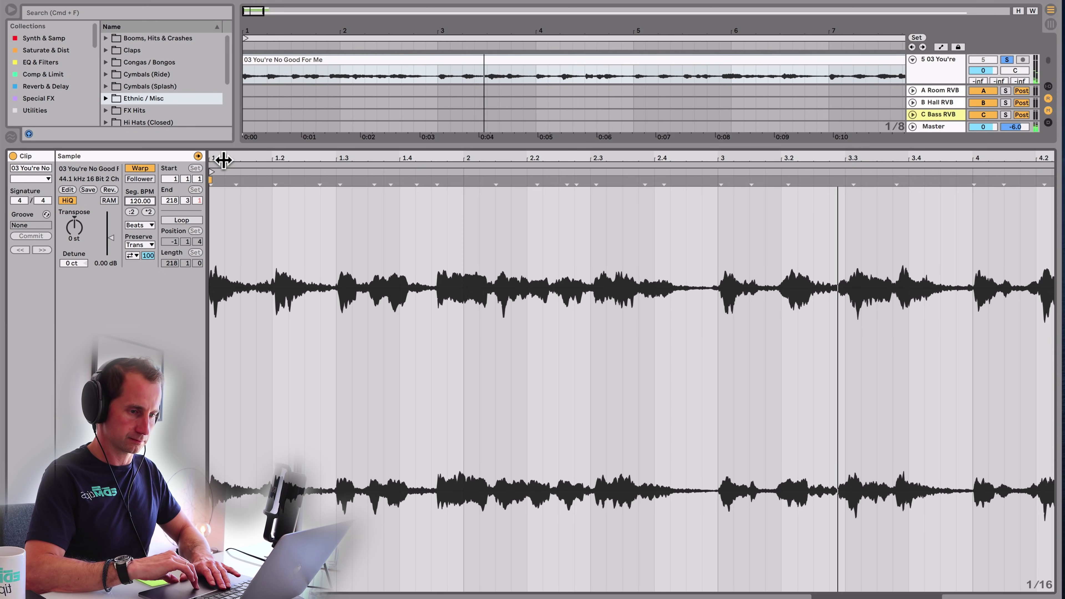
key("space")
left_click_drag(222, 161, 414, 206)
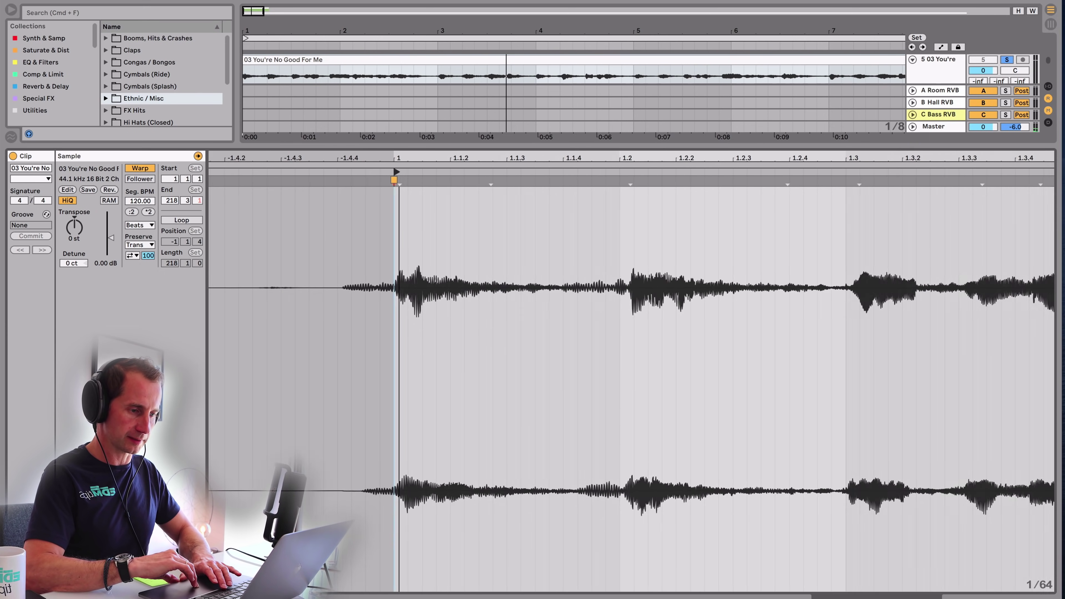
left_click_drag(399, 158, 410, 173)
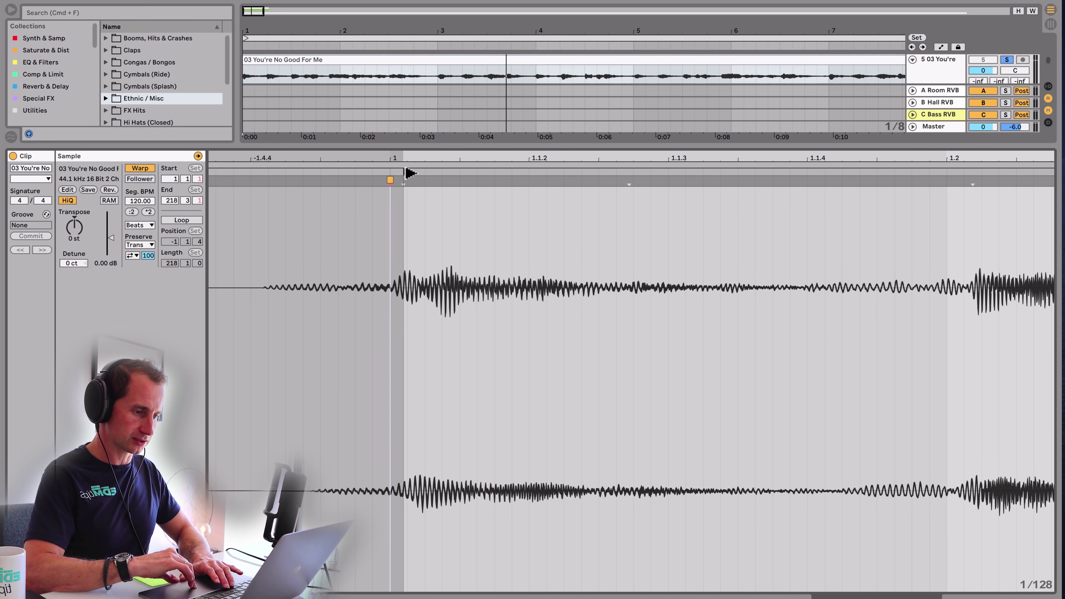
left_click(410, 172)
key("space")
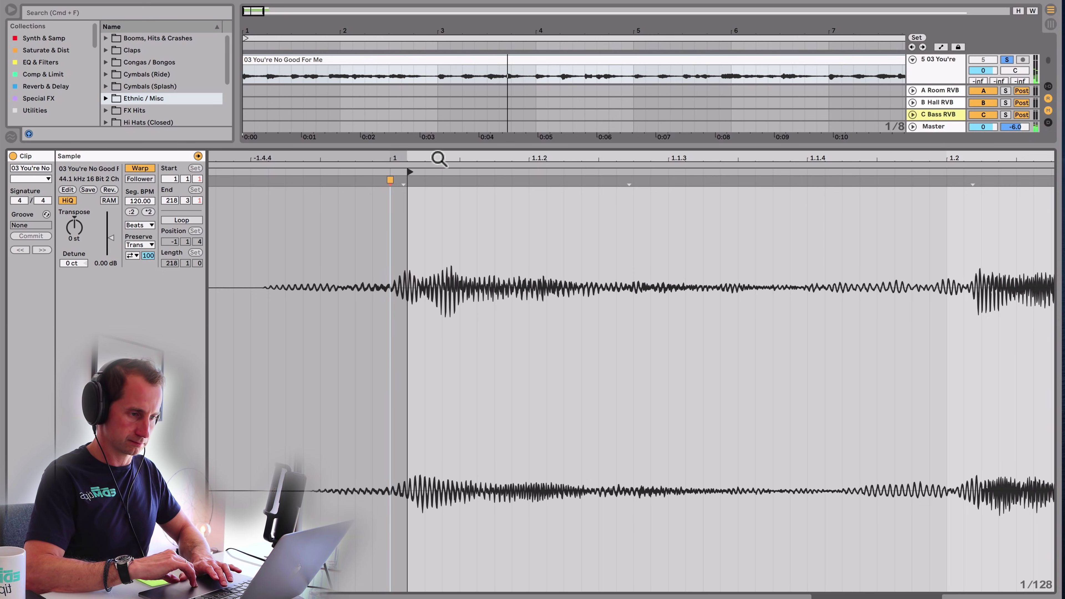
left_click_drag(455, 158, 278, 158)
key("space")
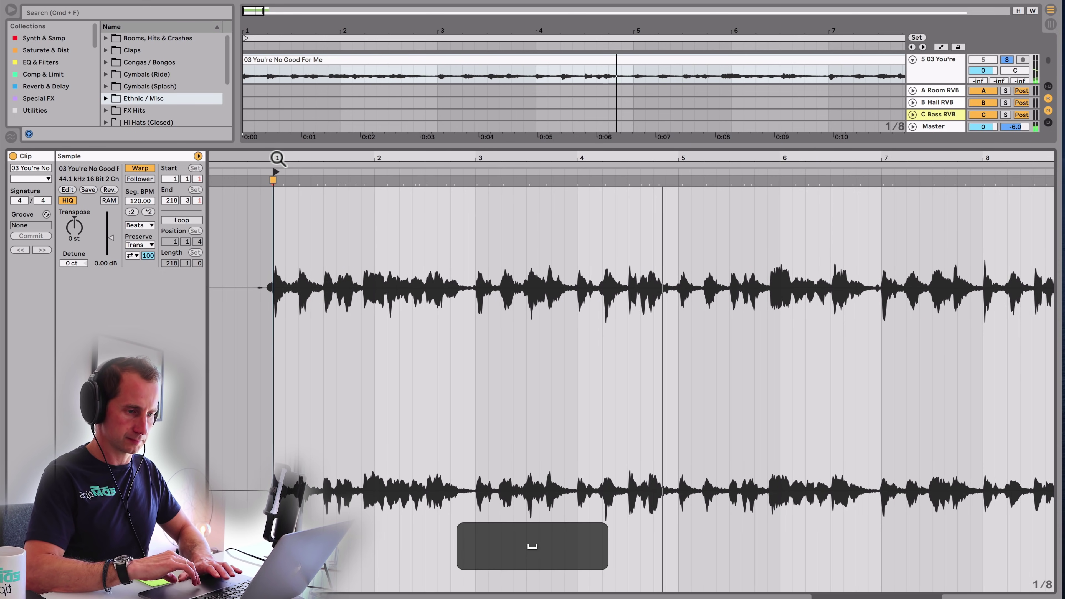
- Split the You're No Good For Me clip at bar 5 and delete everything after the split
key("shift+Tab")
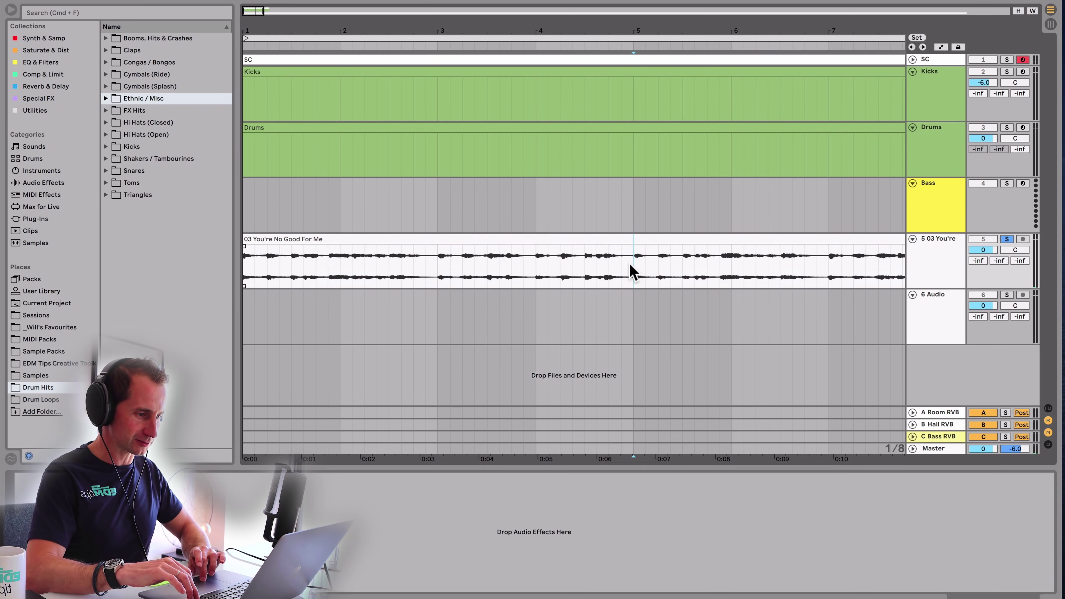
left_click(631, 264)
key("super+e")
left_click(687, 235)
key("BackSpace")
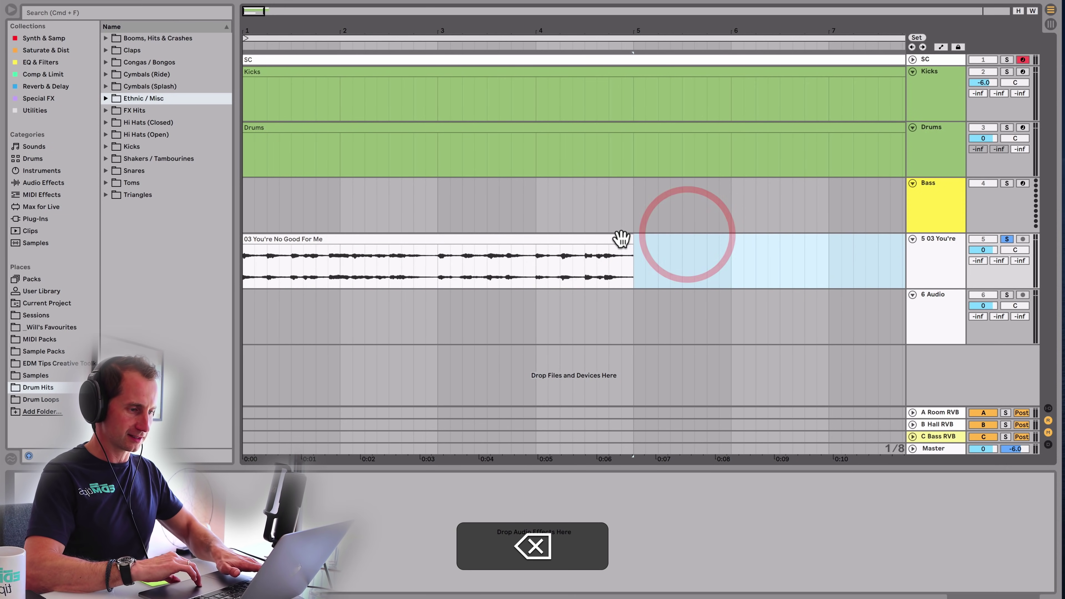
- Set the trimmed clip's warp mode to Complex Pro, with transpose at 3 st and formants at 0
double_click(623, 238)
left_click(343, 208)
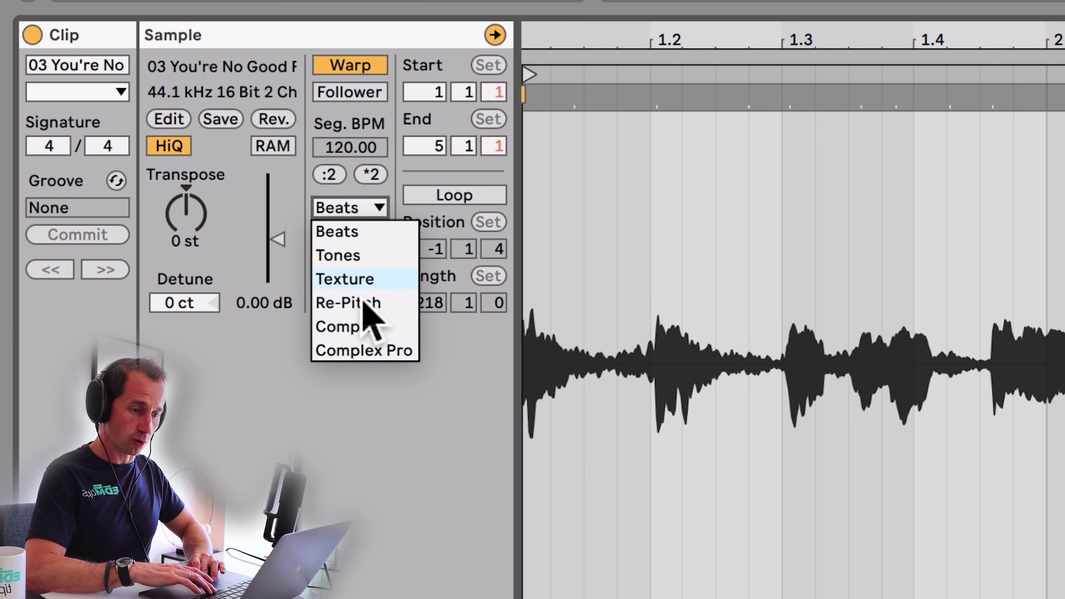
left_click(377, 352)
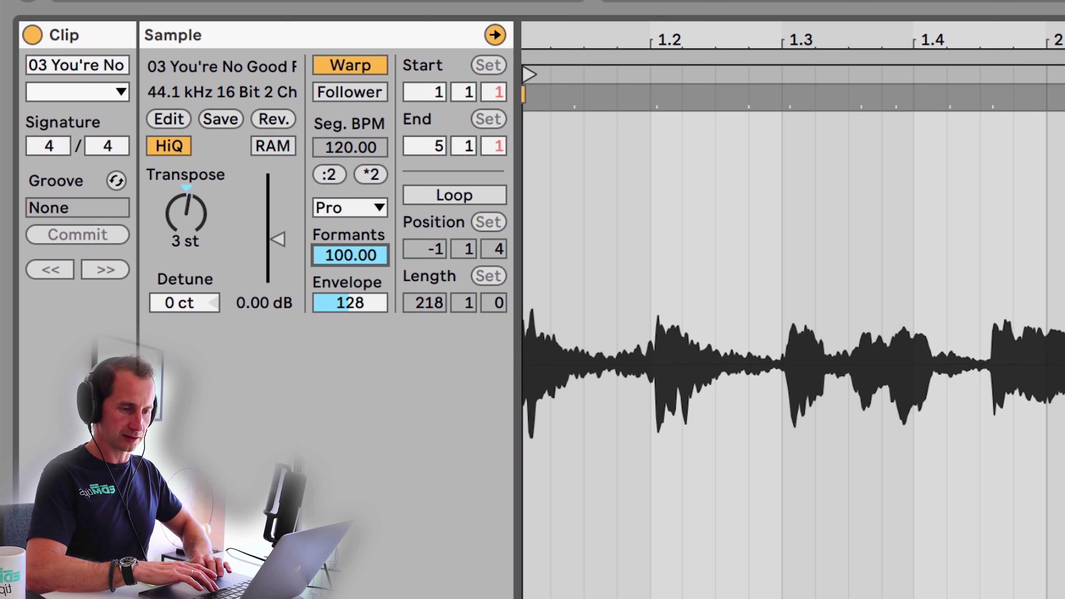
left_click_drag(372, 255, 373, 311)
key("space")
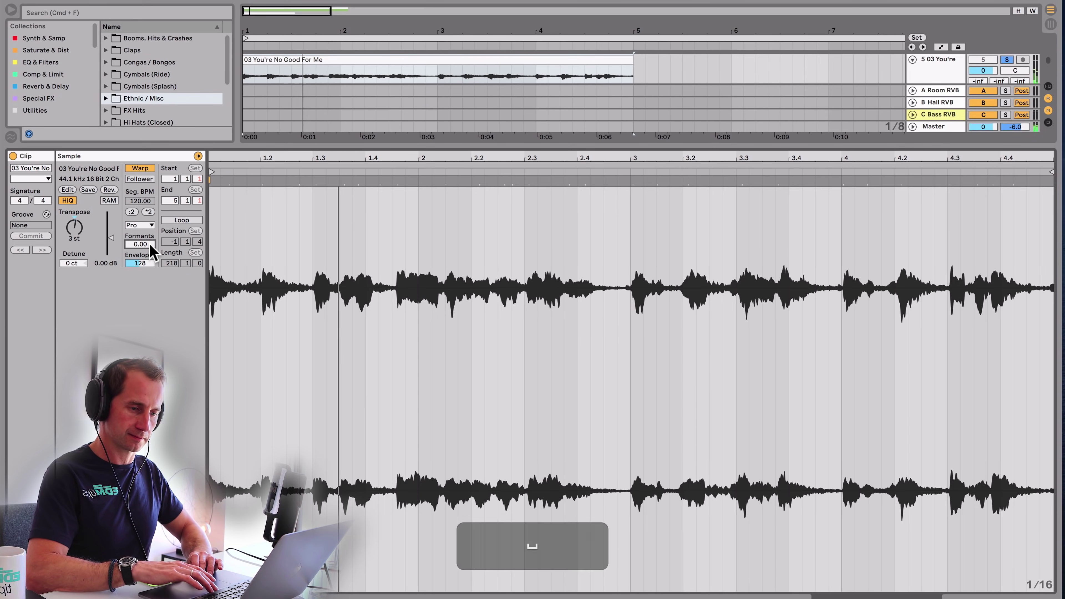
- Consolidate the trimmed four-bar You're No Good For Me clip into a new audio clip
key("shift+Tab")
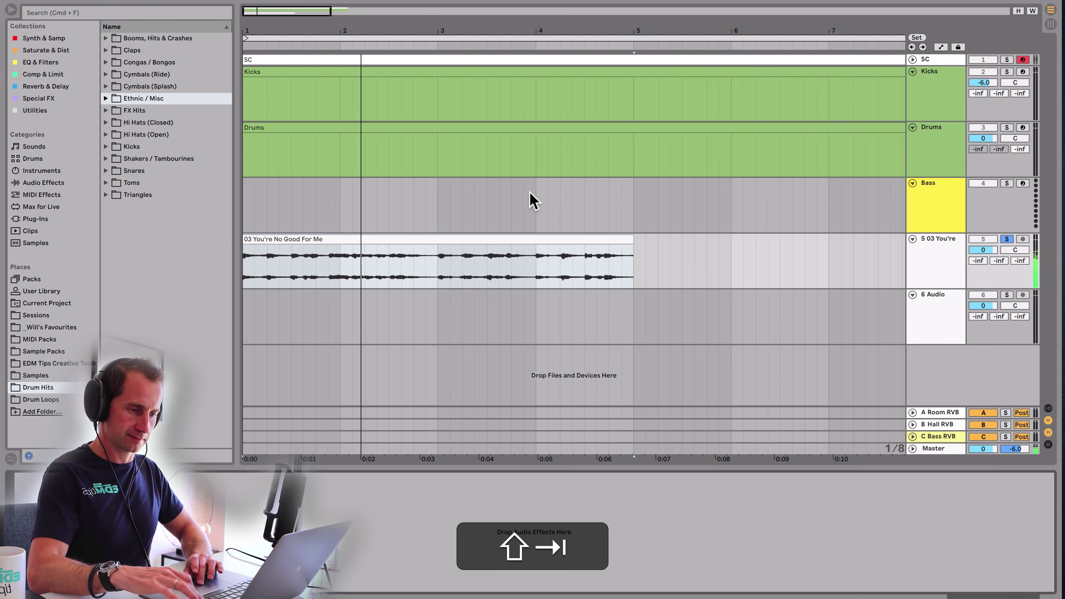
left_click(592, 238)
key("super+j")
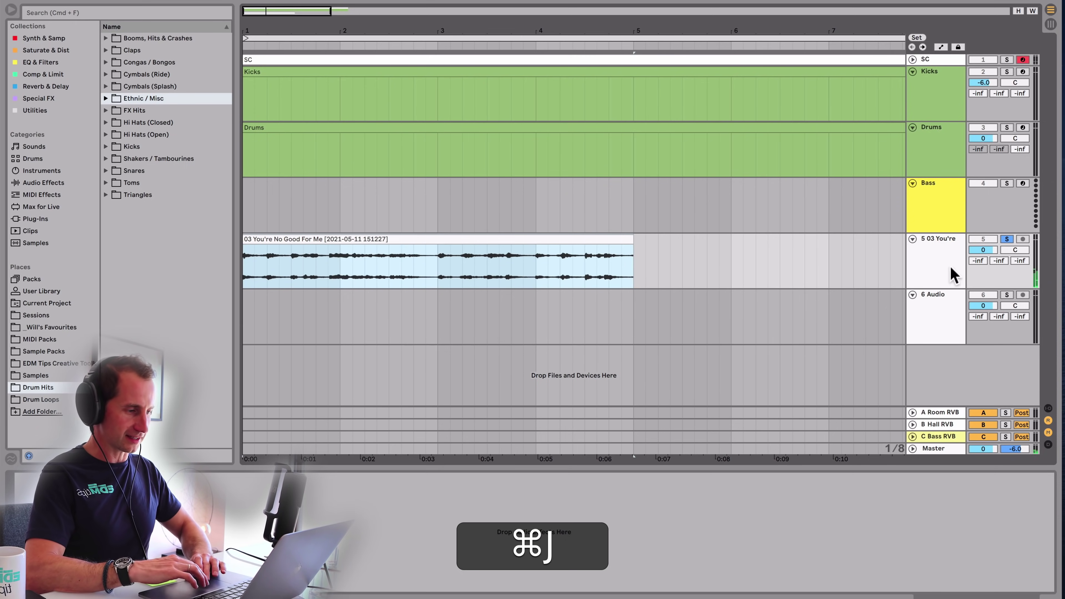
left_click(936, 273)
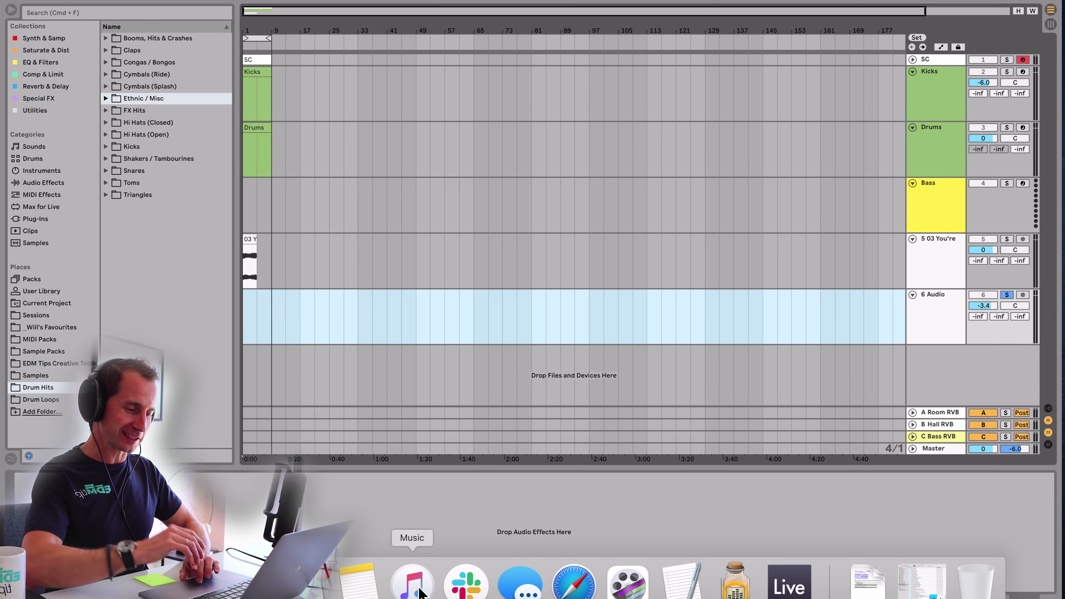
- Import the song "Funky Nassau" from the Music app to the start of the second new audio track
left_click(419, 594)
left_click_drag(535, 333, 252, 321)
key("alt+Right")
key("alt+Right")
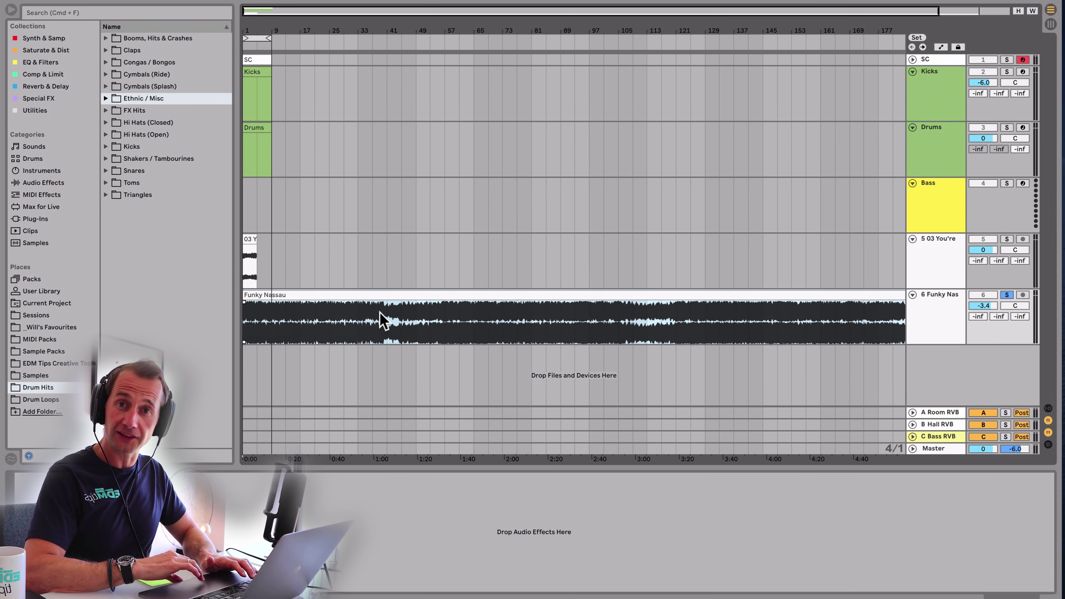
left_click_drag(269, 27, 424, 26)
left_click(629, 2)
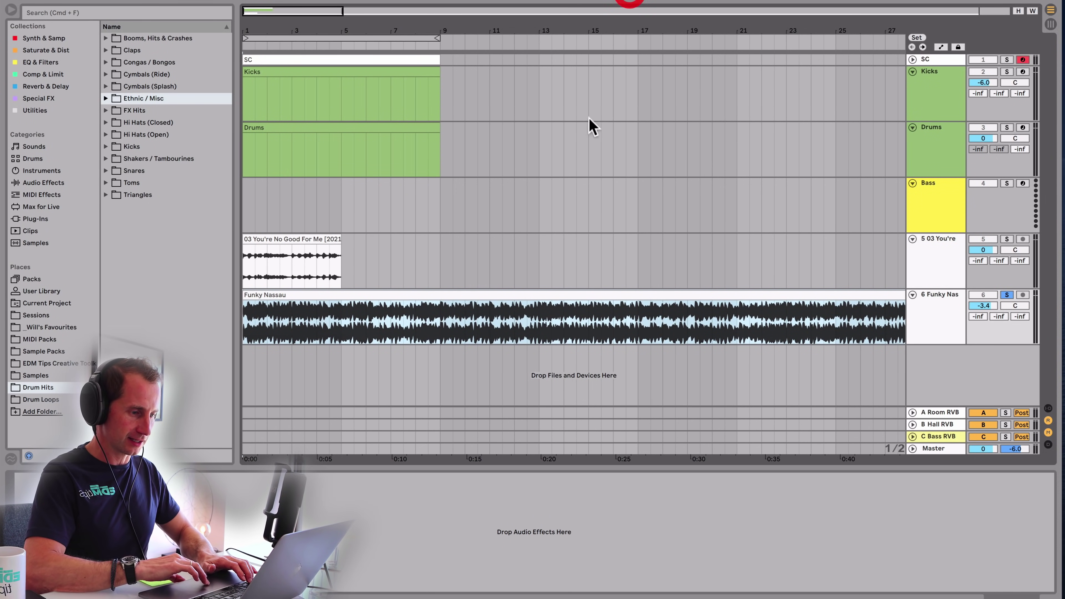
- Audition the Funky Nassau song from several points up to around bar 45 to find a section to sample
left_click(562, 322)
left_click(683, 320)
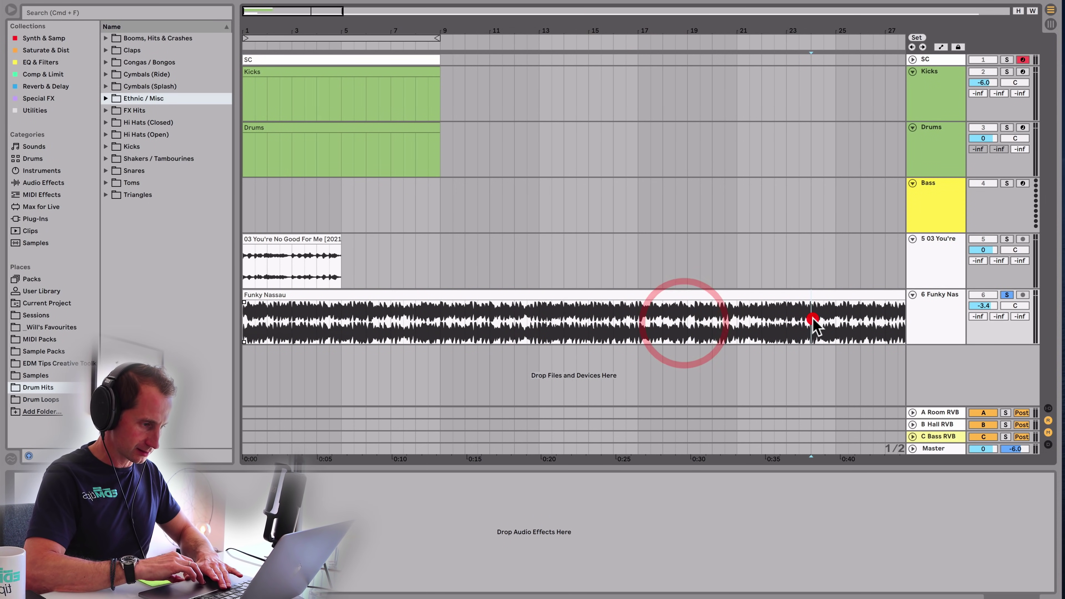
left_click(812, 319)
key("minus")
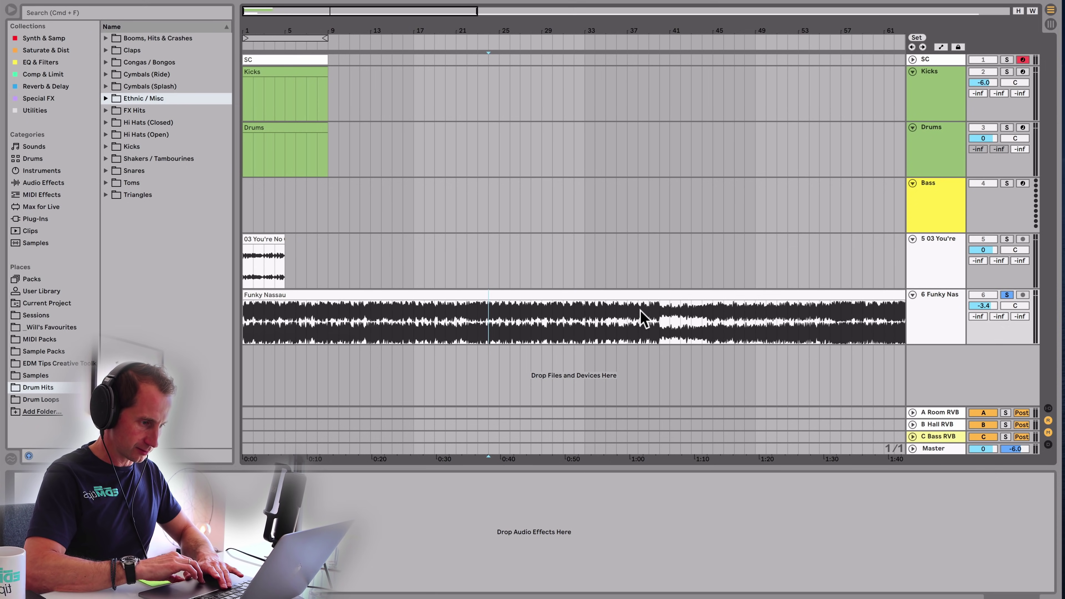
left_click(659, 317)
key("space")
left_click(715, 316)
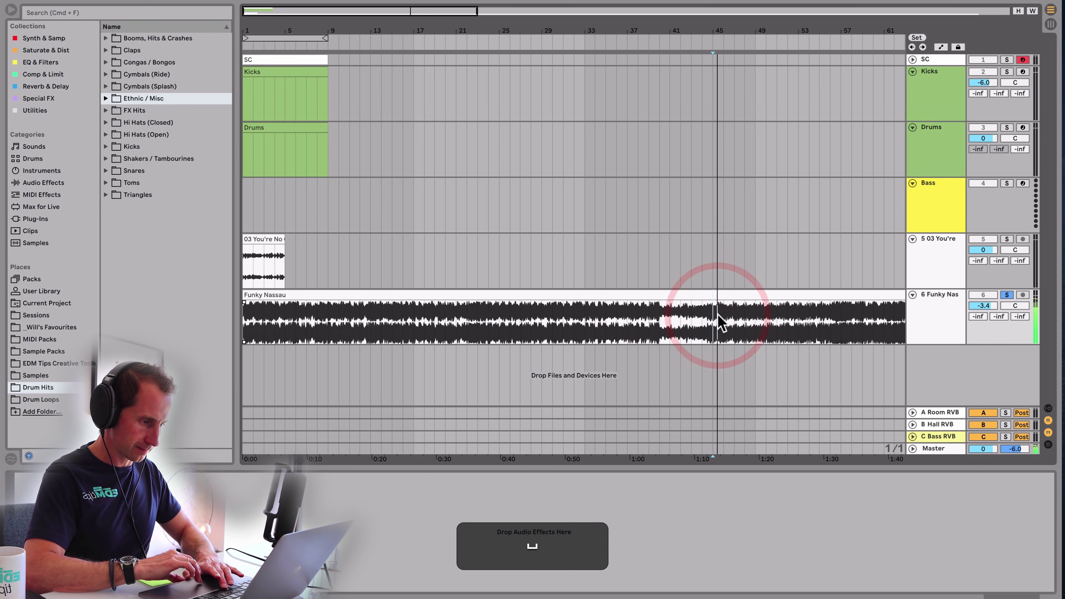
key("space")
left_click(710, 315)
key("space")
- Locate the riff's start in Funky Nassau by ear and split the clip there, just after 44.3.3
left_click_drag(740, 30, 701, 84)
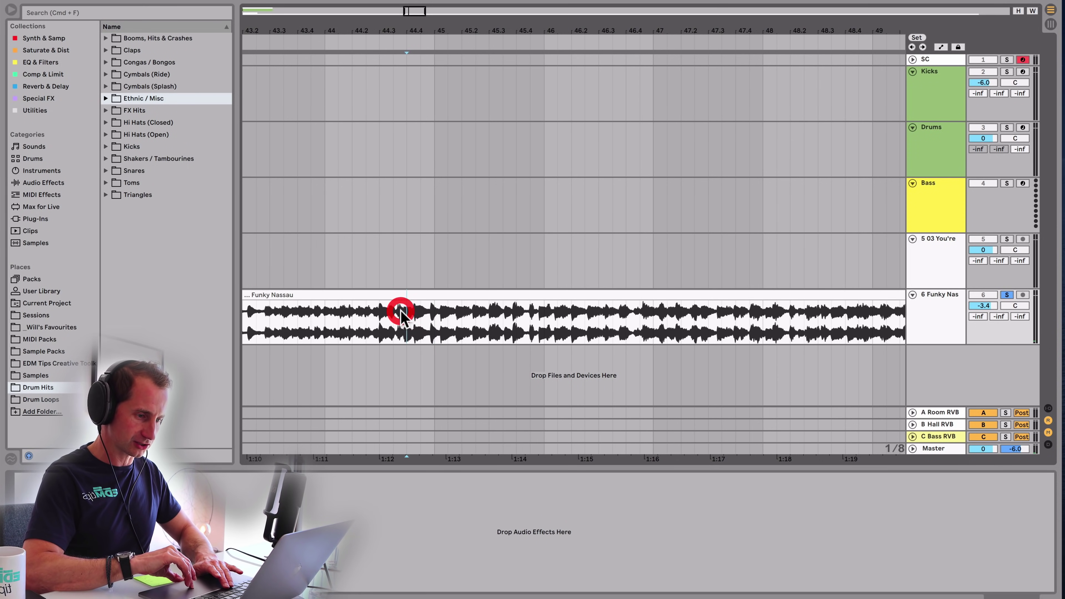
key("space")
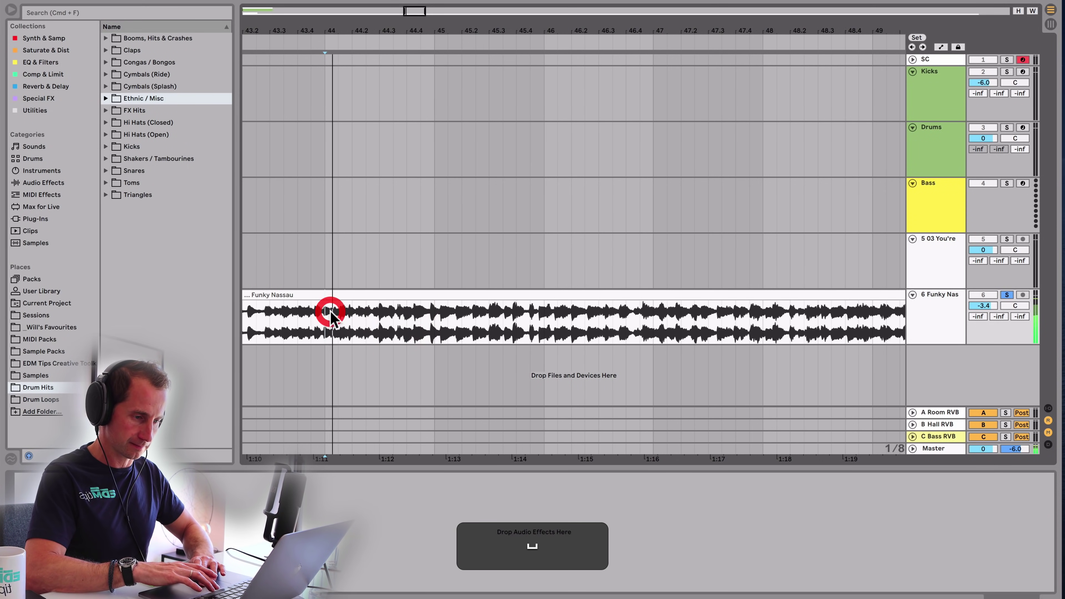
key("space")
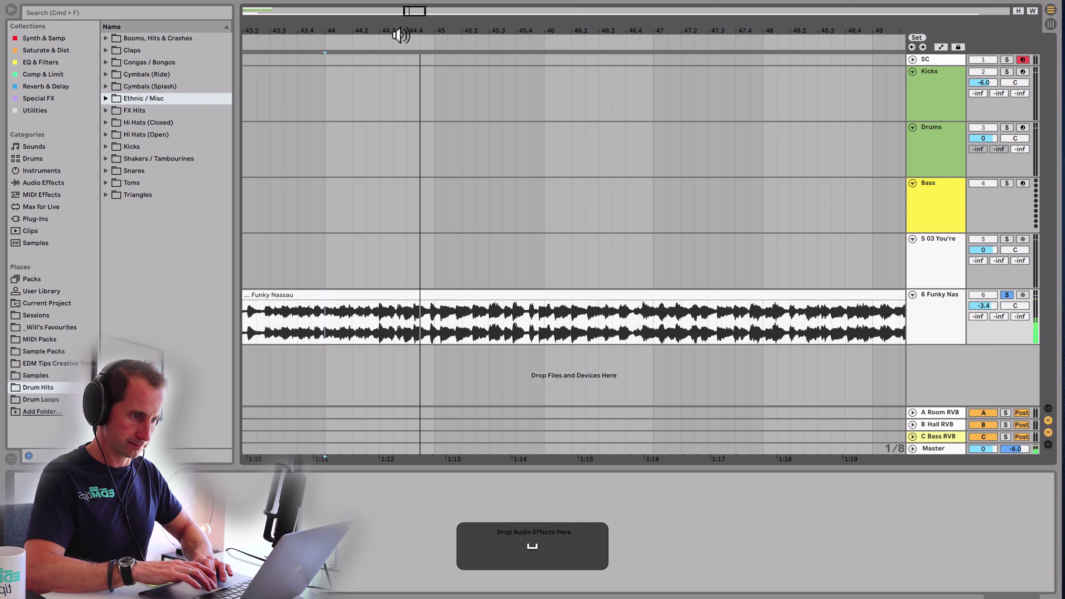
left_click_drag(401, 34, 403, 33)
left_click(312, 310)
key("space")
key("space")
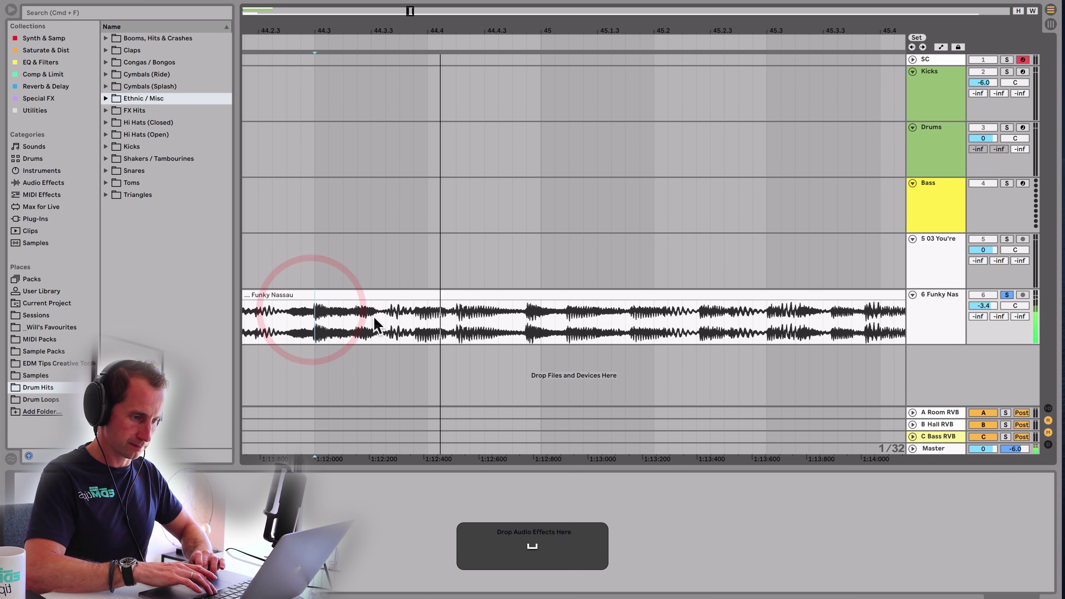
left_click(410, 319)
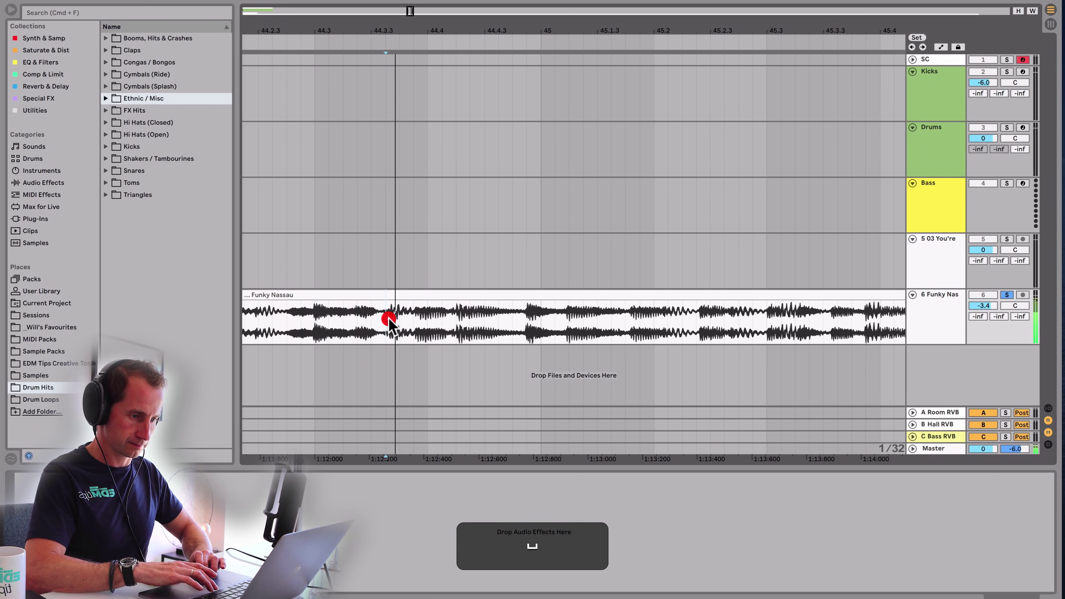
key("space")
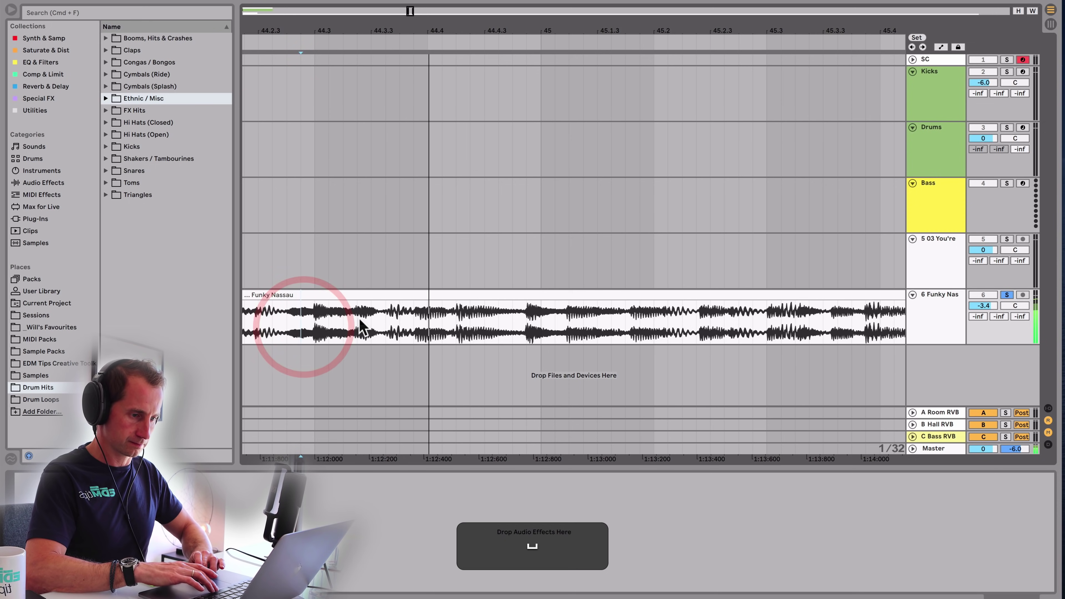
left_click(257, 311)
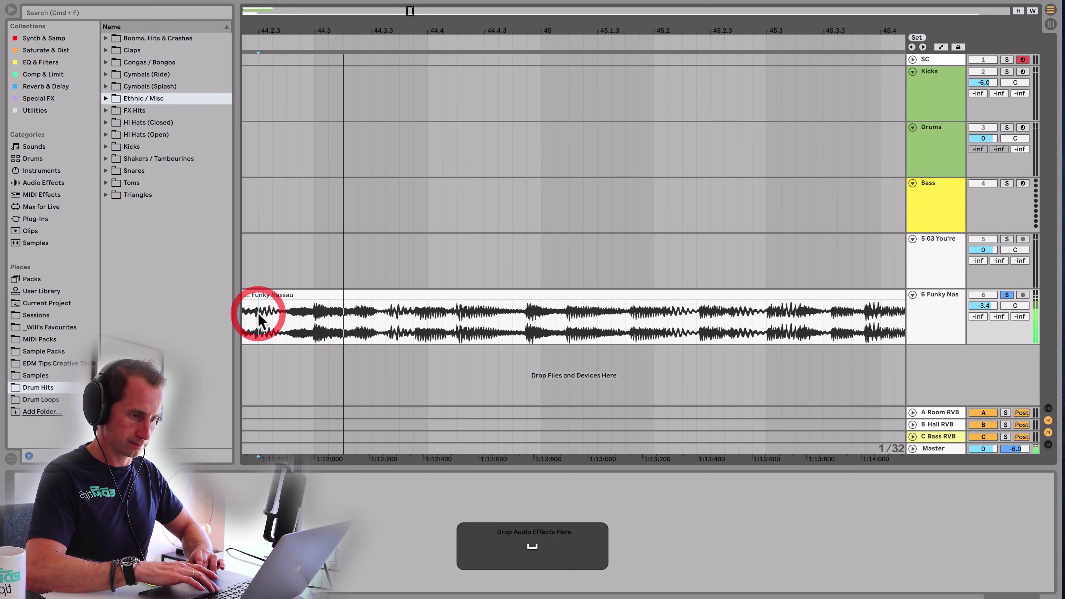
left_click(387, 323)
key("super+e")
scroll(550, 324, "right", 7)
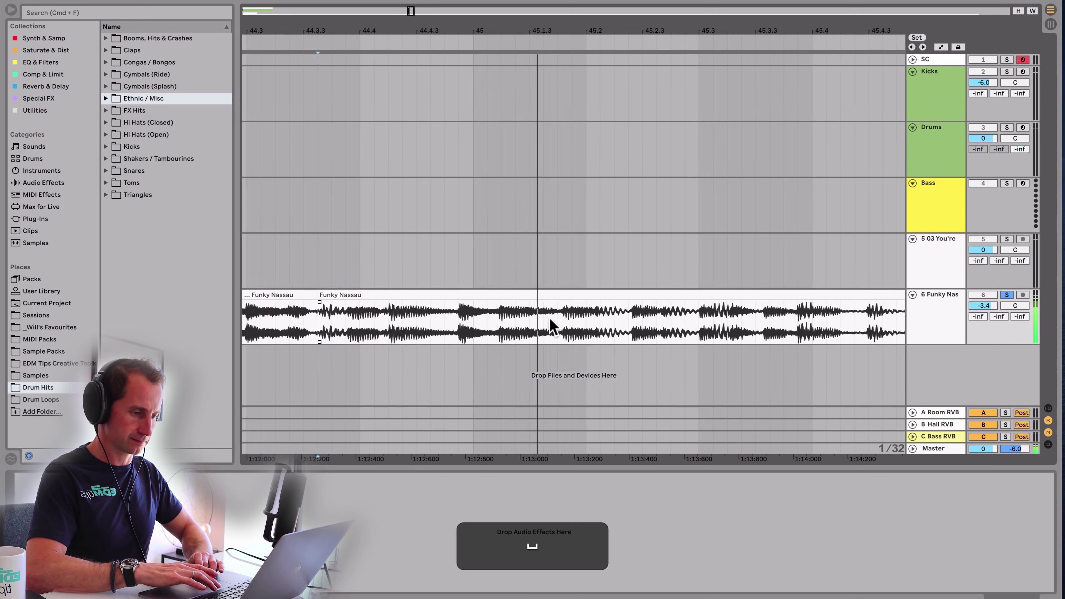
- Audition the riff, split Funky Nassau at its end just before 45.2.3, and delete everything after the split
key("space")
scroll(538, 317, "left", 10)
key("space")
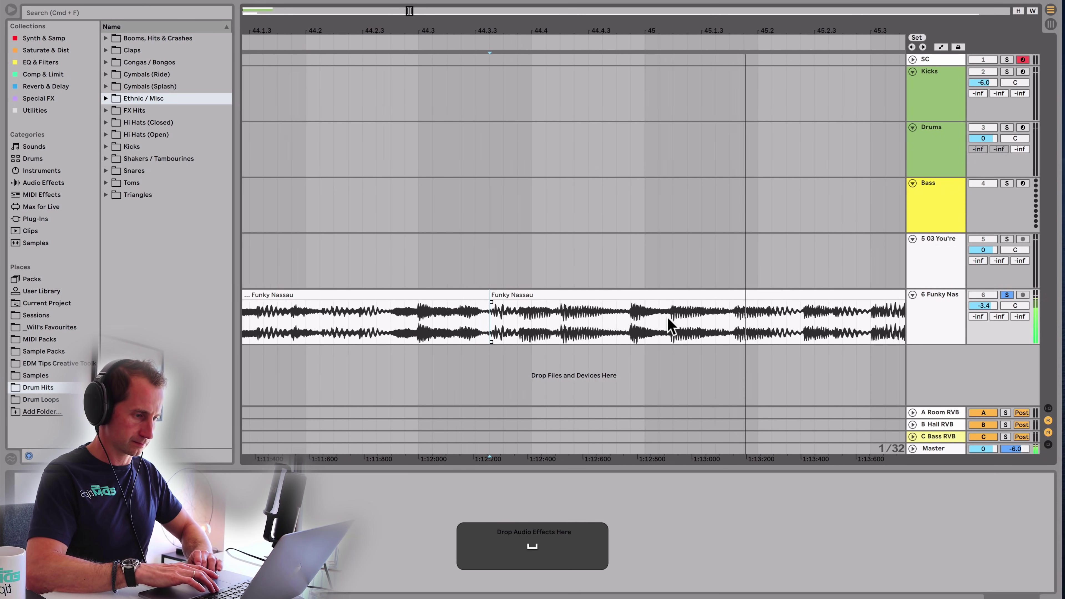
left_click(776, 317)
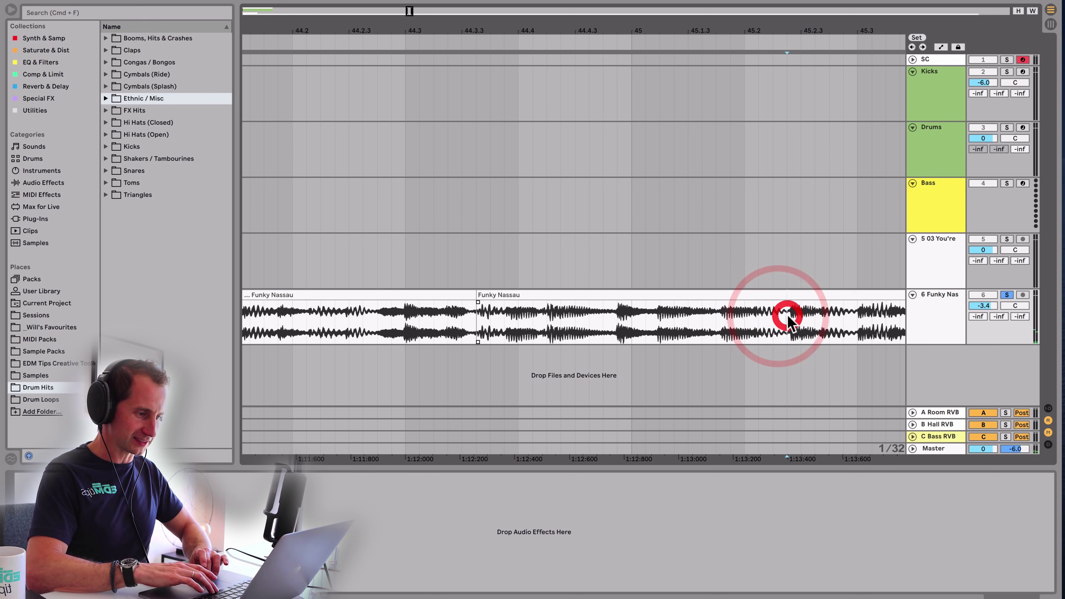
key("super+e")
left_click(797, 297)
key("BackSpace")
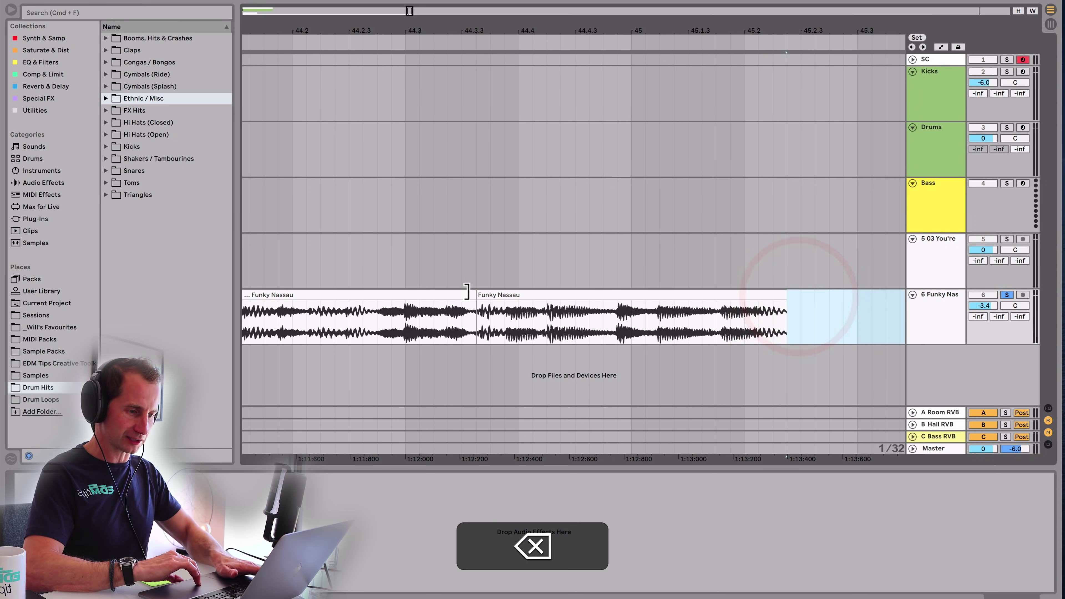
- Delete the part of Funky Nassau before the riff and consolidate the remaining short clip
left_click(461, 293)
key("BackSpace")
left_click(502, 295)
left_click(502, 294)
key("super+j")
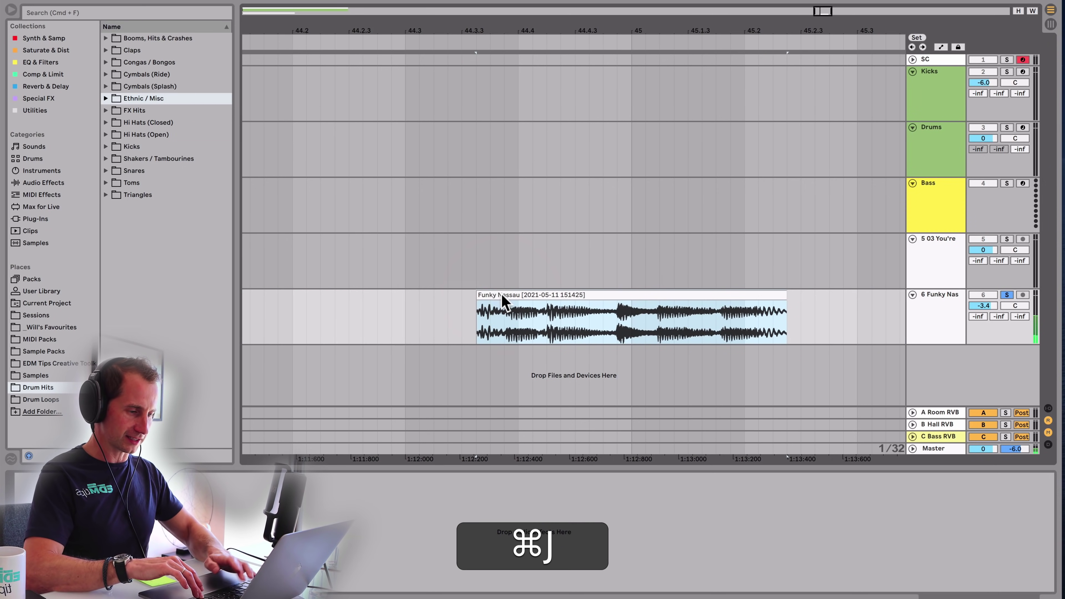
- Play back the consolidated riff and add a short fade-out at its end
key("super+space")
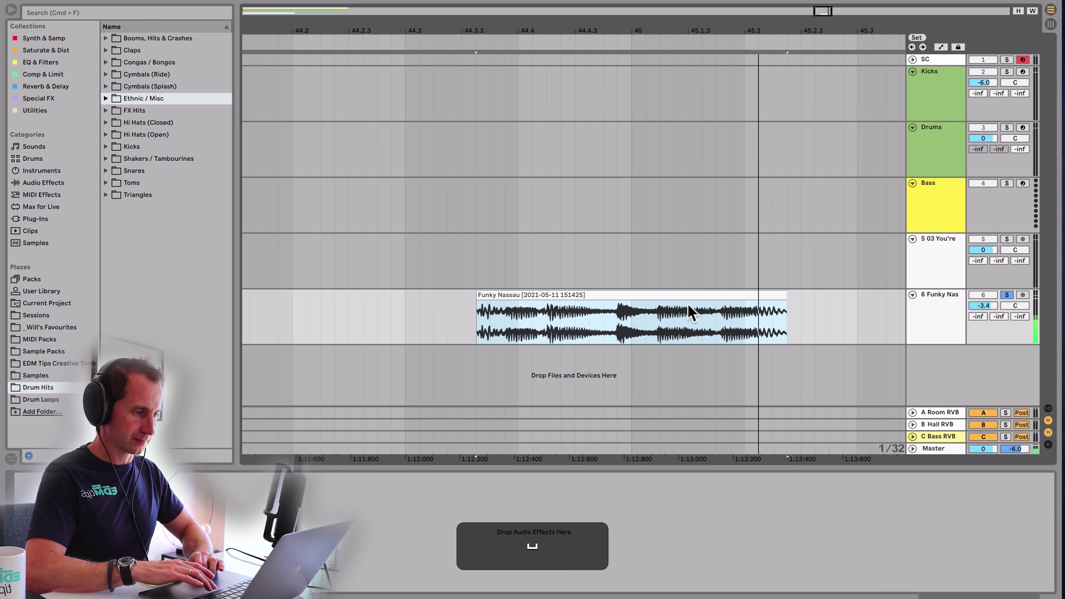
left_click(784, 301)
left_click_drag(772, 302, 771, 302)
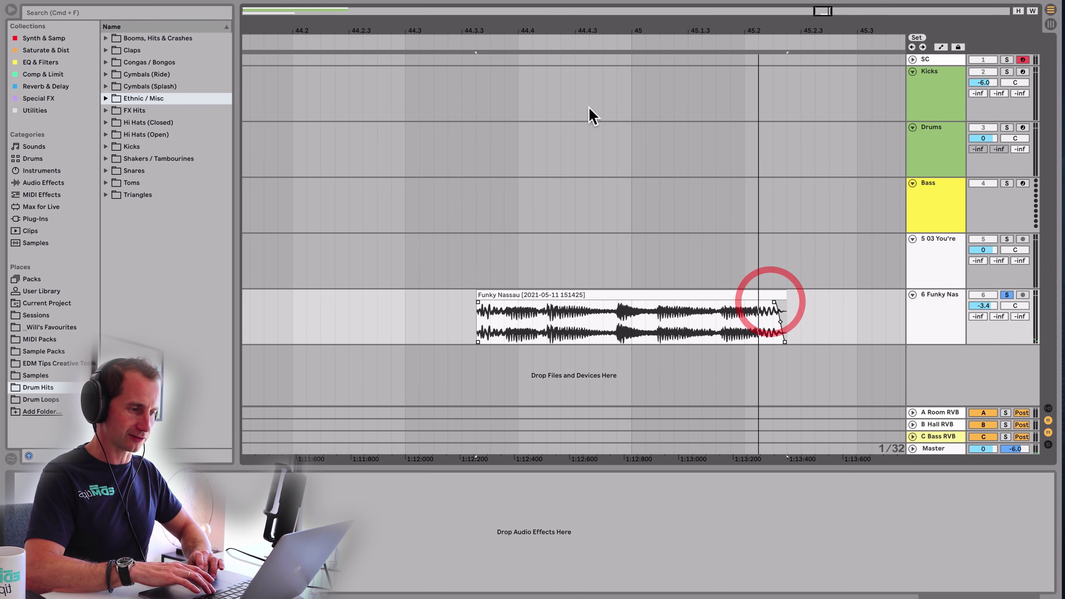
- Move the Funky Nassau riff clip to the start of its track at bar 1
left_click_drag(588, 33, 588, 5)
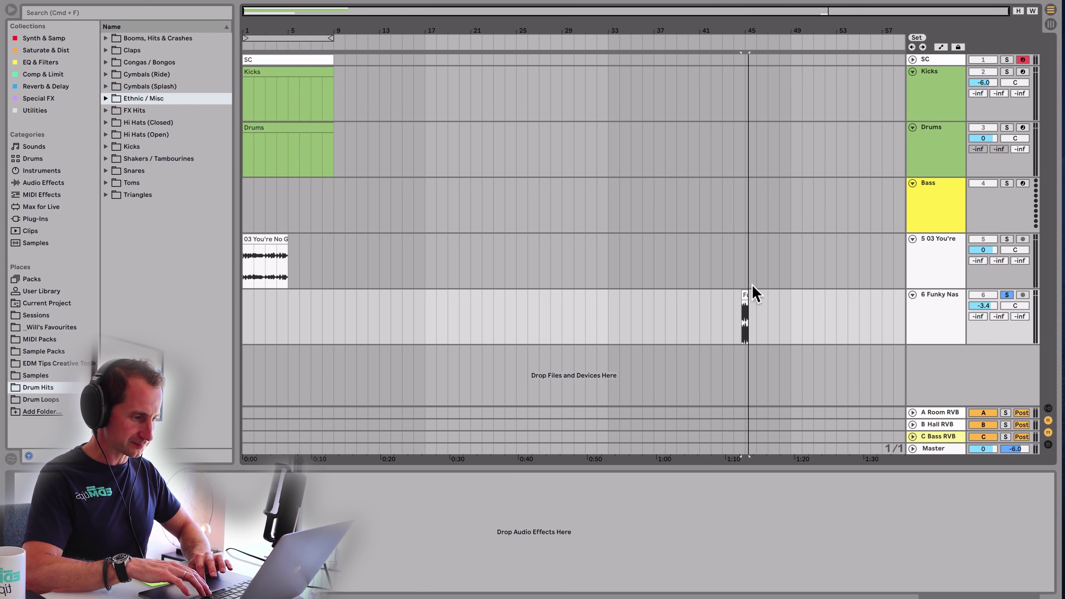
left_click_drag(744, 294, 248, 334)
left_click_drag(273, 28, 439, 294)
left_click(508, 317)
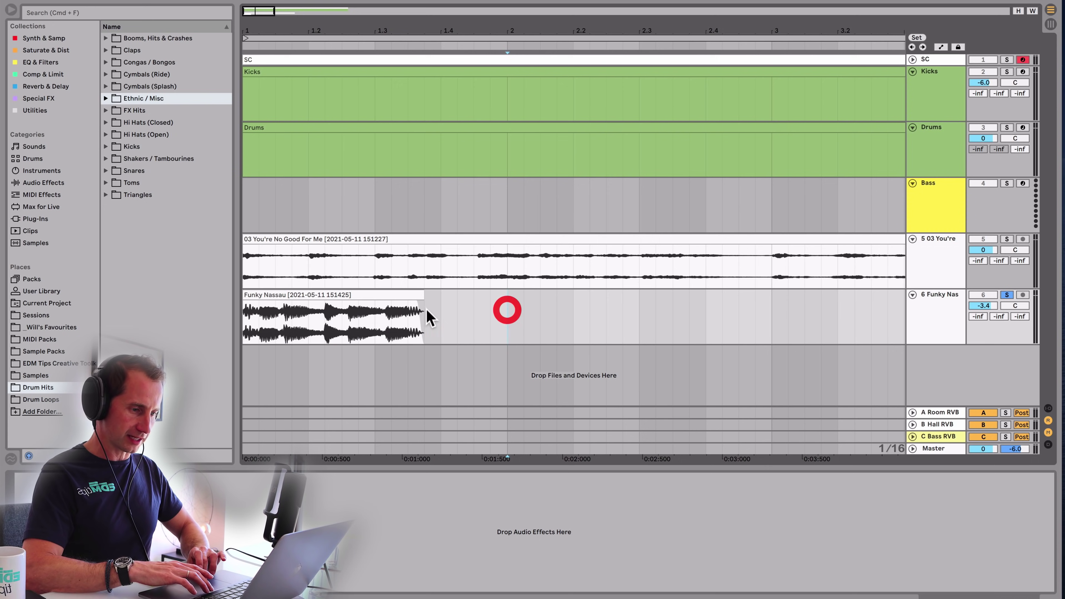
- Audition the riff at bar 1 and time-stretch the clip shorter so it ends just after beat 1.3
left_click_drag(375, 319, 253, 331)
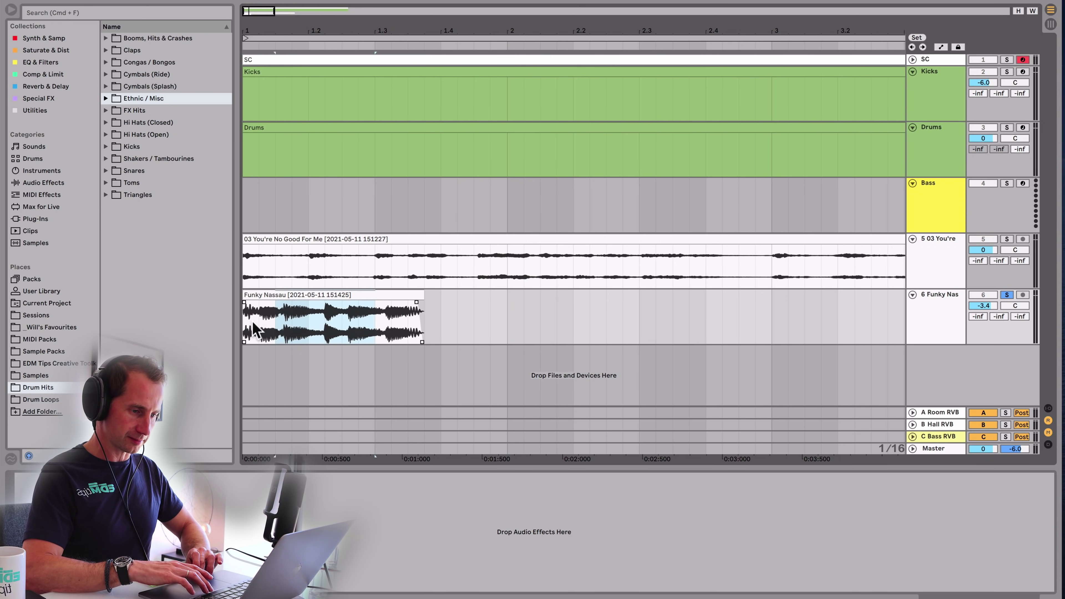
left_click(442, 304)
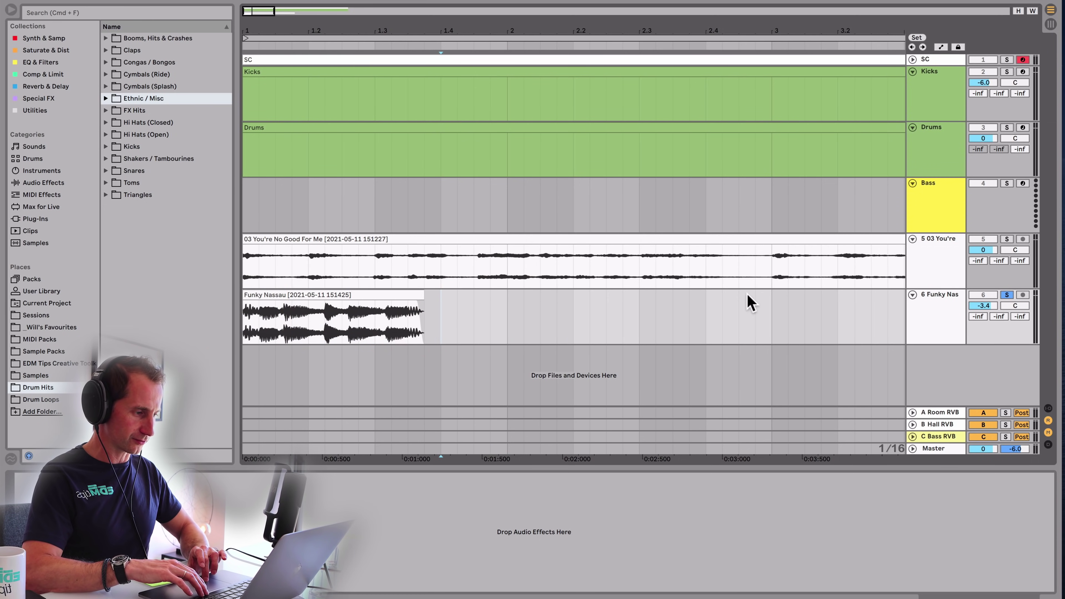
key("space")
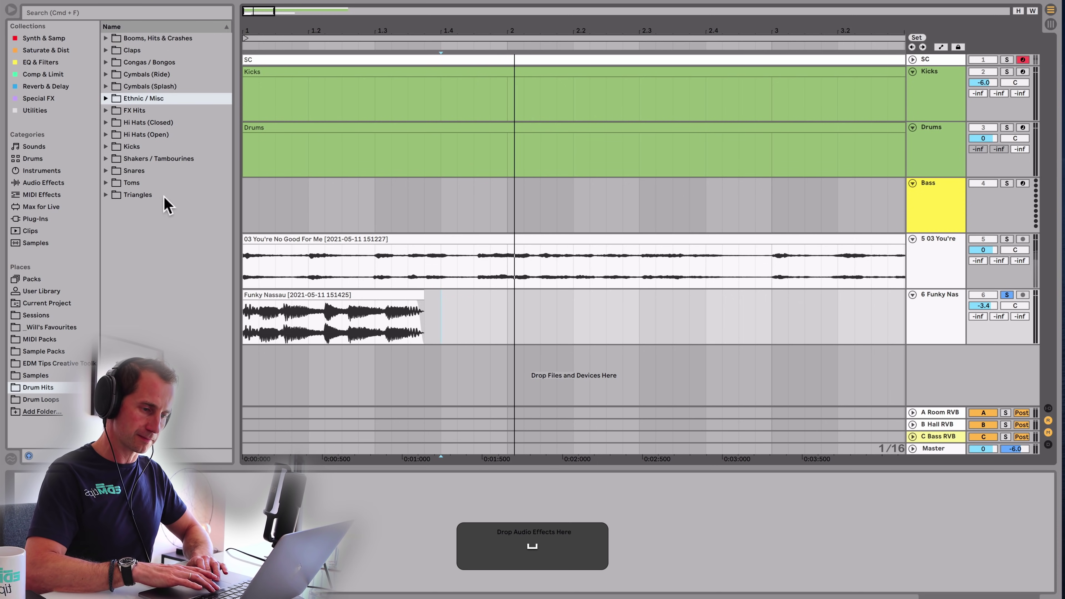
left_click(247, 323)
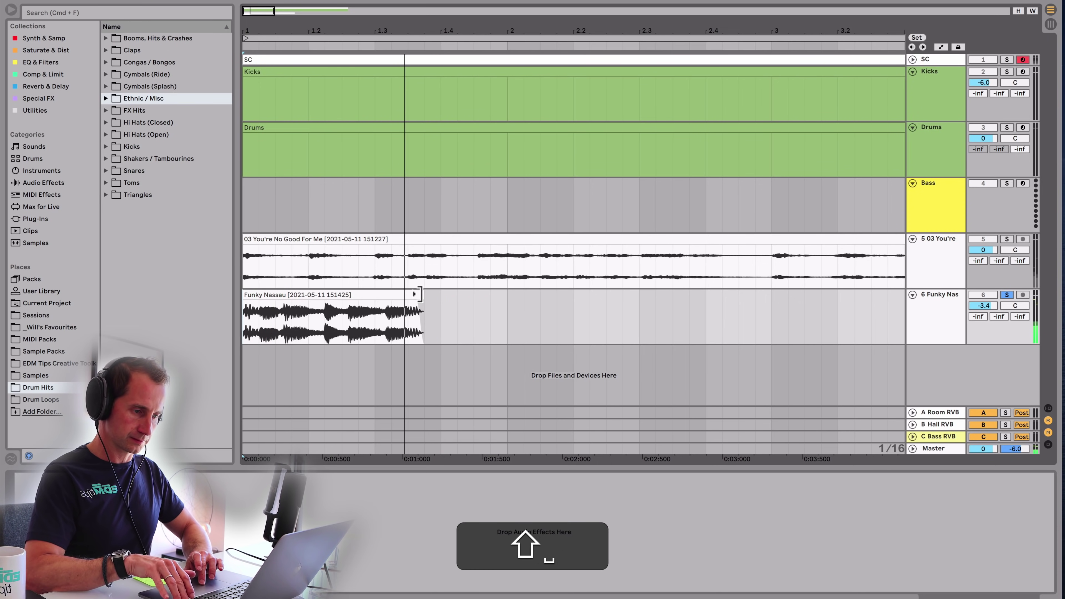
left_click_drag(419, 294, 383, 292)
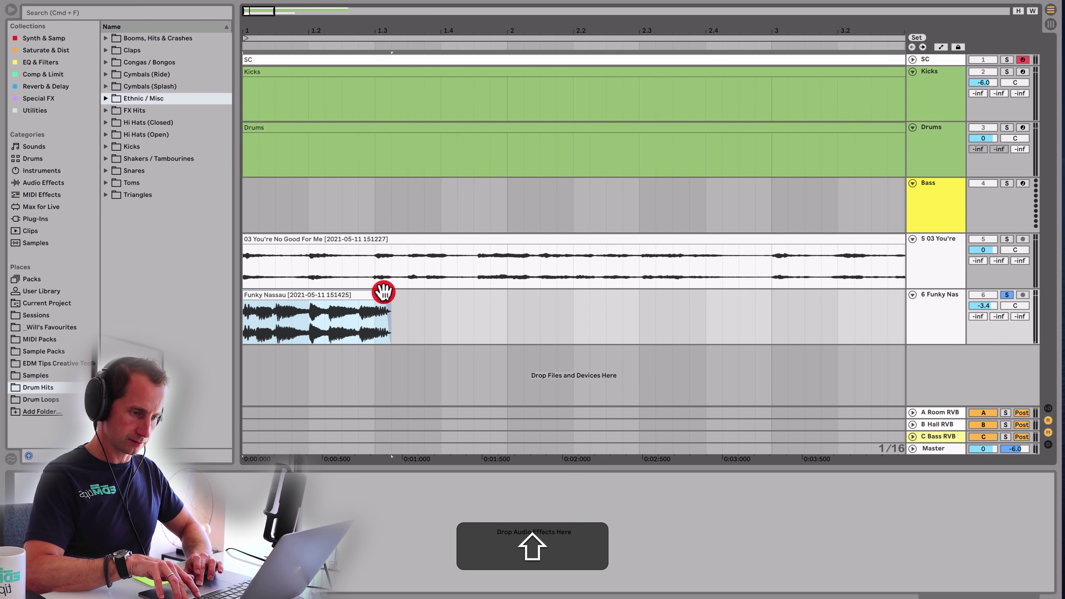
key("space")
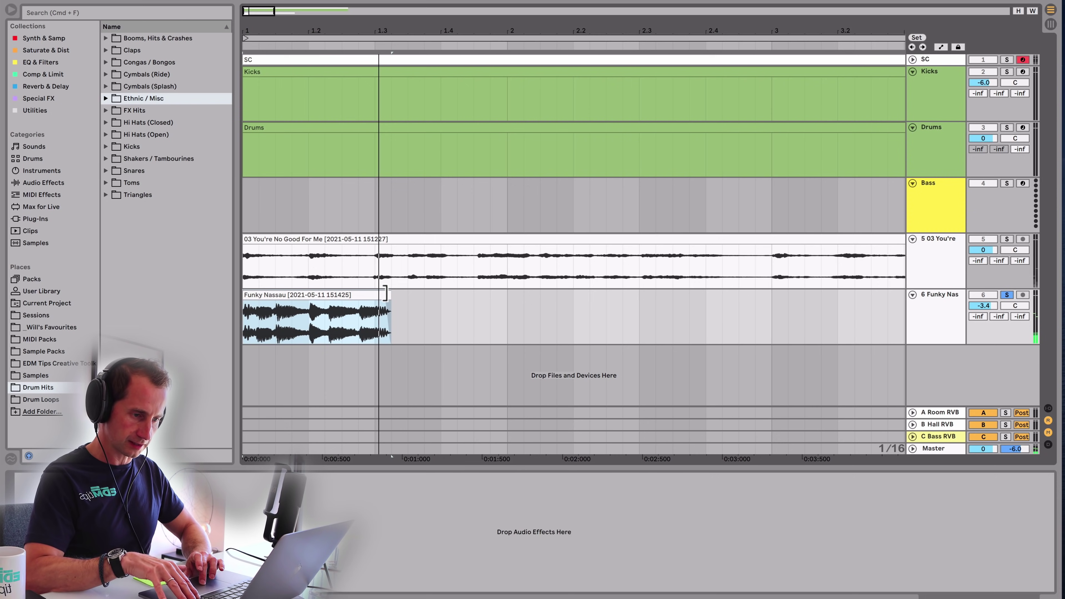
- Fine-tune the clip's time-stretch off the grid so its strong middle hit lands on beat 1.2
left_click(309, 330)
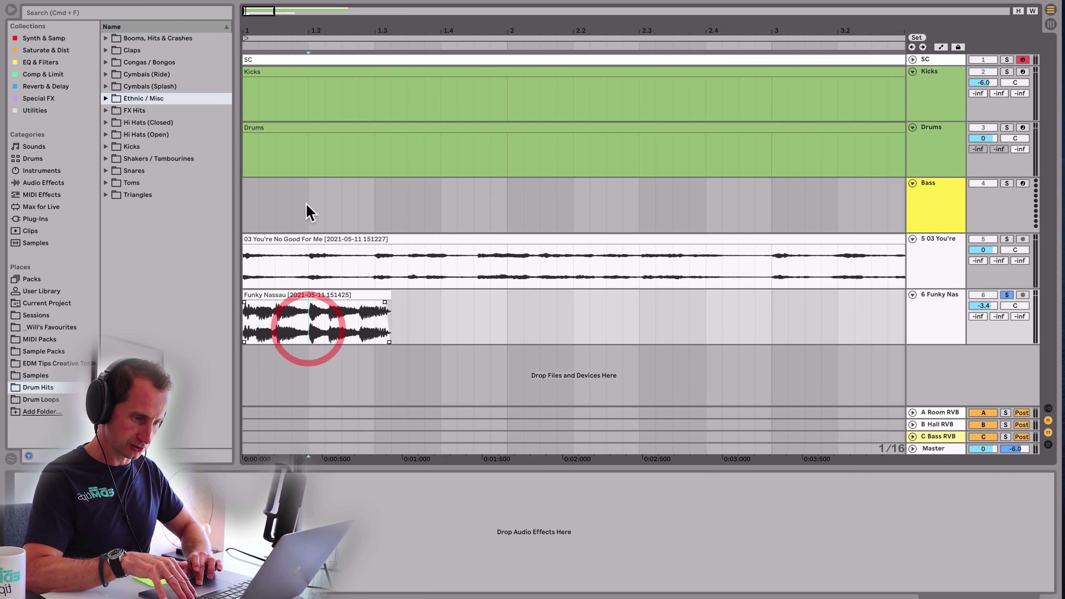
mouse_move(277, 29)
left_mouse_down()
mouse_move(278, 59)
mouse_move(324, 26)
left_mouse_up()
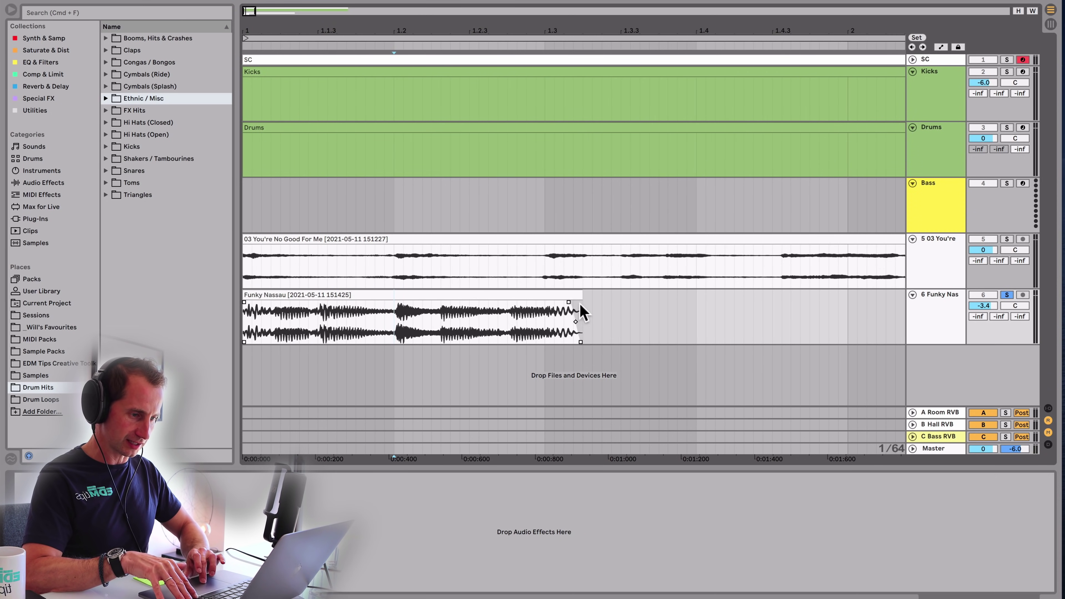
left_click(573, 300, "shift")
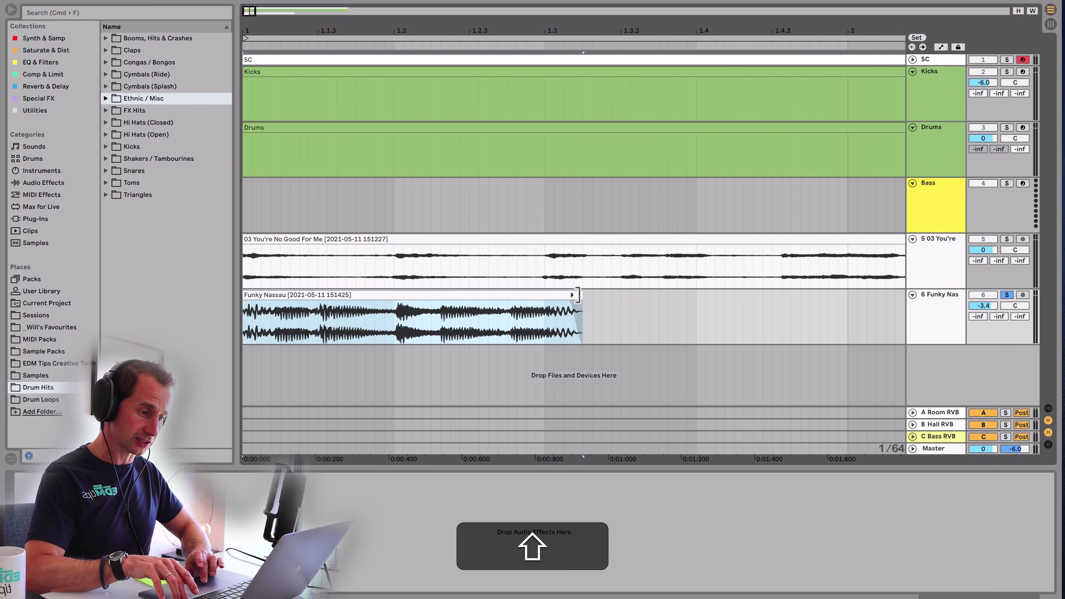
left_click_drag(574, 295, 571, 293)
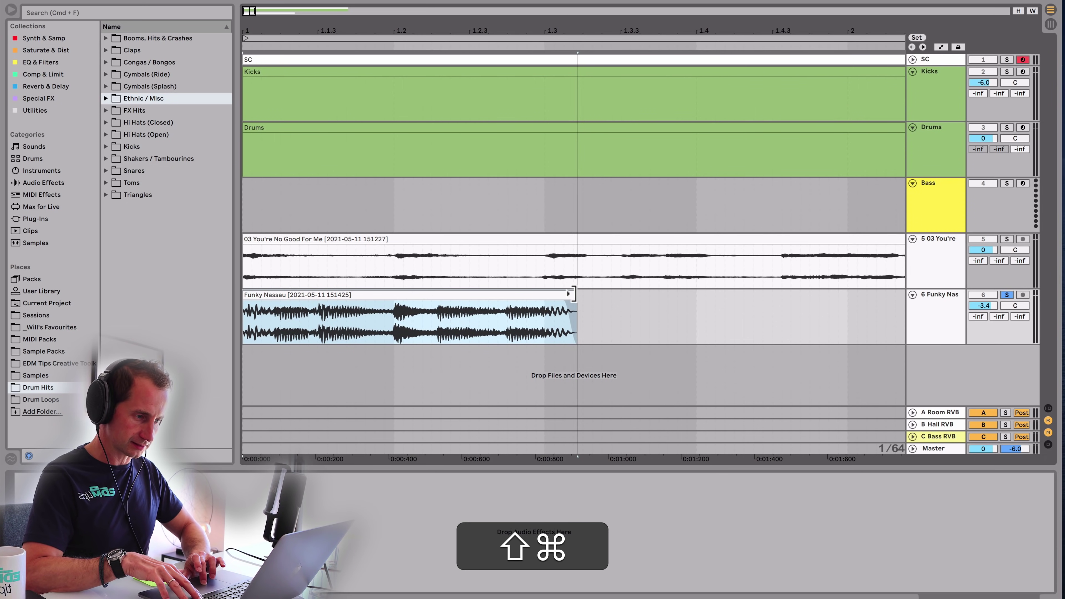
- Split the Funky Nassau clip at beat 1.3 and delete the leftover tail
left_click(545, 314)
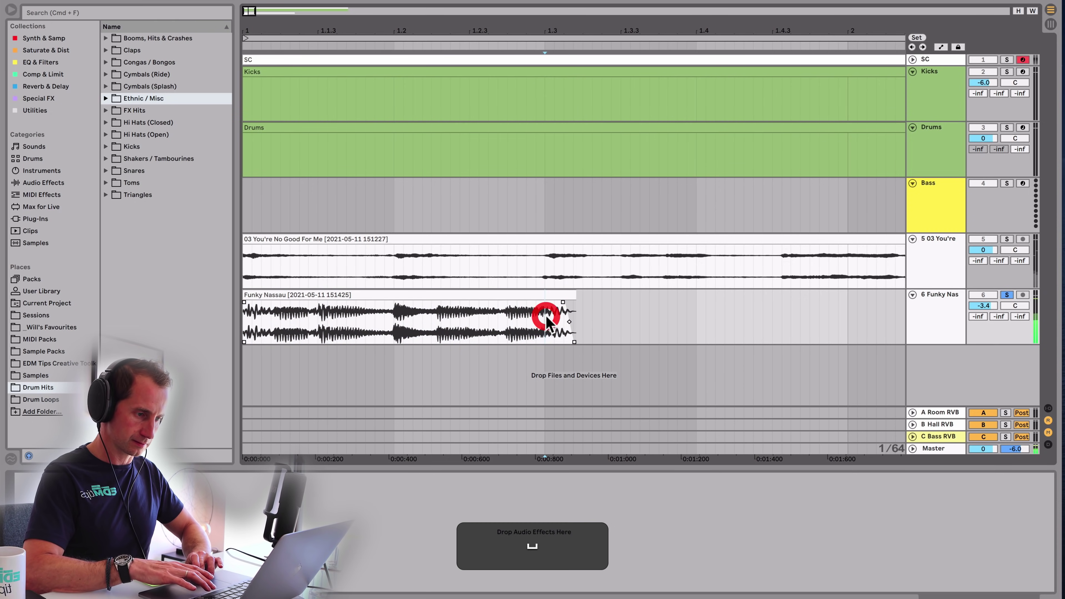
key("space")
key("super+e")
left_click(556, 291)
key("BackSpace")
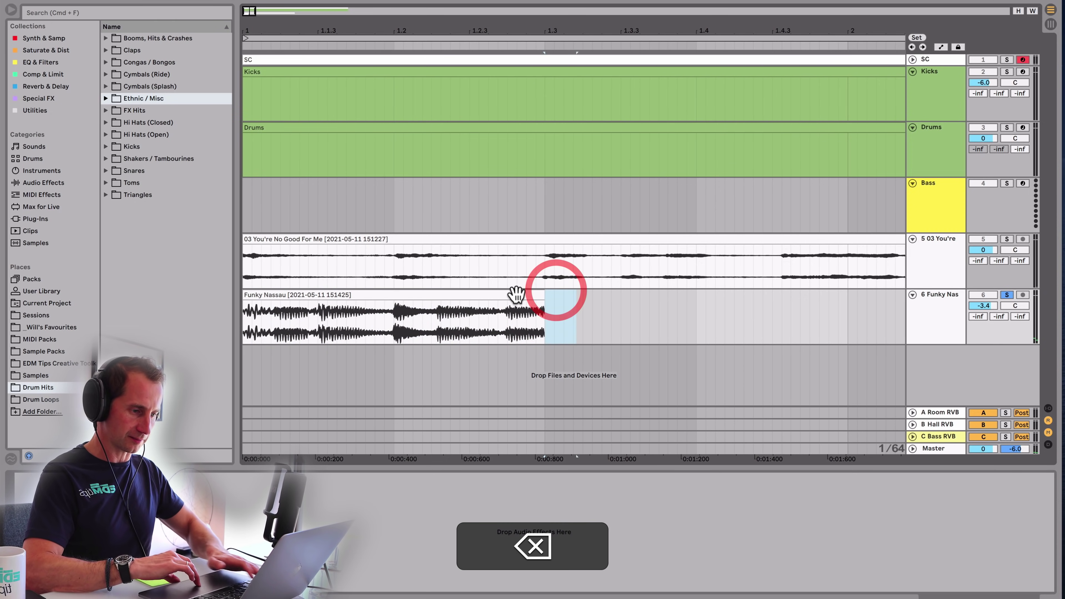
- Transpose the trimmed Funky Nassau clip up 3 st and set its warp mode to Complex Pro
left_click(511, 296)
double_click(510, 297)
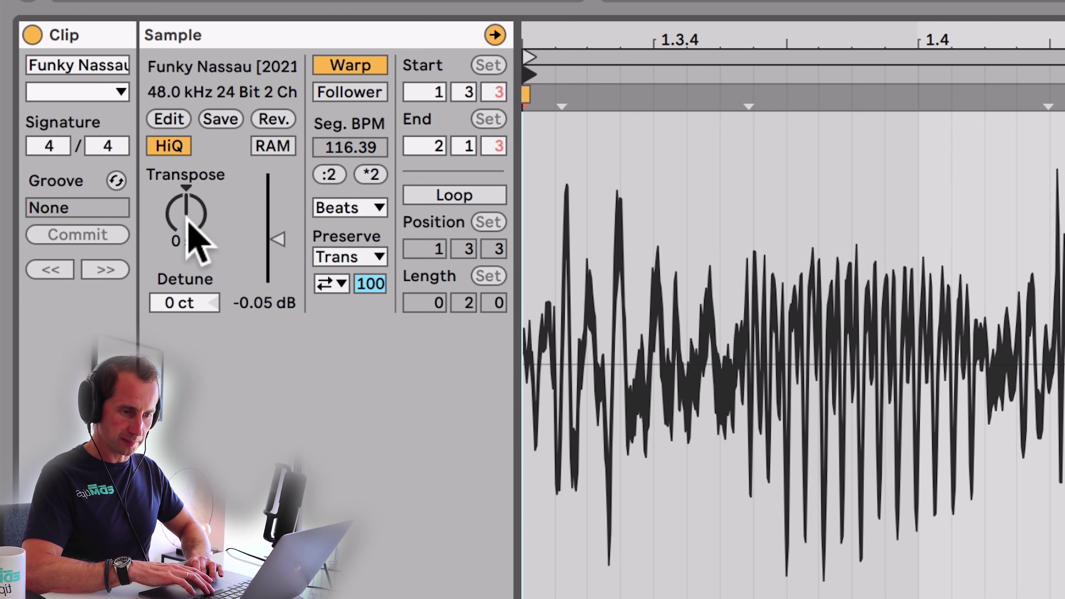
left_click(184, 234)
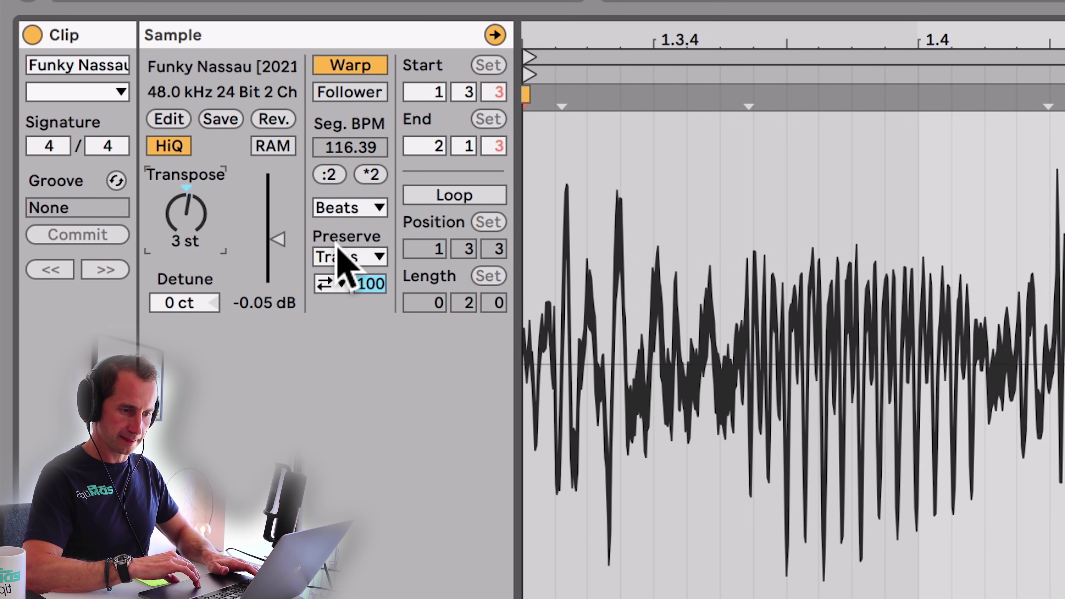
left_click(361, 208)
left_click(385, 353)
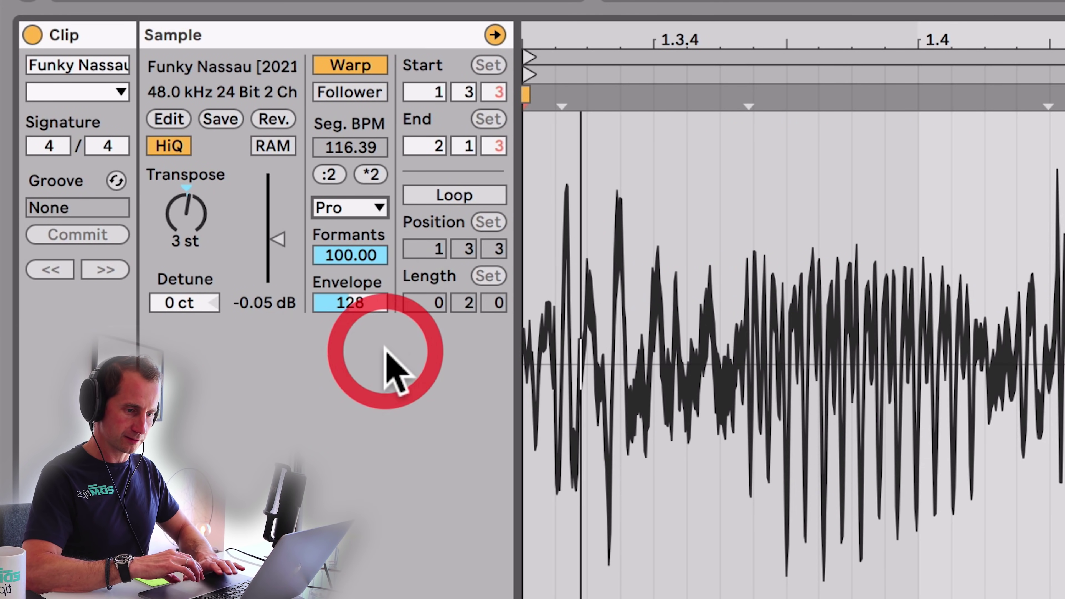
key("shift+Tab")
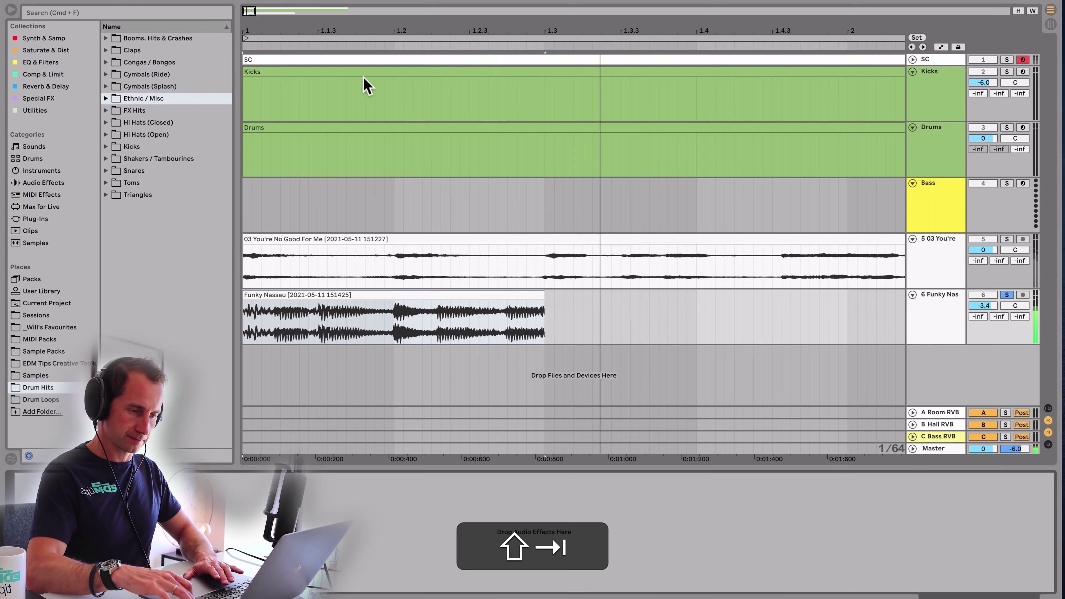
- Duplicate the Funky Nassau clip three times so it fills bars 1 and 2, unsolo its track and save the set
key("shift+space")
left_click_drag(413, 33, 253, 35)
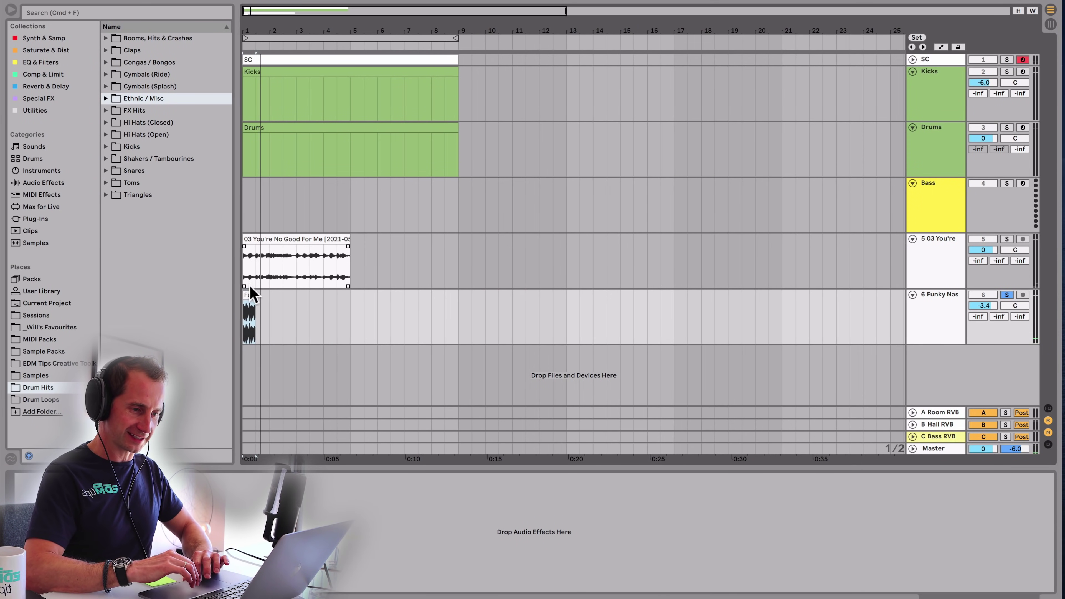
key("super+d")
key("super+d")
key("super+d")
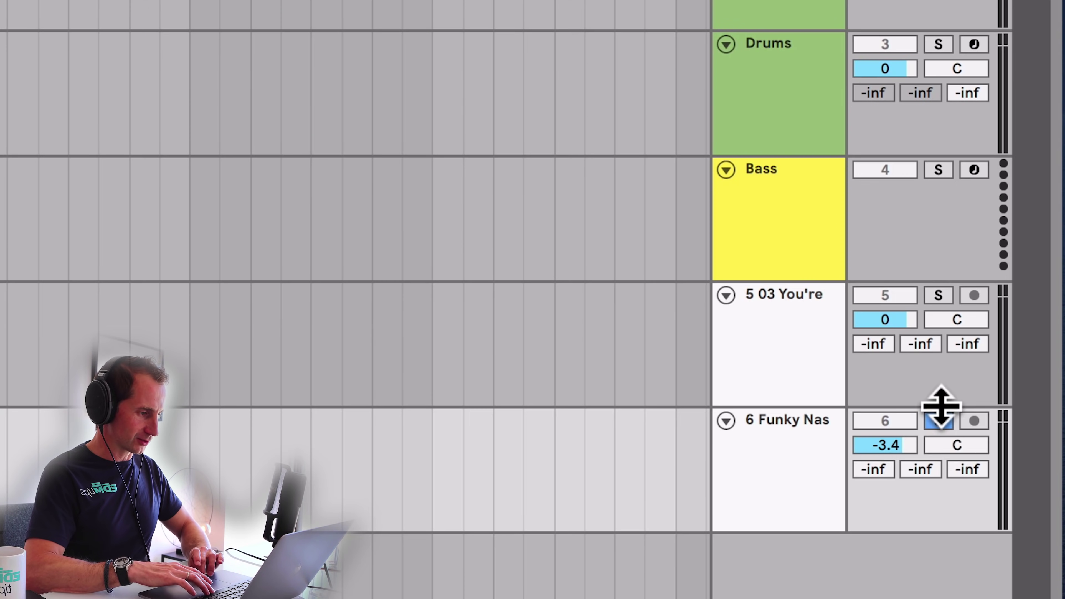
left_click(1007, 295)
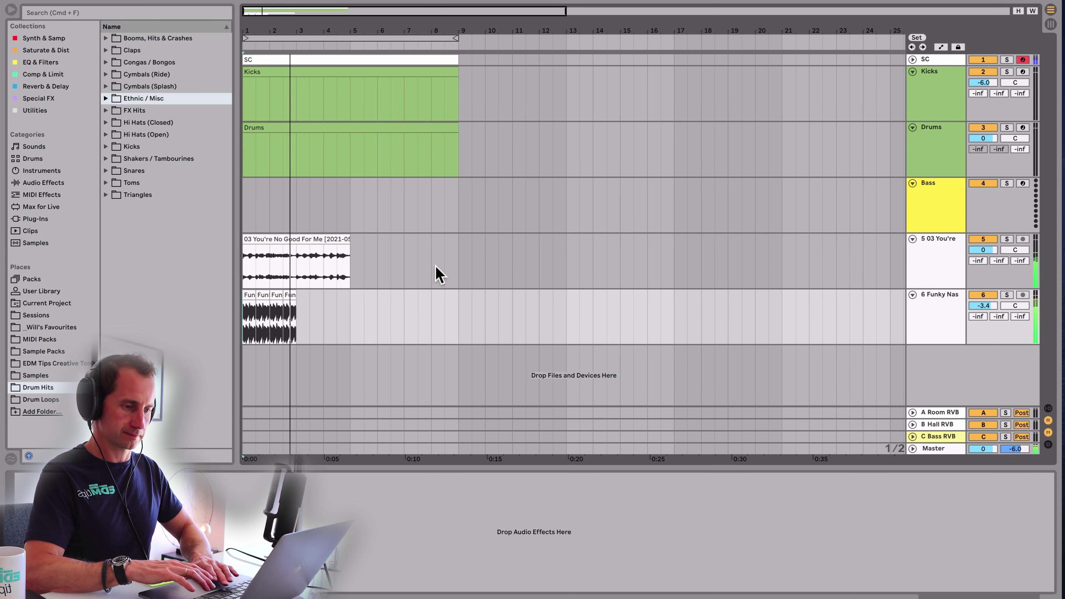
key("super+s")
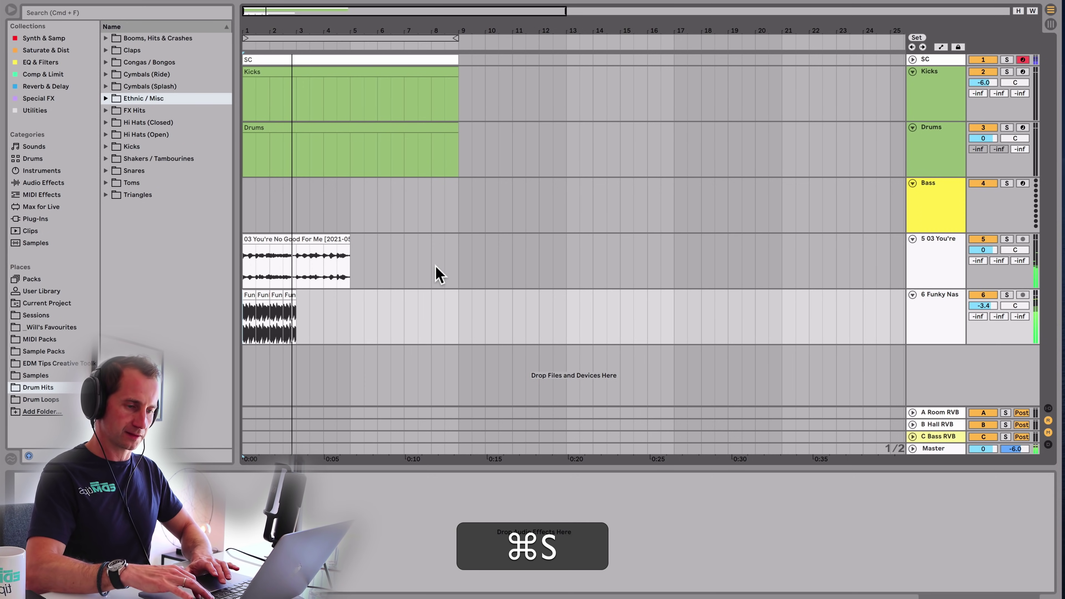
- Add a new MIDI track below the Funky Nassau track and name it Organ
left_click(915, 301)
key("super+shift+t")
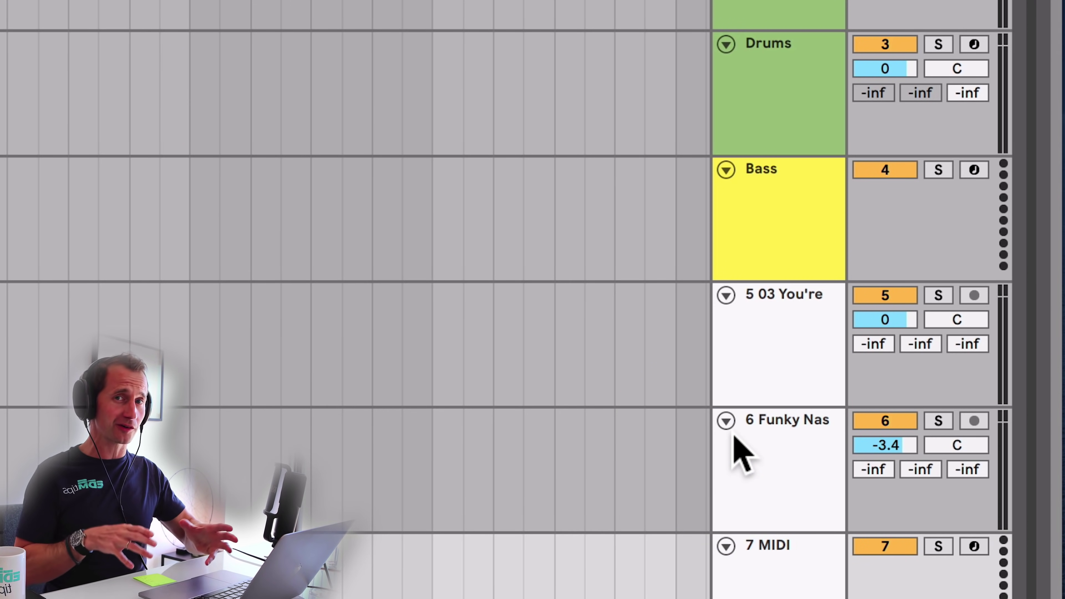
double_click(746, 561)
type("Organ")
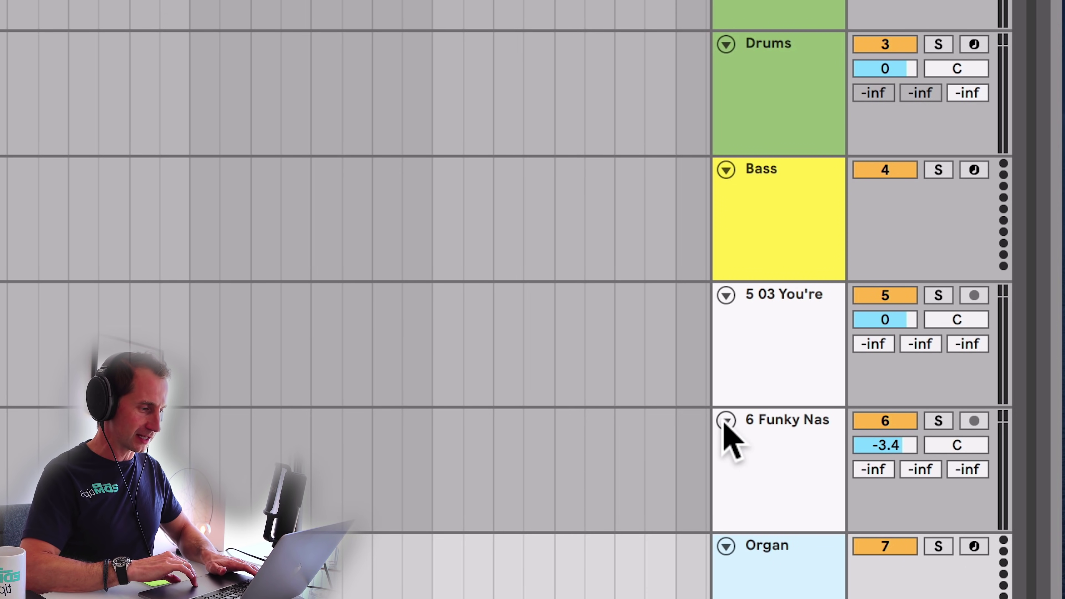
- Fold the Funky Nassau and 03 You're No Good For Me tracks and save the set
left_click(727, 420)
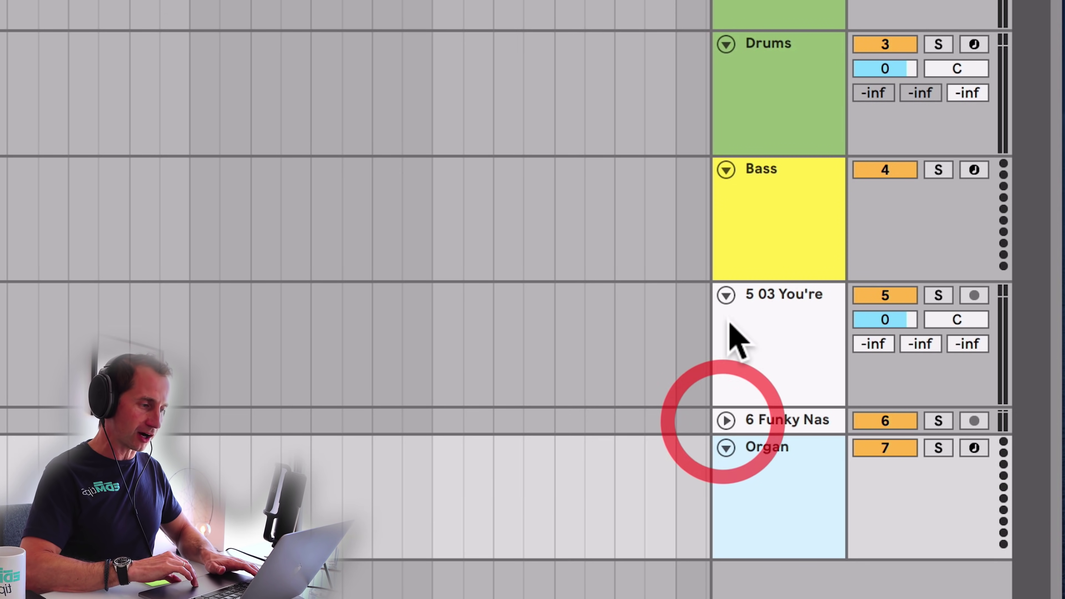
left_click(726, 295)
key("super+s")
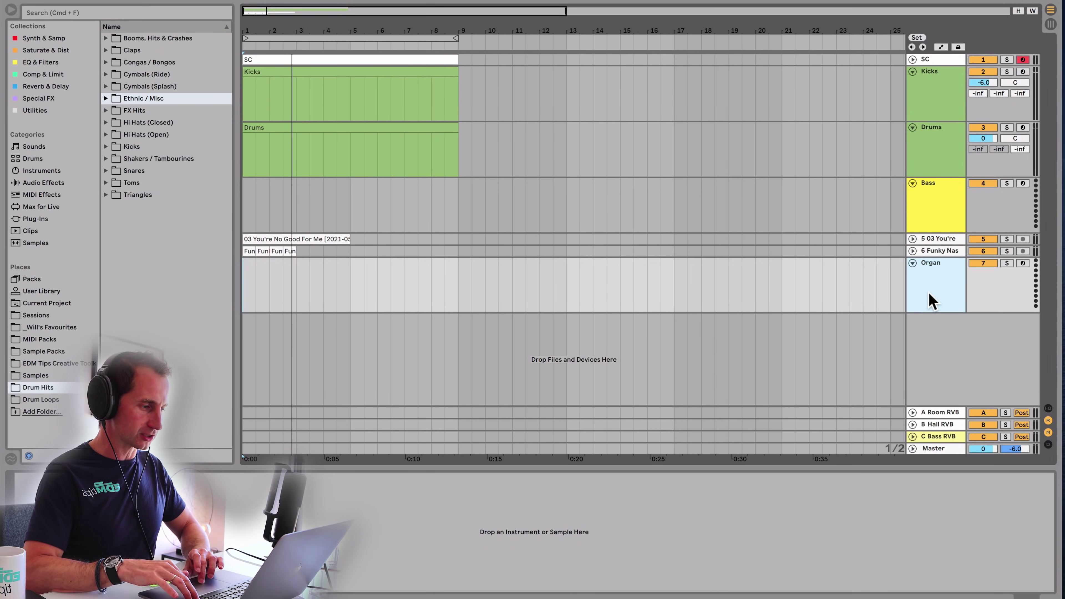
- Load Sylenth1 on the Organ track and insert an empty two-bar MIDI clip from bar 1 to bar 3
left_click(44, 38)
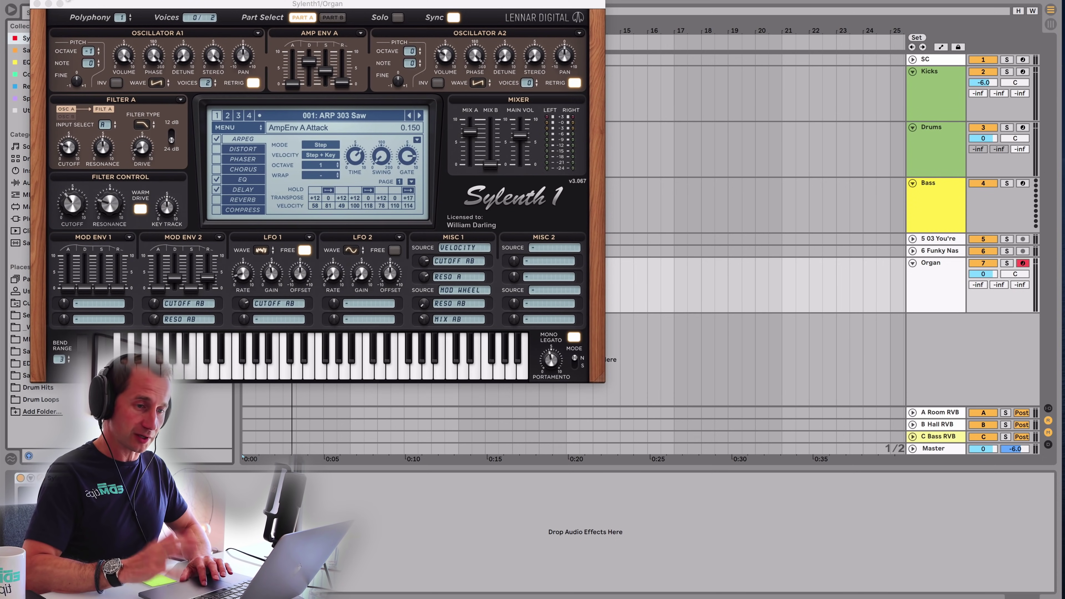
left_click(37, 4)
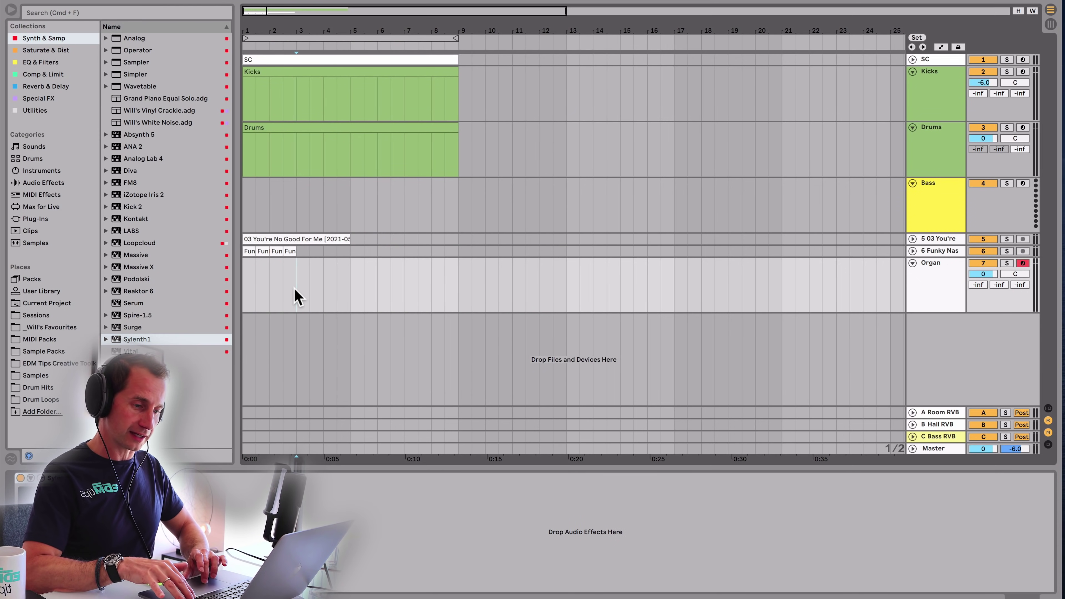
key("super+shift+m")
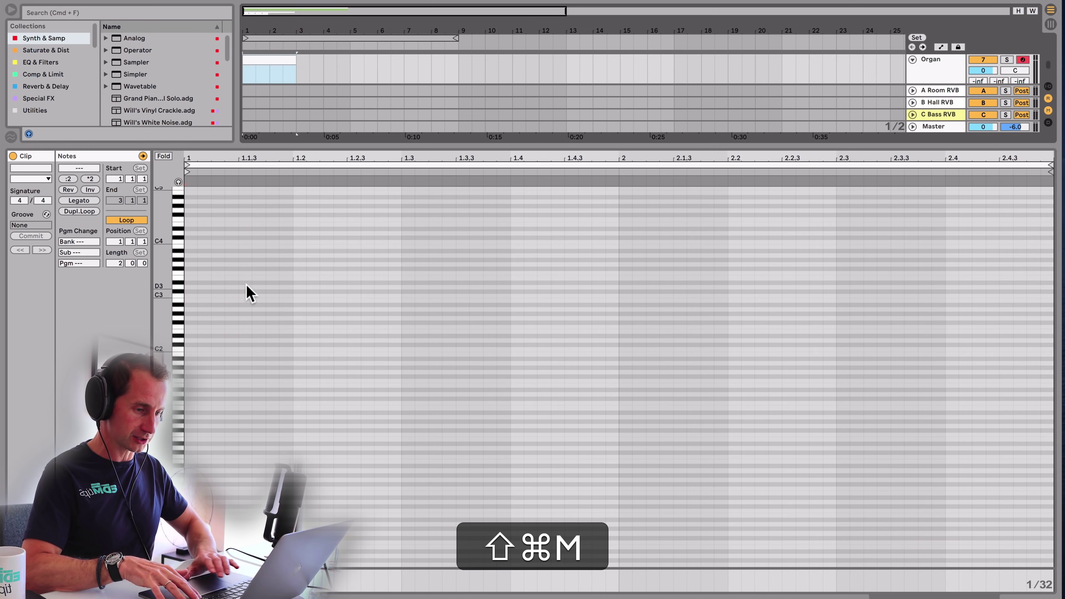
key("shift+Tab")
left_click_drag(258, 29, 302, 29)
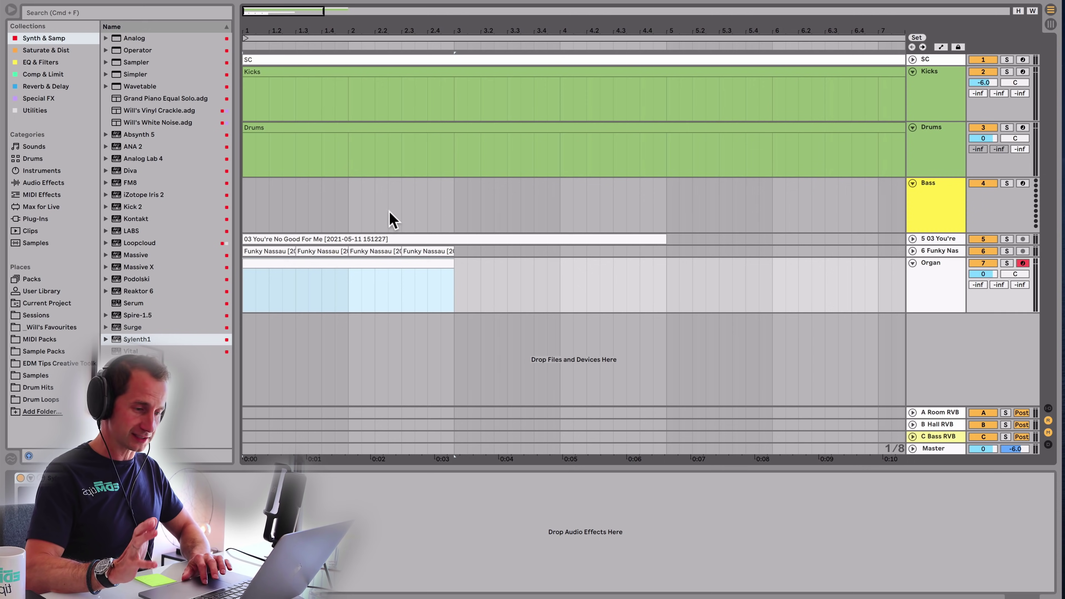
- Lower the Organ track's volume to -4.3 dB and audition a few keys in the clip's piano roll
left_click(940, 291)
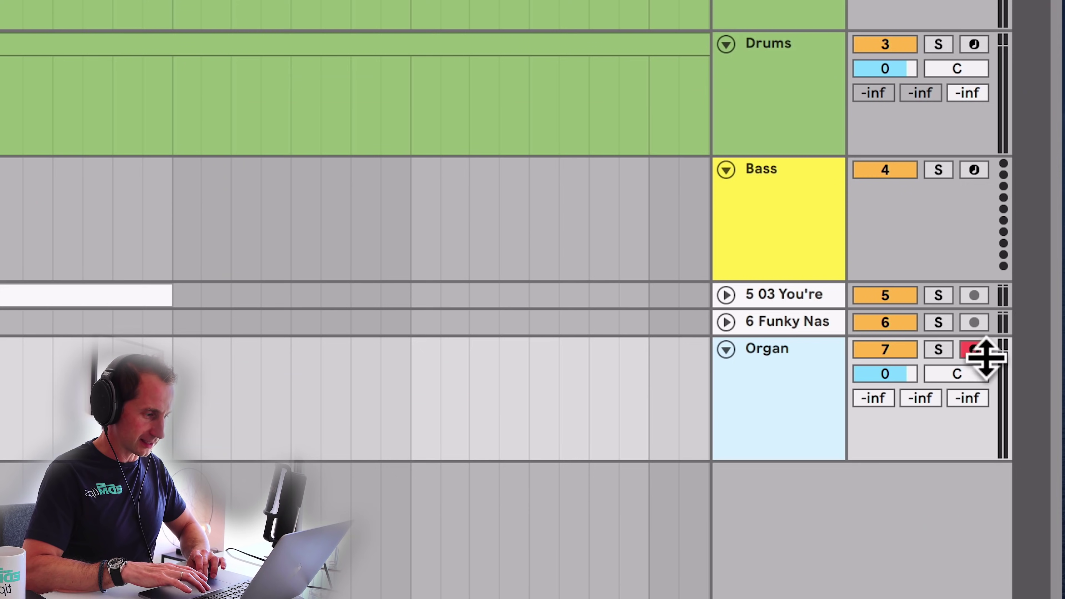
left_click_drag(976, 274, 977, 281)
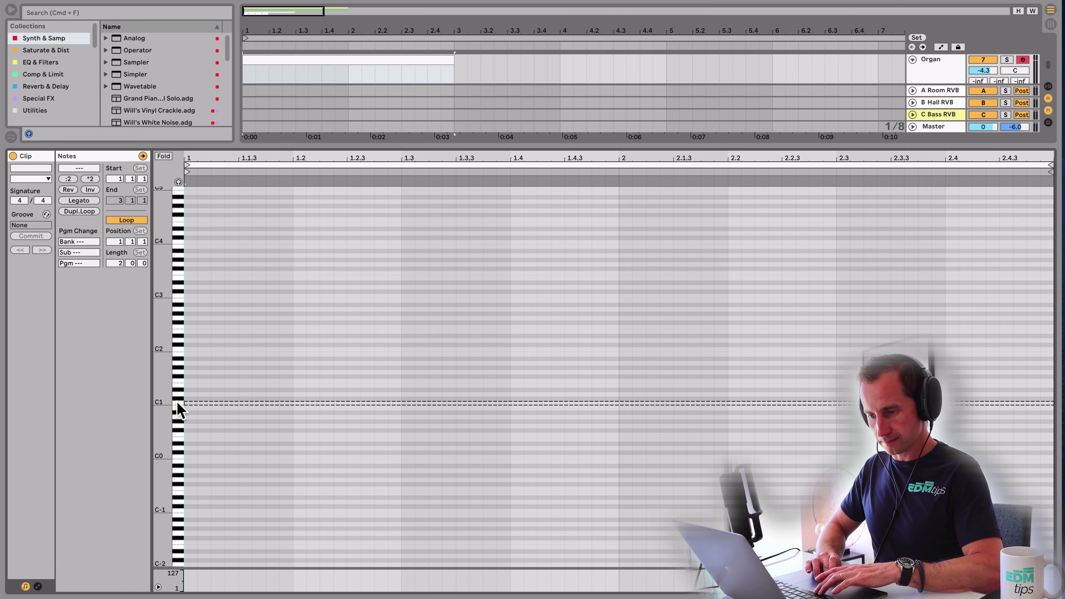
left_click(178, 404)
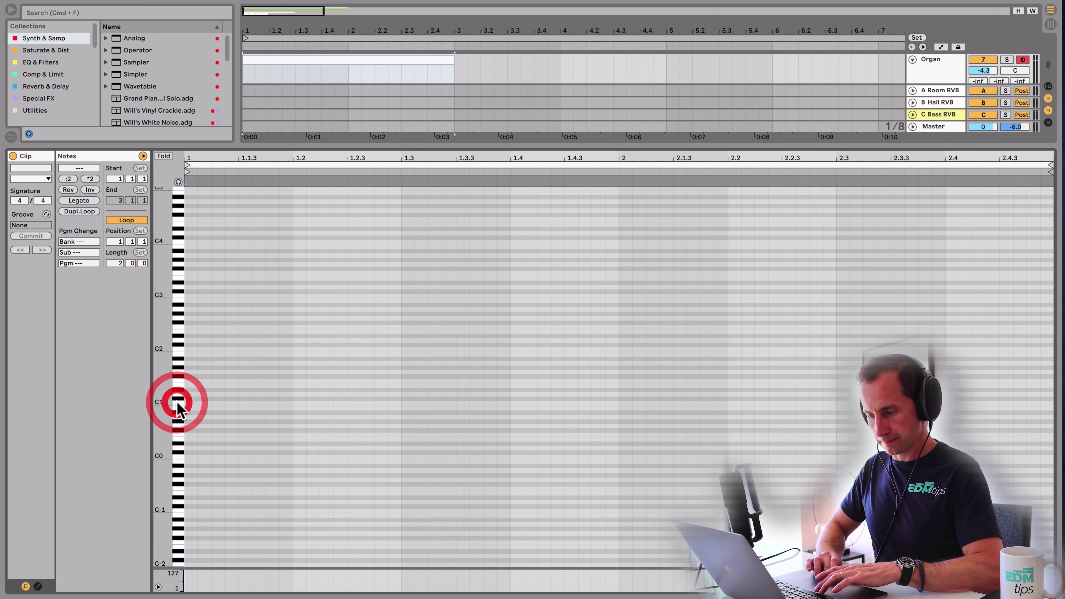
key("p")
left_click(178, 404)
left_click(179, 292)
key("shift+Tab")
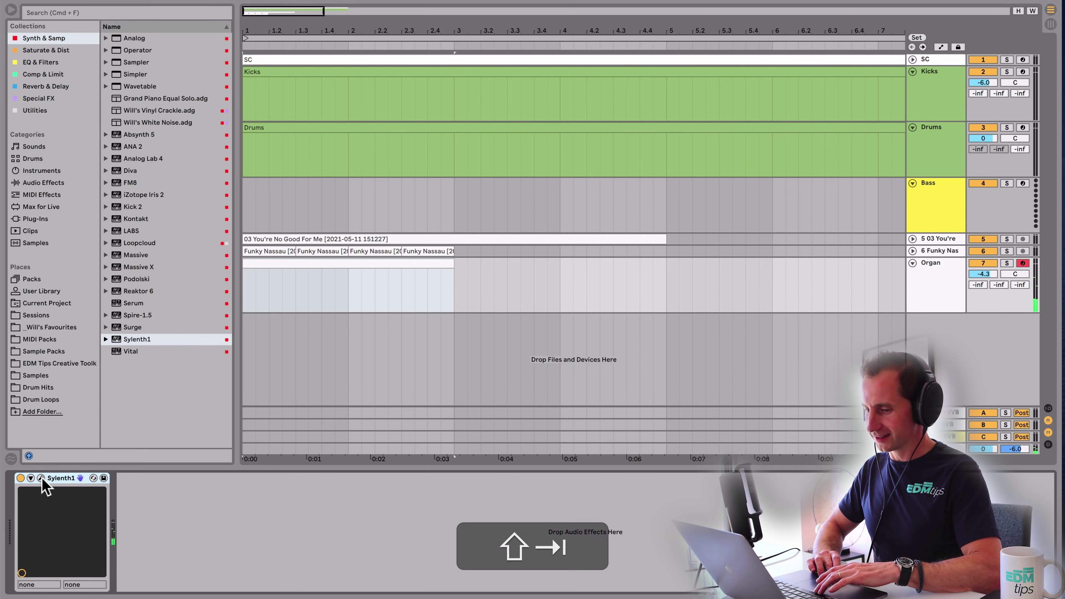
- Clear Sylenth1 on the Organ track to the Init preset and close its window
left_click(41, 478)
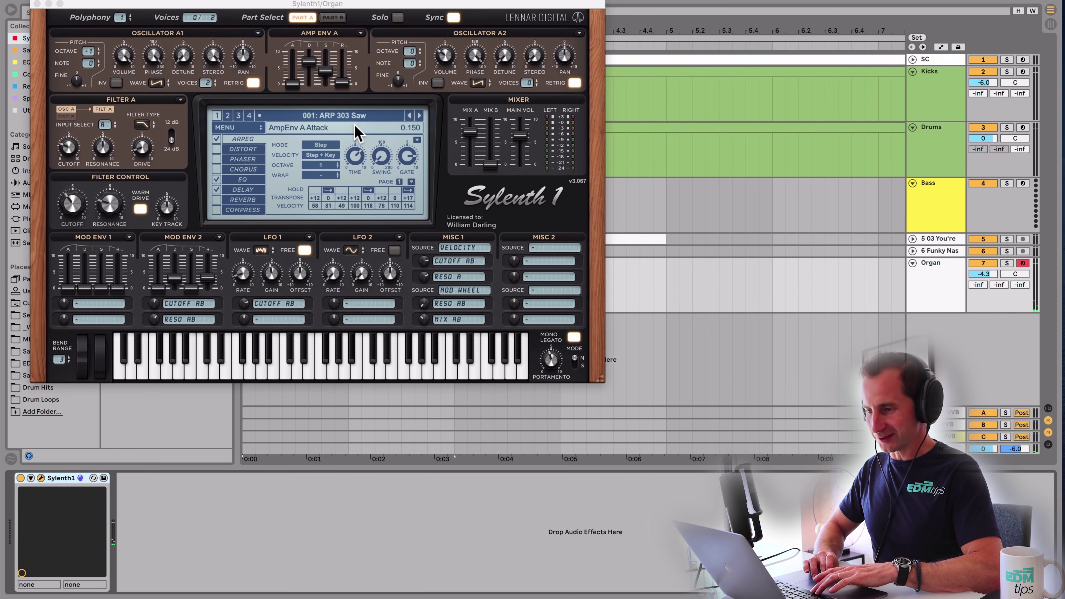
left_click(348, 116)
left_click(238, 127)
mouse_move(348, 141)
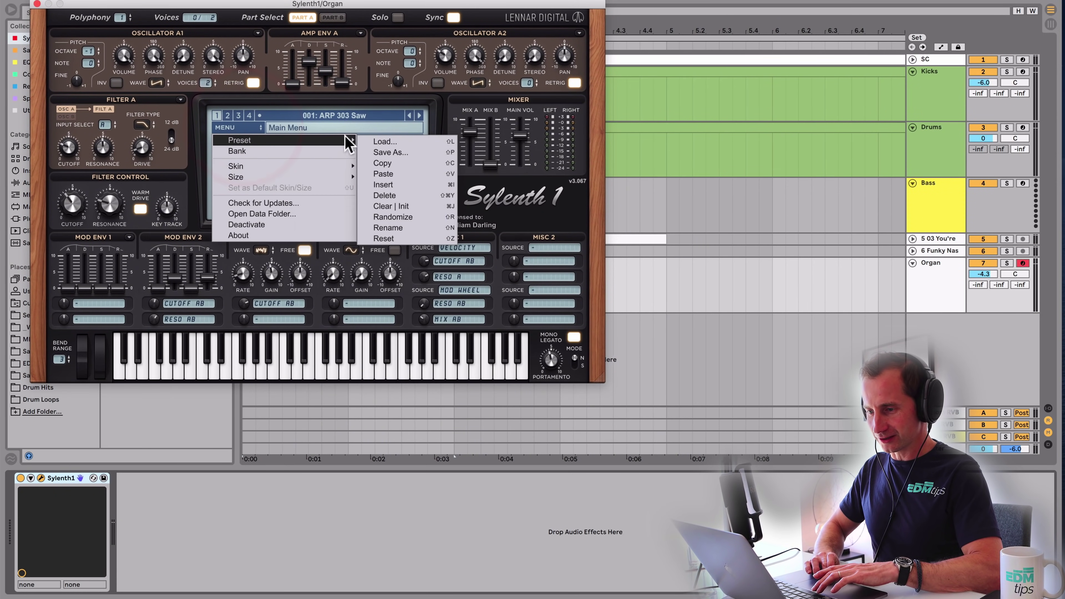
left_click(421, 206)
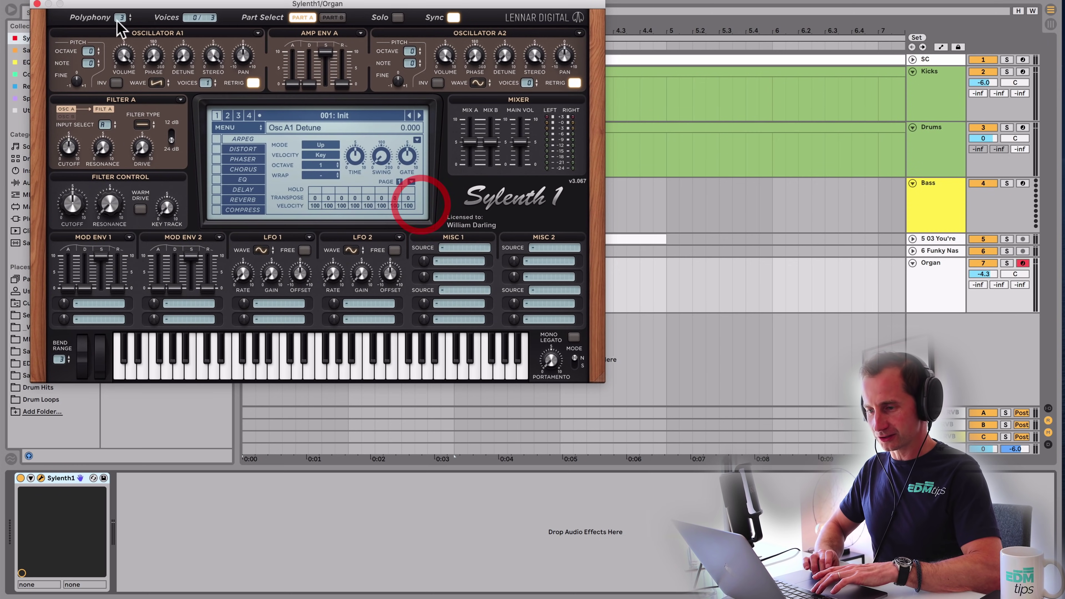
left_click(37, 4)
- Draw four short C2 notes in the Organ clip, one on each sixteenth of the first beat
double_click(275, 273)
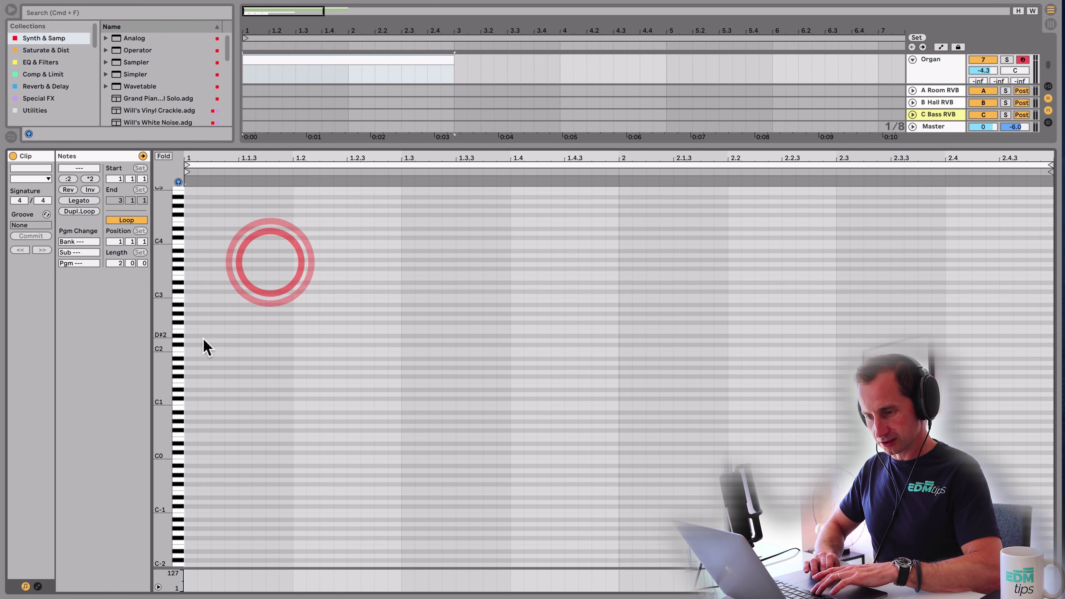
left_click(186, 349)
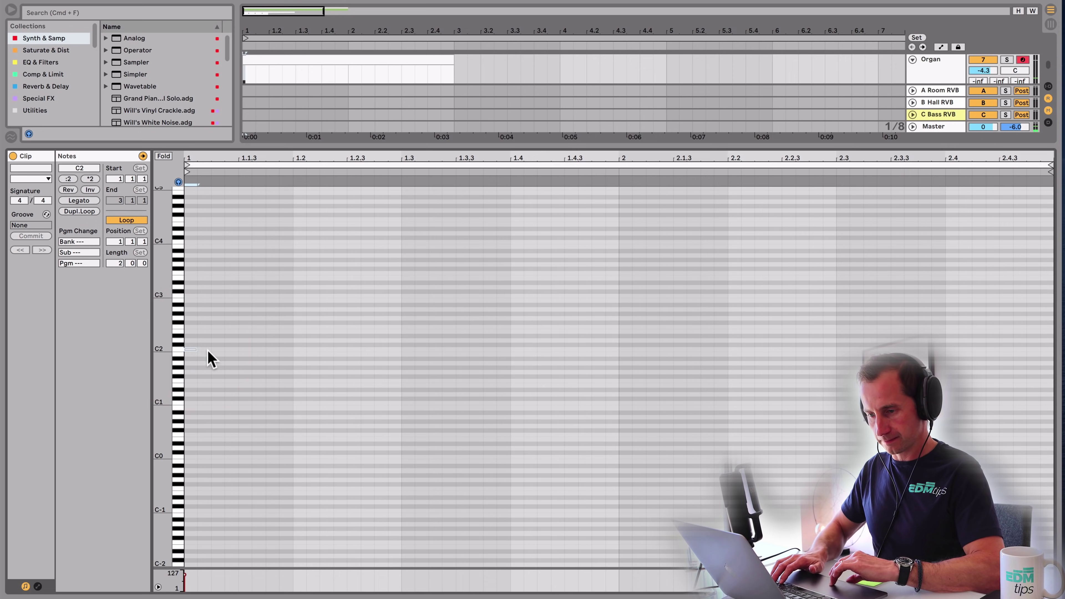
key("space")
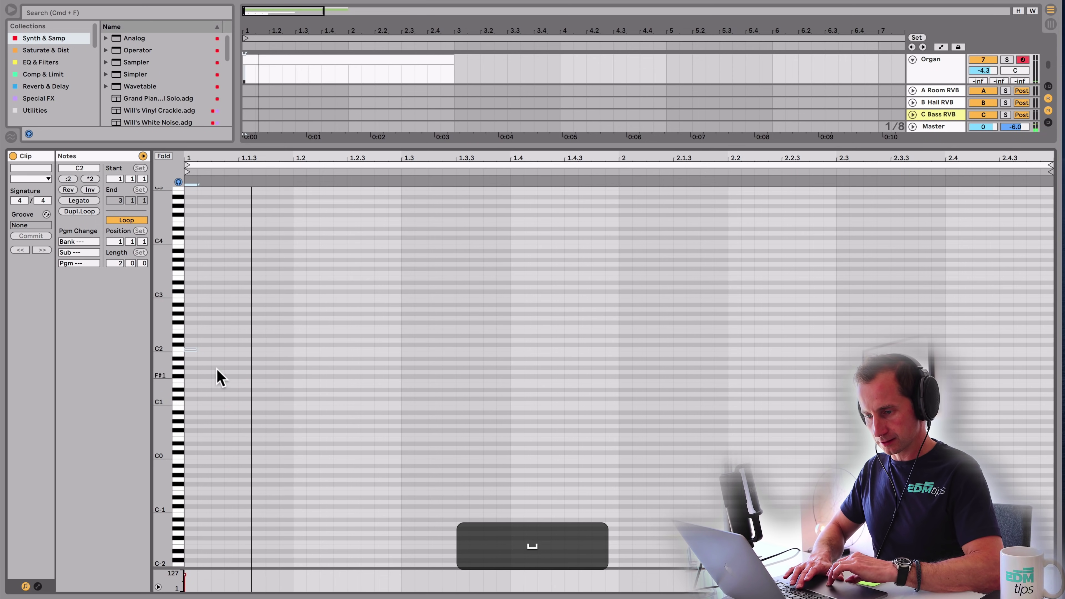
left_click(217, 349)
left_click(242, 349)
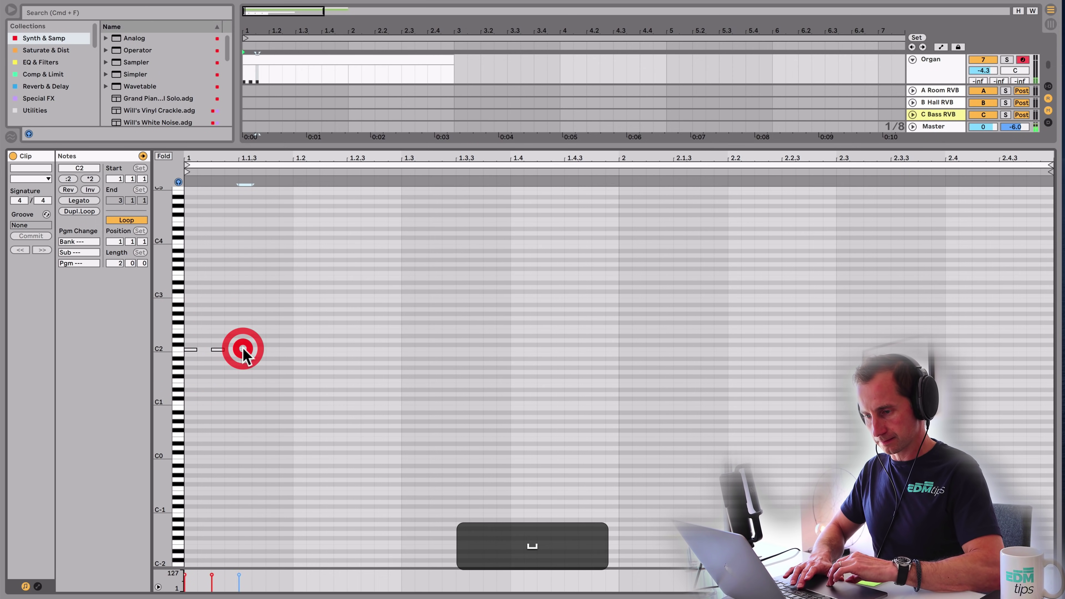
left_click(273, 349)
- Mute the Funky Nassau track, raise the Organ track's volume to 0.5 dB and play the part
key("shift+Tab")
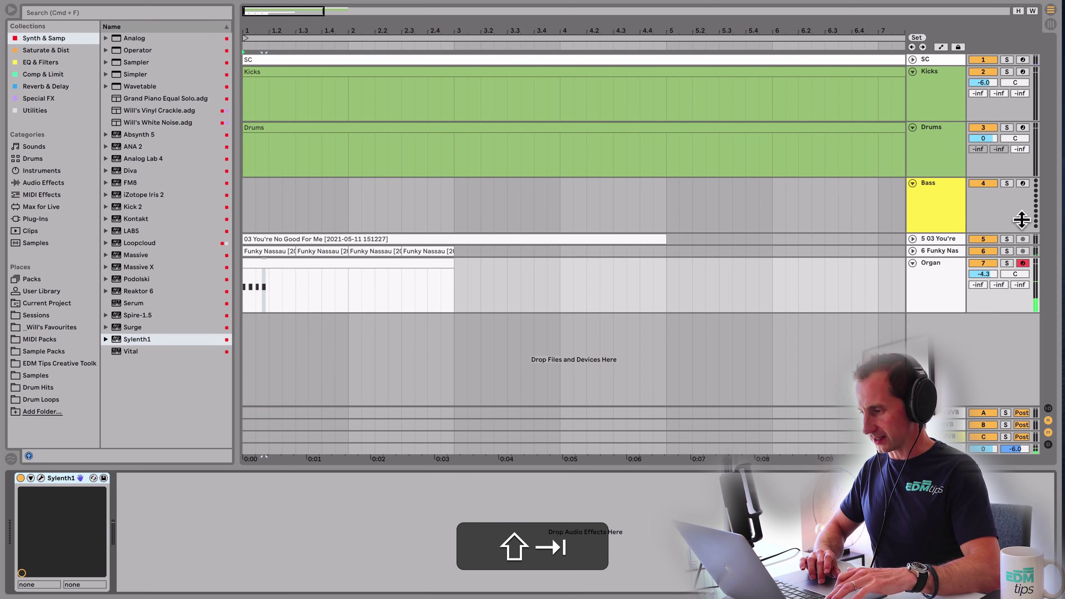
left_click(987, 251)
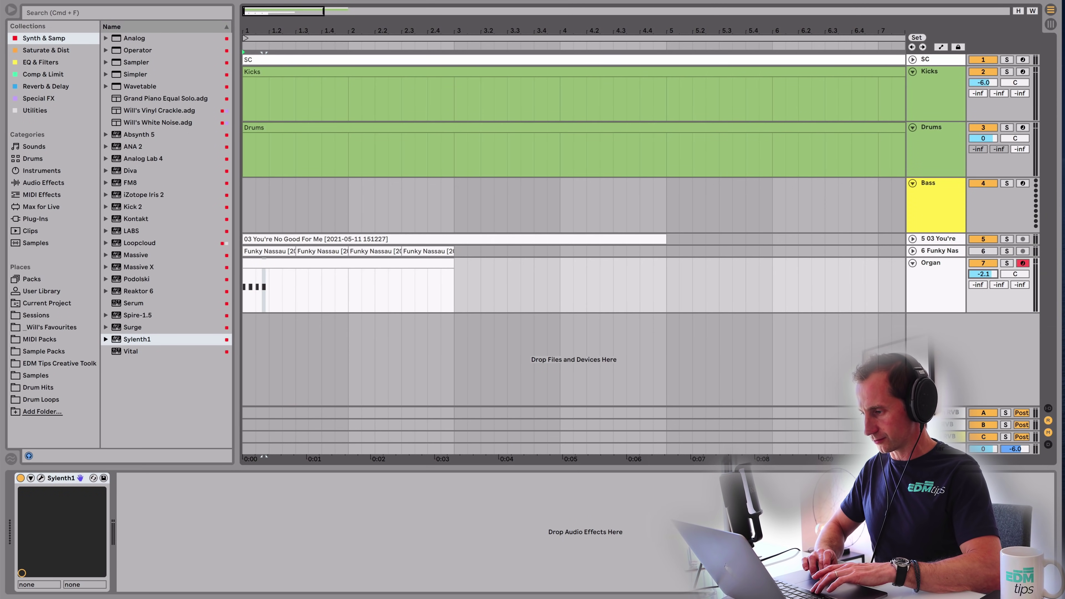
key("space")
- Delete the second and fourth C2 notes, lengthen the remaining two to a sixteenth each and audition them
double_click(297, 264)
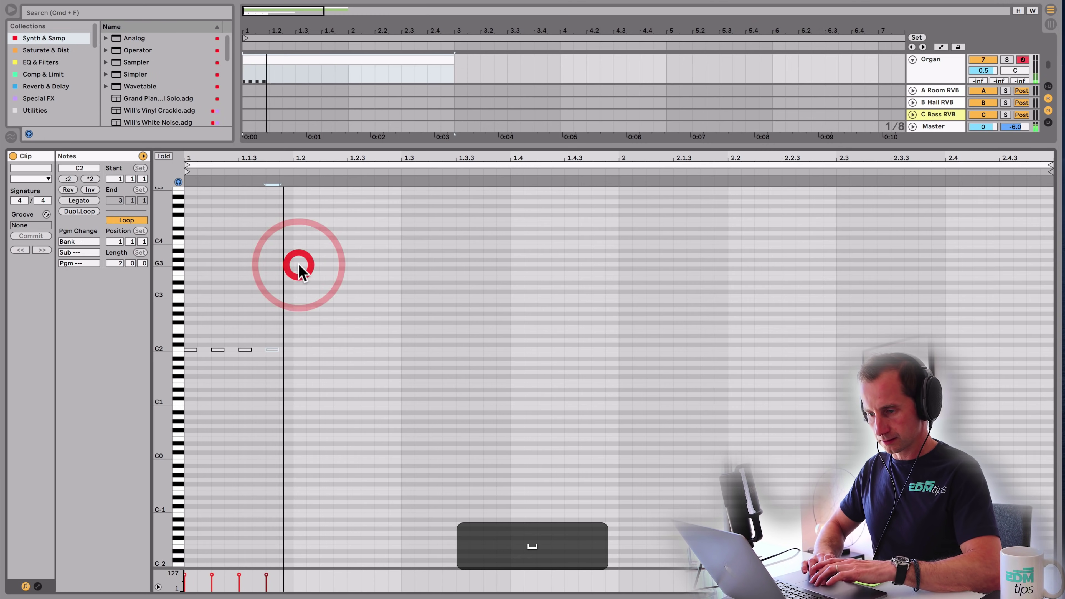
left_click(219, 349)
key("BackSpace")
left_click(272, 350)
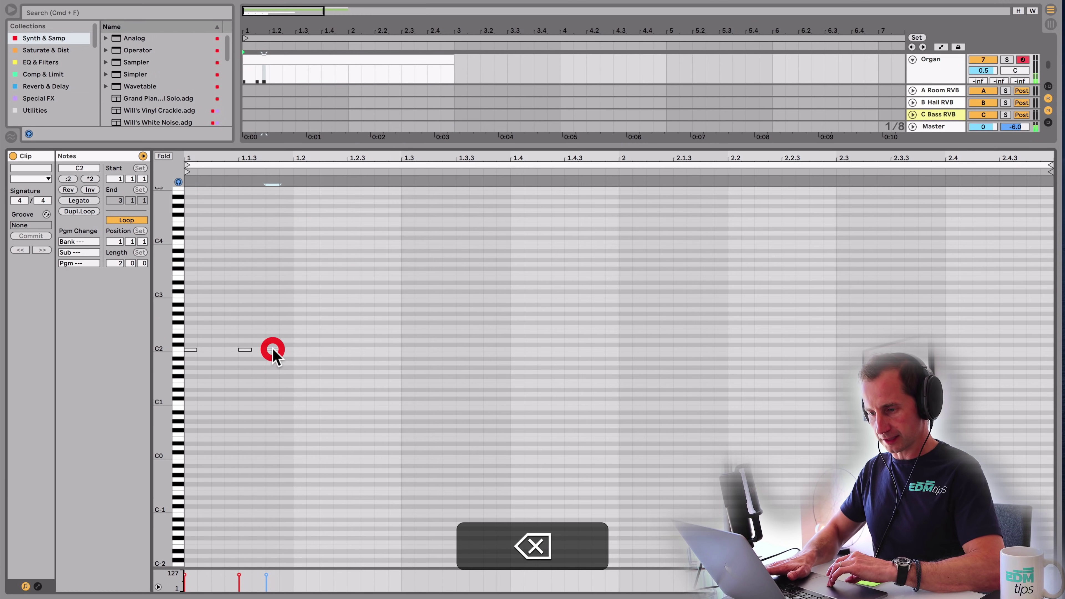
key("BackSpace")
left_click_drag(272, 368, 210, 350)
left_click(191, 349)
key("space")
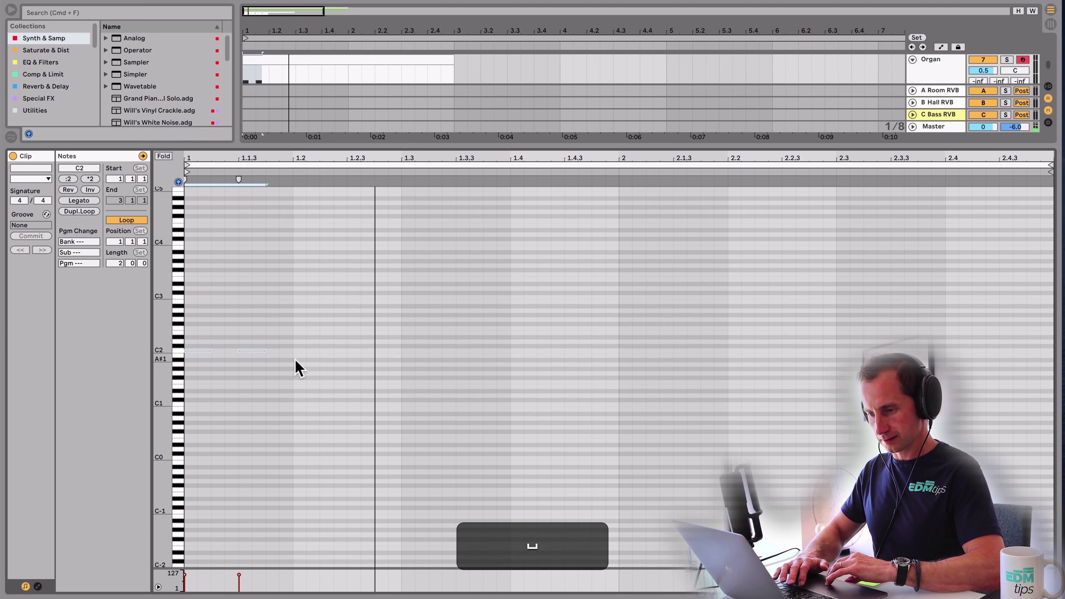
key("space")
- Transpose both notes up an octave to C3 and duplicate the pair repeatedly up to beat 2.2
left_click_drag(296, 368, 229, 351)
left_click(196, 349, "shift")
key("shift+Up")
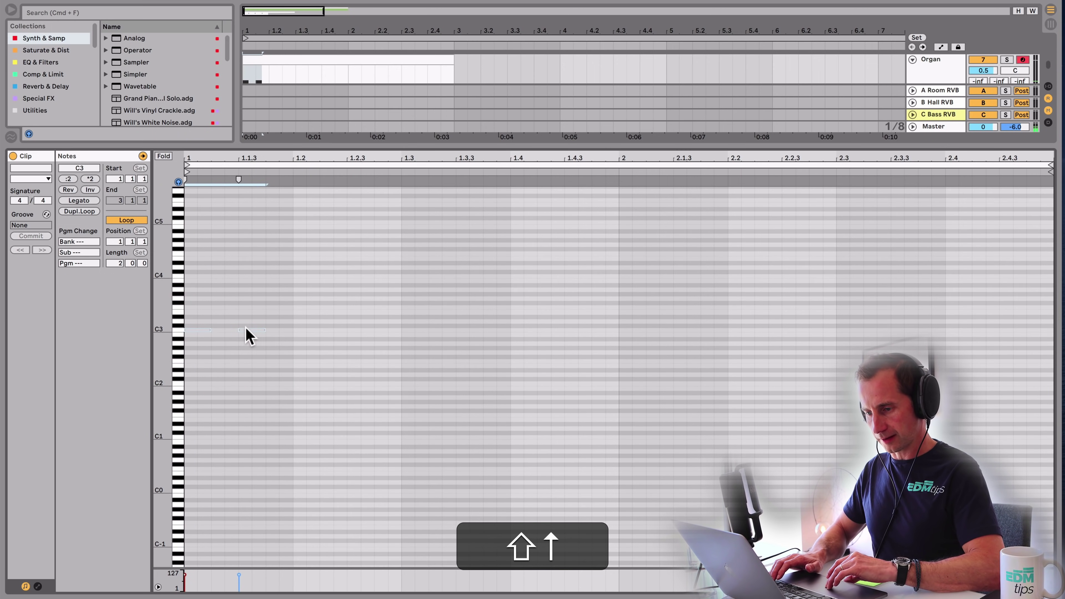
left_click_drag(292, 337, 179, 310)
key("super+d")
key("super+d")
key("super+d")
key("super+d")
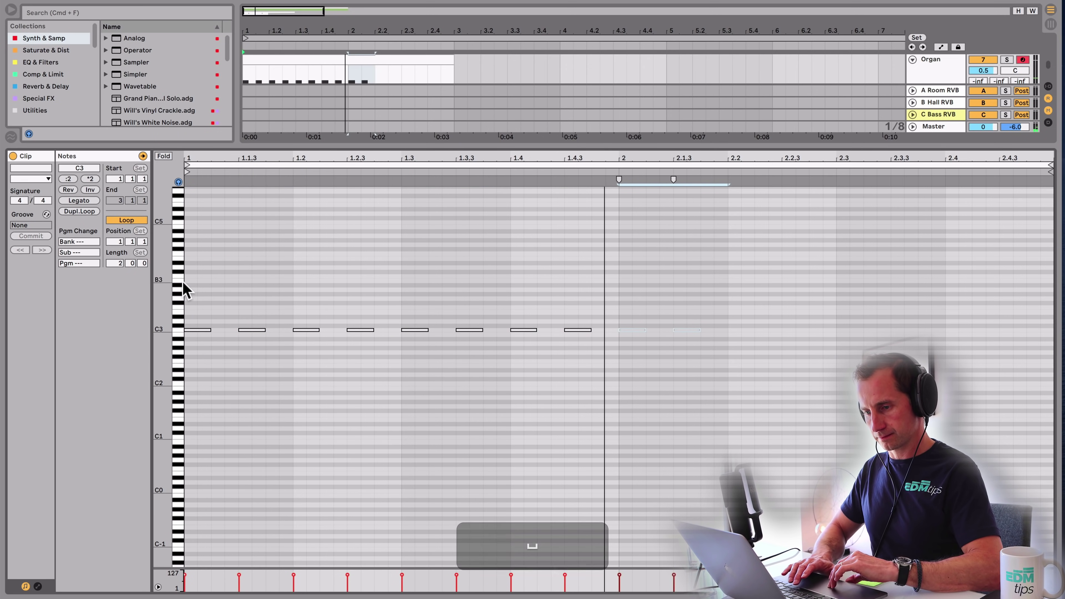
- Add D#3 notes above the first seven C3 notes, lower the fourth to sixth of them to D3 and audition
left_click_drag(195, 317, 469, 318)
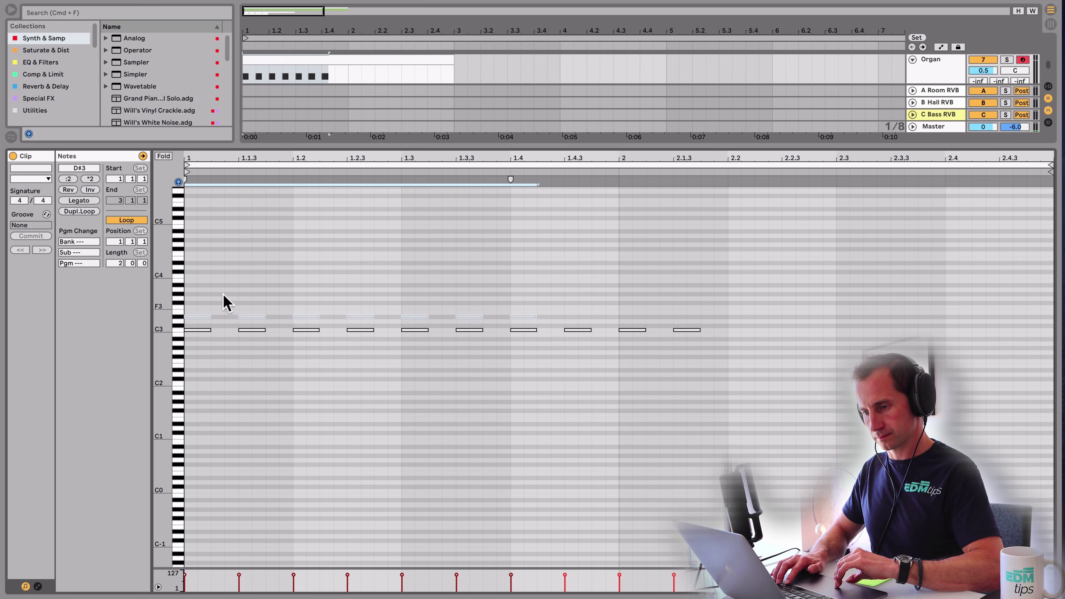
left_click_drag(363, 290, 475, 322)
key("Down")
key("space")
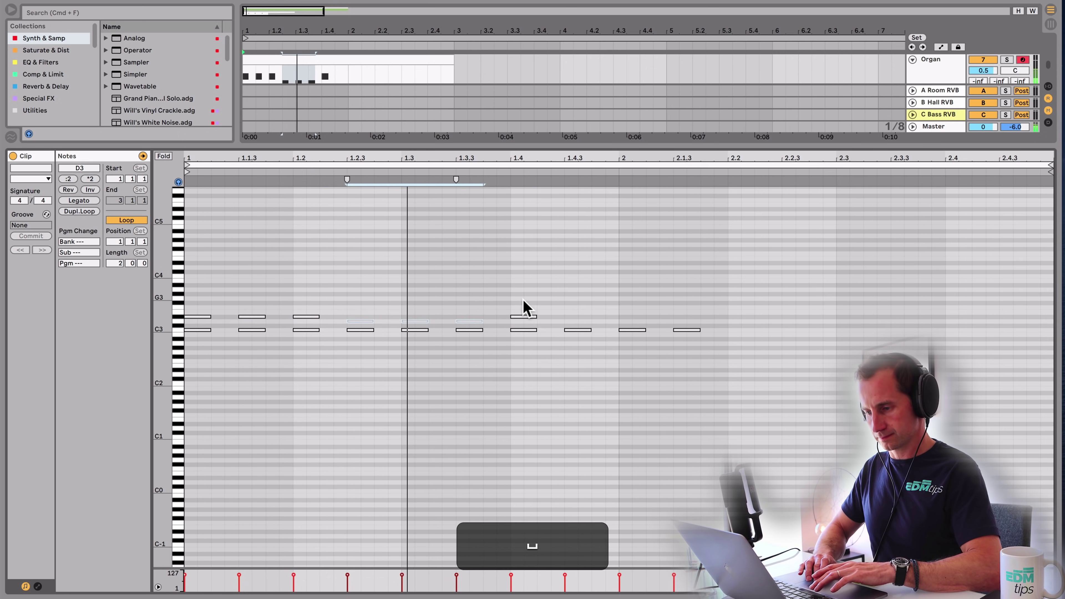
key("space")
- Duplicate the D#3 note at beat 1.4 three times so it covers the remaining C3 notes
left_click(523, 316)
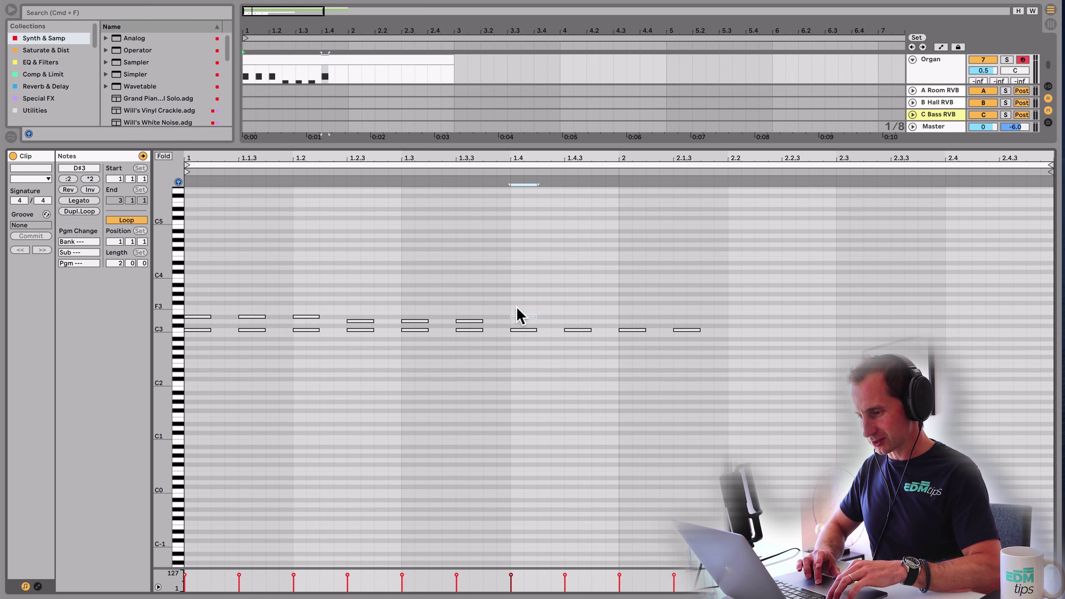
left_click_drag(563, 316, 563, 317)
key("super+d")
key("super+d")
key("super+d")
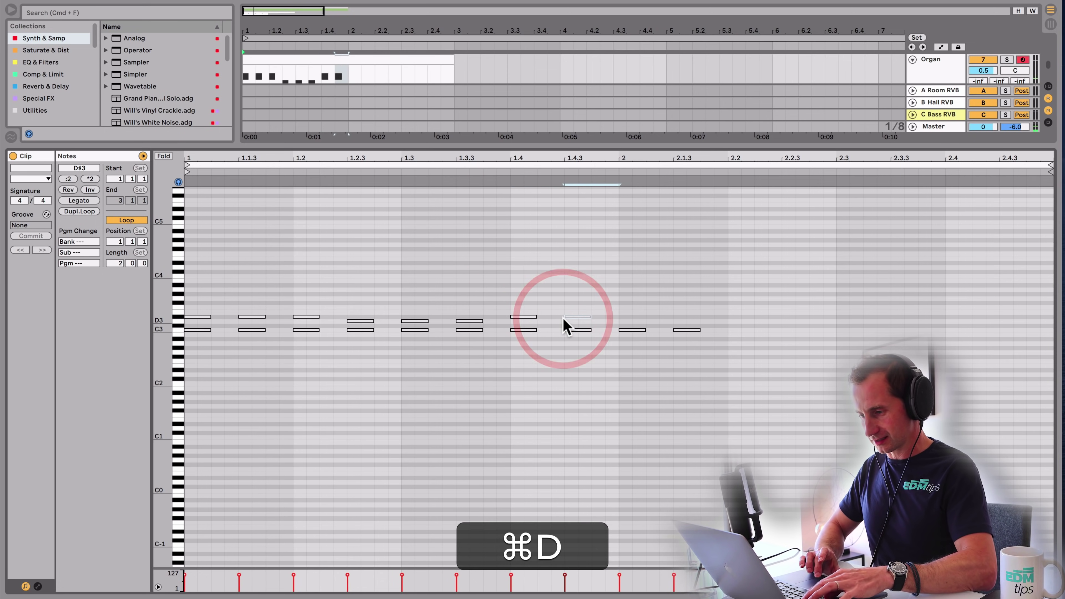
- Duplicate the two C3 and D#3 chords at the start of bar 2 repeatedly to fill the two-bar clip and audition it
left_click_drag(715, 360, 623, 302)
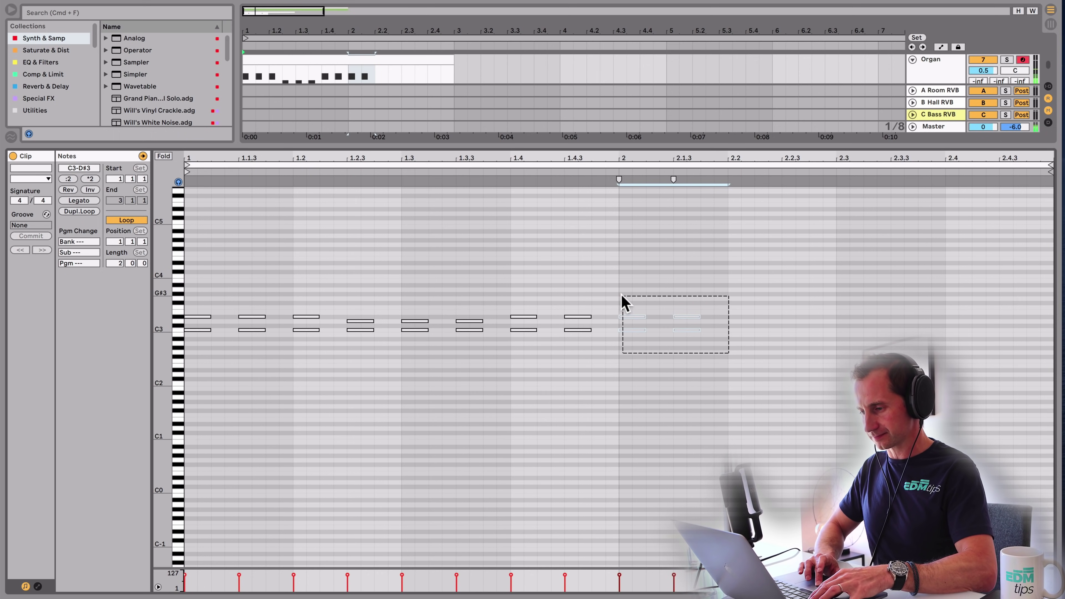
key("super+d")
key("super+d")
key("super+d")
key("super+d")
left_click_drag(630, 155, 630, 148)
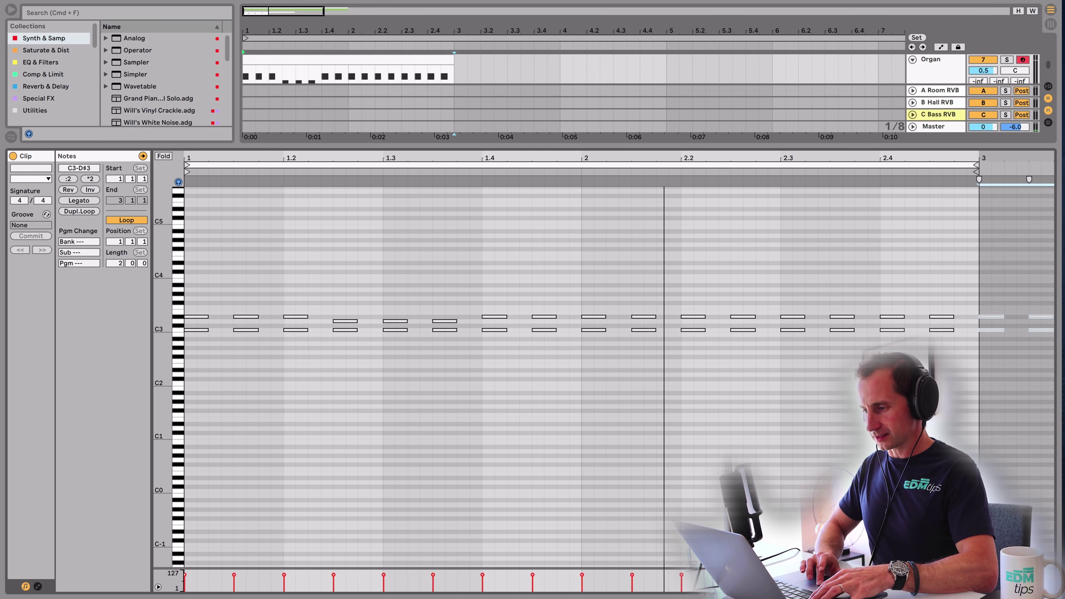
key("space")
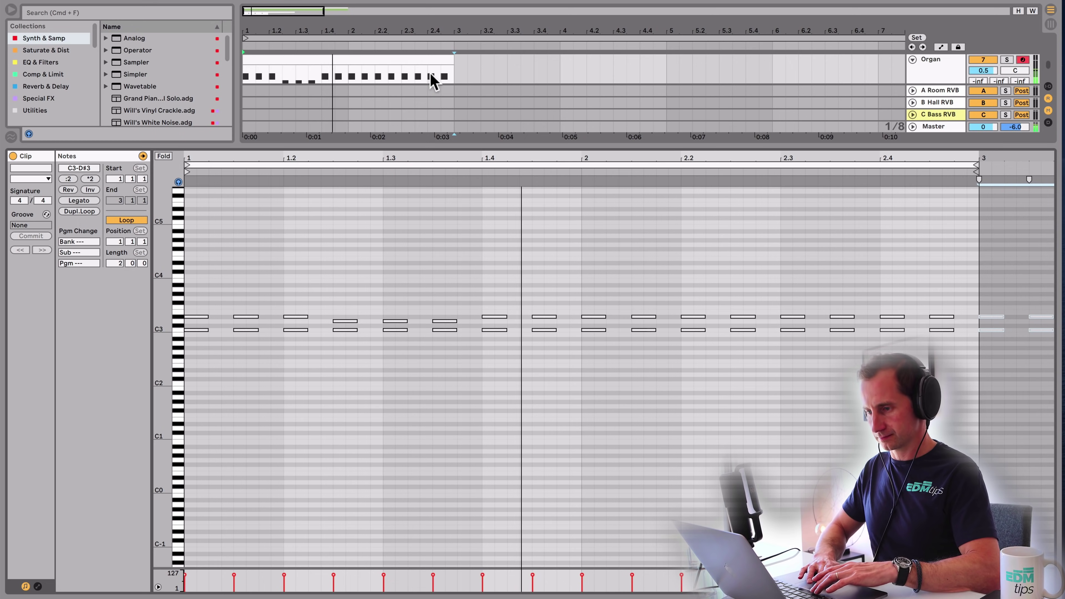
key("space")
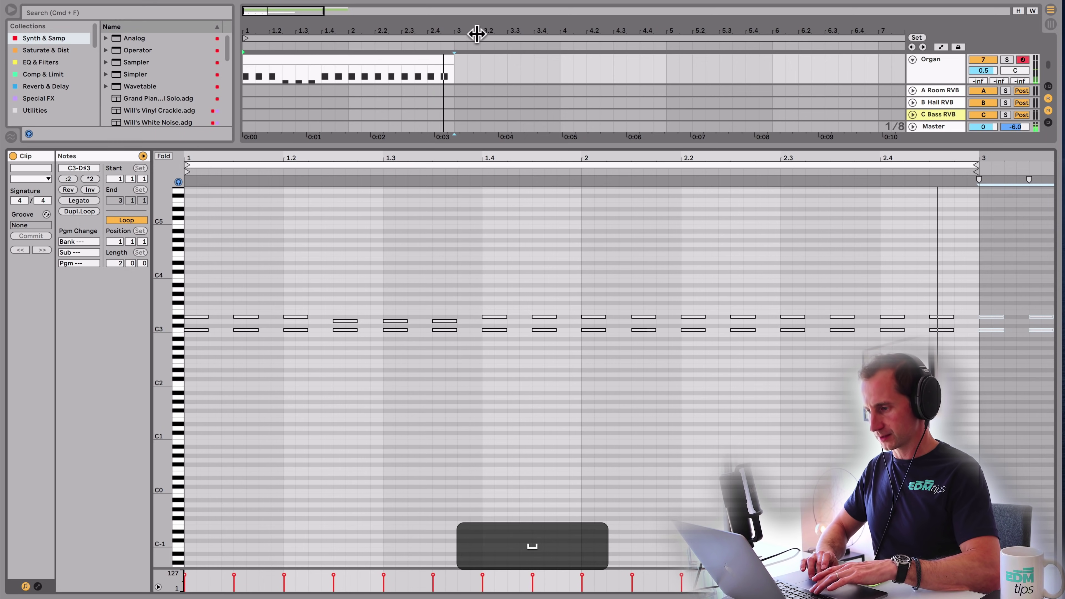
- Duplicate the two-bar organ clip once, consolidate both copies into a single four-bar clip and play it back
left_click(433, 59)
key("super+d")
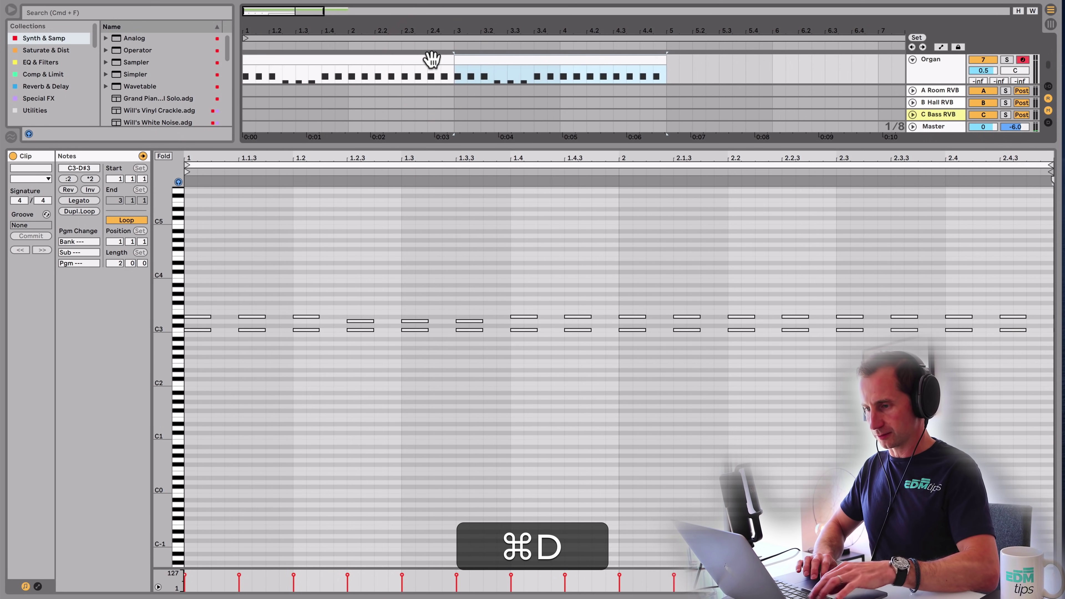
left_click(432, 60, "shift")
key("shift+super+j")
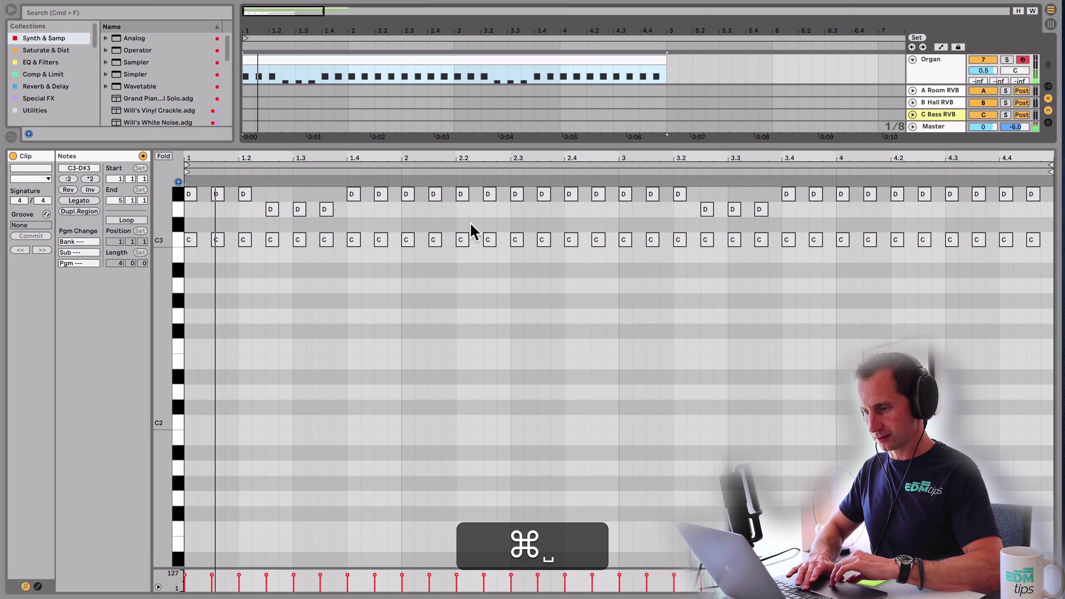
scroll(474, 231, "up", 2)
key("space")
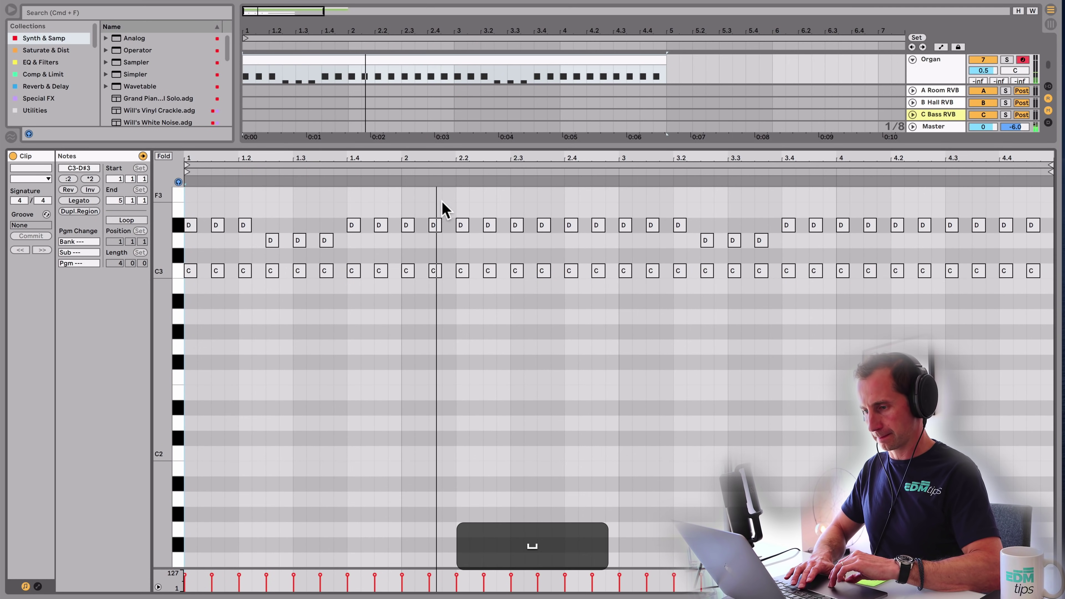
- Lower the three D#3 notes from 2.1.3 to 2.2.3 to D3 and play the clip
left_click_drag(439, 205, 497, 232)
key("Down")
key("space")
key("p")
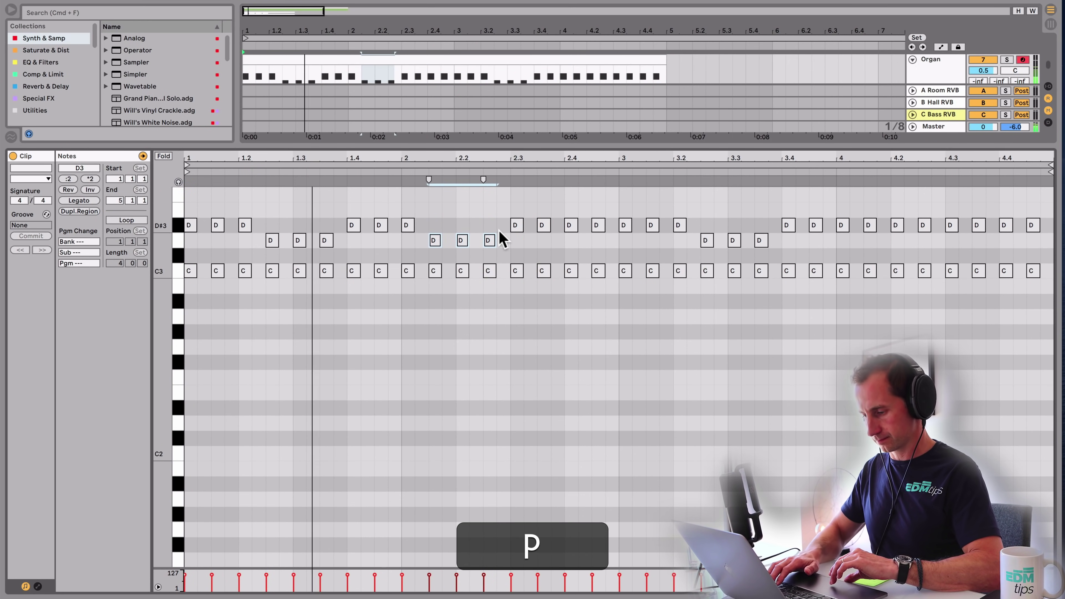
- Raise the two D#3 notes at 2.4.3 and at bar 3 to F3 and audition them from beat 2.4
left_click(598, 209)
key("space")
key("Up")
key("Up")
key("Up")
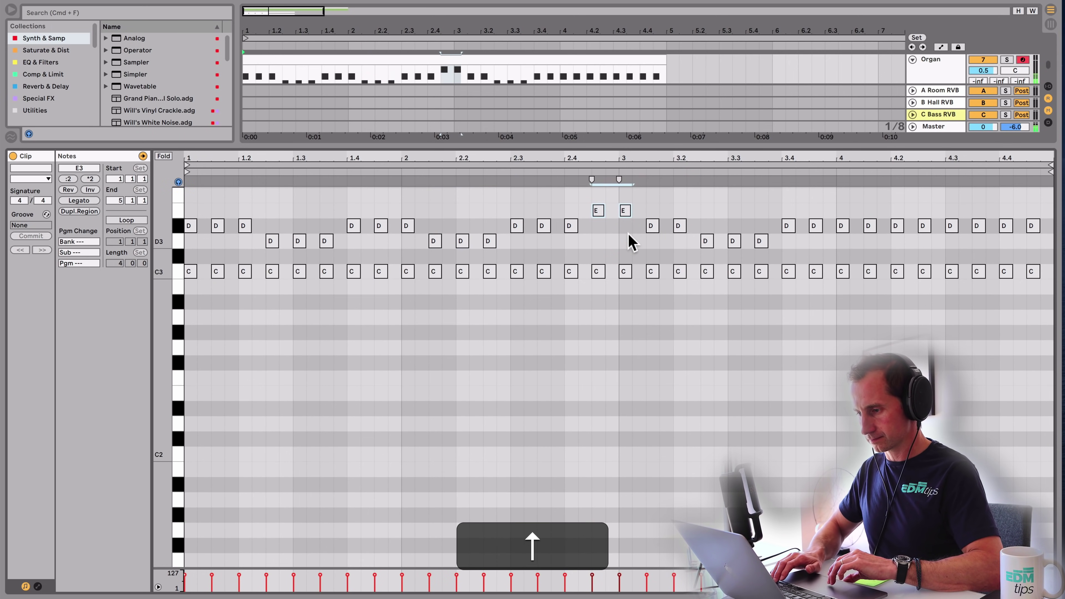
left_click(559, 170)
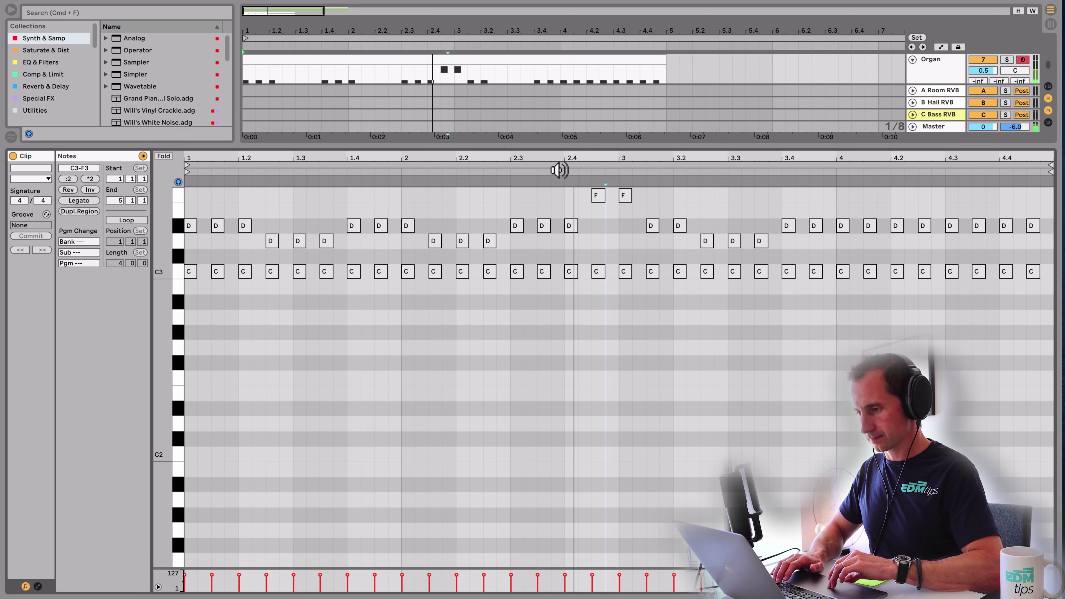
key("space")
- Lengthen the C3 and F3 notes at bar 3 to almost reach the following chord, and play the clip
left_click(633, 195, "super")
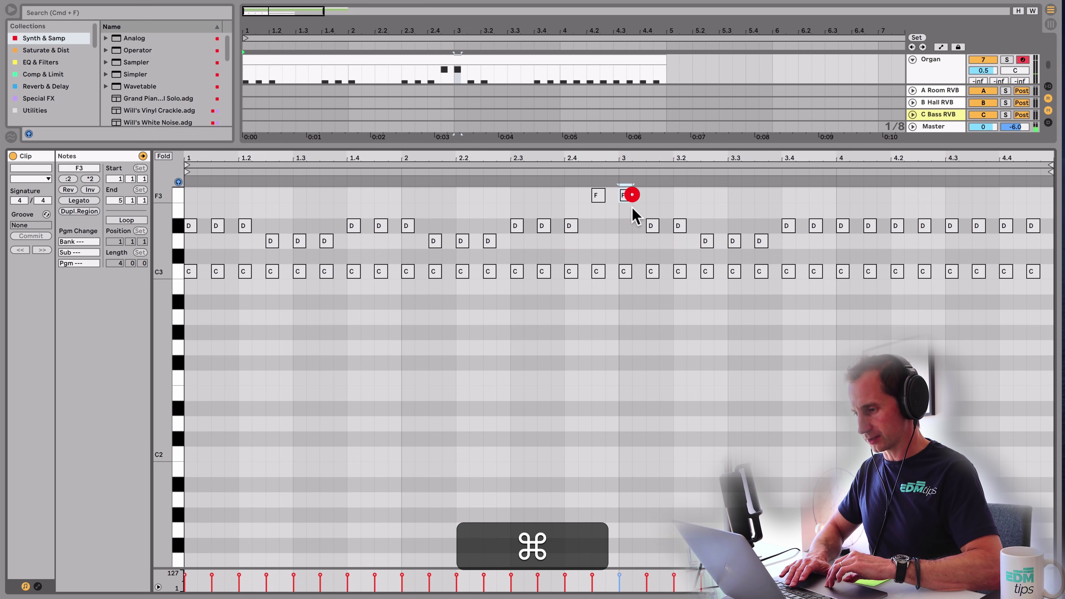
mouse_move(627, 300)
left_mouse_down()
mouse_move(627, 191)
mouse_move(644, 196)
left_mouse_up()
key("space")
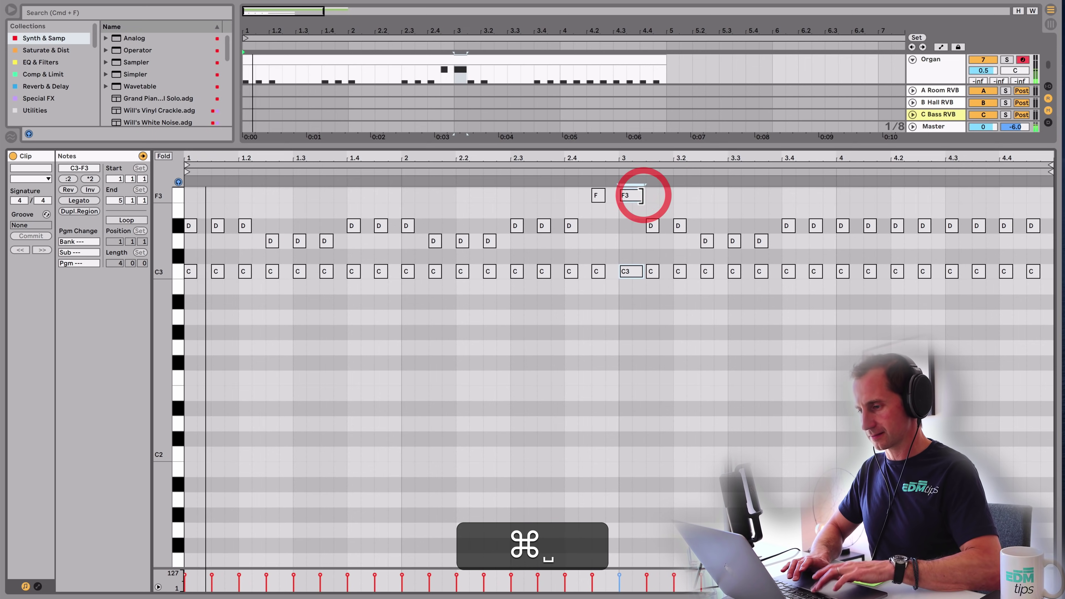
left_click(877, 420)
scroll(877, 420, "up", 1)
scroll(767, 395, "up", 5)
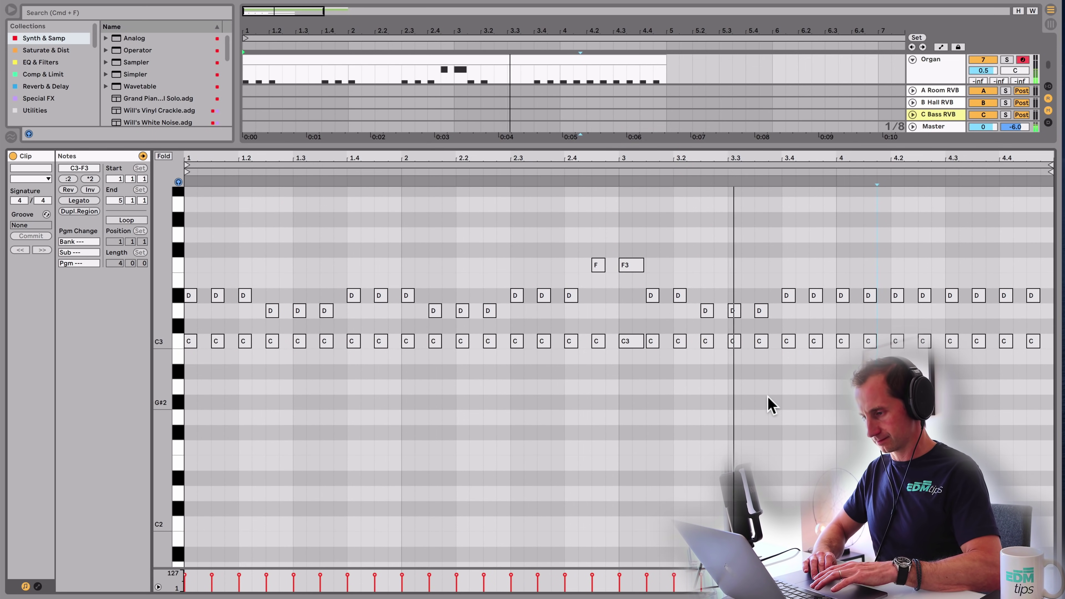
- Raise the three D3 notes from 3.2.3 to 3.3.3 to D#3 and audition the passage from beat 2.4
key("space")
left_click_drag(691, 288, 767, 321)
key("Up")
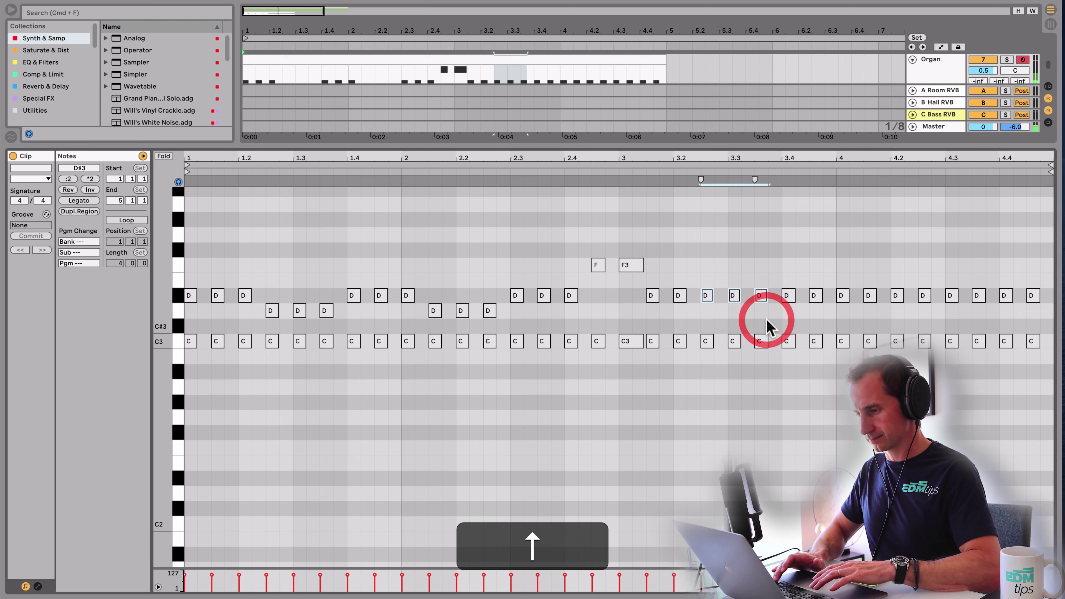
key("space")
key("space")
left_click(570, 168)
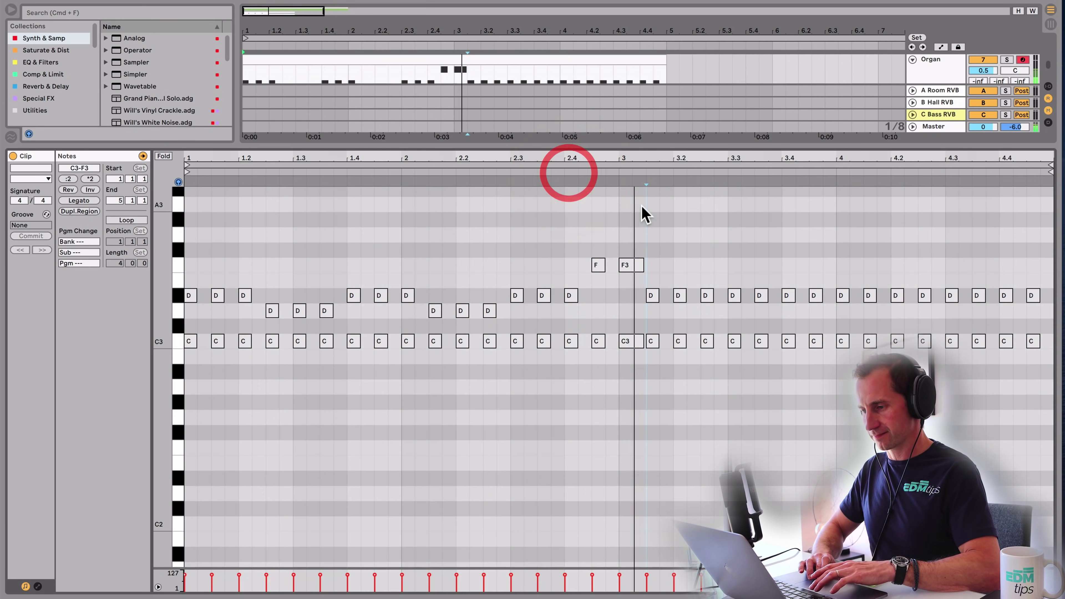
left_click(641, 206)
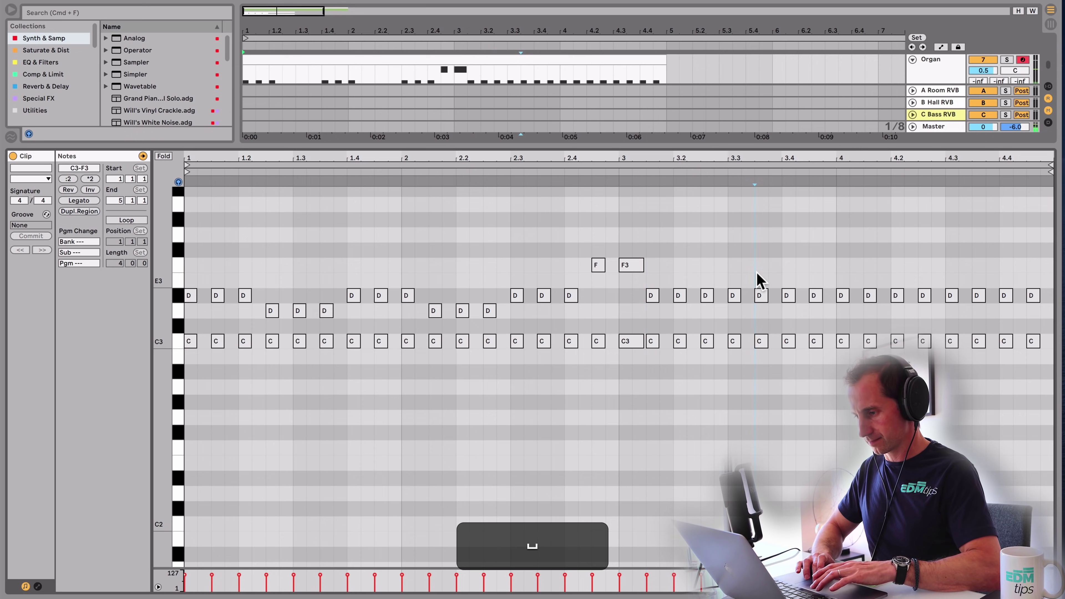
- Lower the D#3 note at 3.3.3 to D3 and audition it from bar 3
left_click(760, 295)
key("Down")
left_click(622, 173)
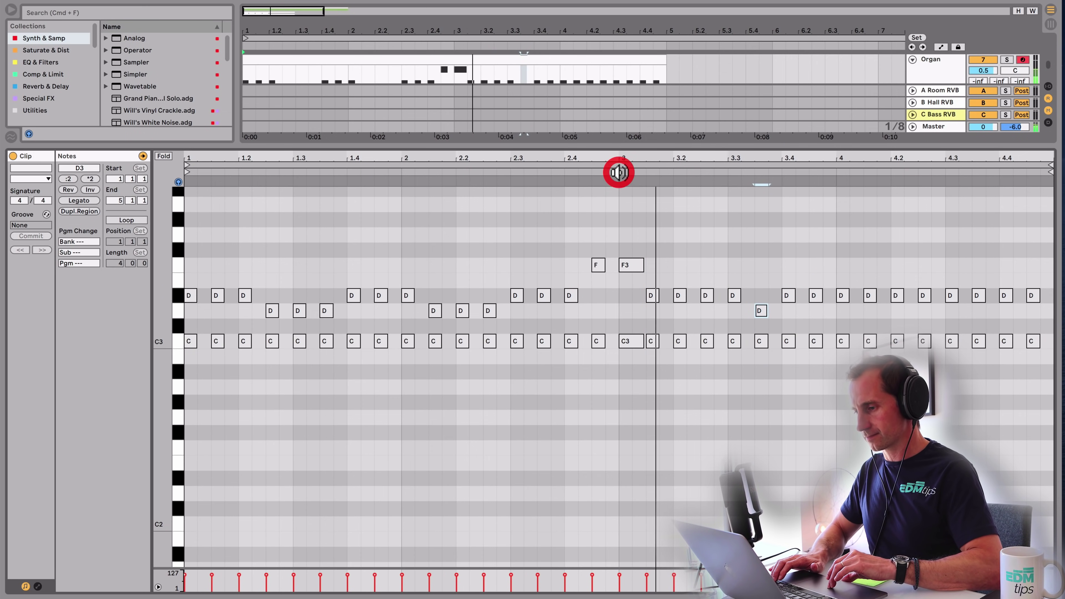
- Lower the three D#3 notes from 4.1.3 to 4.2.3 to D3 and audition the end of the clip
scroll(661, 214, "up", 1)
key("space")
left_click(864, 267)
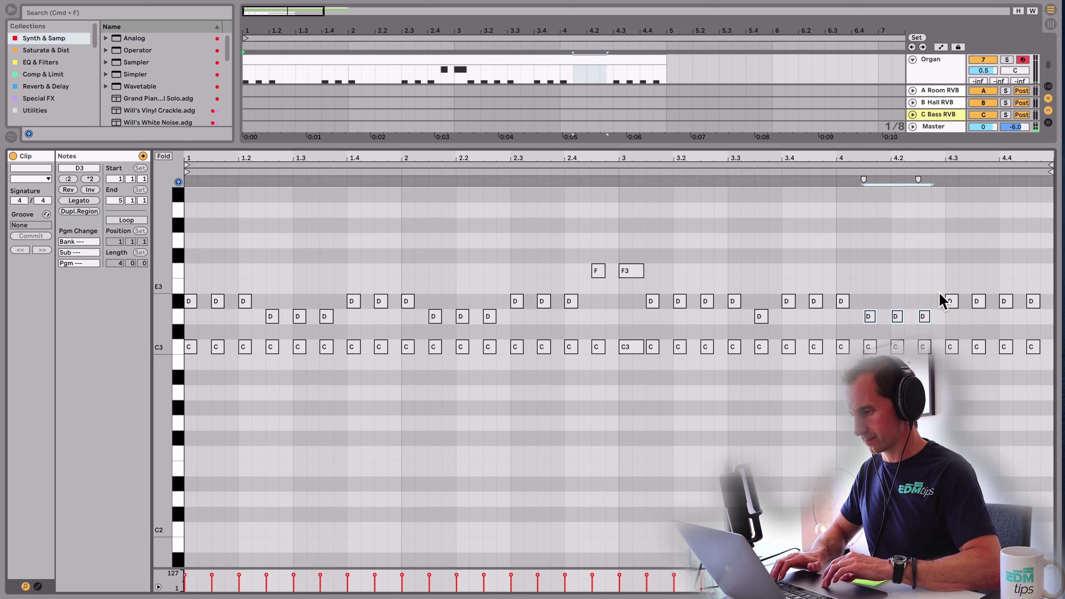
left_click(830, 172)
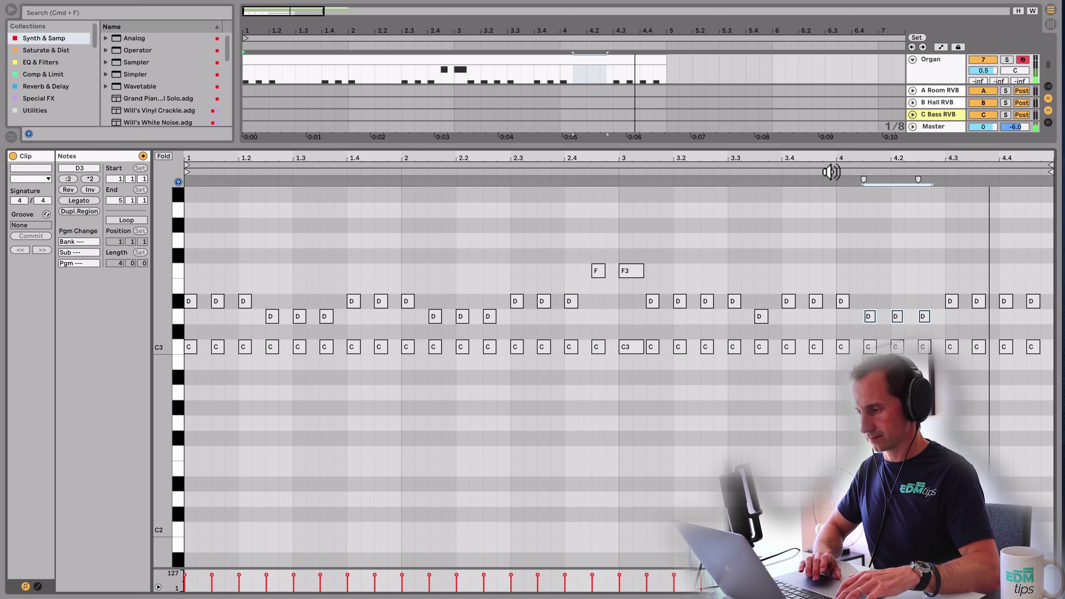
- Open the Organ track's Sylenth1 and set amp envelope A's attack to about 1.08 and its release to about 2.39
key("shift+Tab")
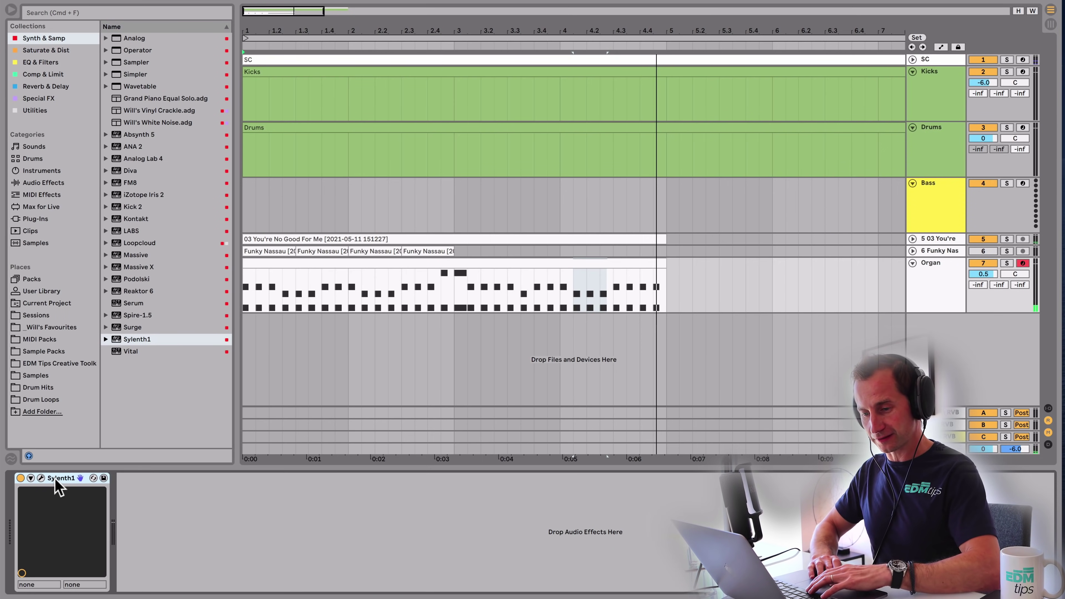
left_click(41, 478)
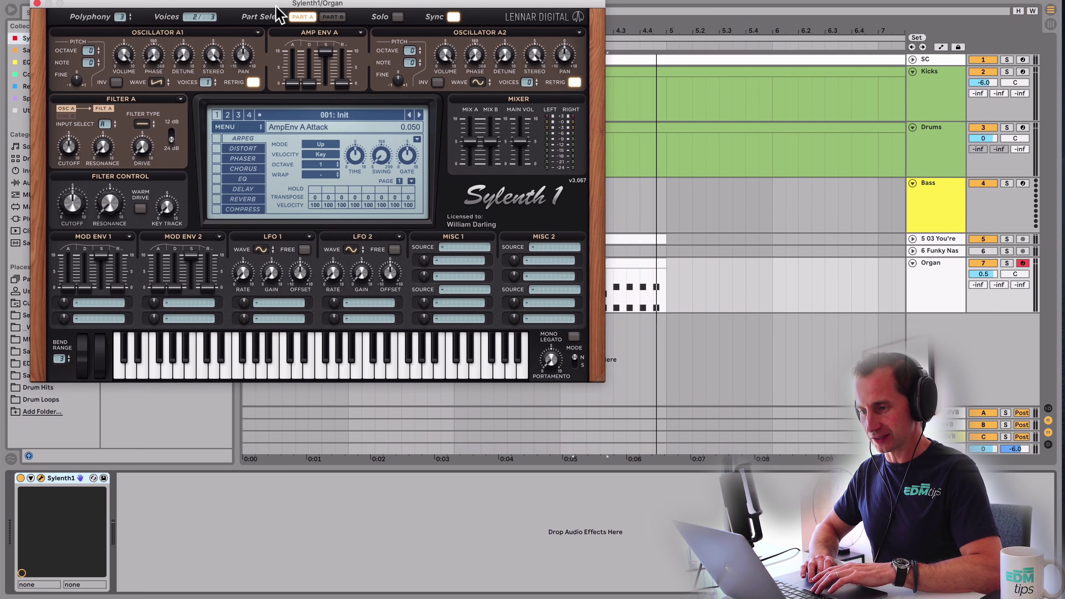
left_click_drag(269, 4, 524, 44)
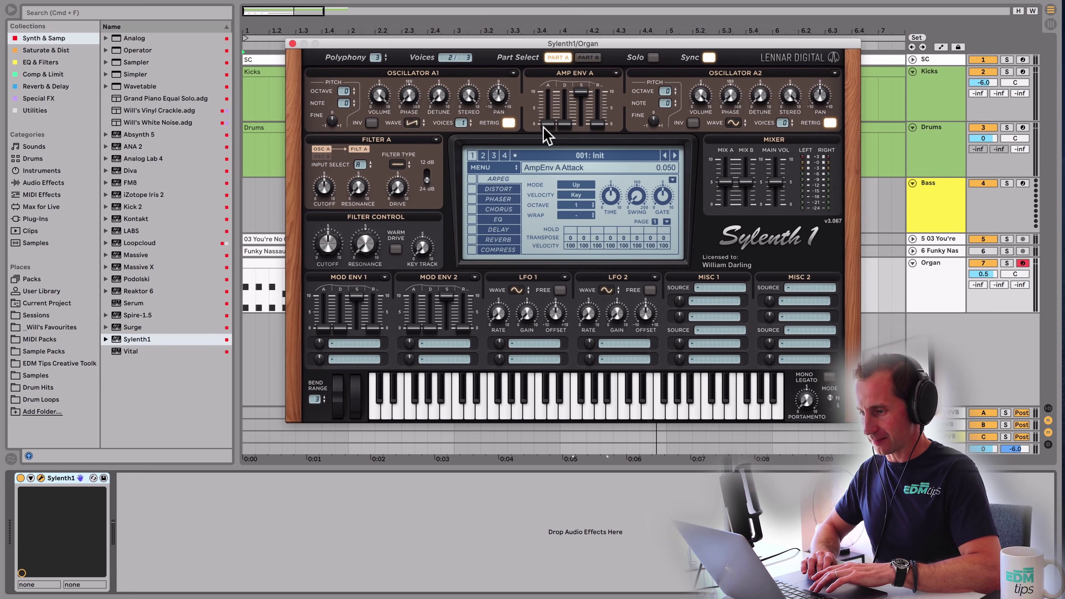
left_click_drag(545, 125, 549, 114)
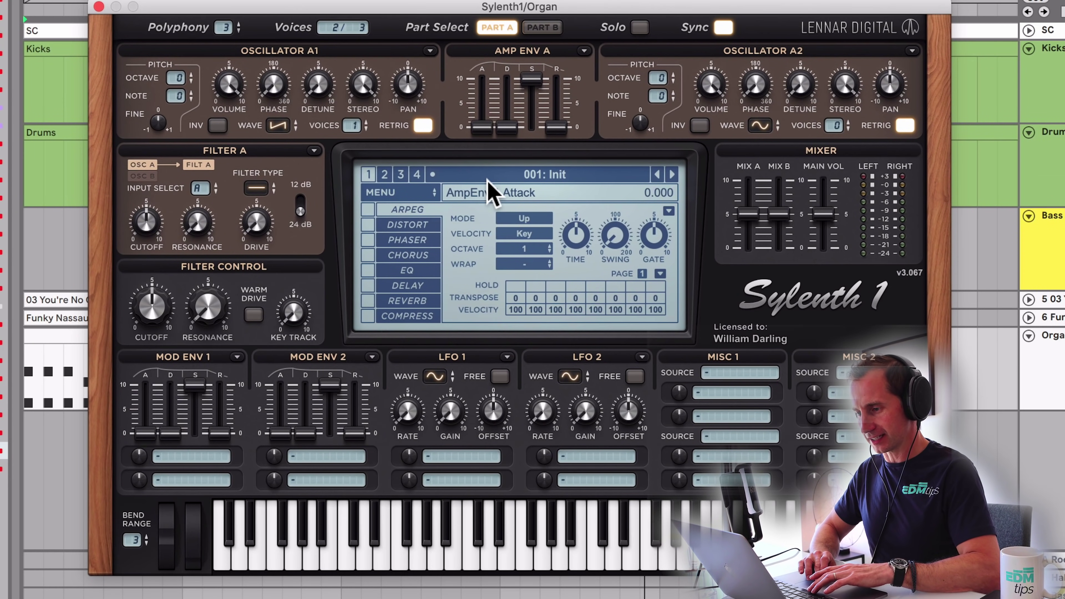
mouse_move(487, 126)
left_mouse_down()
mouse_move(492, 114)
mouse_move(486, 138)
left_mouse_up()
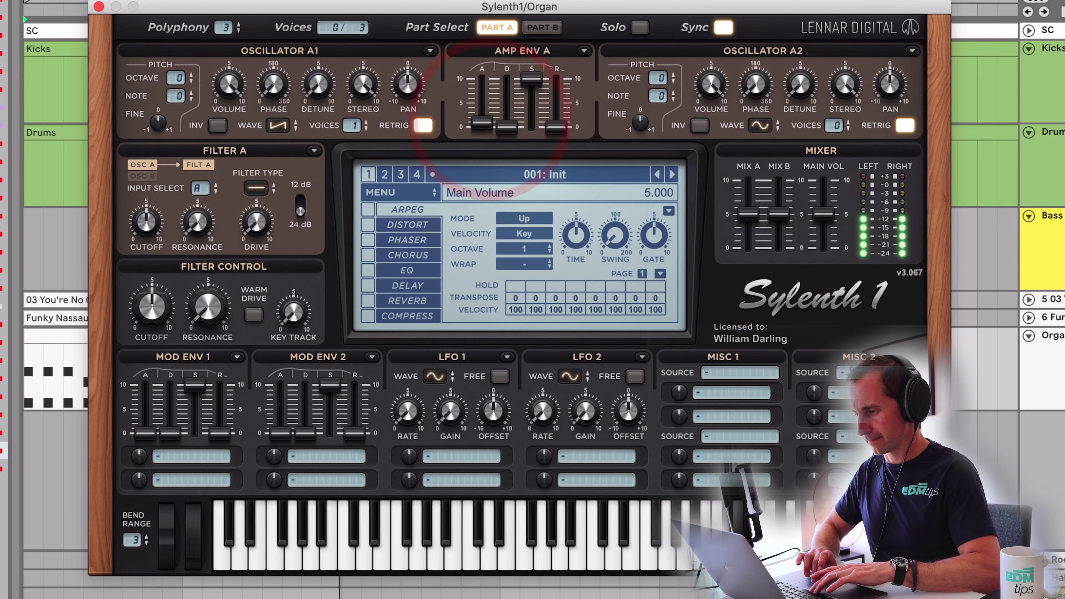
left_click_drag(557, 119, 559, 78)
double_click(562, 89)
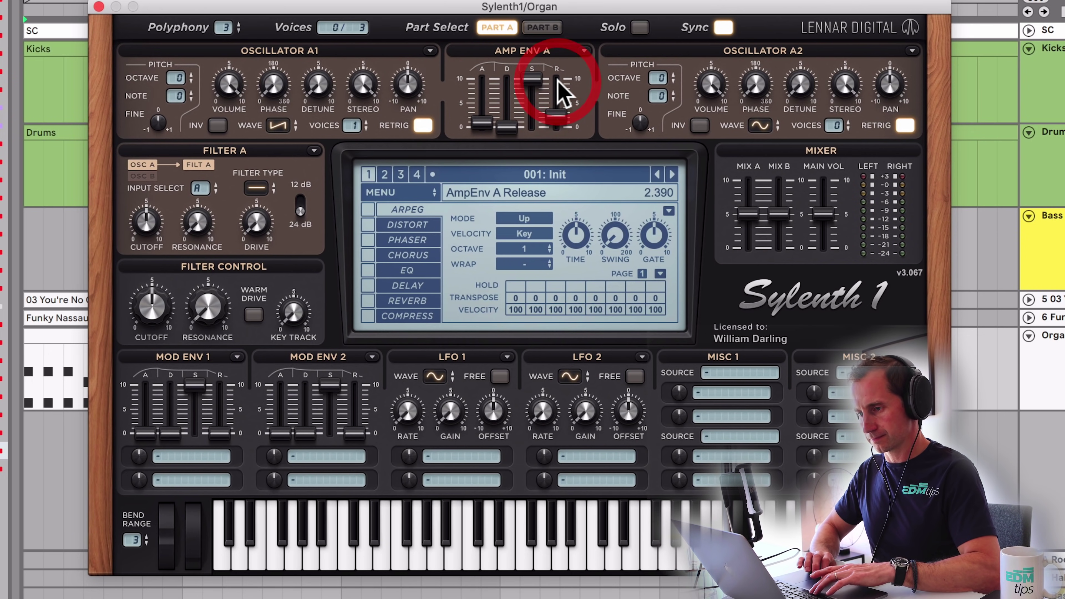
- Move the synth window aside, loop the arrangement over the four-bar organ clip and bring the synth window back into view
left_click_drag(268, 12, 547, 462)
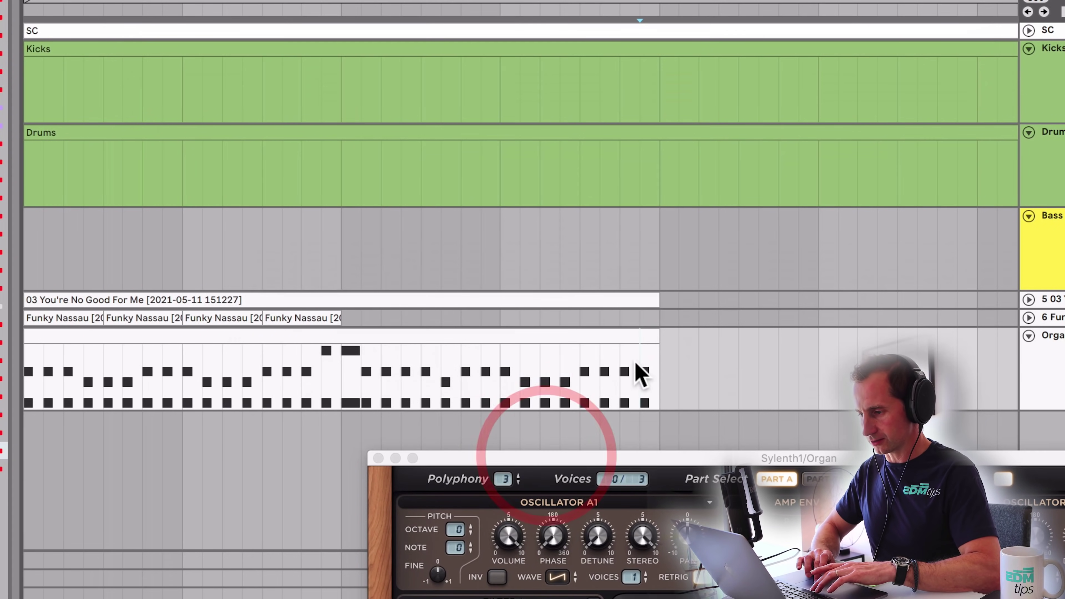
left_click_drag(638, 372, 29, 373)
key("super+l")
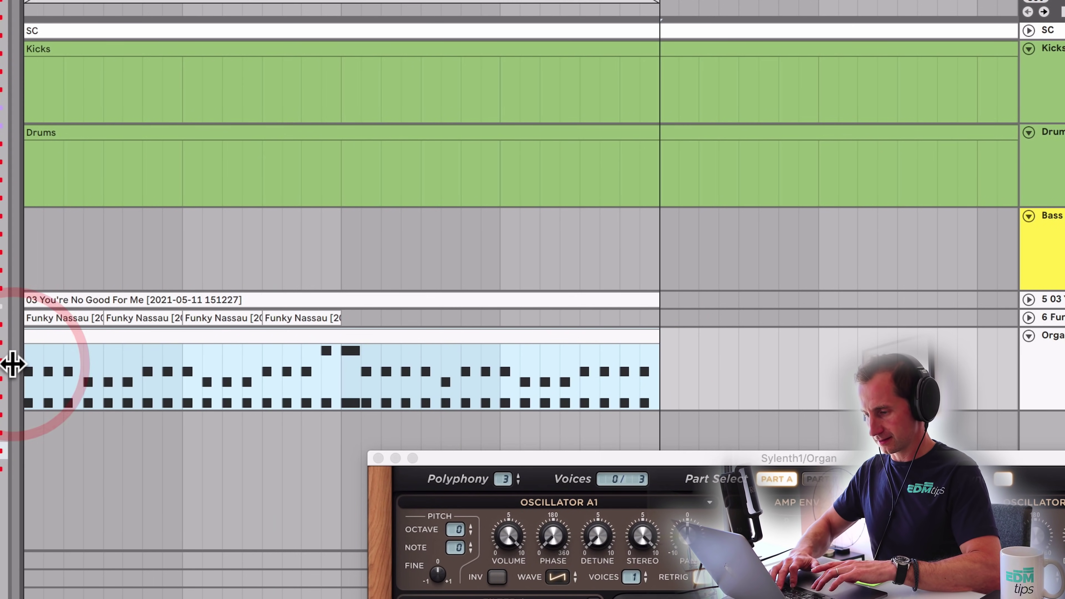
left_click_drag(546, 459, 285, 0)
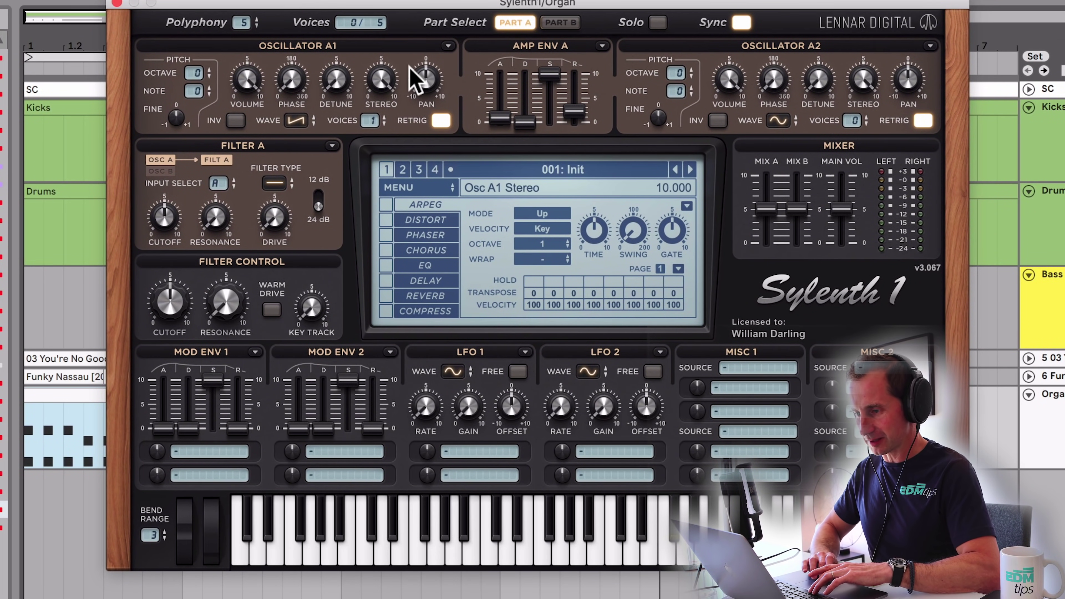
- Set oscillator A1 to 3 voices with a detune of about 4.4 and turn off its retrigger
left_click_drag(370, 123, 368, 64)
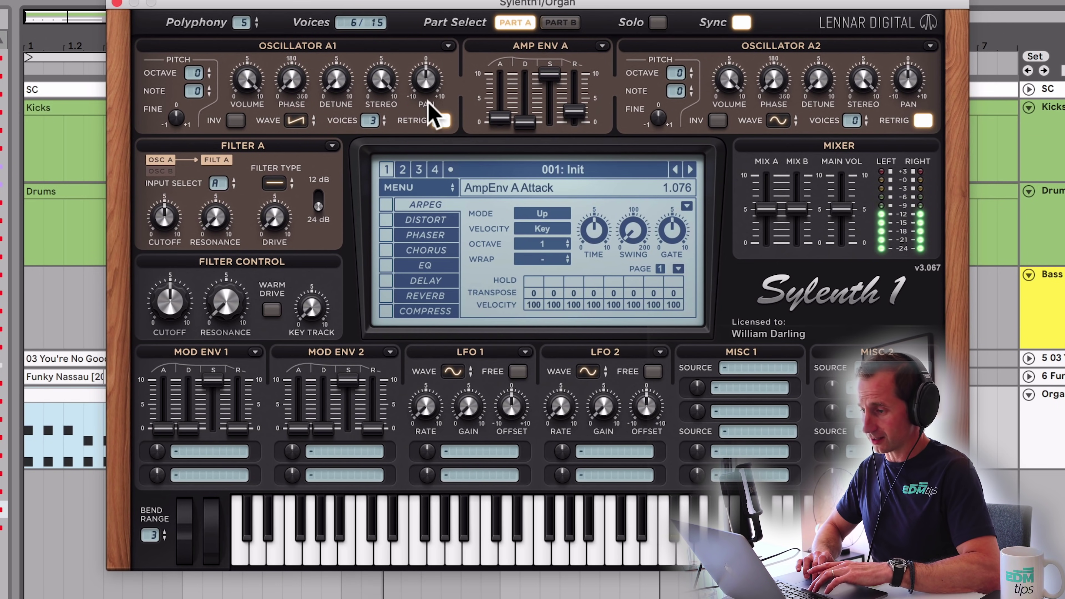
left_click_drag(343, 27, 340, 67)
left_click_drag(370, 122, 369, 97)
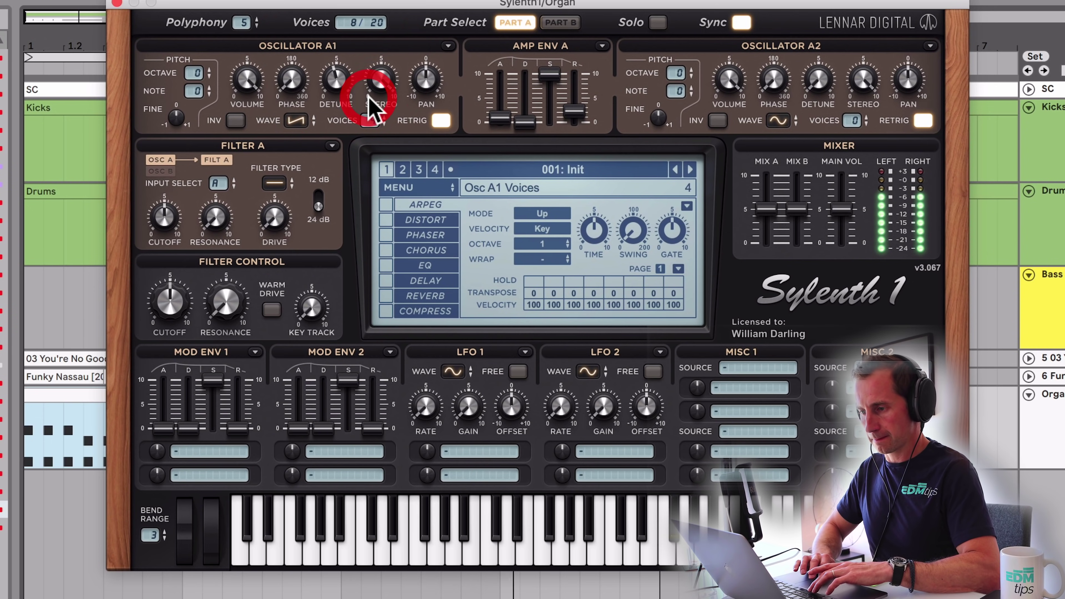
left_click(441, 121)
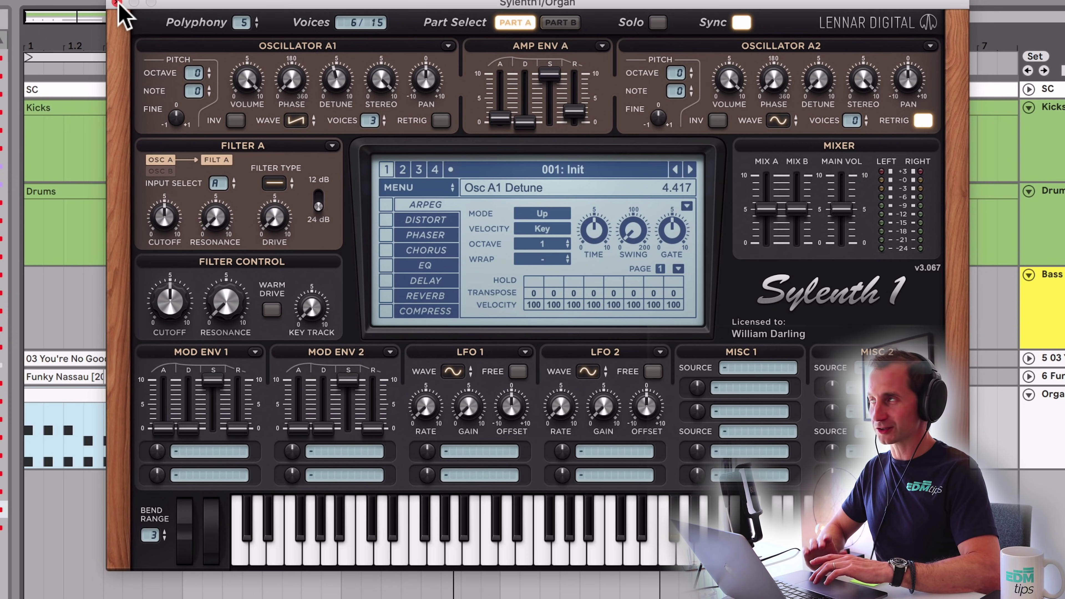
- Set oscillator A2's waveform to TriSaw and its octave to +2
left_click_drag(164, 2, 83, 78)
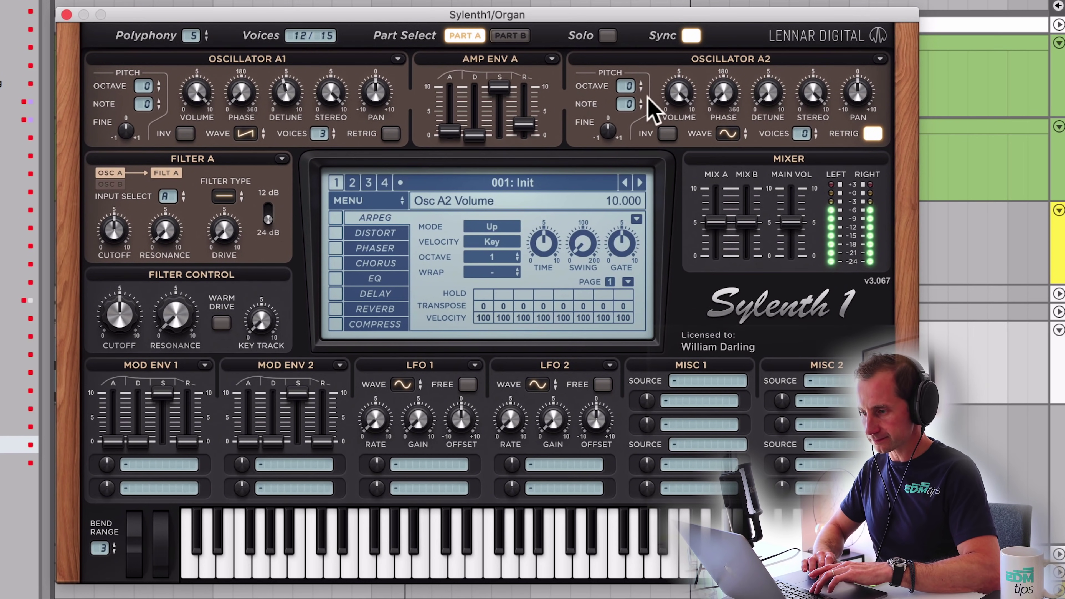
left_click(729, 134)
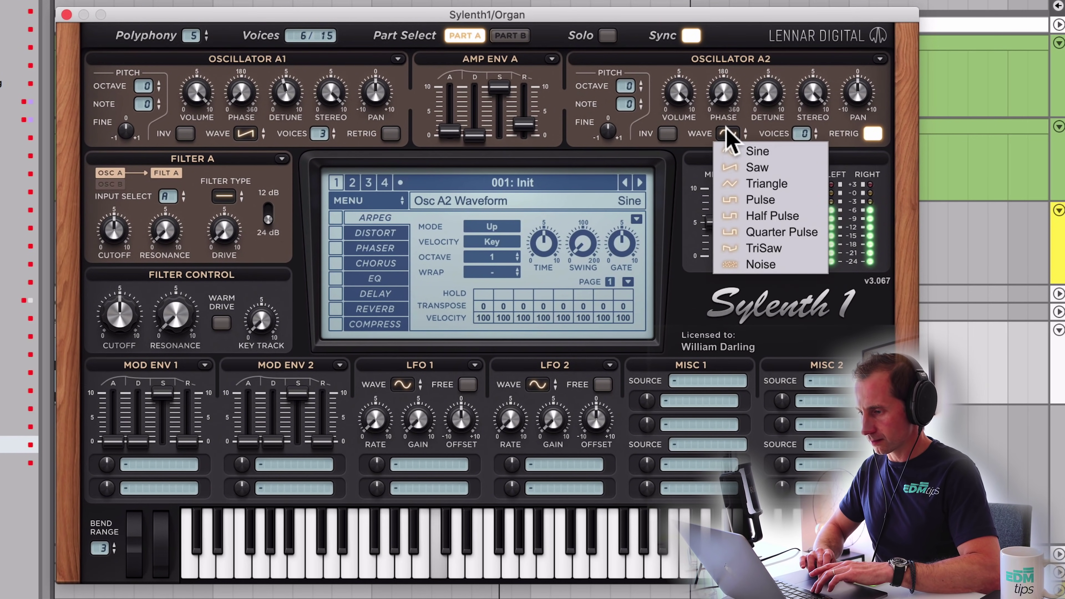
left_click(779, 250)
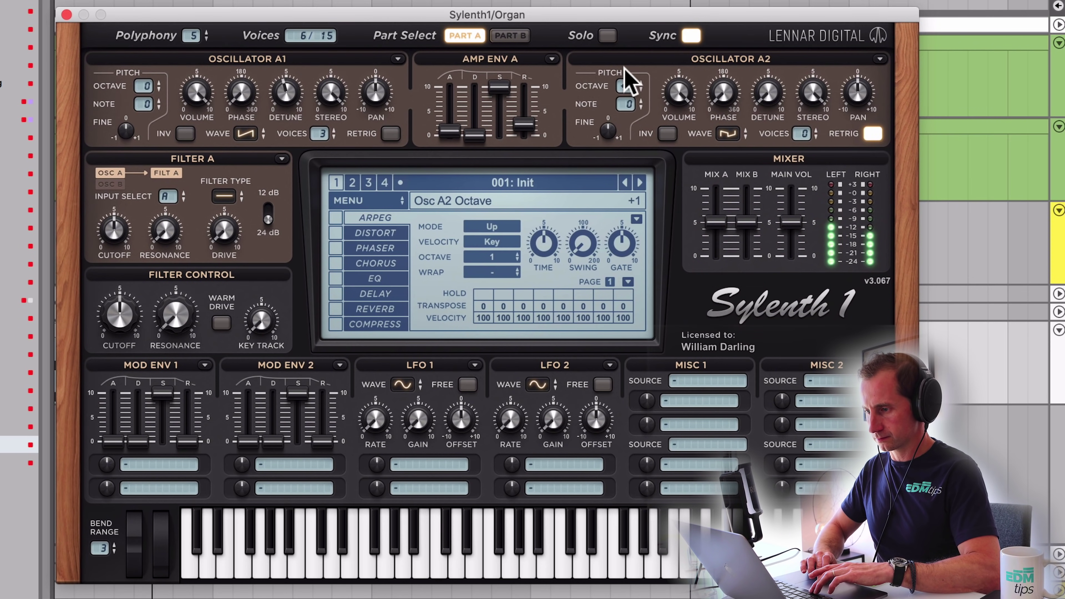
left_click(626, 85)
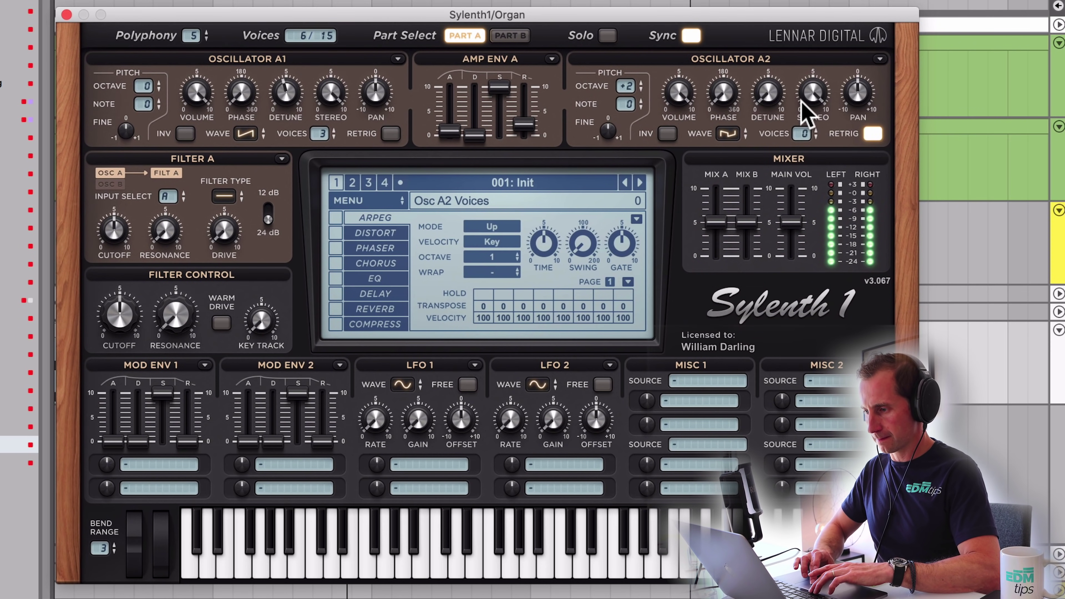
- Give oscillator A2 one voice and bring its volume to about 5.5 while the loop plays
left_click_drag(683, 98, 692, 189)
key("space")
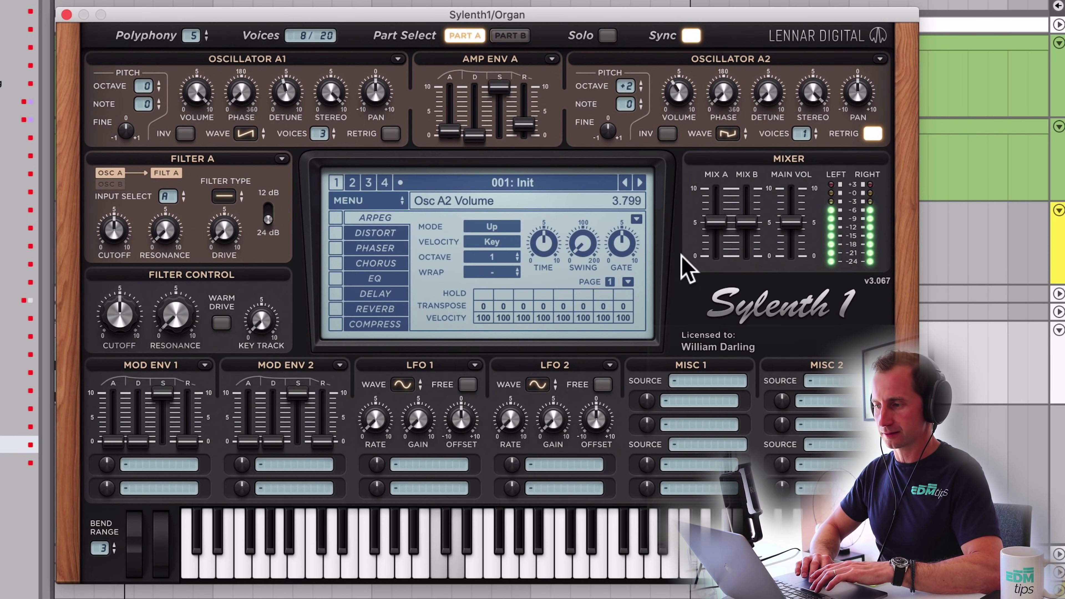
left_click_drag(681, 265, 692, 152)
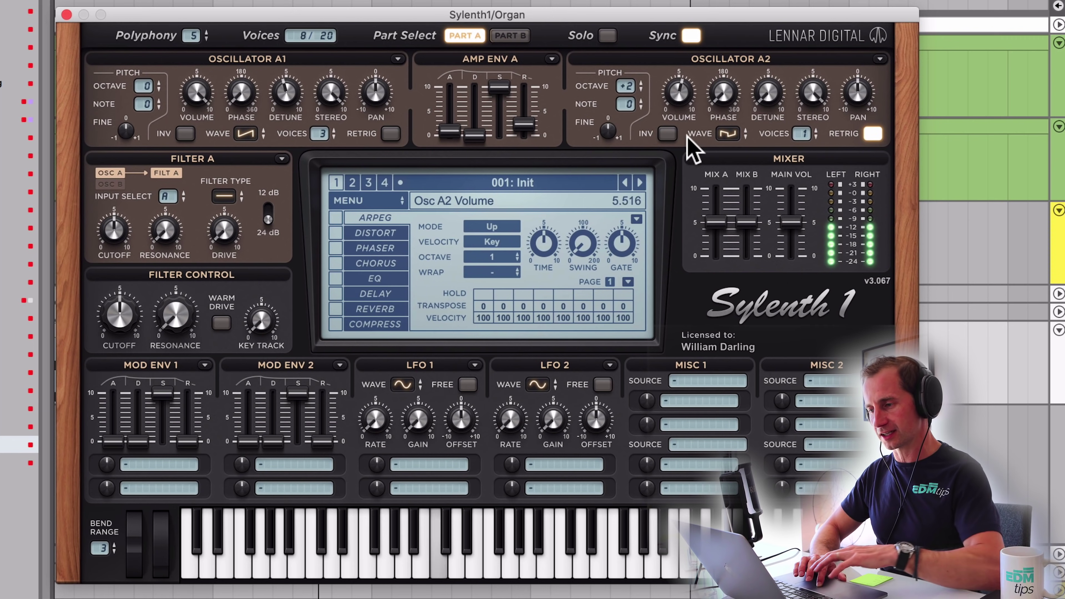
left_click_drag(683, 102, 681, 99)
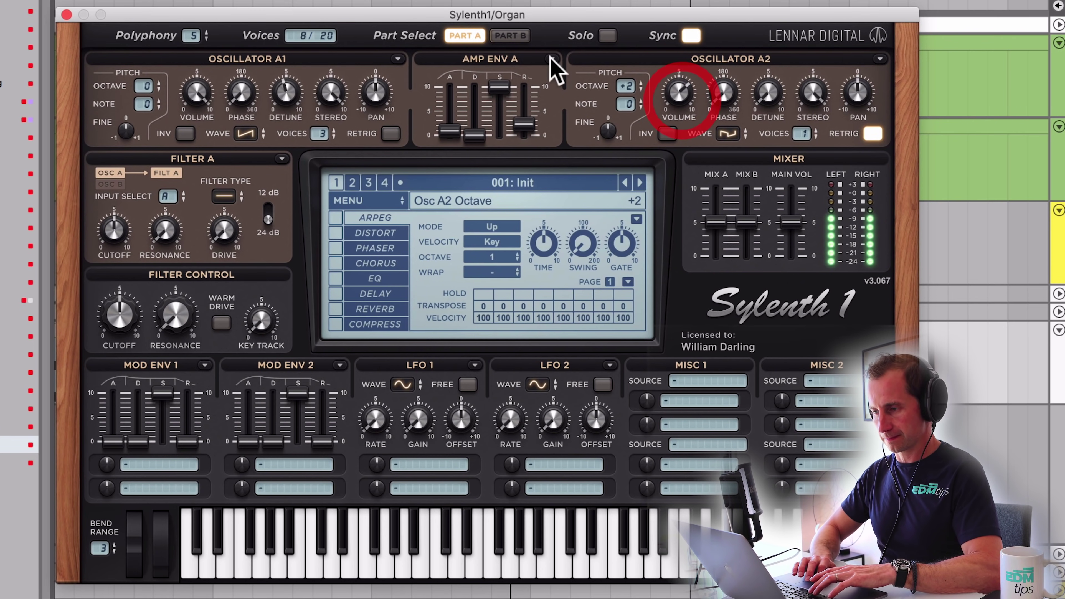
- In part B, set oscillator B2's waveform to Quarter Pulse with 1 voice and lower its volume
left_click(511, 36)
left_click(728, 134)
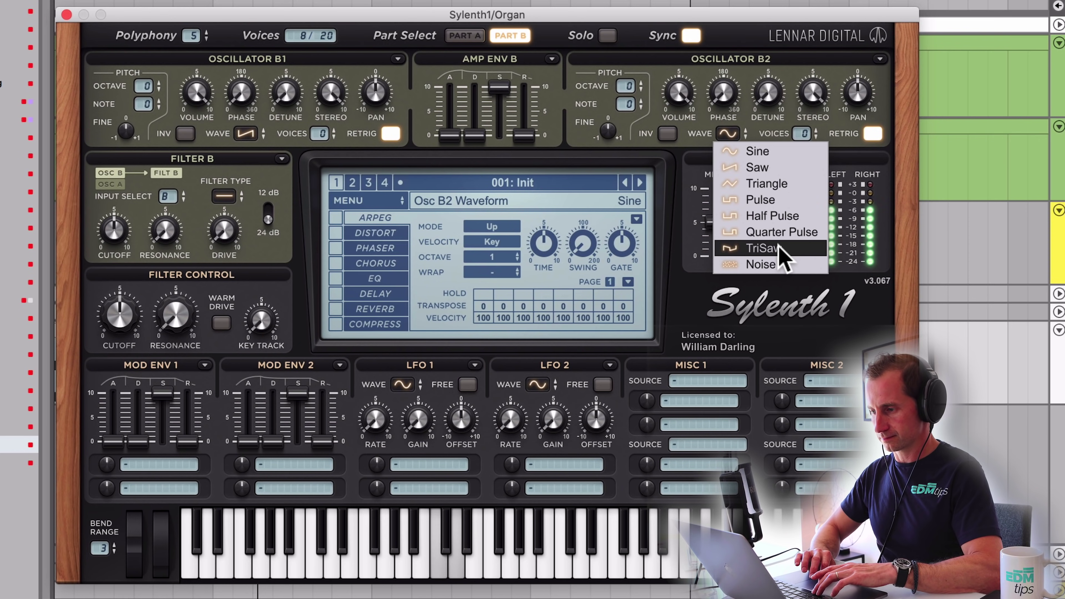
left_click(782, 232)
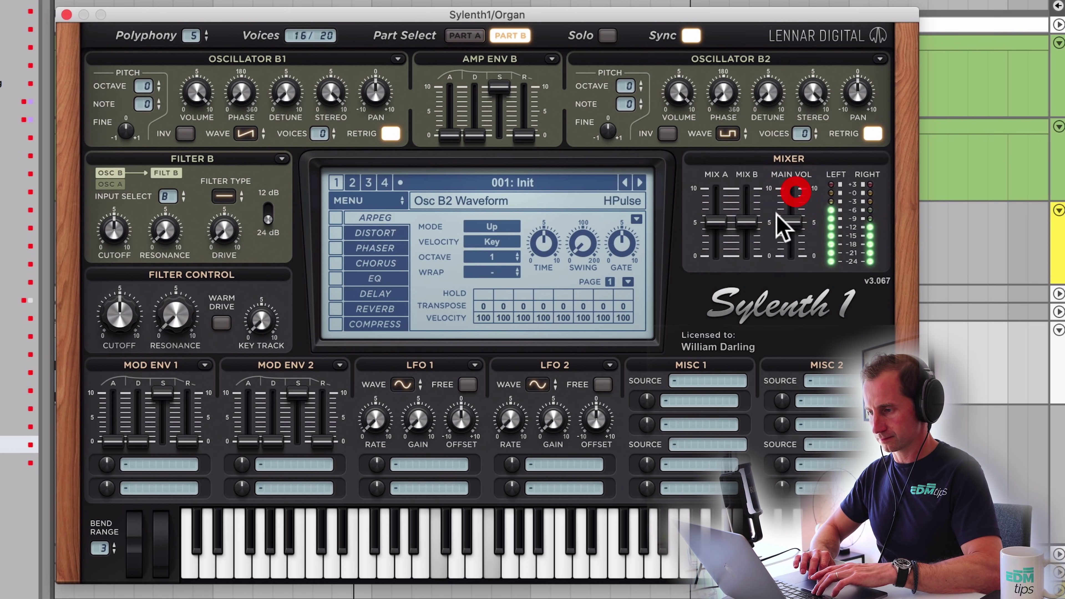
left_click(816, 131)
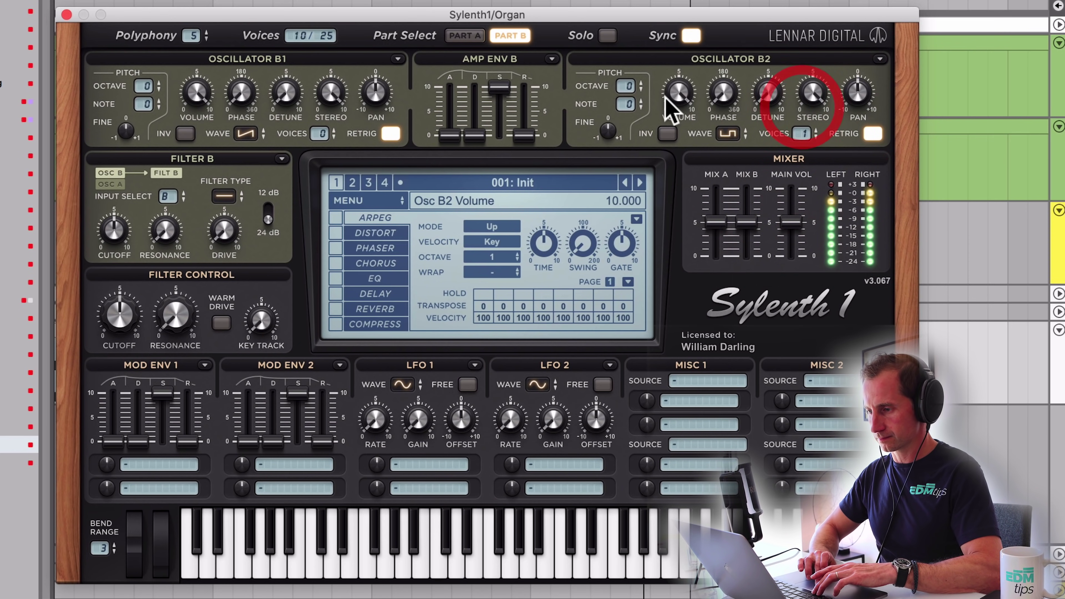
left_click_drag(676, 210, 686, 422)
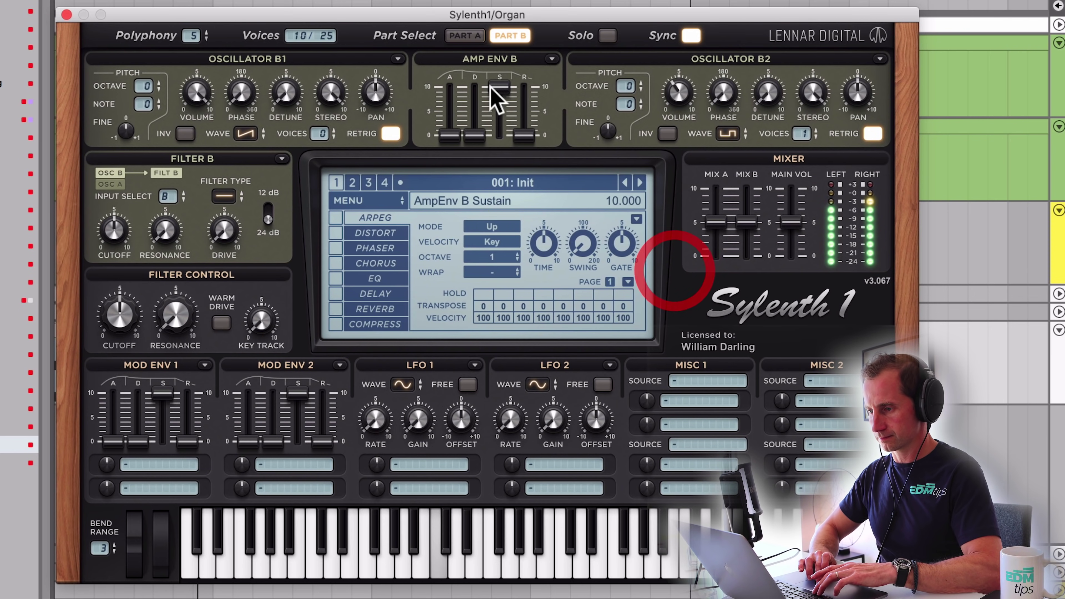
- Compare with part A's envelope, then set amp envelope B's attack to about 1.05 and raise its release similarly
left_click(470, 39)
left_click(503, 40)
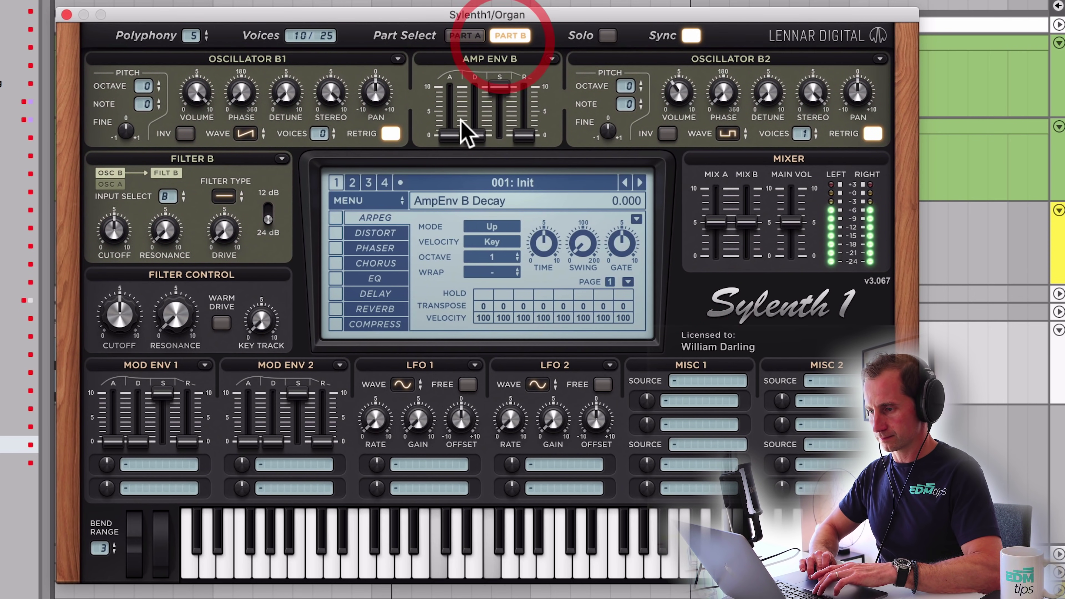
left_click_drag(528, 137, 526, 104)
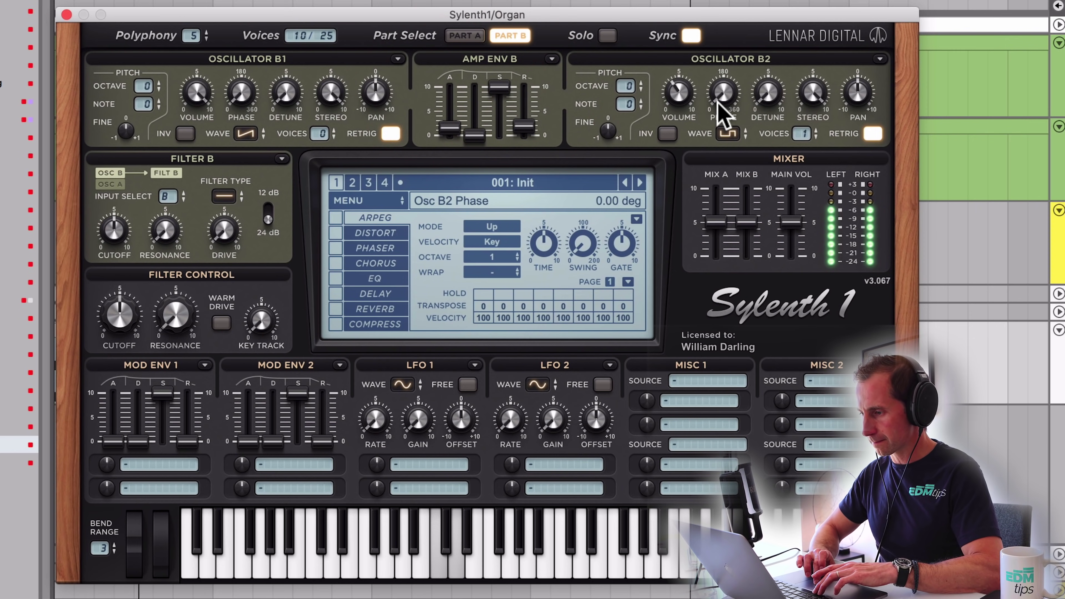
- Set oscillator B2 to 3 voices and octave -1, raise its phase and detune, and lower its volume
left_click_drag(716, 101, 716, 64)
left_click_drag(776, 98, 775, 59)
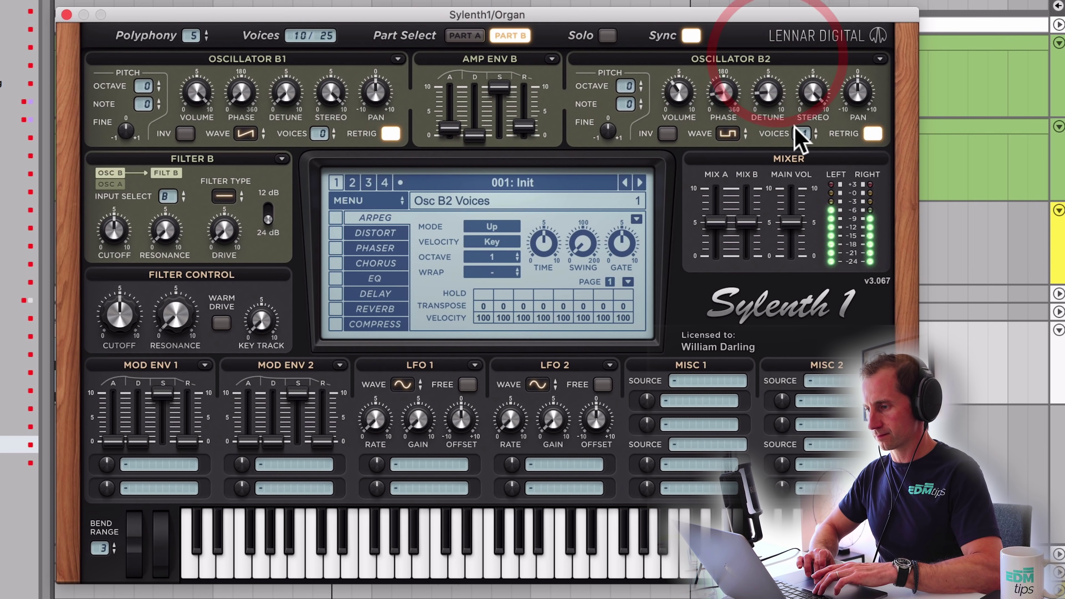
mouse_move(794, 127)
left_mouse_down()
mouse_move(794, 100)
mouse_move(772, 75)
mouse_move(772, 15)
mouse_move(806, 116)
left_mouse_up()
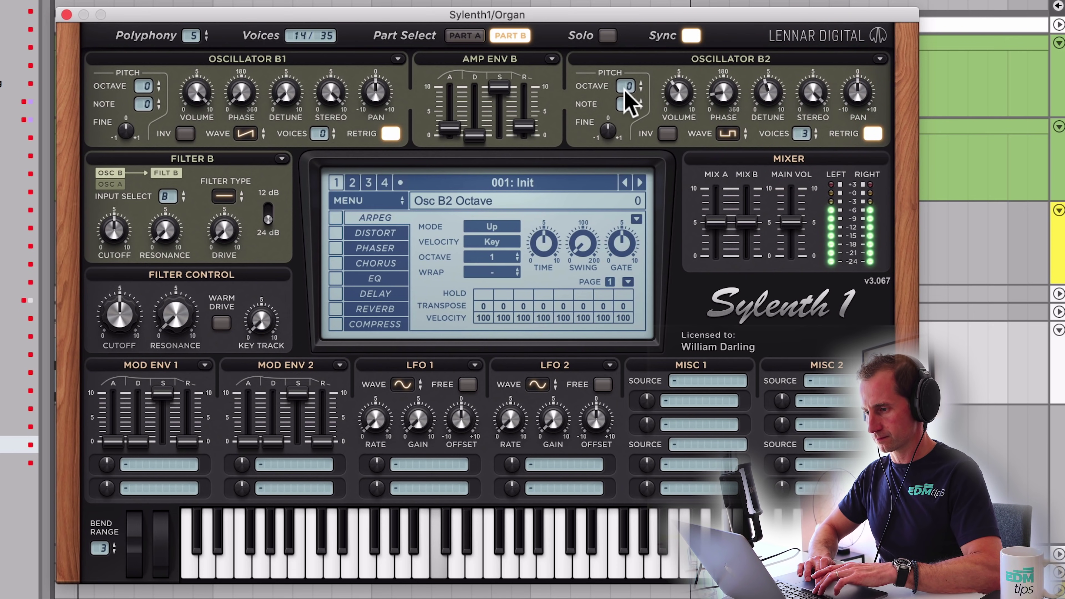
left_click_drag(679, 93, 694, 264)
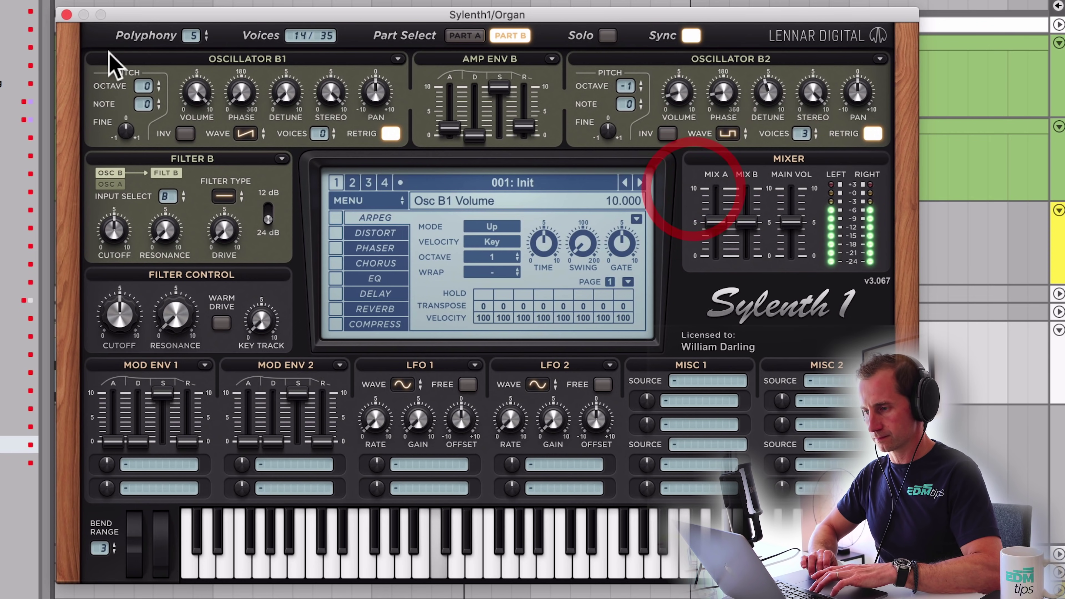
- Close the synth window and add an EQ Eight after Sylenth1 on the Organ track
left_click(66, 15)
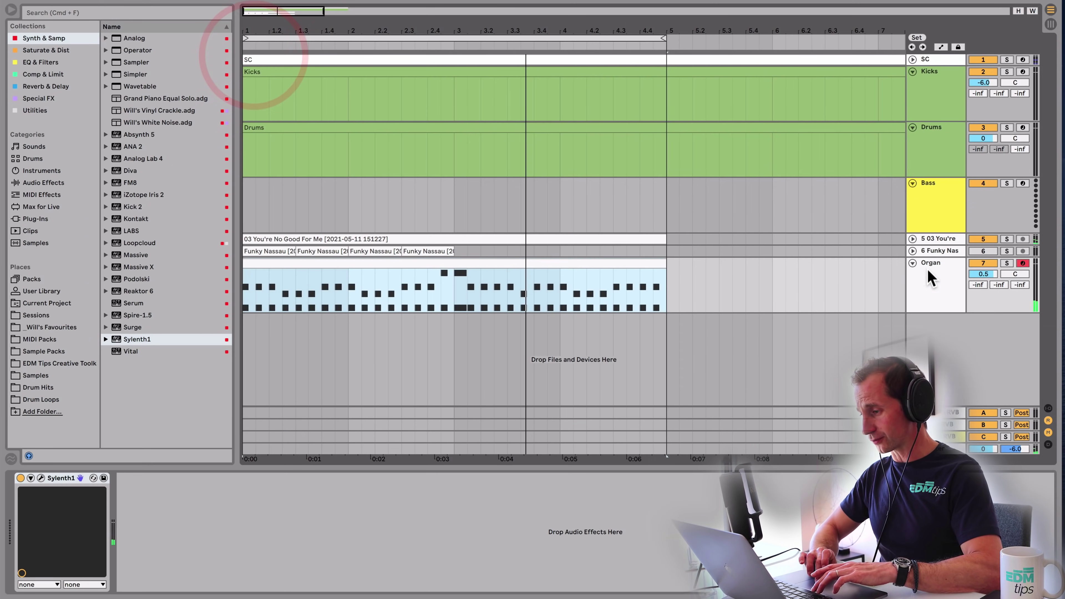
left_click(920, 270)
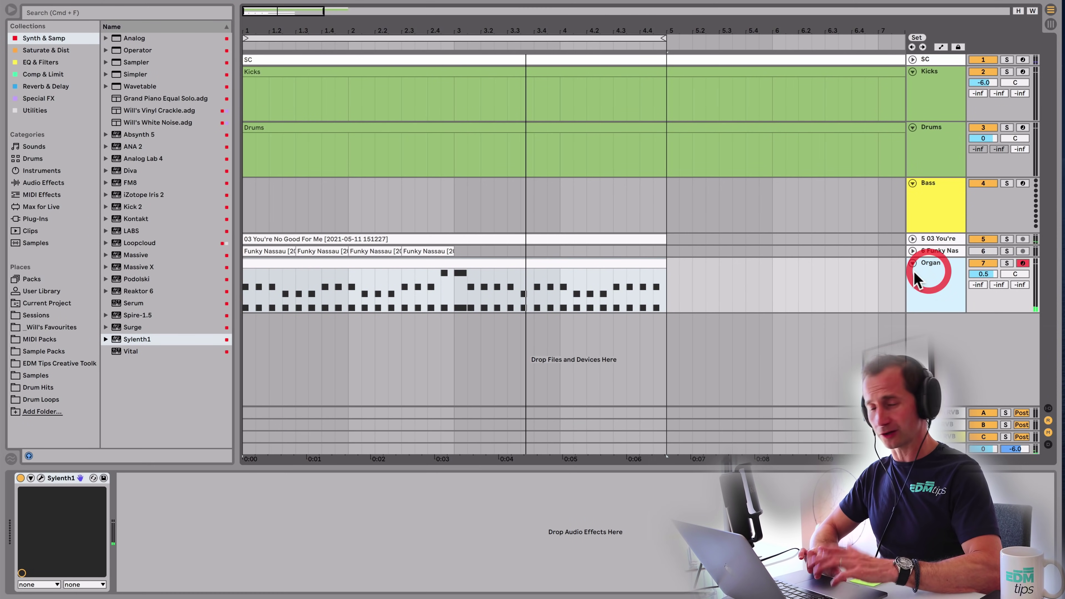
left_click(67, 63)
left_click_drag(124, 52, 197, 525)
left_click(944, 298)
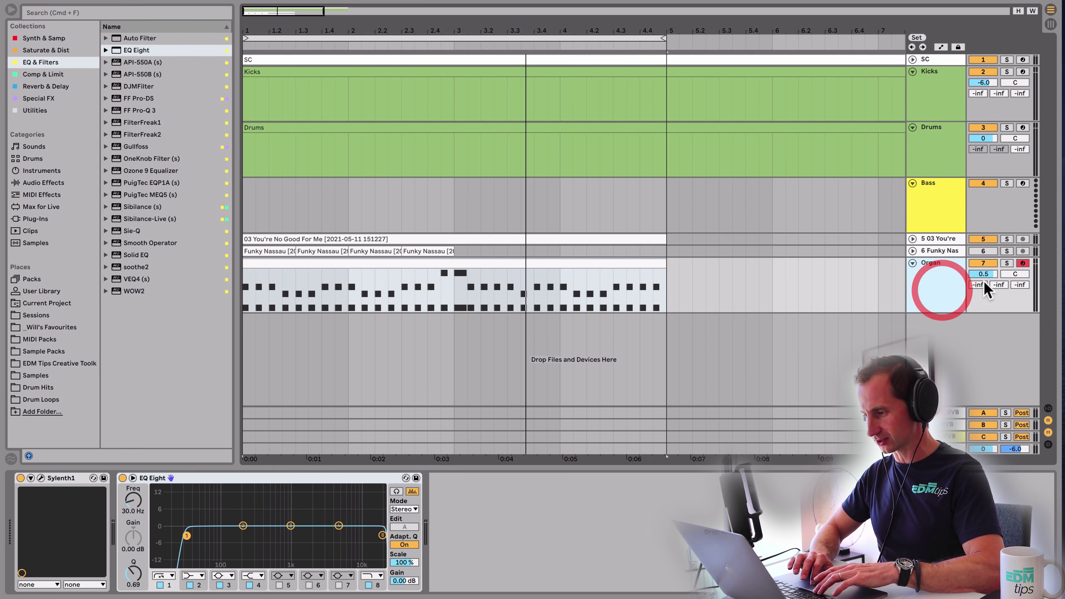
- Play the loop and set the Organ track's volume to -3.4 dB
left_click(930, 297)
key("space")
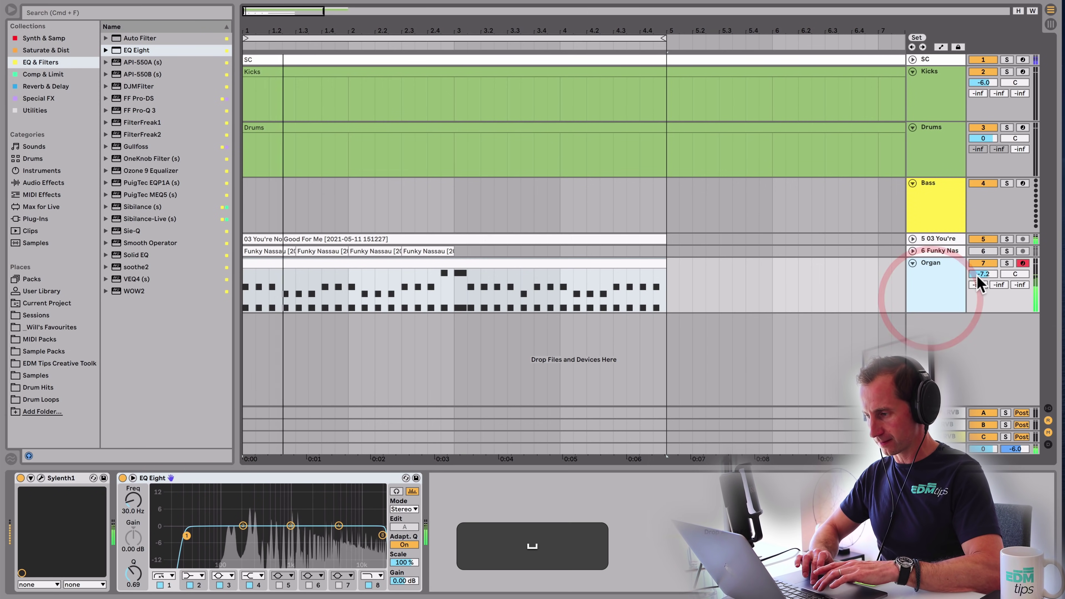
left_click_drag(979, 276, 979, 265)
key("space")
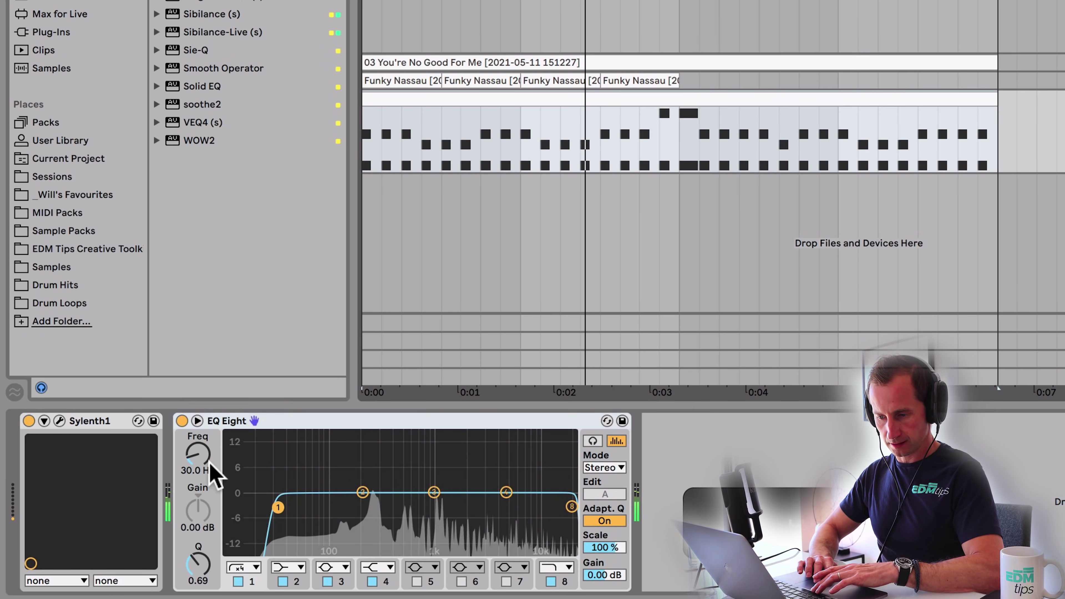
- In EQ Eight, raise the low cut to 188 Hz and cut band 3 by 10 dB at 742 Hz with a Q of 1.40
left_click_drag(137, 505, 137, 479)
key("space")
left_click_drag(198, 455, 198, 465)
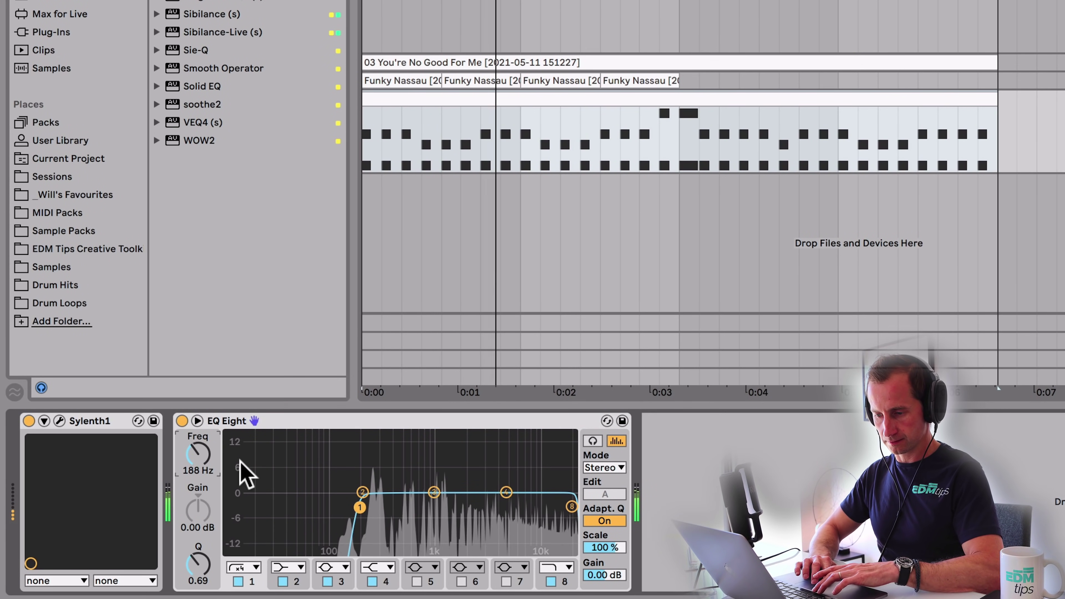
left_click_drag(434, 492, 420, 531)
left_click_drag(198, 564, 199, 542)
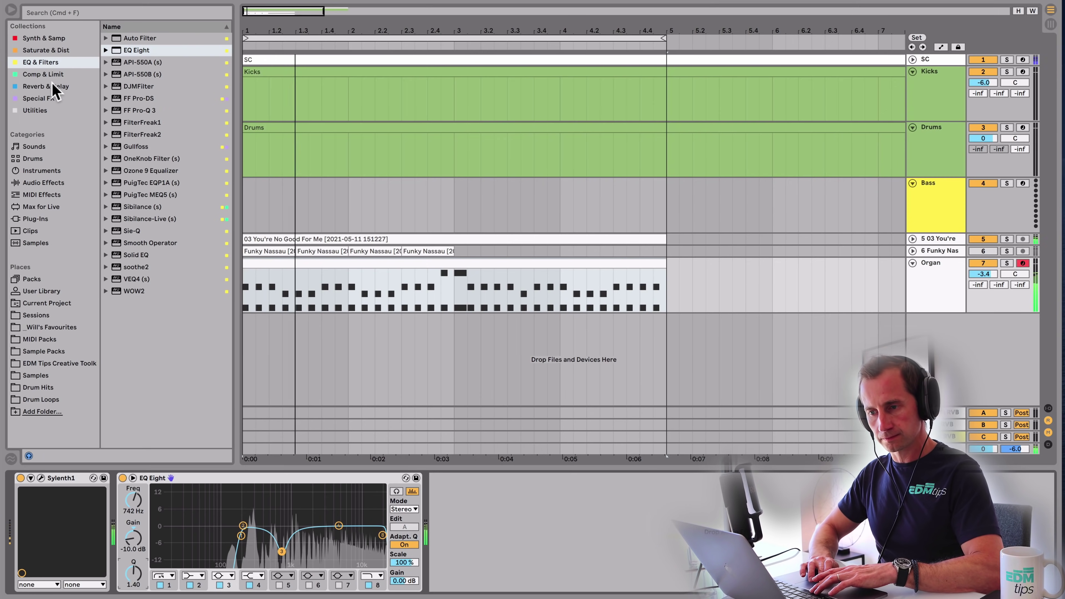
- Reopen the Organ's Sylenth1 and, in part A, lower amp envelope A's attack to minimum and raise its release slightly
left_click(51, 86)
left_click(52, 74)
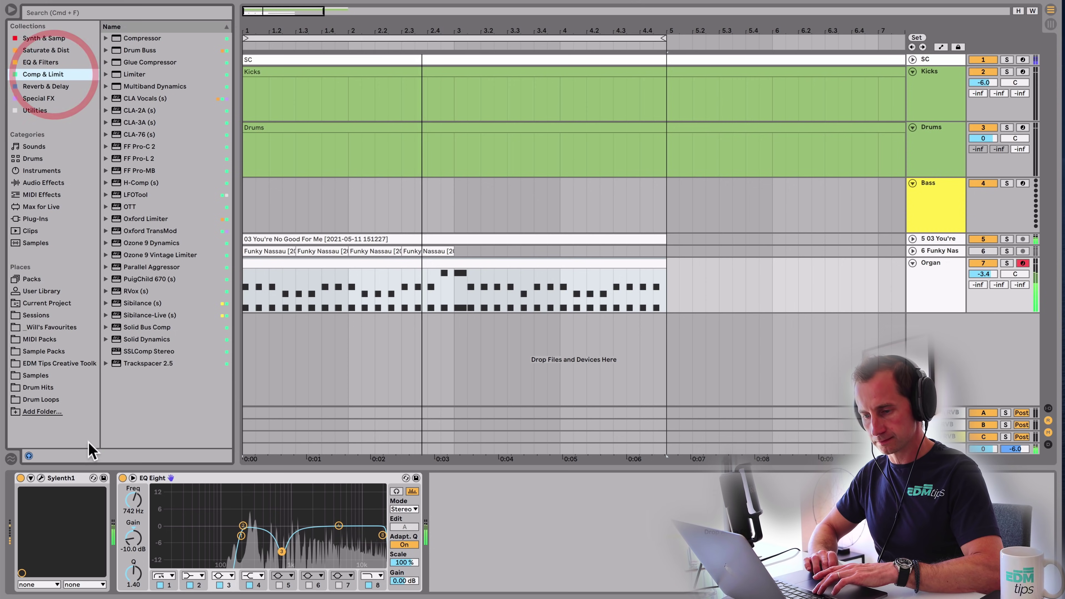
key("space")
left_click(41, 478)
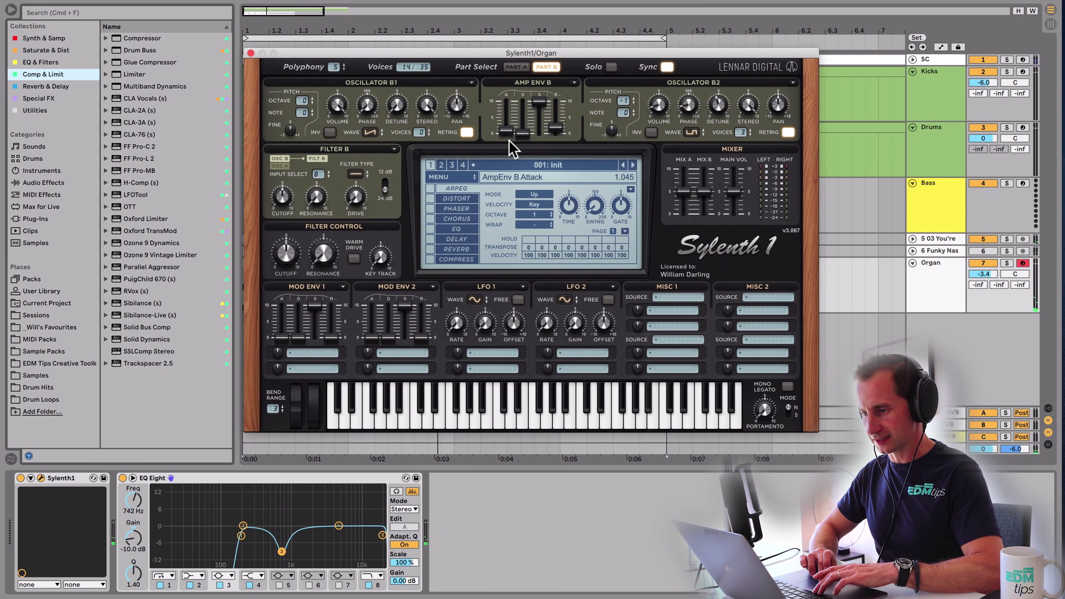
left_click(509, 67)
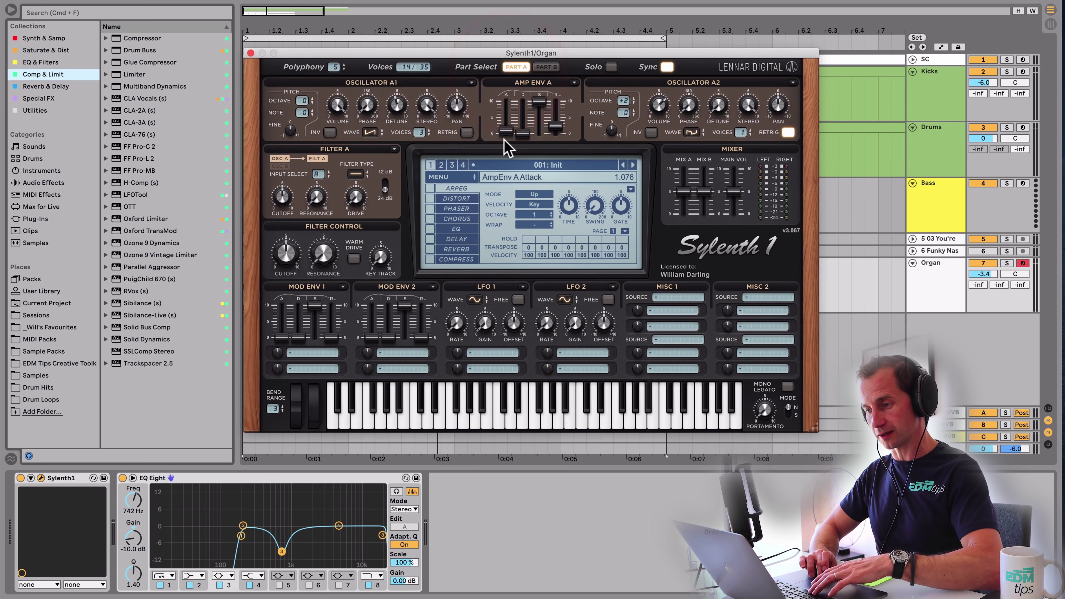
key("space")
left_click(504, 182)
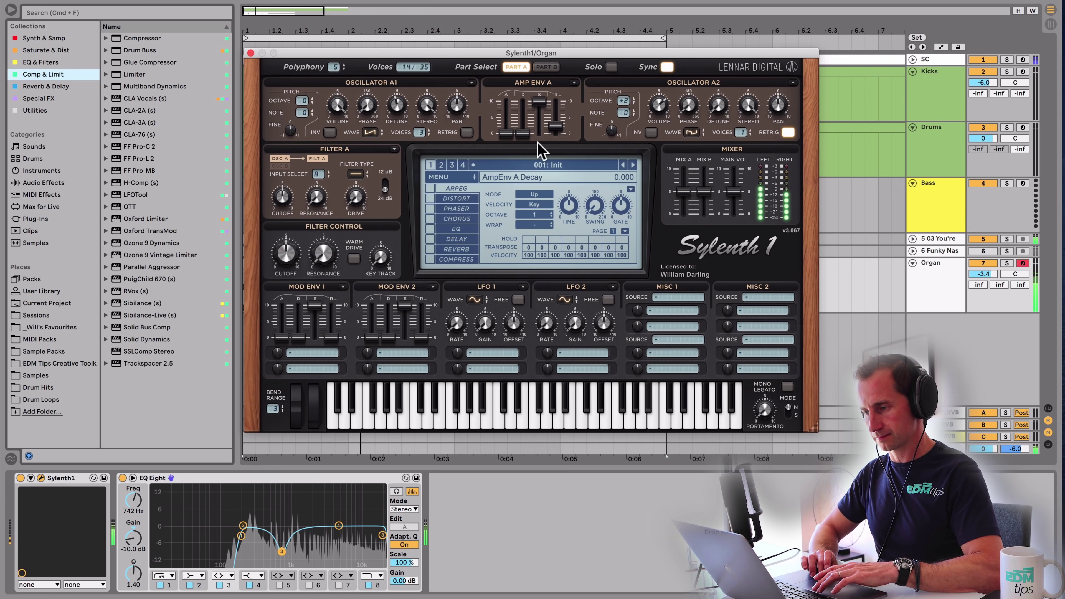
mouse_move(554, 122)
left_mouse_down()
mouse_move(554, 111)
mouse_move(557, 133)
mouse_move(553, 122)
left_mouse_up()
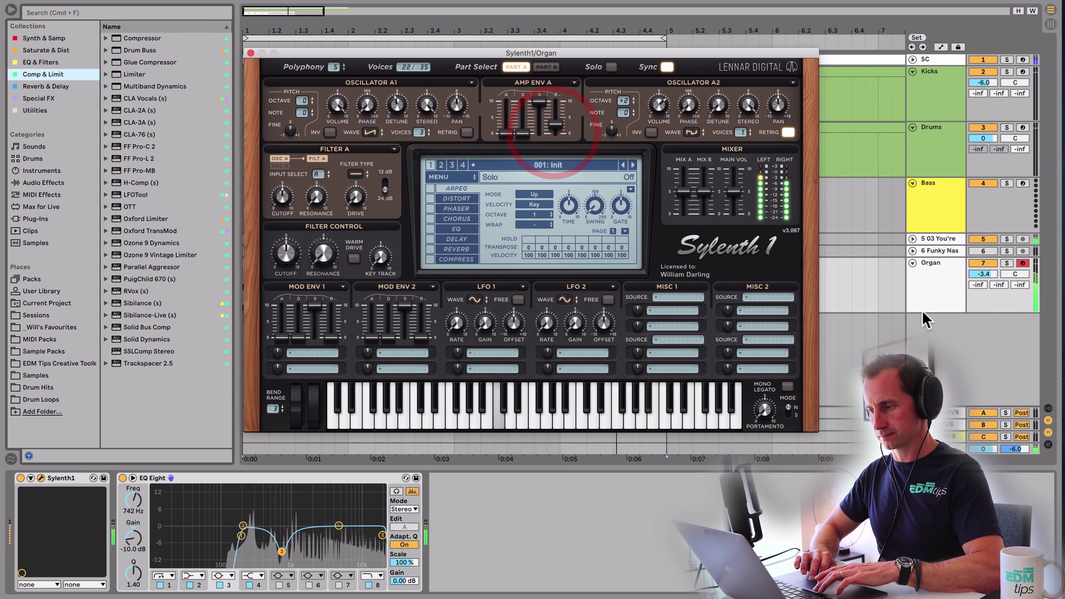
- Set the Organ track's send A to -5.0 dB, close the synth window and save the set
left_click(978, 285)
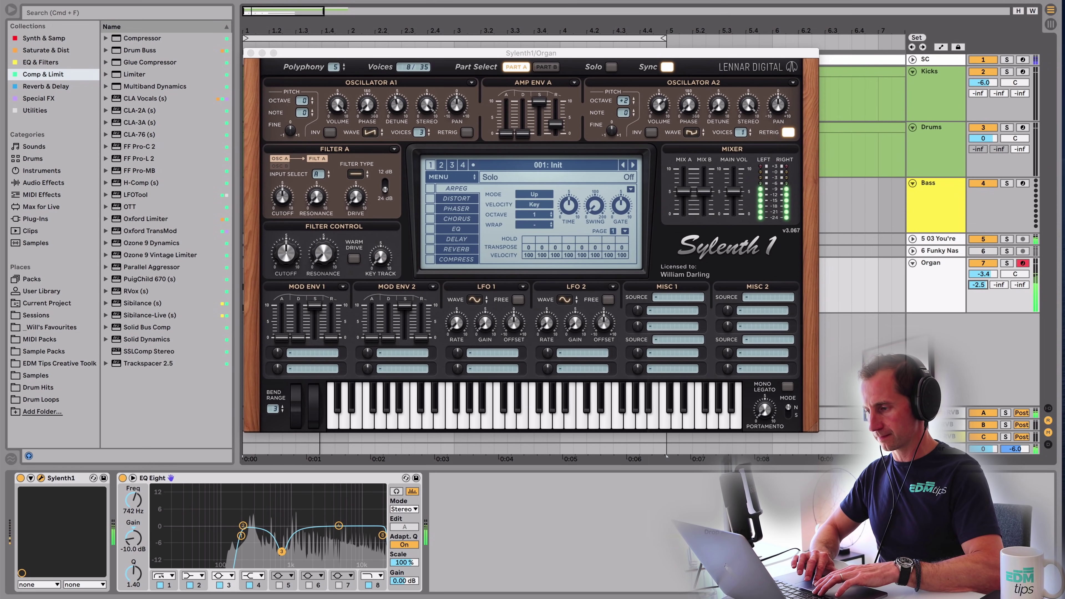
left_click_drag(978, 285, 978, 290)
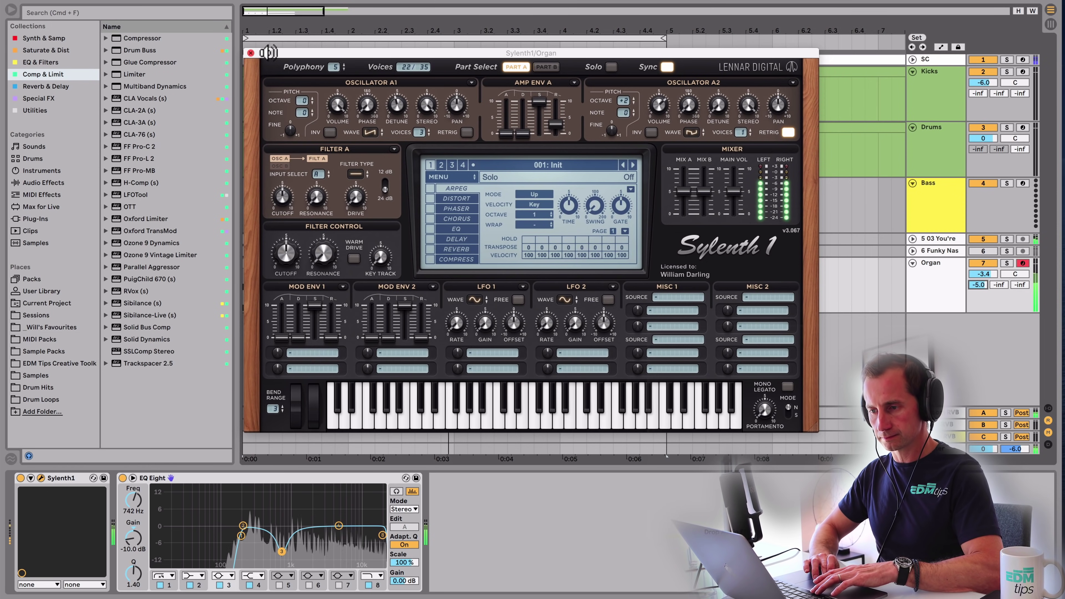
left_click(251, 53)
key("super+s")
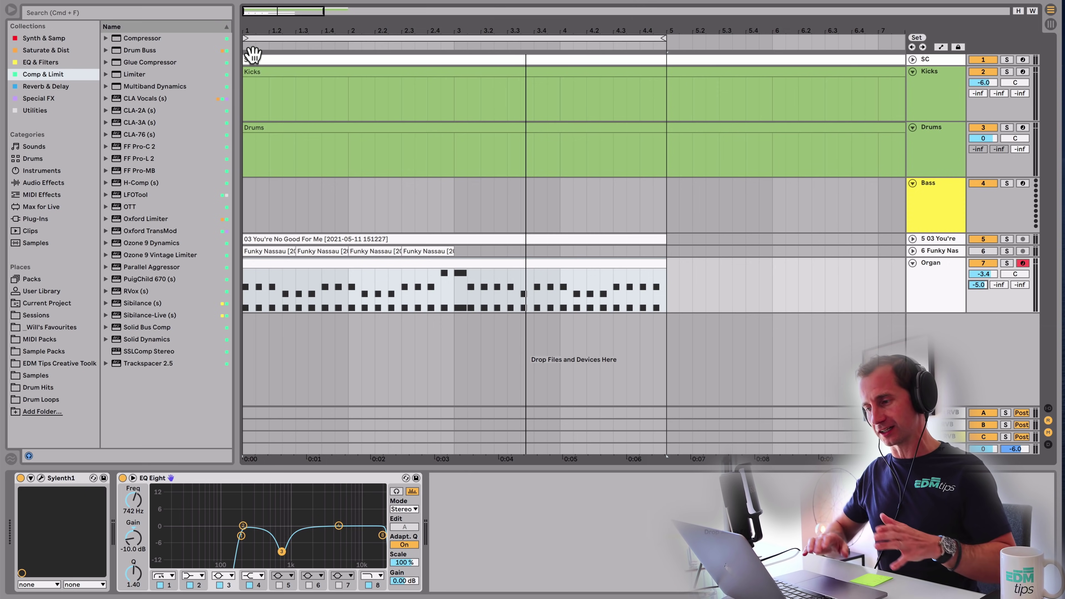
- Insert a new MIDI track below the Organ track and collapse the Organ track
left_click(935, 289)
key("super+shift+t")
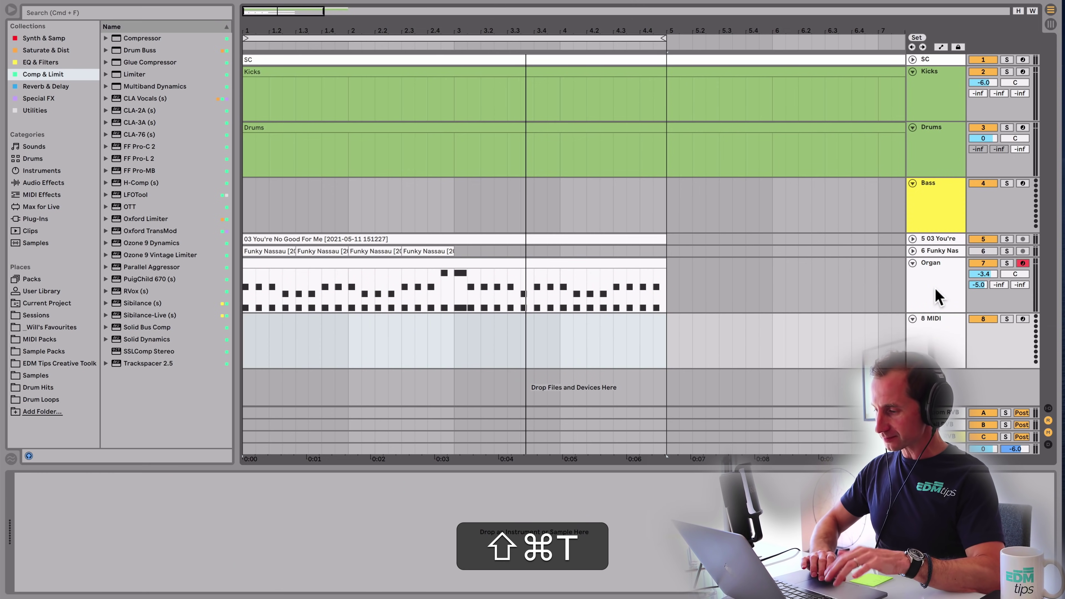
left_click(913, 263)
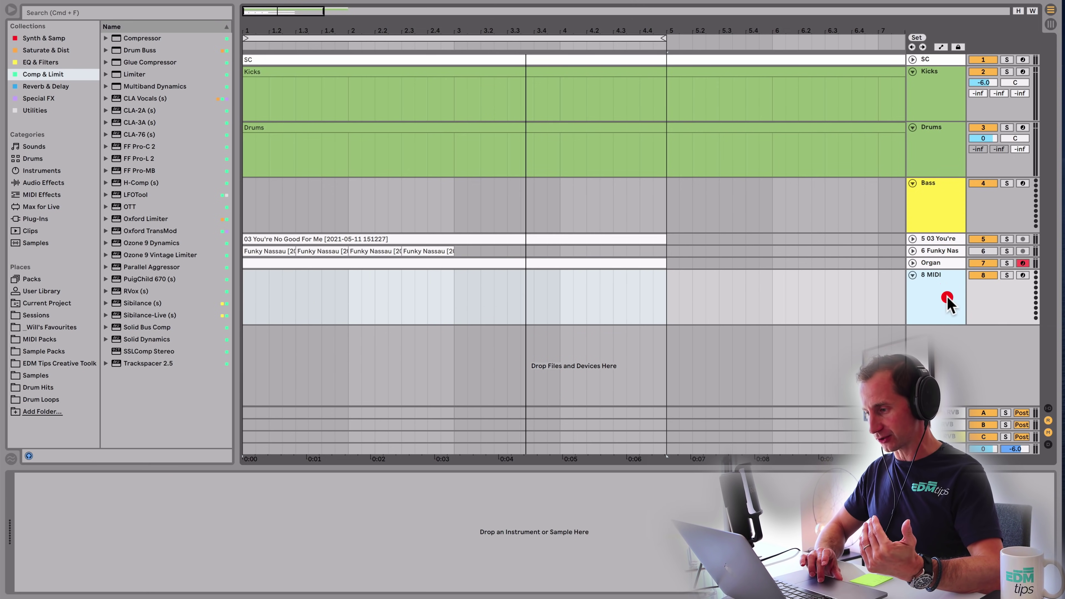
- Load the Loopcloud plug-in from the Synth & Samp collection onto the new MIDI track and open its app
left_click(929, 281)
left_click(44, 38)
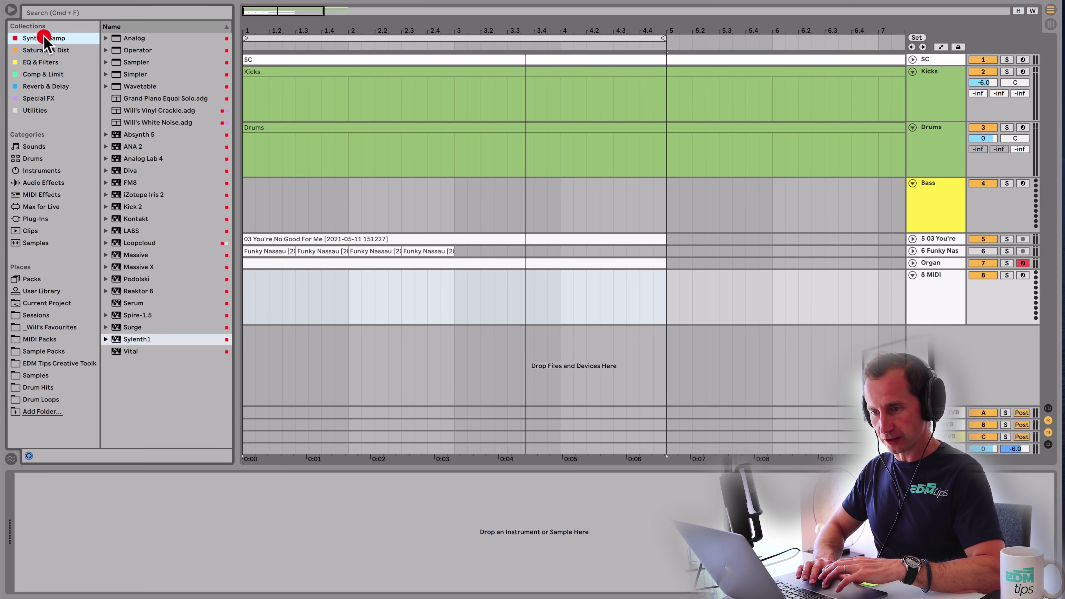
left_click(56, 49)
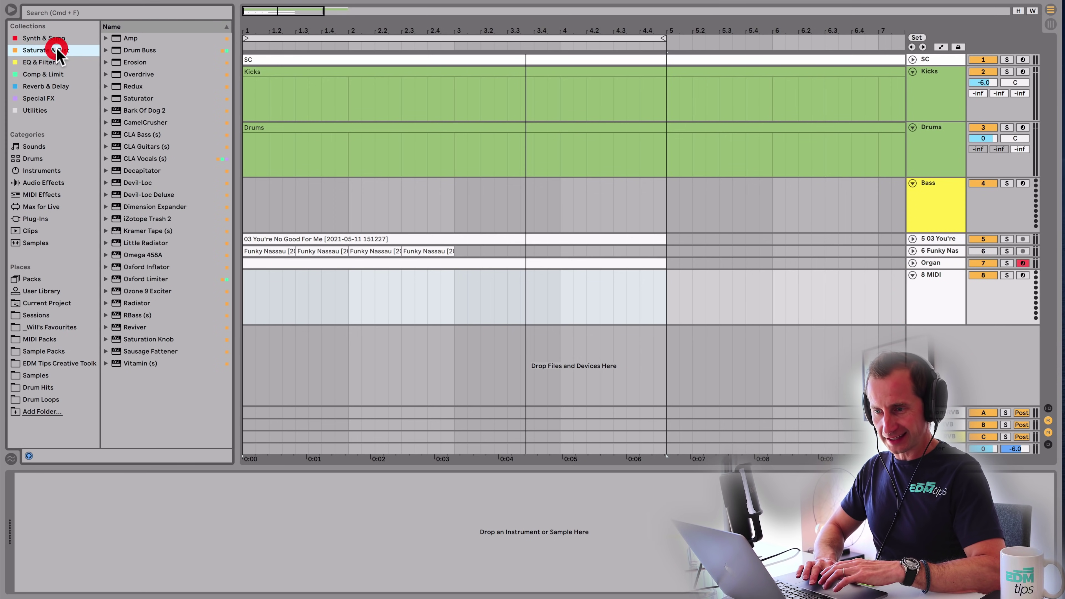
left_click(51, 79)
left_click(51, 95)
left_click(44, 37)
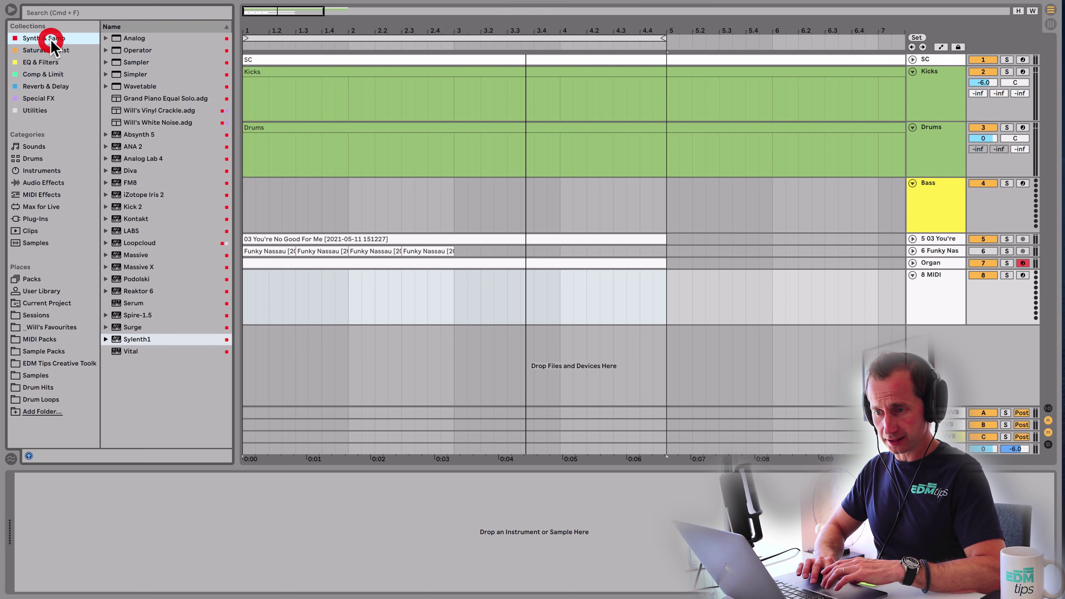
left_click(142, 246)
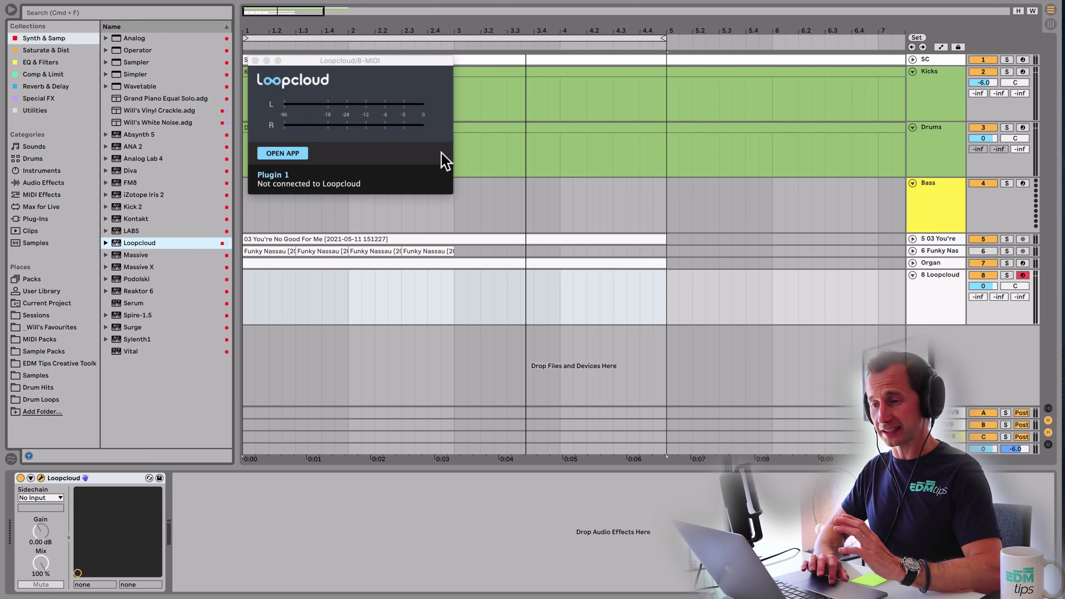
left_click(289, 152)
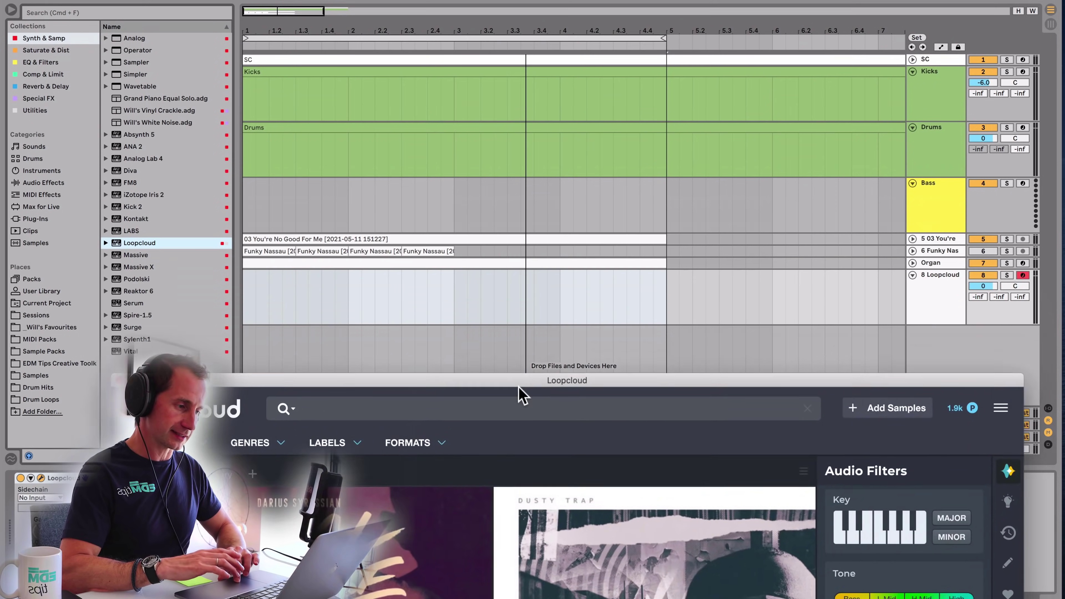
- Filter the Loopcloud samples to the Drum instrument, the Jungle genre and loops only
left_click_drag(518, 382, 506, 409)
left_click_drag(644, 413, 562, 16)
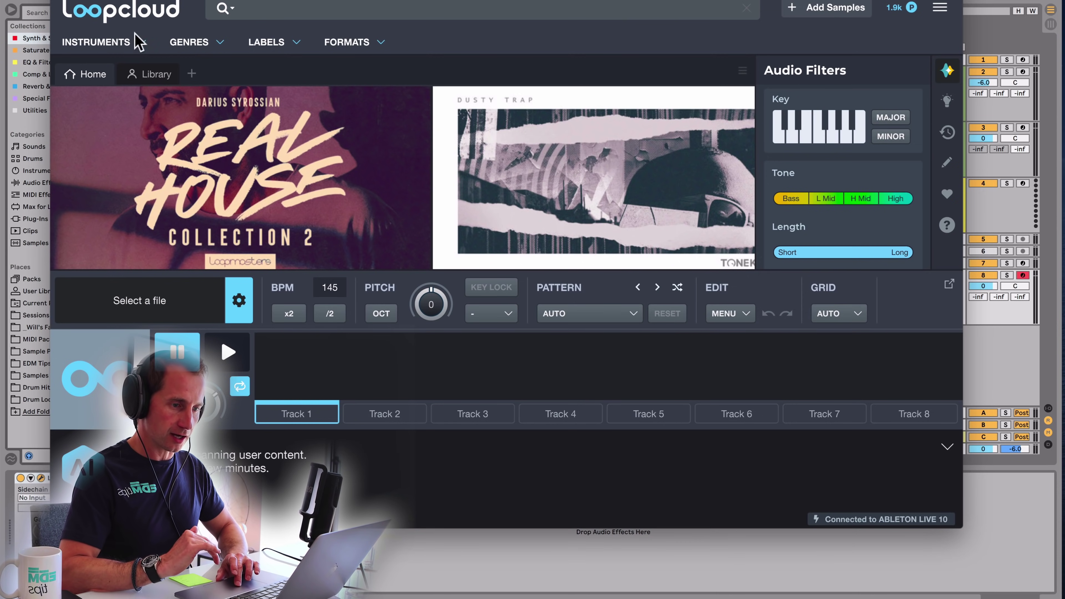
left_click(128, 42)
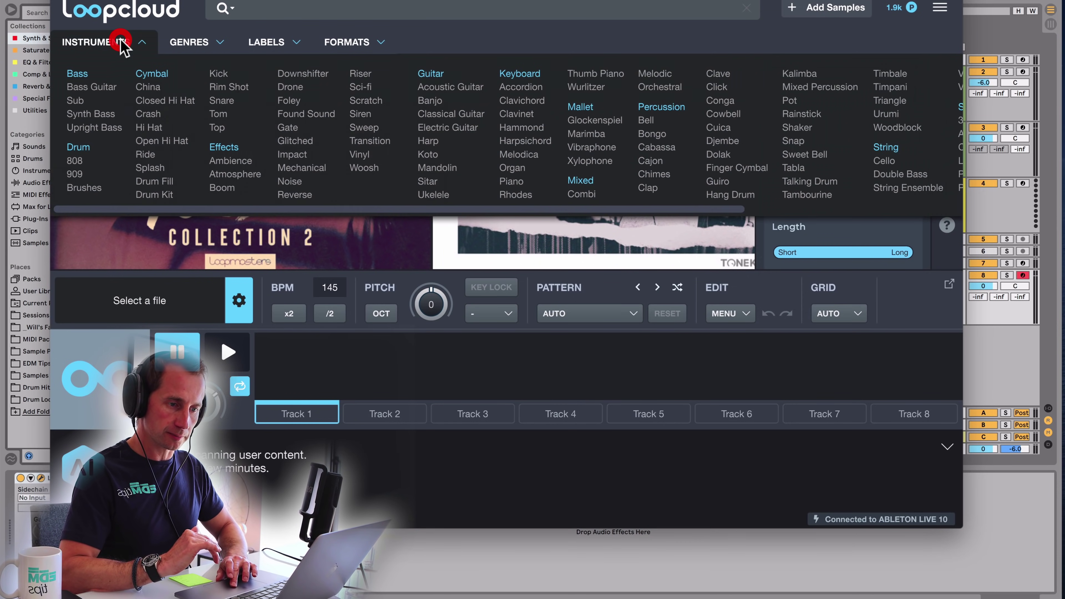
left_click(81, 148)
left_click(197, 45)
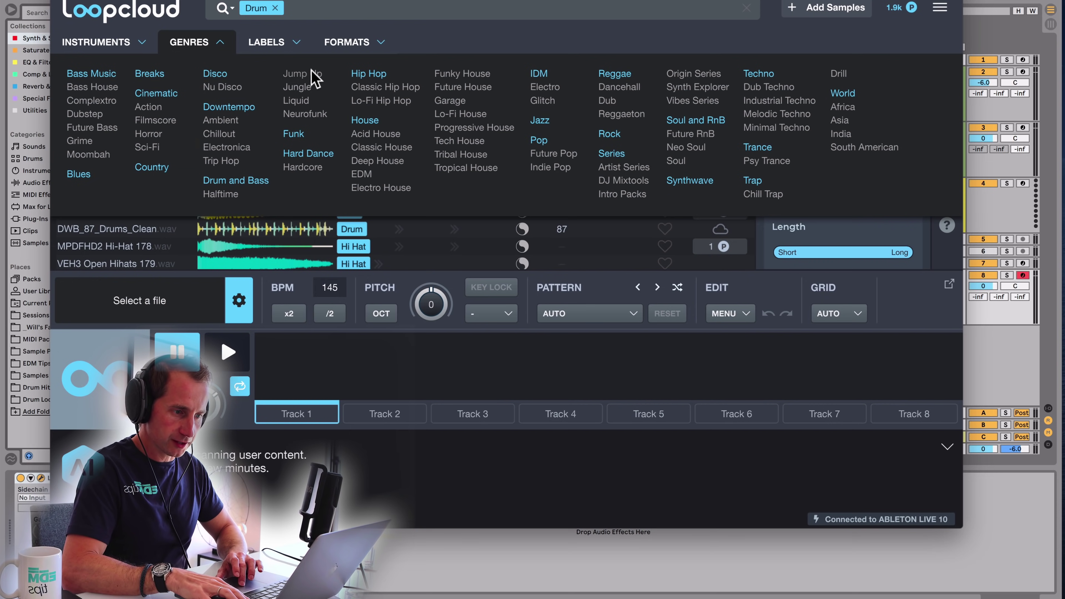
left_click(297, 87)
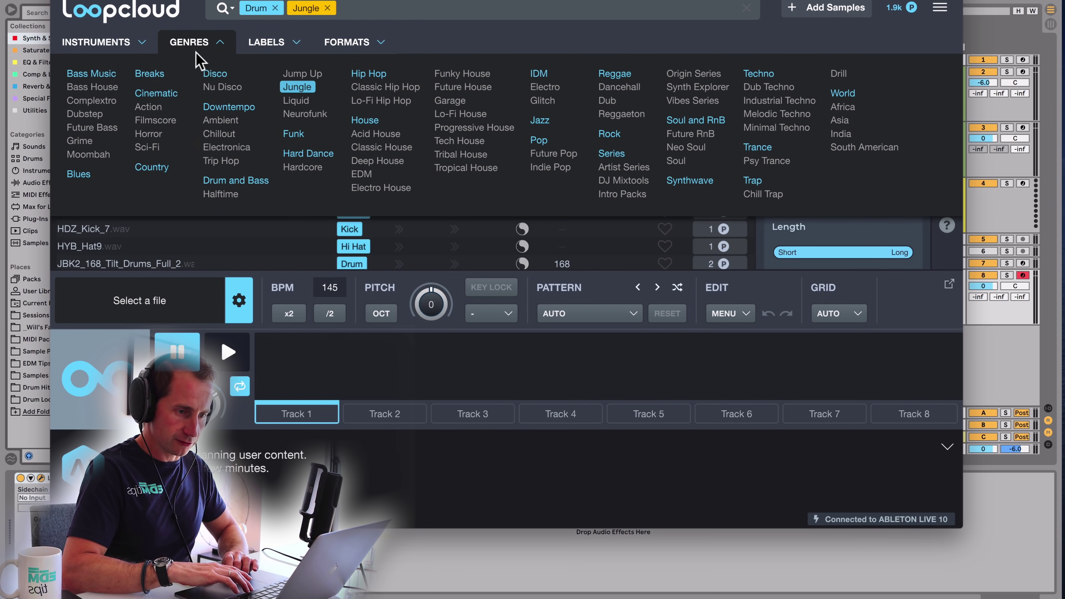
left_click(205, 45)
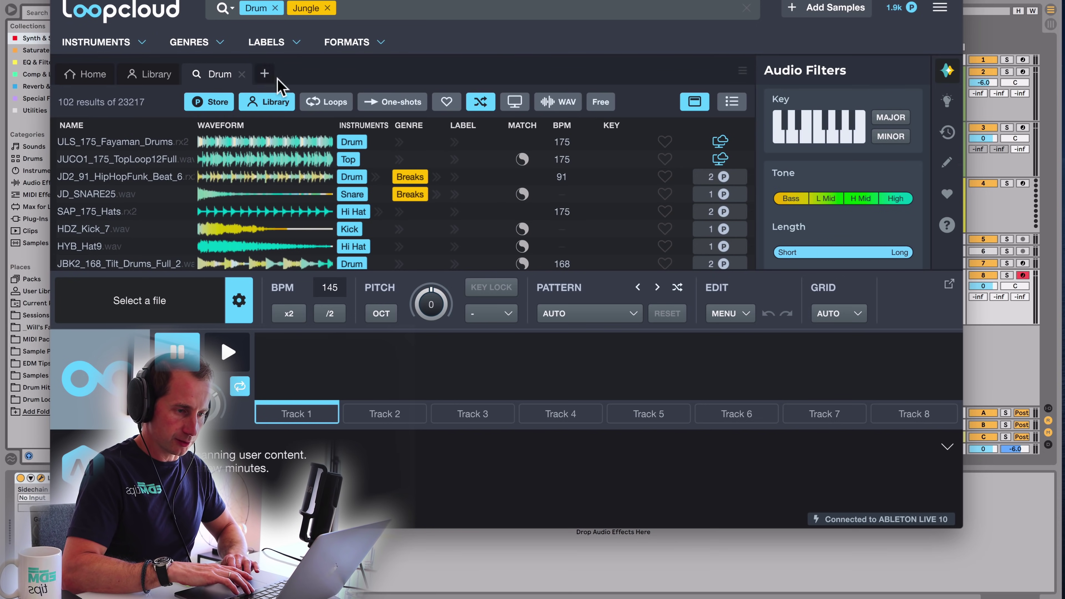
left_click(325, 104)
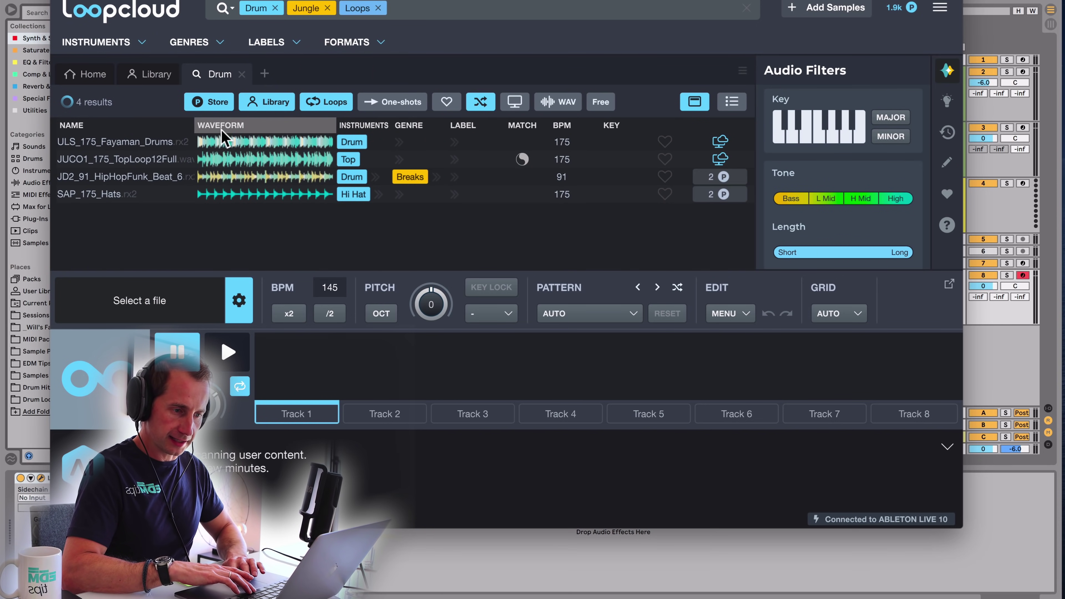
- Play the set and audition the Loopcloud loops ULS_175_Fayaman_Drums, JUCO1_175_TopLoop12Full, JD2_91_HipHopFunk_Beat_6 and JBK2_168_Tilt_Drums_Full_2 against it
left_click_drag(729, 0, 780, 88)
left_click(453, 0)
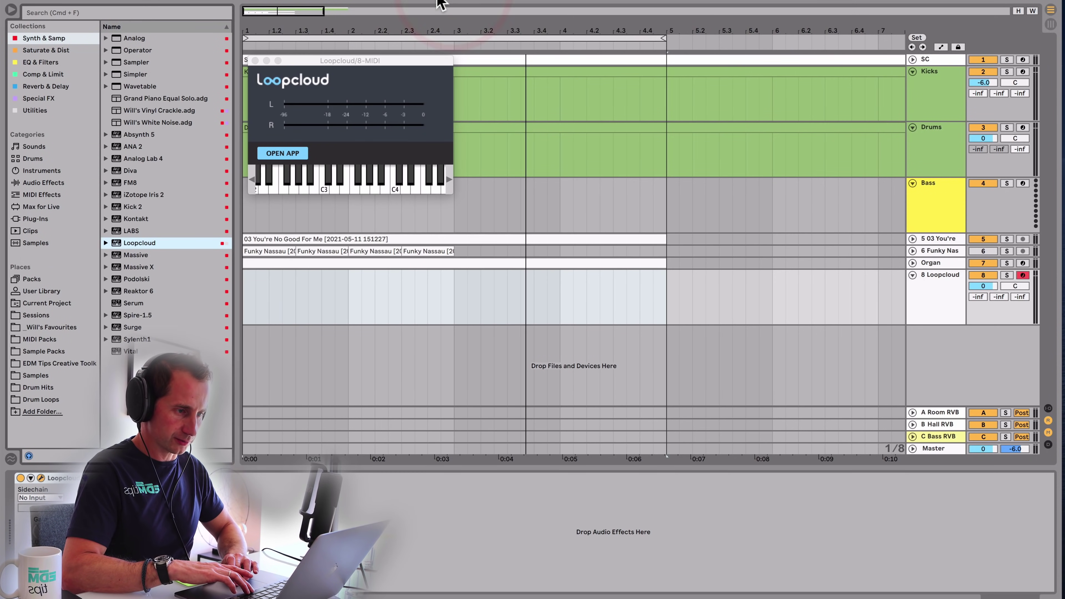
left_click(808, 587)
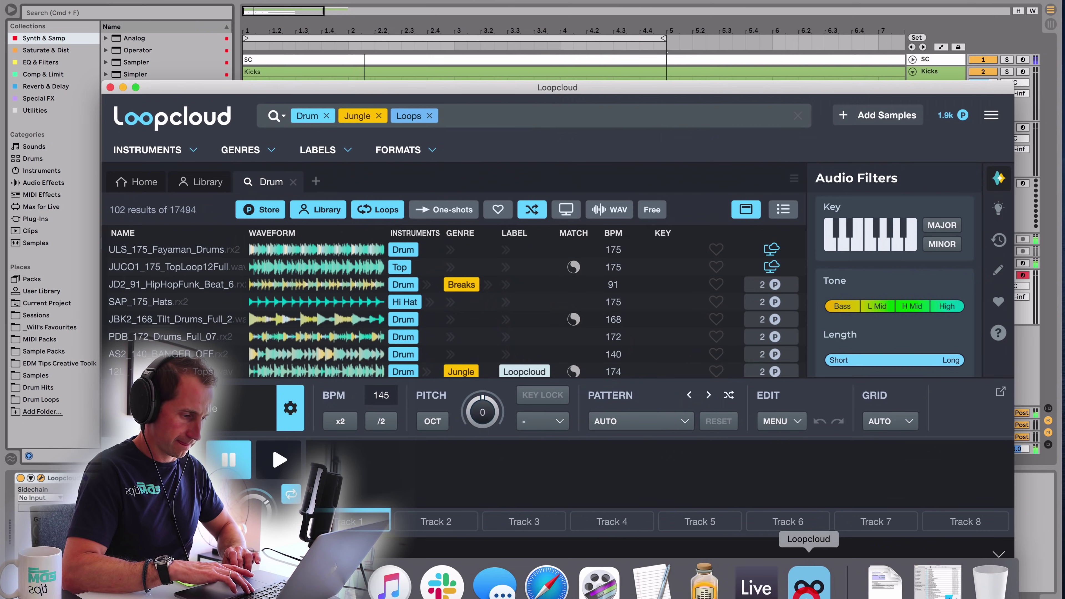
left_click(279, 459)
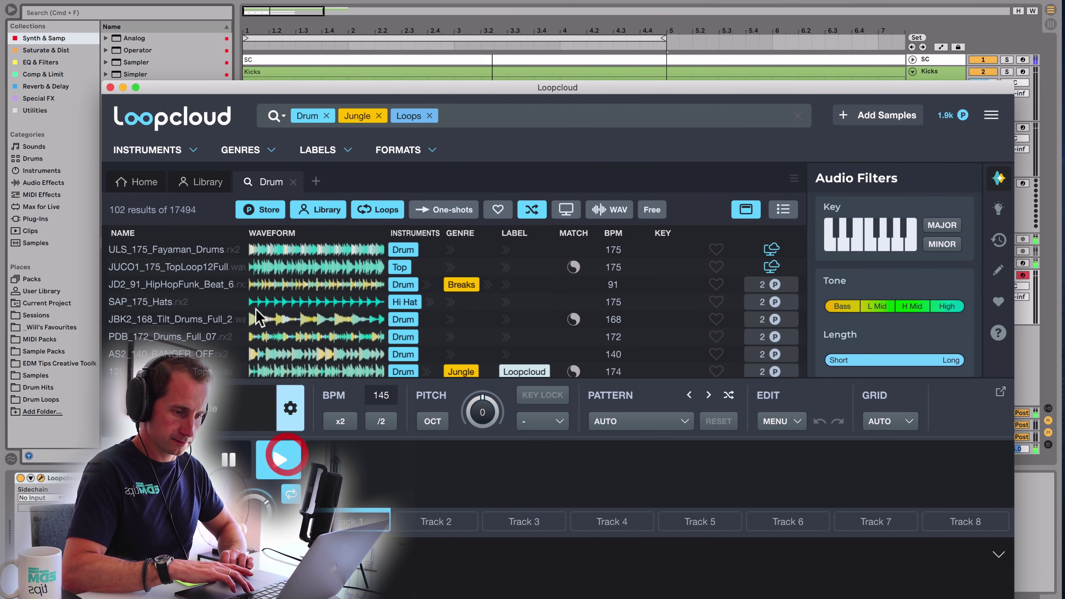
left_click(188, 252)
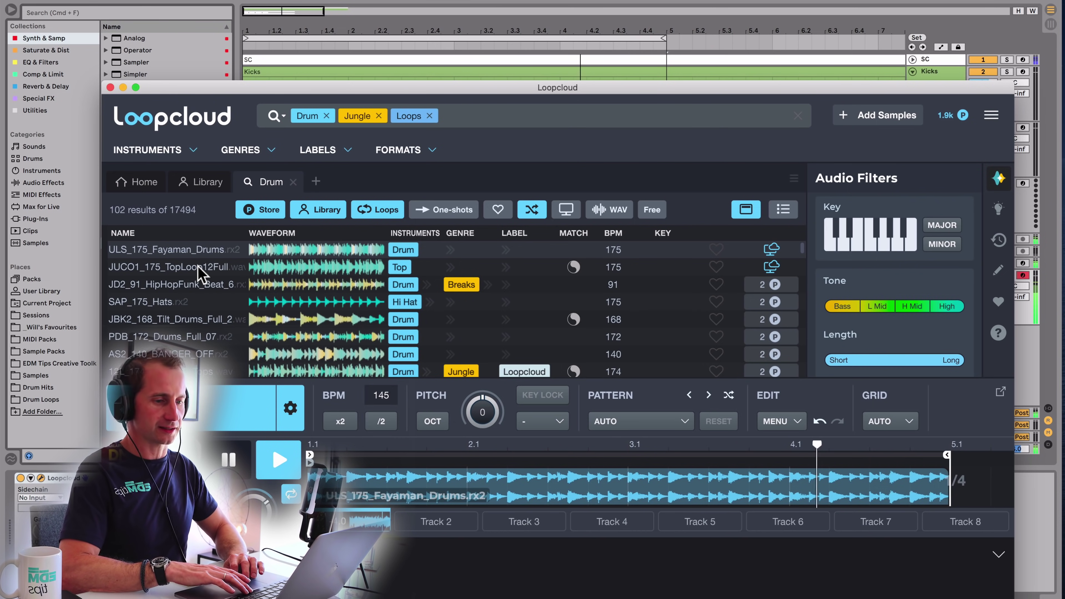
left_click(198, 268)
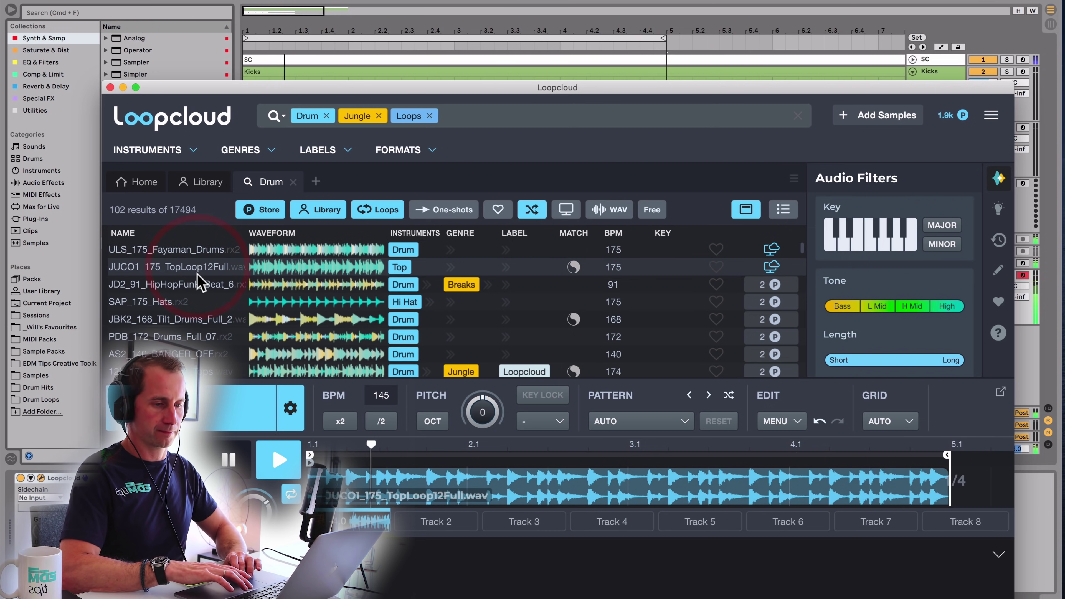
left_click(195, 284)
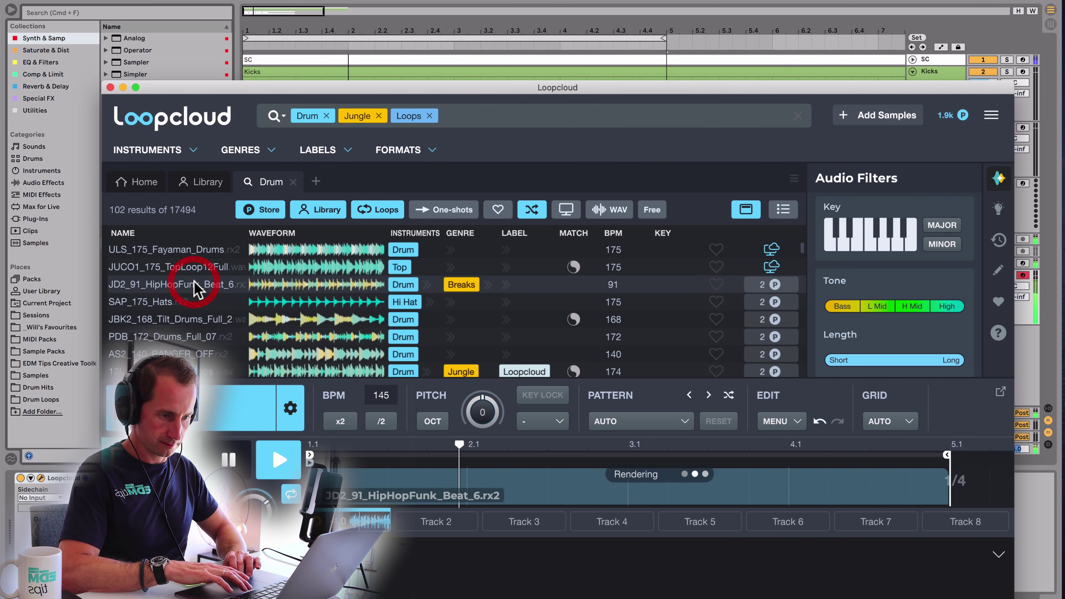
left_click(192, 320)
key("space")
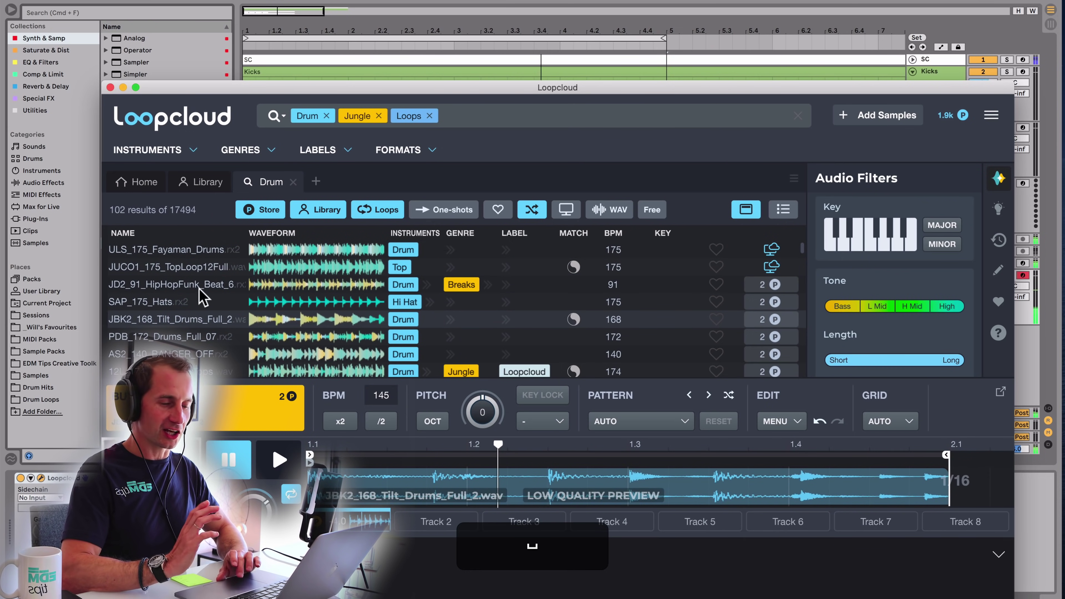
- Preview the ULS_175_Fayaman_Drums loop in Loopcloud again, stop playback and switch back to Ableton Live
left_click(188, 252)
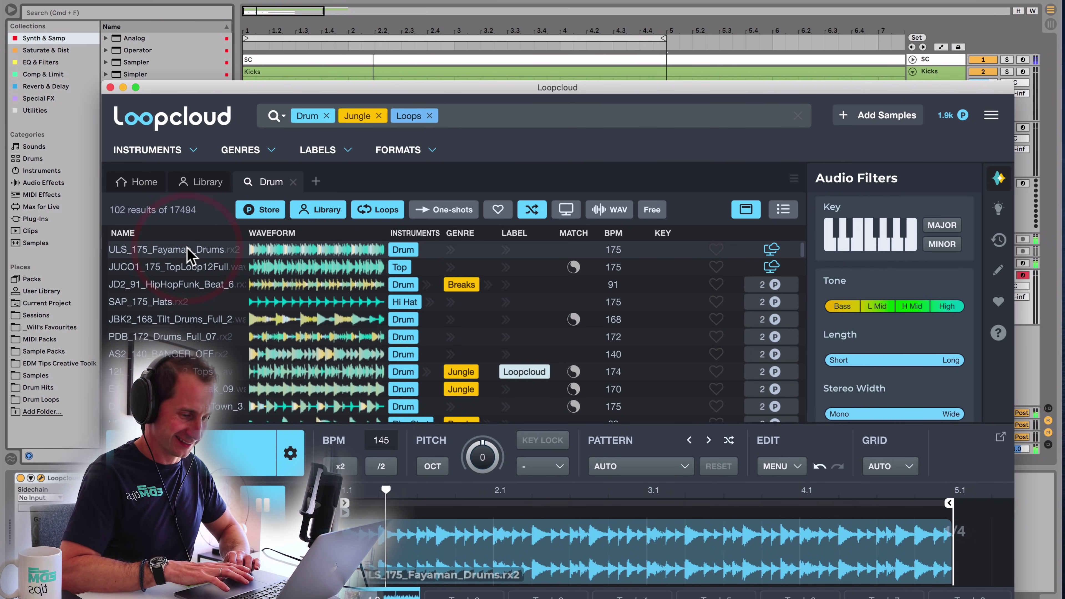
left_click(305, 506)
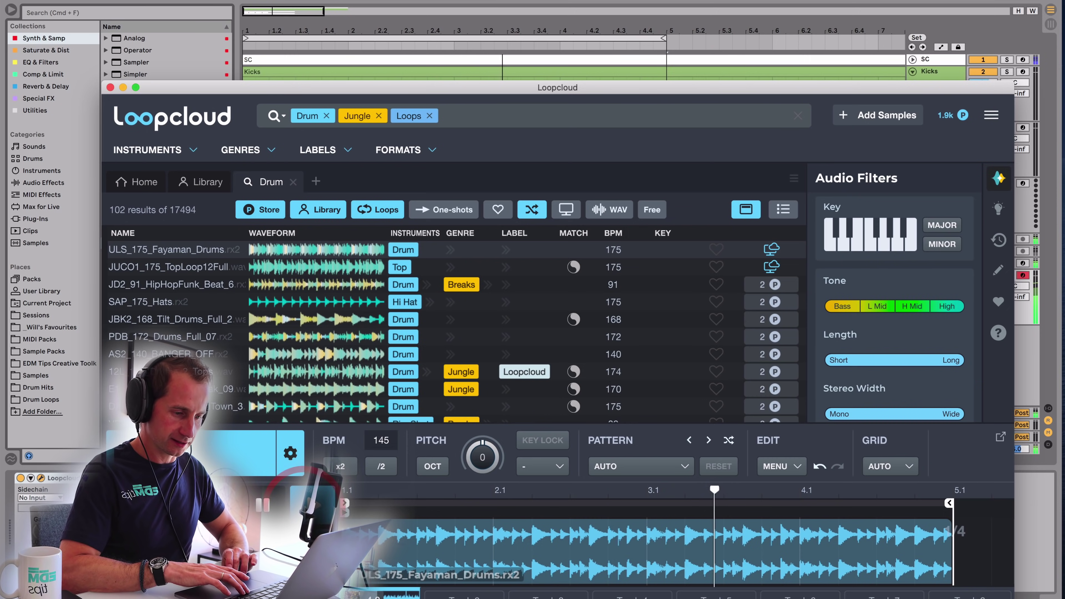
left_click(273, 505)
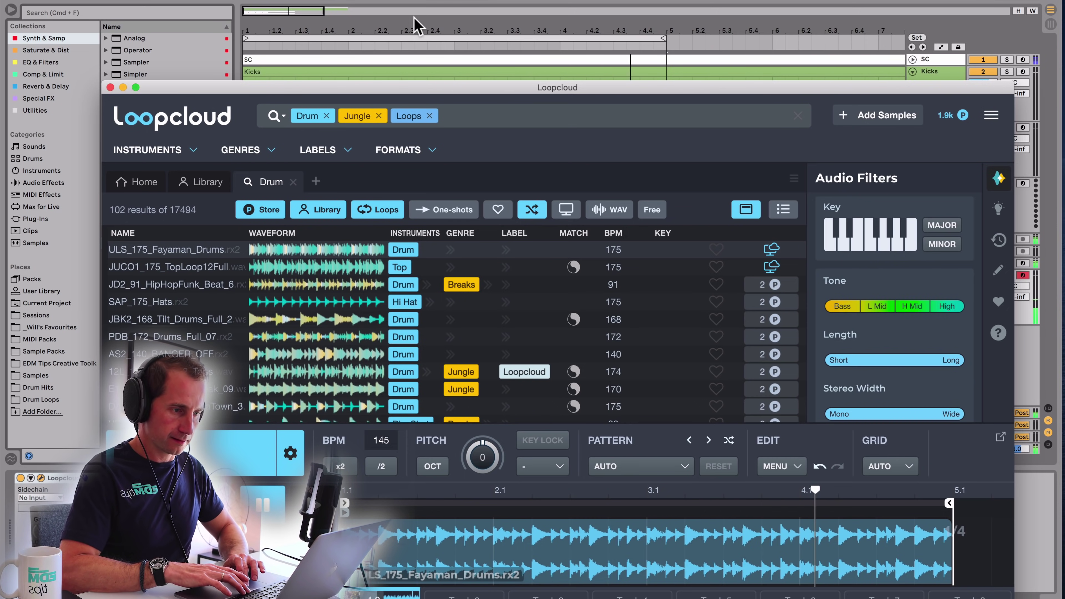
left_click(443, 5)
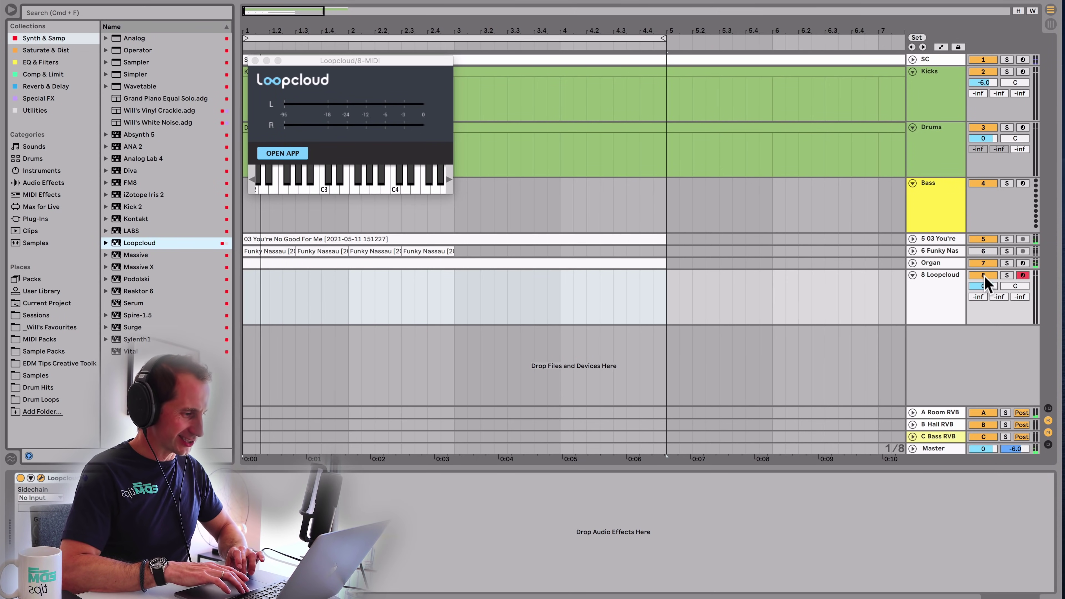
- Mute the Organ and 03 You're tracks and delete the empty yellow Bass track
left_click(981, 261)
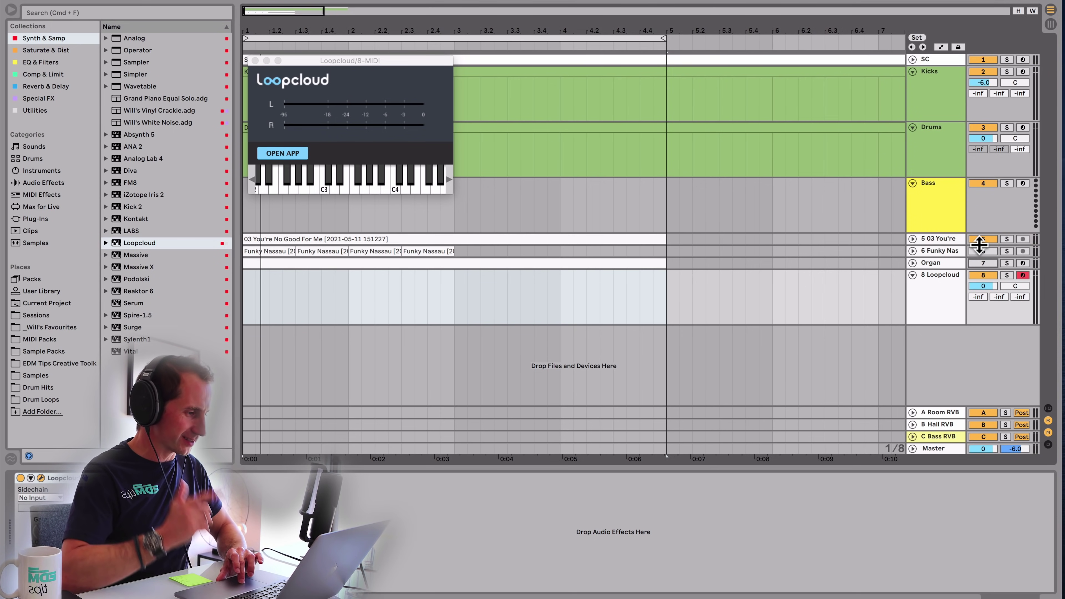
left_click(940, 215)
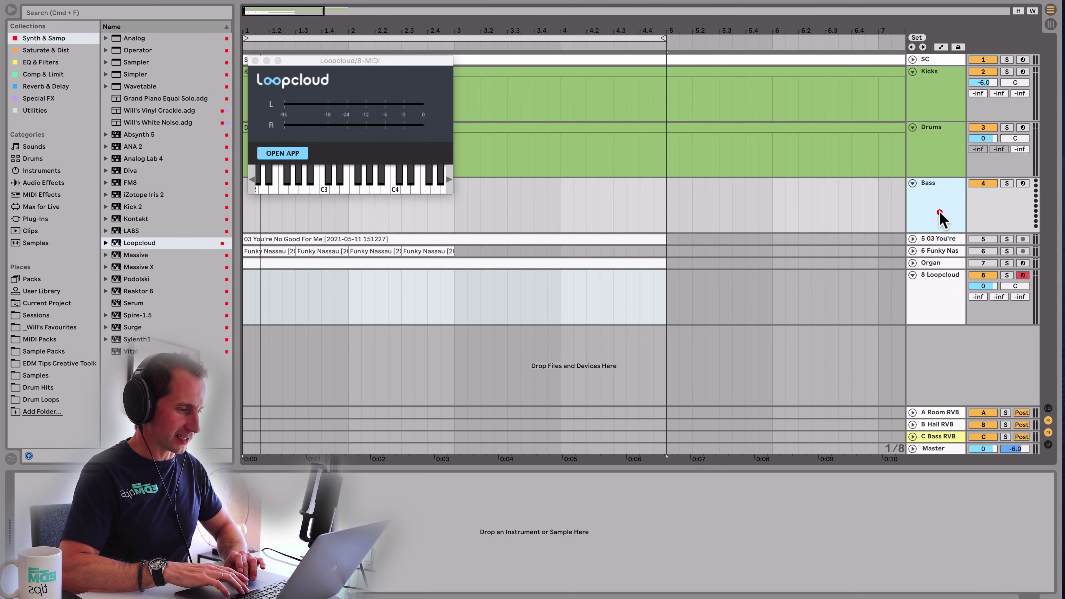
key("BackSpace")
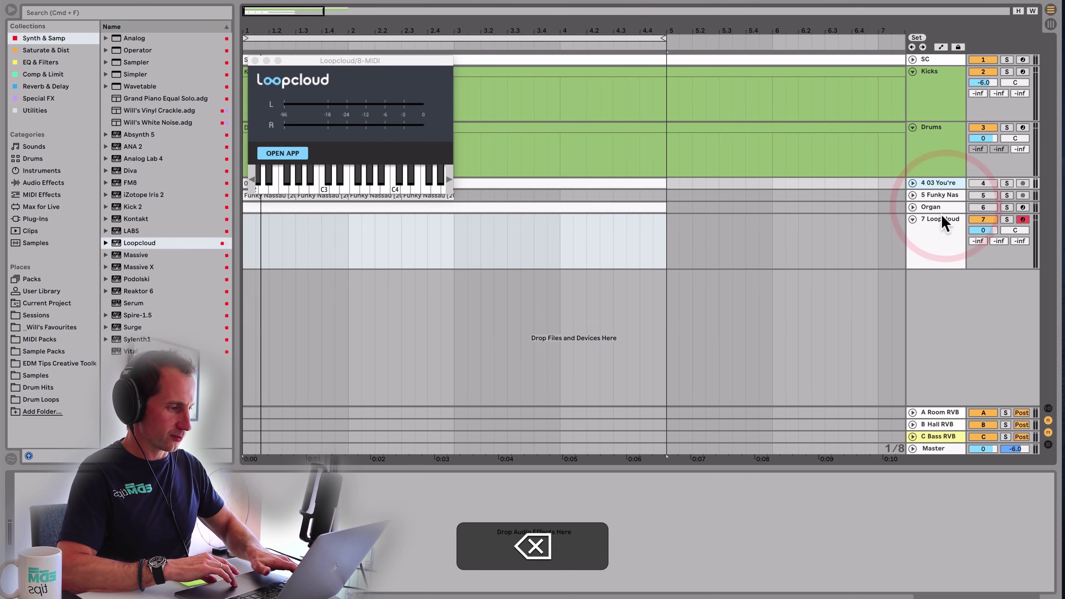
- Expand the Funky Nassau track and rename it as Bass
left_click(940, 220)
key("ctrl+z")
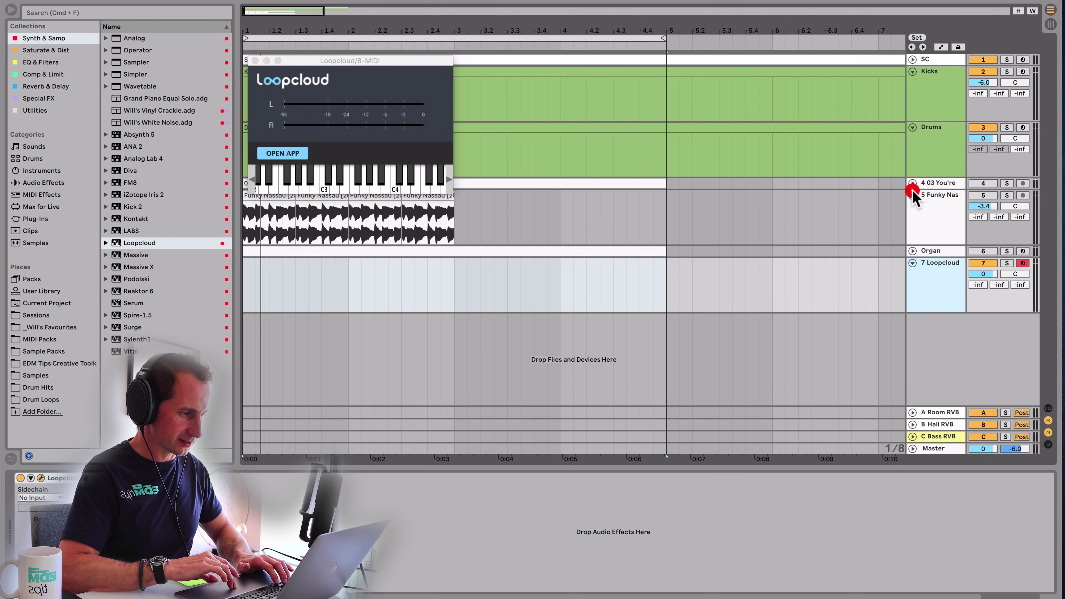
left_click(918, 195)
key("ctrl+r")
type("Bas")
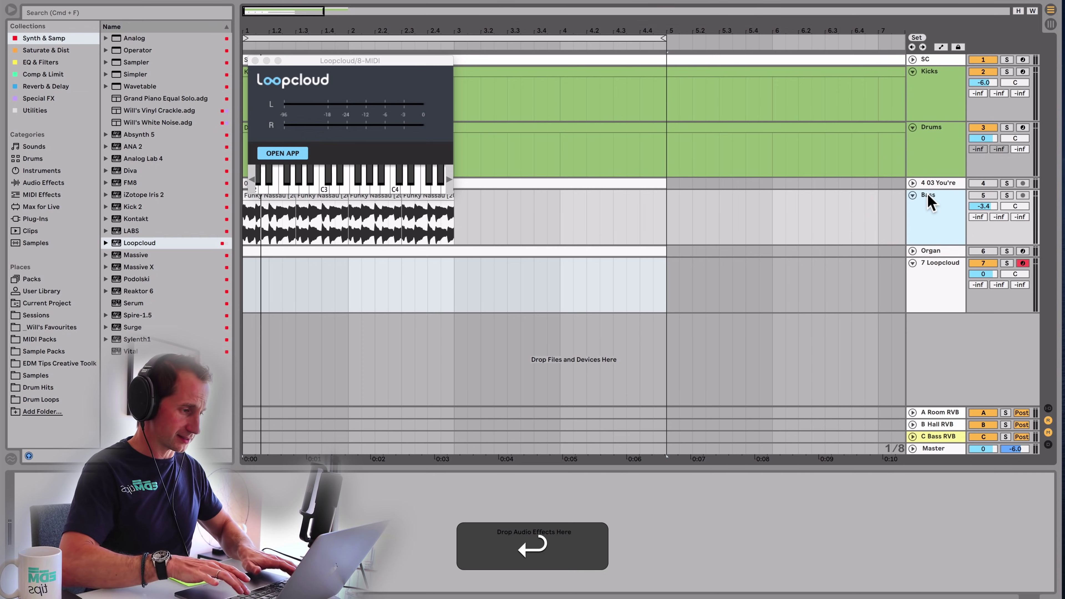
- Colour the renamed Bass track yellow and move it directly below the Drums track
right_click(928, 197)
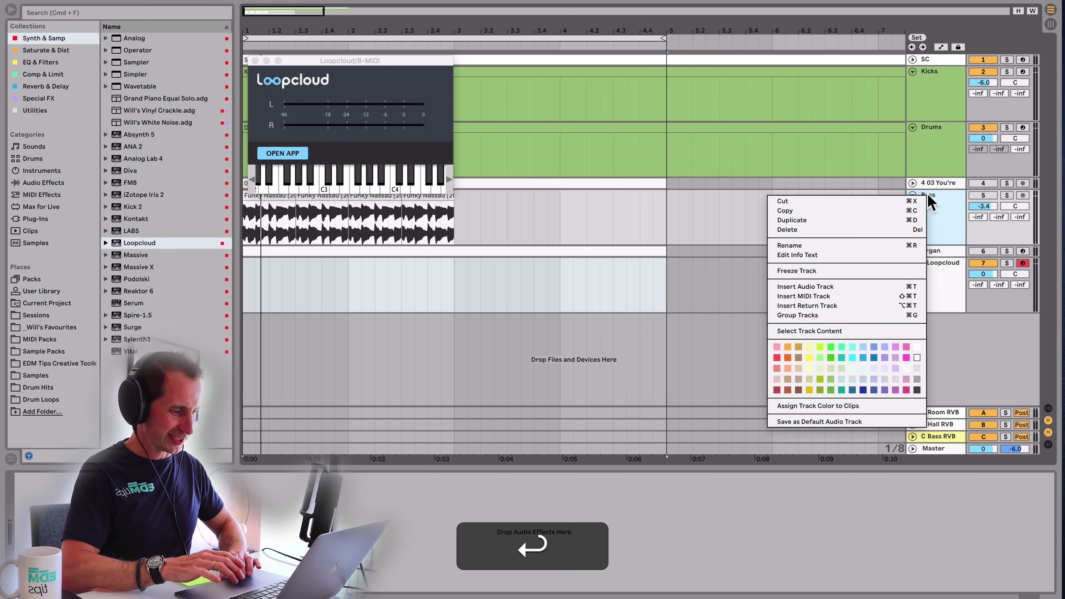
left_click(810, 357)
left_click_drag(943, 198, 941, 176)
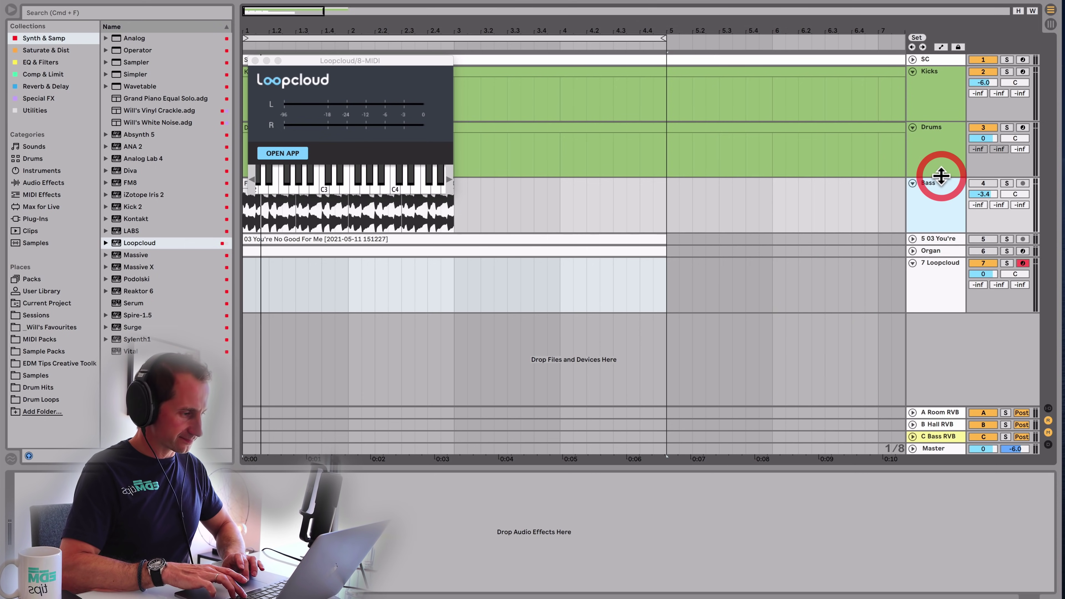
- Assign the Bass track's colour to all of its clips
right_click(936, 200)
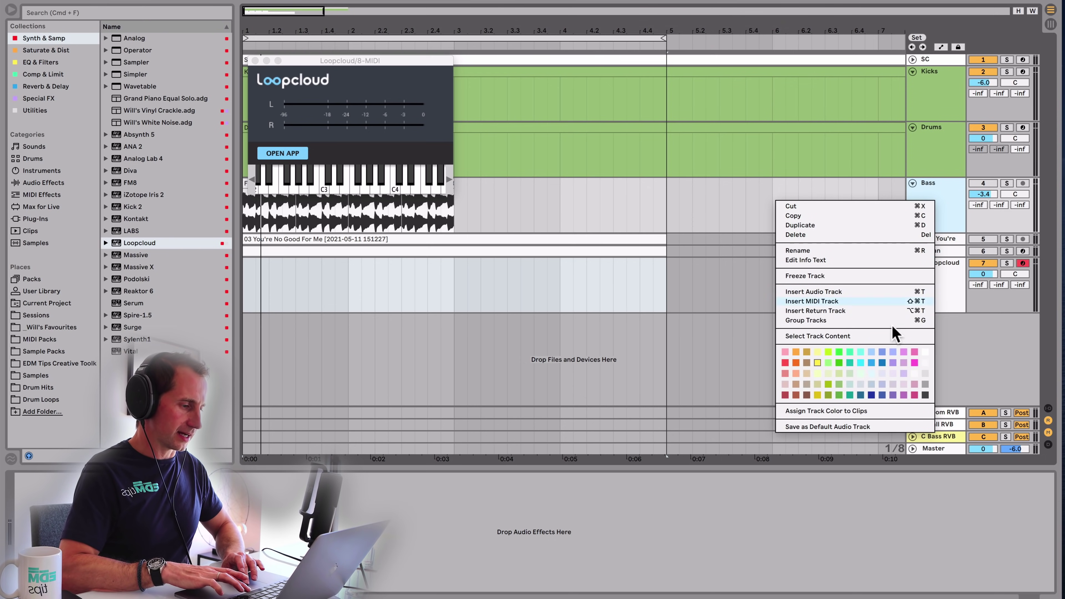
left_click(851, 411)
left_click(929, 210)
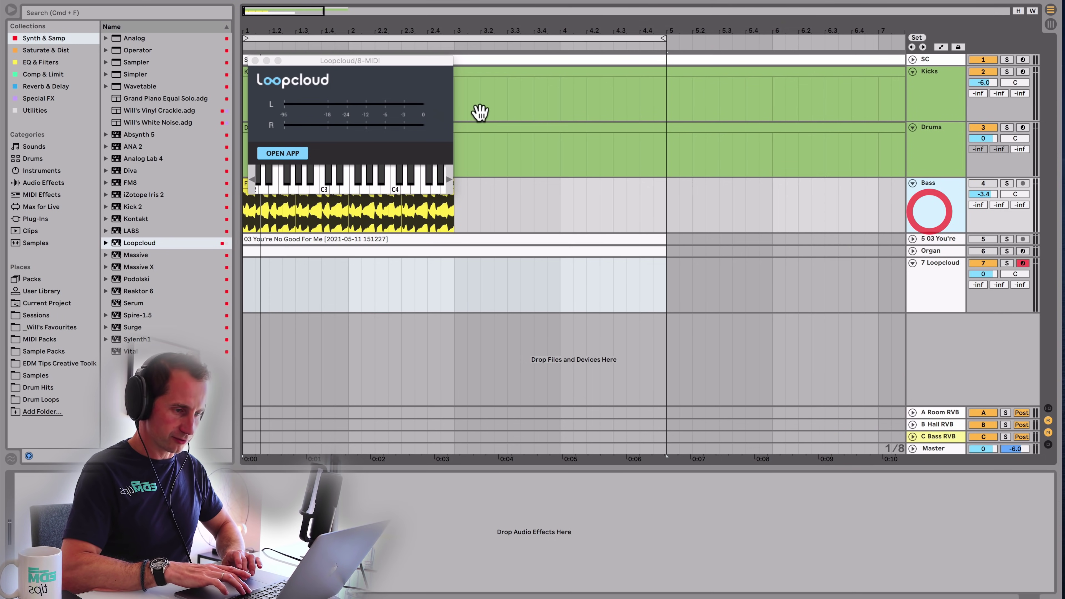
- Unmute the Bass track and listen to it together with the Loopcloud drum loop preview
key("space")
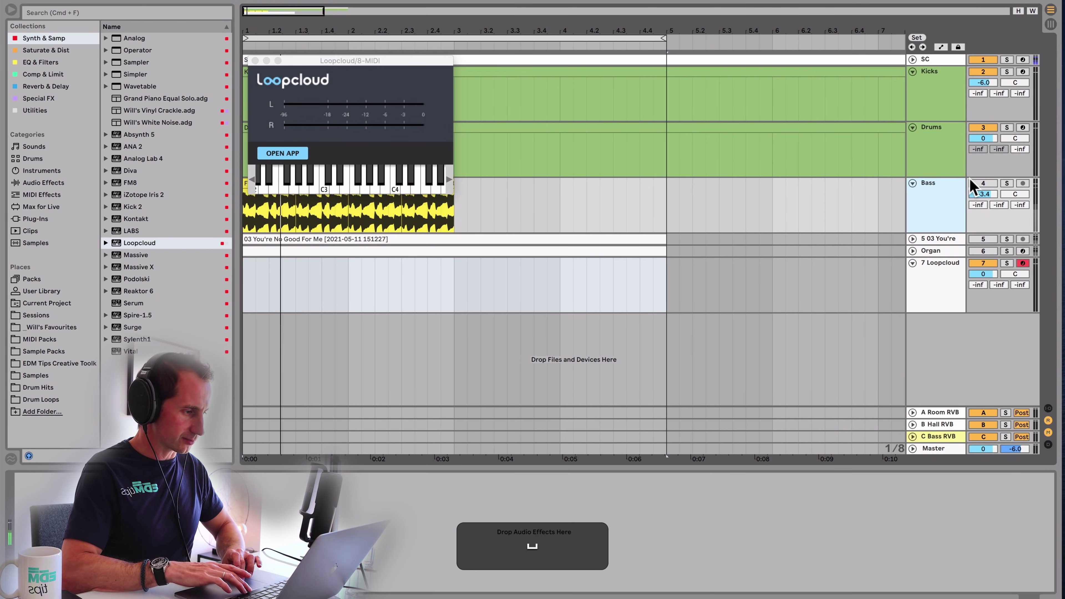
left_click(971, 187)
left_click(290, 153)
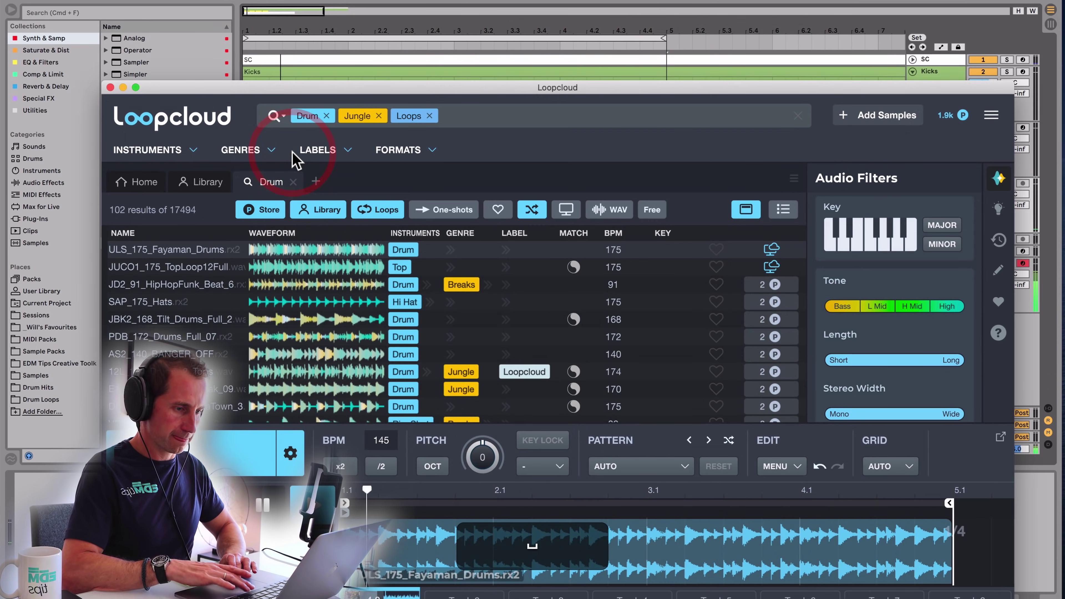
left_click(456, 2)
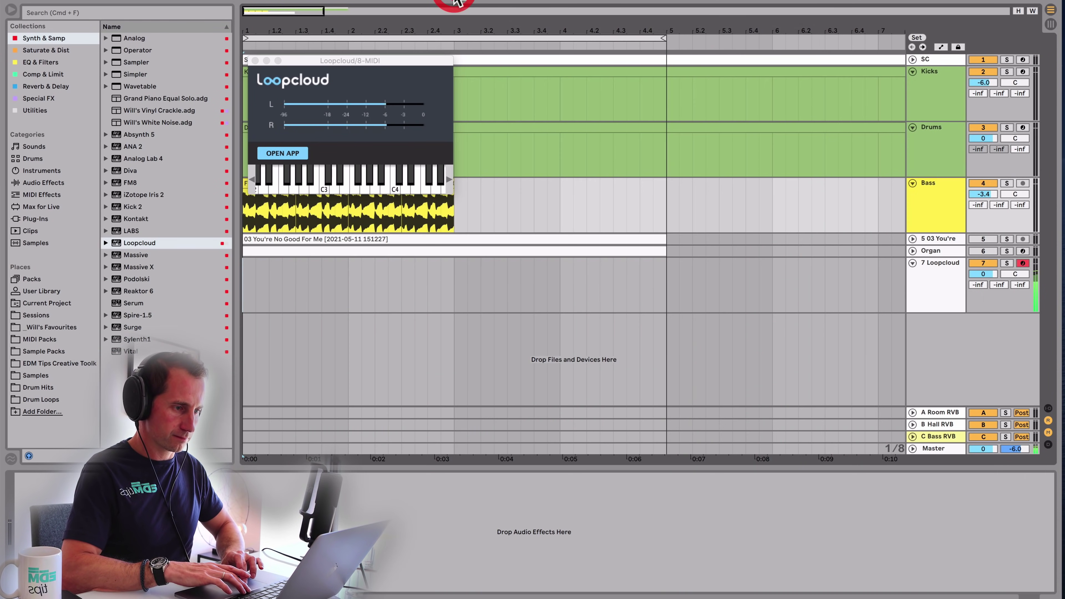
key("space")
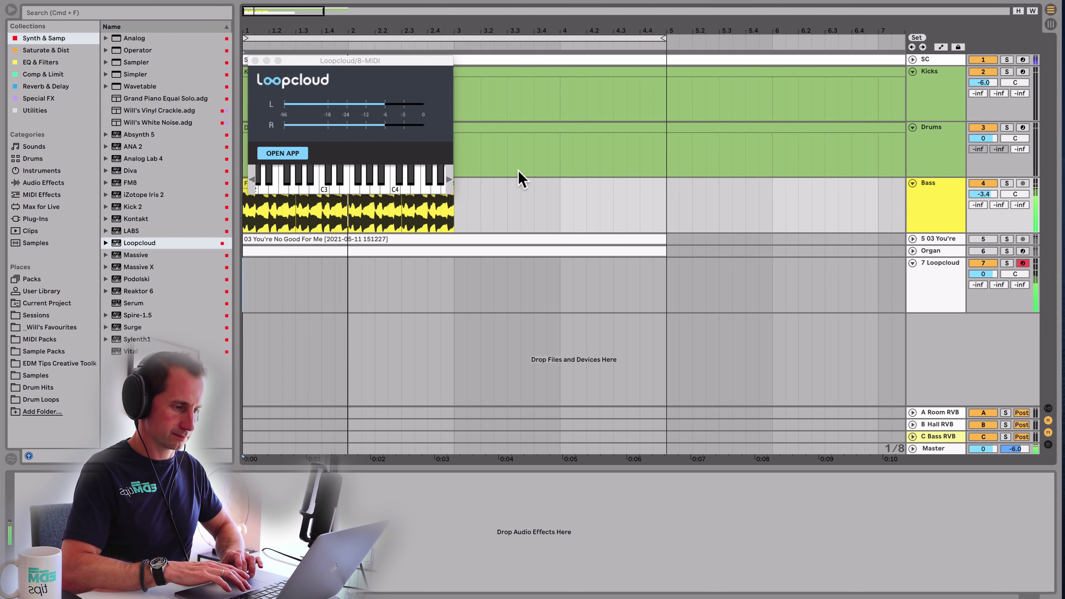
key("space")
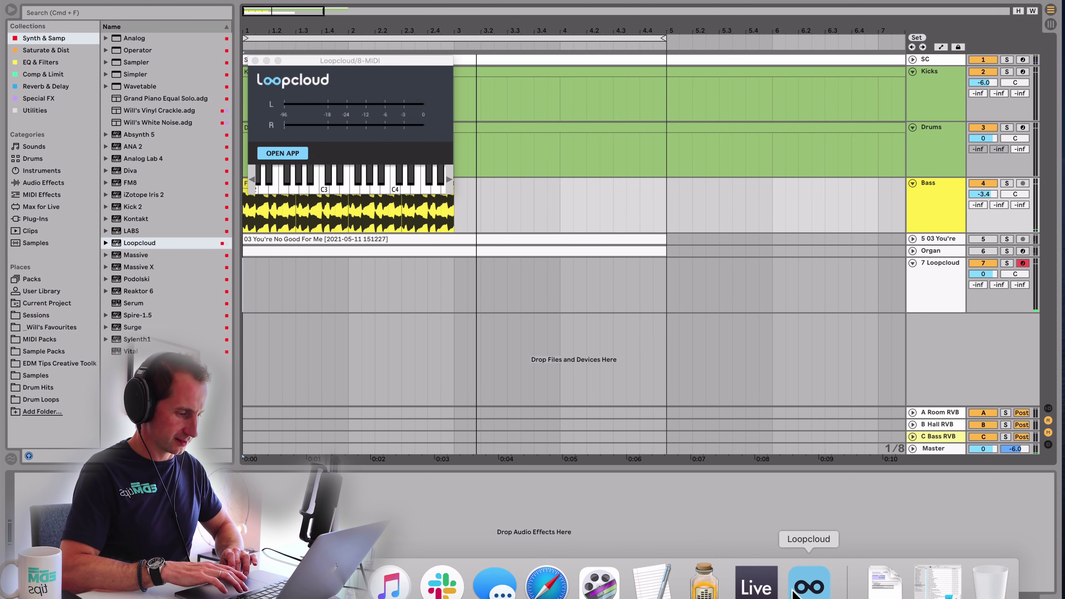
- Insert an audio track below Drums and place the ULS_175_Fayaman_Drums loop from Loopcloud on it at bar 1
left_click(799, 592)
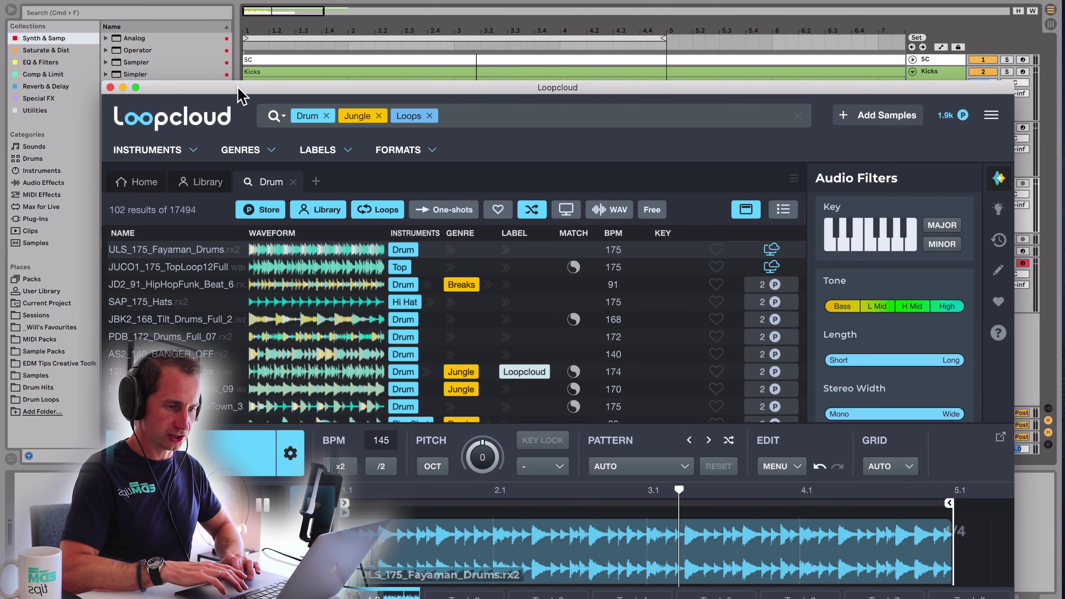
left_click_drag(241, 96, 661, 336)
left_click(910, 134)
left_click(940, 144)
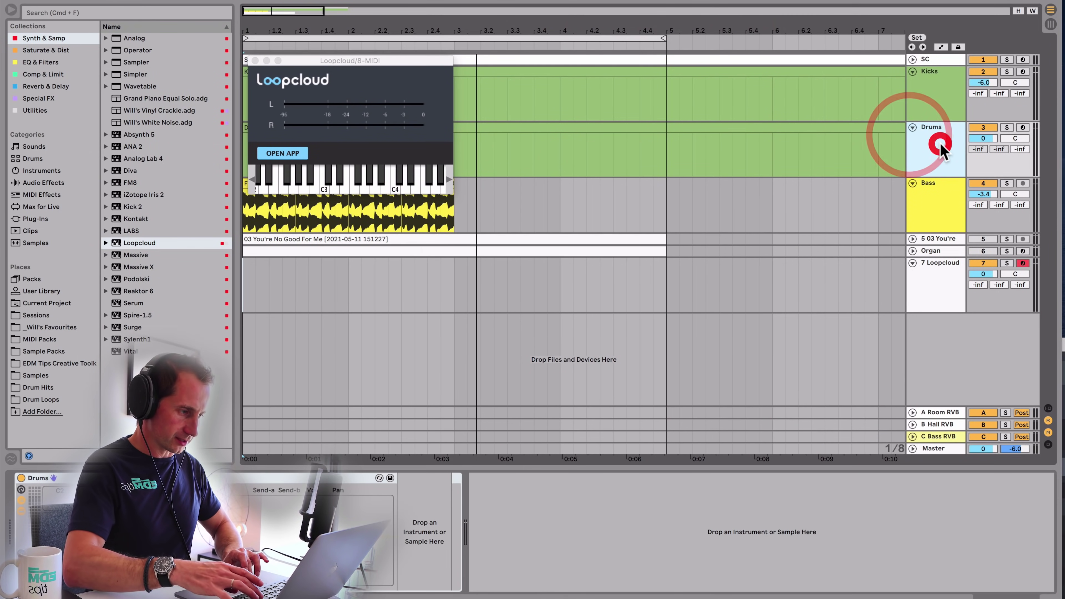
key("super+t")
left_click(809, 592)
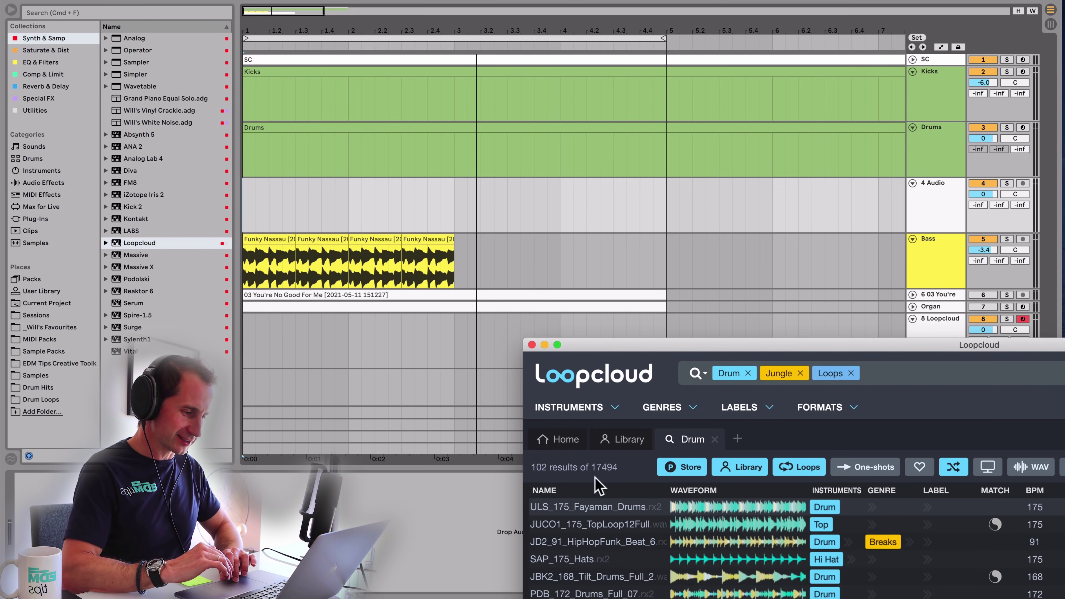
left_click_drag(596, 507, 252, 210)
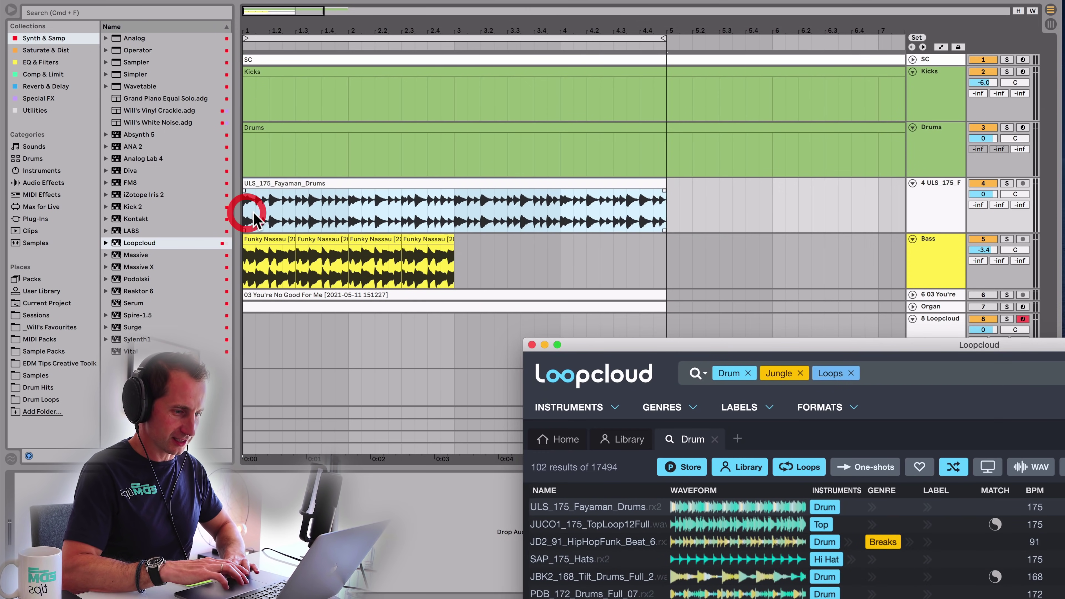
- Play the Fayaman drum loop at -4.1 dB with the bass, and shorten the playback loop to end at bar 3
left_click(290, 212)
left_click(459, 213)
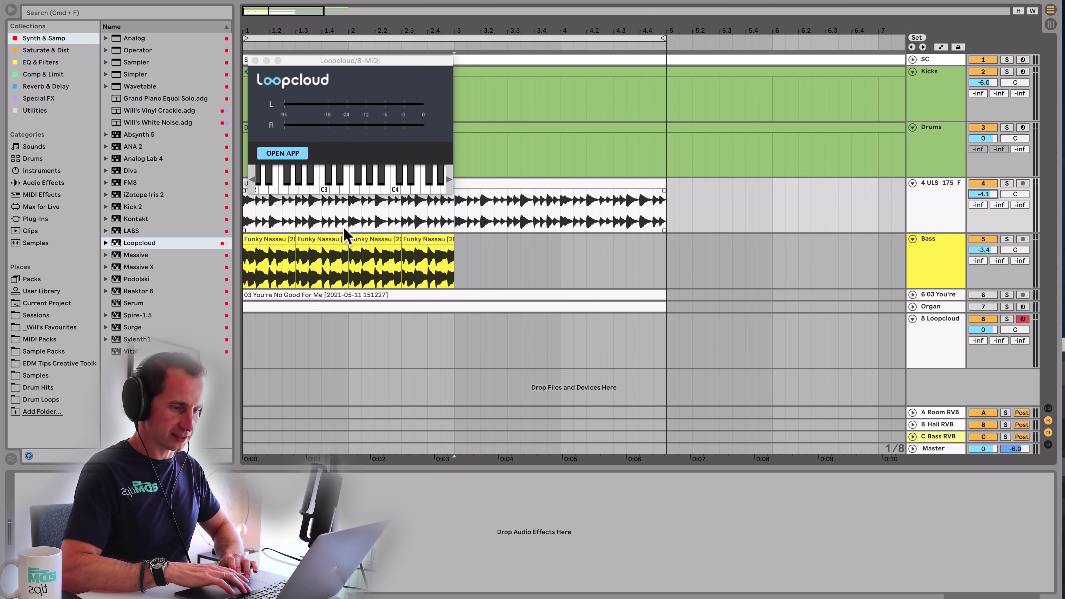
key("space")
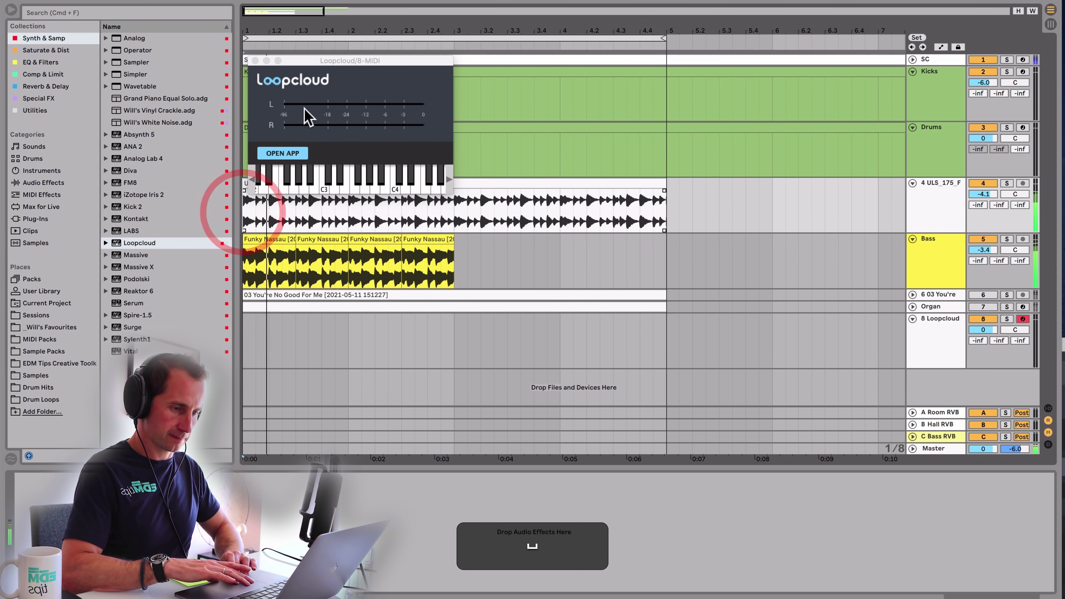
left_click_drag(306, 60, 675, 79)
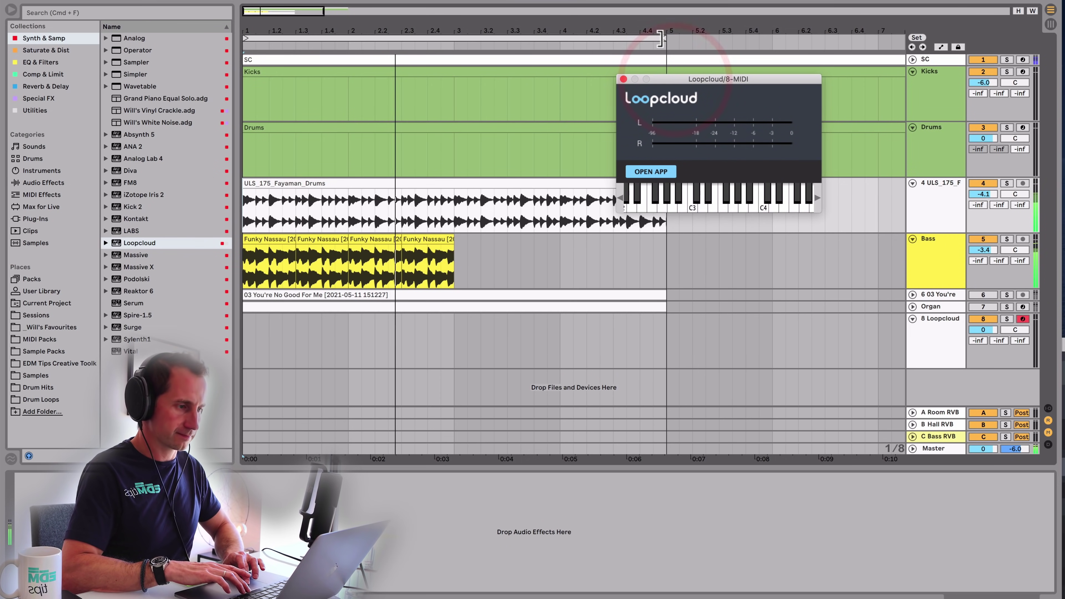
key("space")
left_click_drag(661, 38, 451, 42)
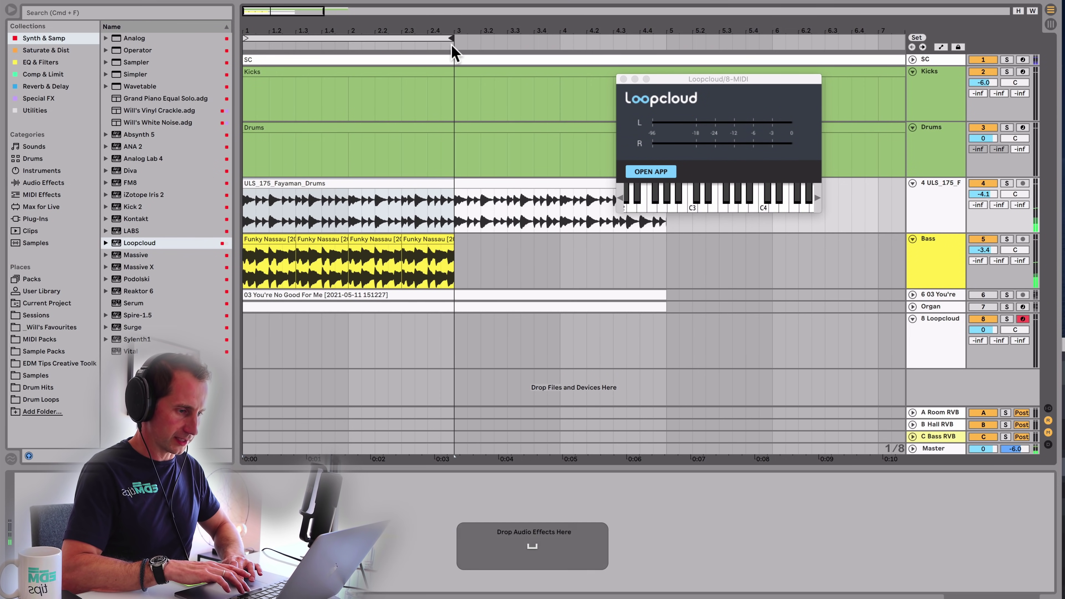
- Insert an empty audio track between the Fayaman drum loop track and the Bass track
left_click(949, 212)
key("super+t")
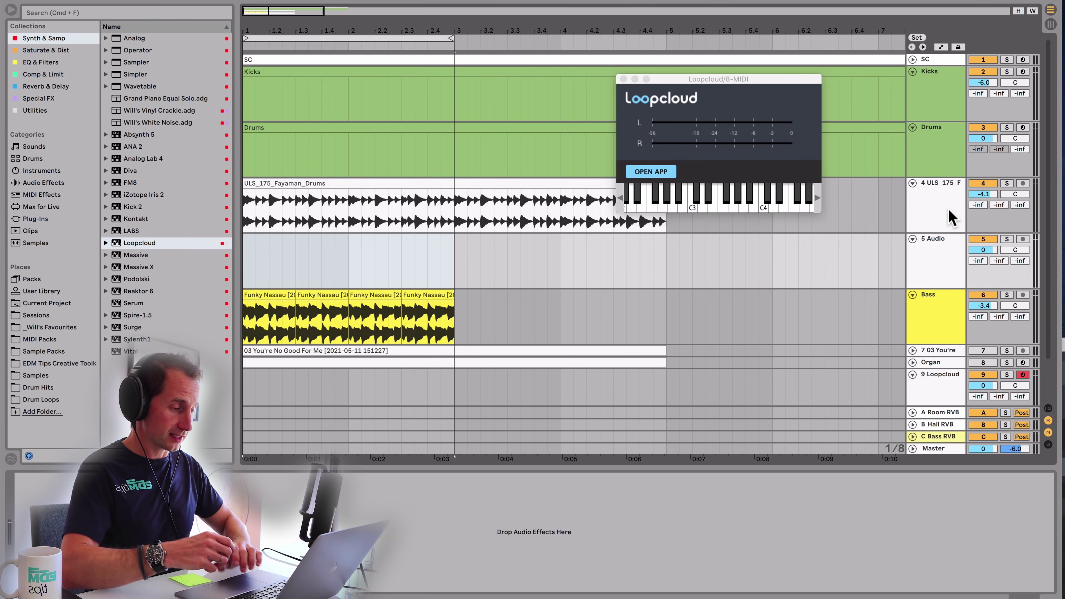
left_click(936, 252)
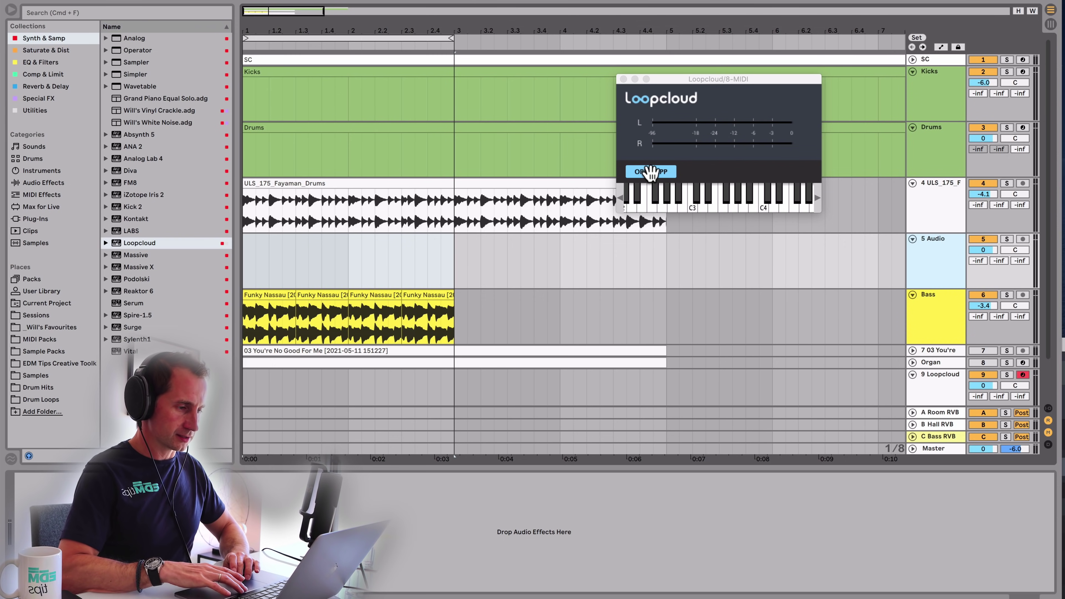
- Play the arrangement from bar 1 and preview the JUCO1_175_TopLoop12Full loop from Loopcloud over it
left_click(245, 269)
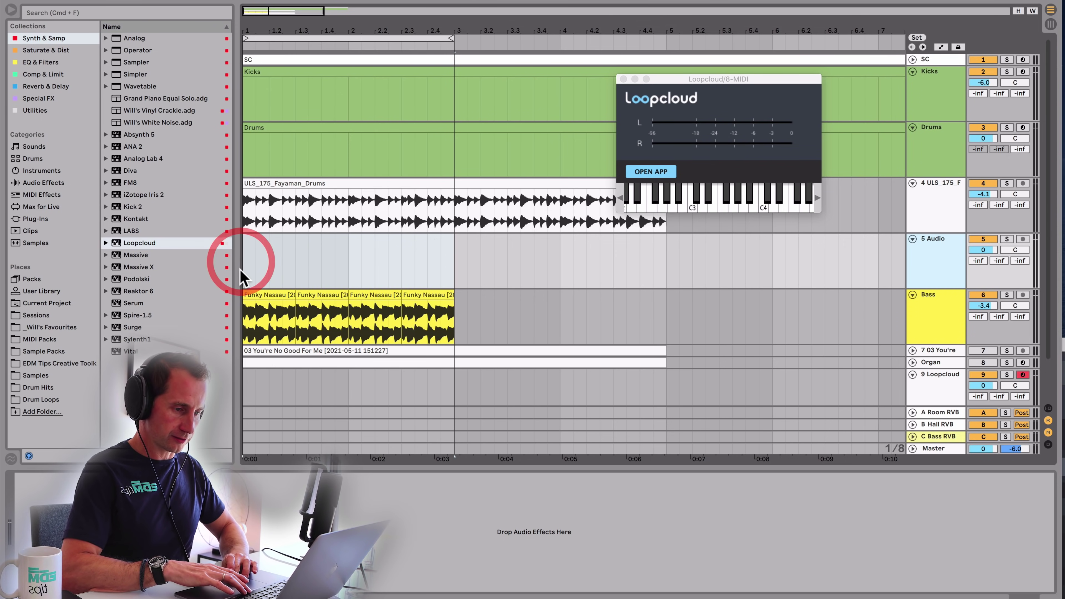
left_click(246, 265)
key("space")
left_click(635, 172)
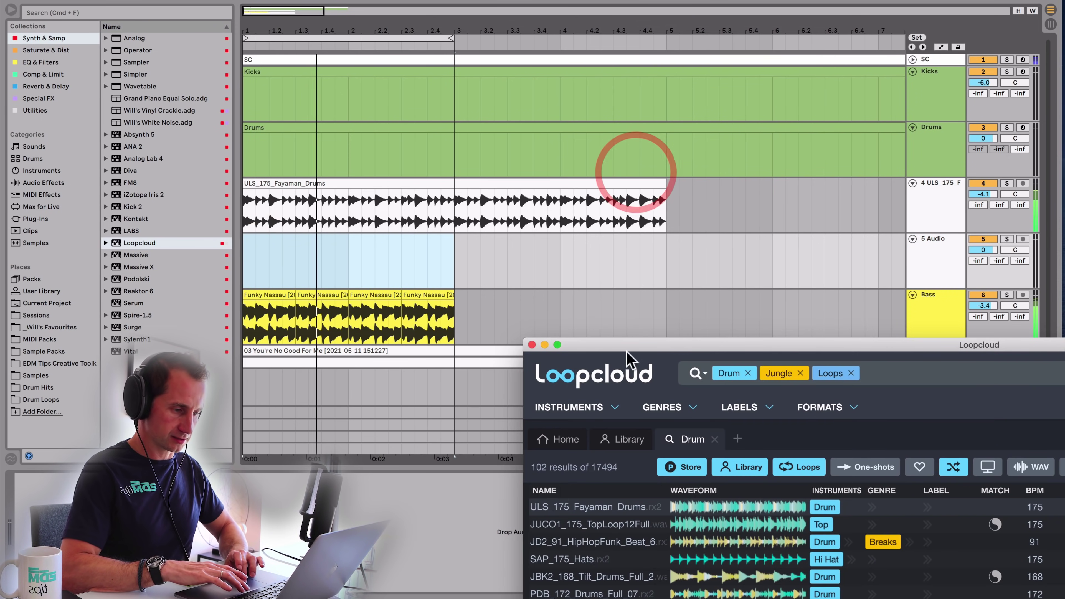
left_click(594, 525)
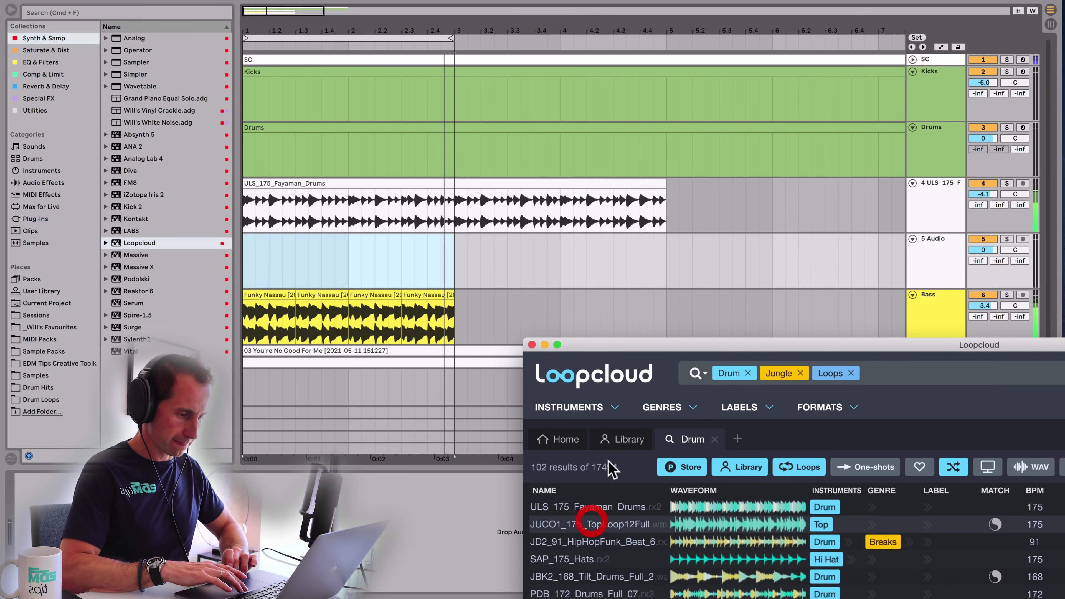
- Place the JUCO1_175_TopLoop12Full loop on the empty audio track at bar 1 and return to the arrangement without quitting Loopcloud
left_click_drag(623, 346, 512, 22)
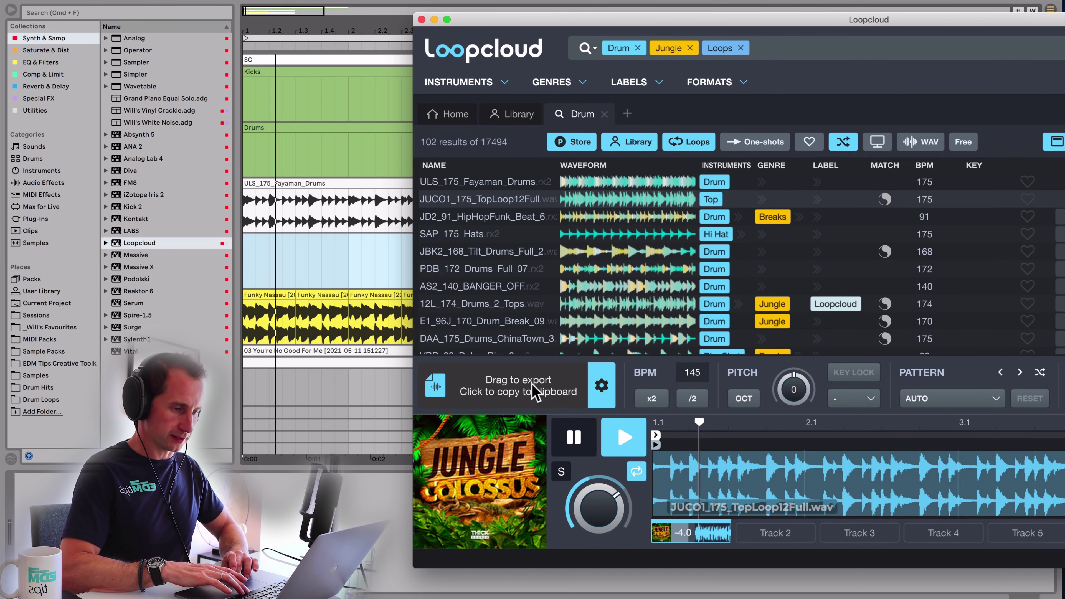
left_click_drag(539, 382, 249, 273)
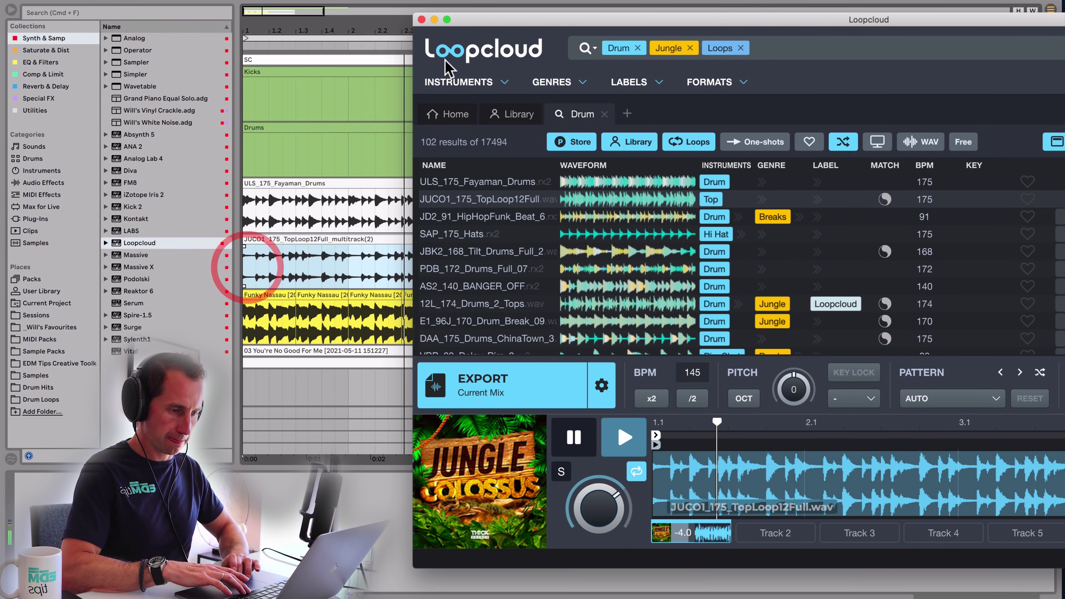
left_click(421, 19)
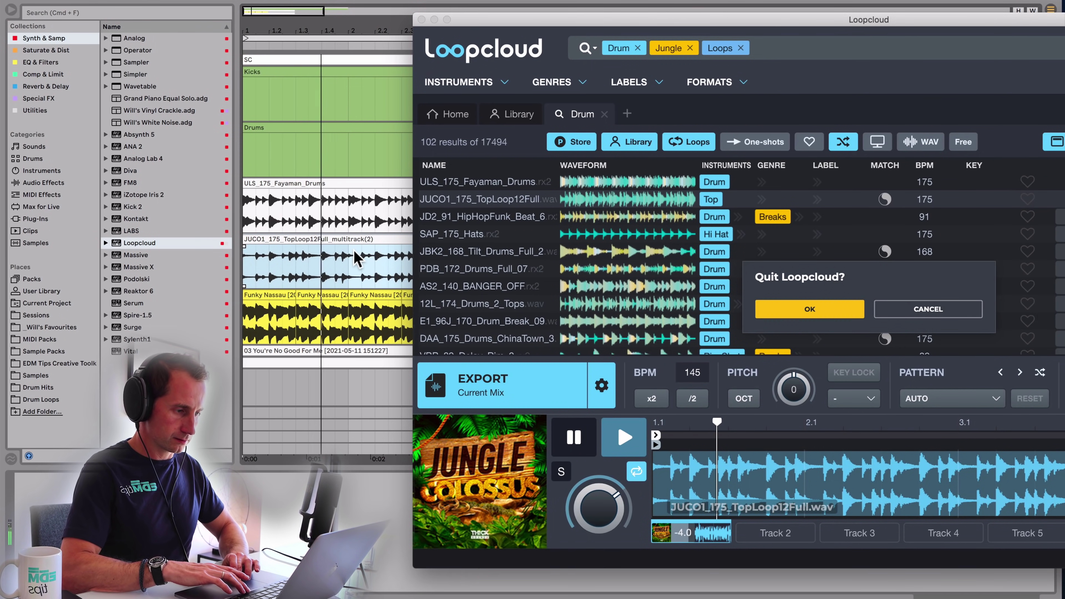
left_click(943, 310)
left_click(364, 249)
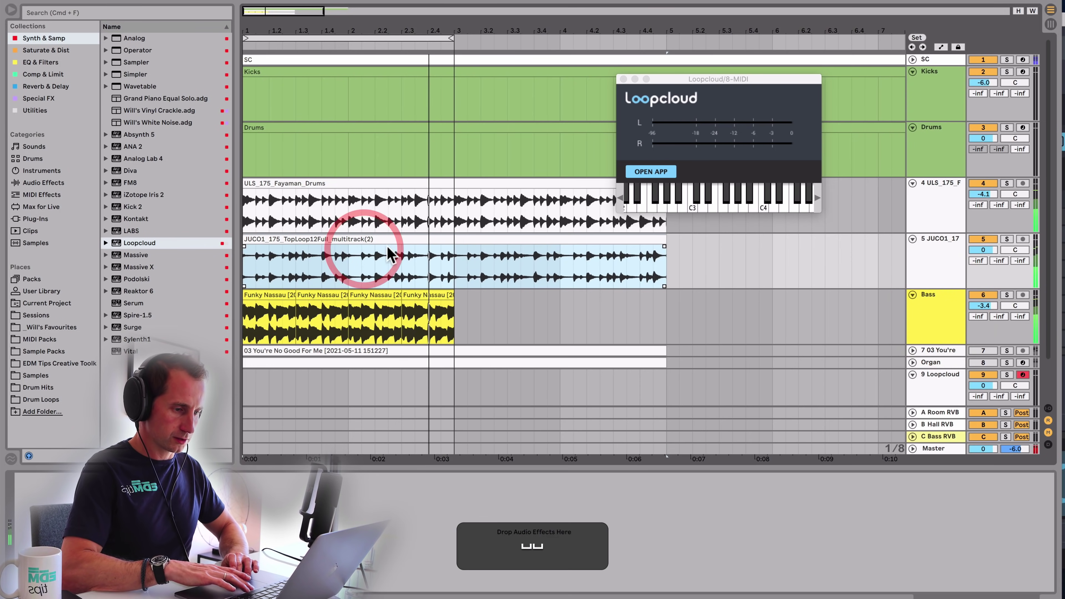
- Solo the Fayaman drum loop track and listen to it from bar 1
left_click(429, 250)
left_click(1008, 239)
left_click(1007, 183)
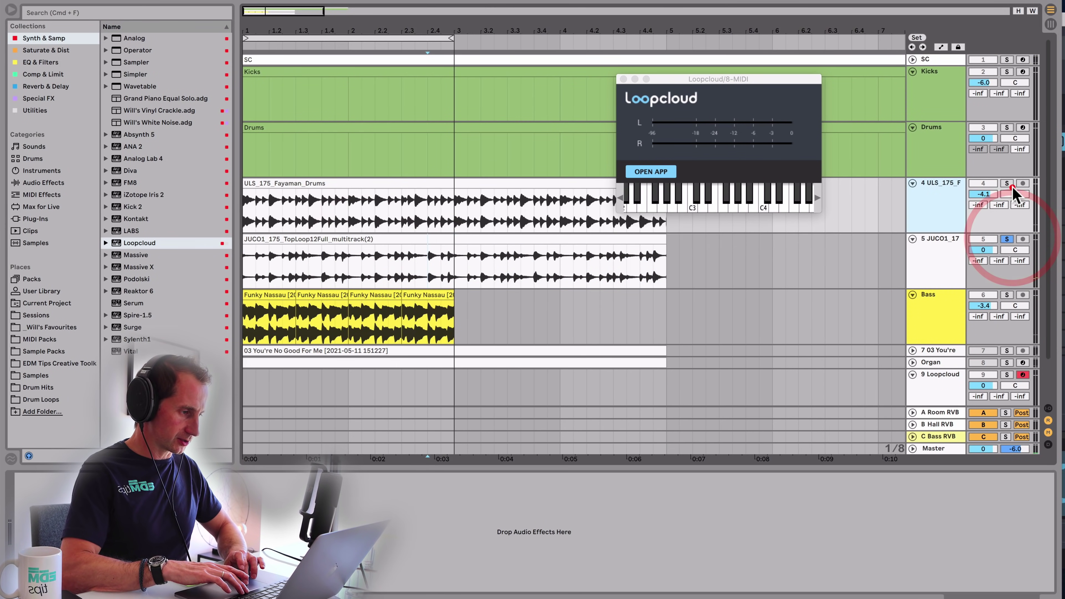
key("space")
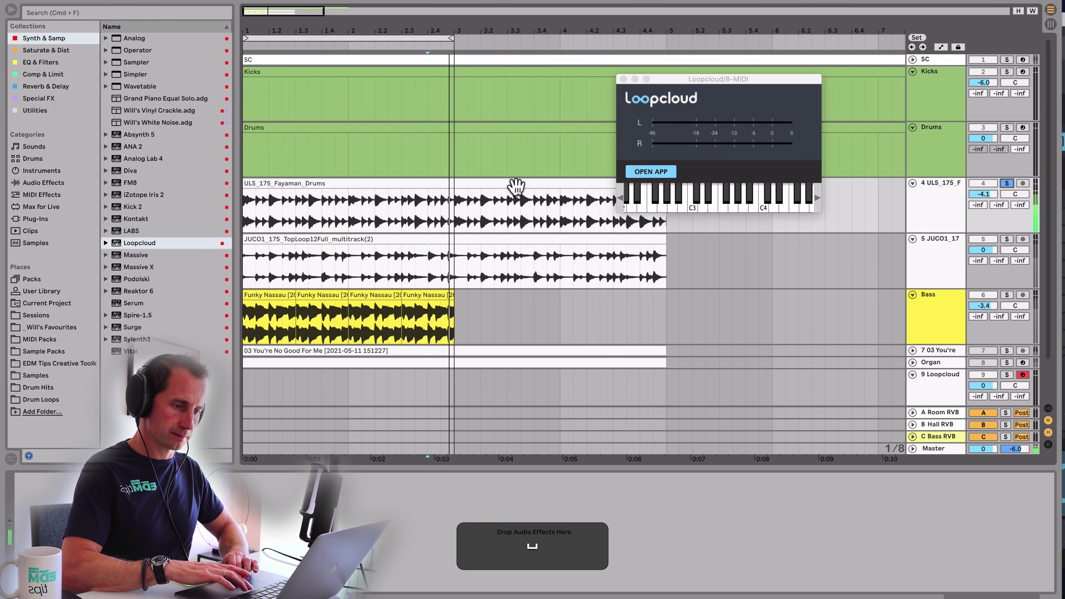
left_click(244, 207)
key("space")
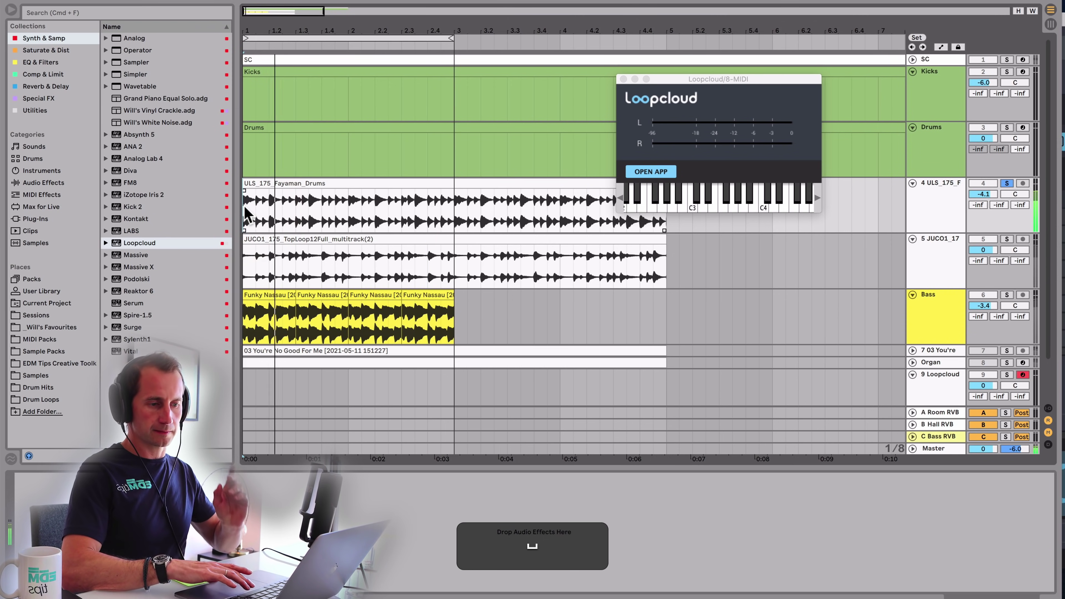
key("space")
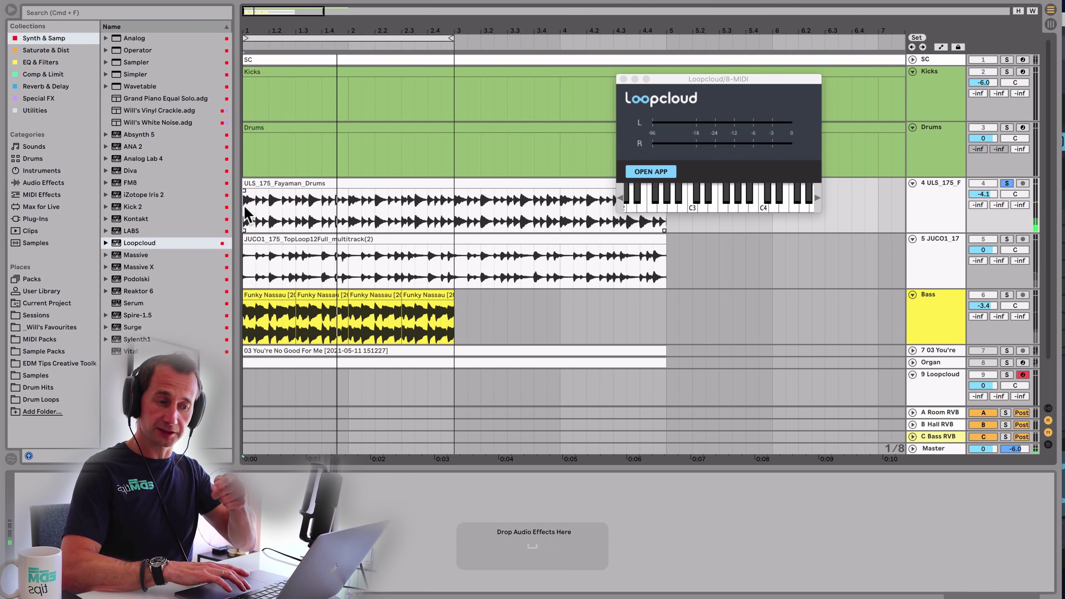
- Solo the JUCO1 top loop track and listen closely to its first bar
left_click(1007, 240)
left_click(245, 263)
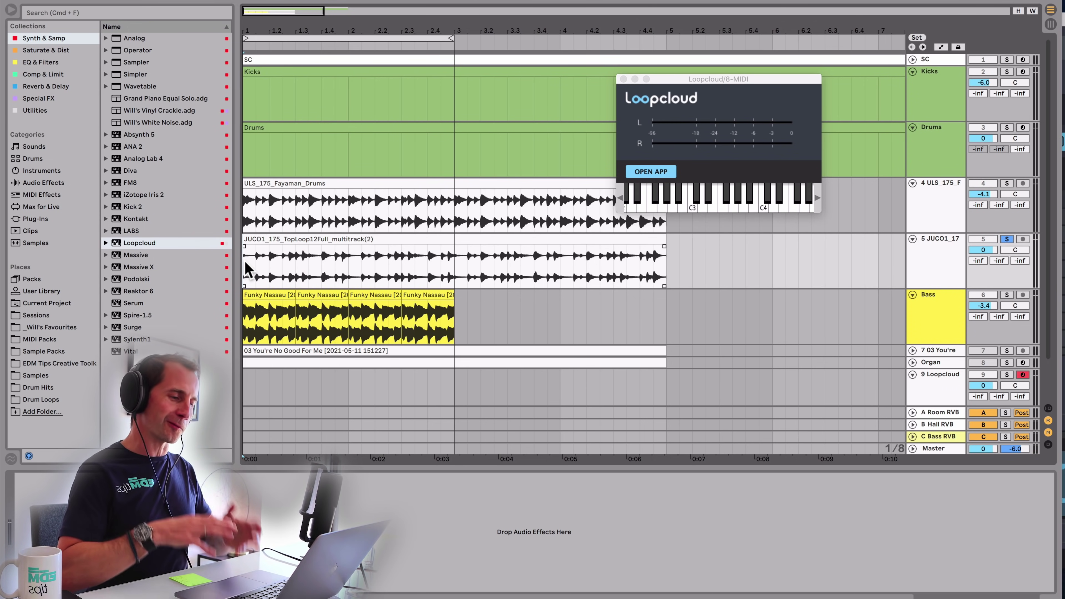
key("space")
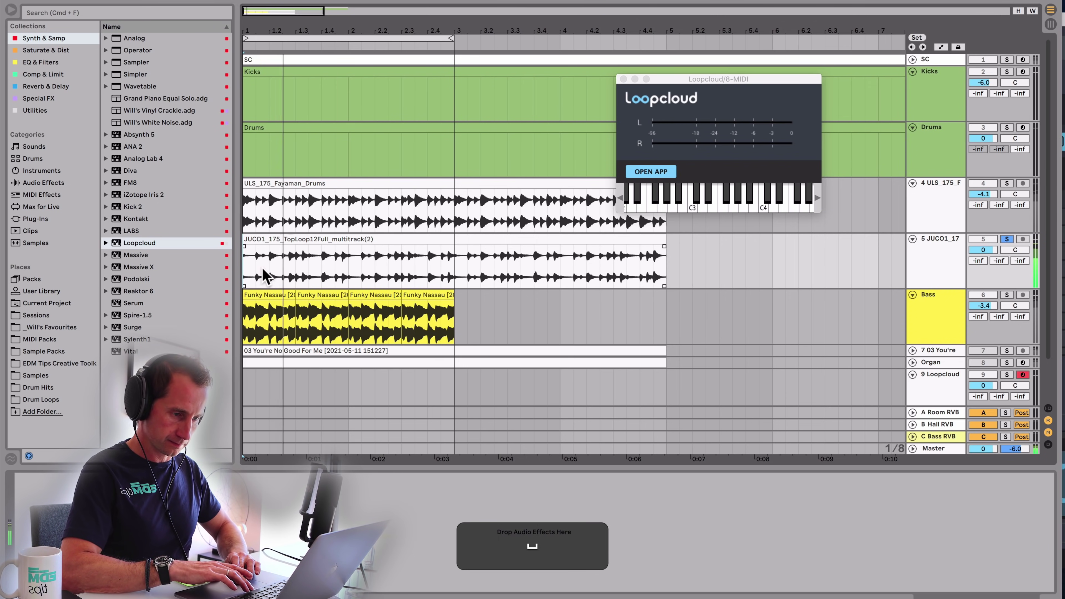
left_click(322, 273)
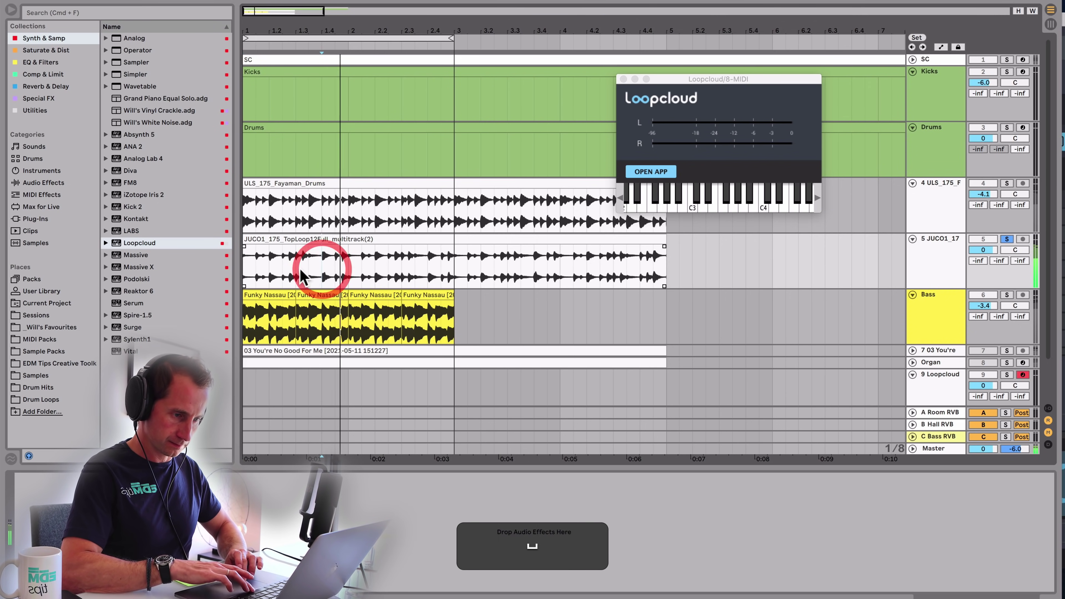
left_click(248, 273)
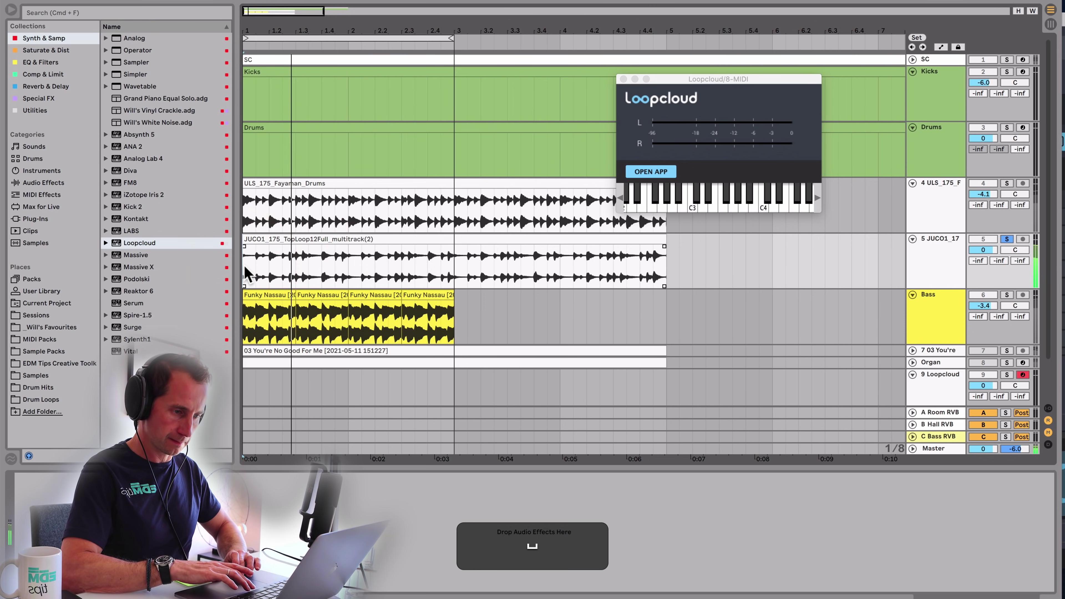
- Duplicate the JUCO1 section from beat 1.2 to midway through beat 1.3 over the rest of bar 1, and play it back
left_click_drag(269, 273, 309, 275)
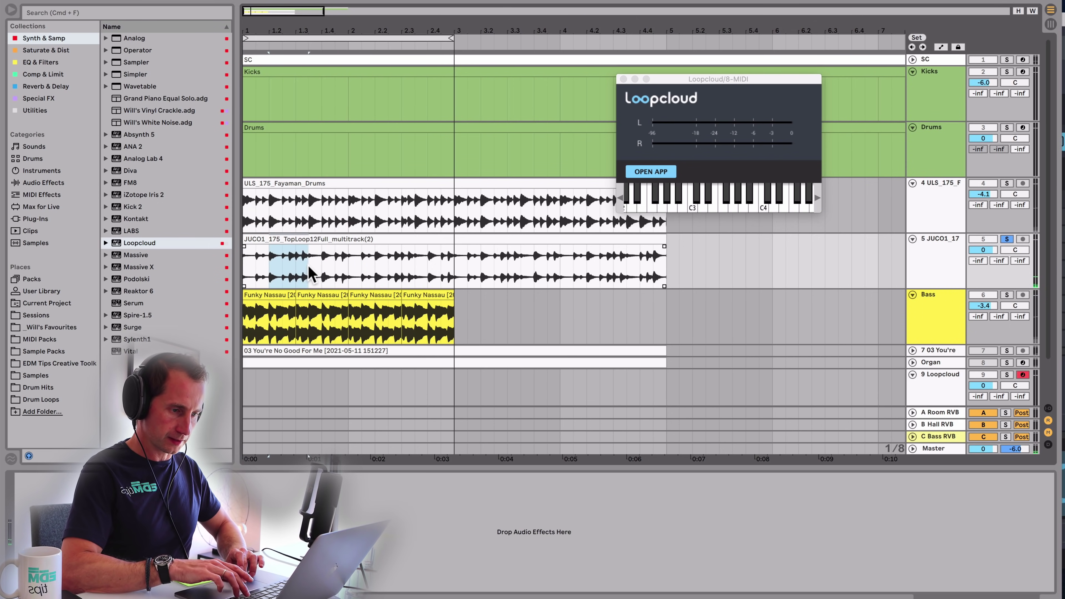
key("super+d")
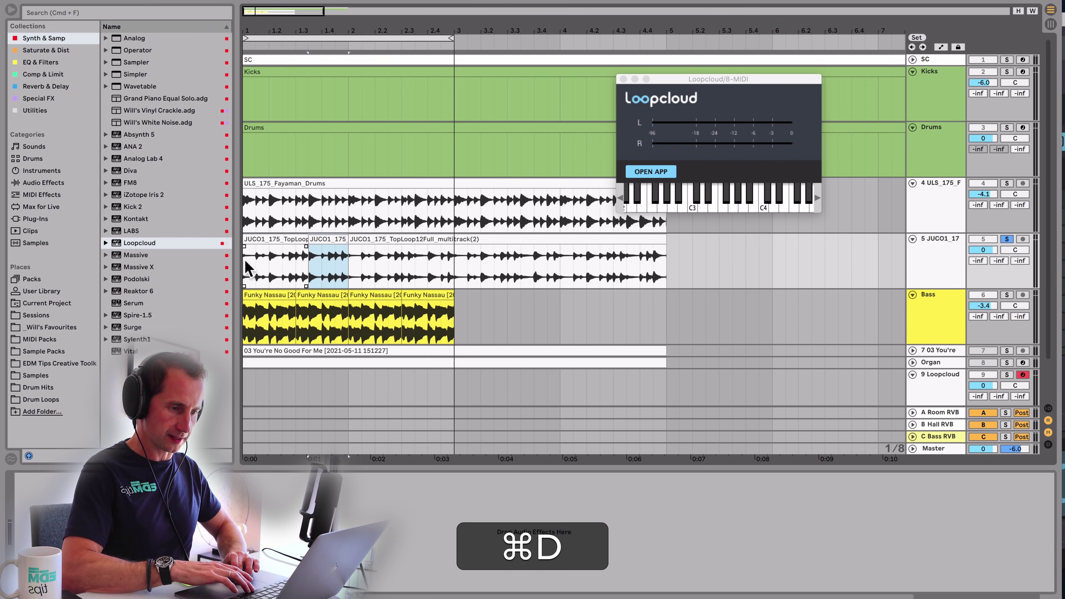
left_click(245, 261)
key("space")
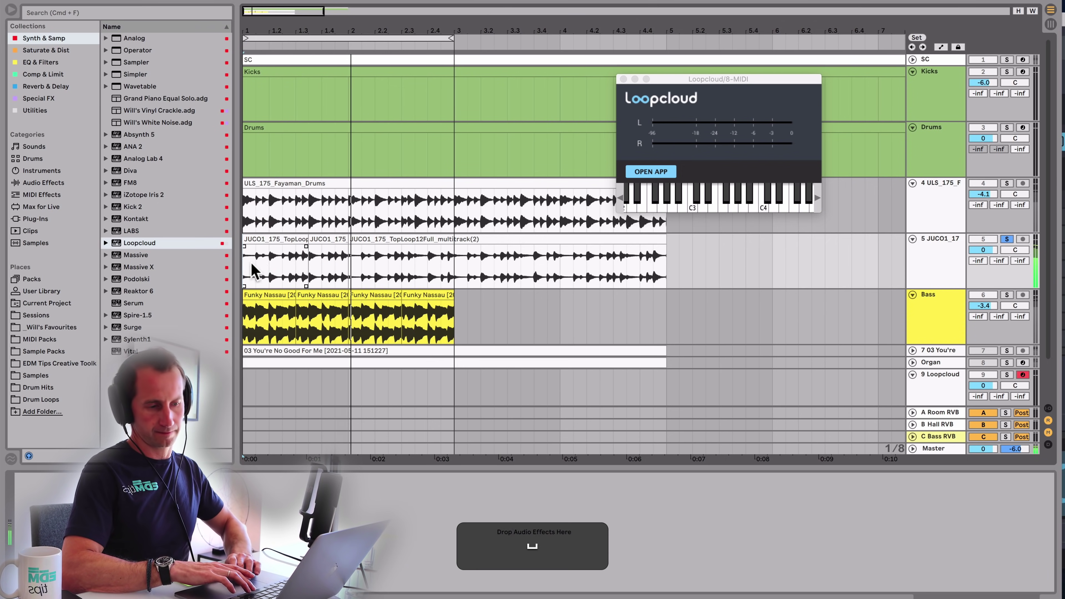
- Duplicate the edited first bar of the JUCO1 loop three times so that it fills bars 1 to 4
left_click(345, 269, "super")
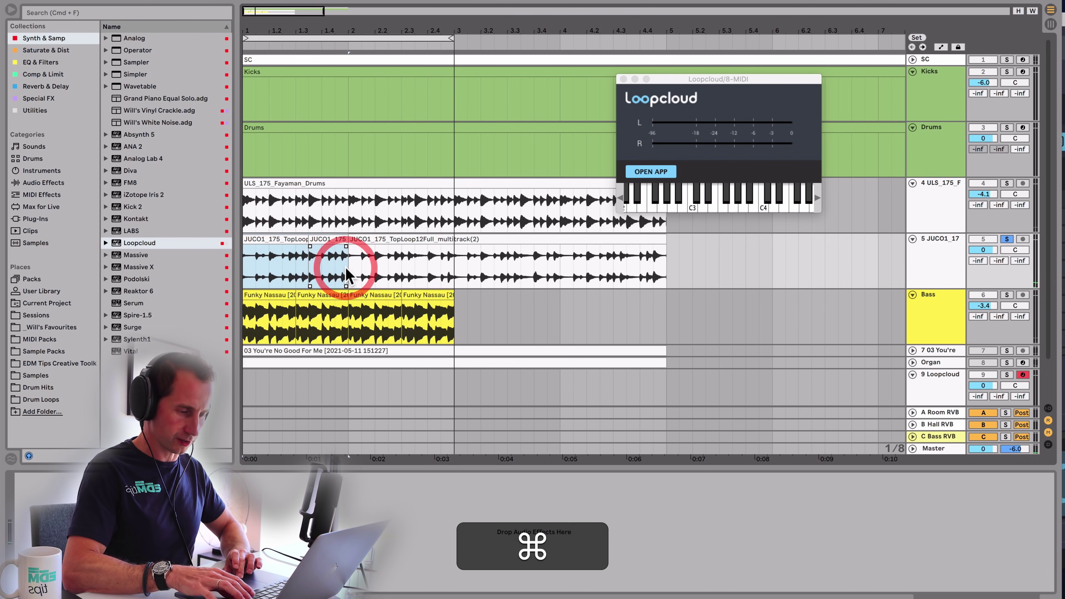
key("super+d")
key("super+d")
key("super+d")
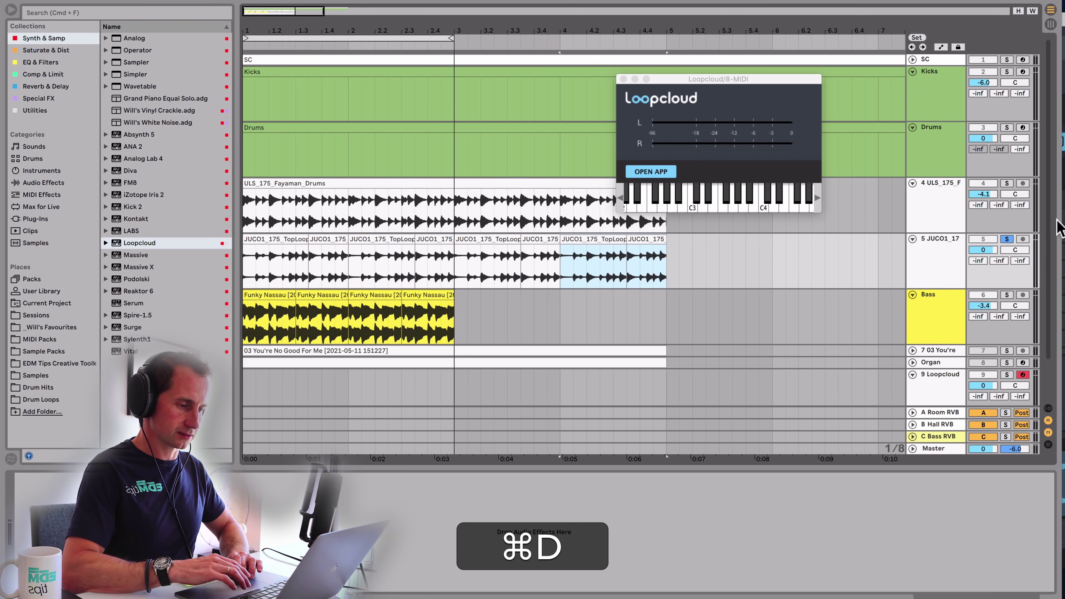
- Unsolo the JUCO1 track and listen to the edited top loop with the other drums and the bass
left_click(1007, 239)
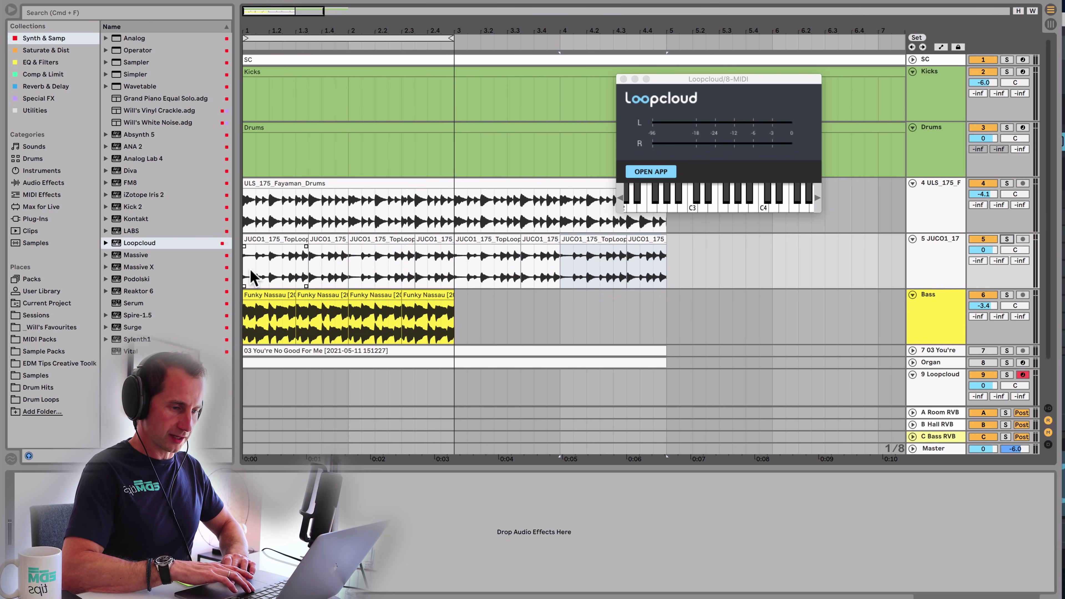
left_click(254, 277)
key("space")
left_click(495, 277)
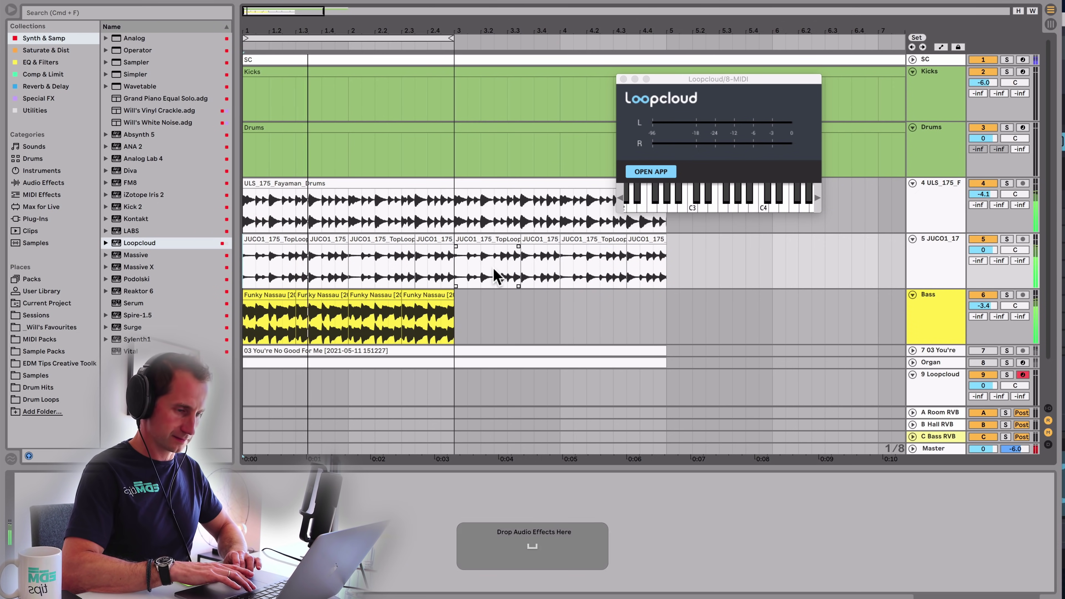
- Solo the JUCO1 track during playback and add EQ Eight to it with a low cut at 240 Hz
key("space")
left_click(937, 264)
left_click(1007, 239)
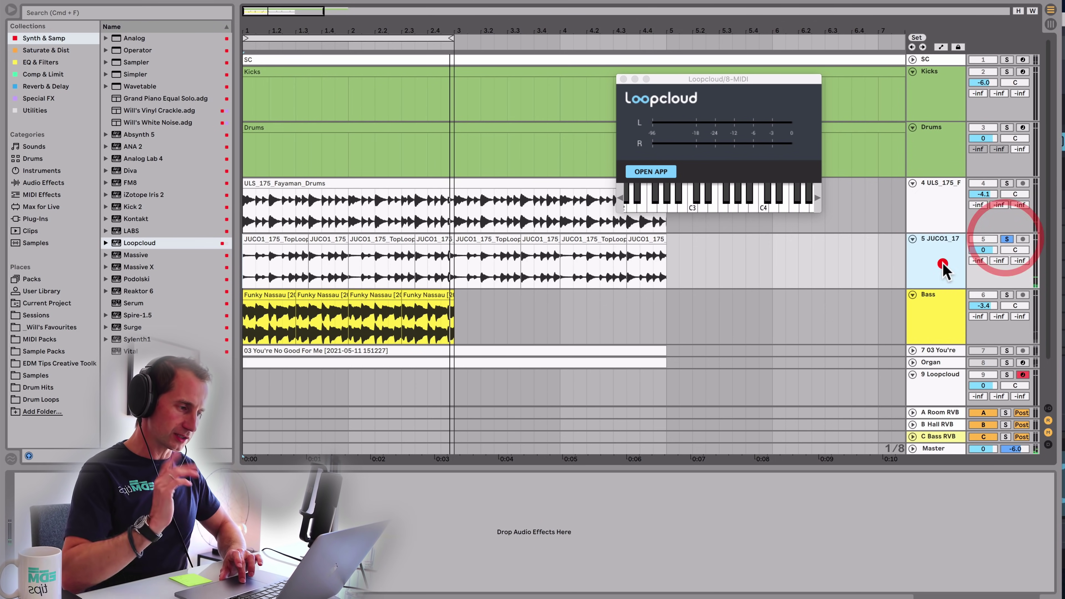
key("space")
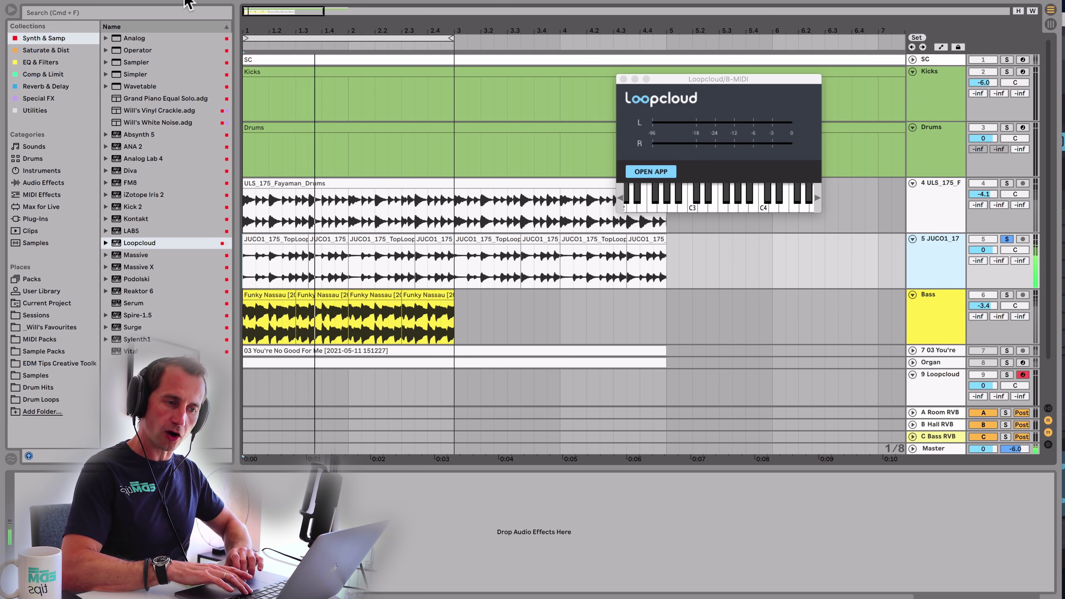
left_click(44, 62)
left_click_drag(128, 51, 145, 536)
key("space")
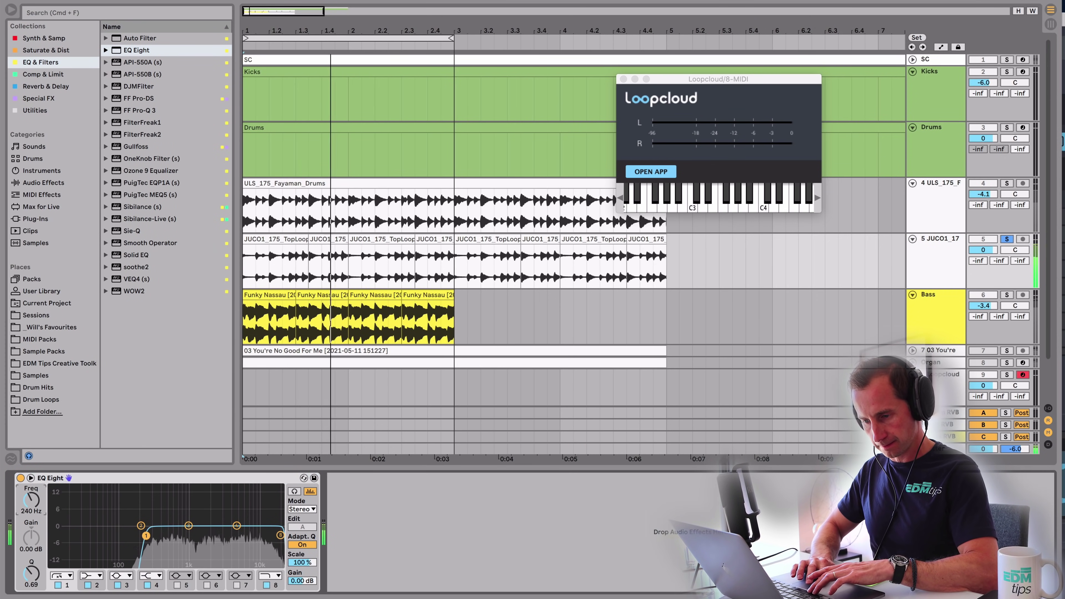
- In the JUCO1 track's EQ Eight, set band 2 to -0.87 dB at 400 Hz and the low cut to 225 Hz
left_click(280, 536)
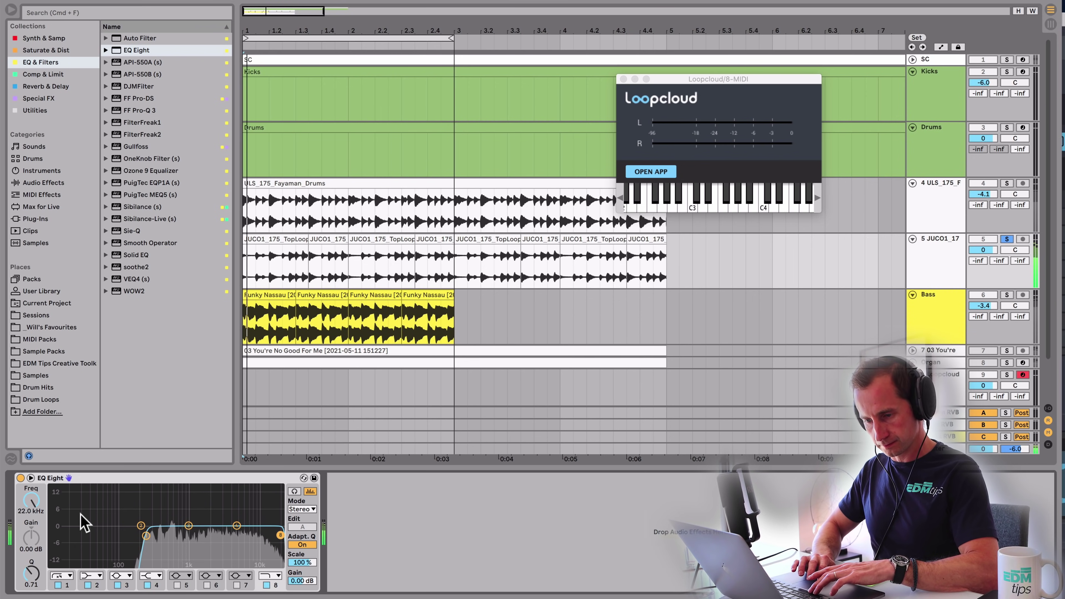
left_click(141, 526)
left_click_drag(141, 526, 161, 527)
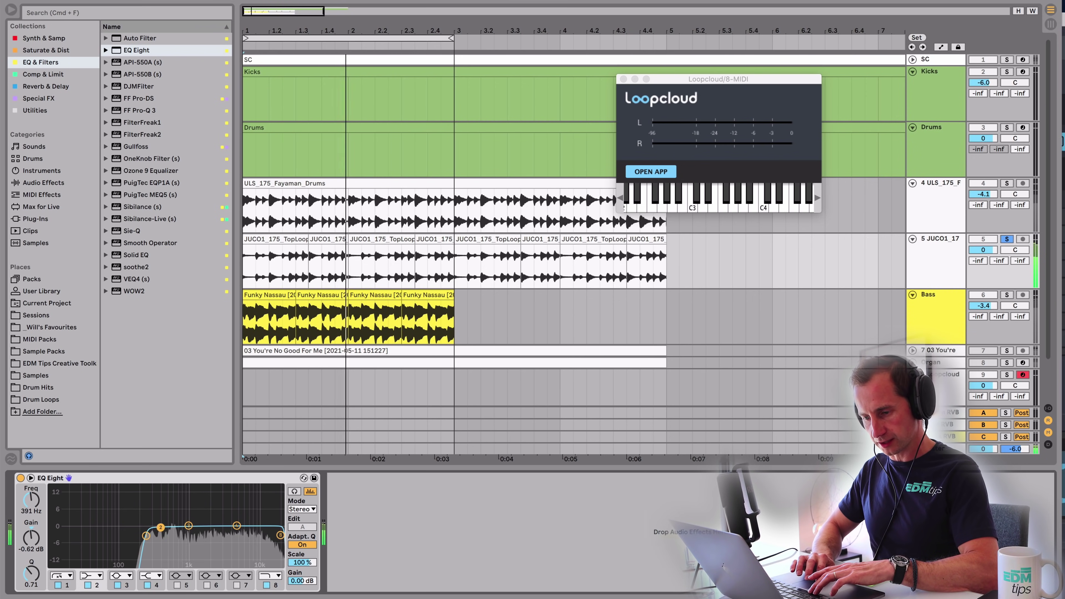
left_click(145, 536)
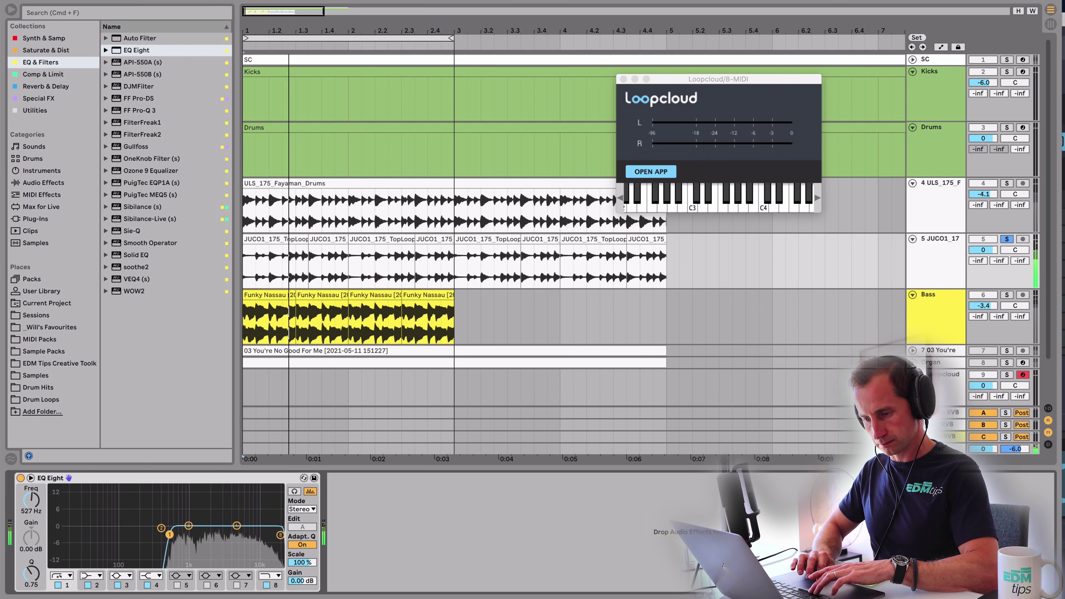
left_click_drag(149, 536, 144, 534)
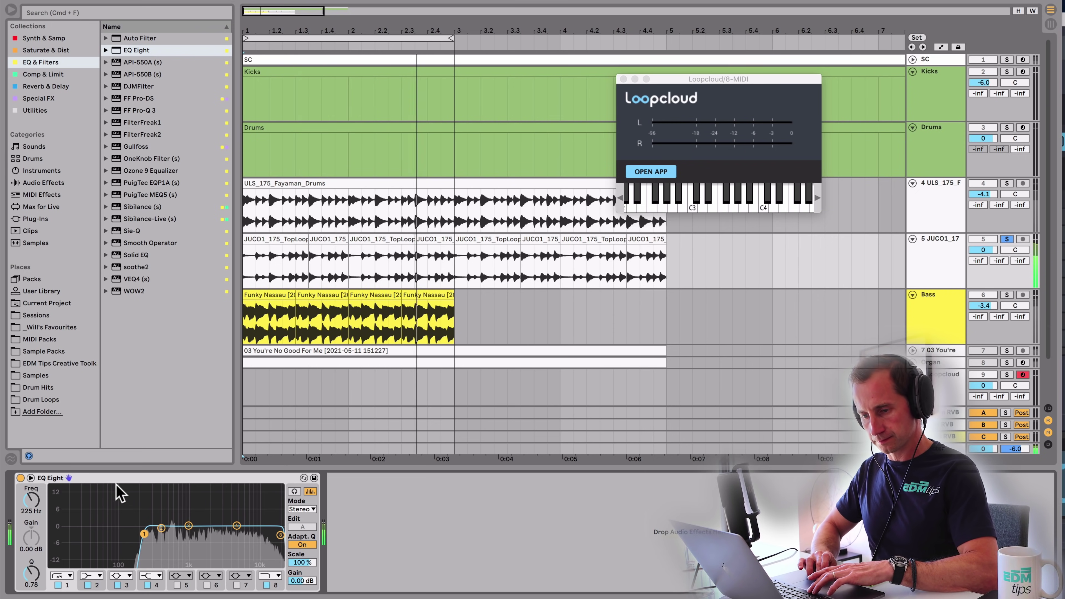
- Add a Gate after EQ Eight on the JUCO1 track, set its threshold to -23.4 dB and compare the loop with the Gate bypassed
key("space")
left_click(49, 75)
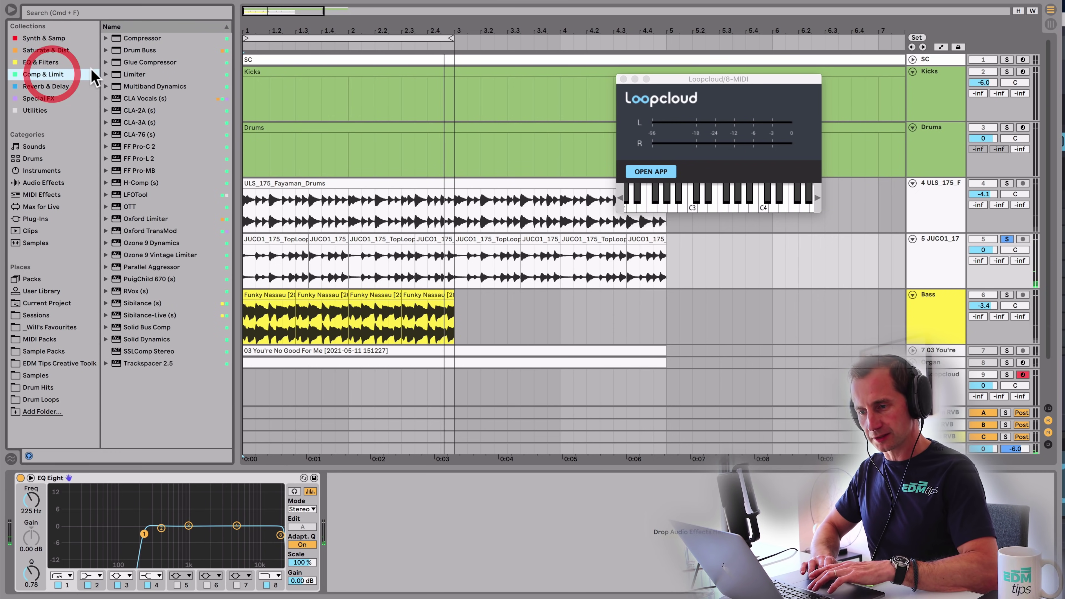
left_click(43, 182)
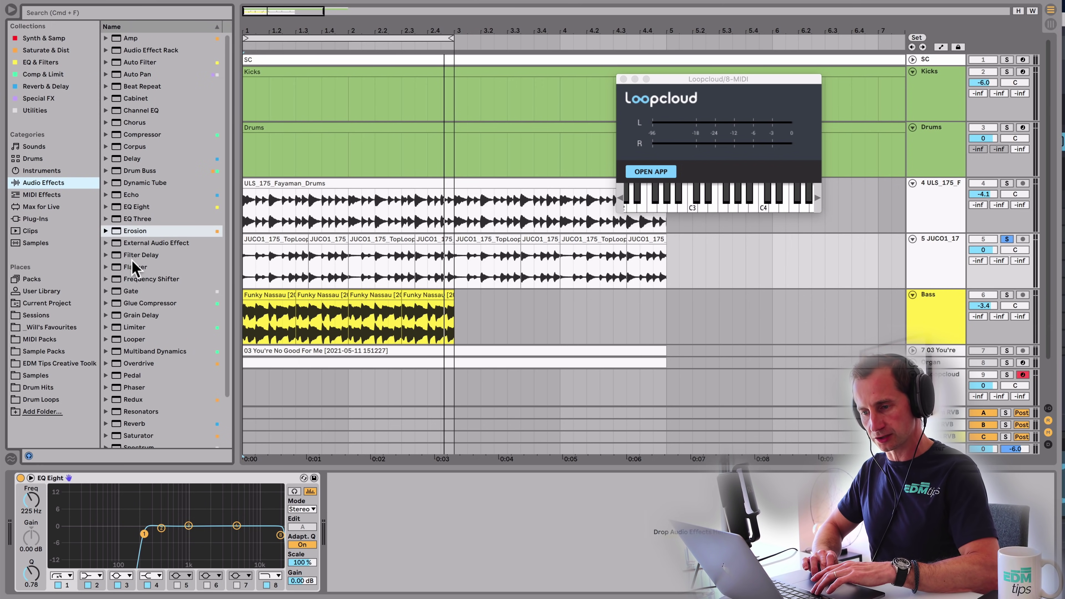
left_click_drag(132, 293, 172, 295)
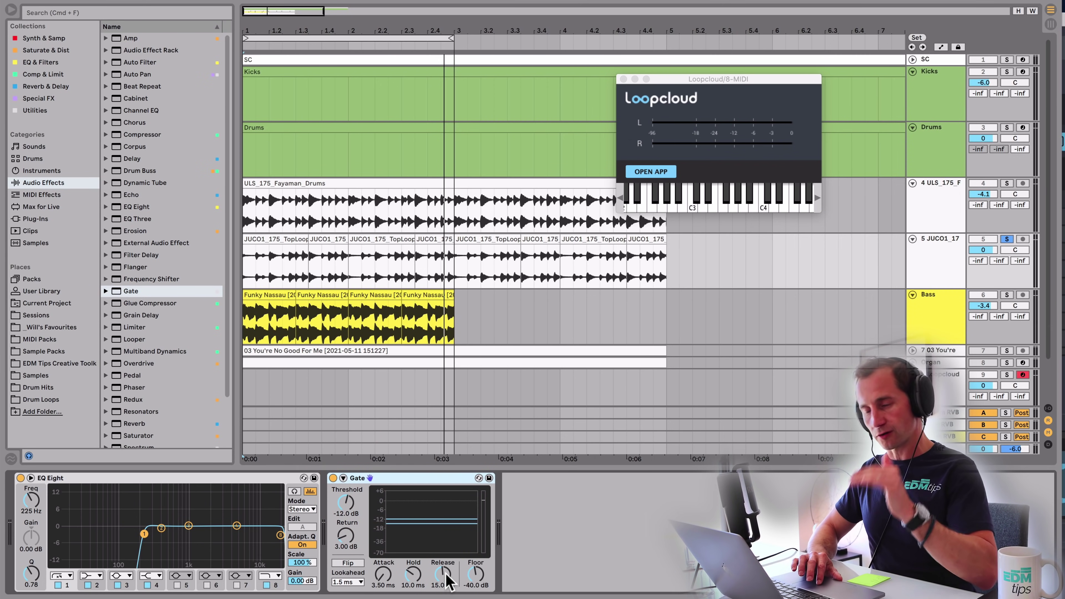
key("space")
mouse_move(347, 504)
left_mouse_down()
mouse_move(347, 513)
mouse_move(346, 494)
mouse_move(342, 507)
left_mouse_up()
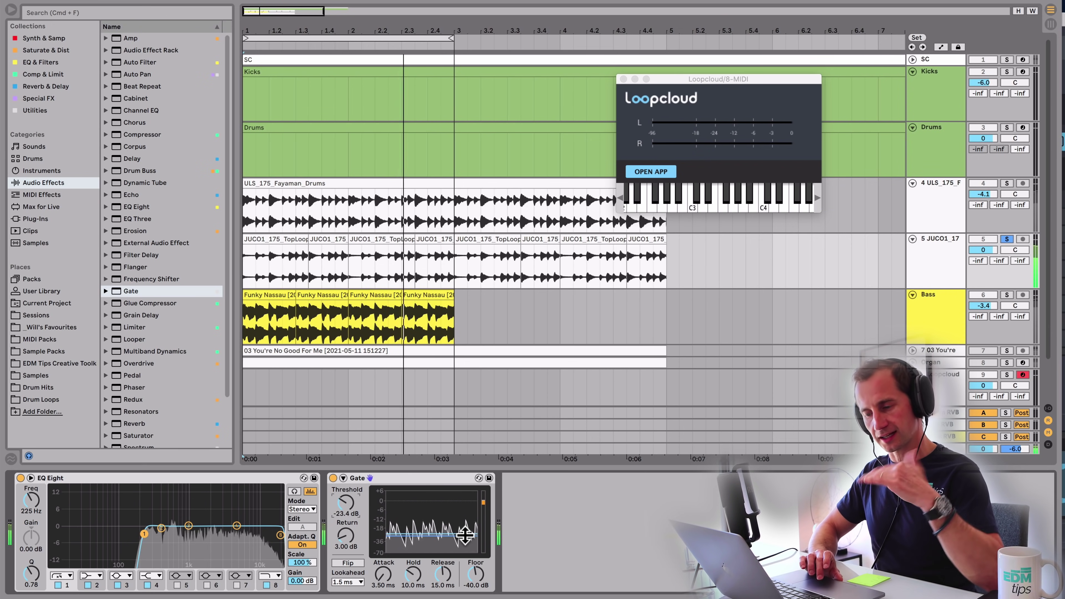
left_click(334, 478)
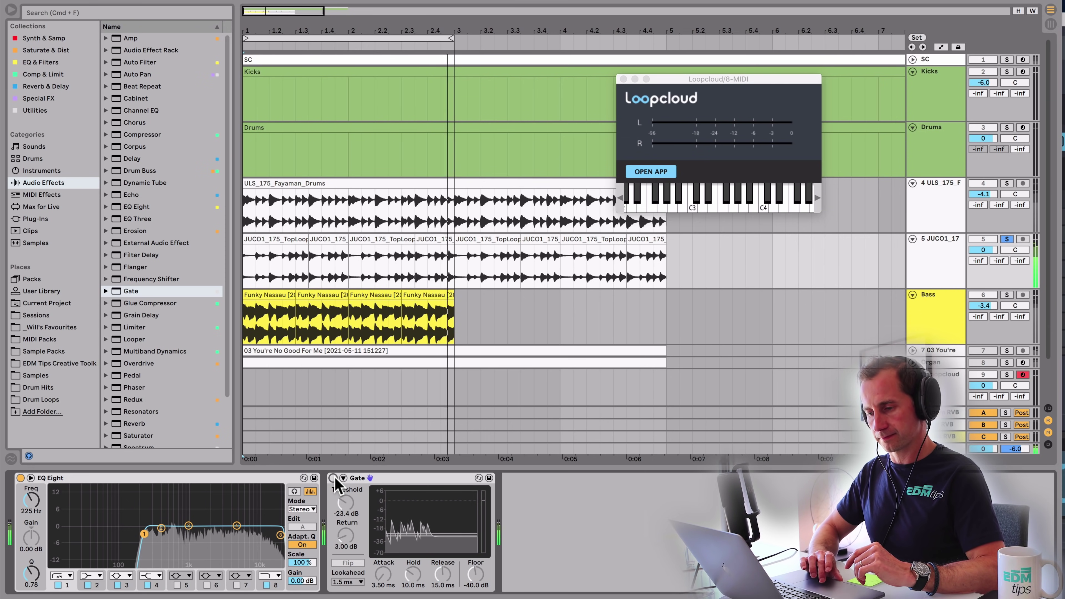
left_click(333, 478)
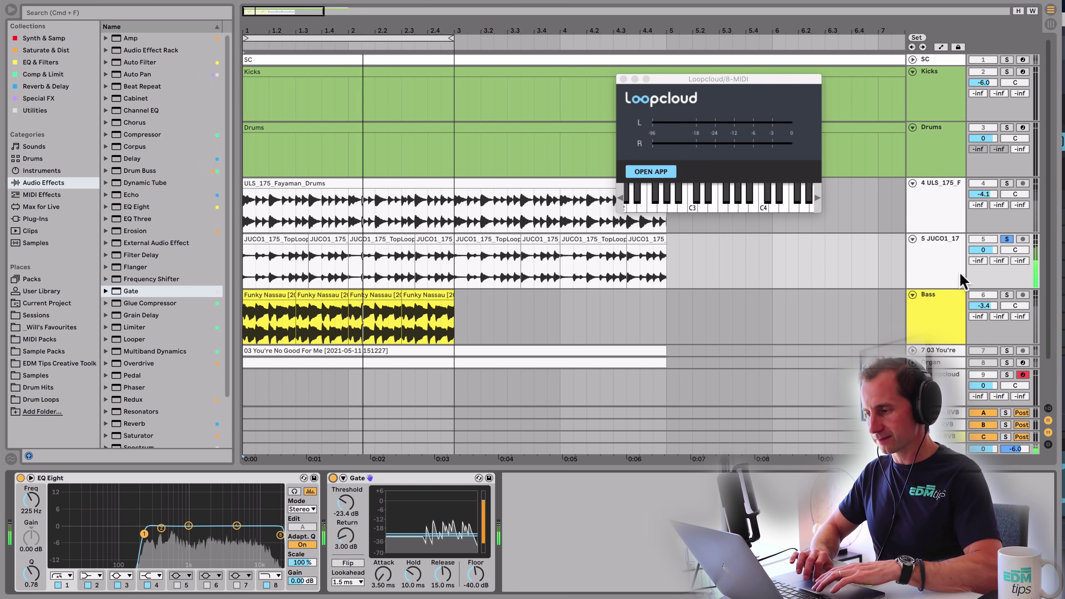
- Pan the JUCO1 track to 31L, unsolo it to listen with the full mix, and save the project
key("space")
left_click_drag(1015, 250, 1015, 264)
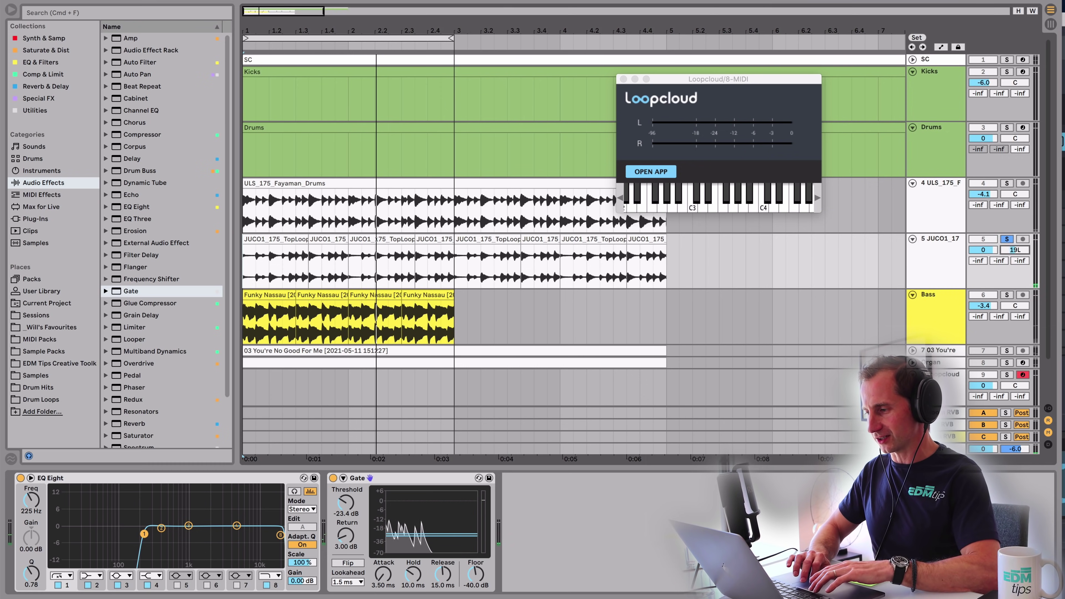
left_click(1007, 239)
key("space")
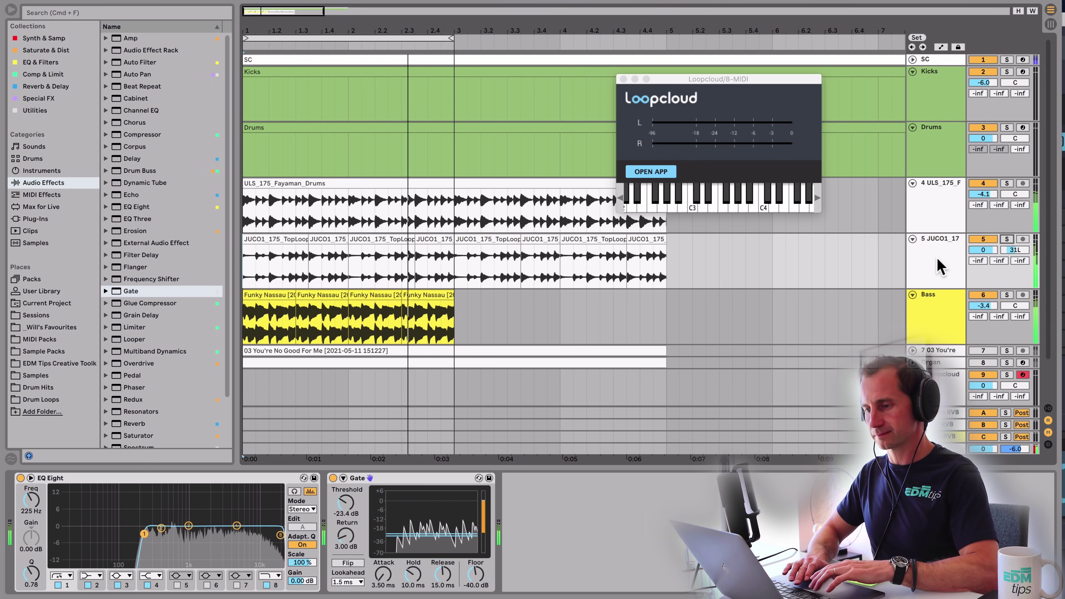
key("super+space")
key("super+s")
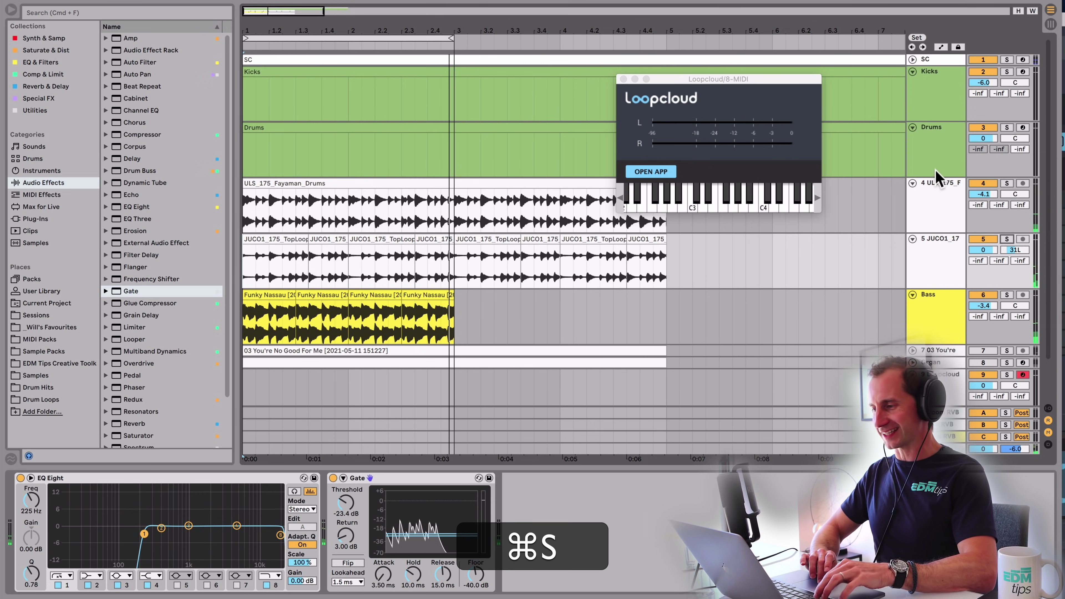
- Select the Kicks track and browse to the Kicks folder inside the EDM Tips Creative Toolkit's Drums samples
left_click(936, 172)
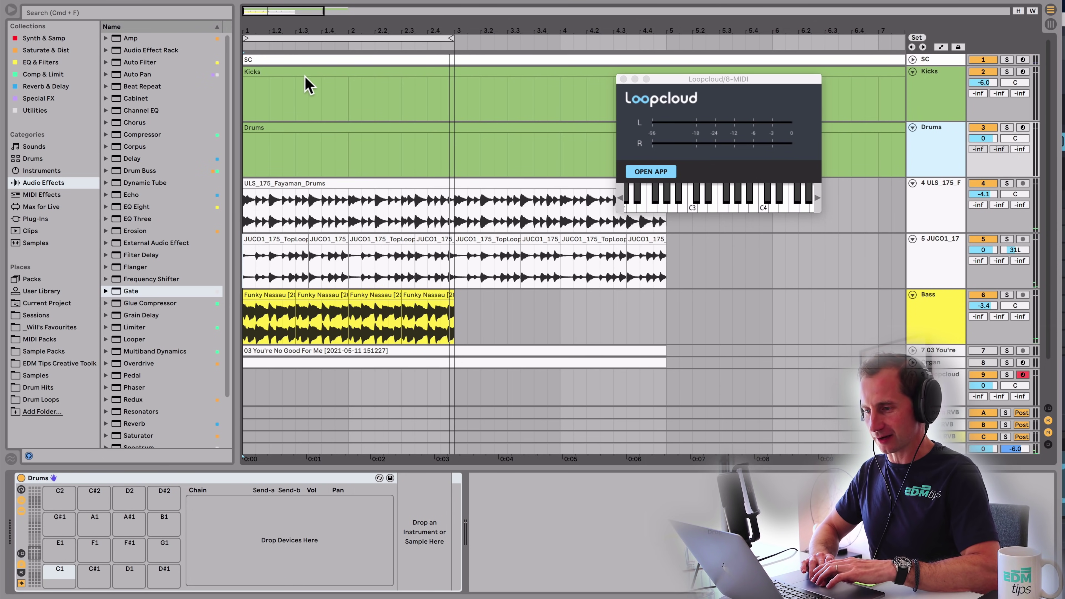
left_click(834, 119)
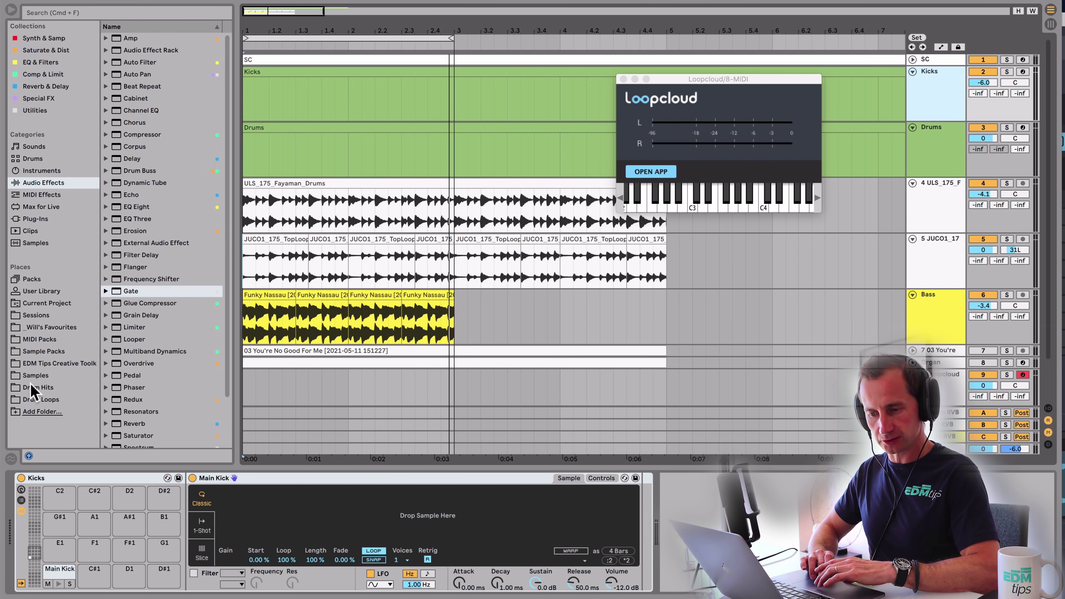
left_click(42, 387)
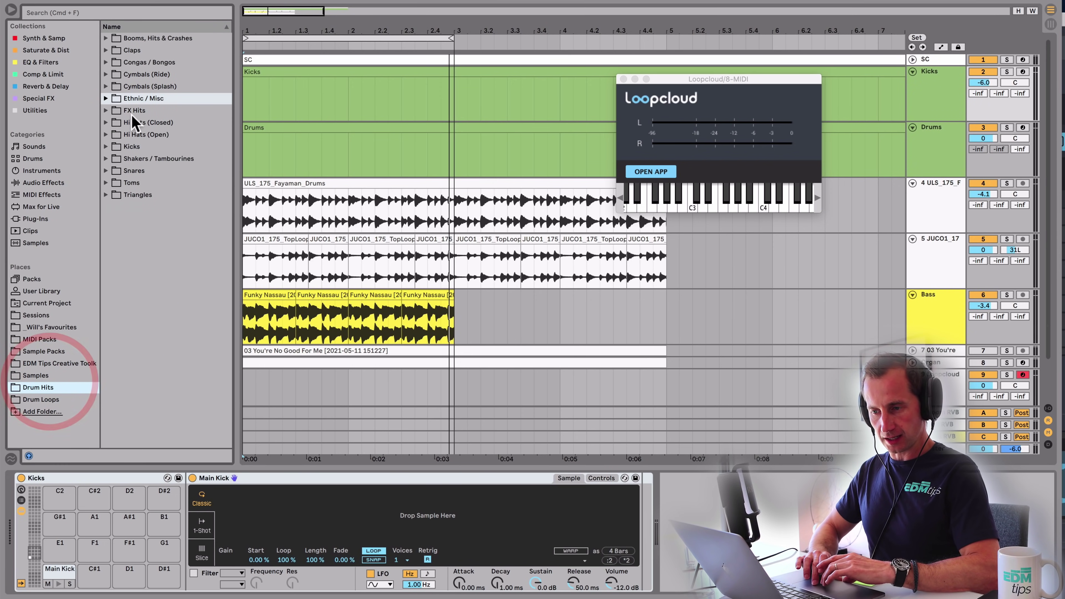
left_click(61, 363)
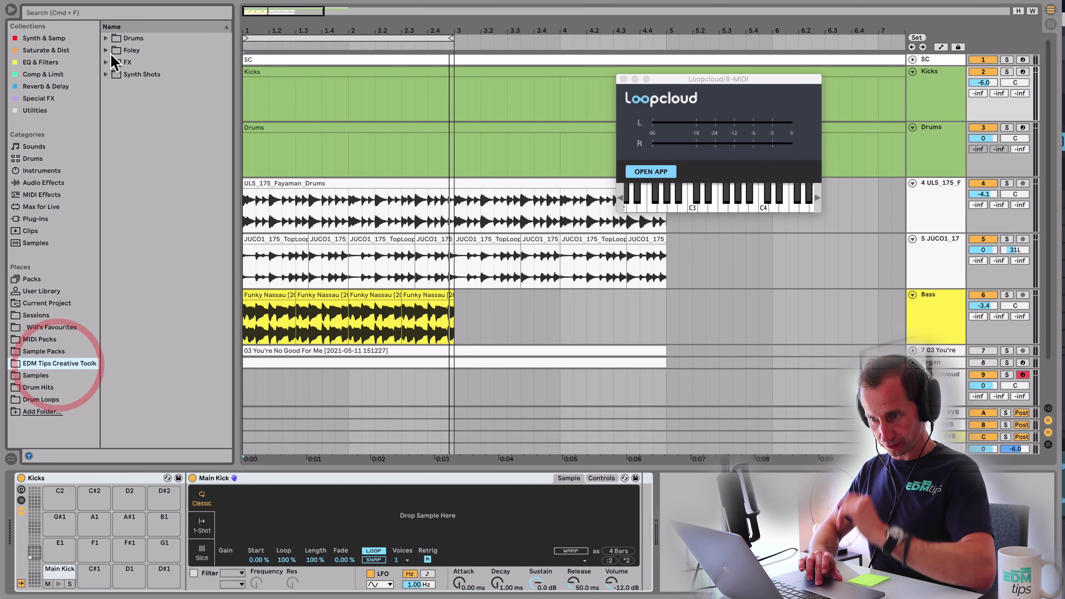
left_click(107, 39)
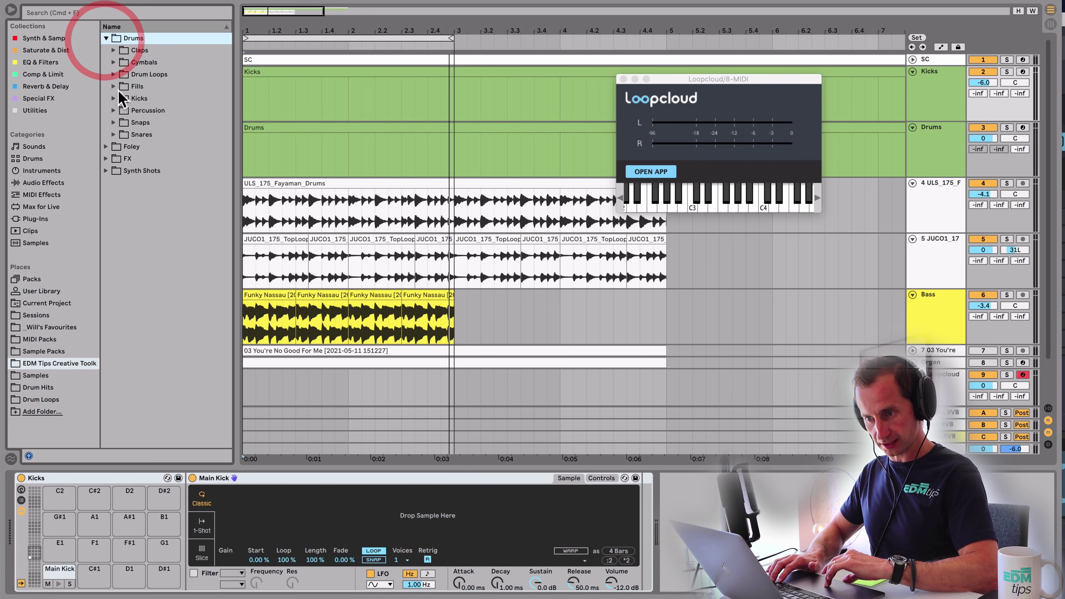
left_click(136, 99)
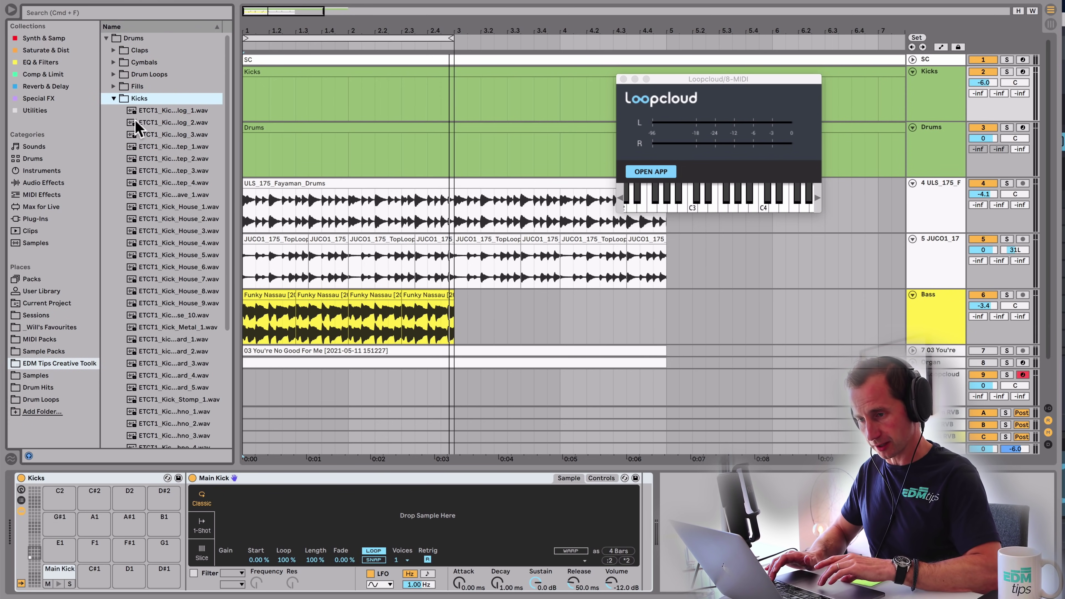
- Audition the first few kick samples and load ETCT1_Kic...tep_1.wav into the Main Kick sampler
key("Down")
key("Down")
key("Down")
key("Up")
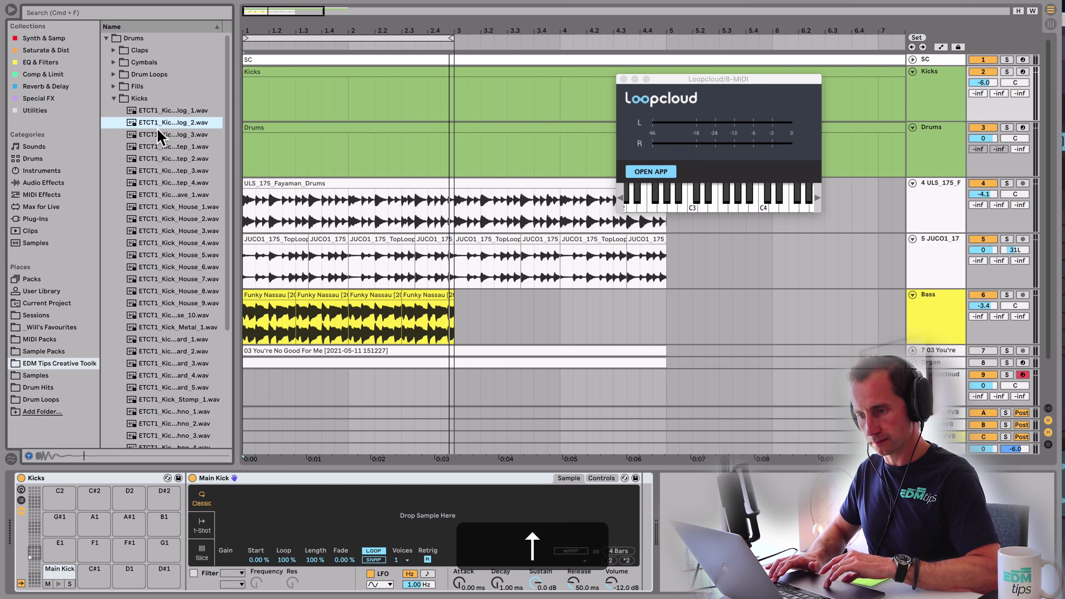
key("Up")
key("Down")
key("Down")
key("Down")
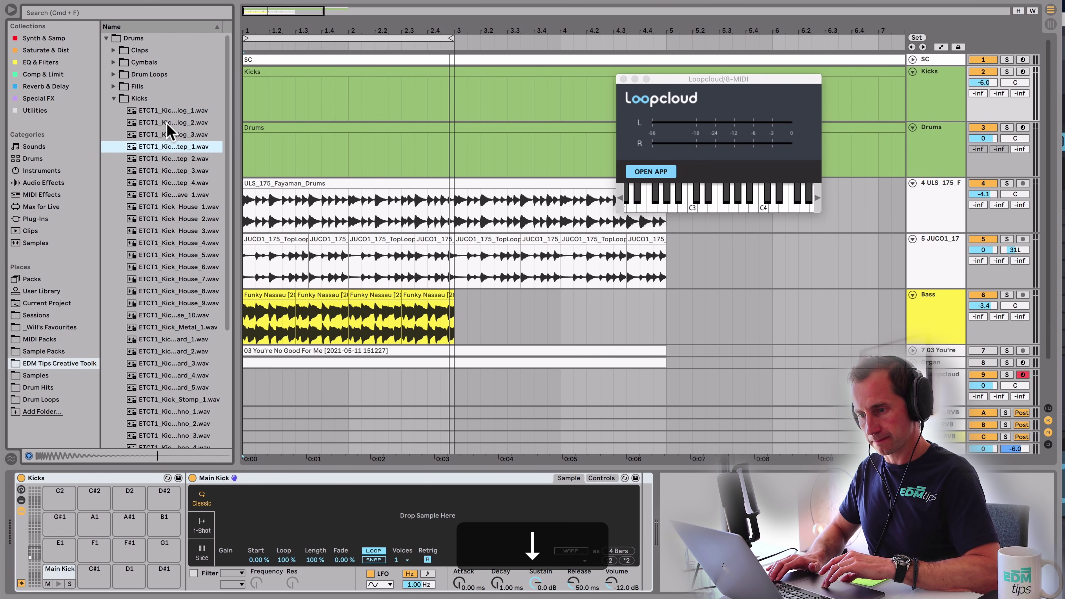
key("Up")
key("Down")
key("Down")
key("Up")
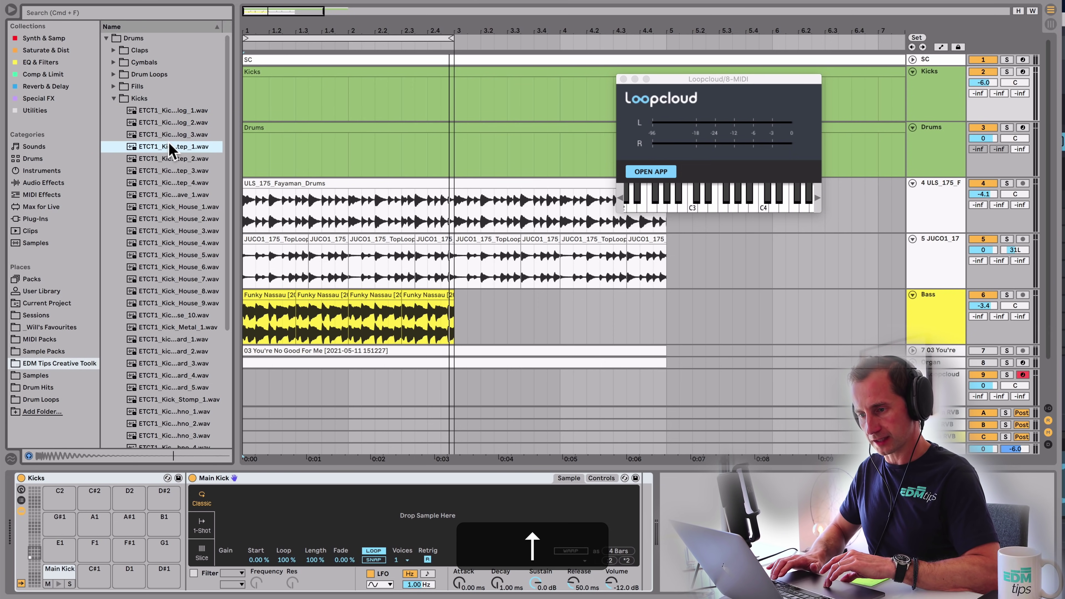
left_click_drag(172, 151, 296, 508)
left_click_drag(351, 530, 352, 526)
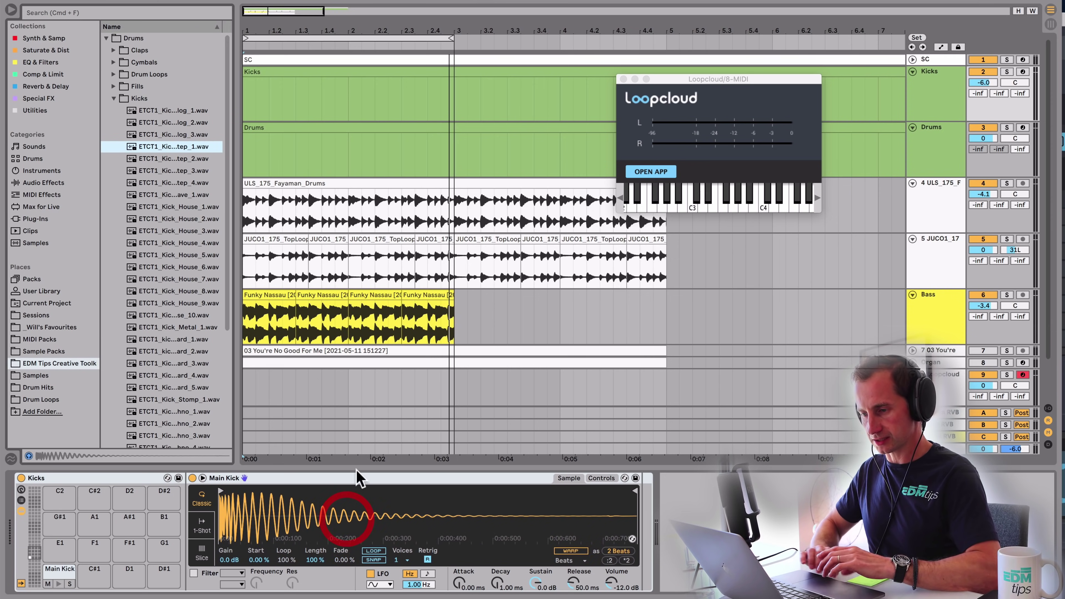
- Open the Kicks MIDI clip and add a one-beat Main Kick note at the start of bar 1
double_click(266, 72)
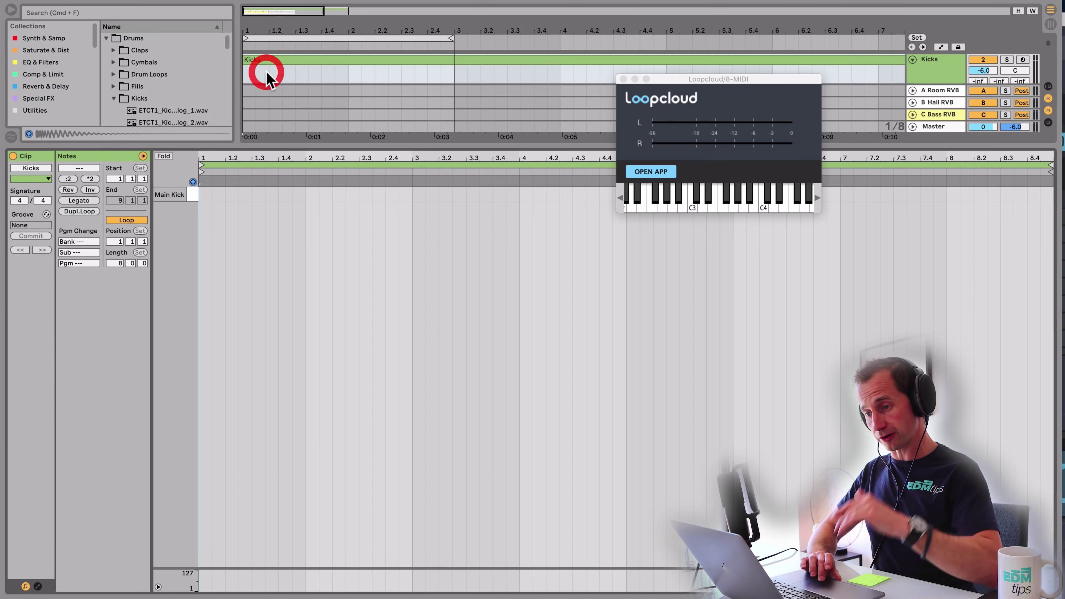
left_click(202, 197)
key("shift+Tab")
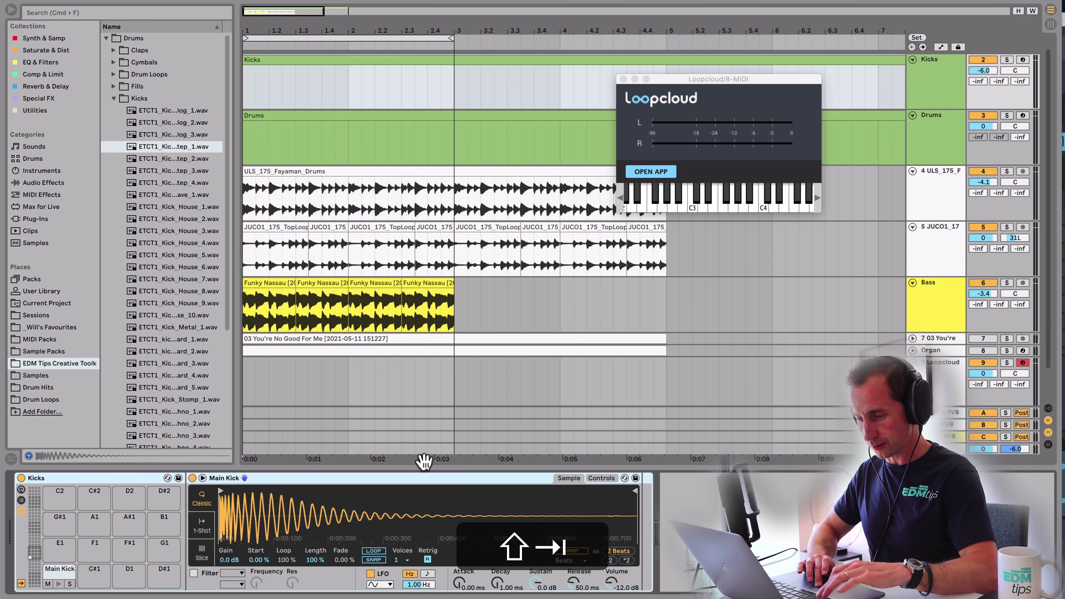
left_click(202, 507)
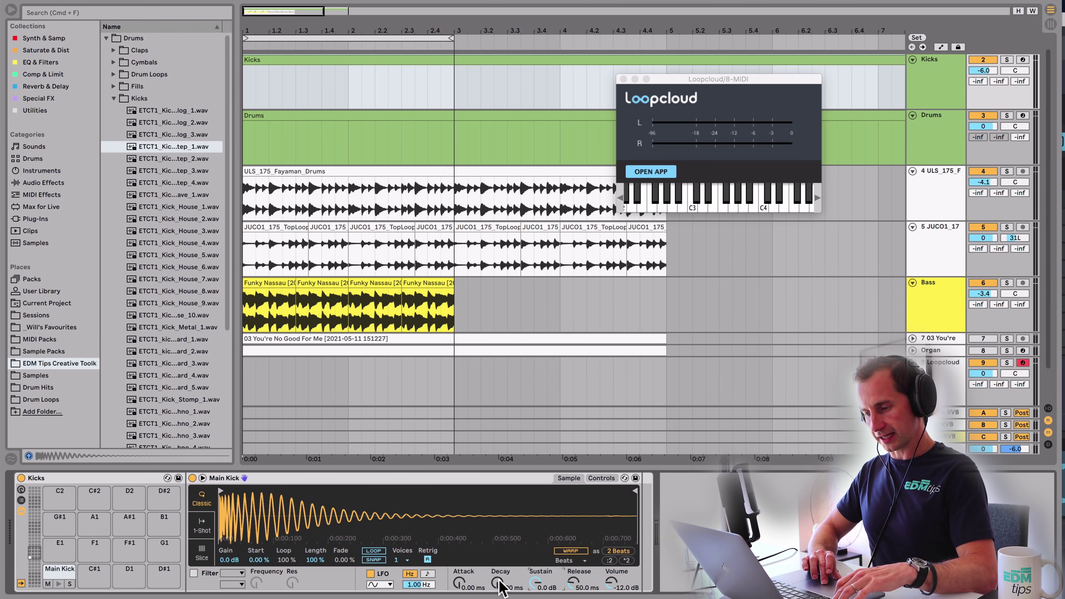
key("shift")
double_click(279, 62)
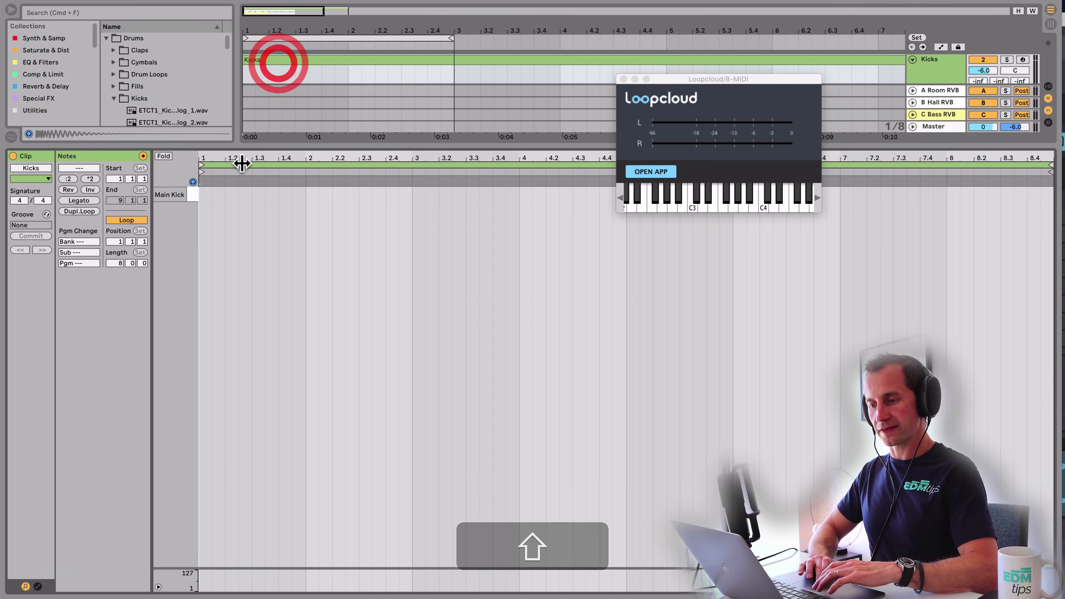
double_click(207, 195)
mouse_move(210, 194)
left_mouse_down()
mouse_move(294, 194)
mouse_move(228, 195)
left_mouse_up()
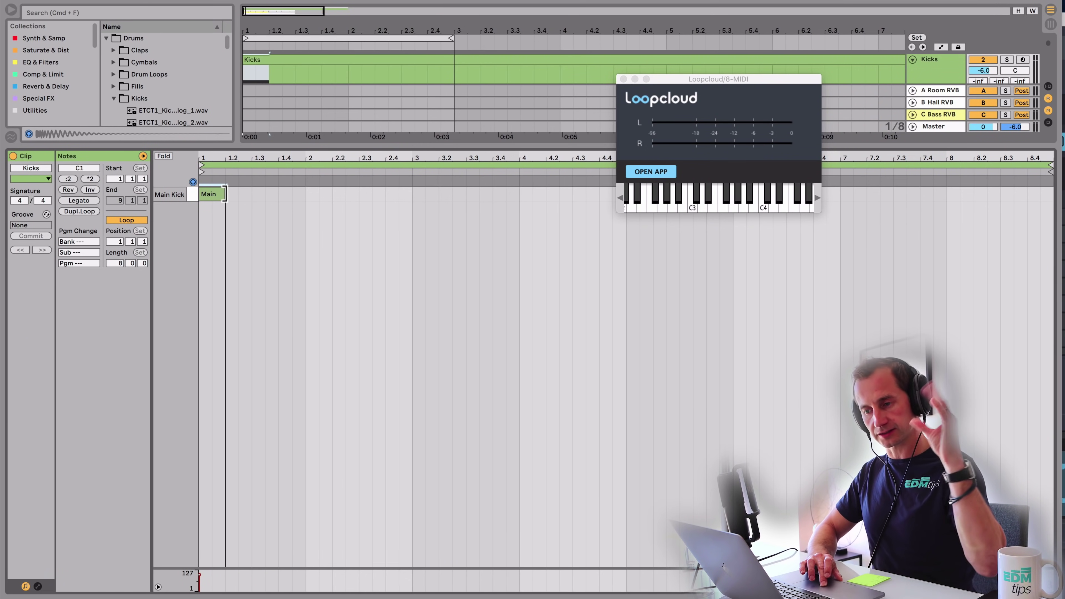
key("space")
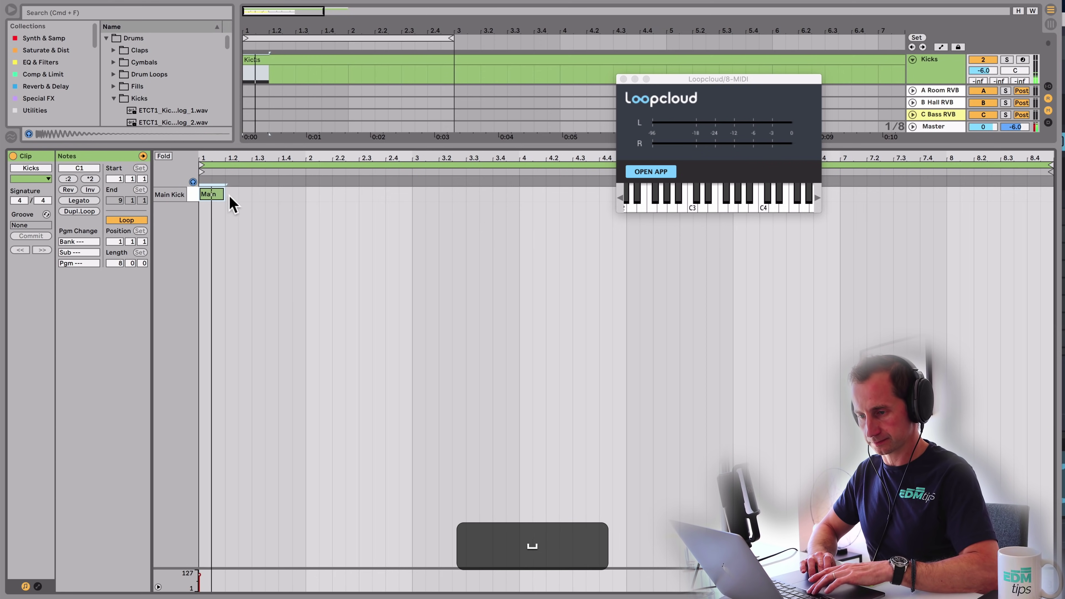
- During playback, add a one-beat Main Kick note at 1.2 and an eighth note at 1.3.3
left_click_drag(250, 160, 268, 158)
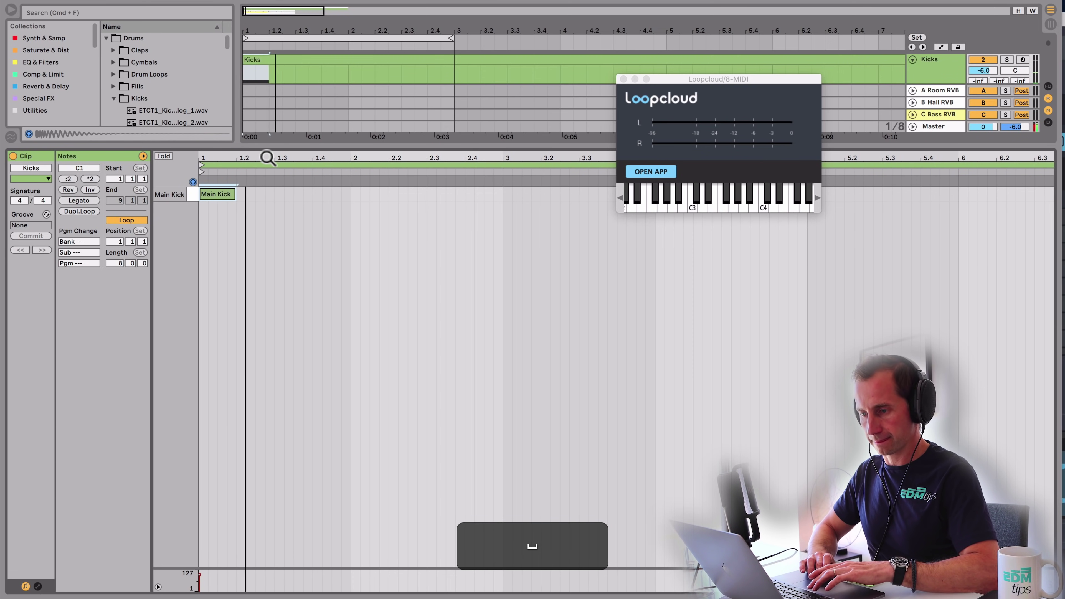
double_click(241, 195)
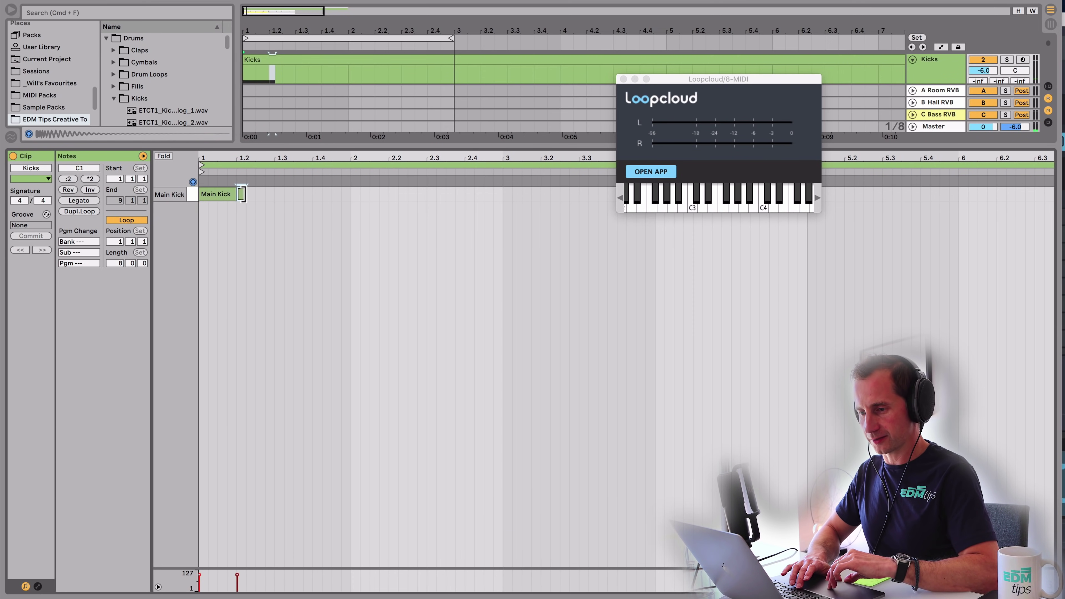
key("space")
left_click_drag(245, 195, 311, 194)
left_click(270, 192)
double_click(297, 193)
key("space")
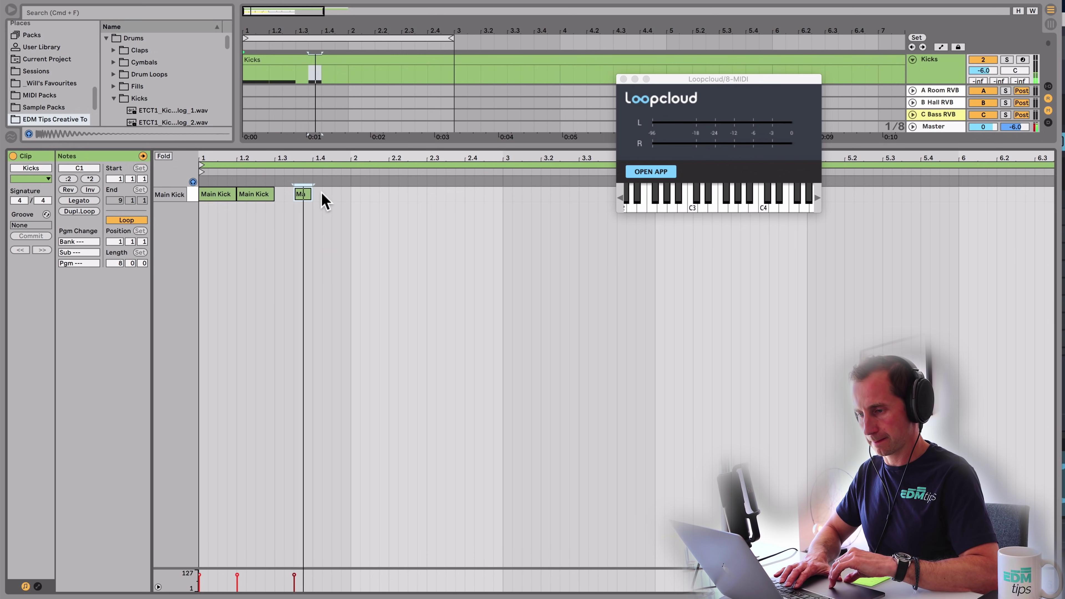
- Add two sixteenth Main Kick notes at 1.4.2 and 1.4.4 and listen to the pattern
key("space")
double_click(327, 194)
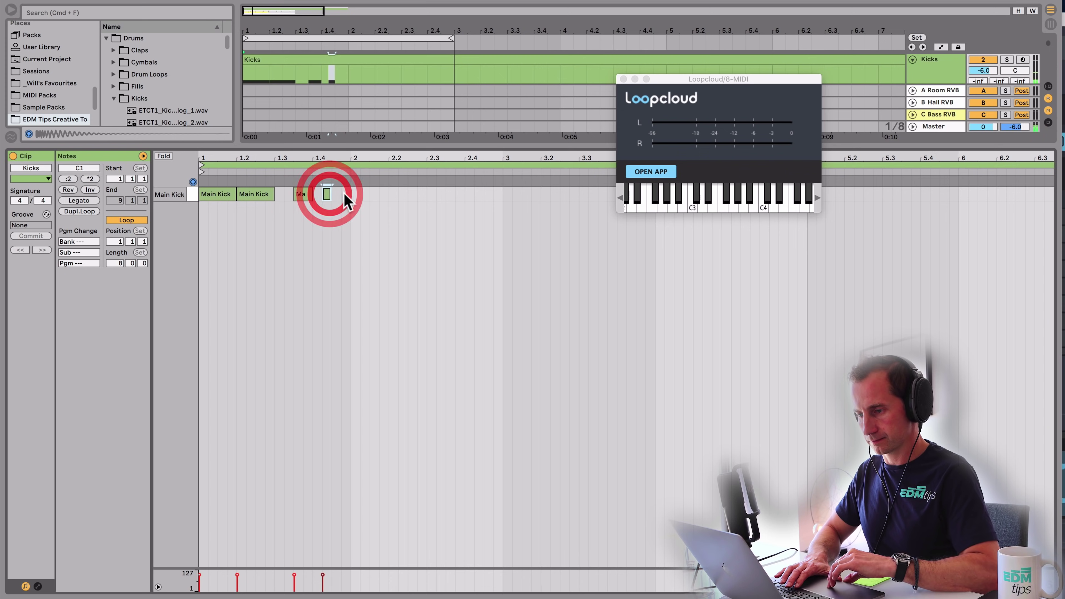
double_click(346, 194)
key("space")
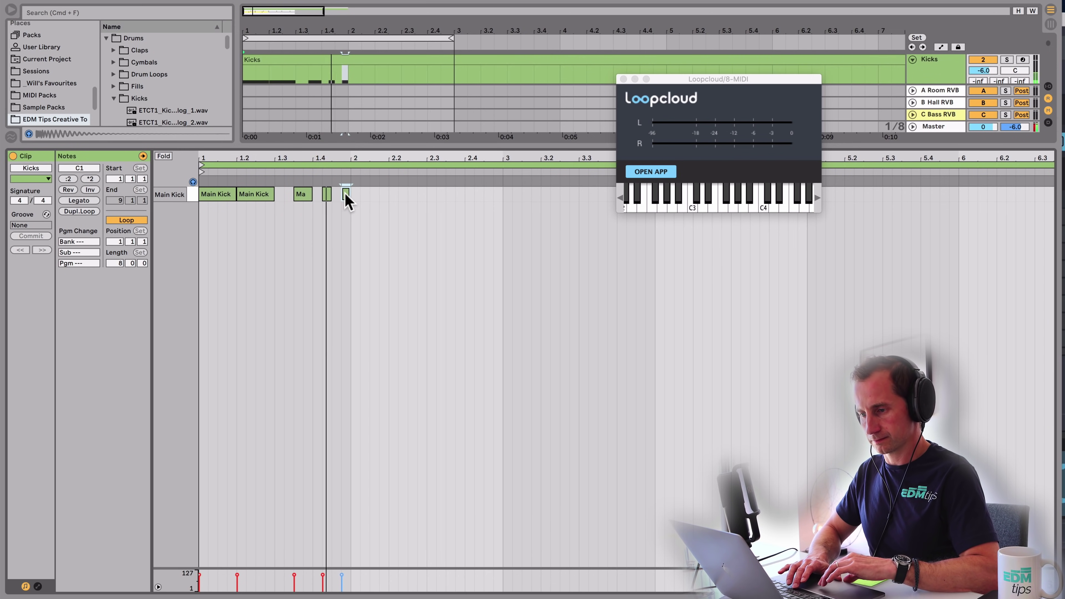
key("space")
- Duplicate the bar 1 kick pattern into bar 2 and solo the Kicks track to listen to it
left_click_drag(348, 195, 196, 197)
key("super+d")
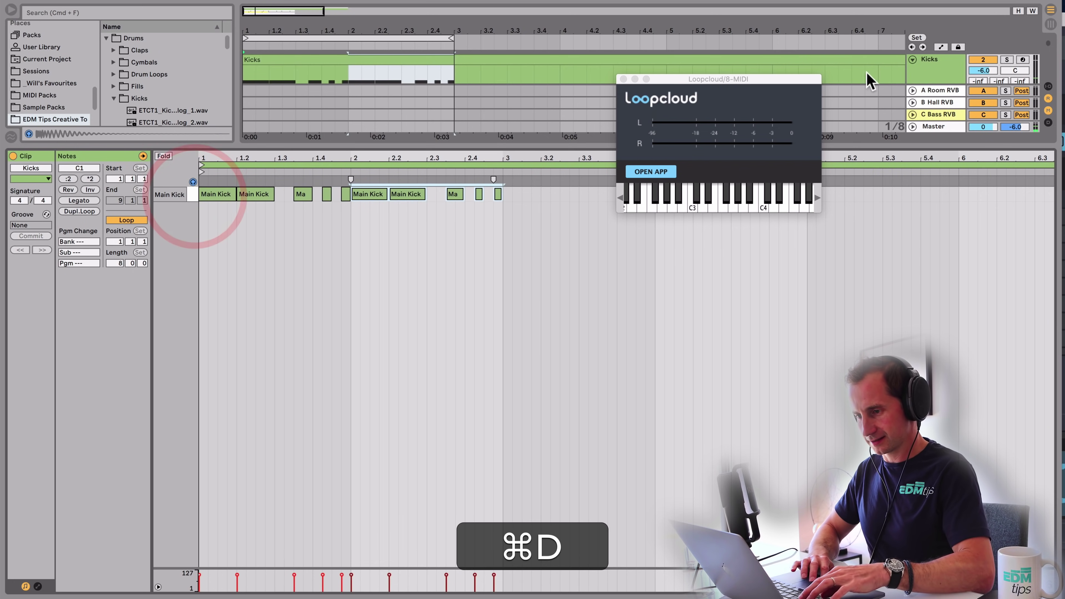
left_click(1007, 60)
key("space")
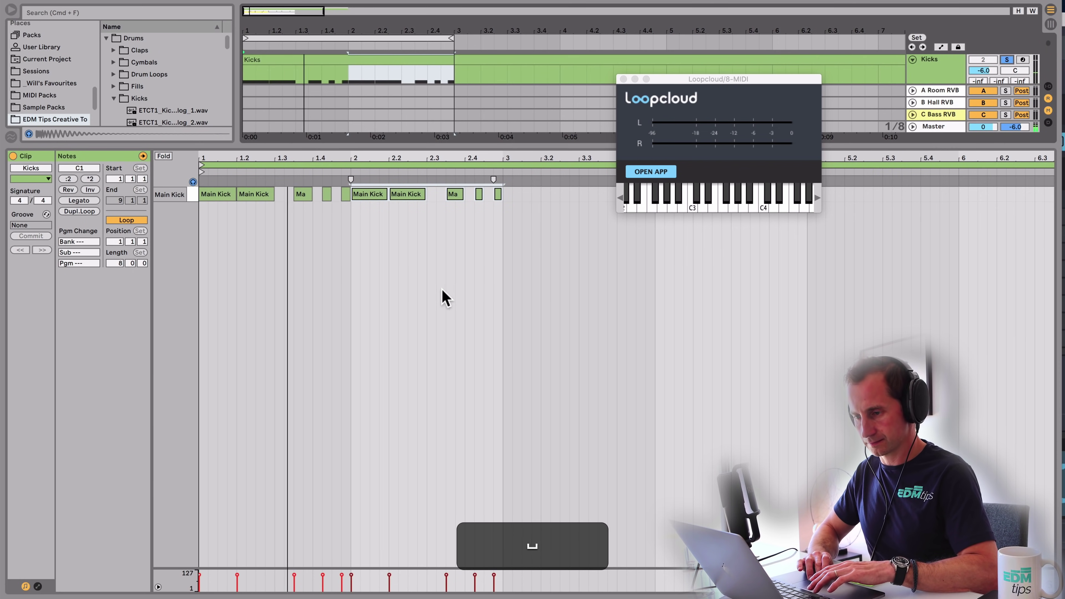
key("shift+Tab")
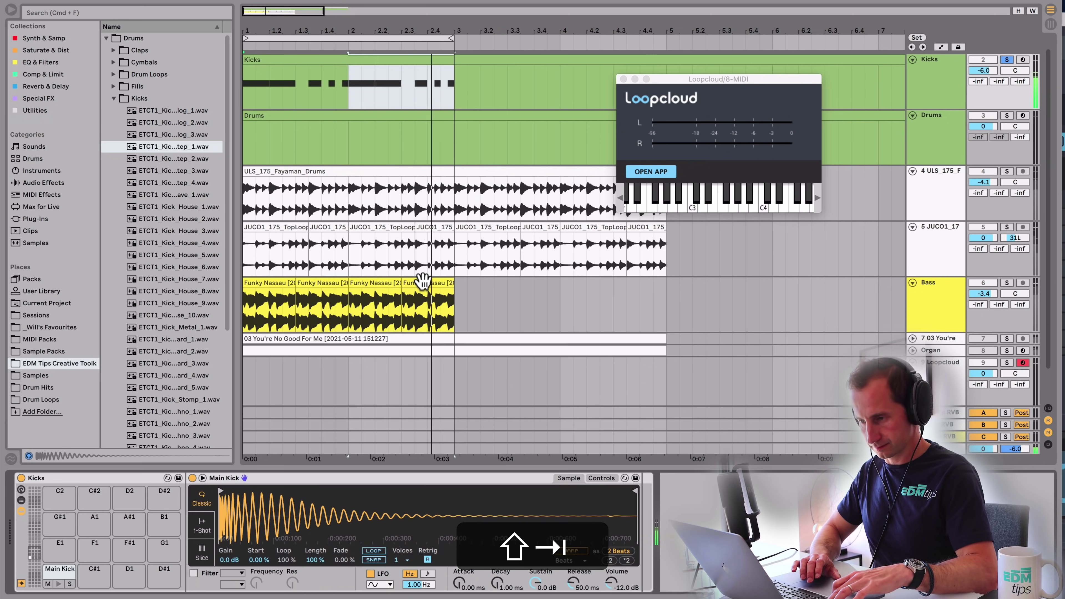
key("space")
- Add Drum Buss from the Saturate & Dist collection after the Main Kick sampler on the Kicks track
left_click(949, 86)
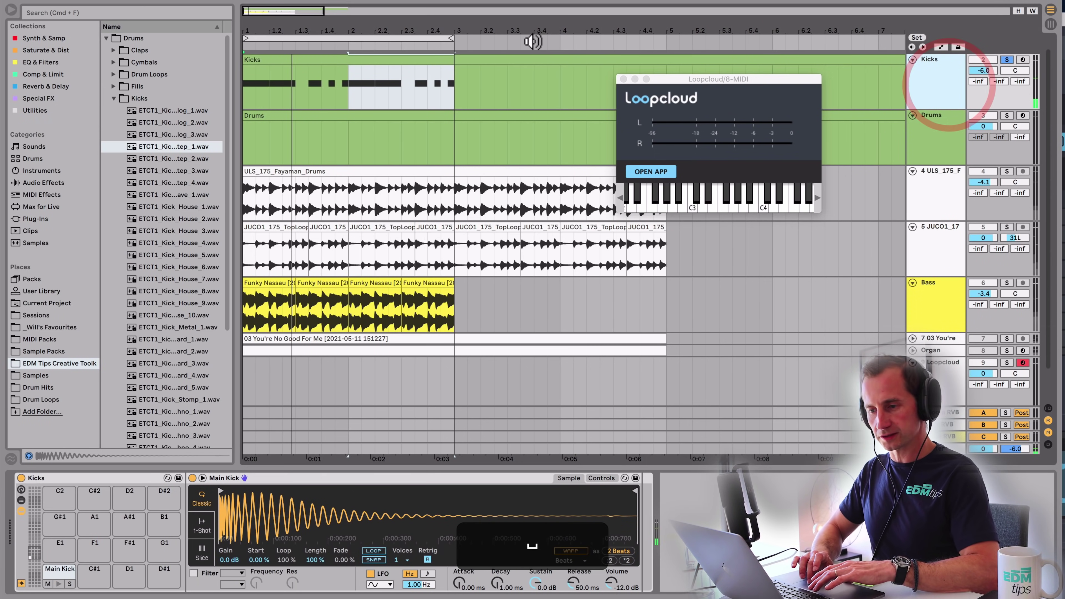
left_click(106, 37)
left_click(60, 51)
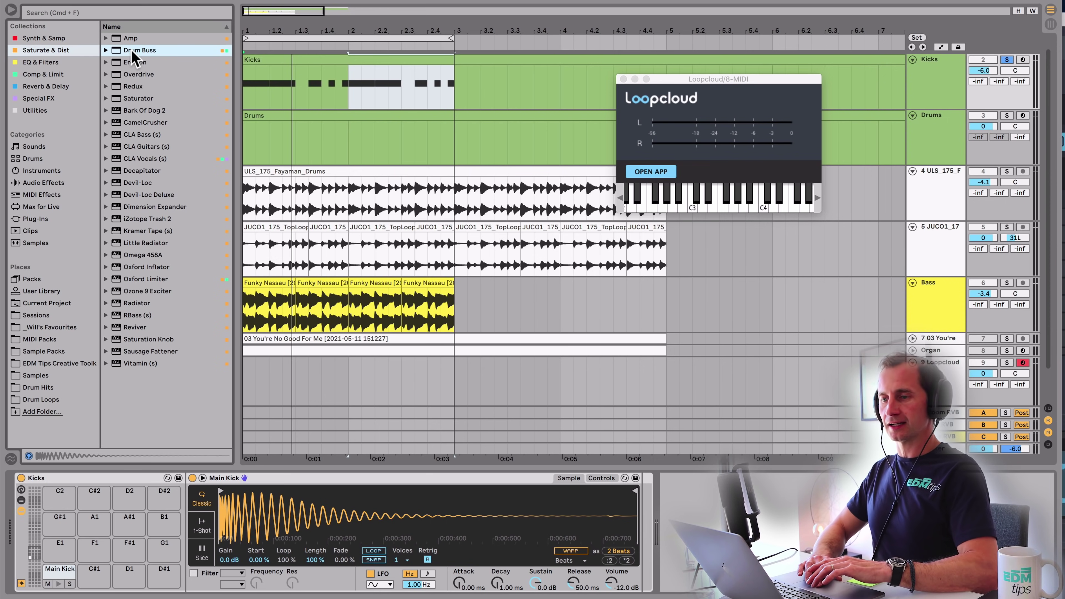
left_click_drag(140, 50, 734, 511)
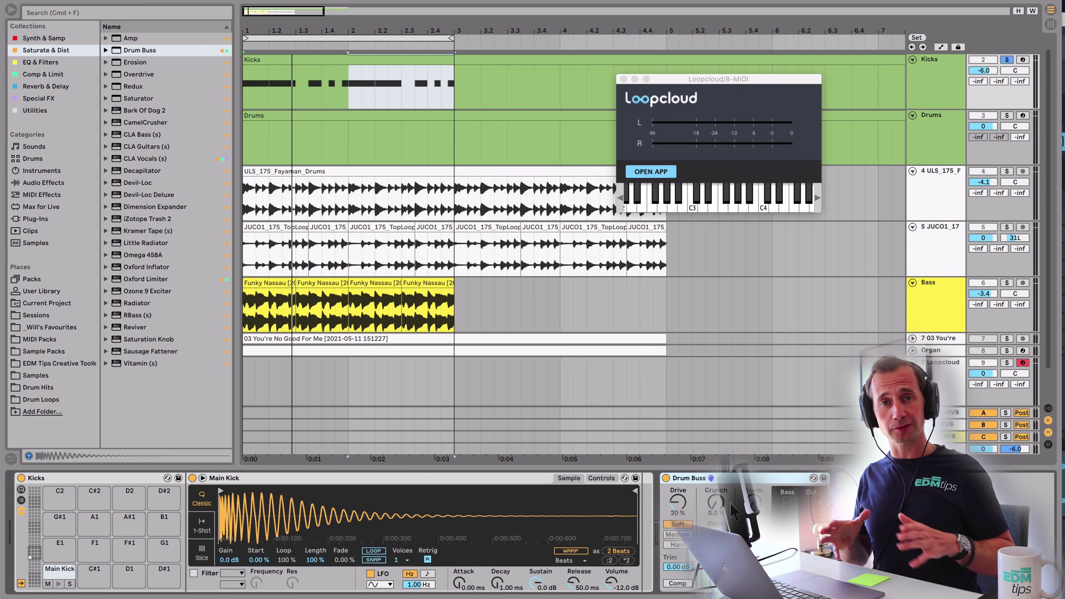
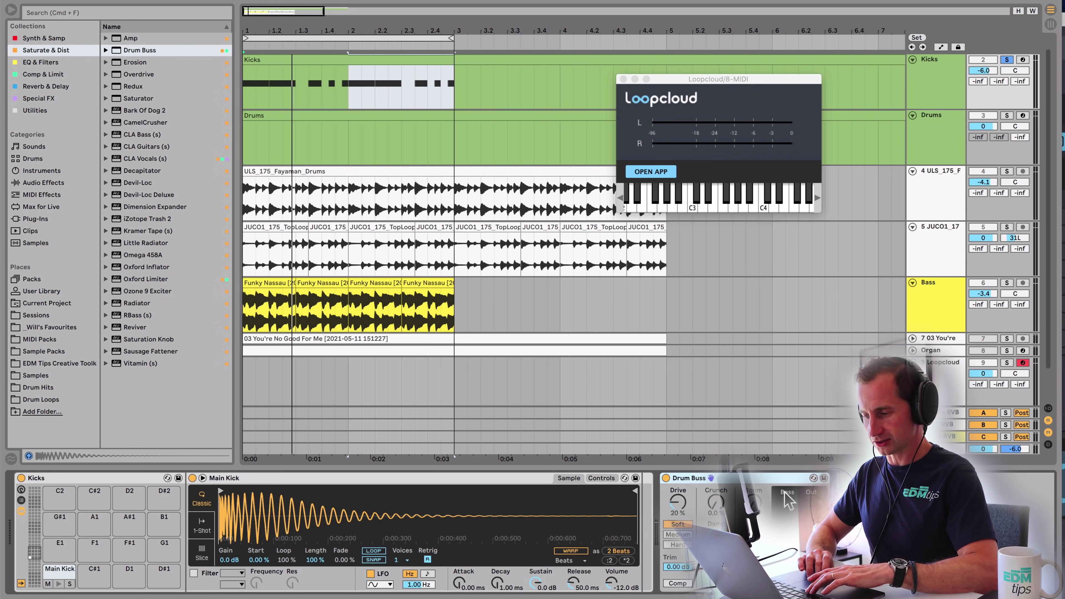
- Unsolo the Kicks track during playback and listen to the processed kick together with the other tracks
key("space")
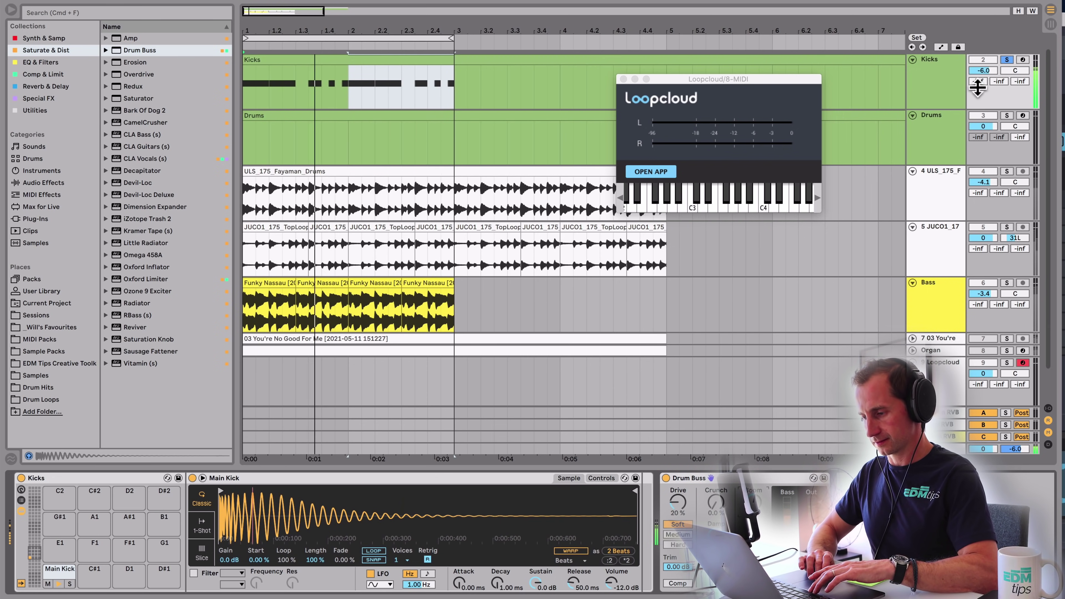
left_click(1007, 60)
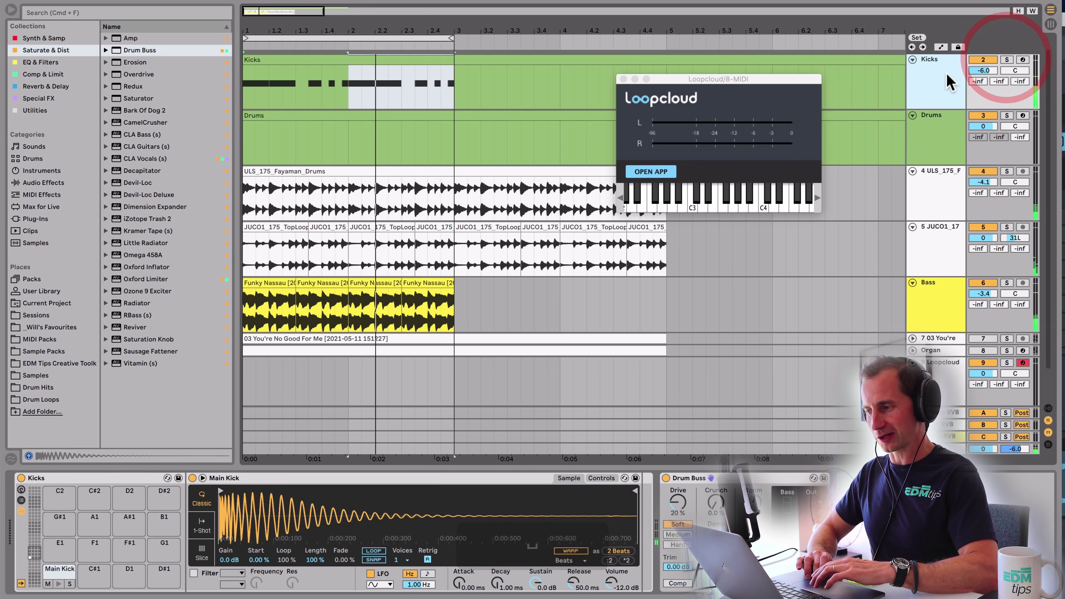
key("space")
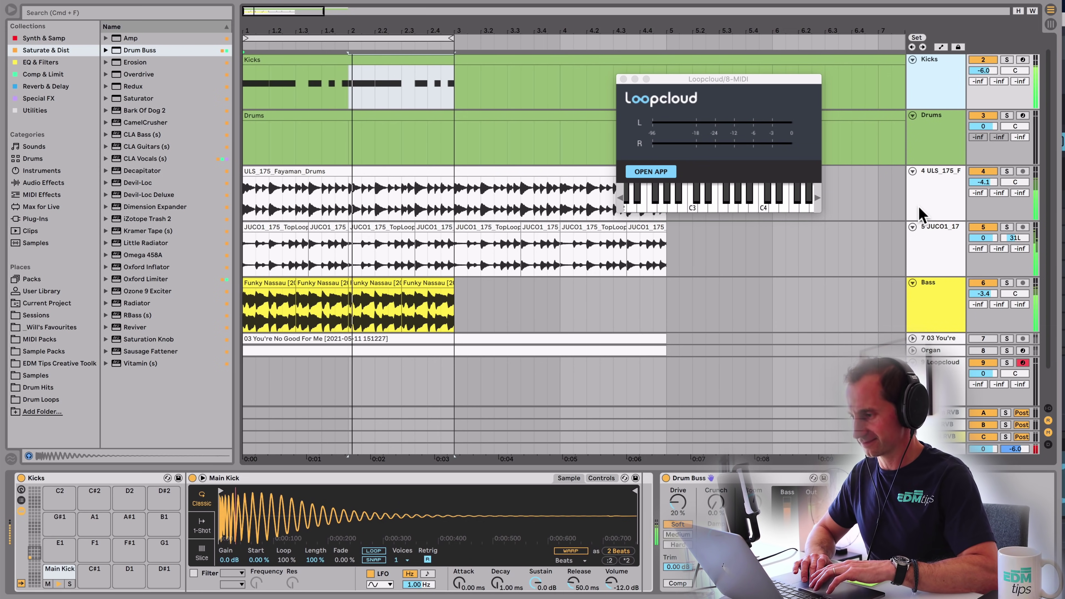
- Insert a new audio track below the JUCO1_175 top loop track and place the insert point at bar 1
left_click(944, 255)
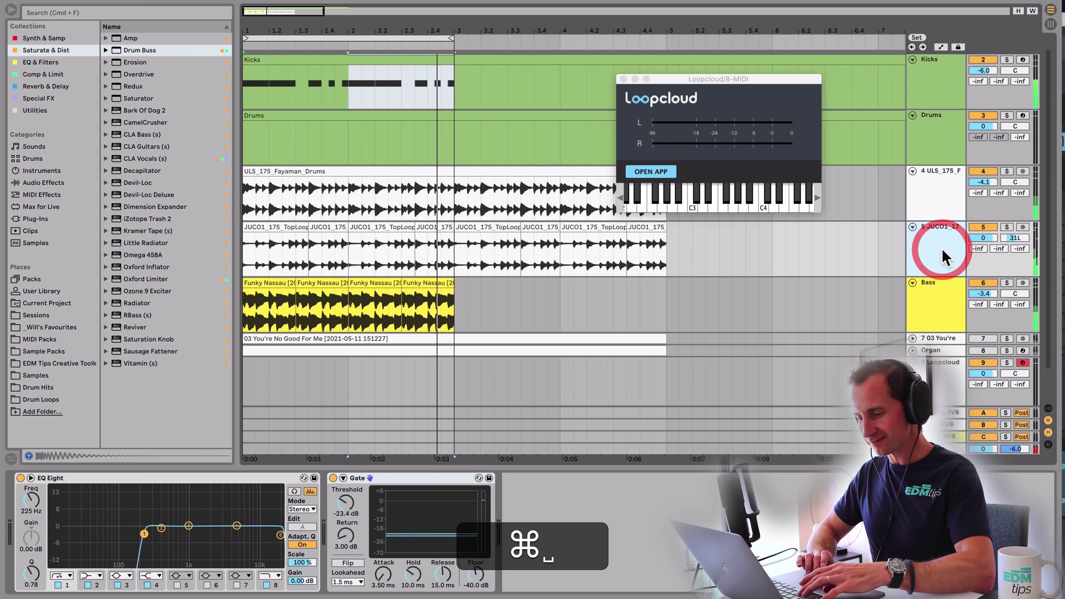
key("super+t")
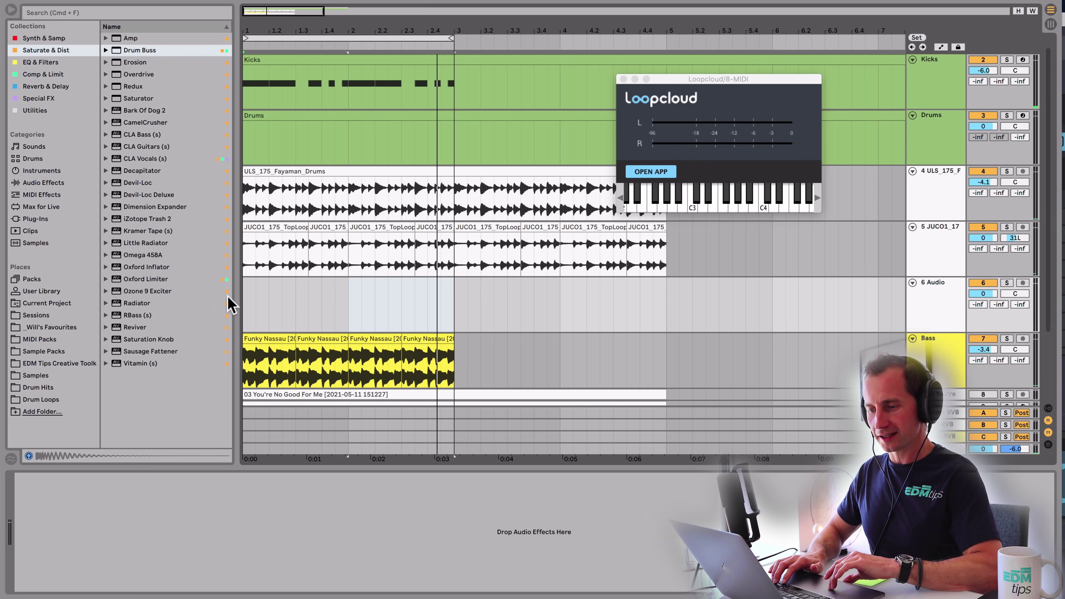
left_click(245, 302)
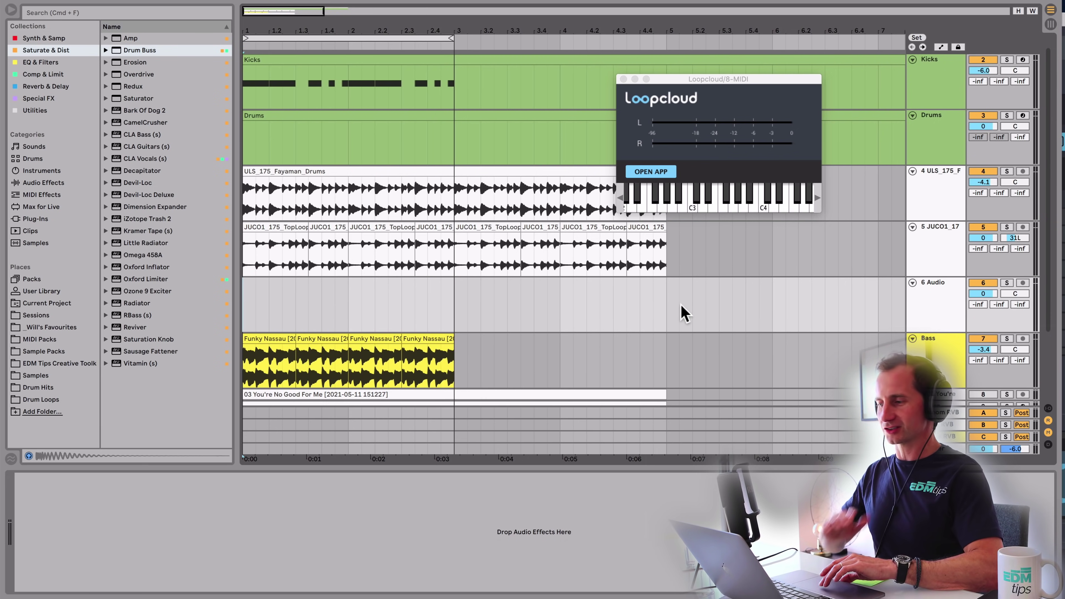
- Switch to the Loopcloud app with its jungle drum loop search results
key("alt+space")
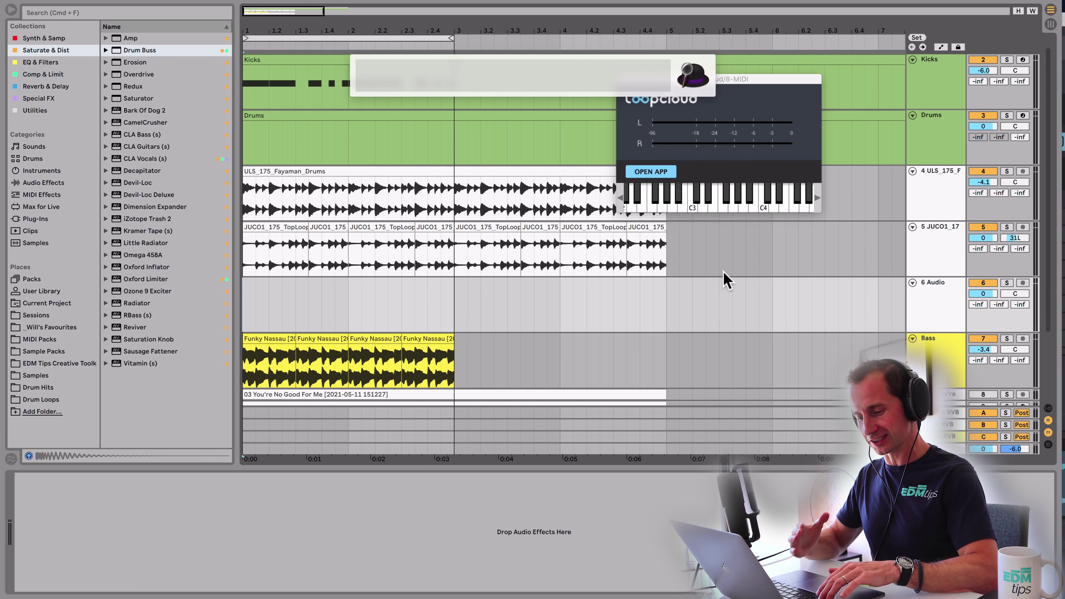
type("loop")
key("Return")
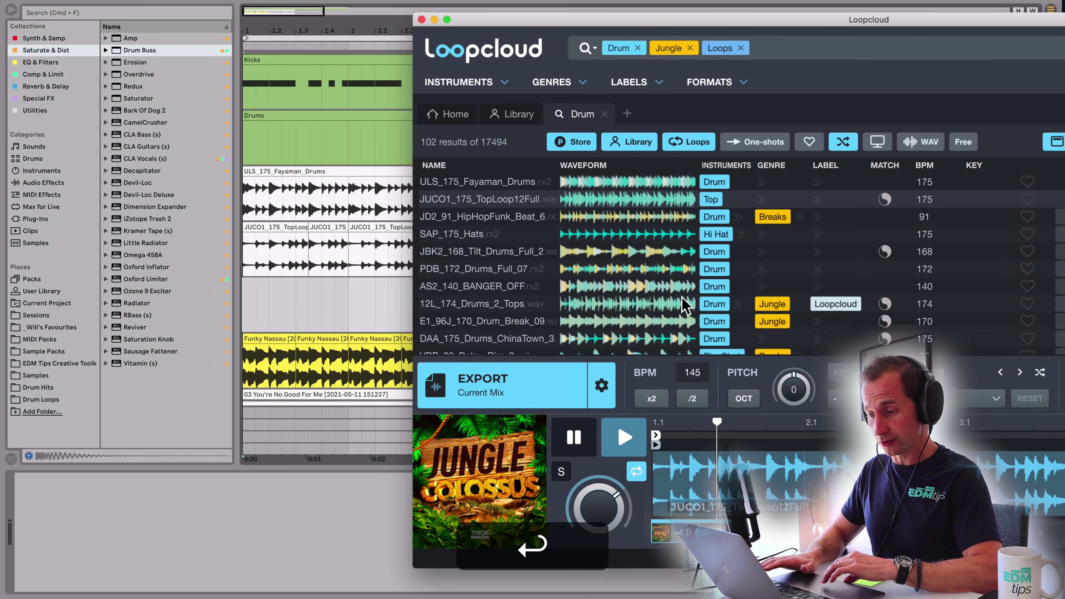
left_click(242, 302)
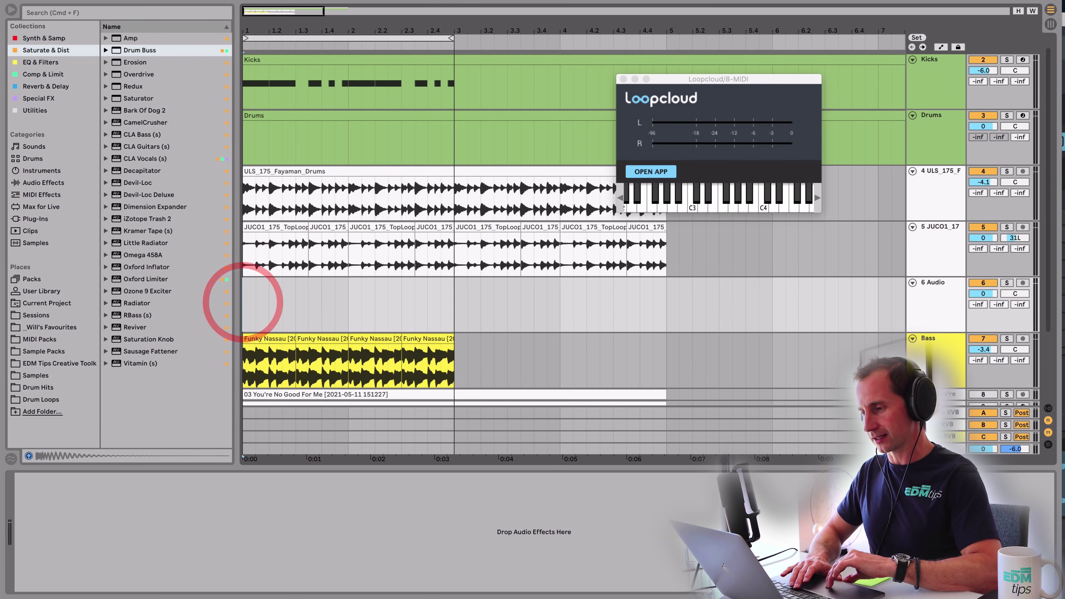
left_click(650, 172)
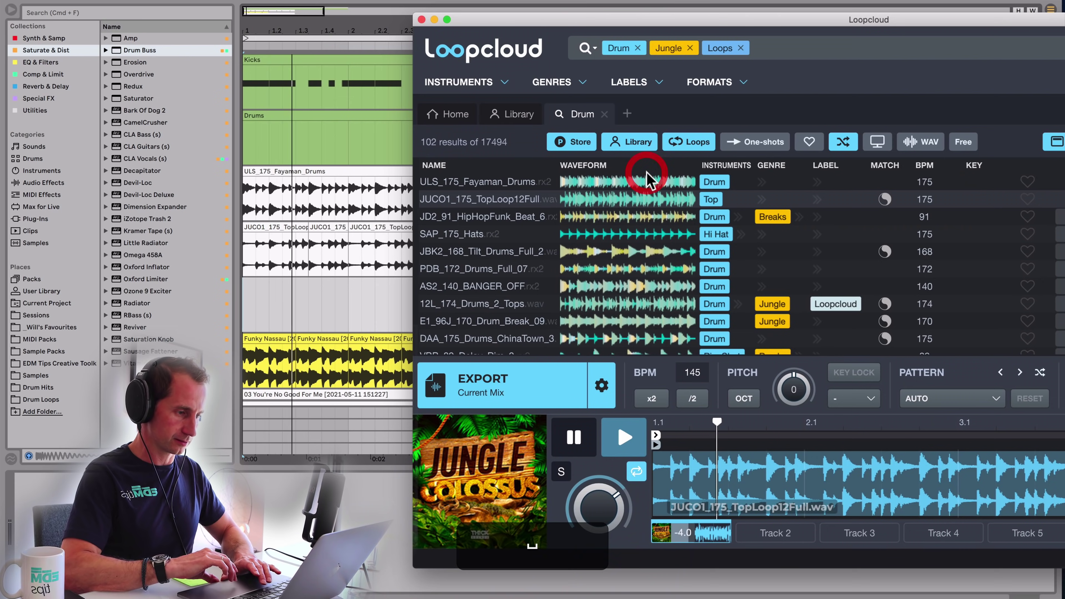
- Audition the jungle drum loops from JD2_91_HipHopFunk_Beat_6 to 12L_174_Drums_2_Tops and return to AS2_140_BANGER_OFF
left_click(435, 218)
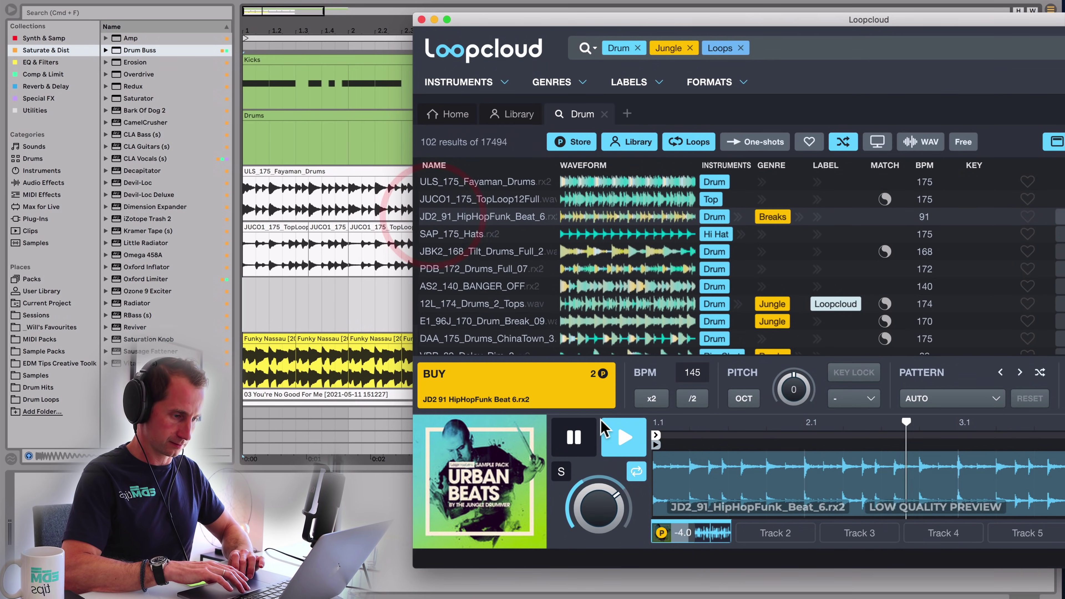
left_click(620, 438)
left_click(440, 234)
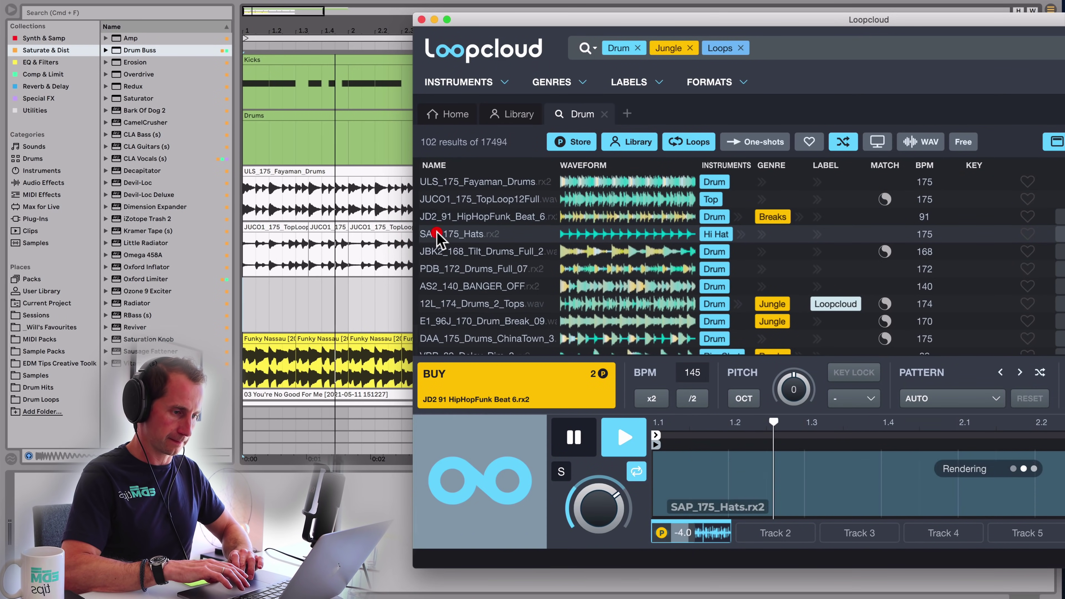
left_click(445, 252)
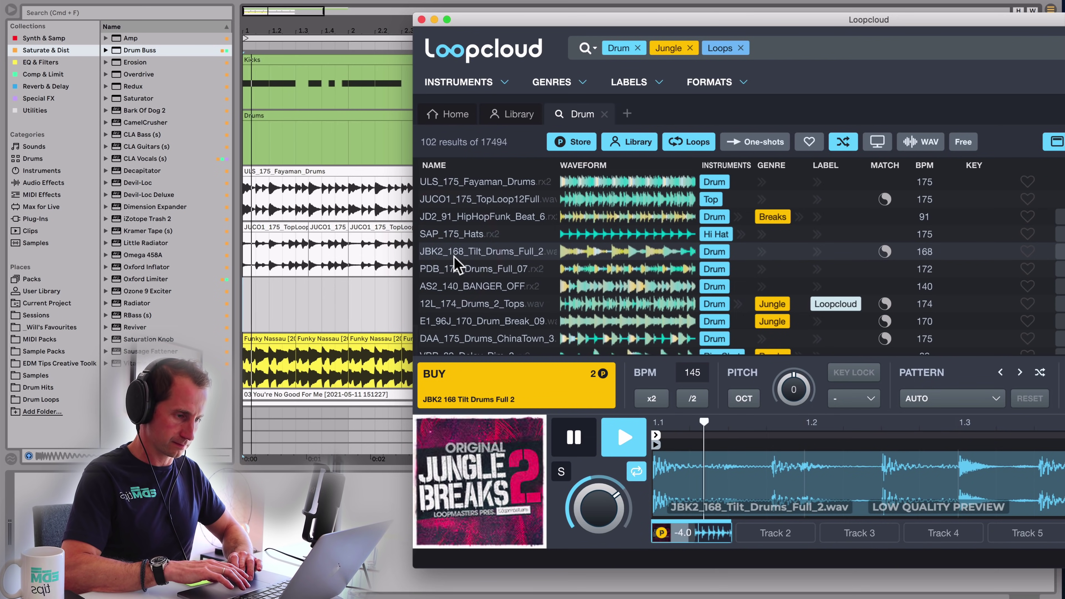
left_click(456, 269)
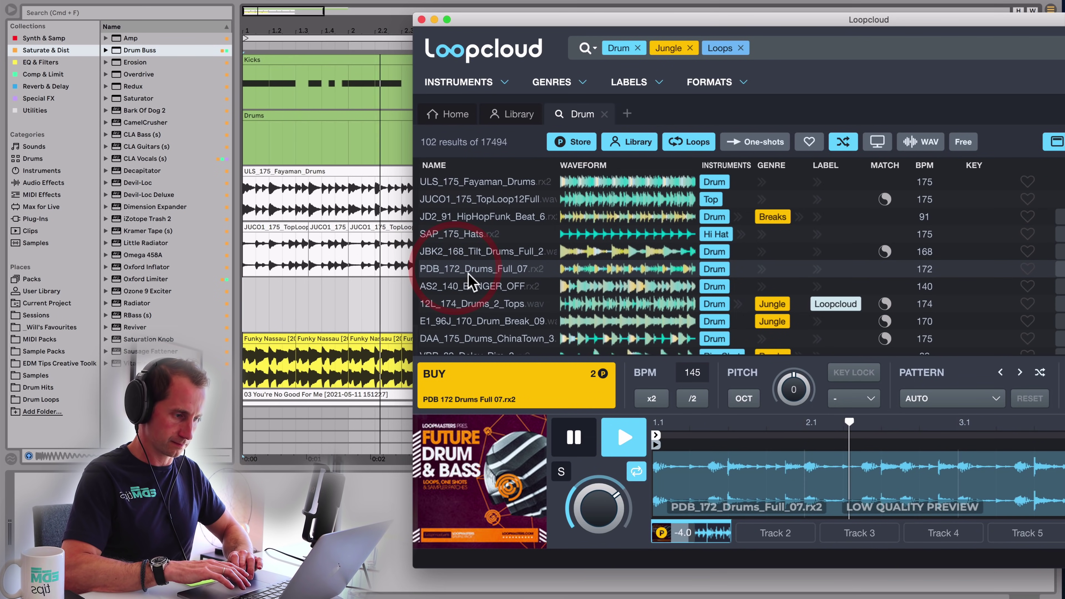
left_click(489, 286)
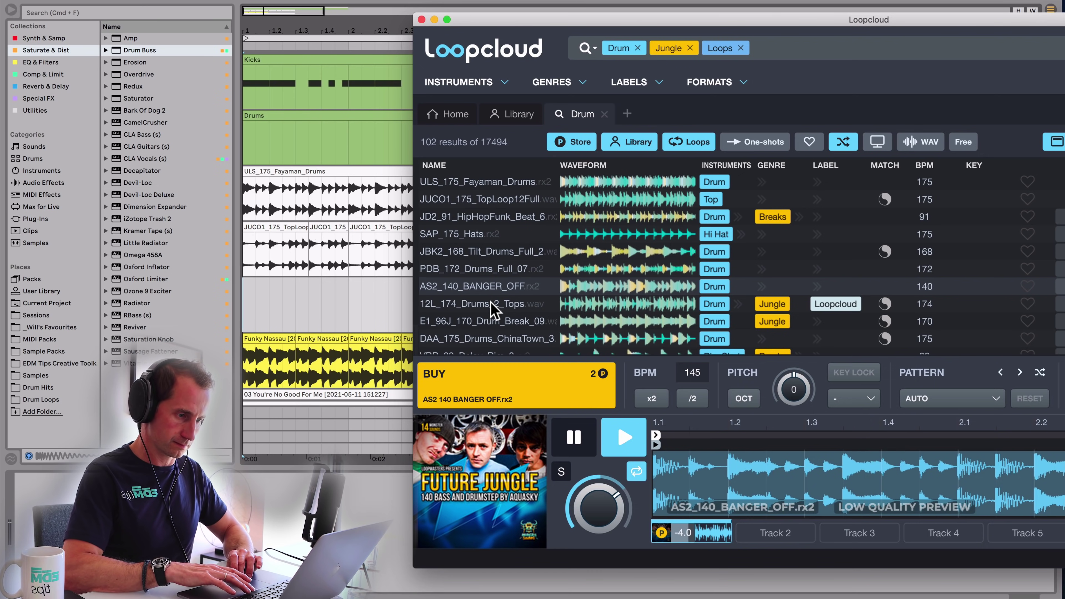
left_click(491, 302)
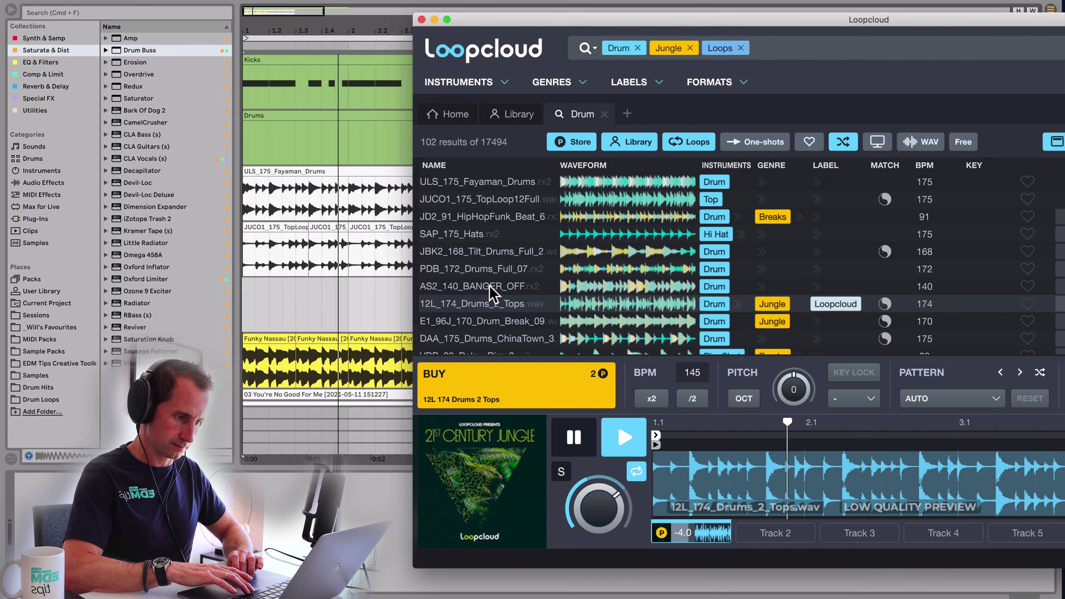
left_click(490, 286)
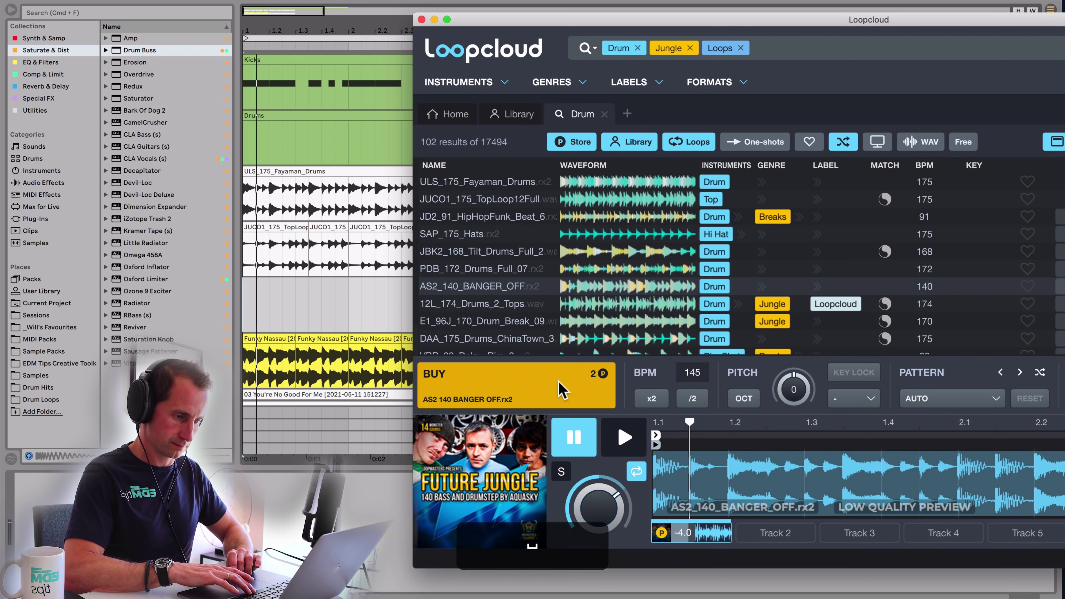
- Buy the AS2_140_BANGER_OFF loop, export it to bar 1 of the empty audio track and return to the arrangement
left_click(564, 388)
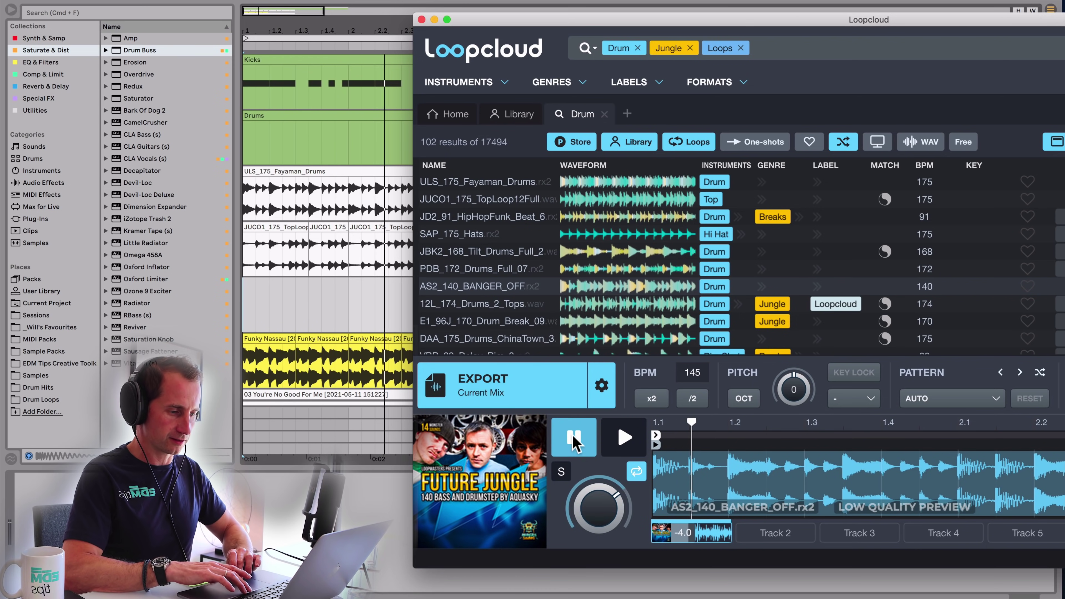
left_click_drag(470, 386, 292, 322)
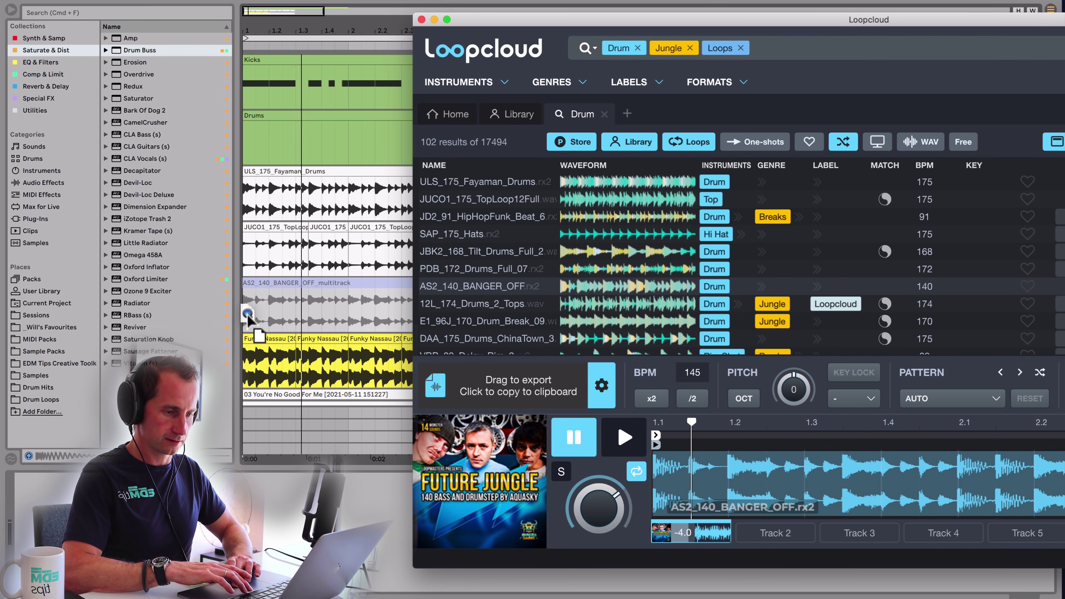
left_click_drag(249, 319, 250, 312)
left_click(422, 19)
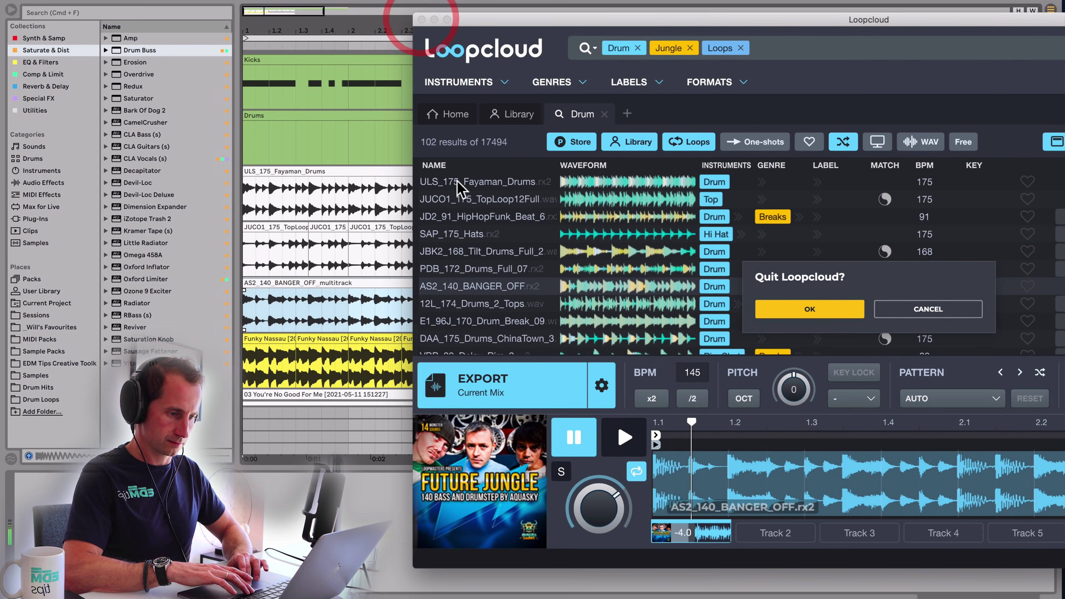
left_click(906, 306)
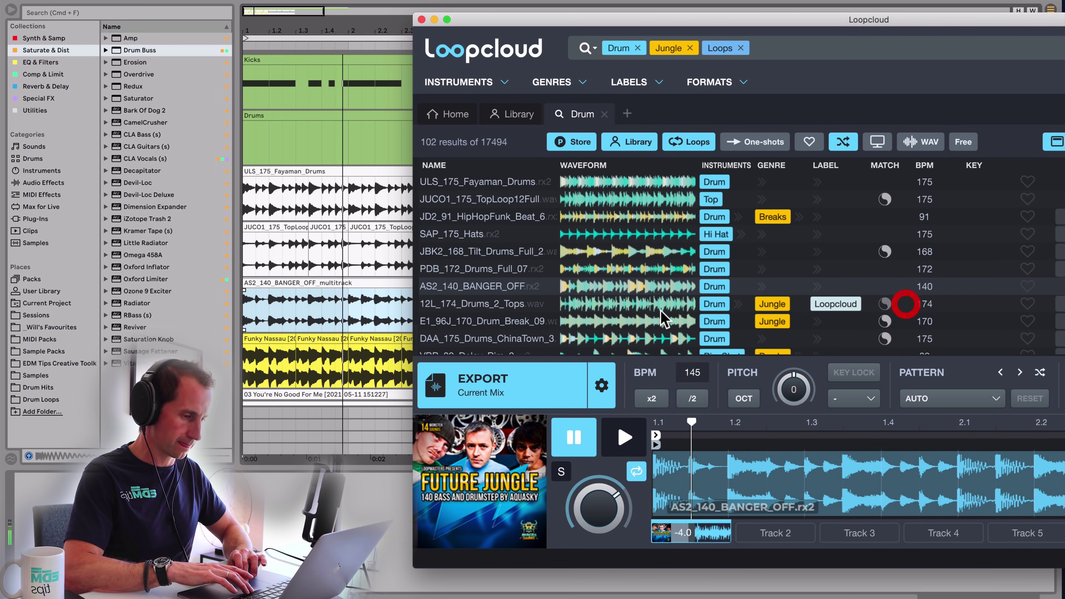
left_click(317, 298)
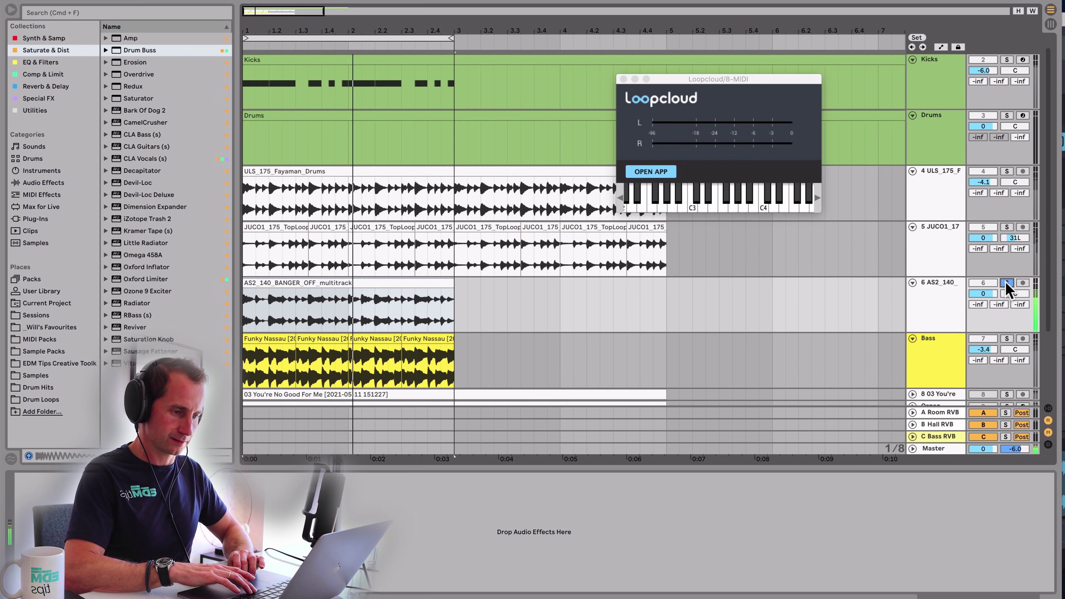
- Pan the AS2_140_BANGER_OFF track to 50R, set its volume to -8.8 dB during playback and save the set
key("space")
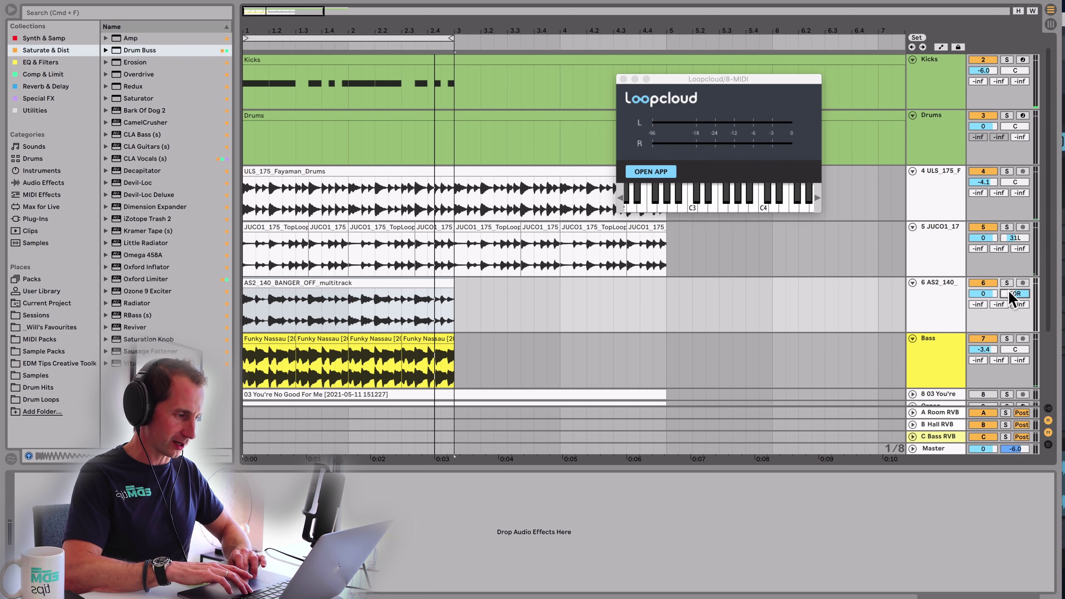
key("space")
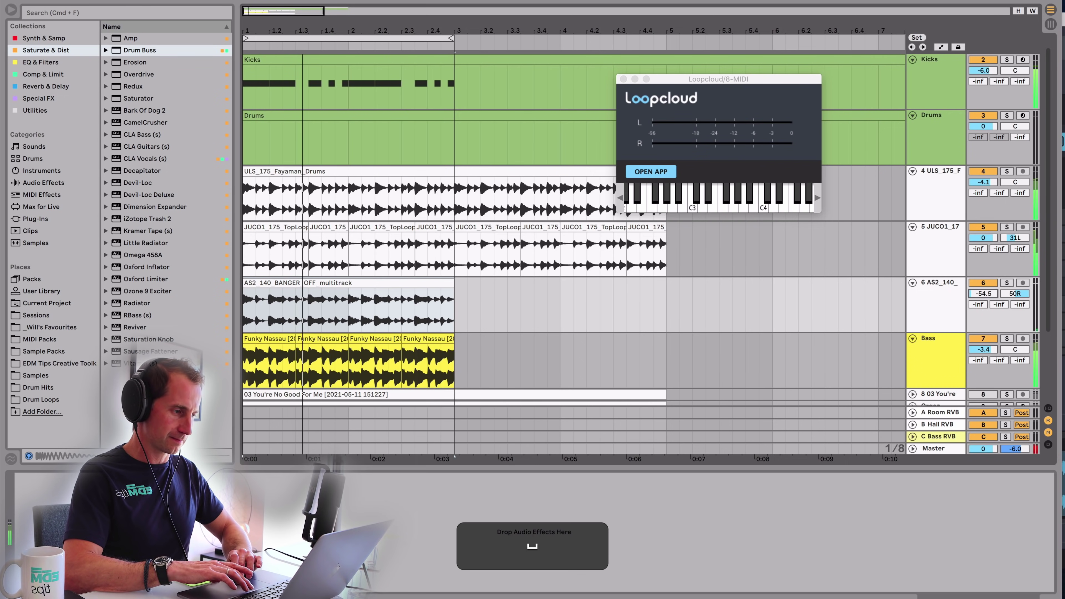
left_click_drag(985, 293, 988, 257)
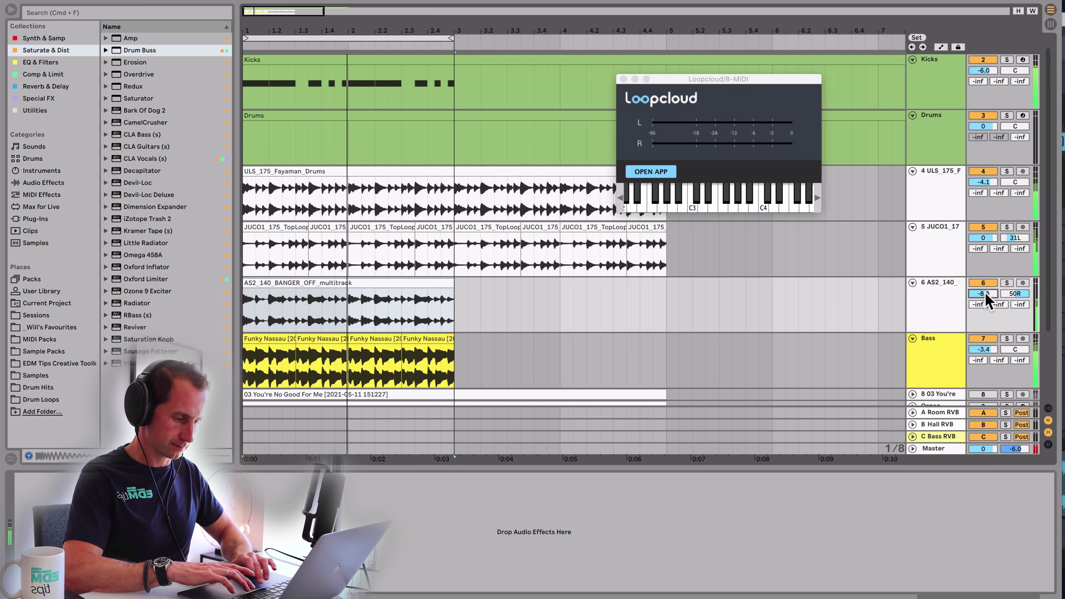
key("alt")
key("alt+m")
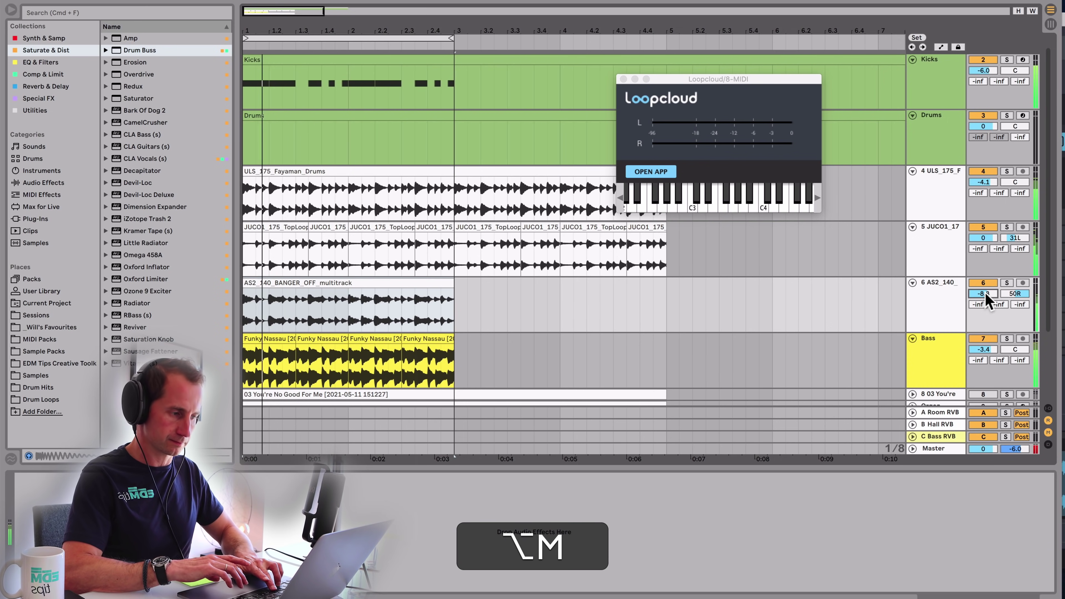
key("alt+m")
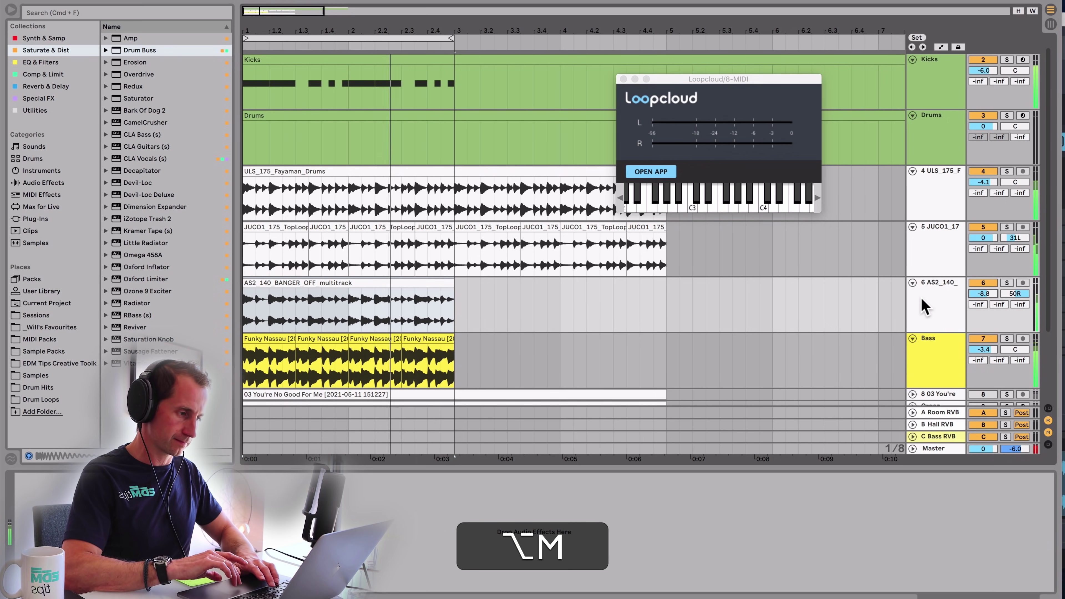
left_click(921, 298)
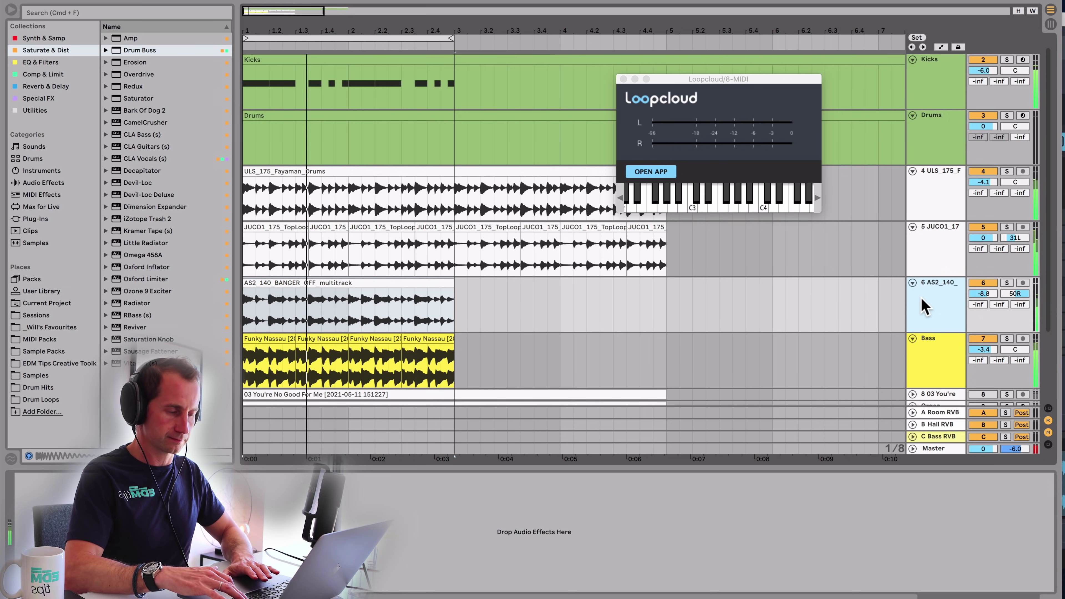
key("super+s")
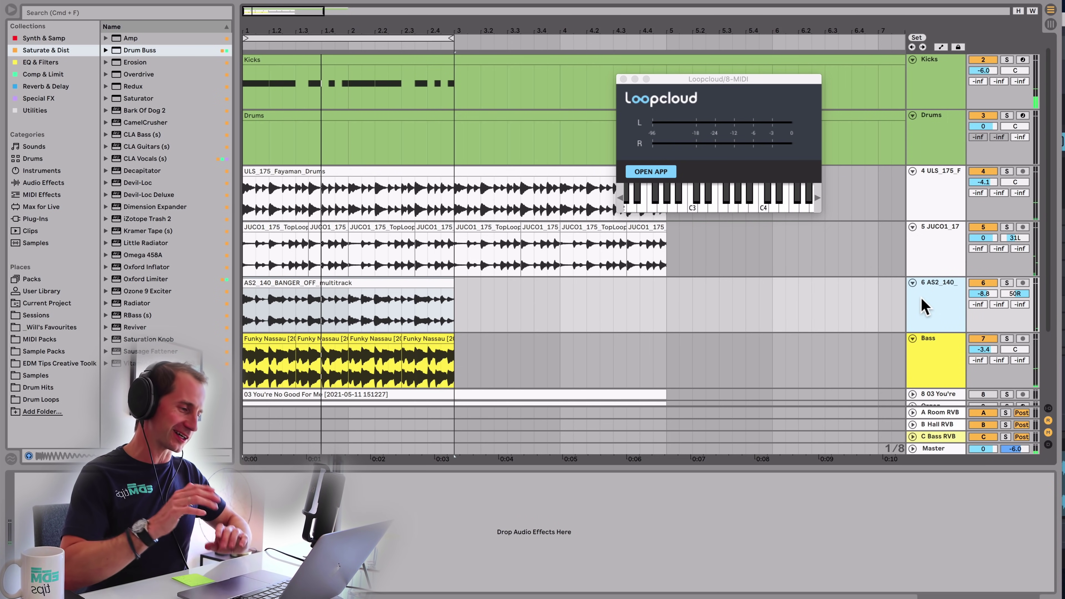
- Insert a new audio track below the AS2_140_BANGER_OFF track and rename it "Toneal Perc"
key("super+t")
left_click(937, 340)
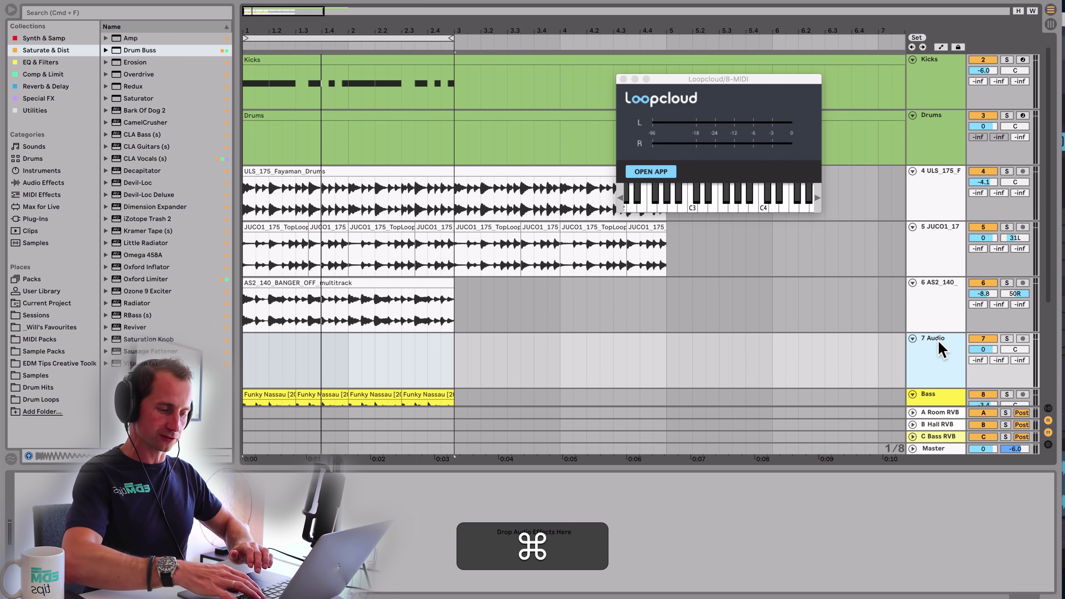
key("super+r")
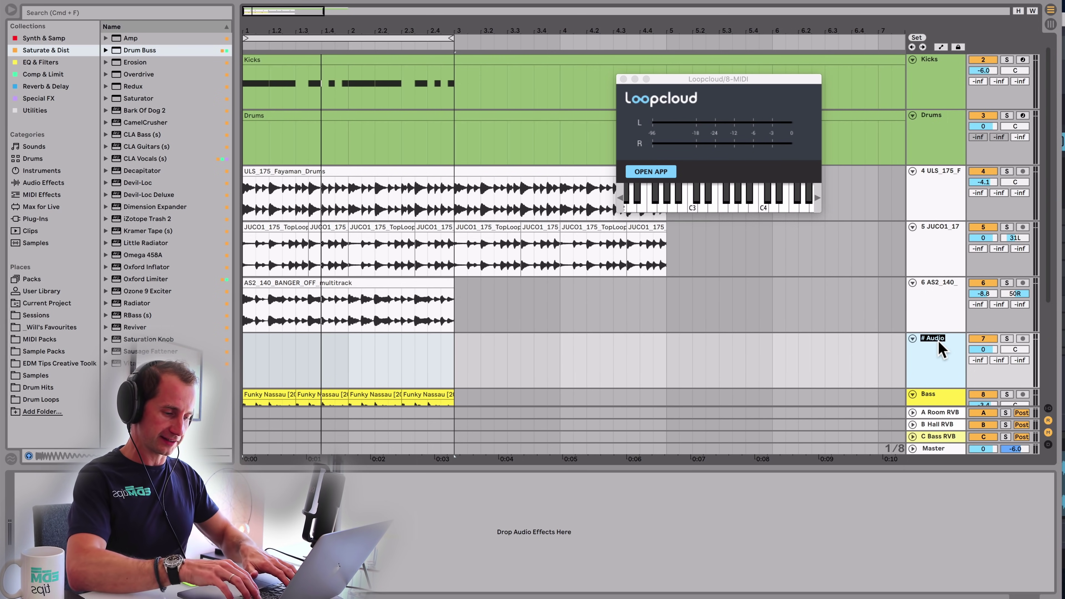
key("shift")
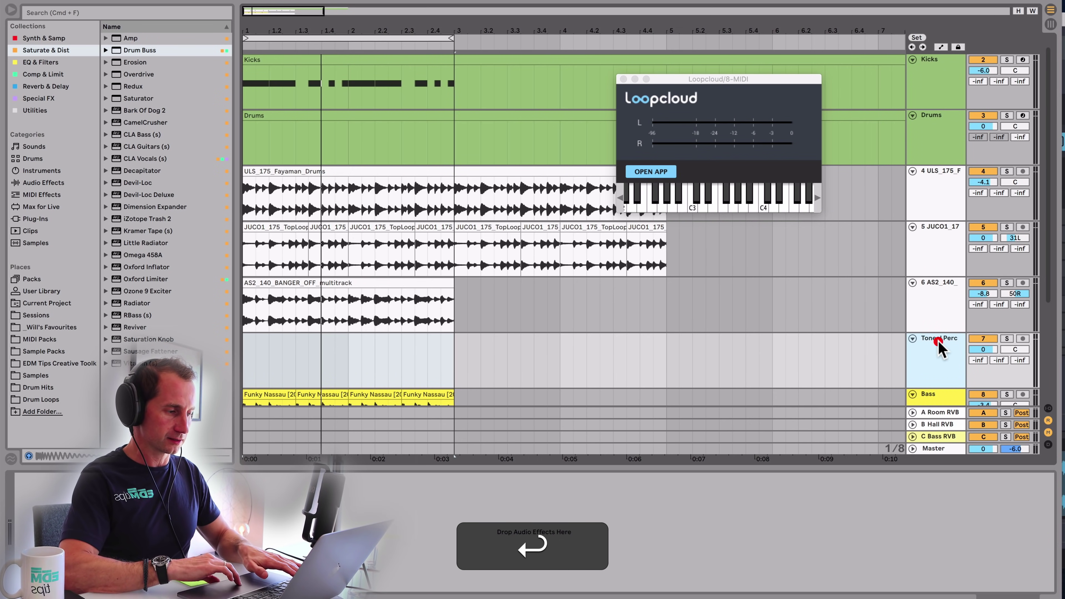
left_click(245, 369)
left_click_drag(246, 369, 352, 354)
key("super+shift+m")
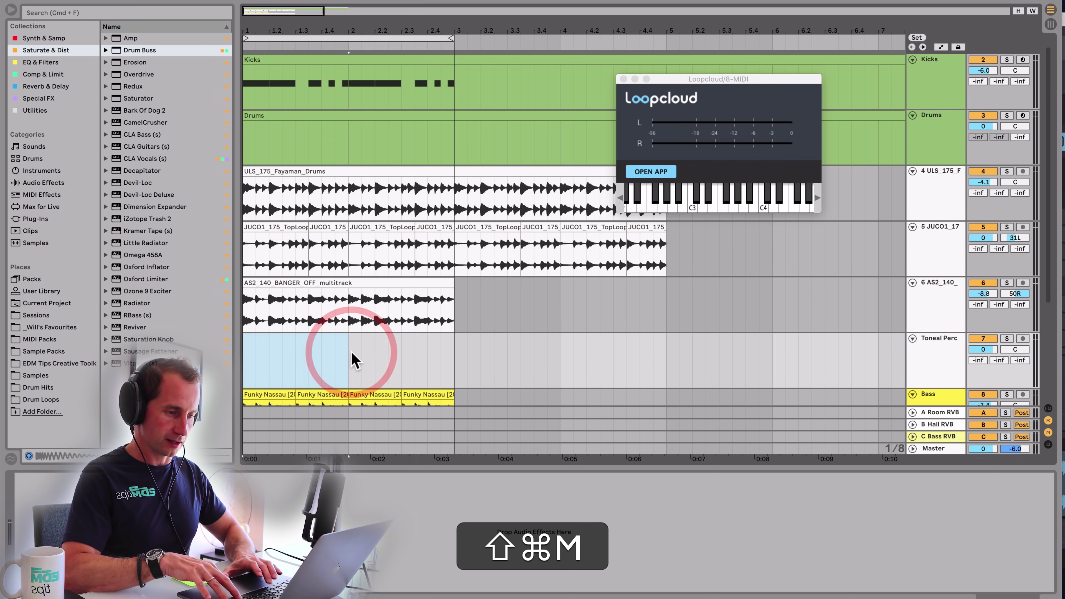
left_click(46, 38)
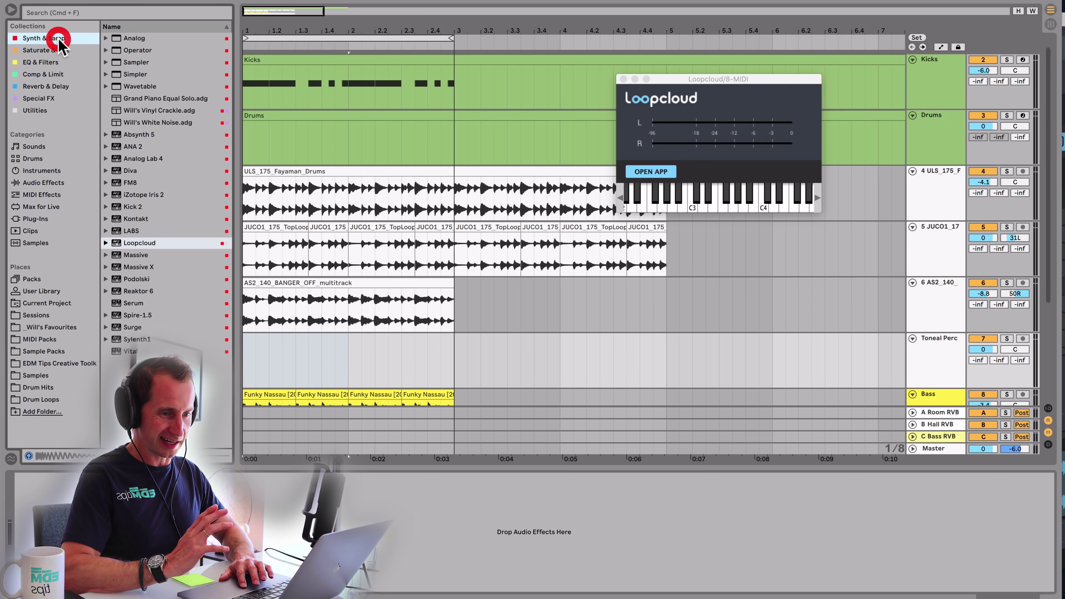
left_click_drag(137, 301, 262, 349)
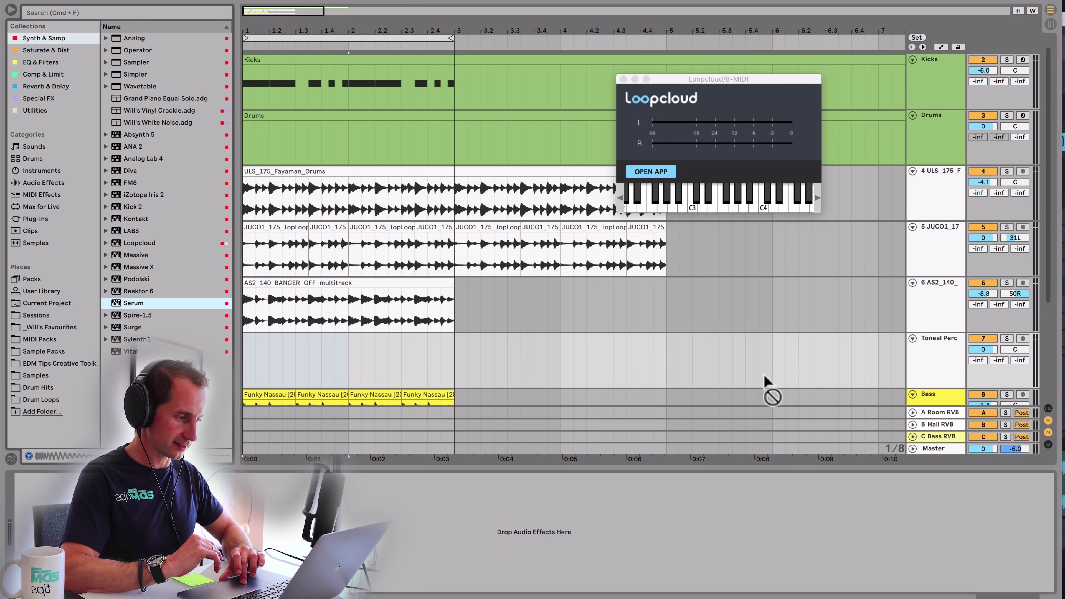
- Replace the Toneal Perc audio track with a new MIDI track below the AS2_140_BANGER_OFF track
left_click(918, 361)
key("BackSpace")
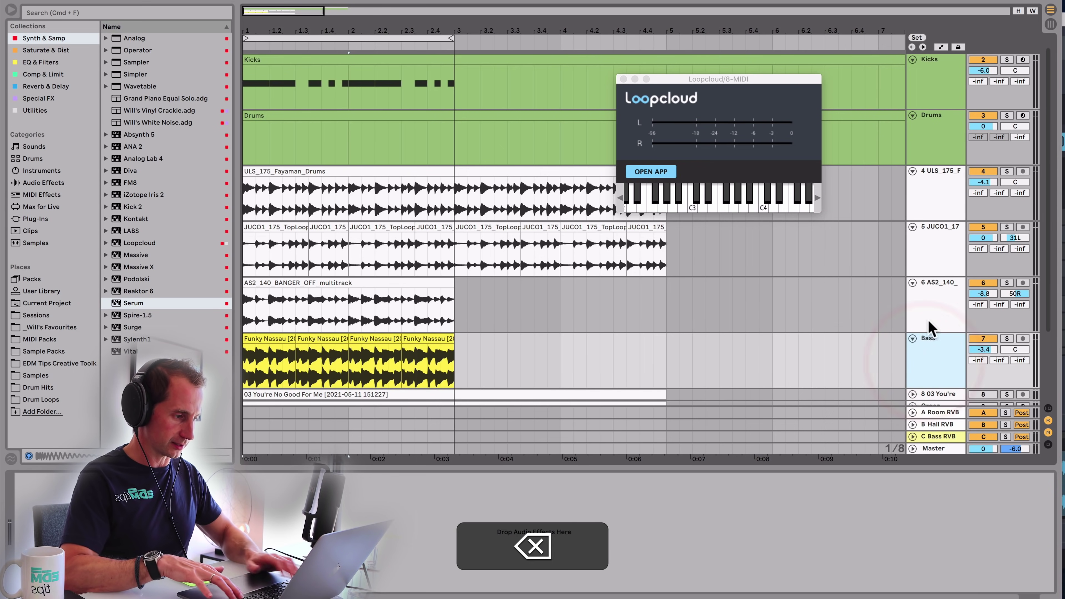
left_click(934, 303)
key("shift+super+t")
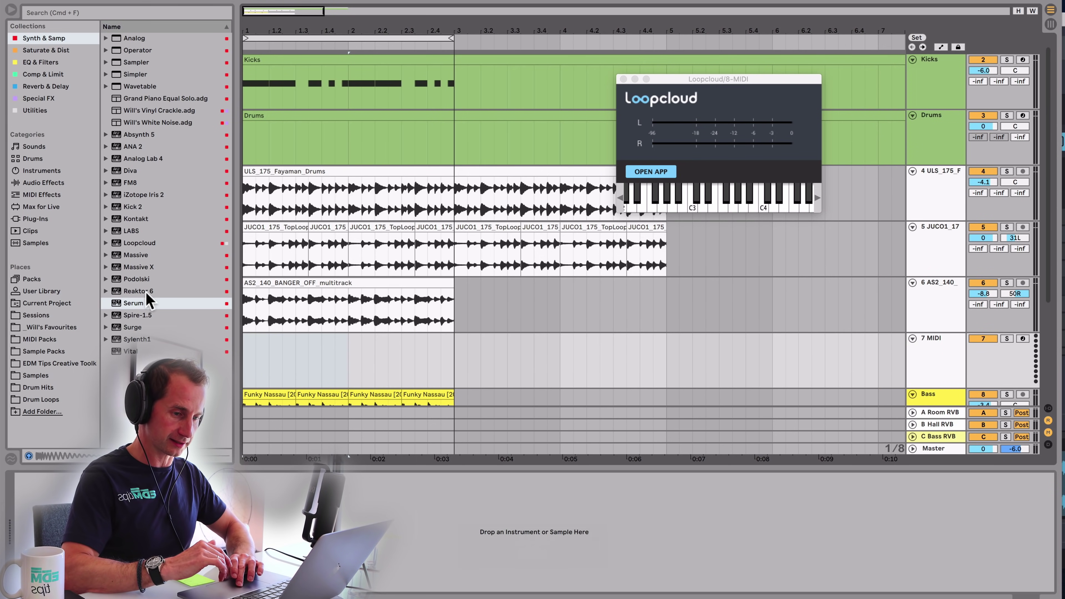
- Load Serum on the new MIDI track, set oscillator A to the Analog wavetable Basic Shapes and close the plugin window
left_click(148, 304)
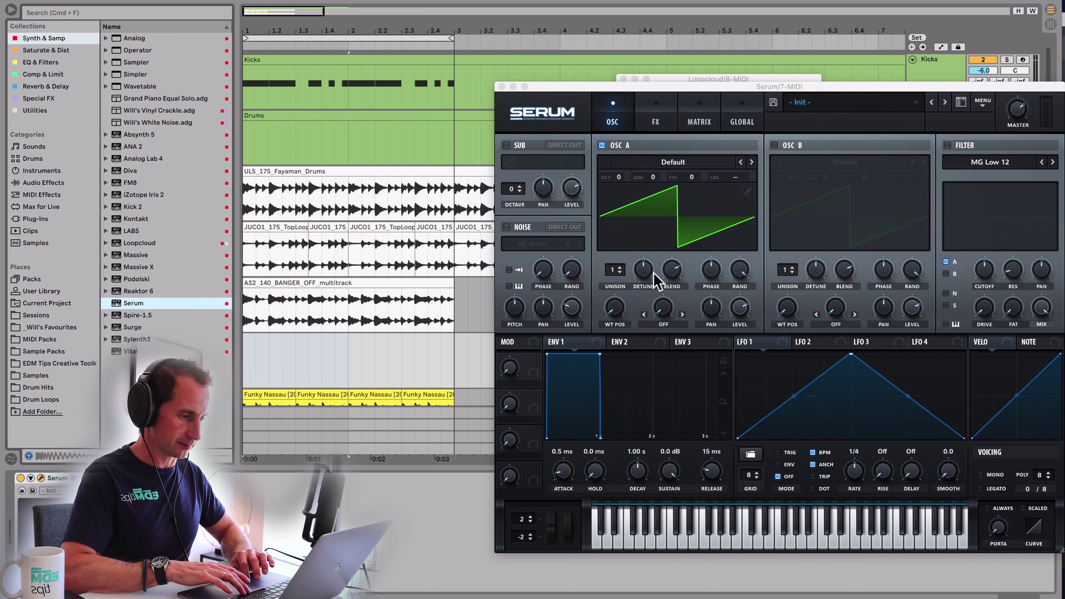
left_click(670, 163)
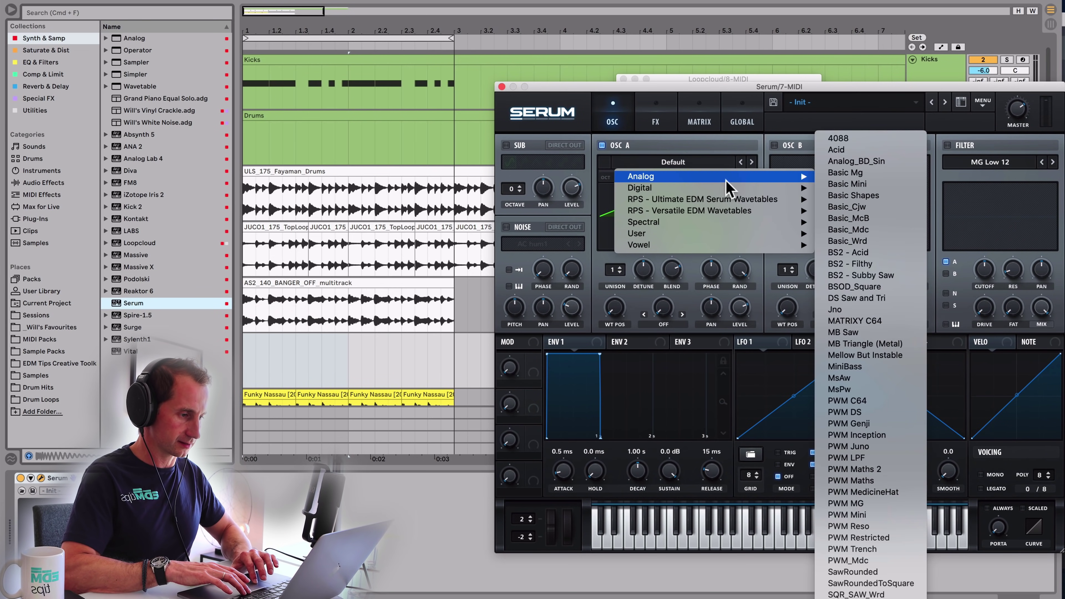
mouse_move(805, 184)
left_click(851, 195)
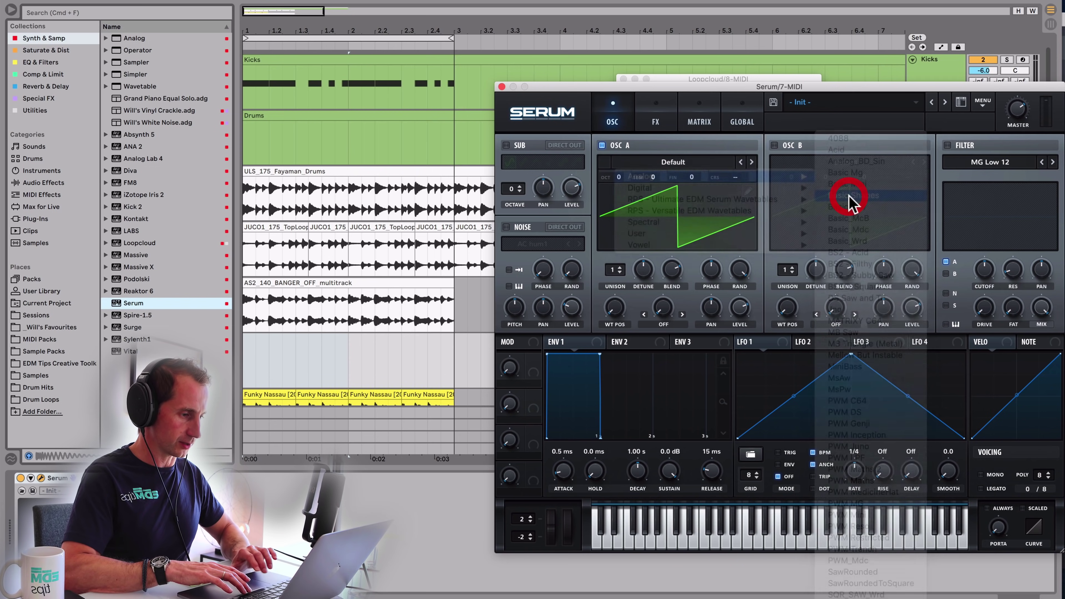
left_click(502, 86)
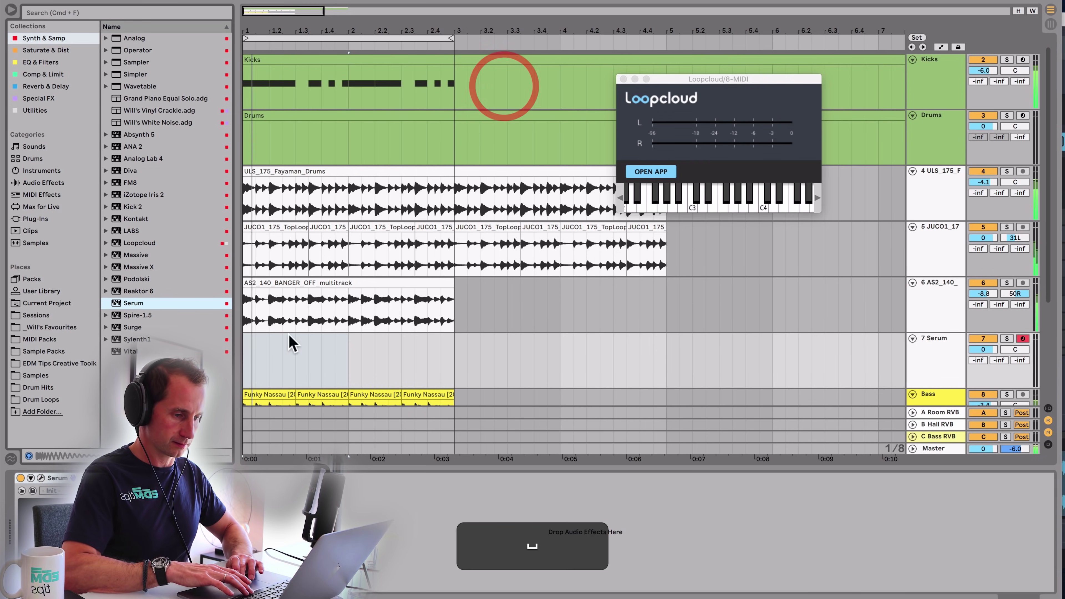
- Insert a MIDI clip over bars 1 and 2 of the Serum track and audition piano-roll keys around B3 and C4
left_click_drag(243, 360, 432, 371)
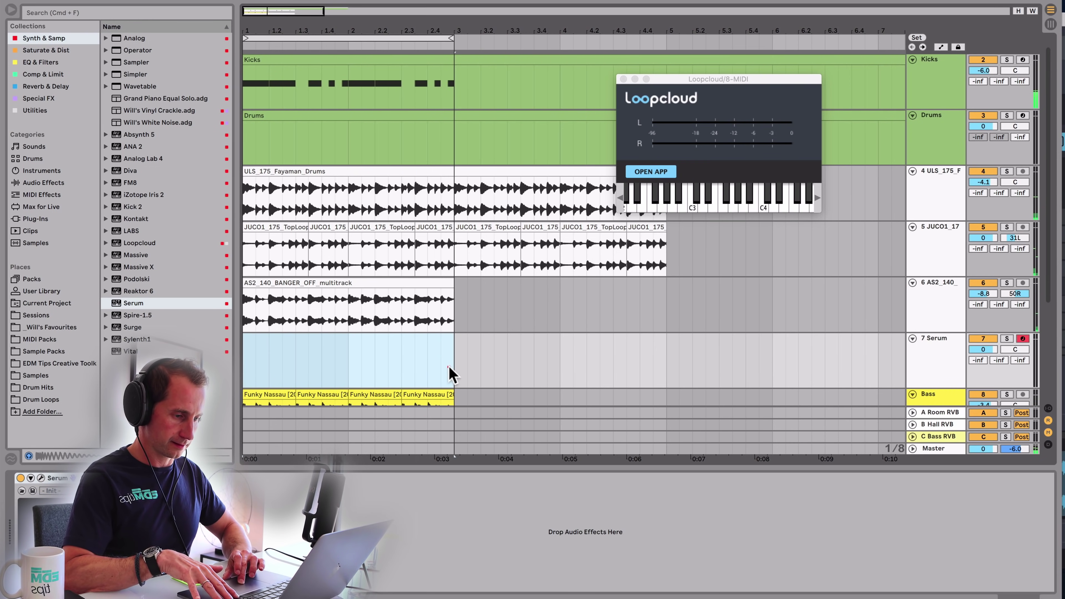
key("shift+super+m")
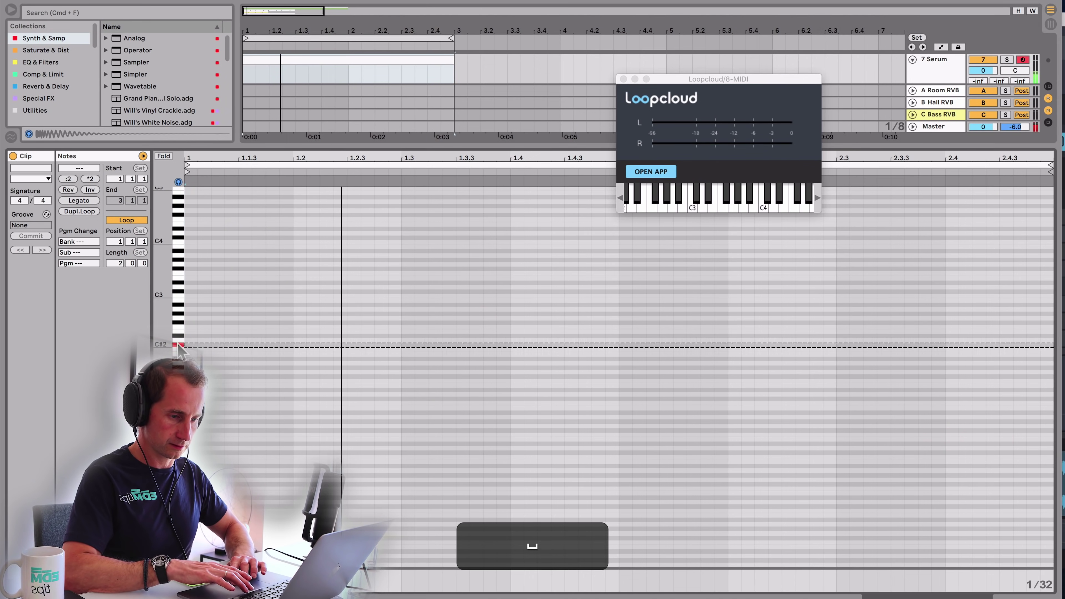
left_click(181, 342)
left_click(182, 251)
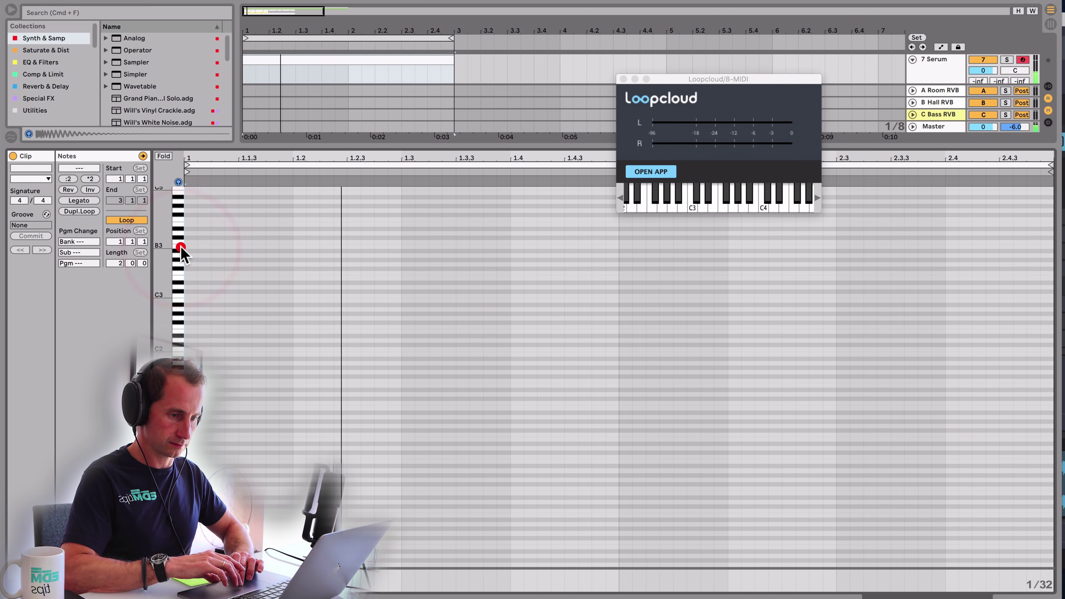
left_click(181, 243)
left_click(181, 247)
key("space")
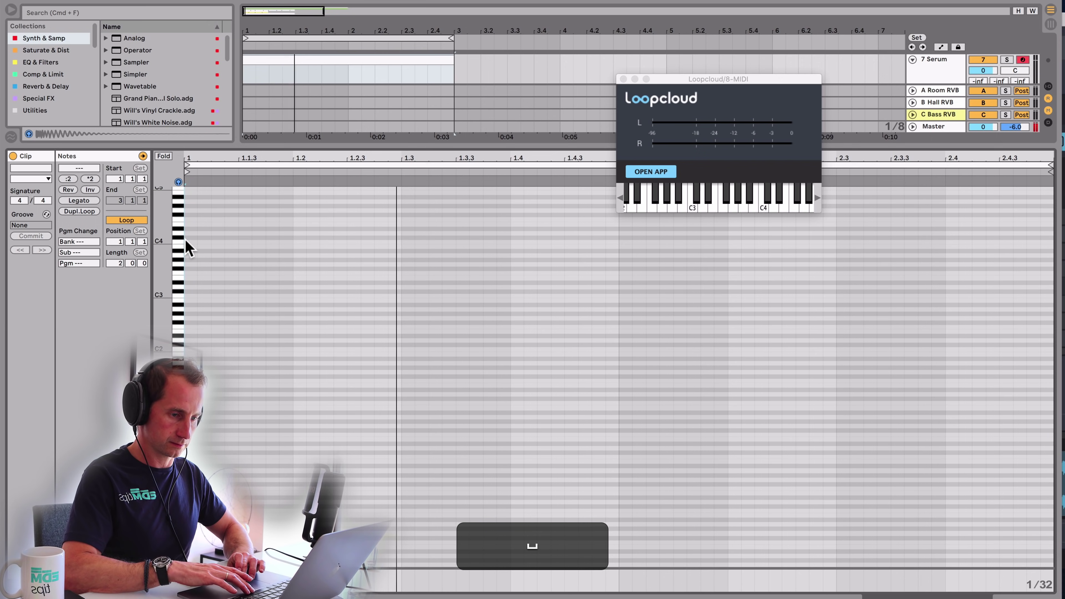
key("space")
- Add a C4 note at 1.2, lengthen it to an eighth note and play back the loop
double_click(299, 239)
key("Up")
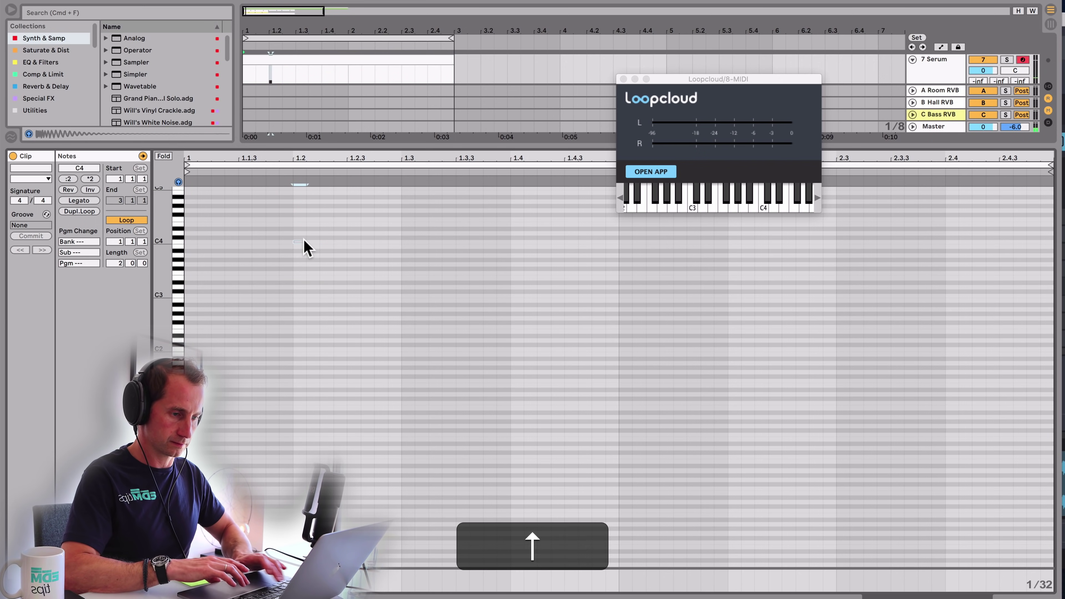
key("space")
left_click_drag(303, 238, 347, 241)
key("Down")
key("space")
key("space")
key("space")
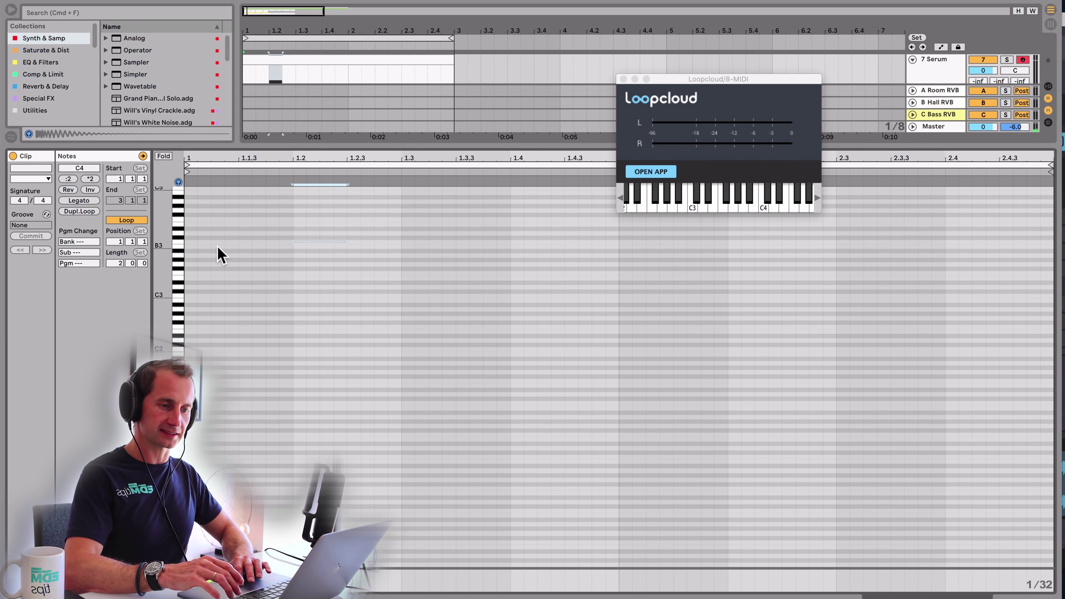
key("space")
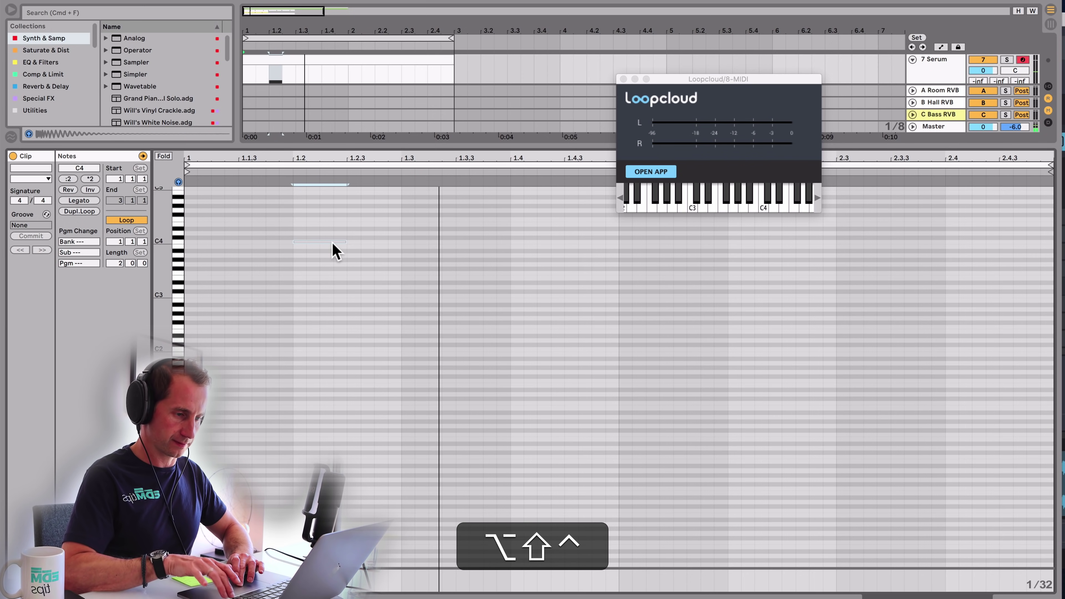
- Copy the C4 note to 1.3.3 and 1.4.3 while the loop plays
left_click_drag(334, 243, 499, 248)
key("ctrl+alt+super+z")
key("alt+super+z")
left_click(499, 242)
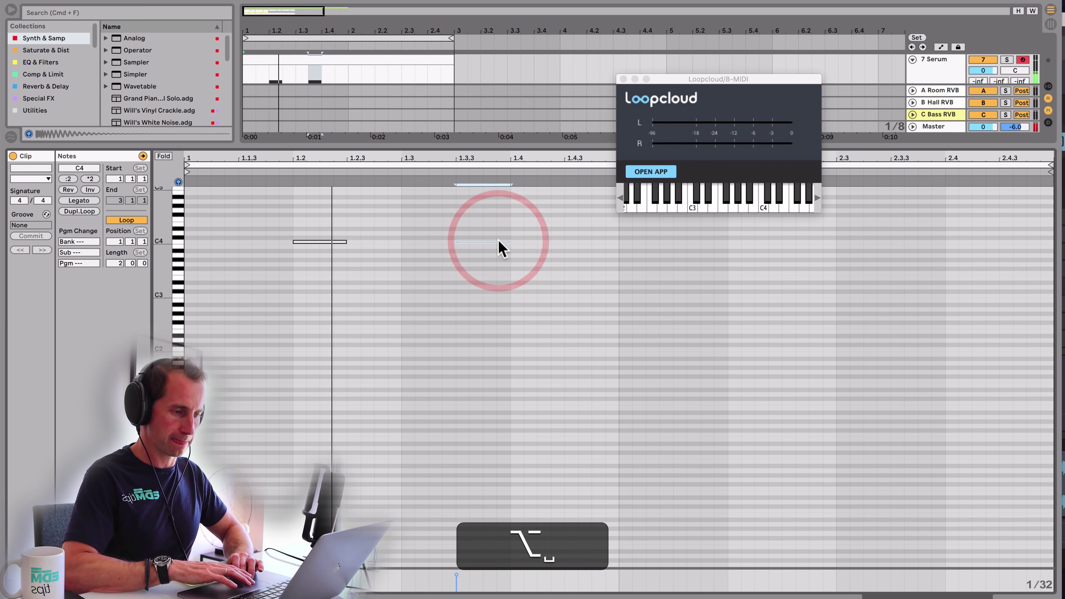
key("space")
left_click_drag(498, 242, 602, 241)
key("p")
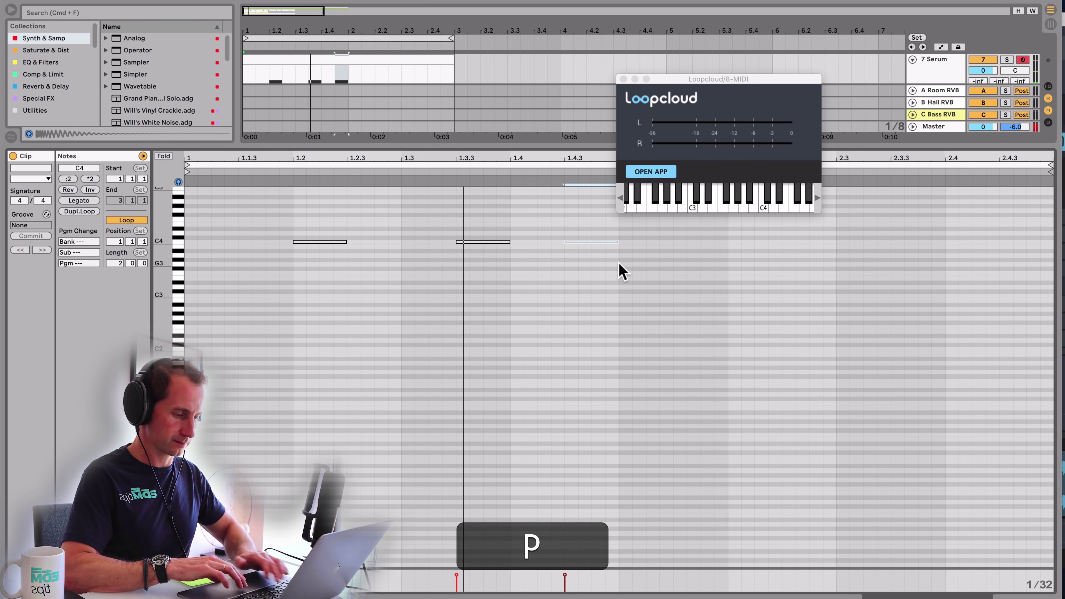
key("space")
- Duplicate the three C4 notes into bar 2, shift the copies to start at 2.2 and delete the copy at 2.4.3
left_click_drag(618, 263, 189, 218)
key("super+d")
key("super+space")
left_click(949, 201)
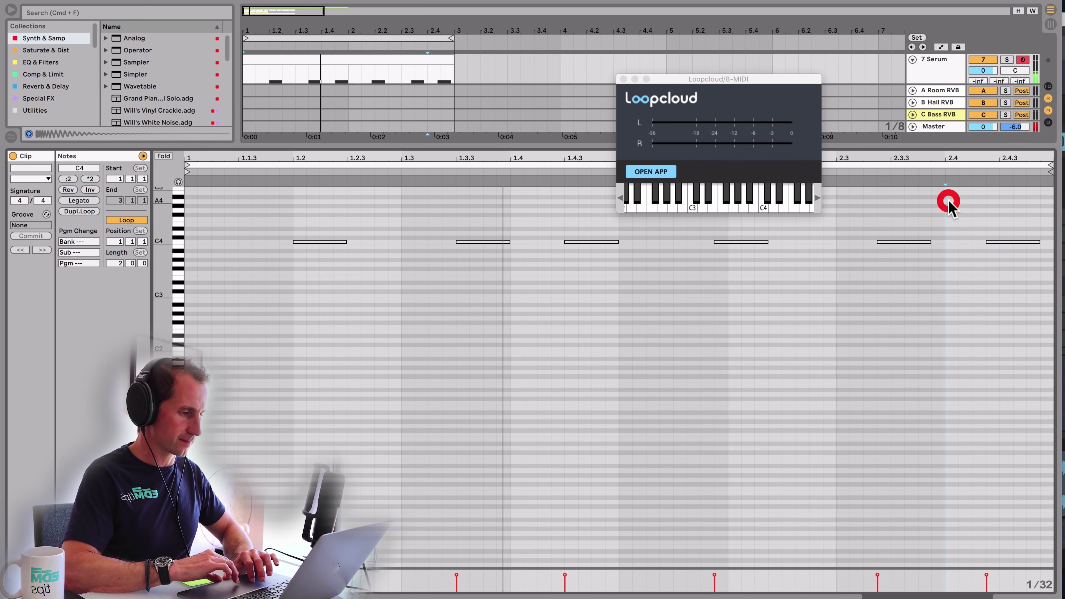
key("space")
left_click_drag(747, 232, 1064, 269)
key("Right")
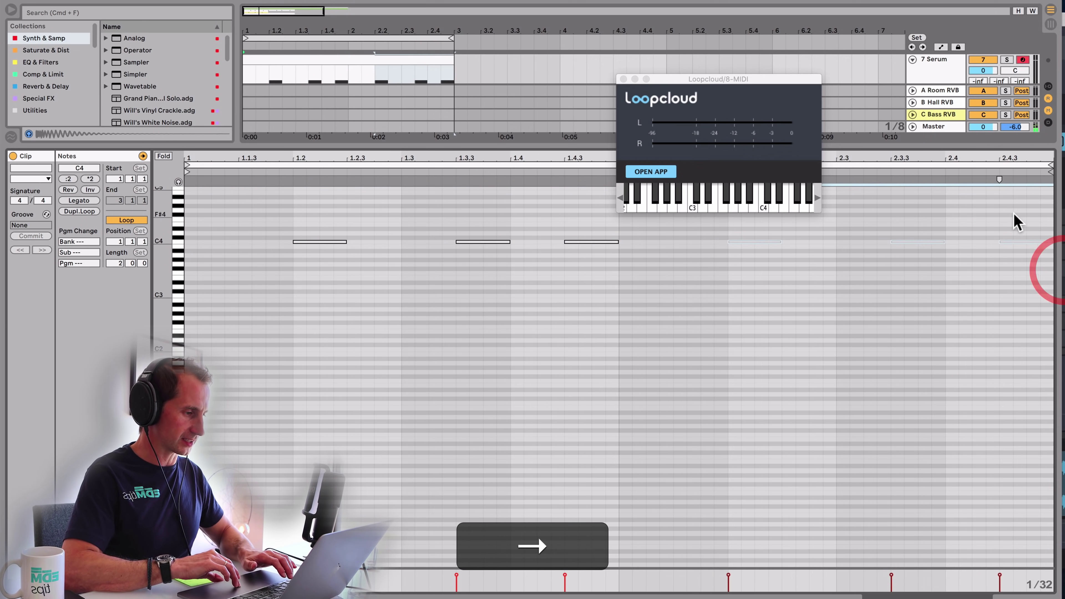
left_click_drag(1013, 218, 1027, 271)
key("BackSpace")
key("space")
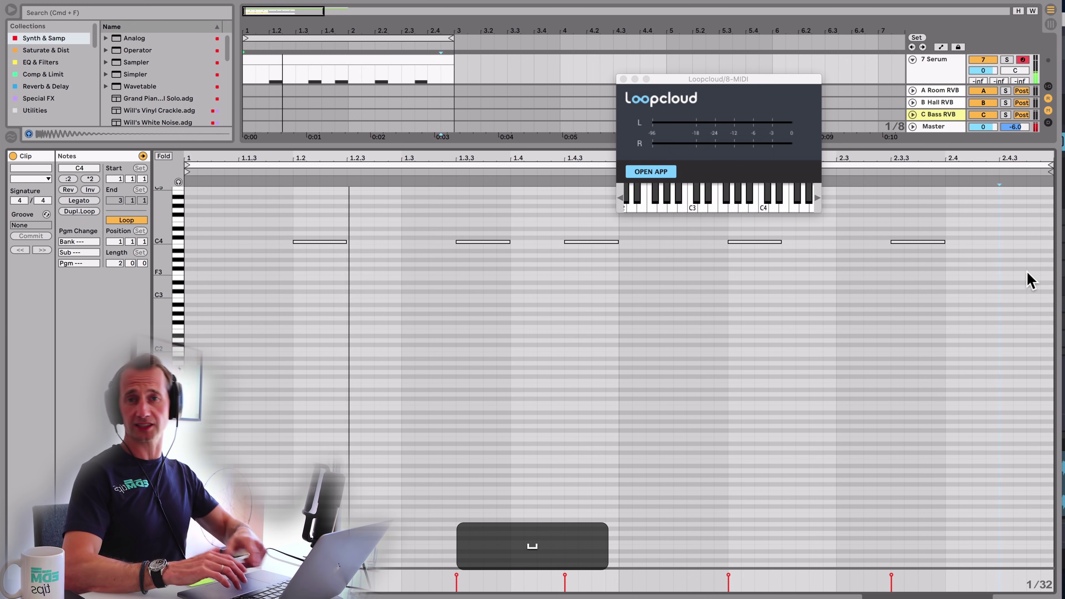
- Return to the arrangement and duplicate the Serum and AS2_140_BANGER_OFF clips to bar 3
key("shift+Tab")
left_click(427, 188)
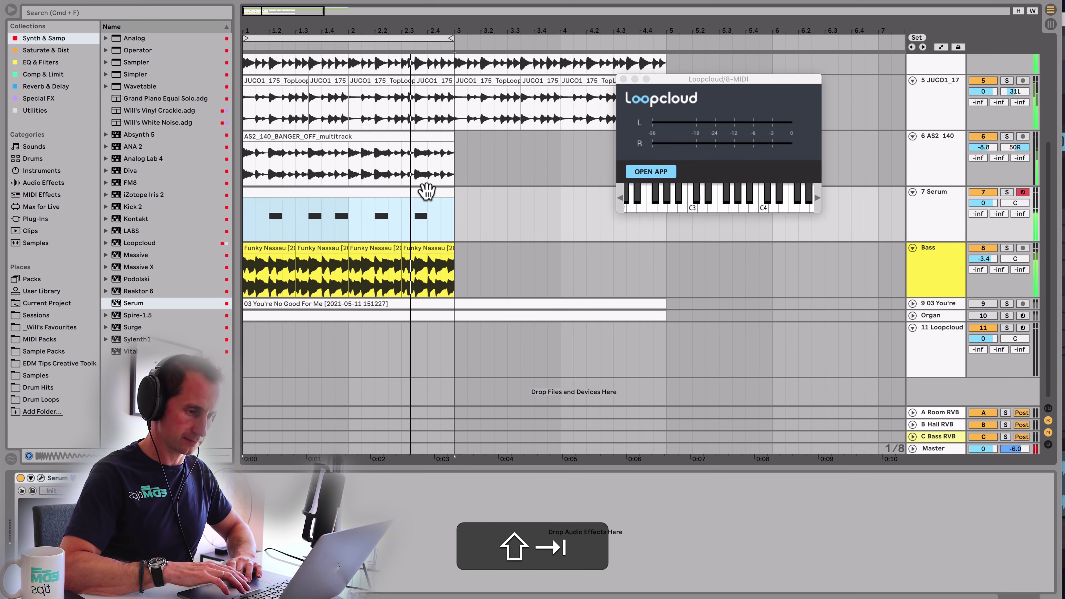
key("super+d")
left_click(444, 136)
key("super+d")
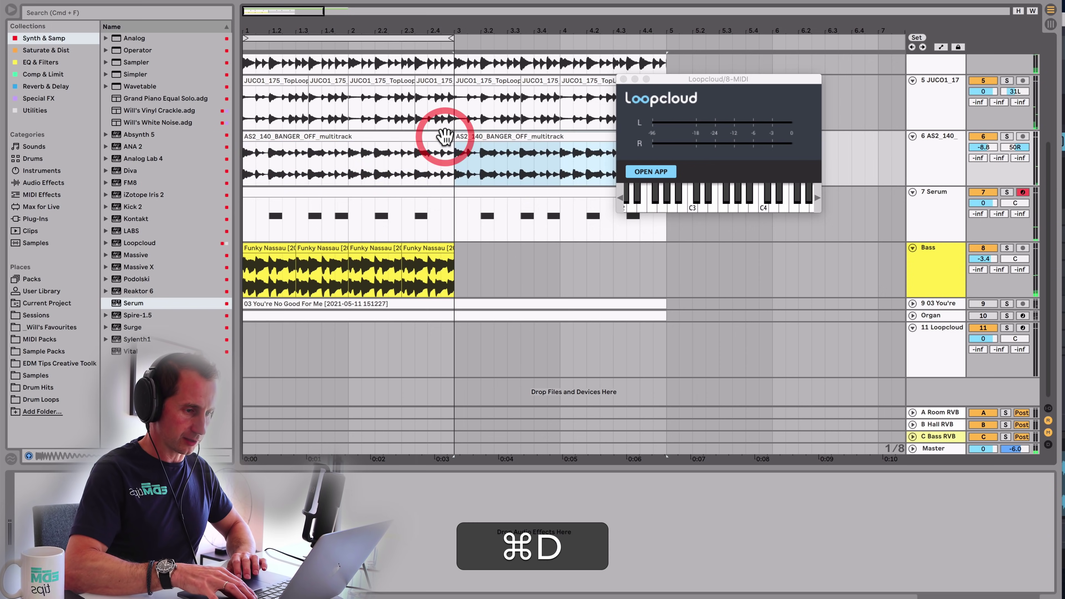
- Extend the arrangement loop to bar 5 and close the Loopcloud plugin window
left_click_drag(449, 39, 701, 39)
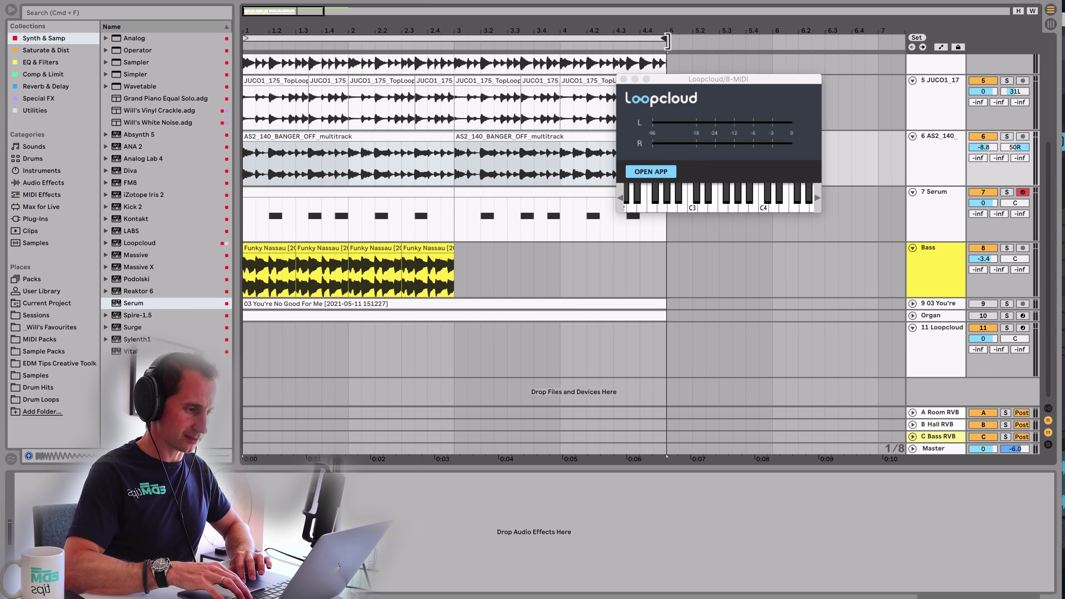
left_click_drag(676, 85, 873, 75)
left_click(822, 78)
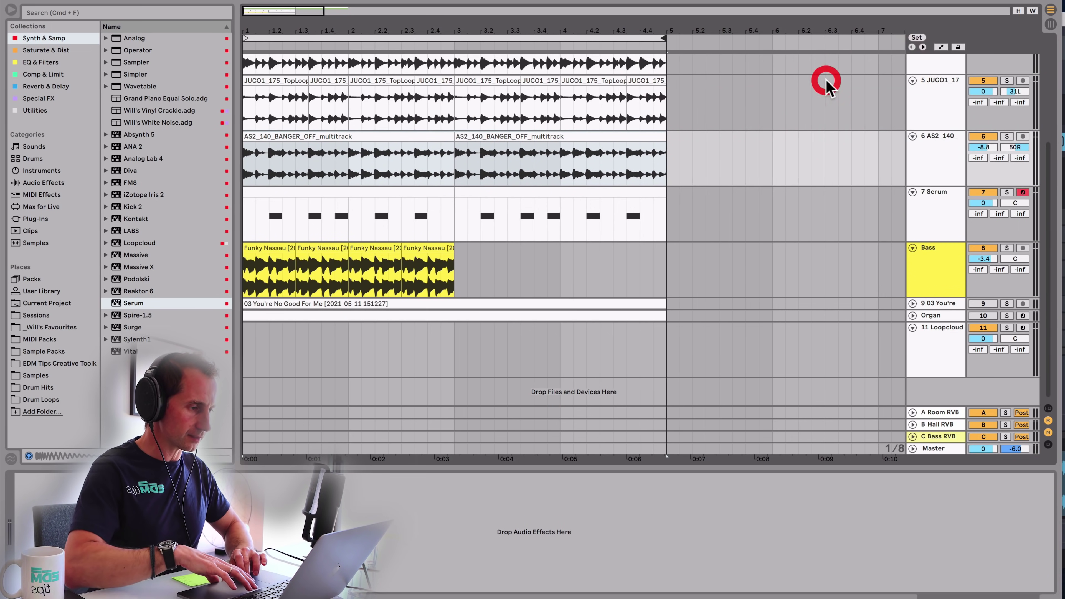
- Raise the pitch of the last note, at 2.3.3, in the second Serum clip and return to the arrangement
double_click(525, 191)
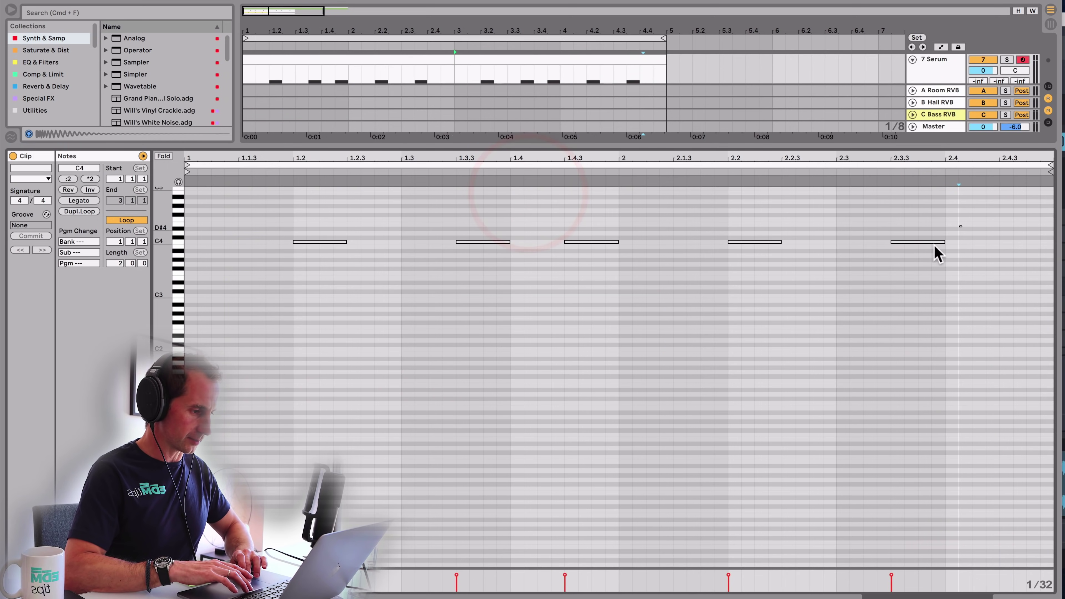
left_click(907, 272)
key("p")
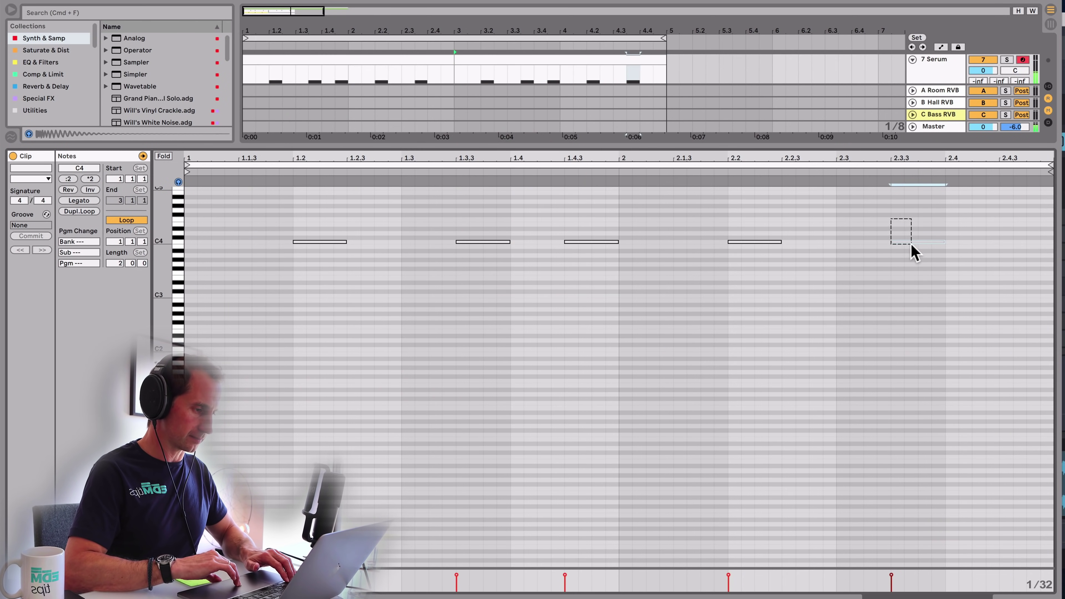
left_click(911, 243)
key("Up")
key("space")
key("shift+Tab")
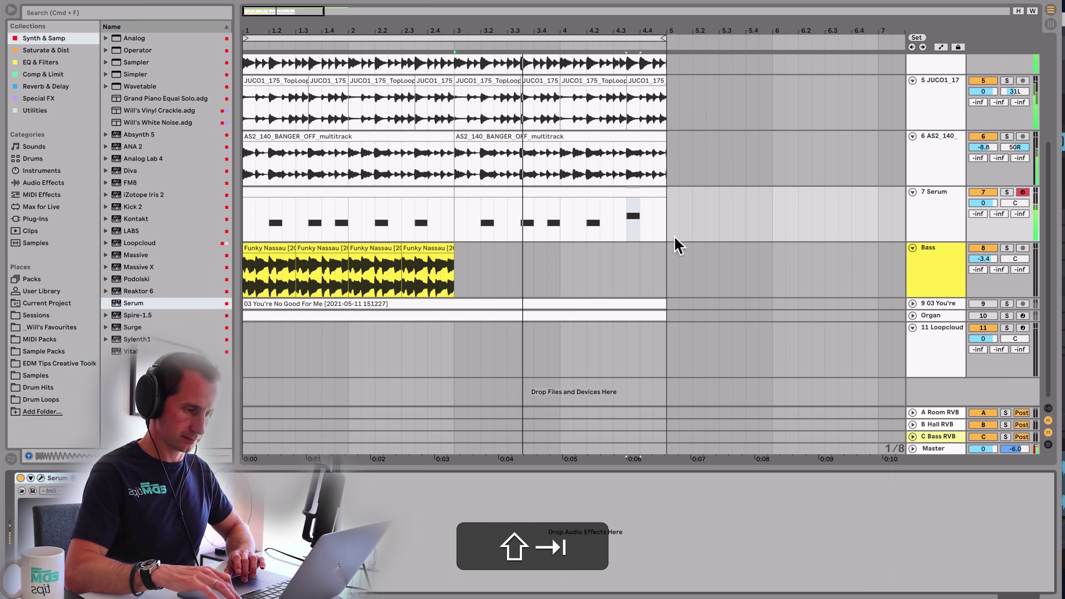
- Duplicate the Funky Nassau clip on the Bass track until it fills the loop up to bar 5
left_click(415, 245)
key("super+d")
key("super+d")
key("super+d")
key("super+d")
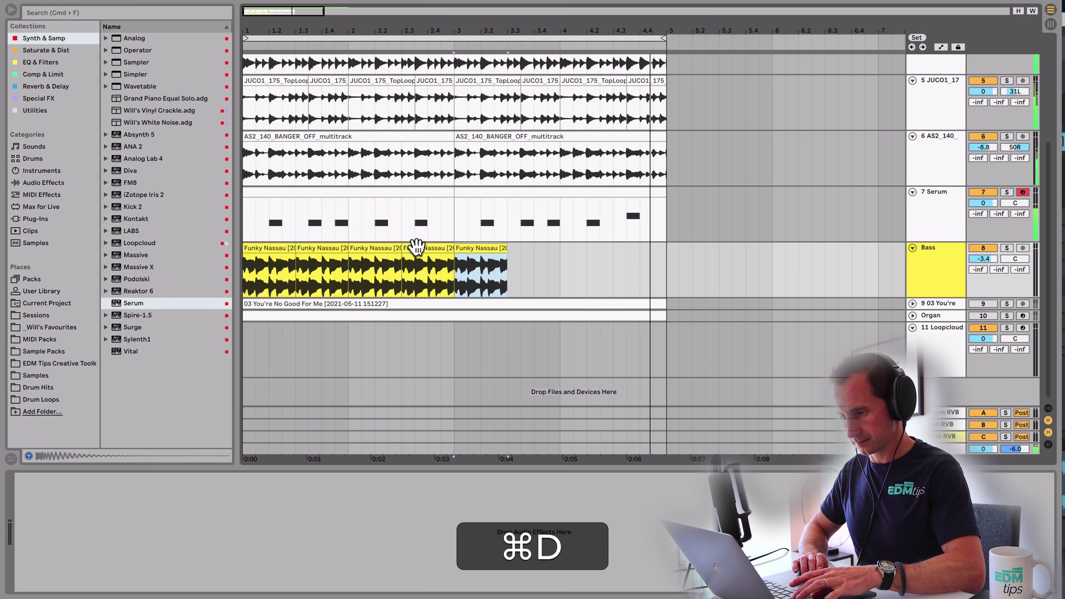
scroll(675, 186, "up", 3)
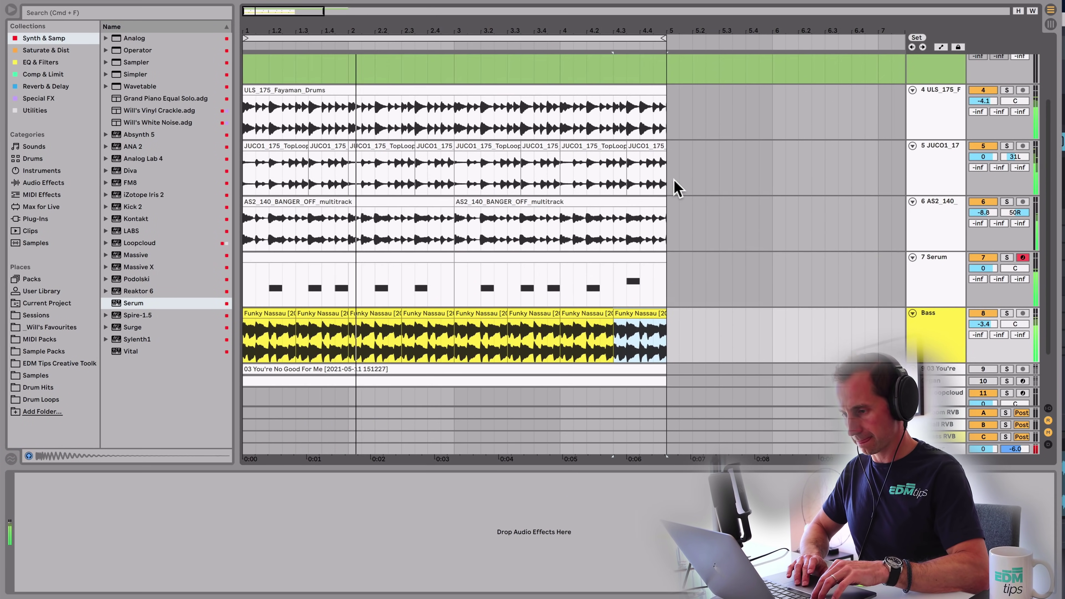
- Stop playback, save the set and add the Erosion audio effect after Serum on the Serum track
key("space")
left_click(945, 279)
key("super+s")
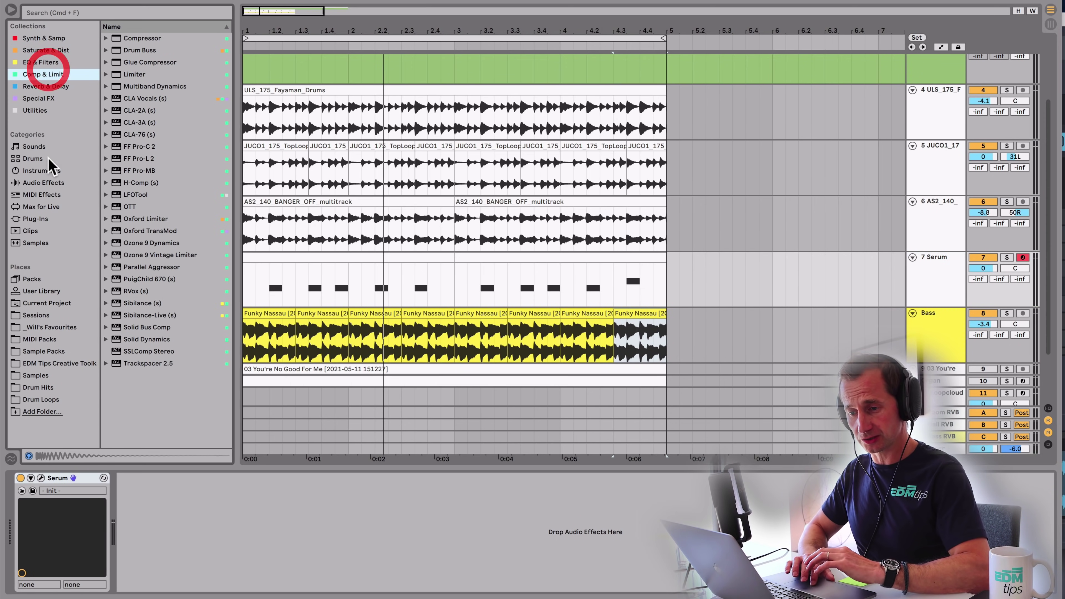
left_click(43, 182)
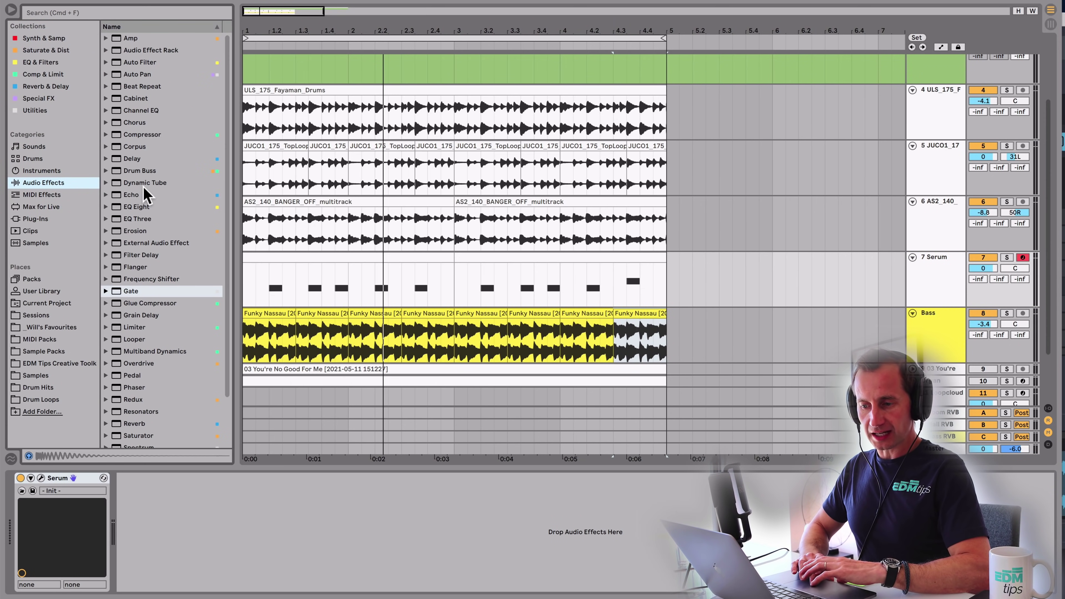
left_click_drag(138, 232, 254, 549)
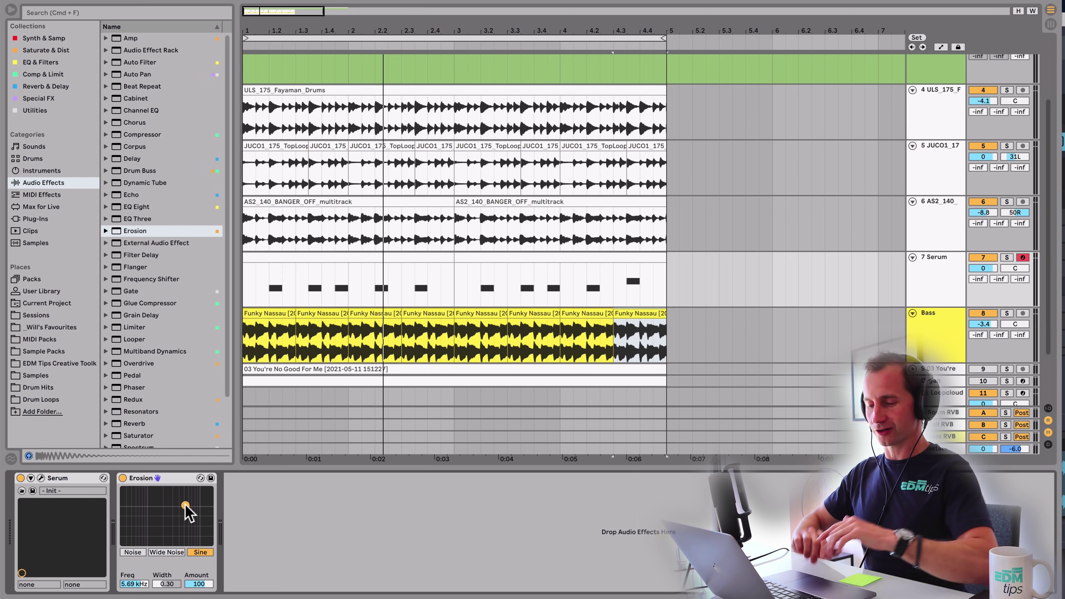
- Set Erosion's amount to 186 at 5.69 kHz and solo the Serum track during playback
key("space")
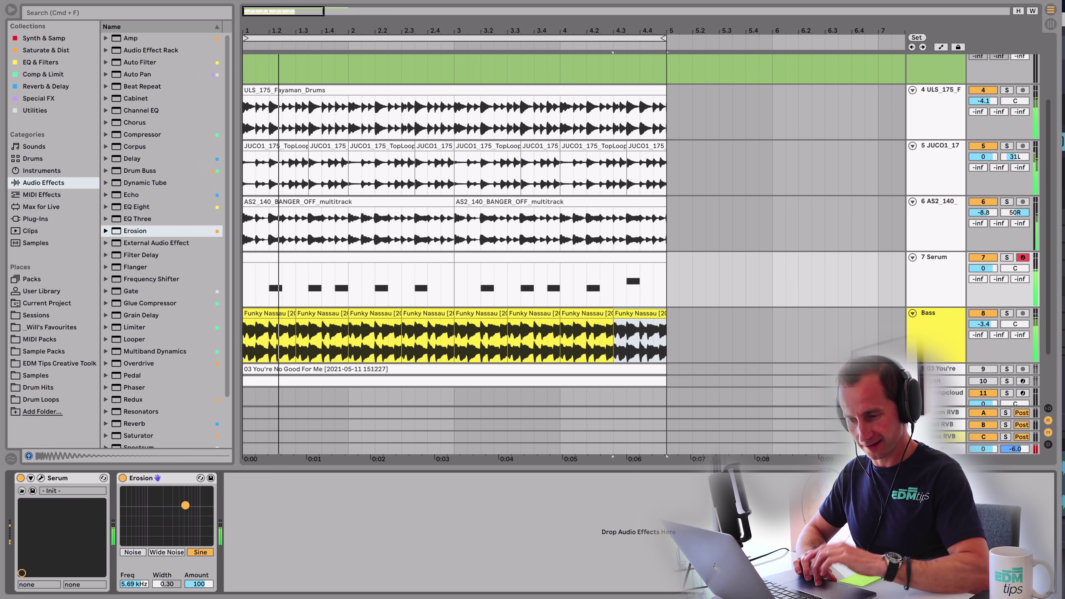
left_click_drag(174, 490, 185, 492)
key("space")
left_click(1007, 257)
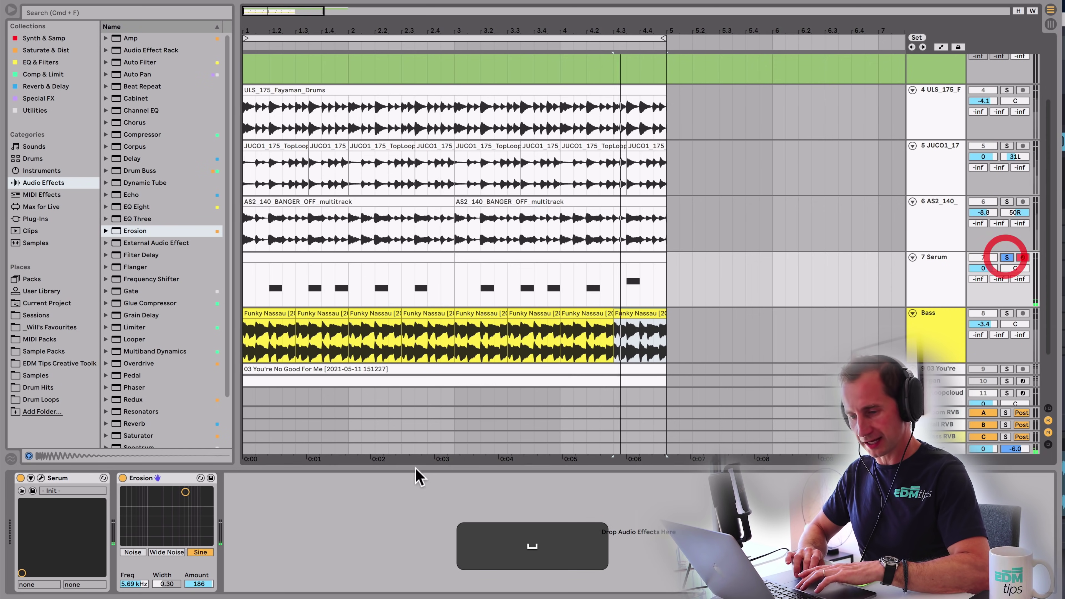
- Set Erosion to 3.95 kHz with an amount of 159 during playback and unsolo the Serum track
key("space")
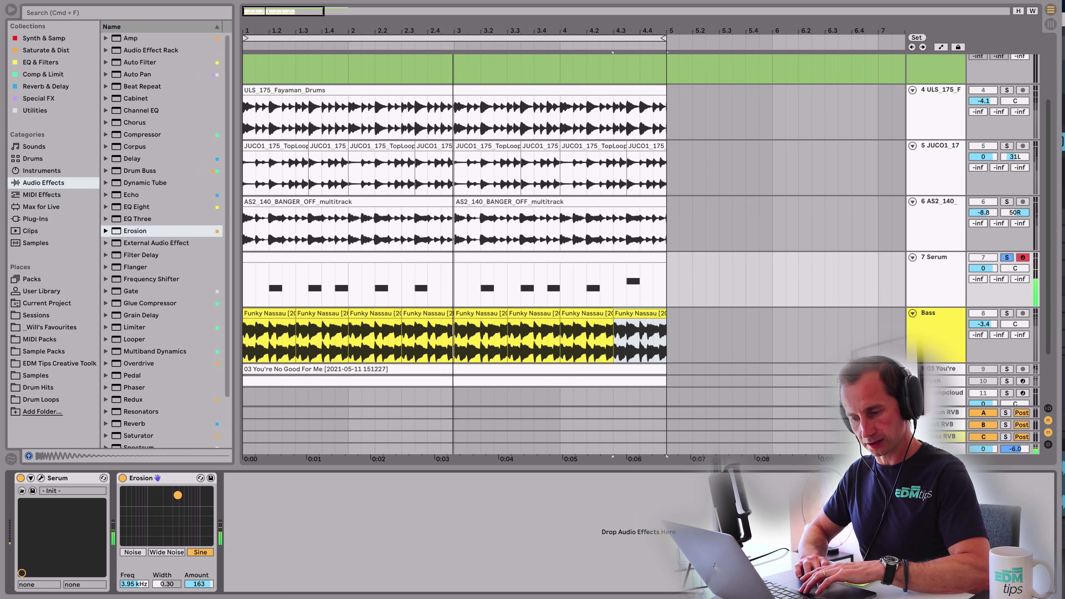
left_click(1007, 258)
key("space")
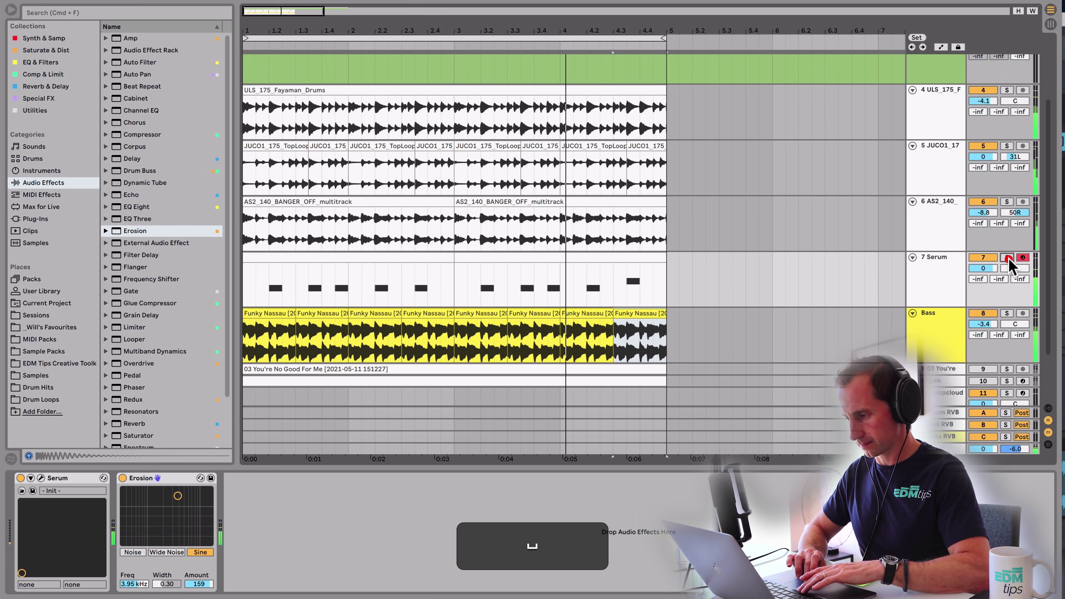
- Lower the Serum track's volume to -6.1 dB and pan it to 4R during playback
left_click(949, 271)
left_click_drag(983, 269, 983, 294)
key("space")
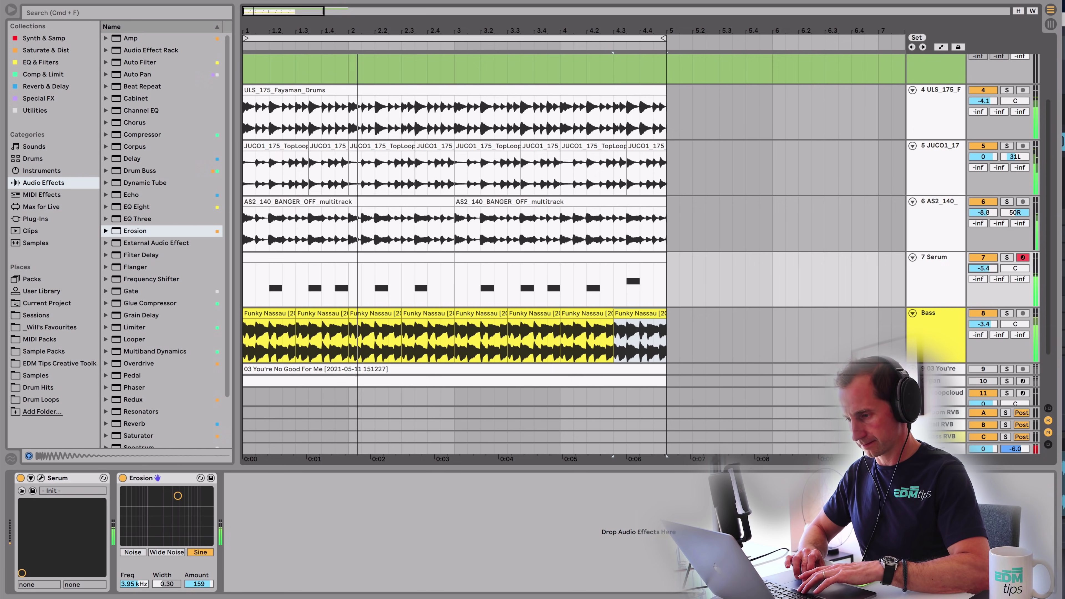
left_click_drag(978, 269, 1014, 267)
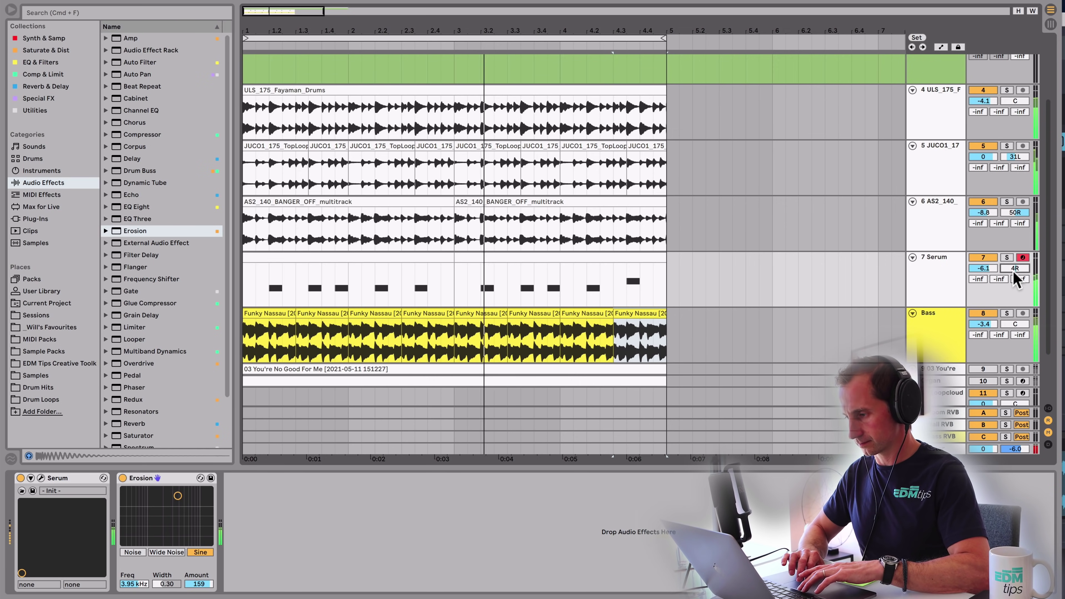
- Duplicate the first two bars of the Kicks pattern onto bars 3 and 4 and save the set
scroll(585, 247, "up", 3)
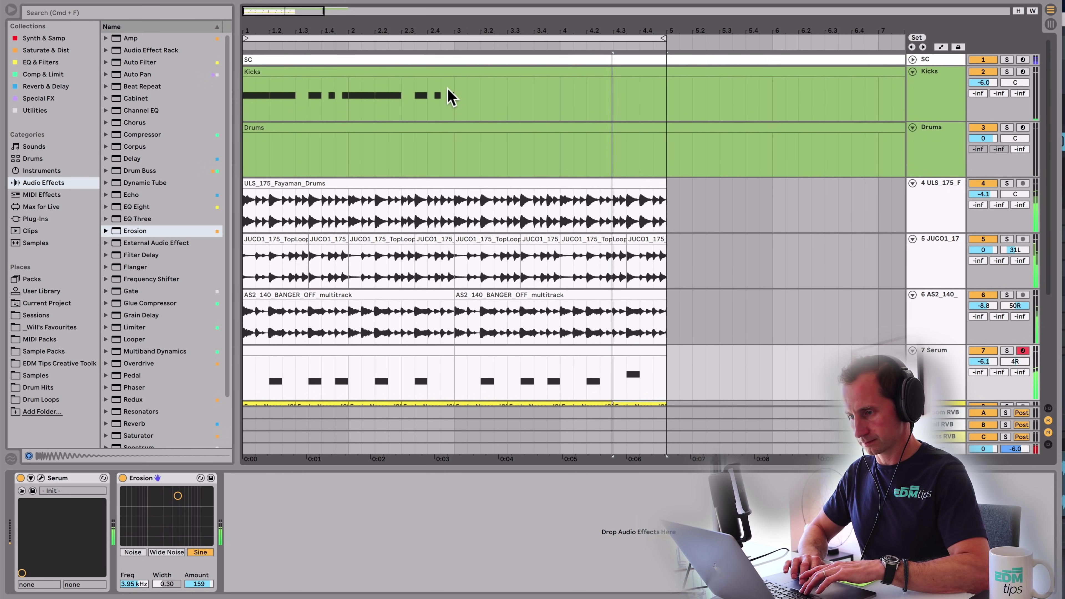
left_click_drag(451, 96, 185, 105)
key("super+d")
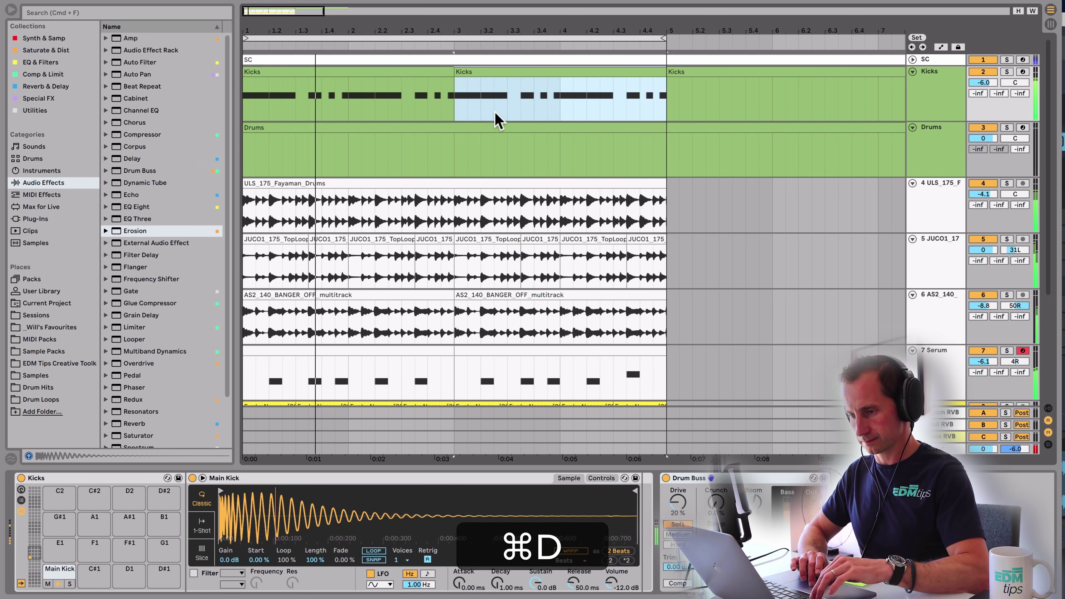
left_click_drag(461, 33, 294, 31)
scroll(332, 115, "down", 5)
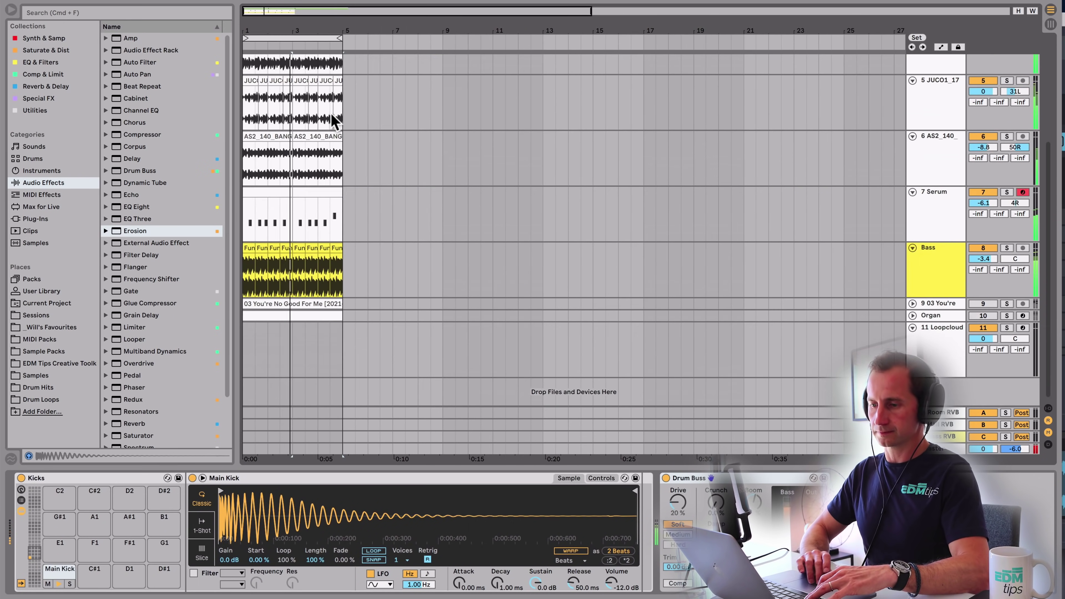
key("super+s")
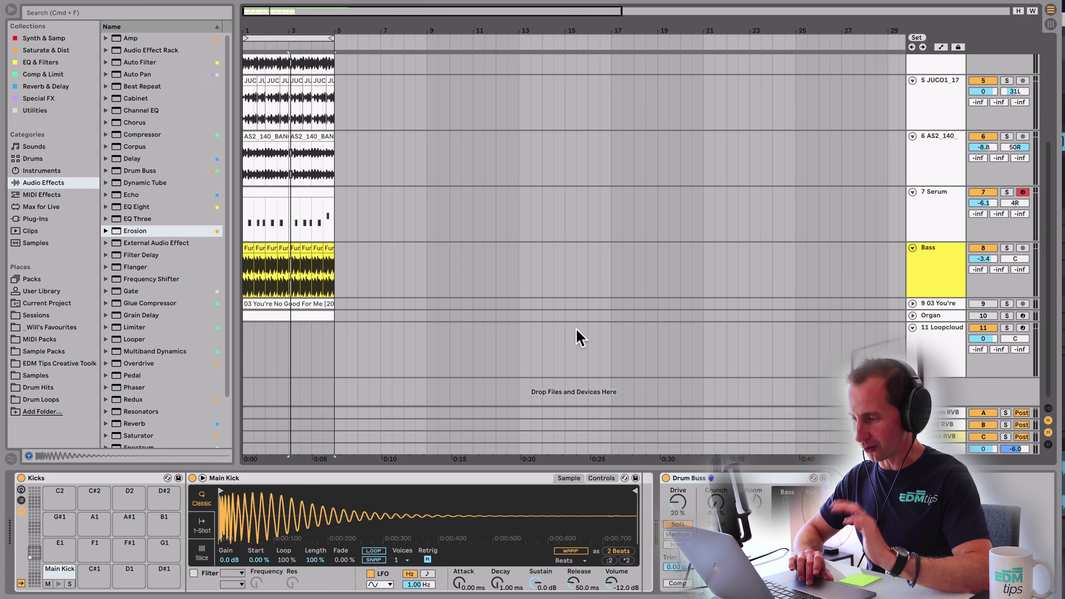
- Colour the "03 You're No Good For Me" track purple and rename it Vocals
left_click(944, 331)
left_click(941, 316)
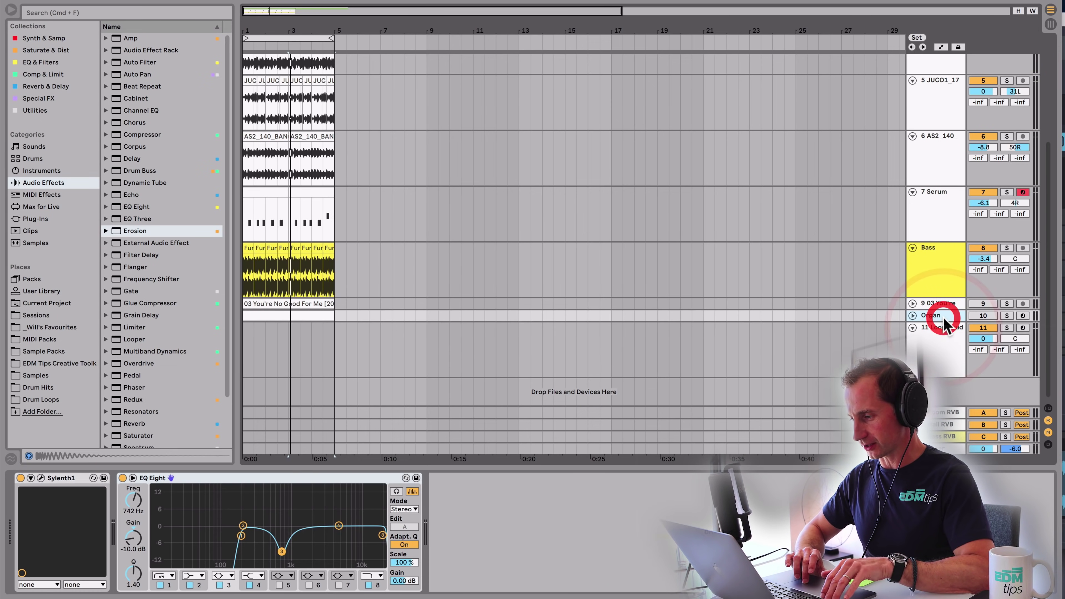
left_click(944, 304)
right_click(947, 309)
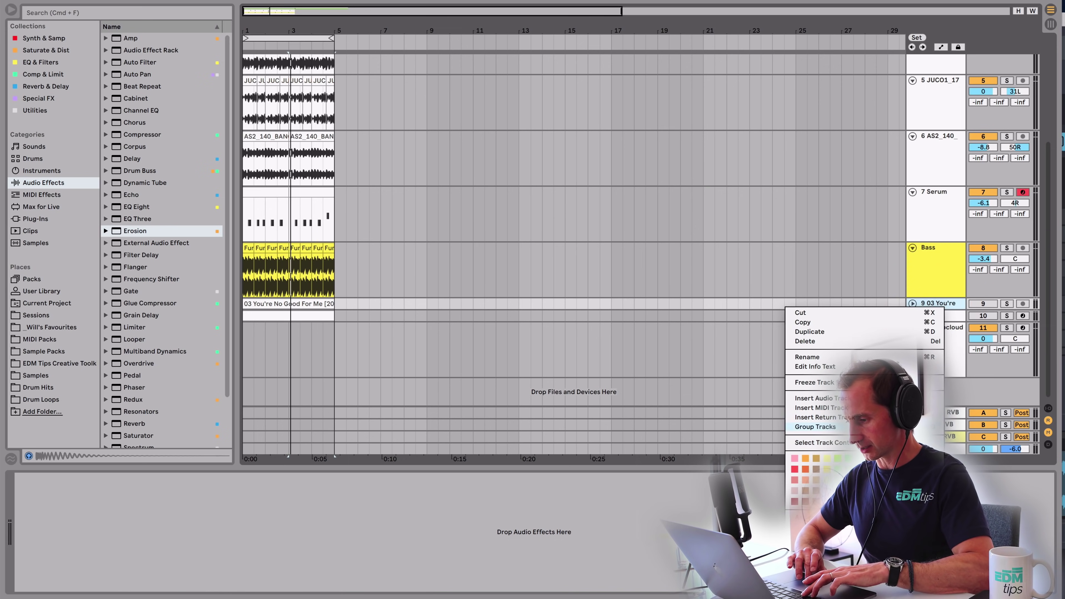
left_click(913, 459)
left_click(936, 307)
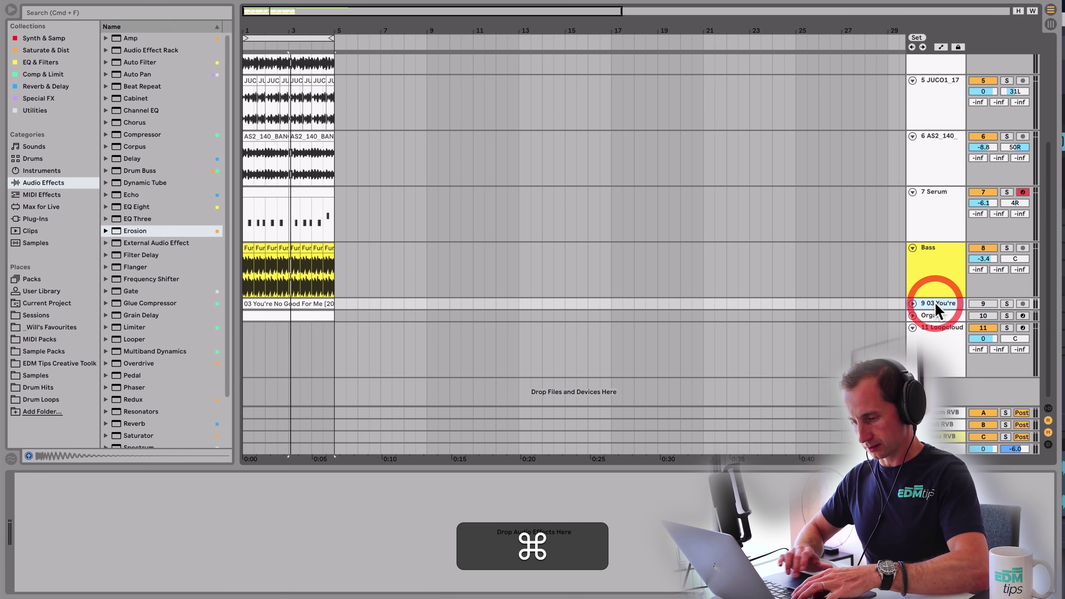
key("super+r")
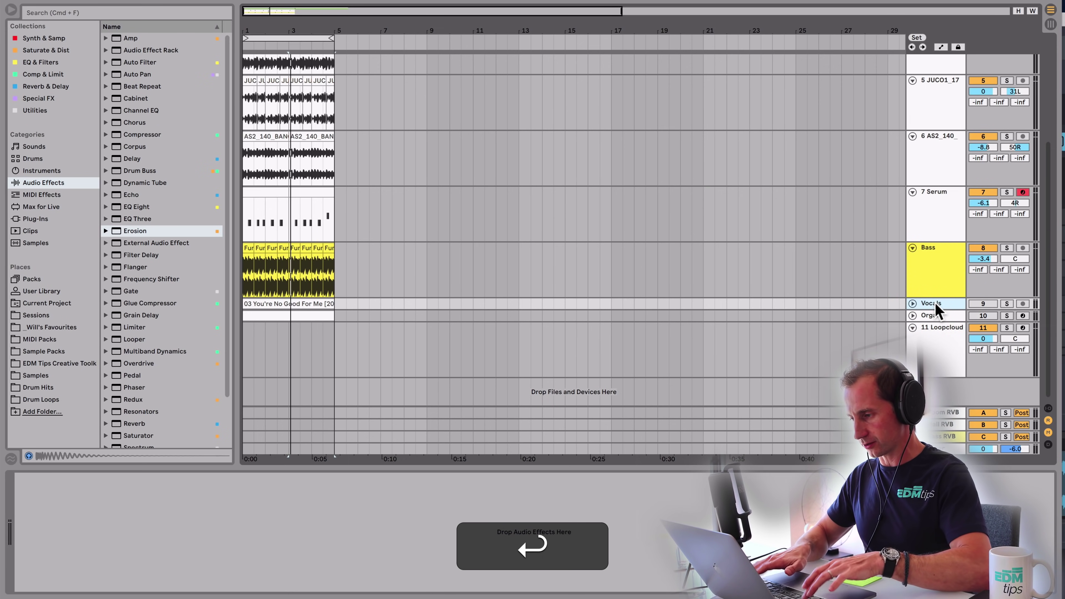
- Colour the Organ track light blue
left_click(932, 313)
right_click(933, 317)
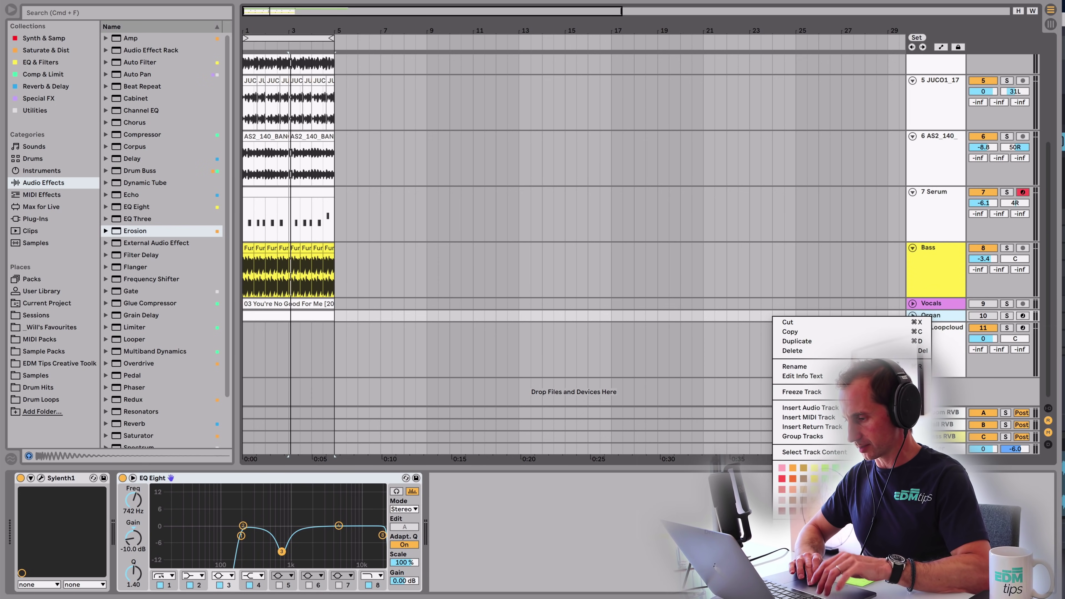
left_click(868, 468)
- Rename the Serum track as Perc
left_click(936, 214)
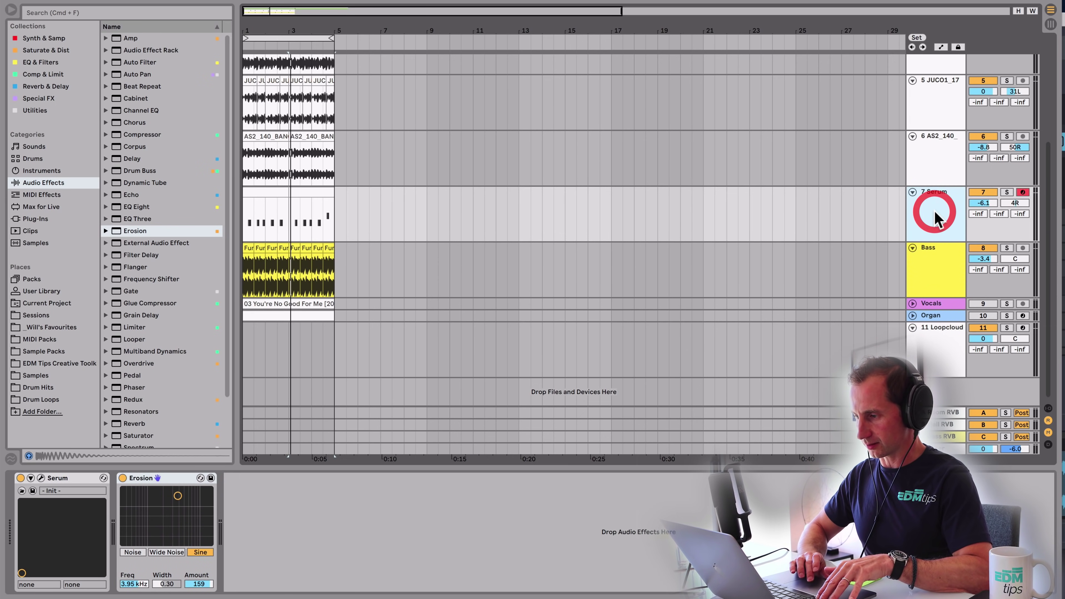
scroll(938, 235, "up", 2)
key("super+r")
type("Per")
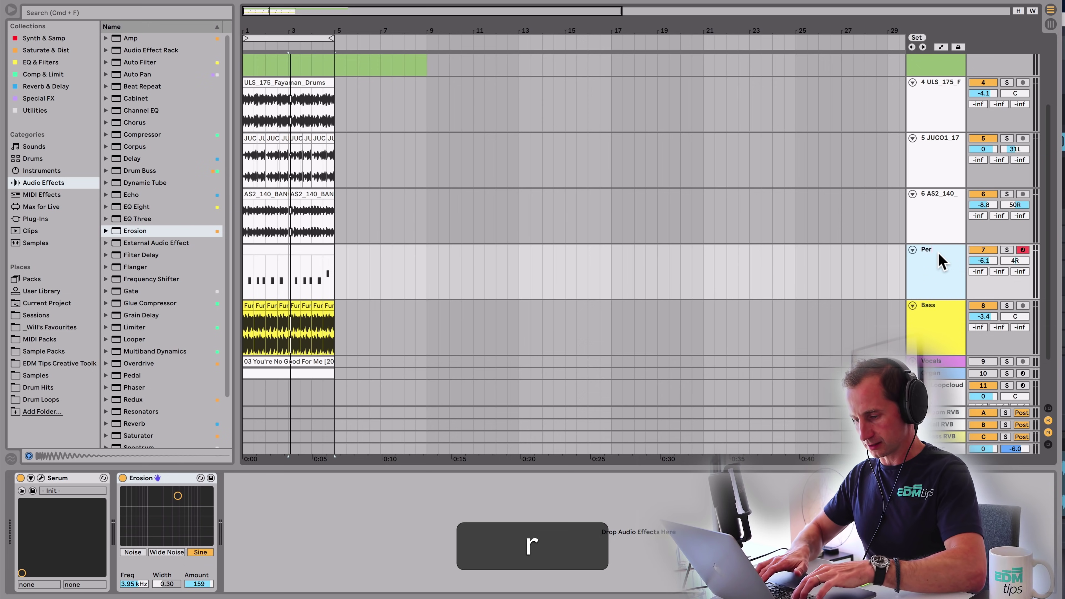
type("c")
key("Return")
- Colour the three drum loop tracks and the Perc track, tracks 4 to 7, green
left_click(928, 226)
scroll(928, 228, "up", 2)
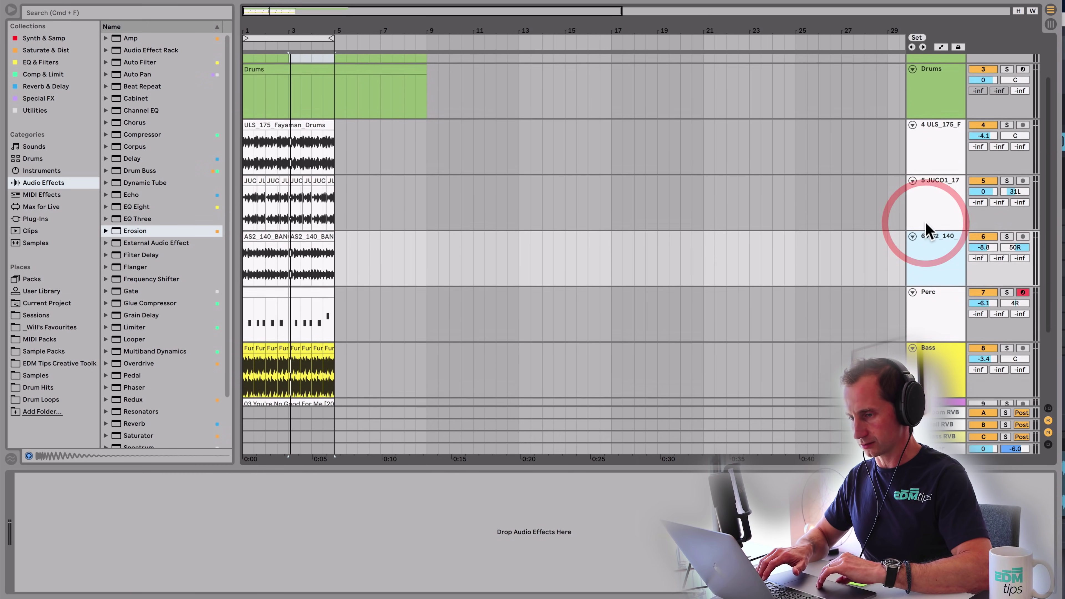
left_click(927, 153)
left_click(935, 300, "shift")
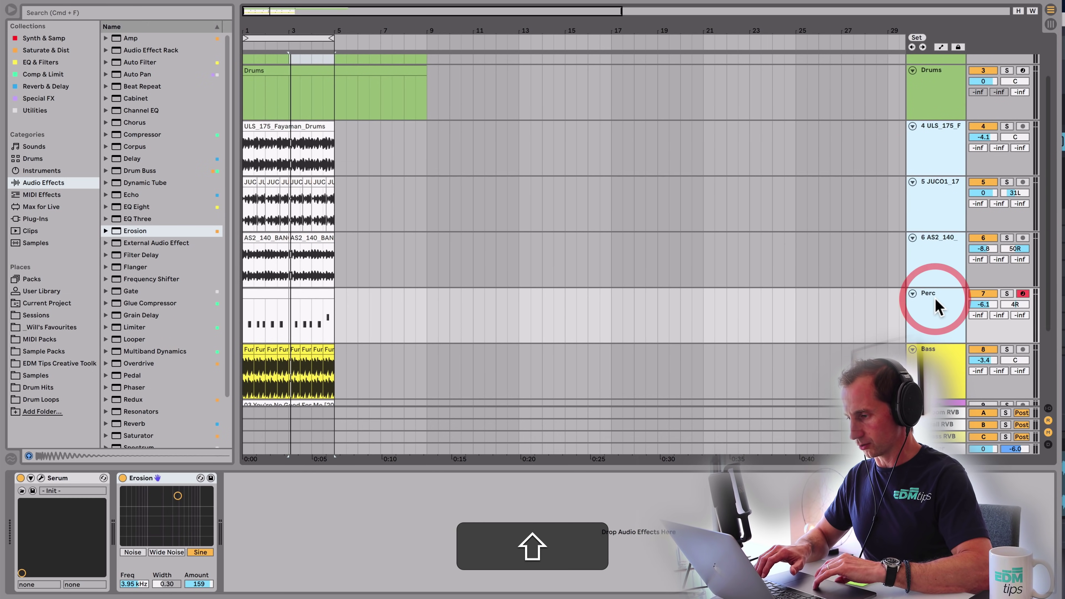
right_click(935, 303)
left_click(839, 448)
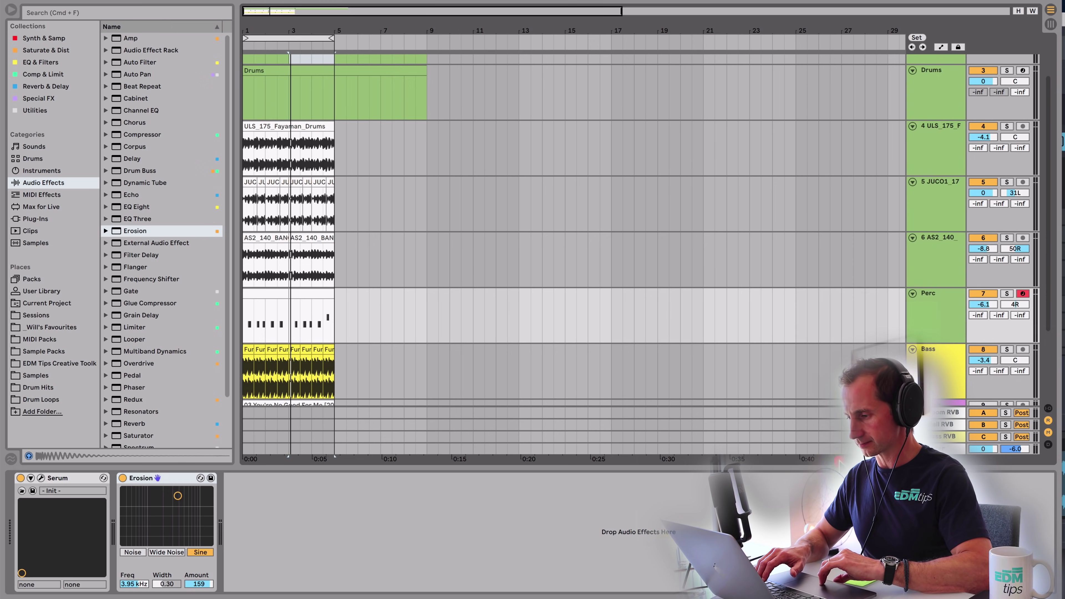
- Apply the track colours to all clips on the tracks from the ULS_175 drum loop through Organ
scroll(928, 341, "up", 3)
left_click(950, 207)
scroll(950, 210, "down", 7)
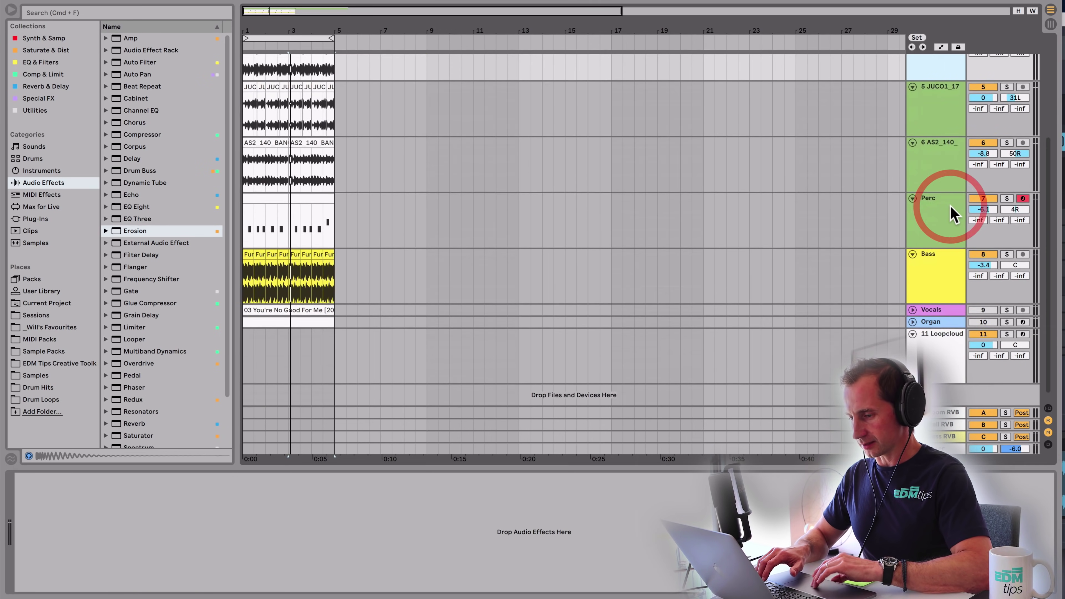
left_click(935, 317)
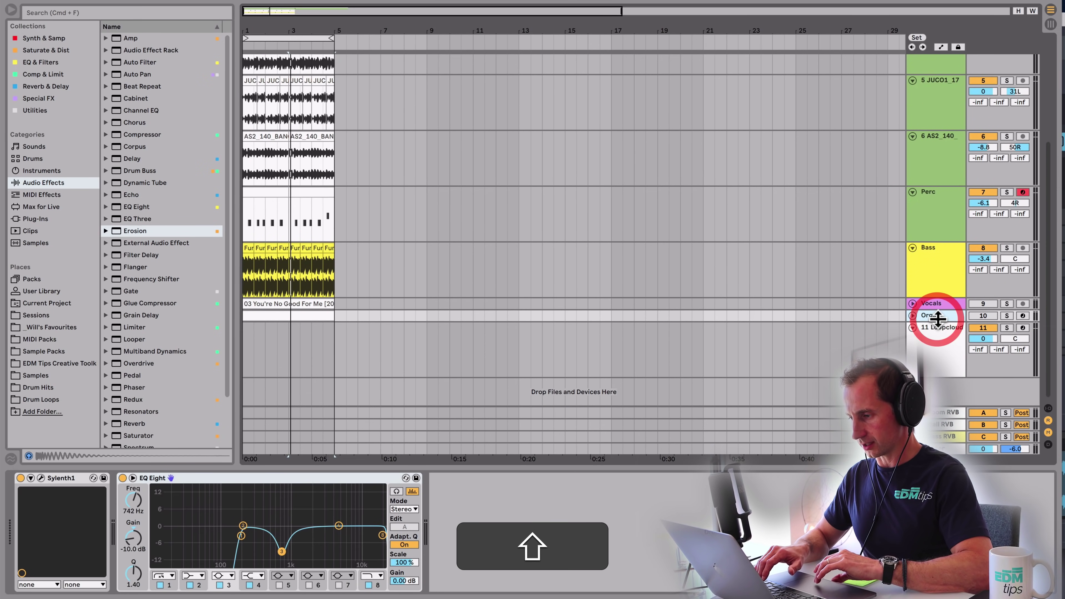
scroll(931, 180, "up", 4)
left_click(935, 194, "shift")
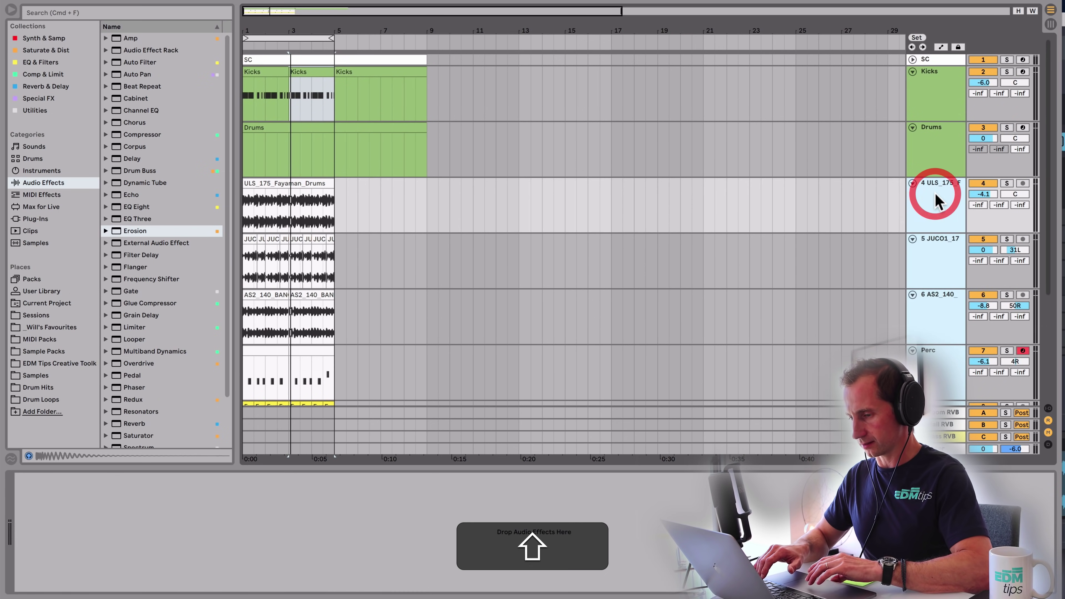
right_click(936, 193)
left_click(839, 380)
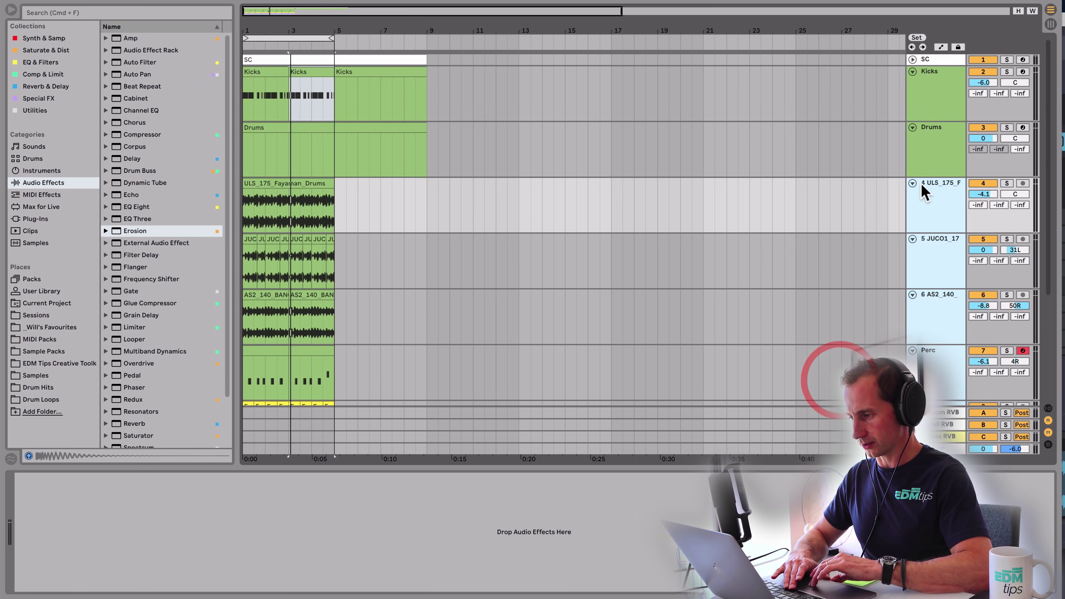
- Save the set after playing the loop and extend the loop's end to just past bar 9
key("space")
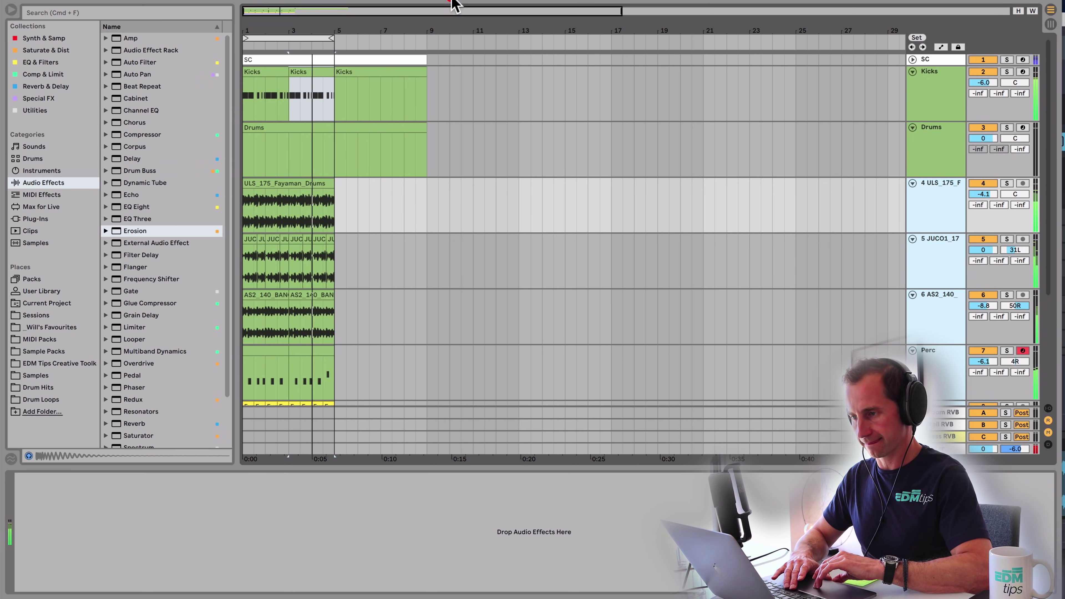
left_click(454, 4)
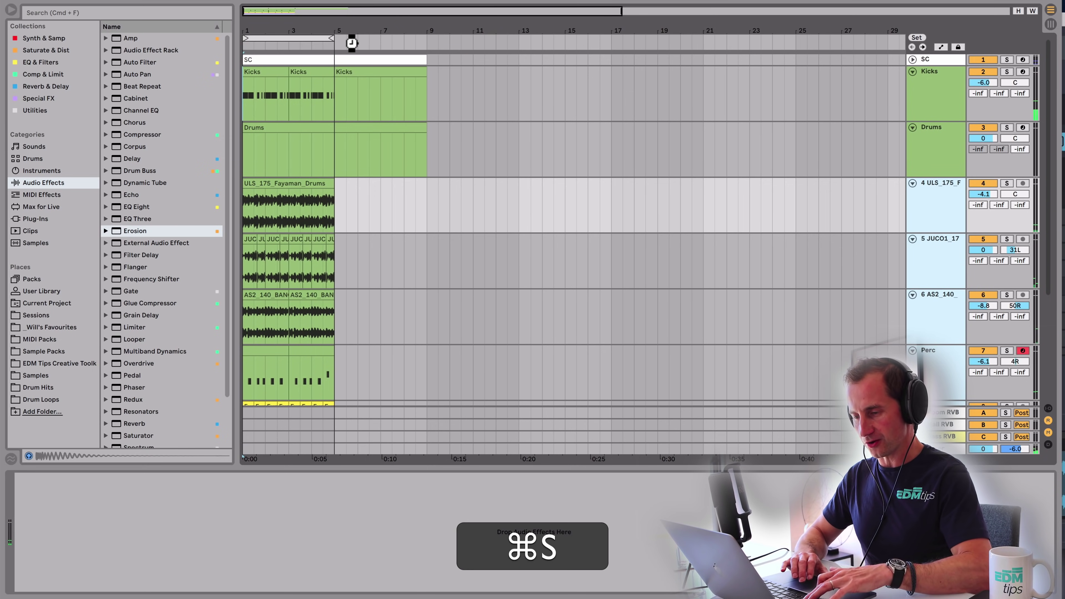
left_click_drag(329, 40, 436, 39)
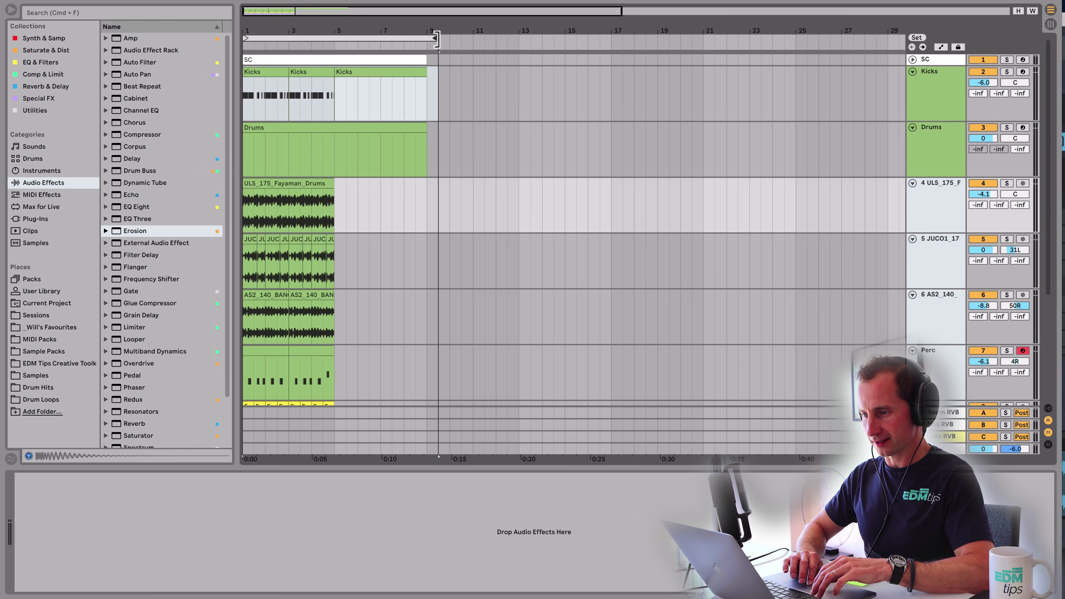
- Move the Organ clip to start at bar 5, switch the Organ track on and play it
scroll(403, 108, "down", 5)
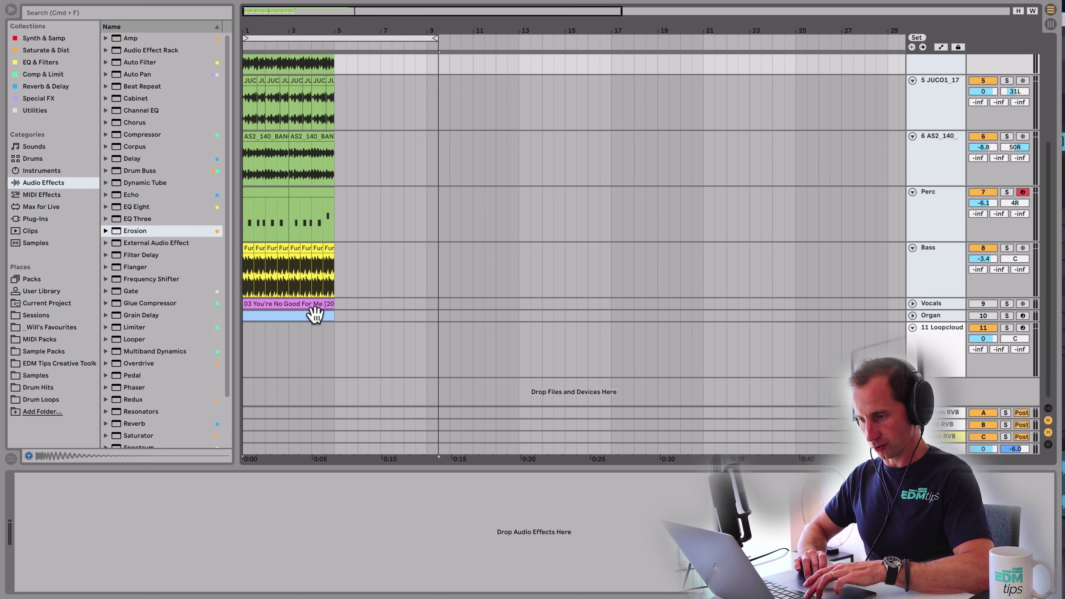
left_click_drag(314, 315, 409, 316)
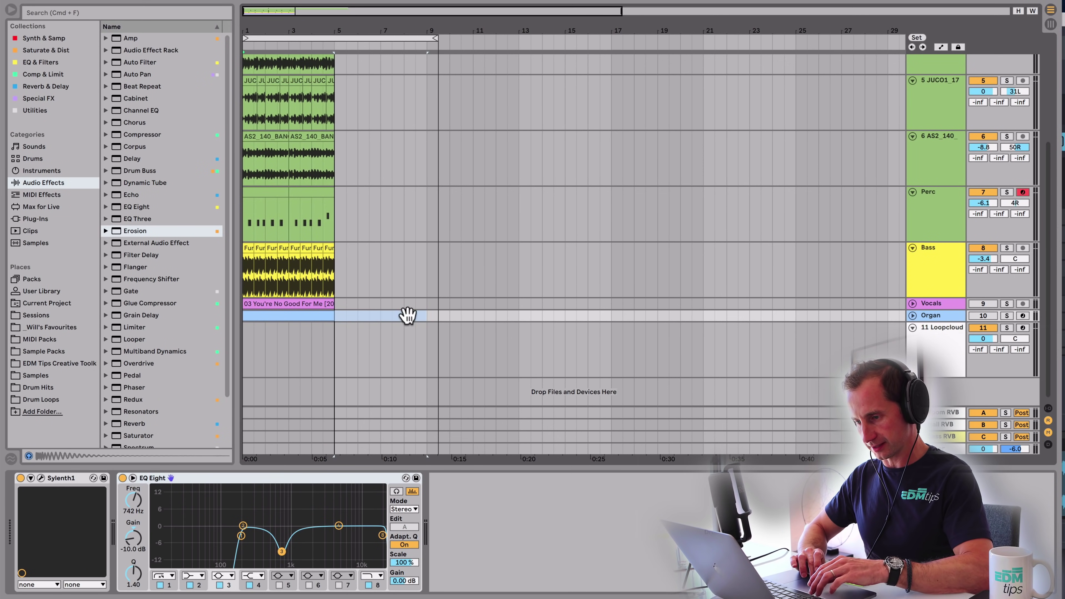
left_click(983, 315)
key("space")
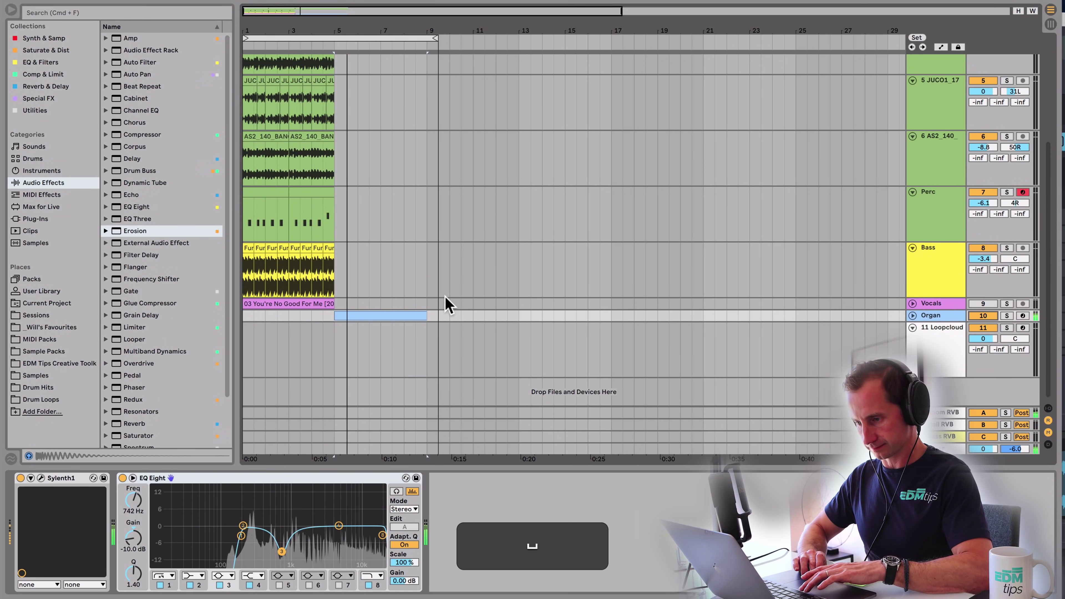
- Duplicate the Organ clip until it fills bars 5 to 21, extend the loop to bar 21 and stop playback
left_click_drag(435, 39, 671, 43)
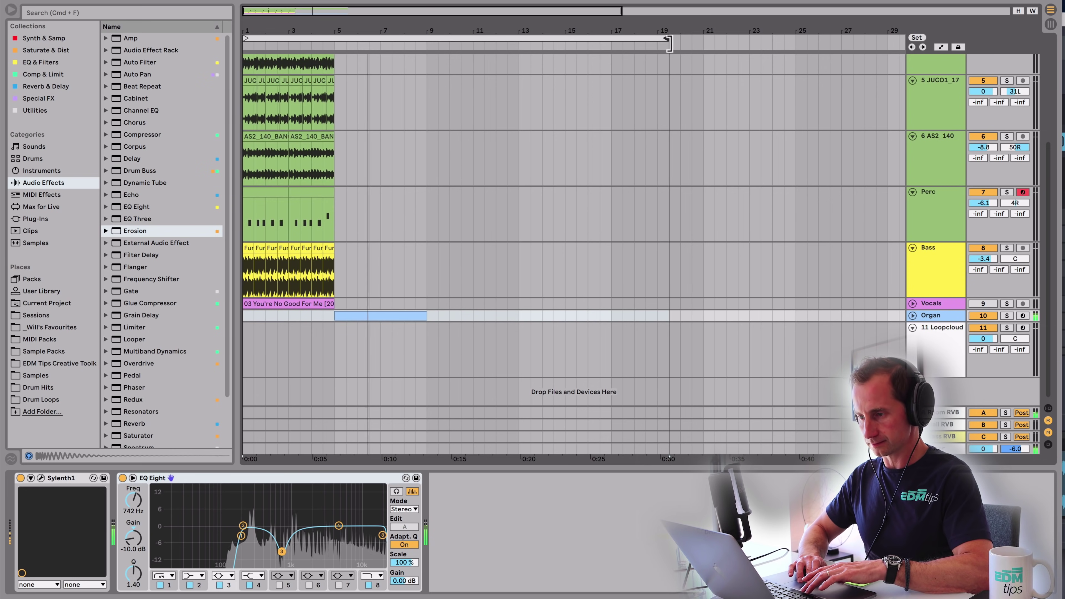
left_click(402, 316)
key("super+d")
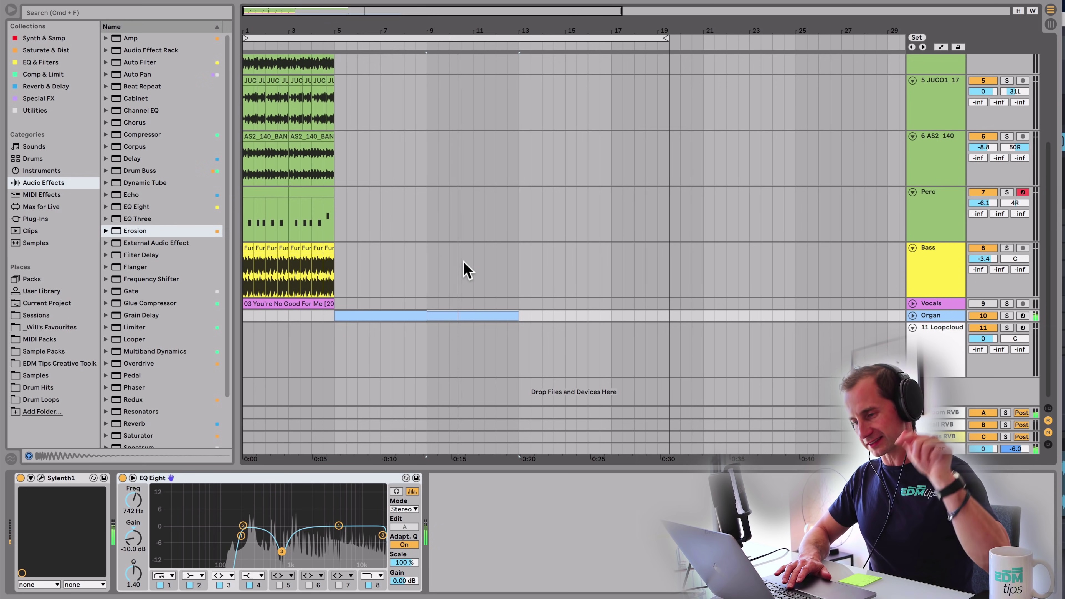
left_click(481, 315)
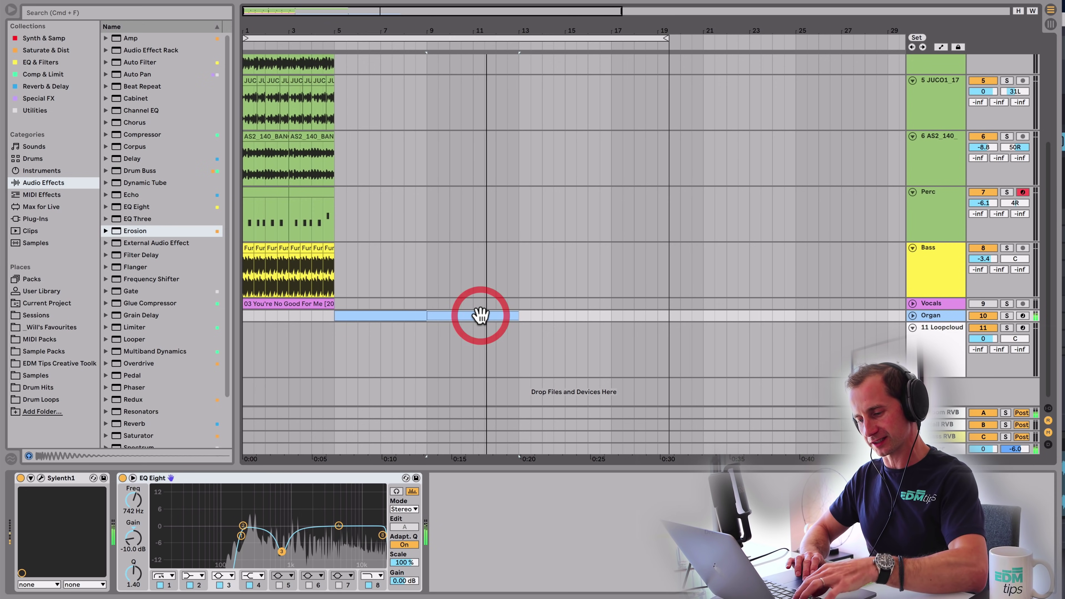
key("ctrl+d")
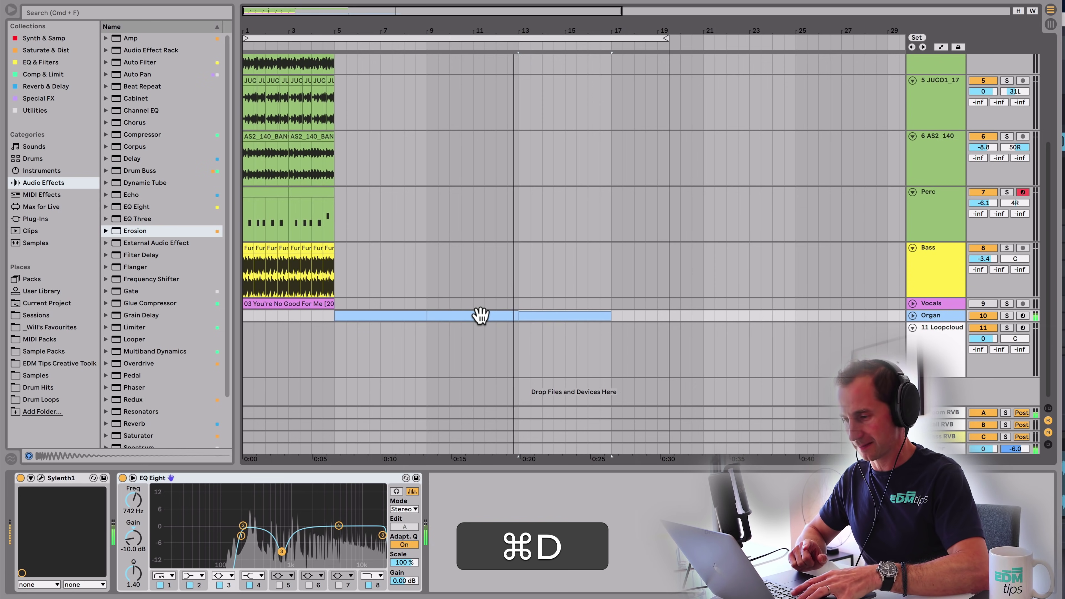
key("super+d")
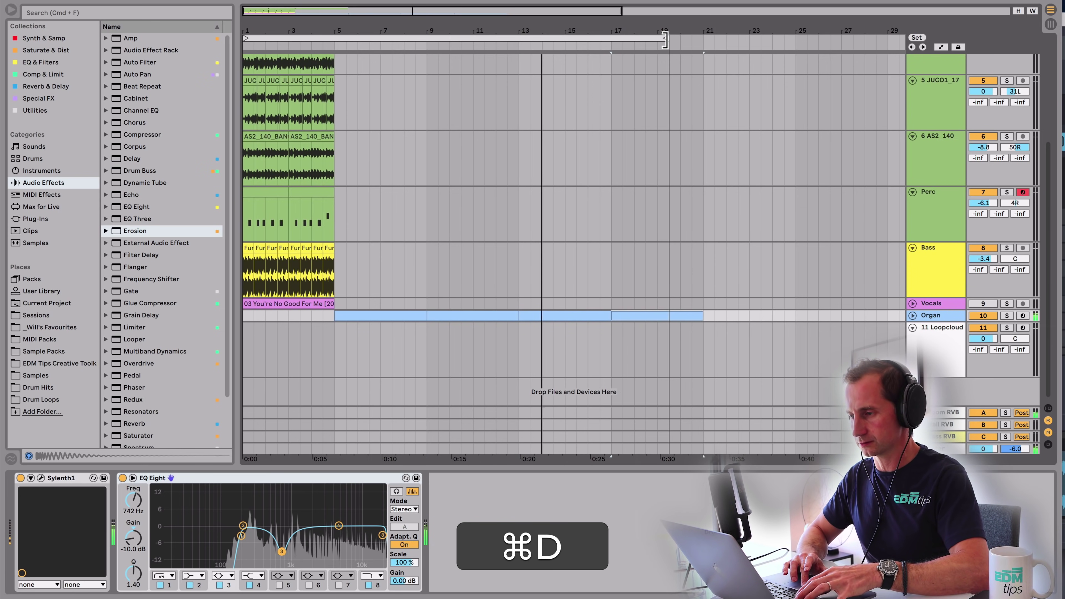
key("space")
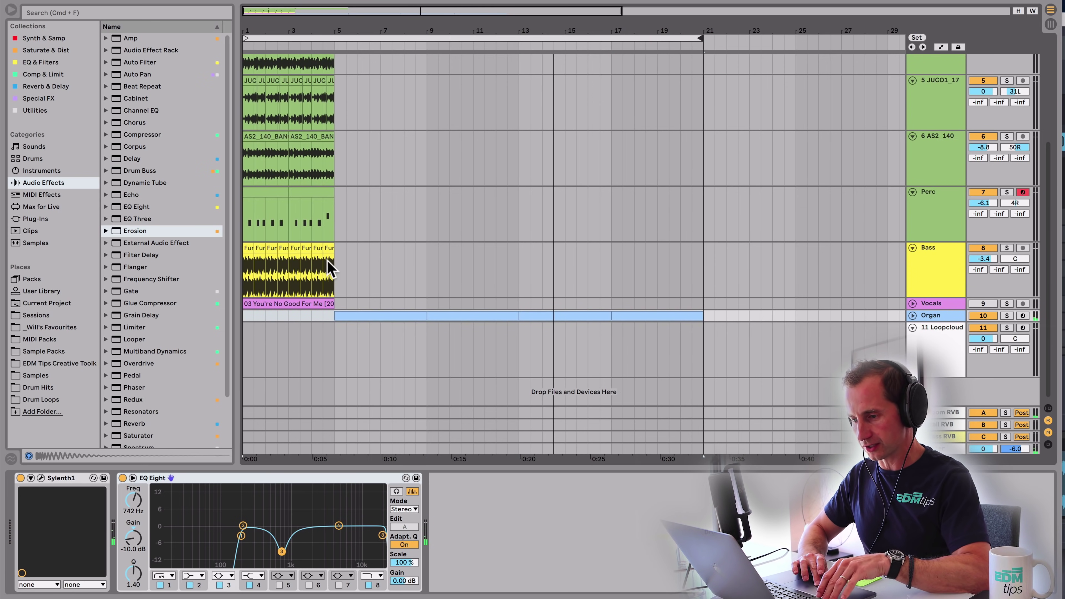
- Copy the Bass clips of bars 3 to 5 to bar 13, duplicate them until bar 21 and play from bar 13
left_click(327, 277)
left_click_drag(292, 278, 289, 279)
key("super+c")
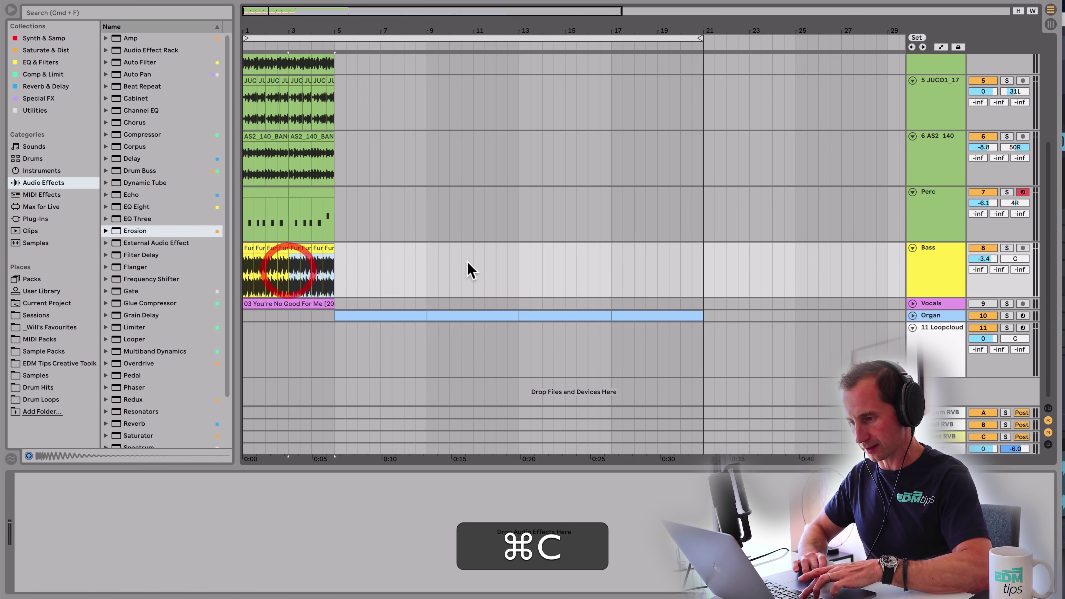
left_click(519, 273)
key("super+v")
key("super+d")
key("super+d")
key("super+d")
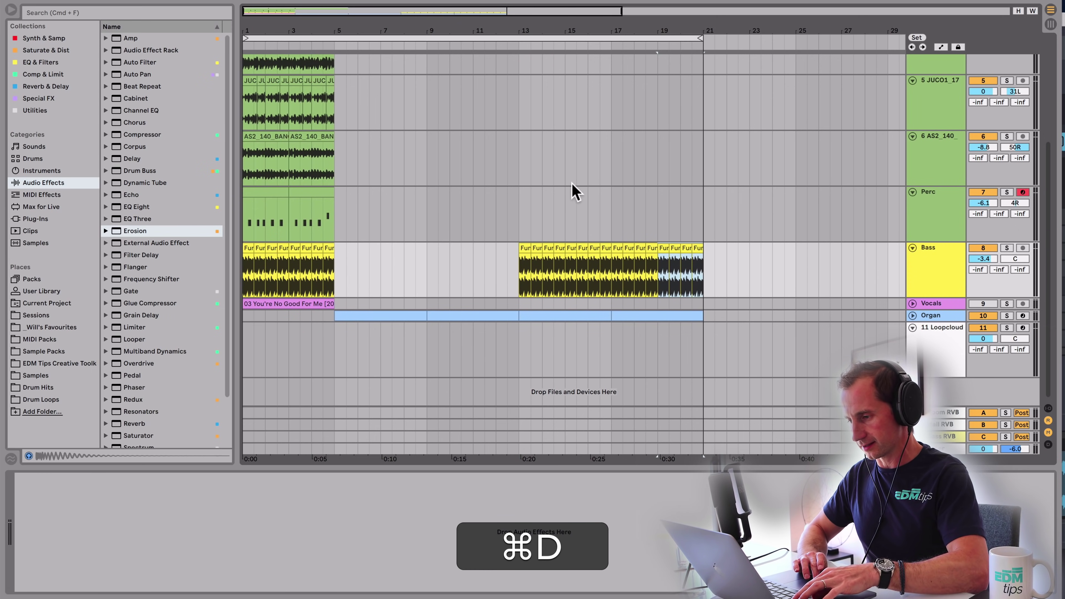
left_click(518, 45)
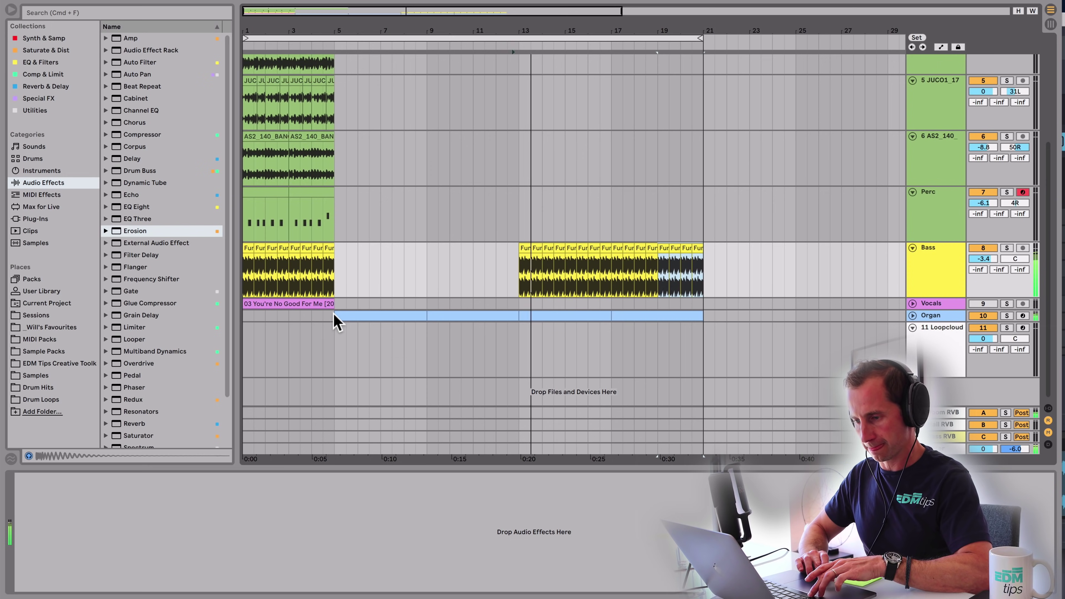
- Try to copy the clips in bars 1 to 5 on the tracks from Kicks through Bass to bar 21
left_click_drag(334, 287, 216, 5)
key("super+c")
scroll(781, 141, "up", 3)
scroll(785, 152, "up", 2)
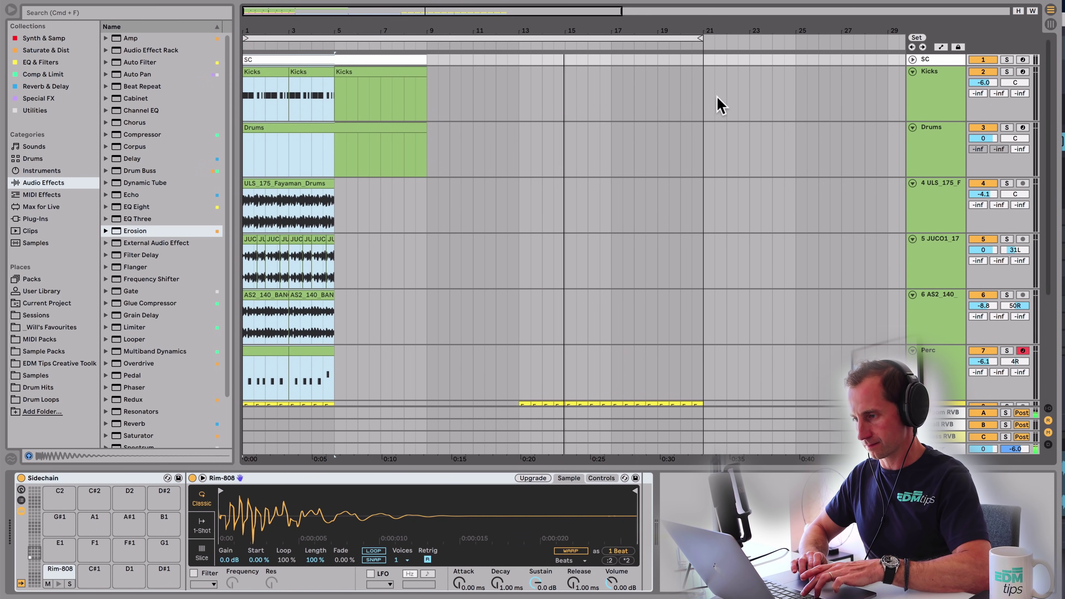
left_click(703, 95)
key("super+v")
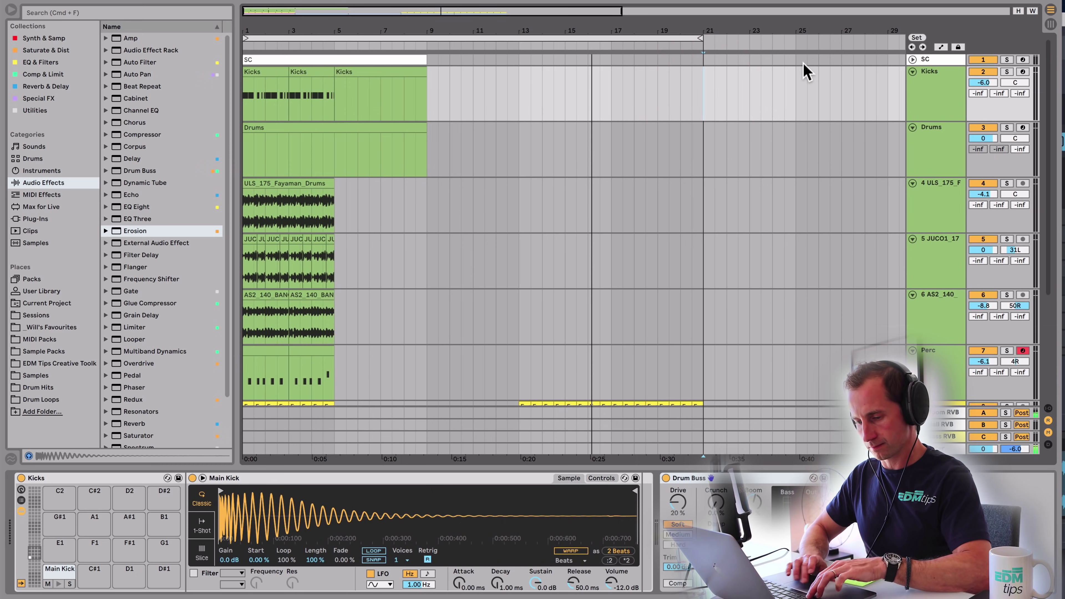
key("a")
key("a")
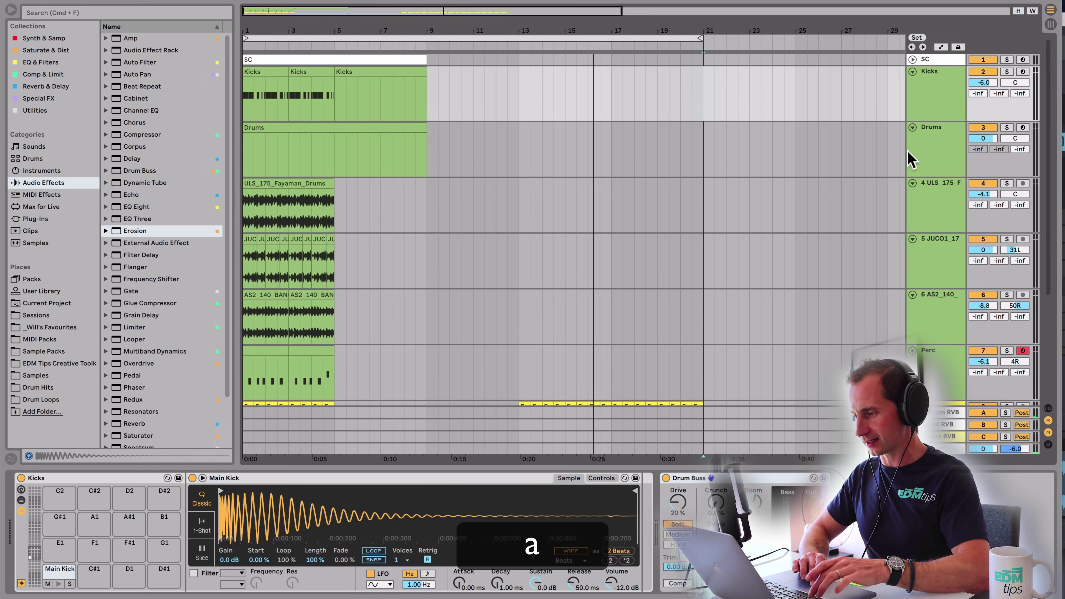
- Insert an audio track below the Perc track, name it Perc and save the set
left_click(959, 381)
key("super+t")
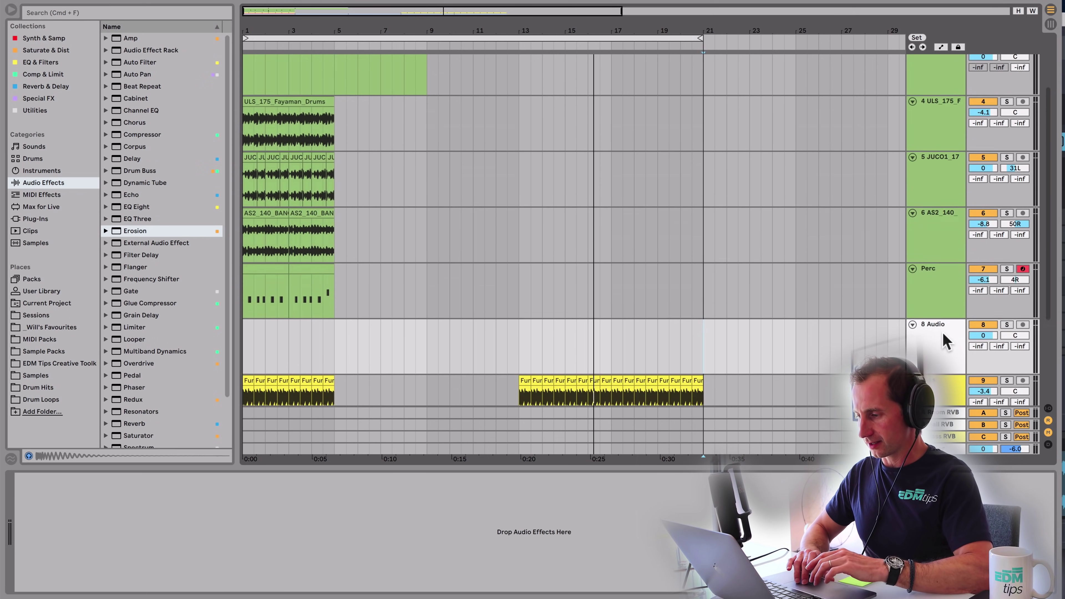
left_click(935, 329)
key("super+r")
type("Per")
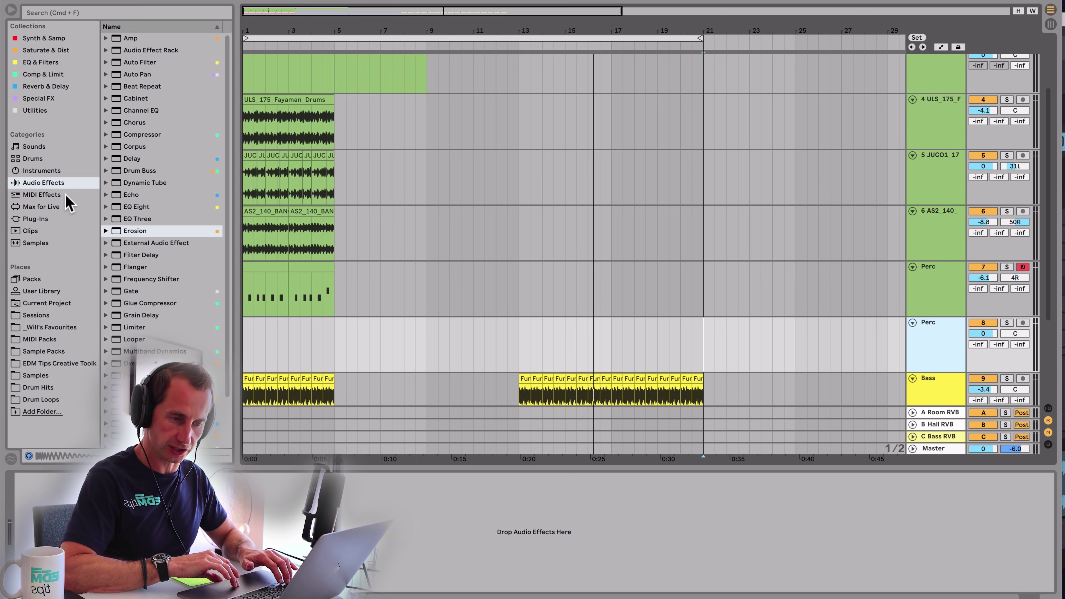
key("super+s")
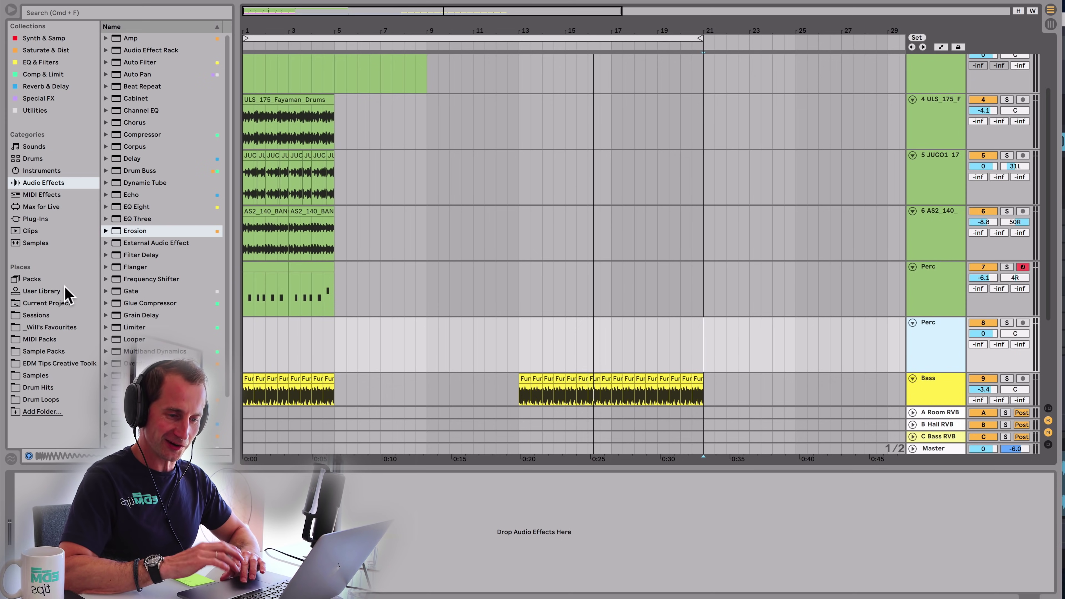
- Audition the samples in the Snaps folder of the EDM Tips Creative Toolkit drums, stopping at ETCT1_Snap_2.wav
left_click(51, 363)
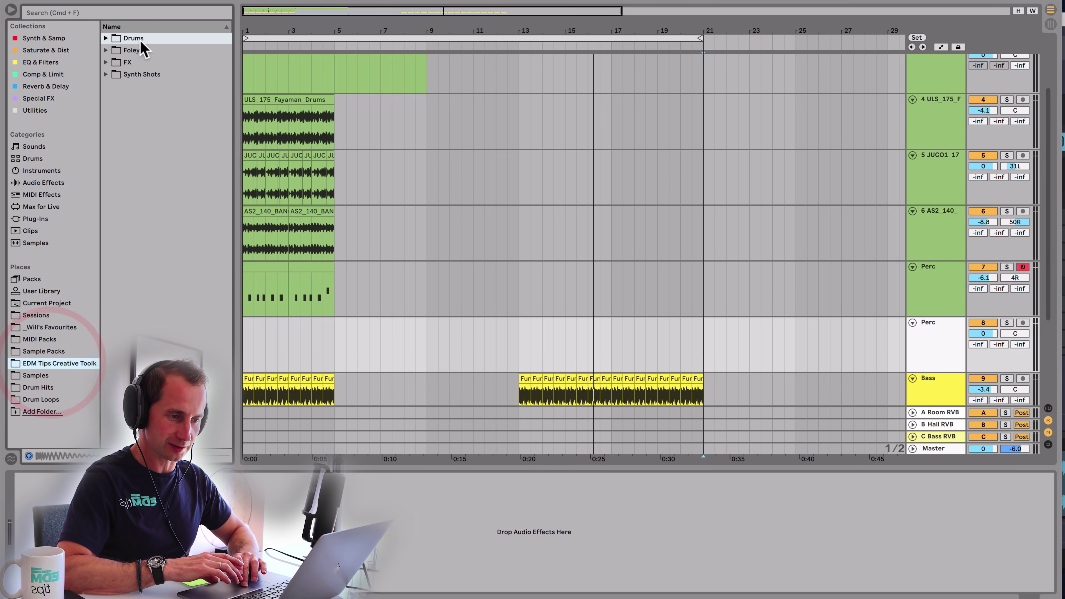
key("Right")
left_click(135, 95)
key("Left")
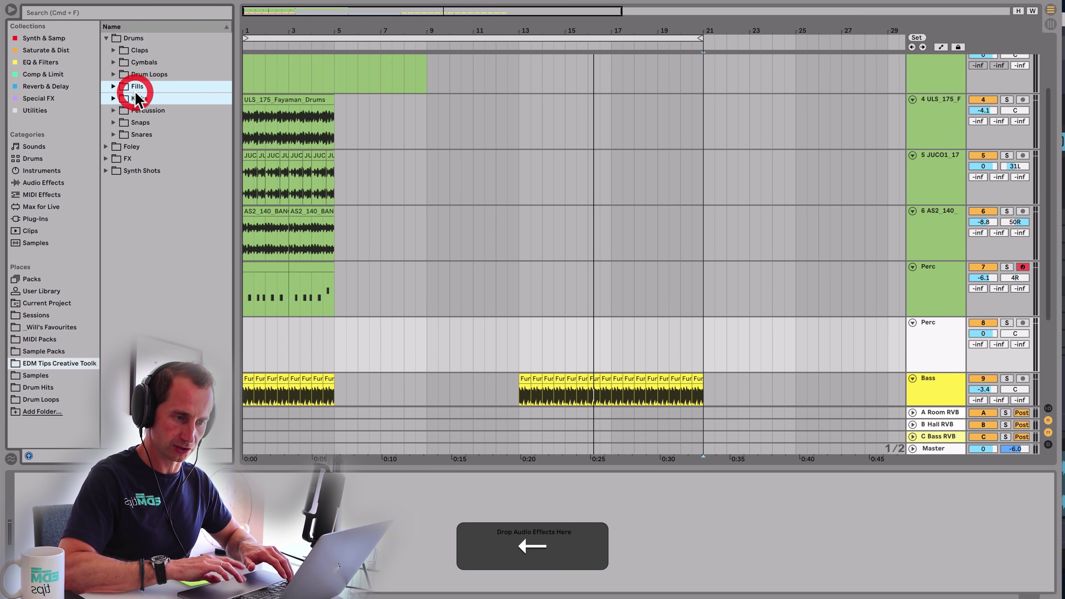
key("Down")
key("Down")
key("Right")
key("Down")
key("Down")
key("Down")
key("Down")
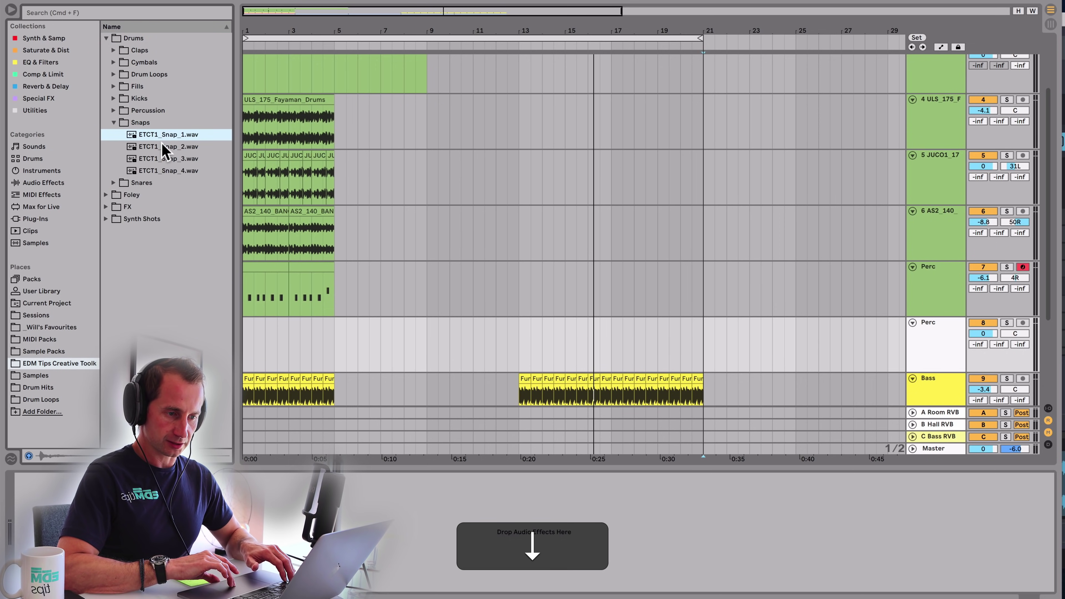
key("Up")
key("Up")
key("Up")
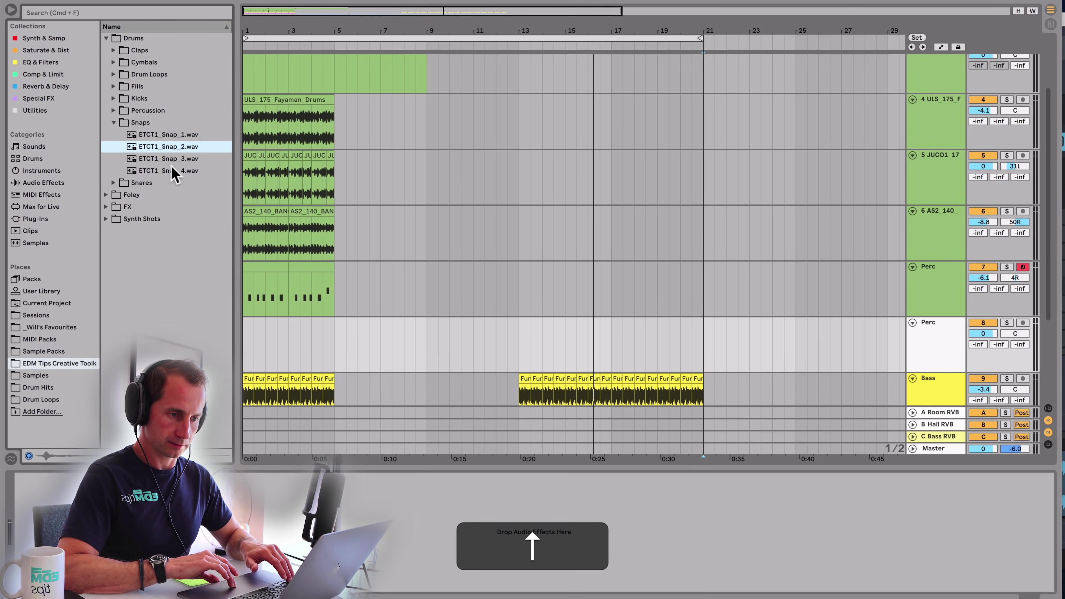
key("Down")
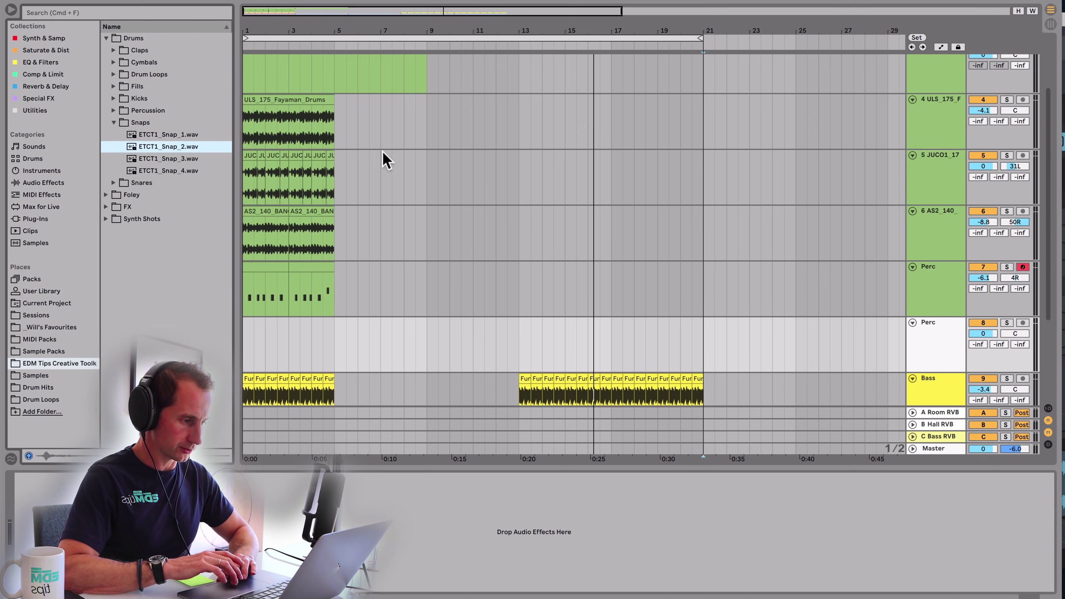
- Place ETCT1_Snap_2.wav on beat 3 of bar 13 on the new Perc audio track
left_click_drag(562, 32, 562, 36)
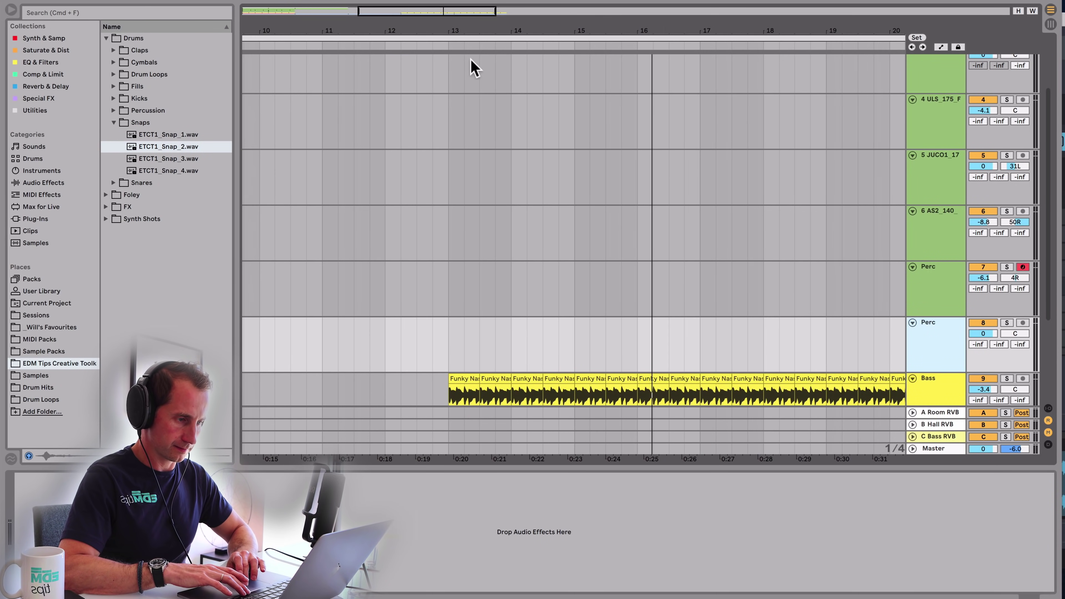
left_click(406, 45)
mouse_move(210, 147)
left_mouse_down()
mouse_move(452, 291)
mouse_move(482, 333)
left_mouse_up()
left_click_drag(486, 38, 350, 37)
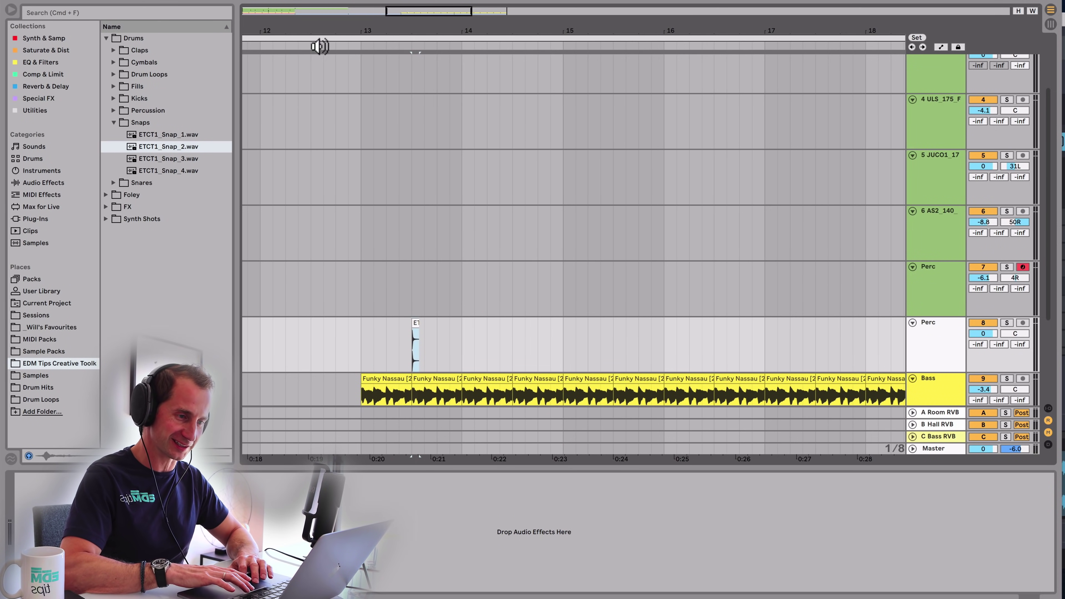
- Pan the Perc snap track to 42L and play from just after bar 12
left_click(261, 45)
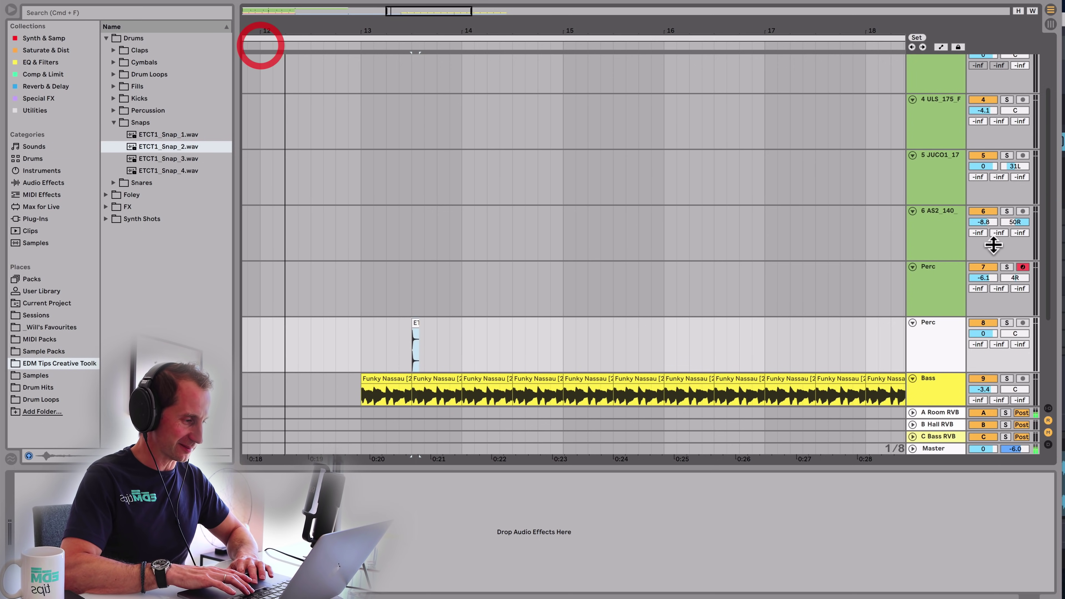
key("space")
left_click_drag(1018, 335, 1018, 346)
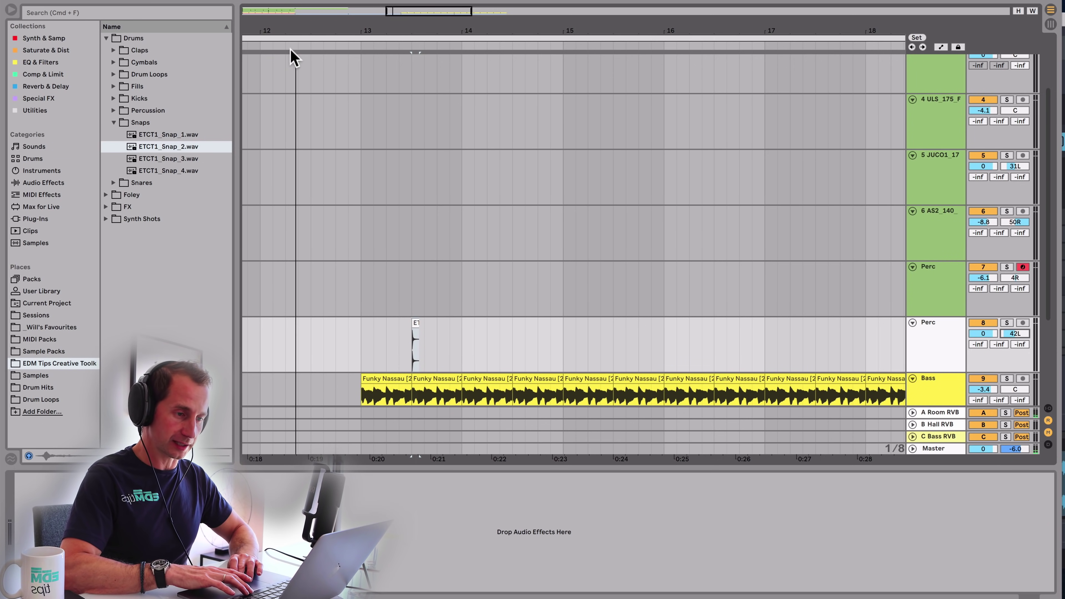
key("space")
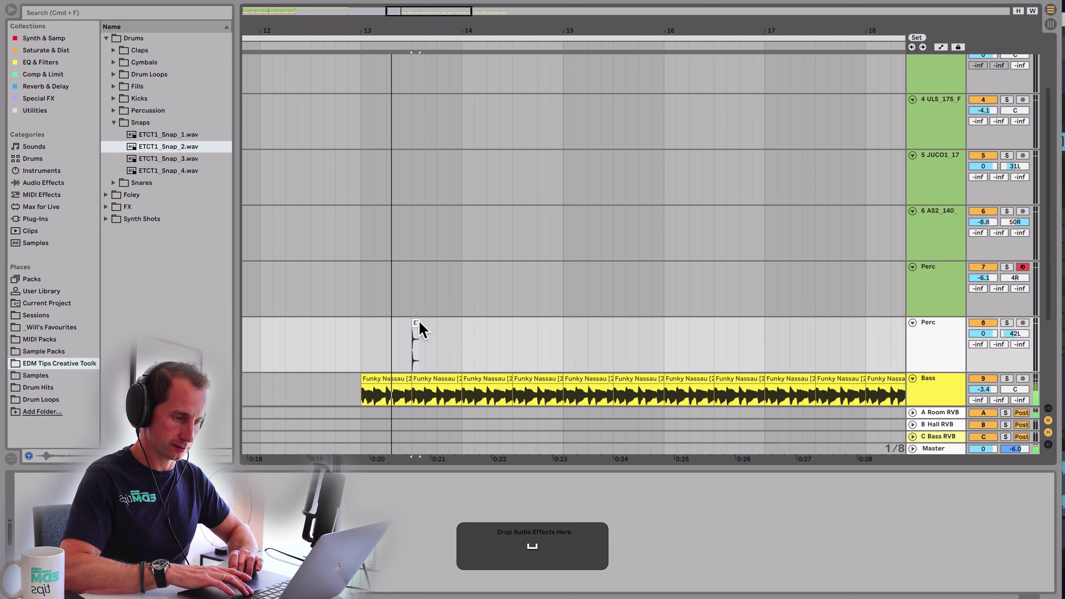
- Move the snap clip to beat 2 of bar 13 and repeat it every half bar up to bar 21 during playback
left_click_drag(415, 322, 391, 323)
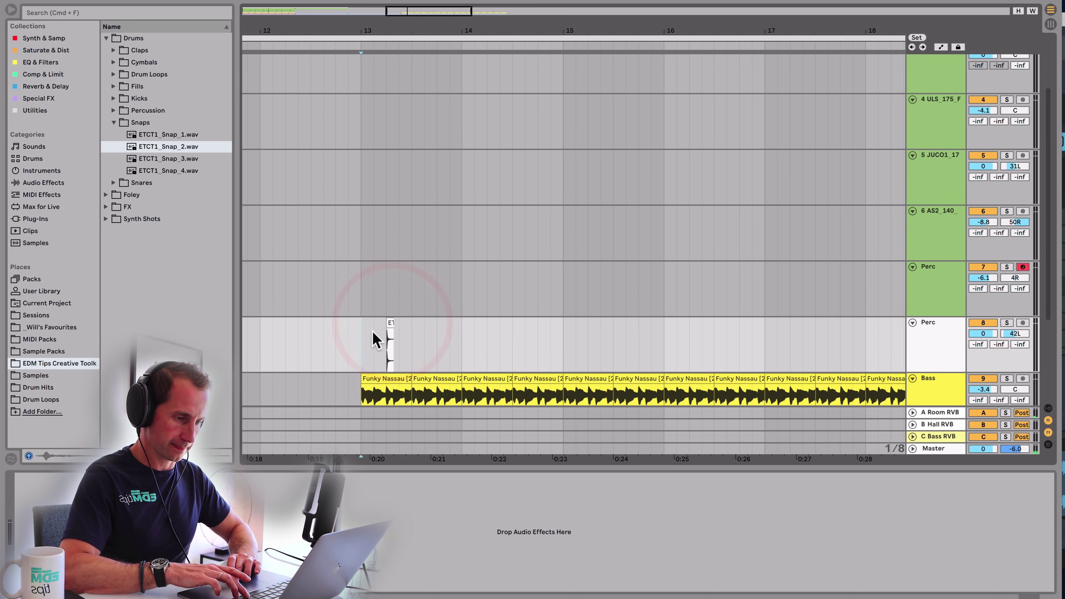
key("super+d")
key("super+d")
key("super+d")
key("super+d")
key("super+d")
key("super+d")
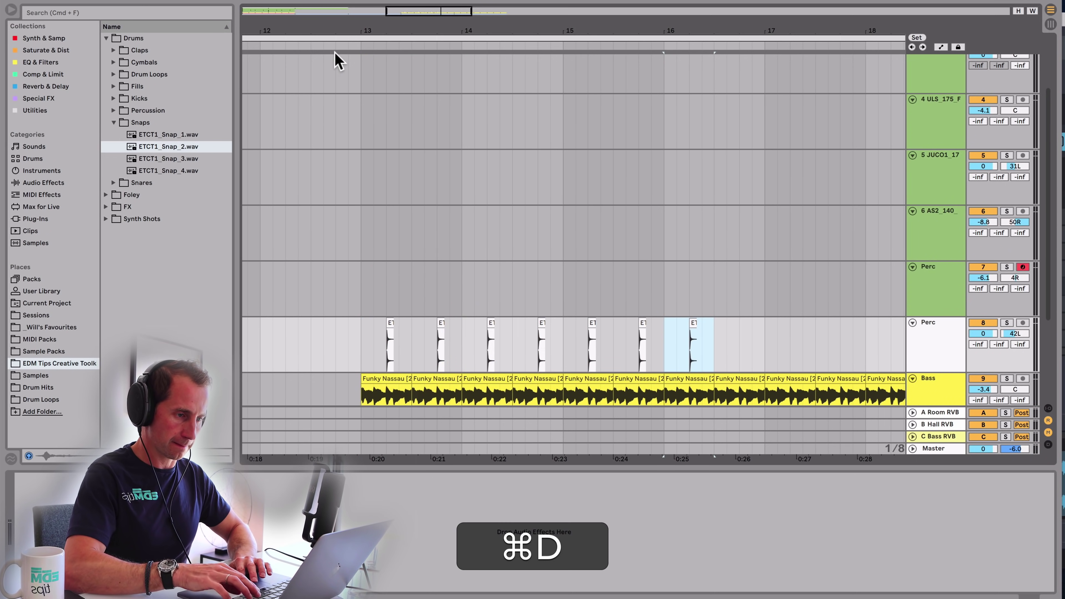
left_click(330, 48)
key("super+d")
key("super+d")
key("super+d")
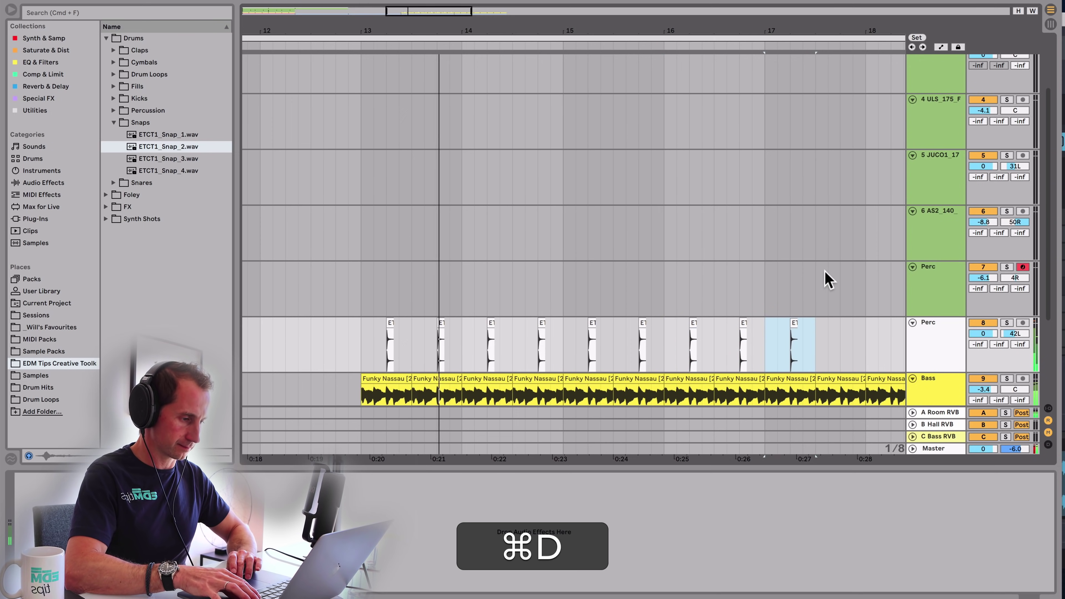
left_click_drag(819, 37, 725, 32)
key("super+d")
key("super+d")
key("super+d")
key("super+d")
key("super+d")
key("super+d")
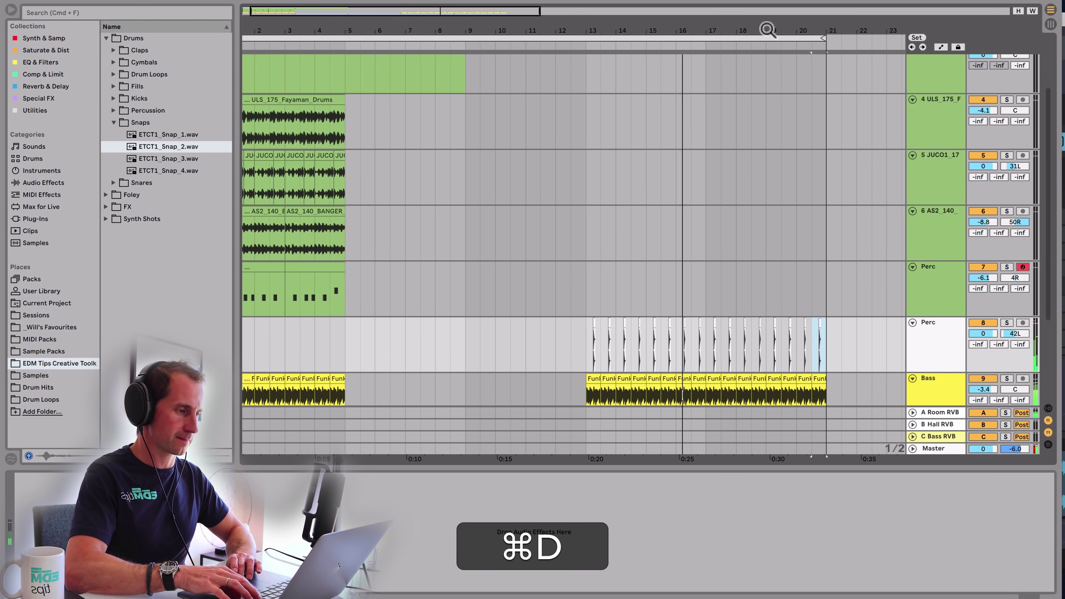
- Stop playback and insert another audio track below the snap's Perc track
left_click_drag(817, 32, 792, 38)
scroll(416, 240, "left", 10)
scroll(416, 241, "down", 1)
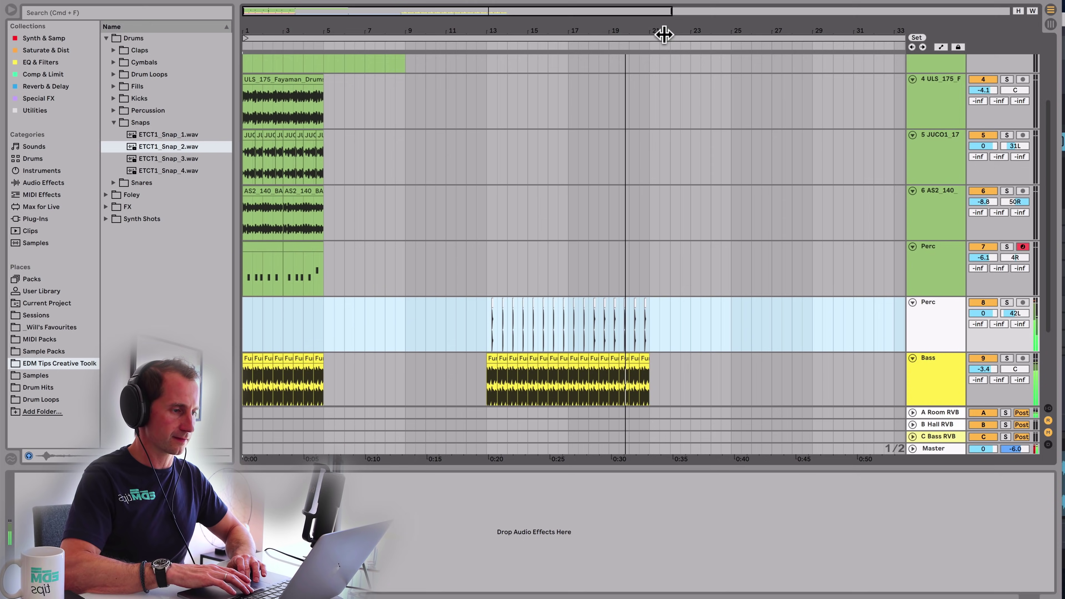
left_click_drag(664, 31, 663, 33)
key("space")
left_click(942, 303)
key("super+t")
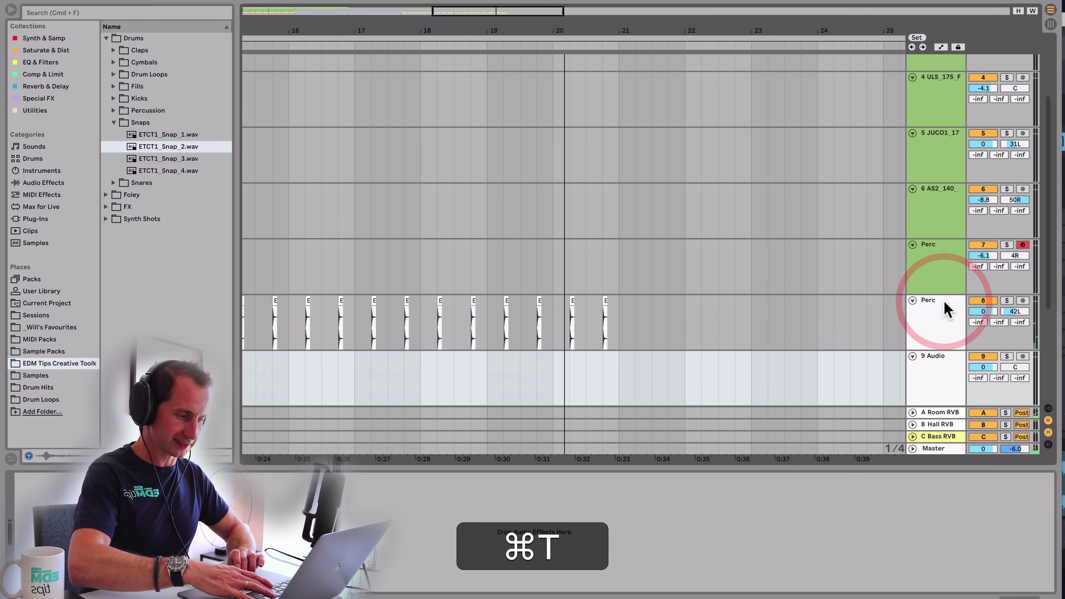
- Audition the clap samples in the toolkit's Claps folder, stopping at ETCT1_Claps_11.wav
left_click(125, 122)
key("Down")
key("Left")
key("Left")
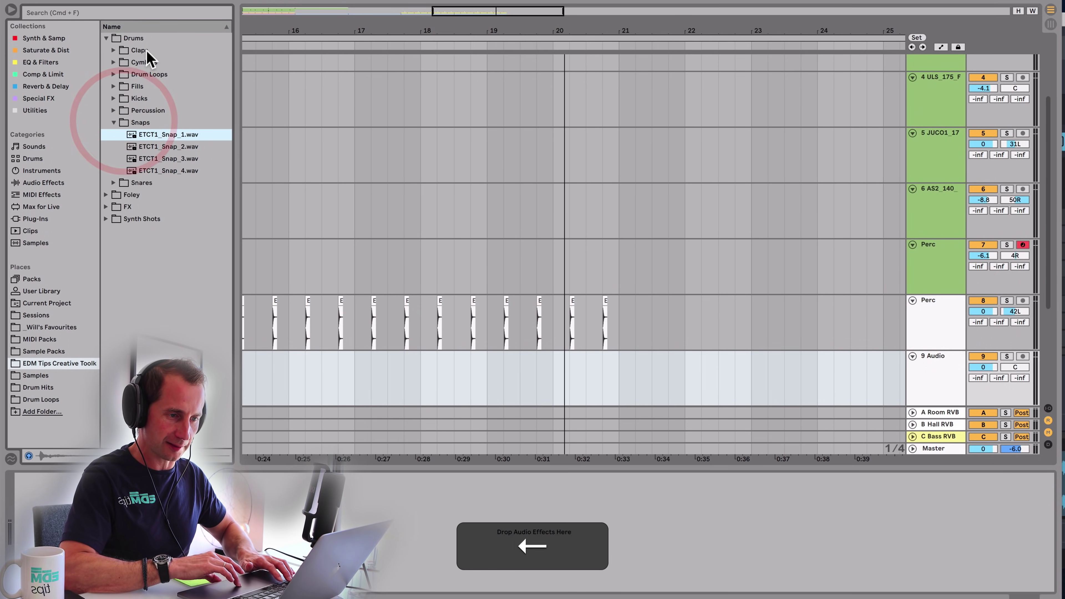
left_click(145, 50)
key("Right")
key("Down")
key("Down")
key("Down")
key("Down")
key("Down")
key("Down")
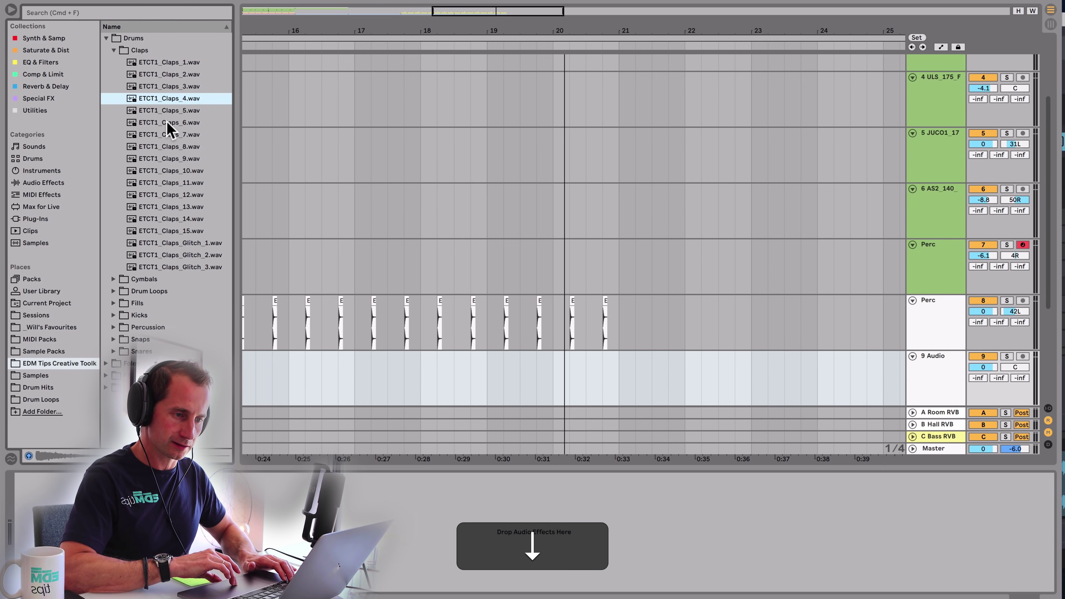
key("Down")
key("Down")
key("Down")
key("Down")
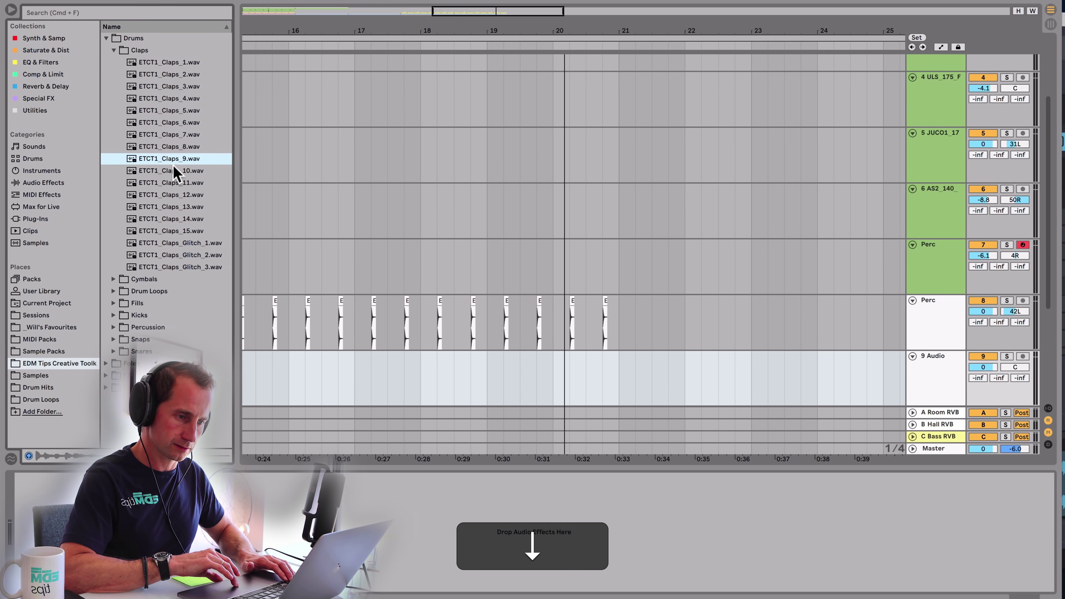
key("Down")
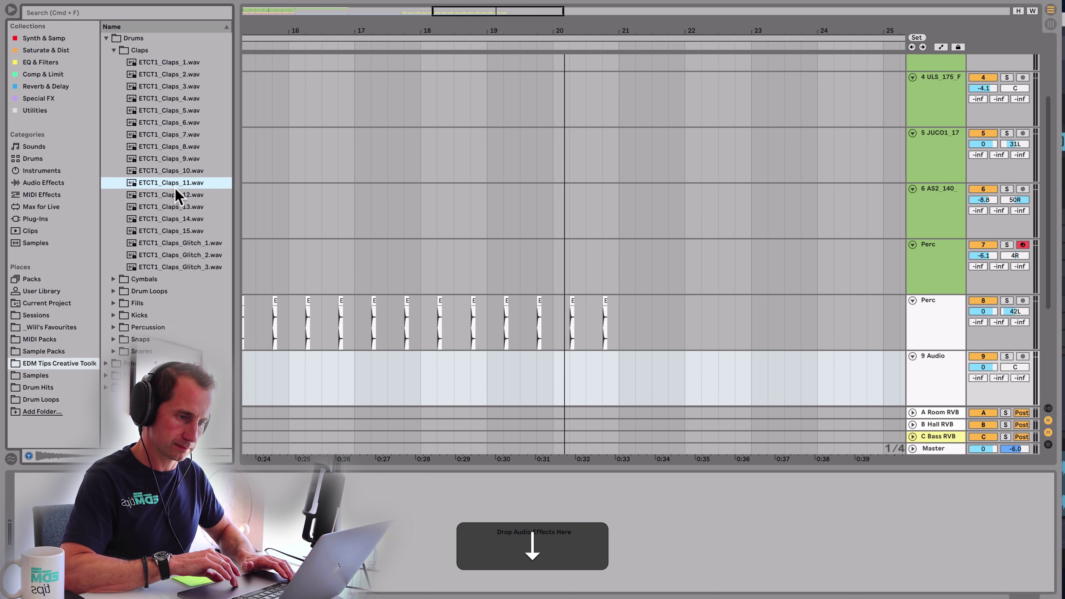
- Place ETCT1_Claps_11.wav on beat 2 of bar 19 of the new track and repeat it every half bar up to bar 21
left_click_drag(176, 189, 525, 395)
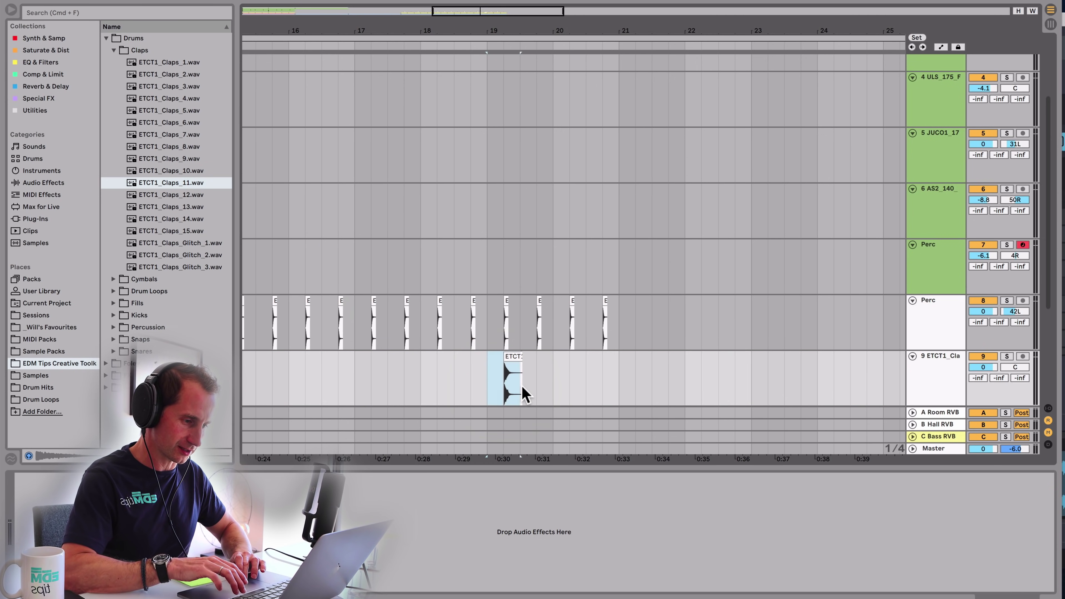
left_click(536, 385)
left_click_drag(490, 381, 520, 382)
key("super+d")
key("super+d")
key("super+d")
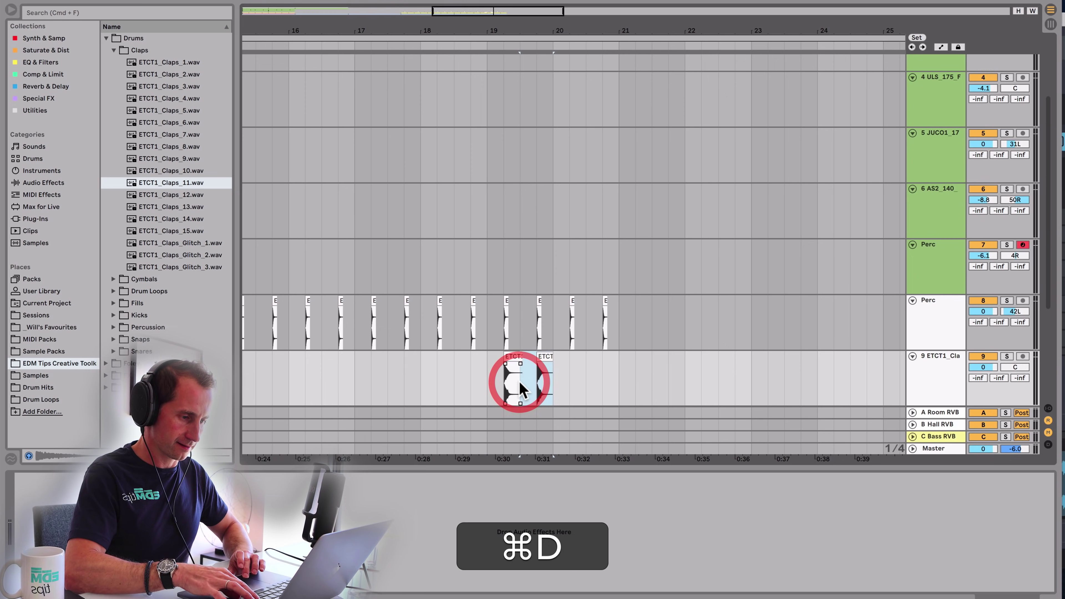
- Set the clap track's volume to -9.8 dB while playing from around bar 18, then stop playback
left_click(467, 45)
key("space")
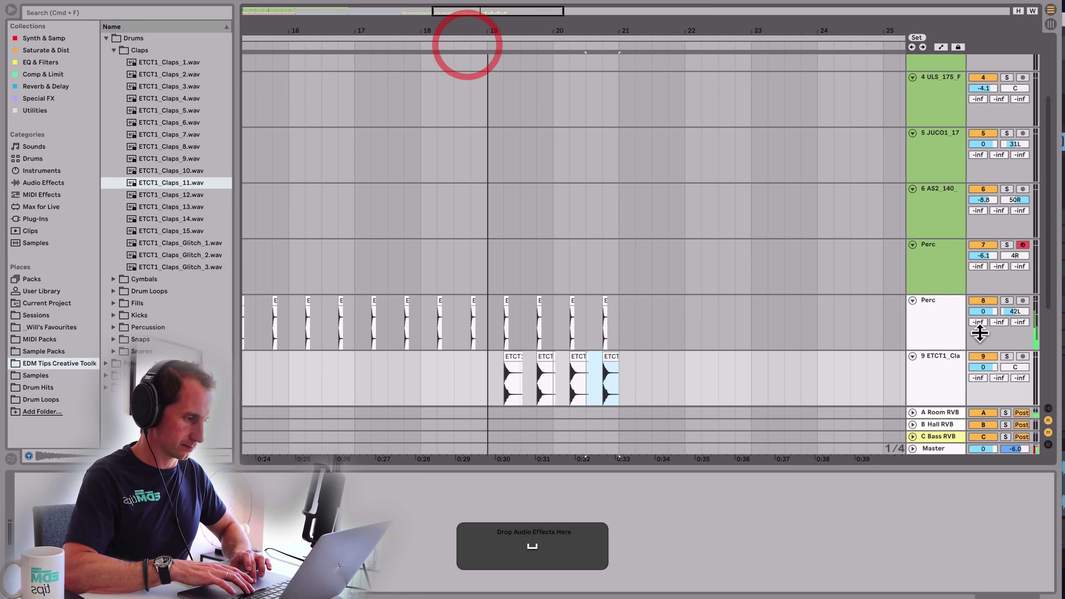
left_click_drag(985, 366, 985, 382)
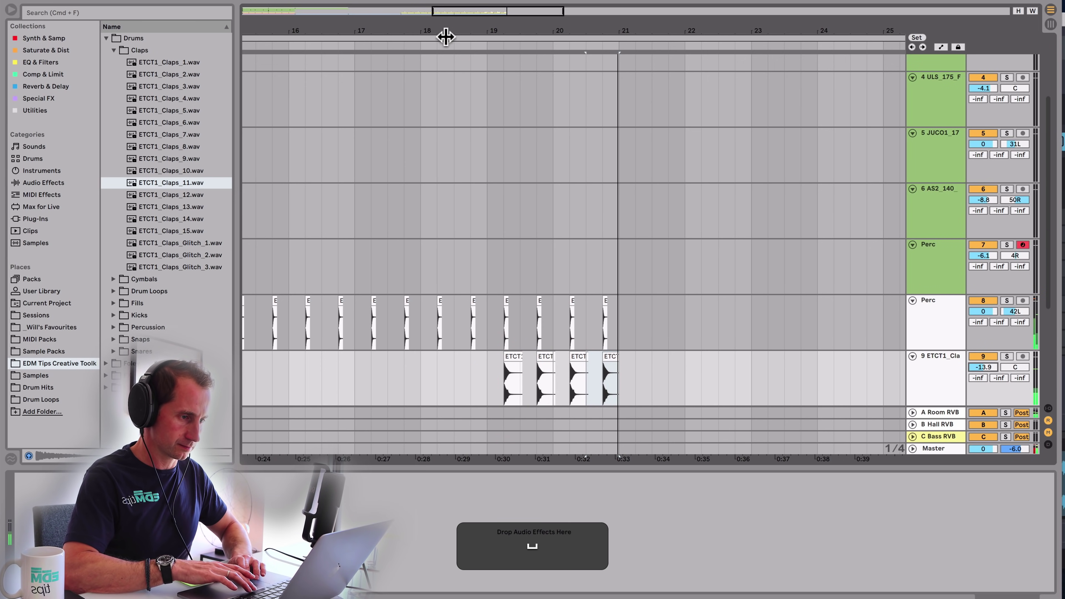
left_click(430, 43)
mouse_move(984, 368)
left_mouse_down()
mouse_move(984, 359)
mouse_move(988, 369)
left_mouse_up()
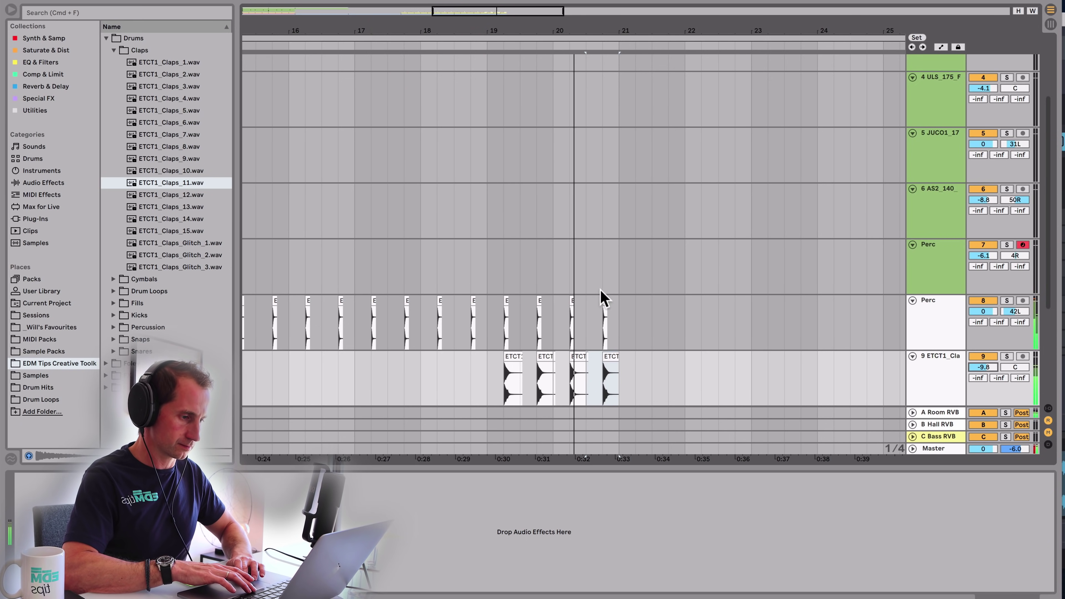
key("space")
scroll(597, 312, "down", 4)
scroll(600, 315, "down", 2)
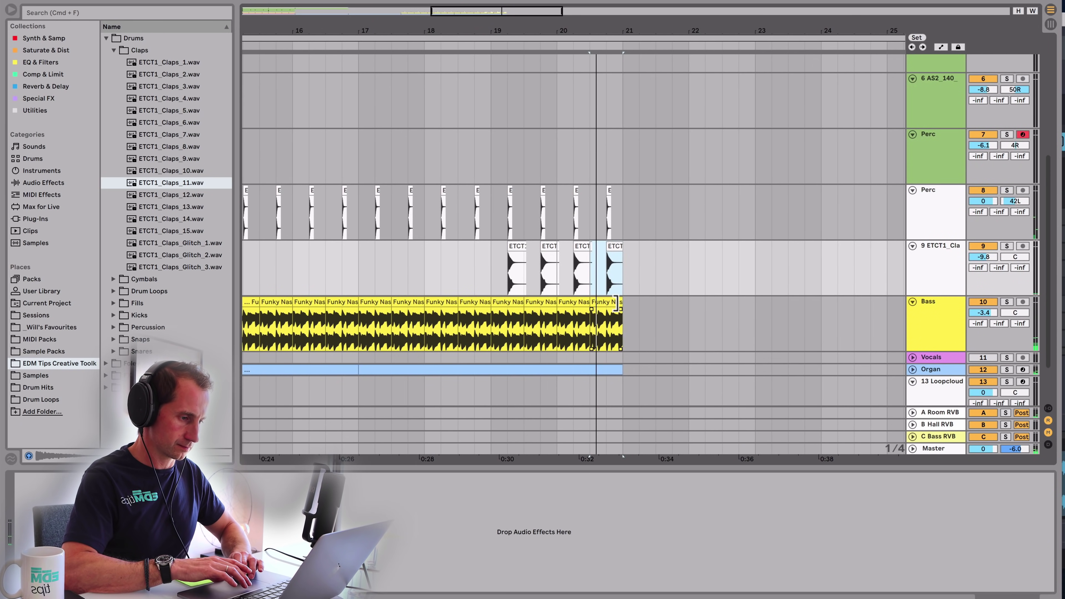
- Trim the end of the last bass clip to beat 4 of bar 20 and play back the gap leading into bar 21
left_click_drag(623, 301, 609, 301)
left_click(552, 44)
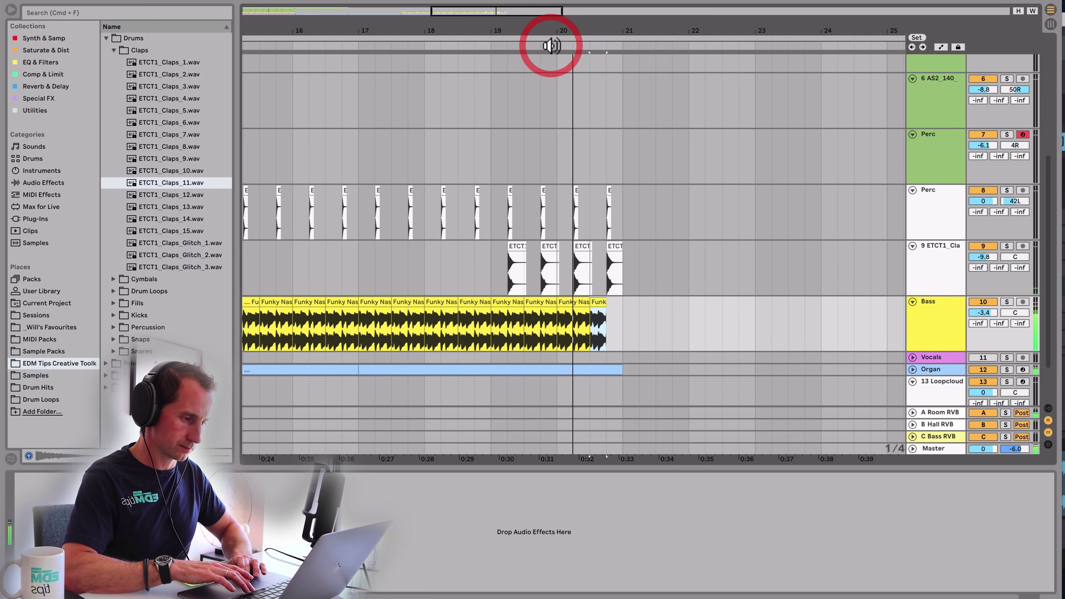
key("space")
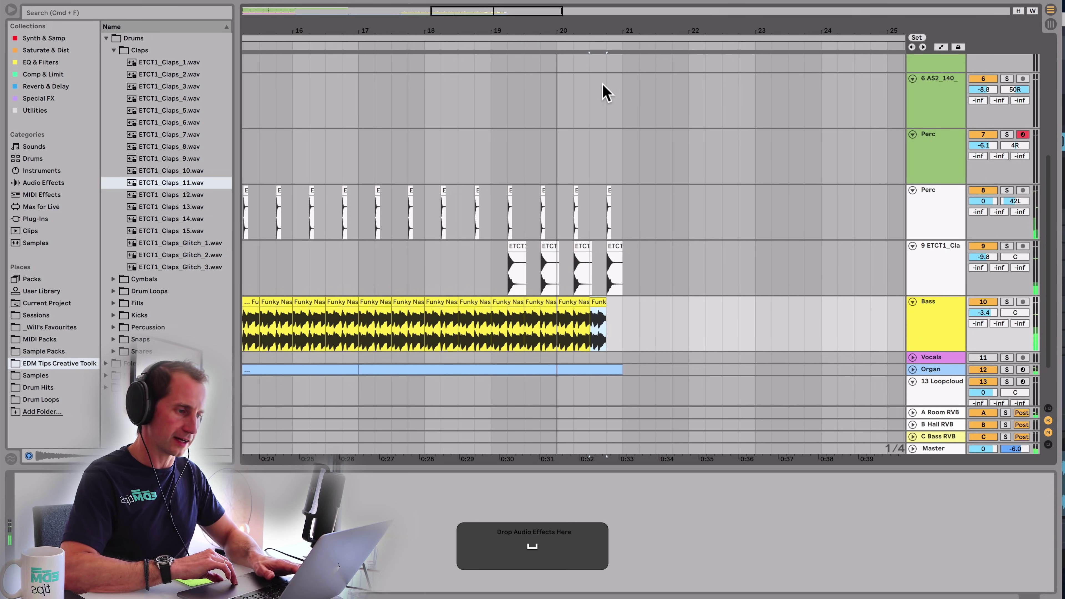
- Try to copy the clips in bars 1 to 5 across the tracks and paste them at bar 21
left_click_drag(601, 37, 468, 37)
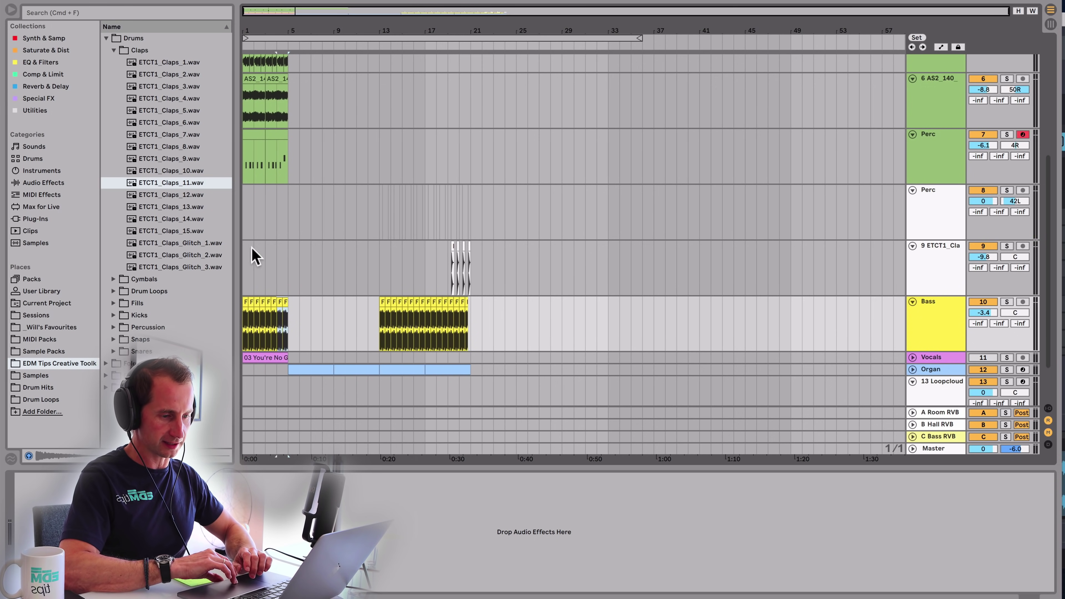
left_click_drag(252, 247, 138, 0)
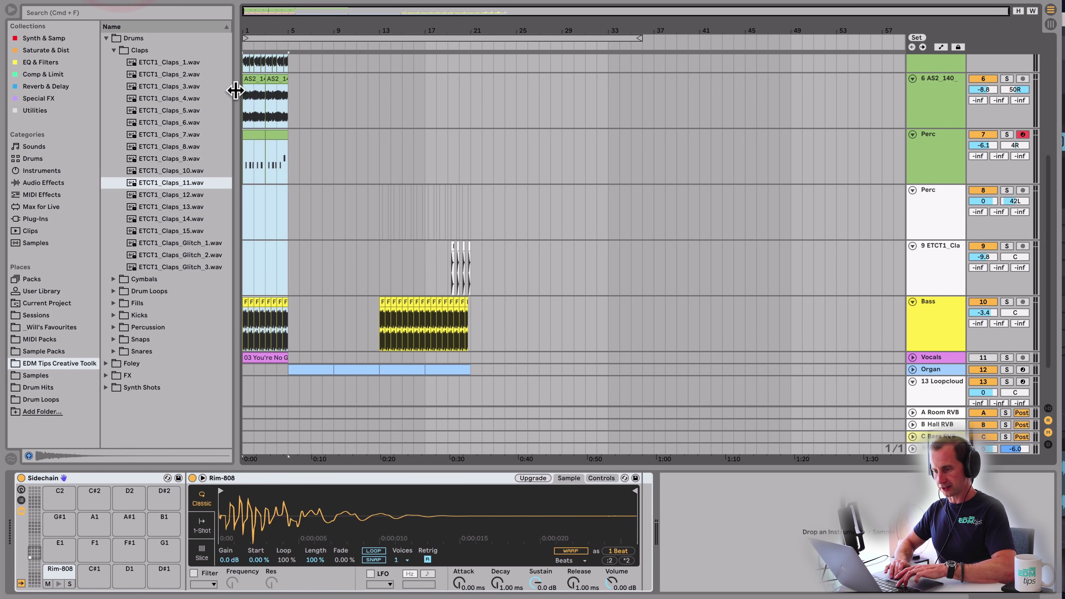
scroll(288, 147, "up", 5)
key("super+c")
scroll(288, 148, "up", 3)
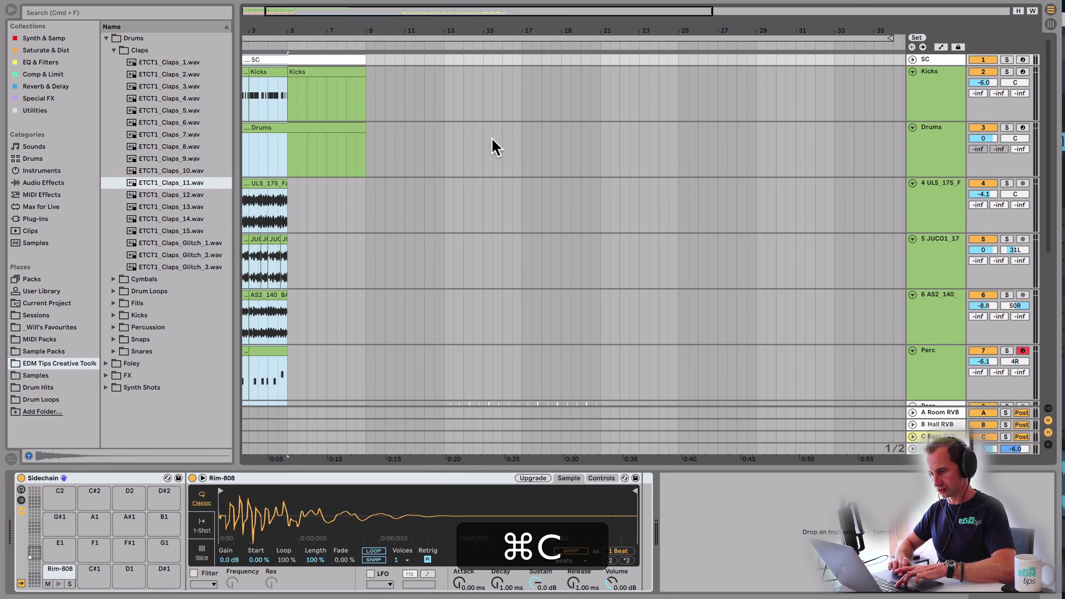
scroll(492, 146, "left", 1)
scroll(493, 147, "down", 4)
scroll(493, 146, "up", 3)
scroll(673, 147, "up", 2)
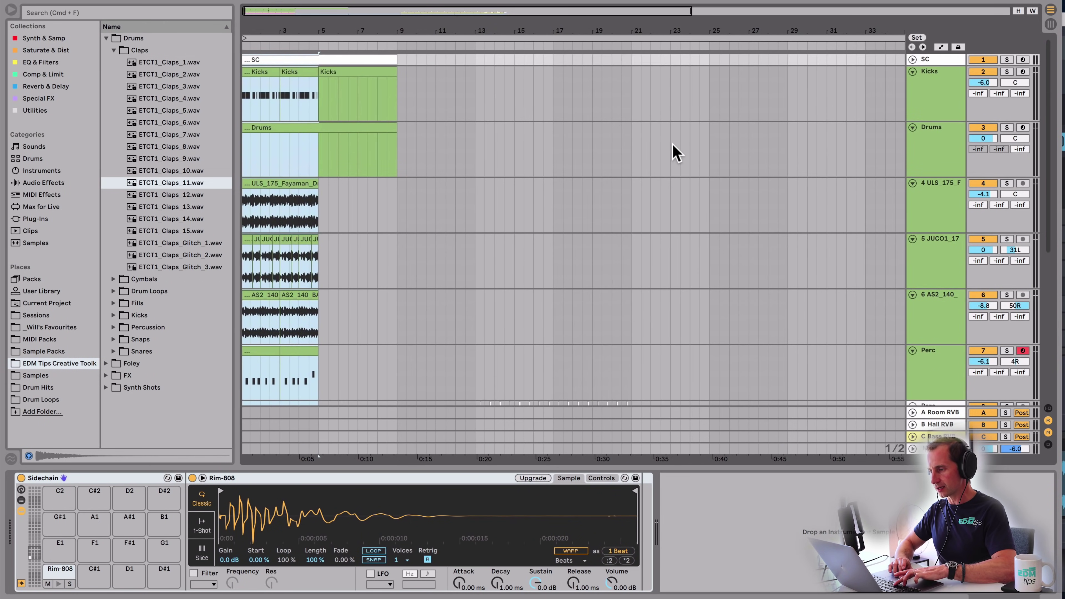
left_click(634, 92)
key("super+v")
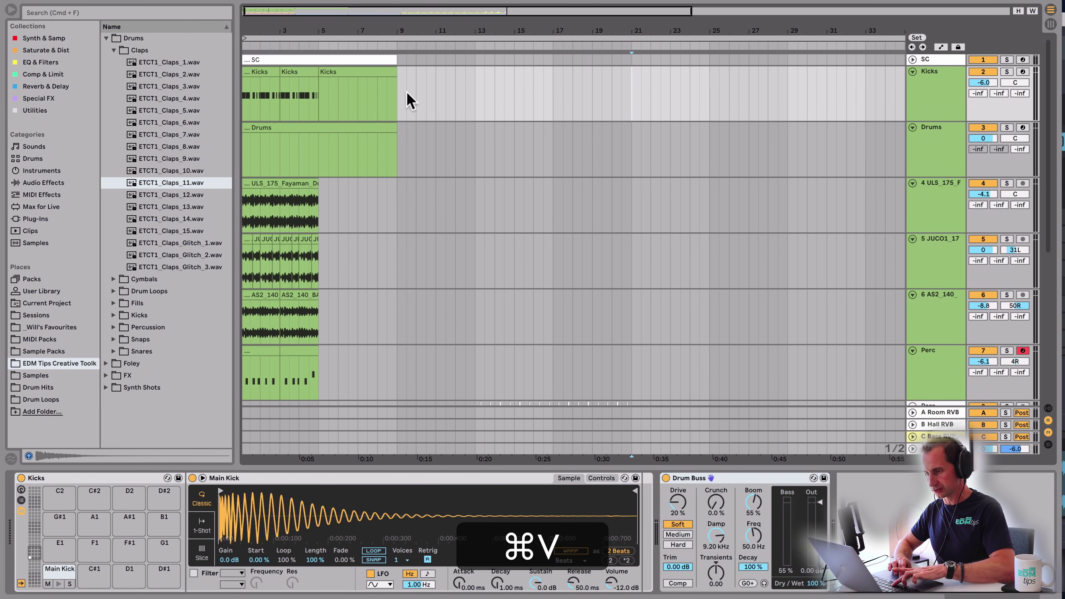
- Copy the opening four bars of drum, percussion, bass and vocal clips and paste them at bar 21, starting on the Kicks track
left_click_drag(251, 98, 319, 520)
key("super+c")
left_click(629, 90)
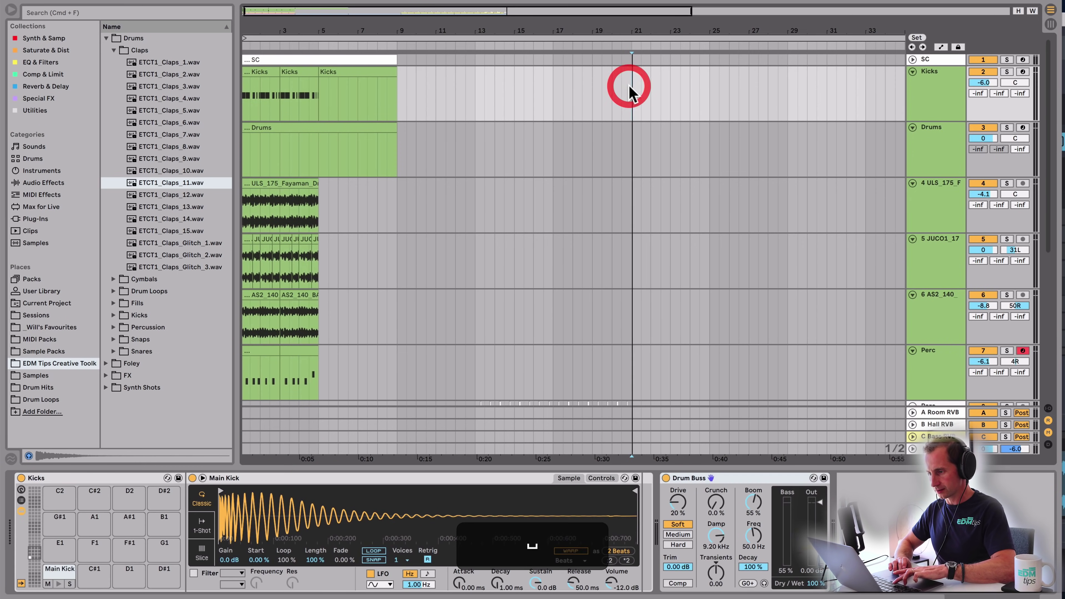
scroll(633, 93, "down", 3)
scroll(633, 94, "up", 3)
key("super+v")
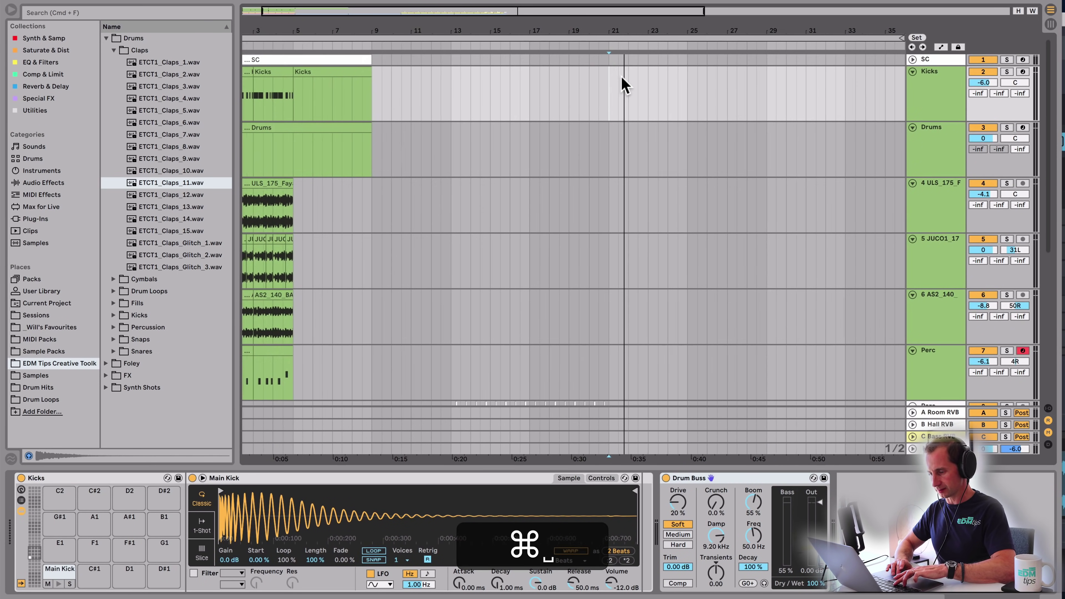
- Play the transition into bar 21 and duplicate the last organ clip so it covers bars 21 to 25
left_click(583, 47)
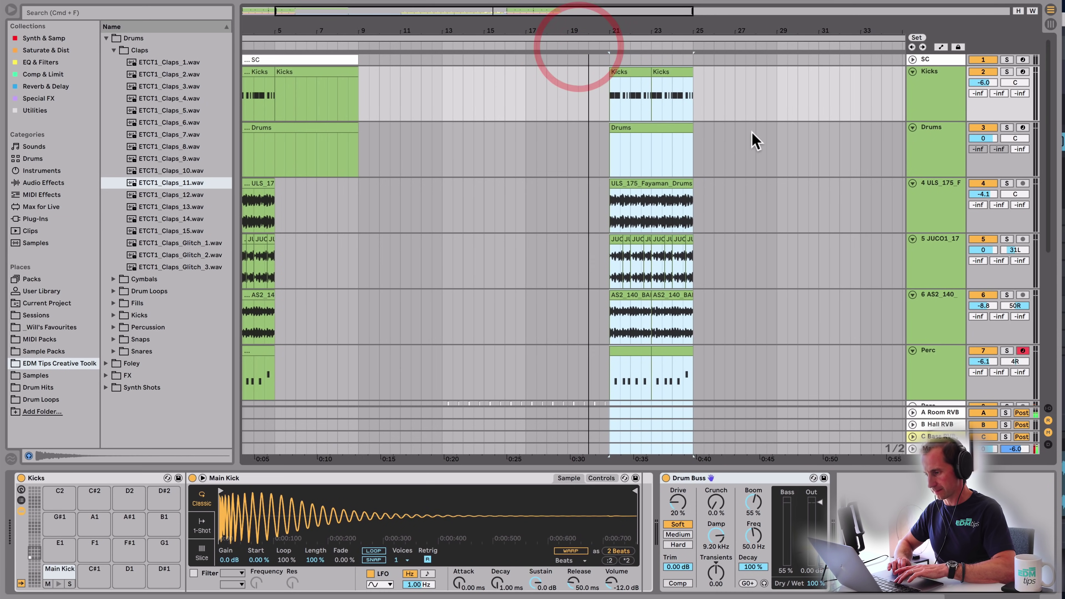
left_click(721, 139)
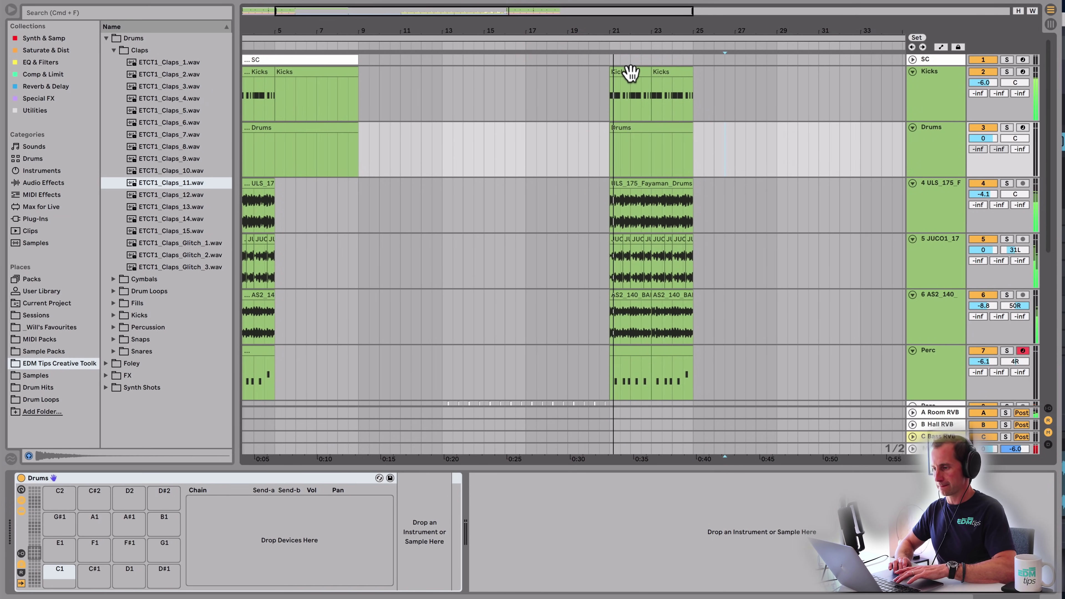
scroll(689, 124, "down", 10)
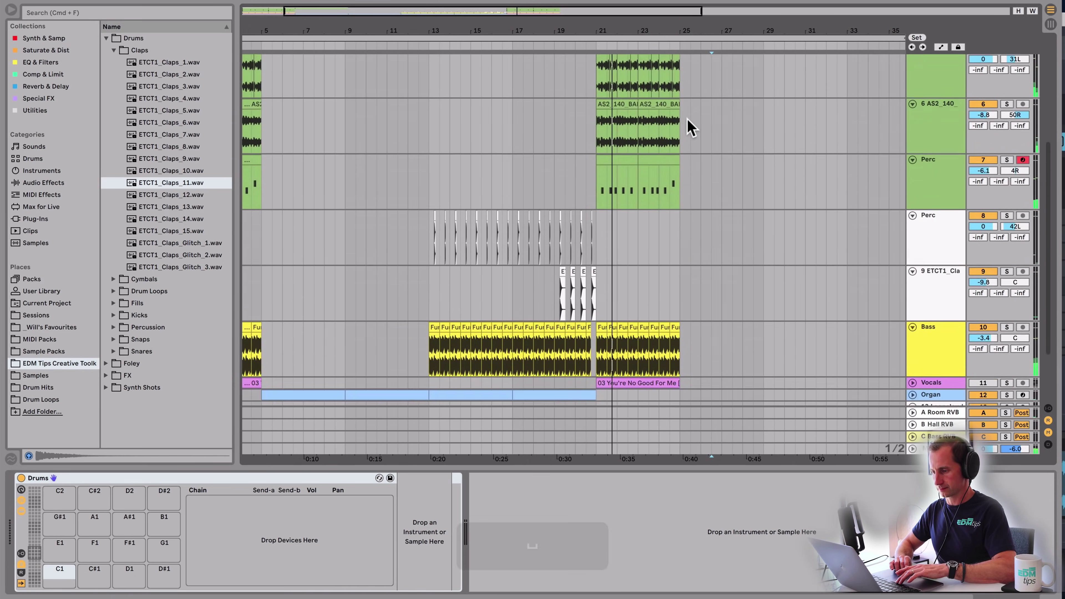
left_click(561, 317)
key("ctrl+d")
- Add an eighth-note Main Kick note at 1.3 in the Kicks clip at bar 21 and listen to the pattern
scroll(629, 281, "up", 8)
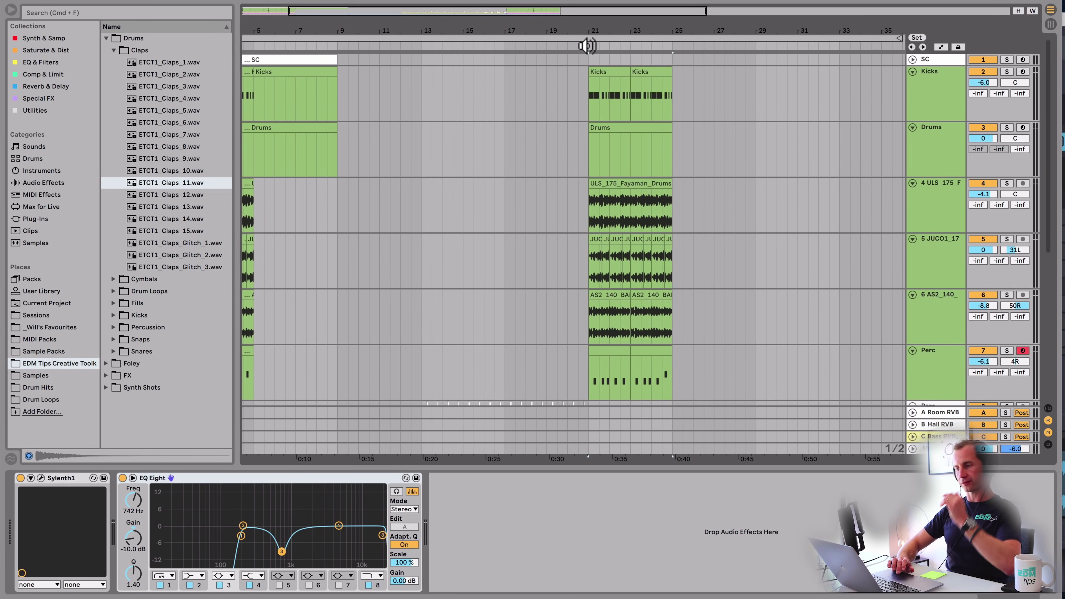
double_click(605, 72)
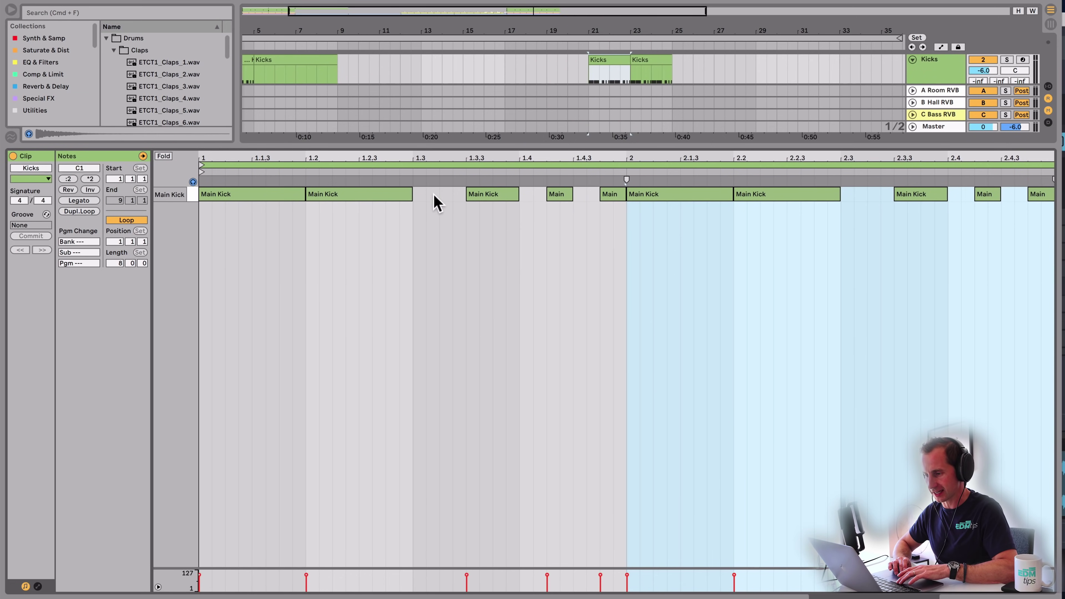
left_click(418, 195)
double_click(418, 195)
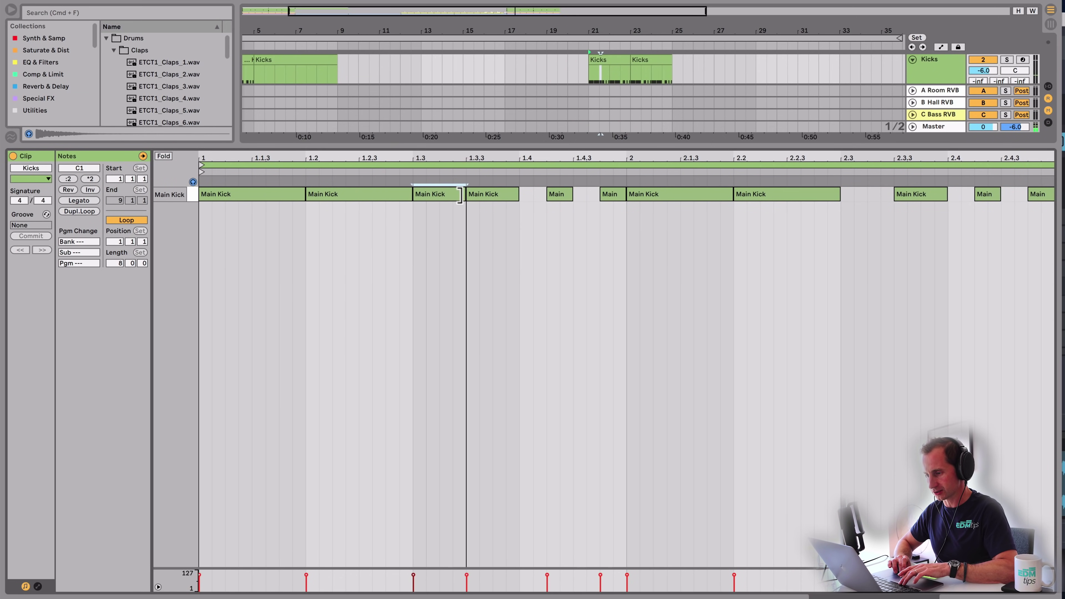
left_click(460, 195)
key("space")
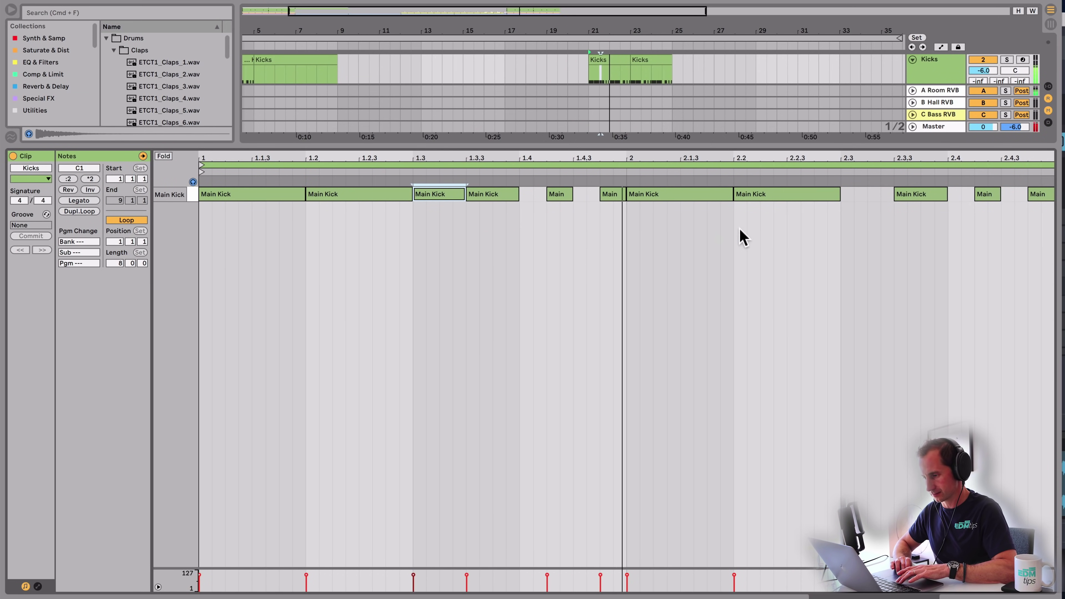
key("space")
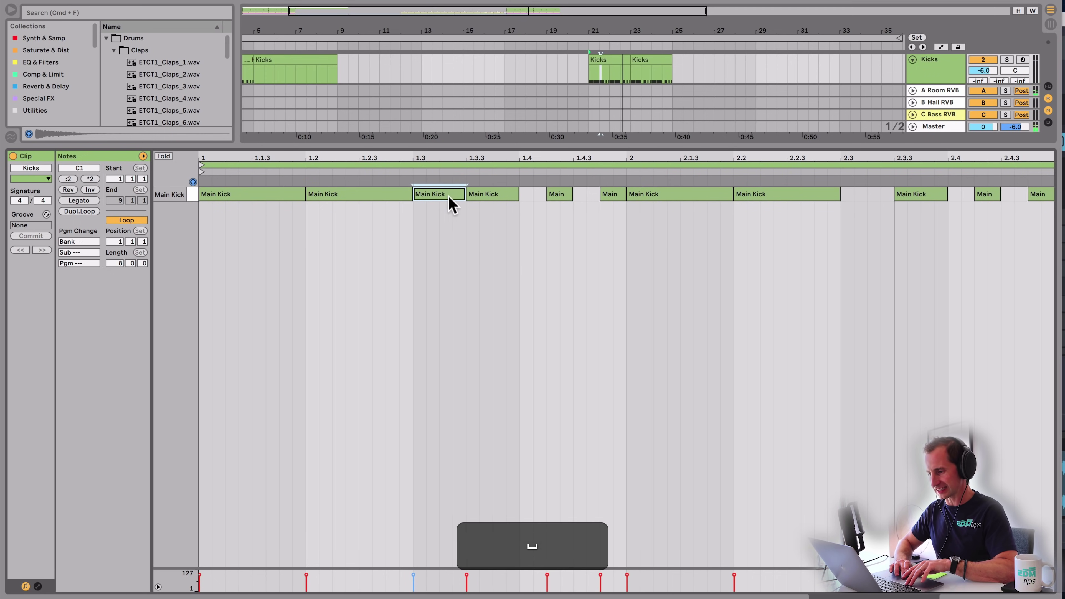
- Duplicate the added kick note to 2.3 and play the arrangement from about bar 20
left_click_drag(442, 200, 870, 194)
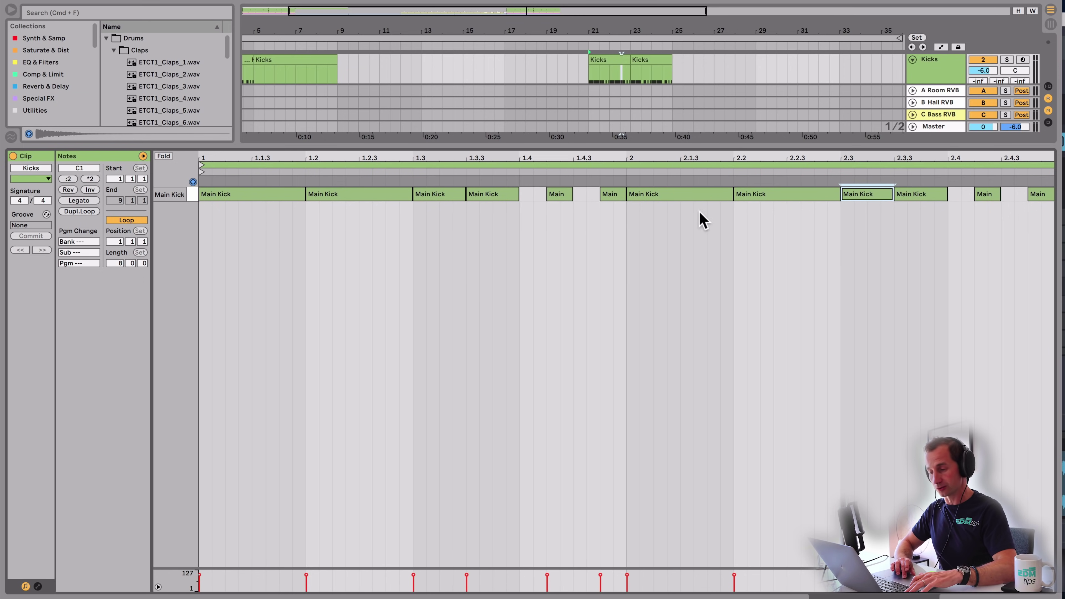
key("shift+Tab")
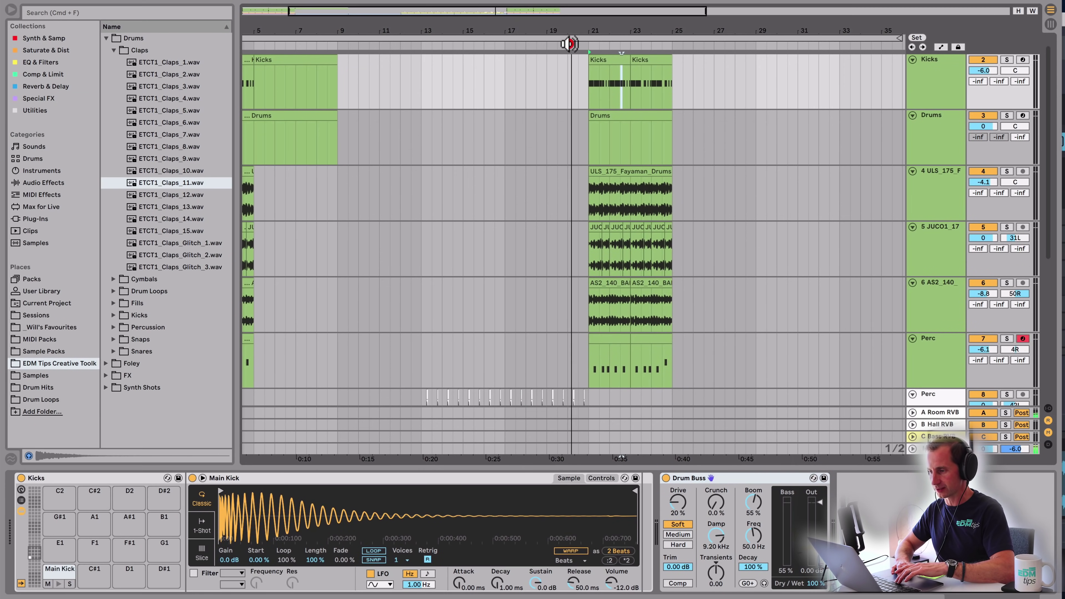
left_click(569, 38)
key("space")
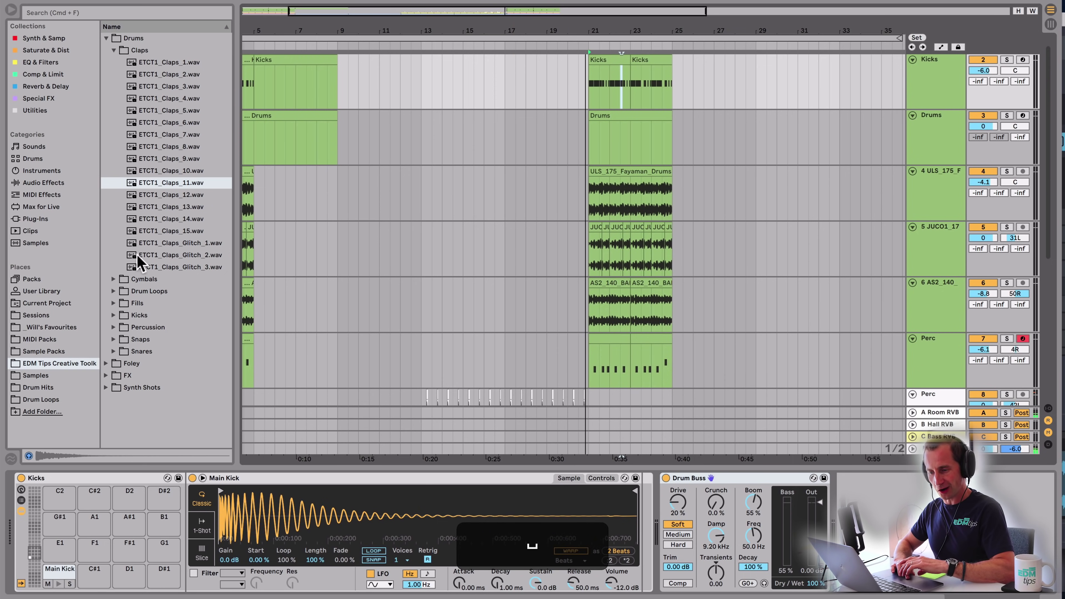
- Open the Hi-Hats subfolder of the toolkit's Cymbals folder
left_click(149, 277)
key("Right")
key("Down")
key("Down")
key("Down")
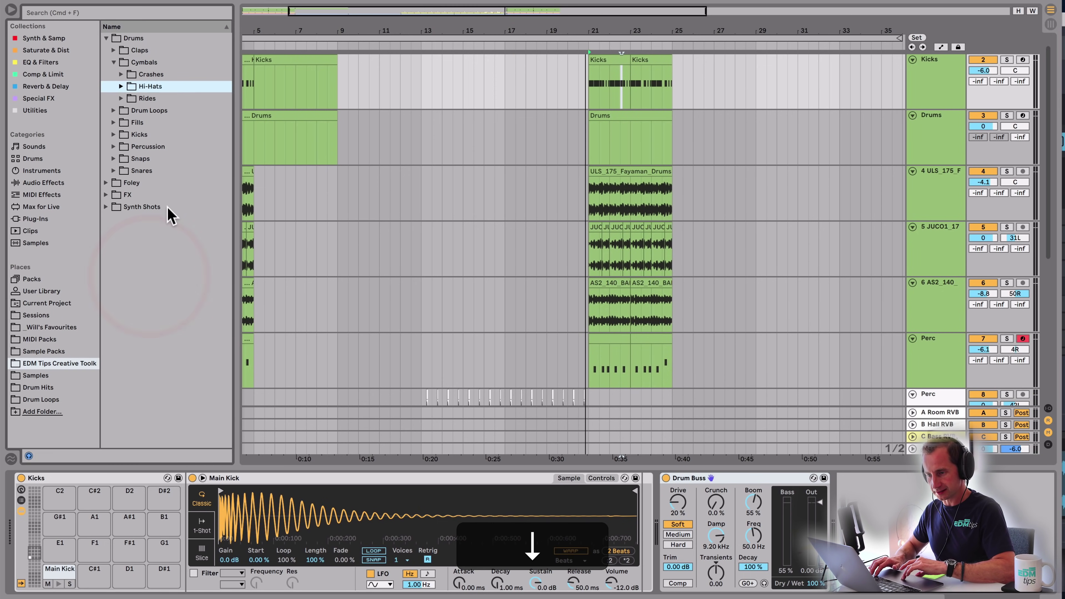
key("Up")
key("Right")
- Audition the hi-hat samples, stopping at ETCT1_Hi-Hats_Open_Hat_3.wav
key("Down")
key("Down")
key("Down")
left_click(166, 253)
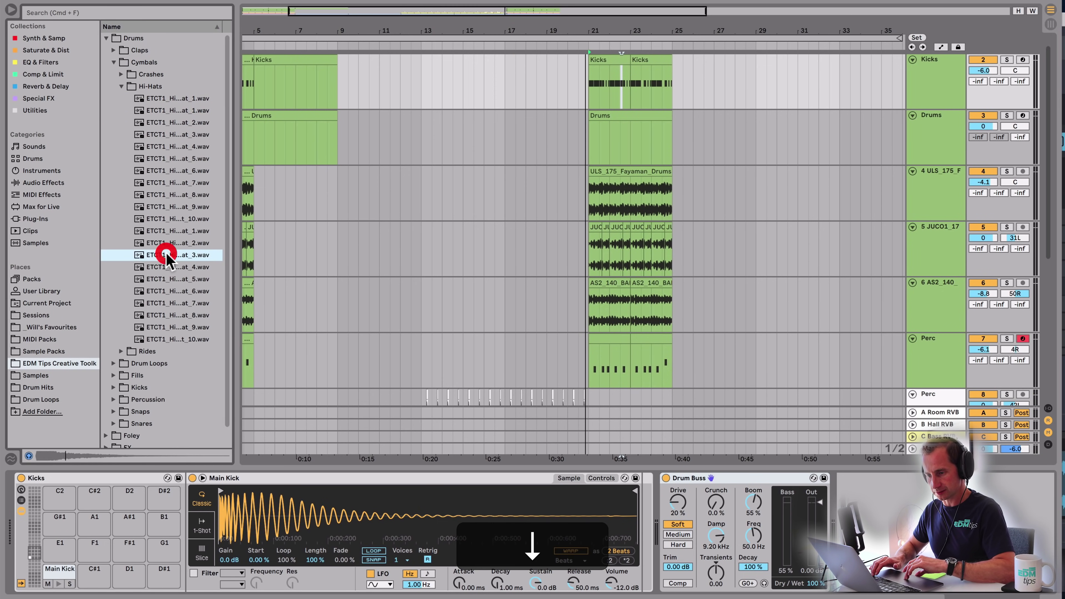
key("Up")
key("Up")
key("Up")
key("Down")
key("Down")
key("Down")
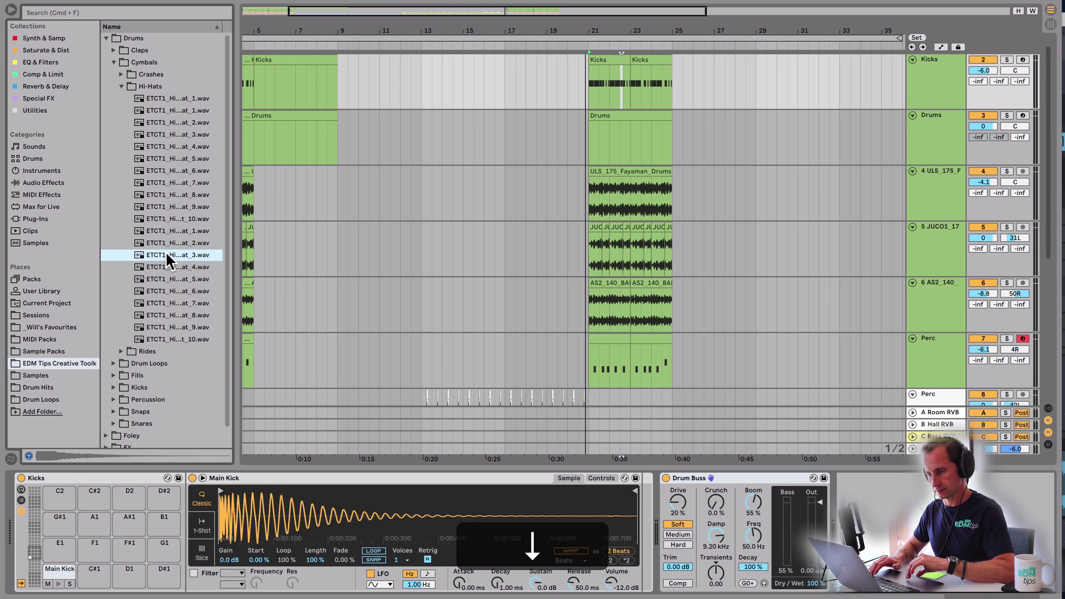
key("Down")
key("Up")
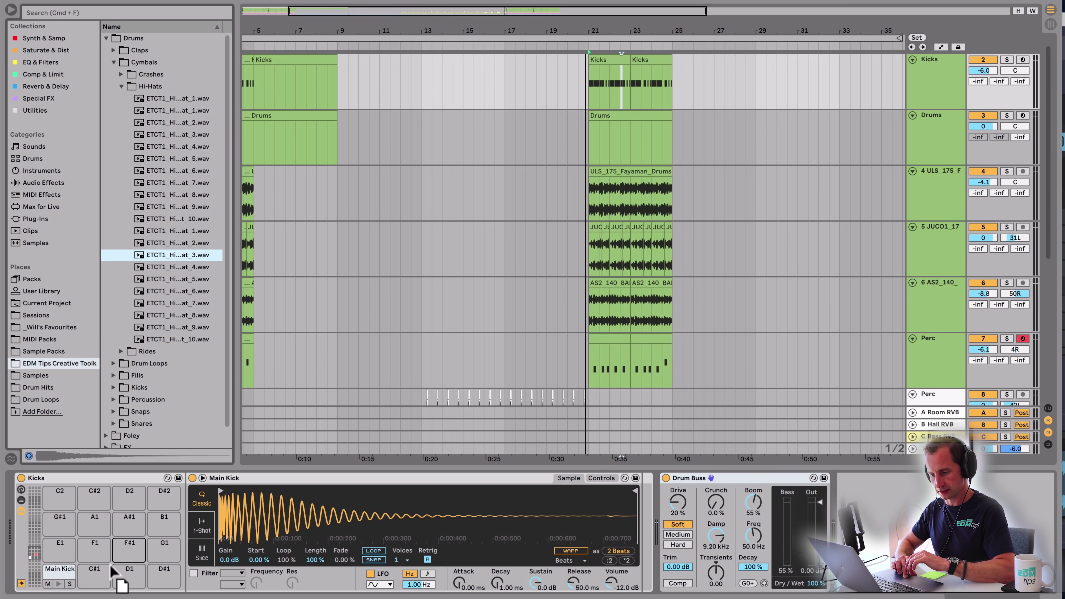
- Load ETCT1_Hi-Hats_Open_Hat_3.wav onto the C1 pad of the Drums rack and open the Drums clip at bar 21
left_click_drag(156, 348, 55, 570)
left_click(923, 148)
double_click(614, 112)
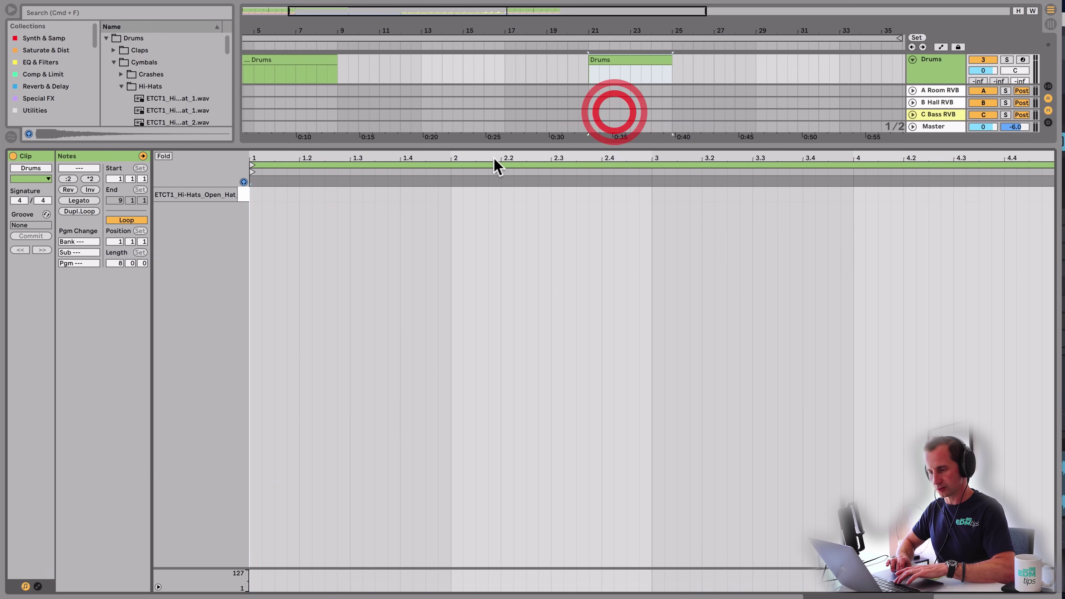
- Add an eighth-note open hat note at 1.1.3 and repeat it on every offbeat through bar 4 of the clip
double_click(280, 194)
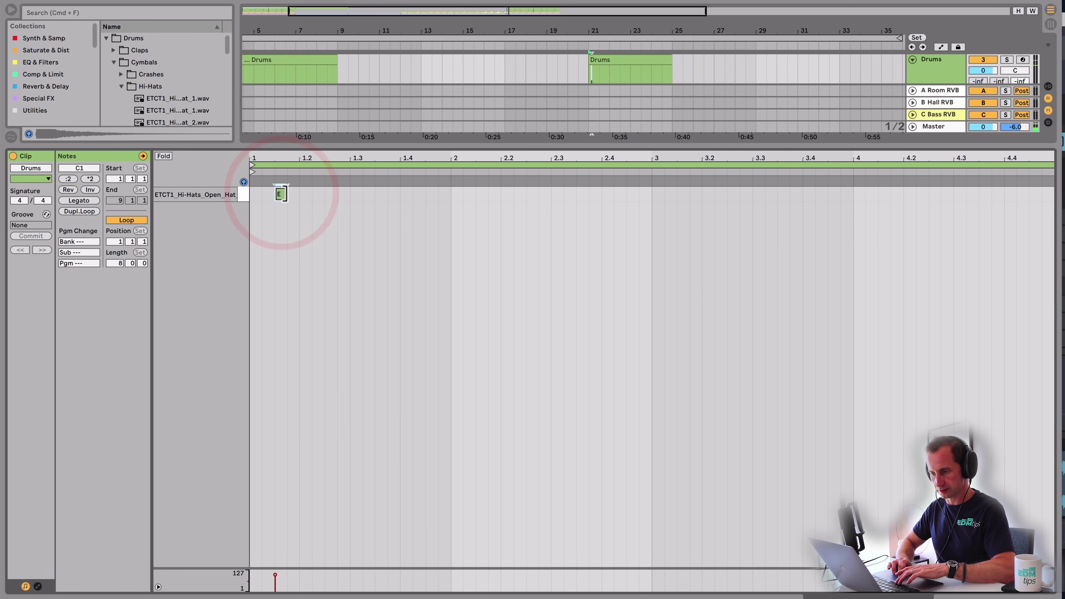
left_click_drag(287, 194, 297, 192)
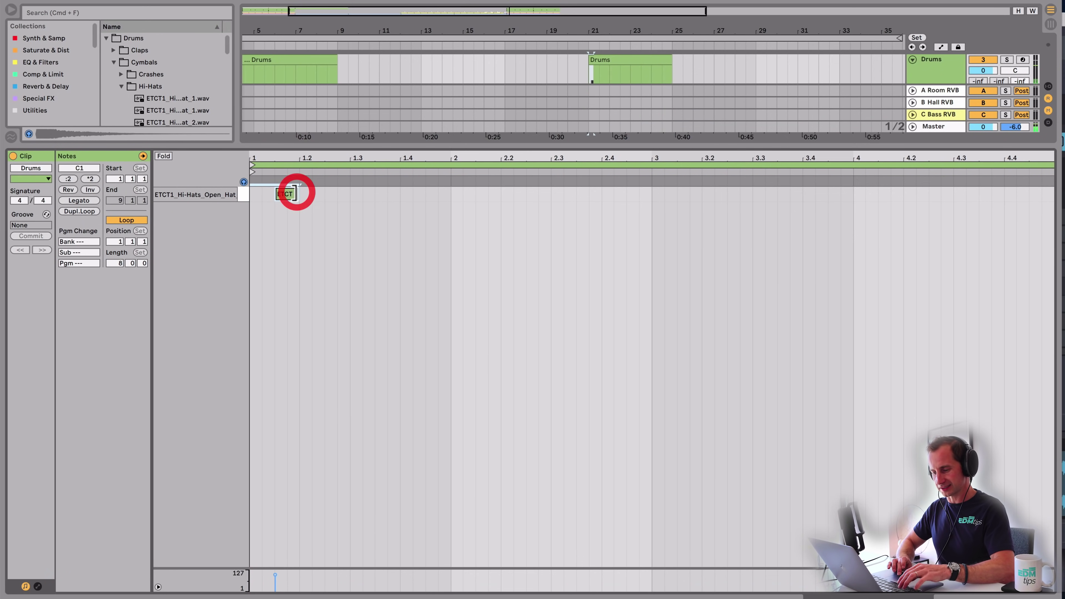
key("space")
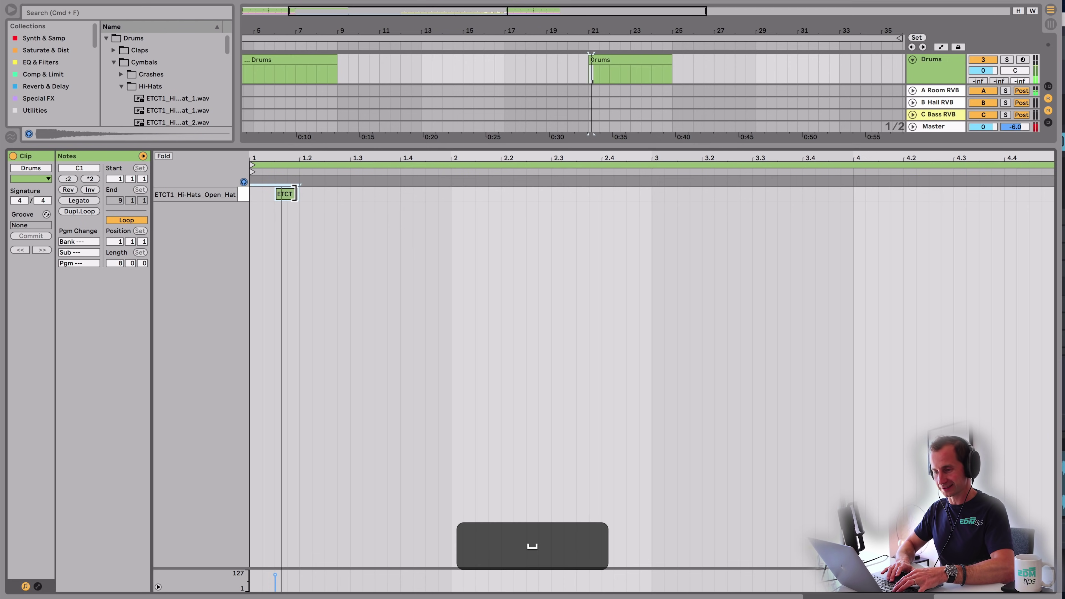
key("super+d")
key("super+d")
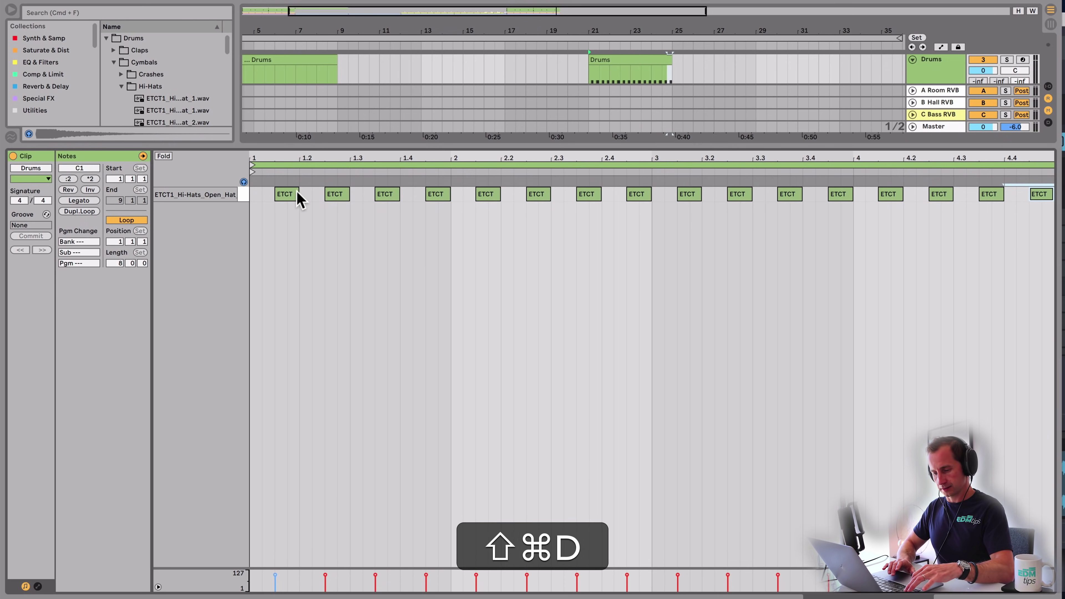
- Pan the open hat chain to 38R, set its volume to -9.0 dB while playing from bar 21, and save the set
key("super+shift+Tab")
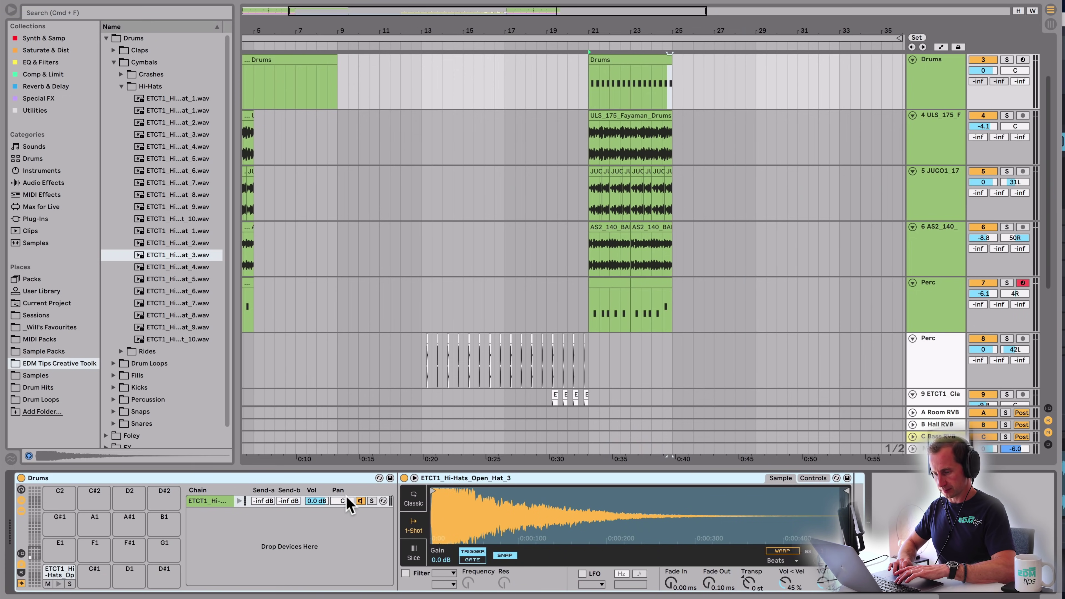
left_click_drag(348, 503, 314, 546)
key("space")
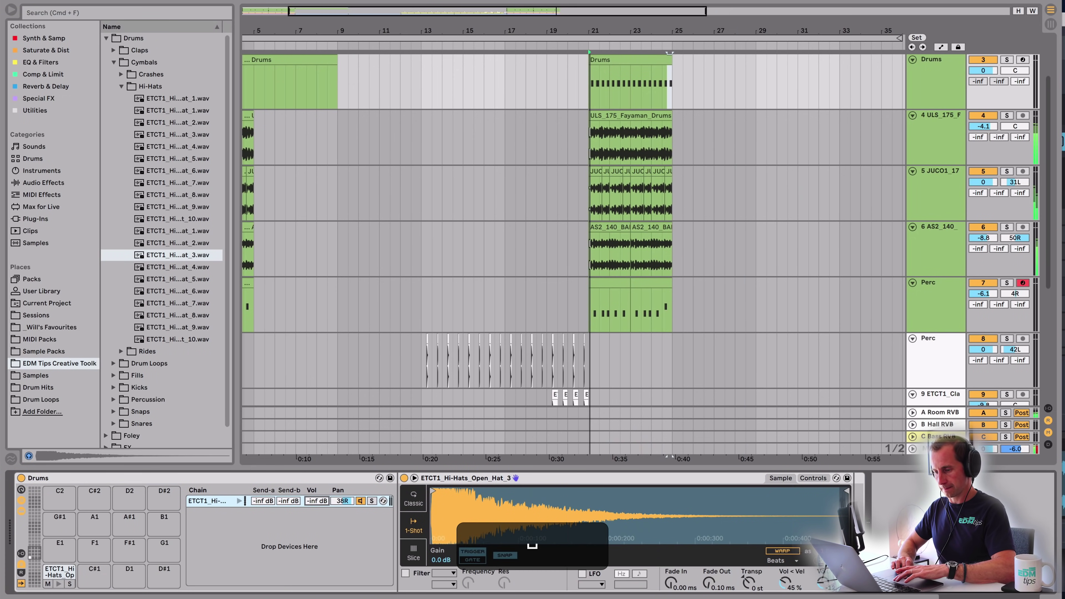
left_click_drag(316, 501, 316, 490)
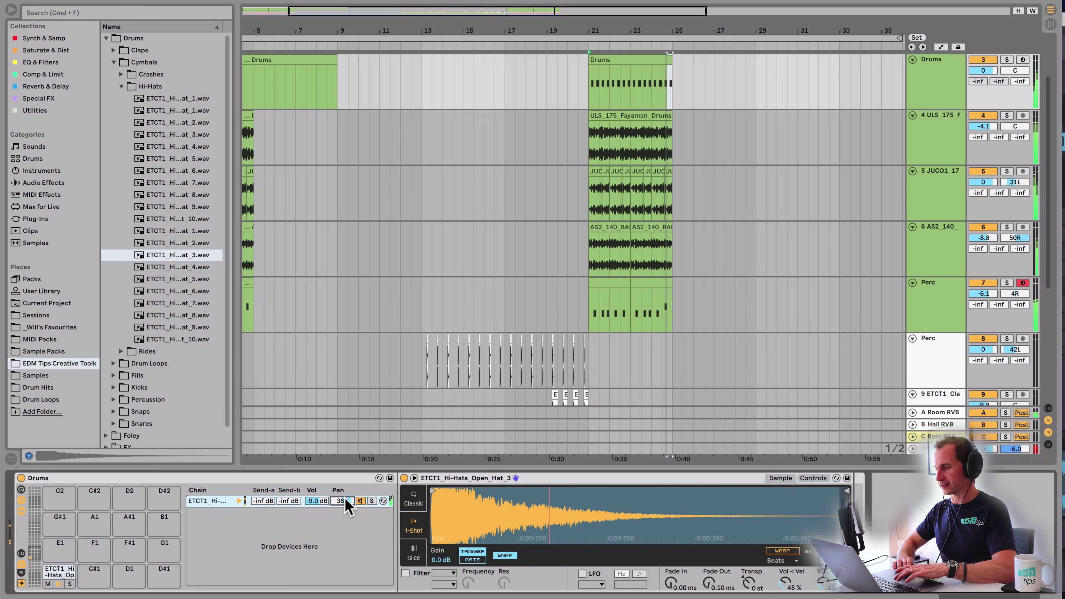
key("space")
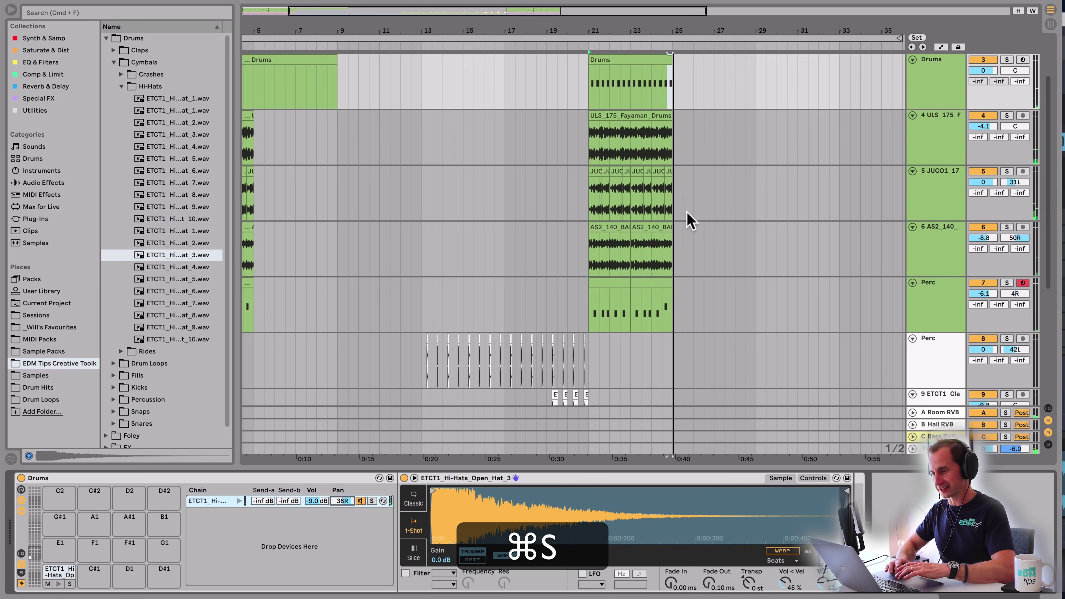
scroll(683, 203, "down", 5)
scroll(682, 202, "right", 3)
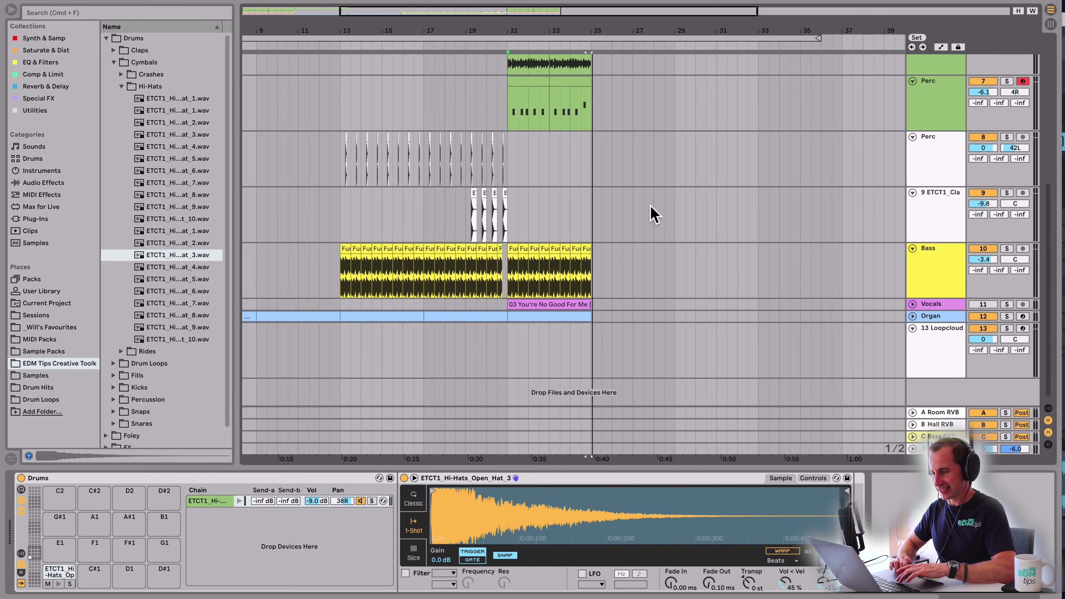
scroll(654, 215, "left", 5)
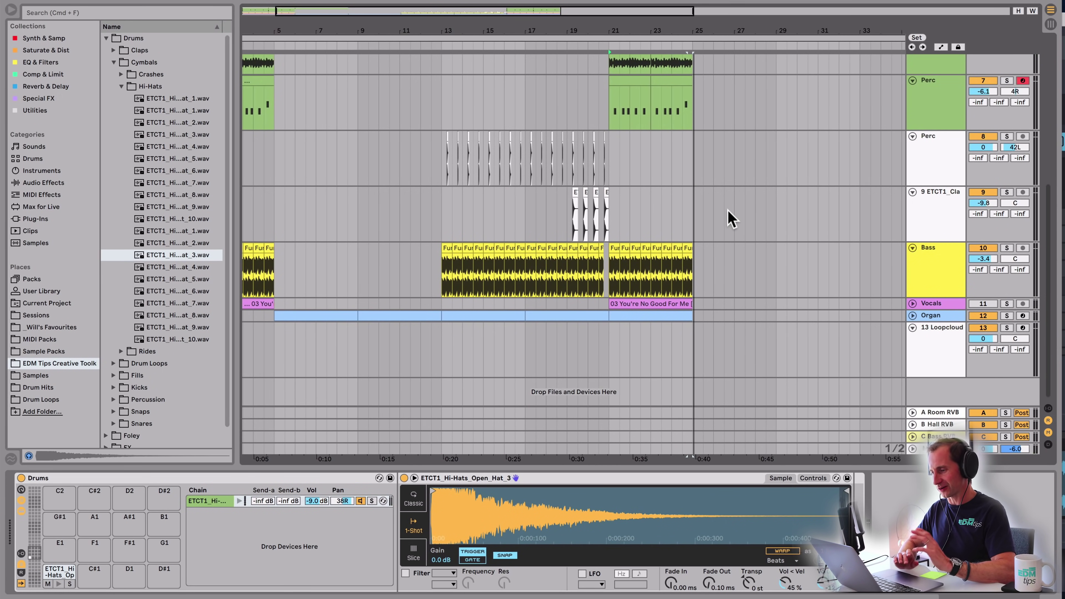
- Play back the arrangement from the opening, bar 13 and the build-up before bar 21 to check the drop
scroll(731, 226, "right", 8)
left_click(512, 303)
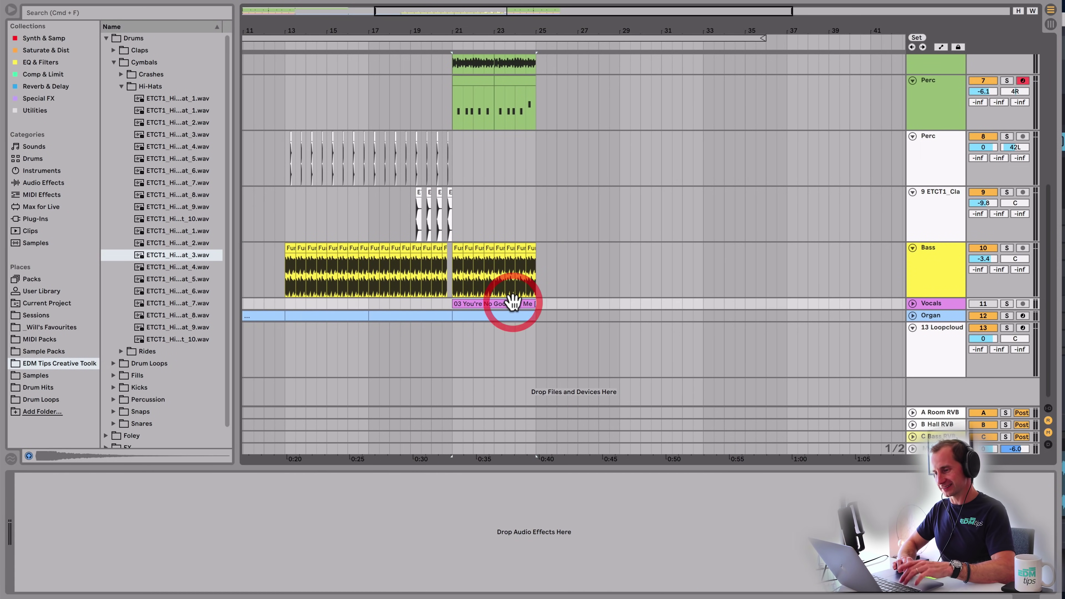
scroll(578, 280, "right", 5)
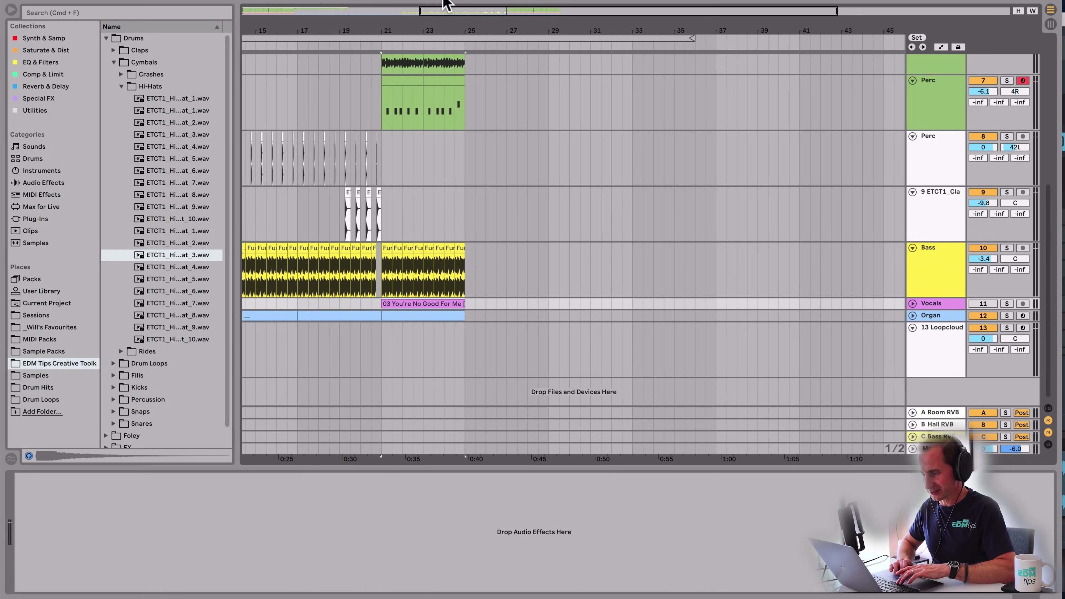
key("space")
double_click(436, 13)
key("space")
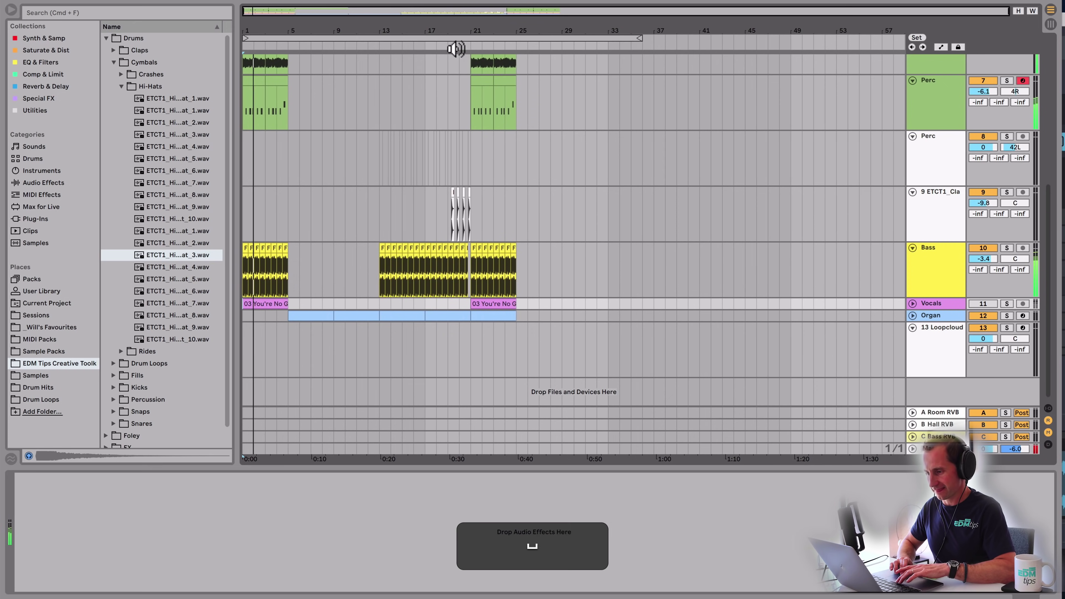
left_click(380, 44)
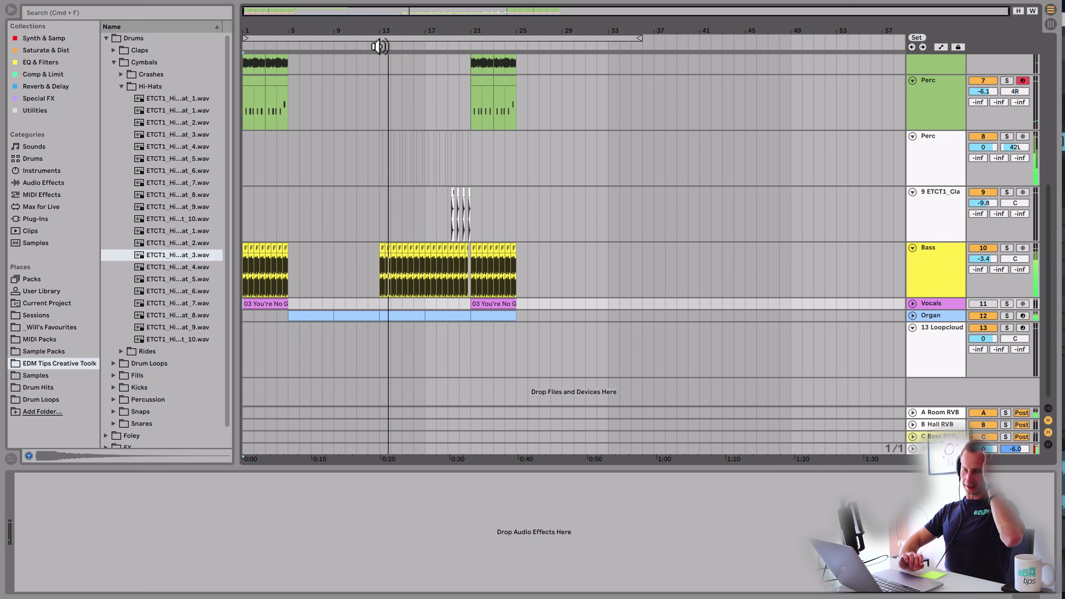
key("space")
left_click(445, 45)
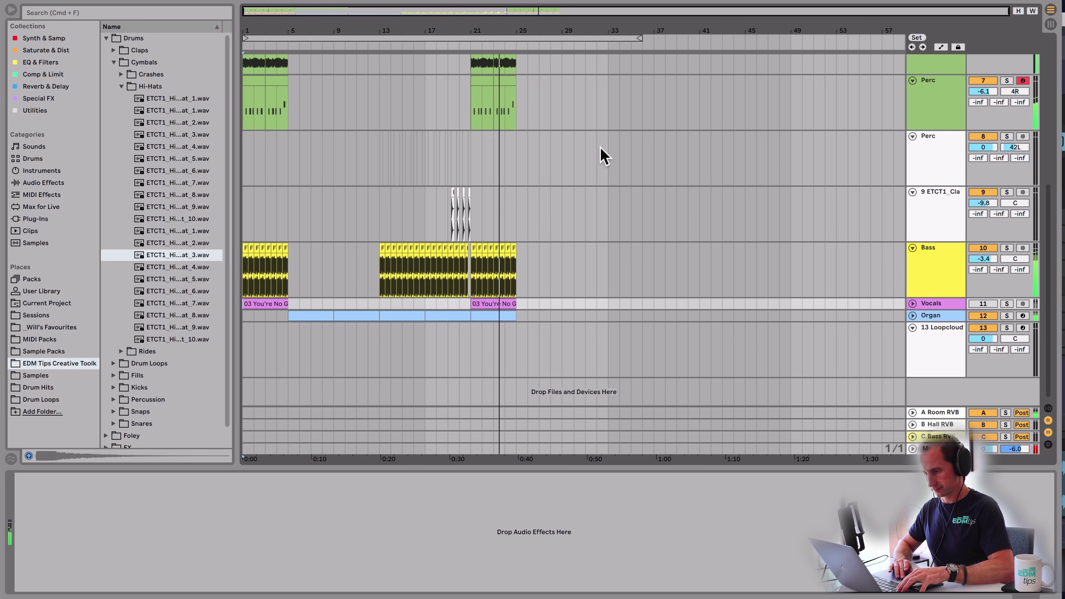
scroll(526, 294, "up", 1)
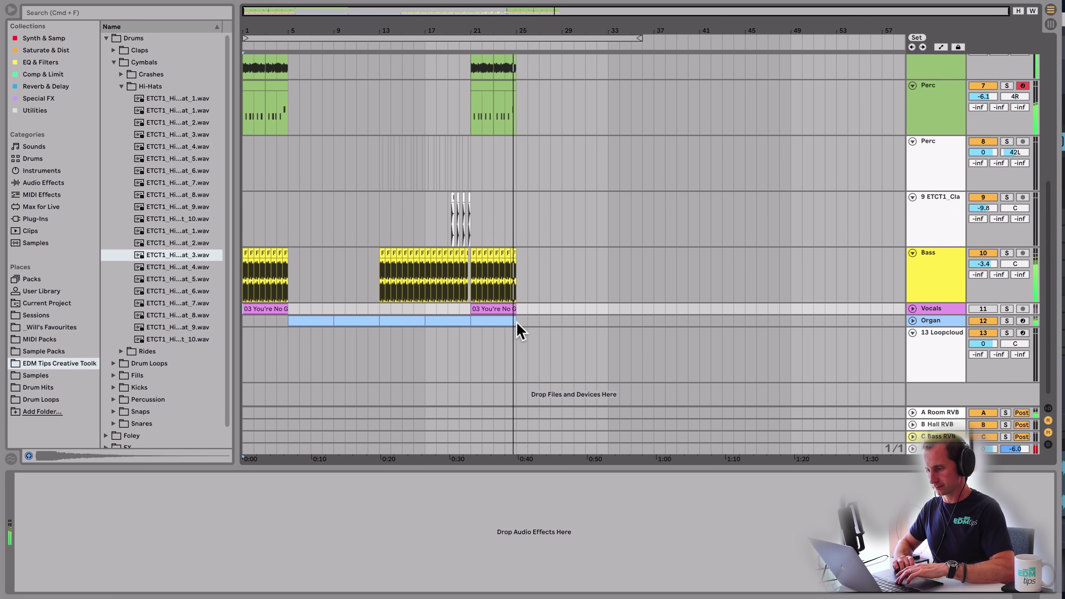
key("space")
- Duplicate the four-bar drop section at bar 21 to bar 25, and copy the vocal clip on to bars 29 and 33
left_click_drag(517, 323, 474, 19)
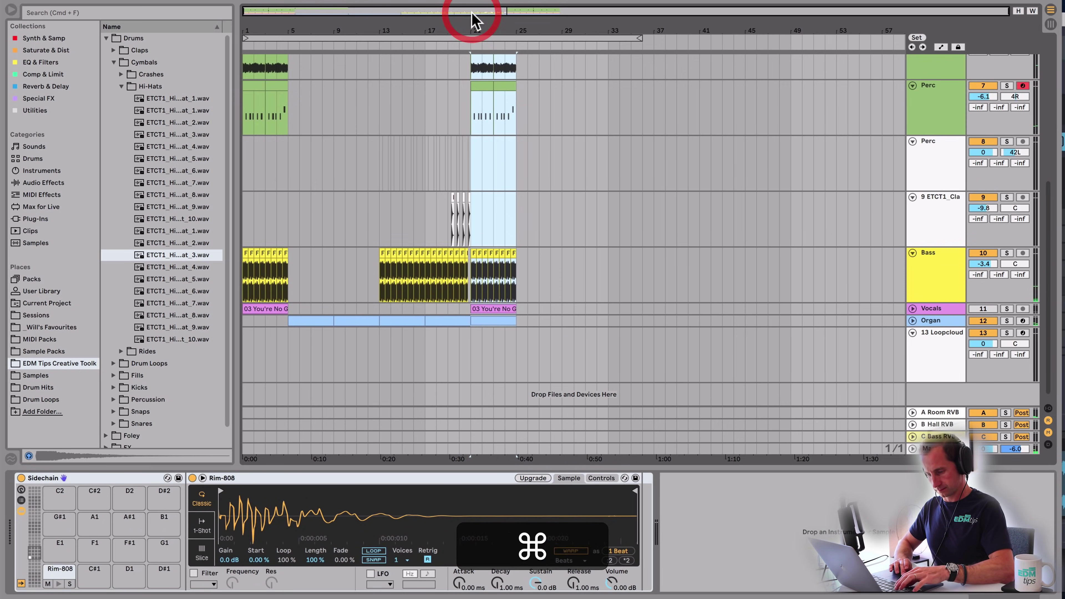
key("super+d")
scroll(626, 199, "up", 2)
scroll(627, 200, "down", 2)
left_click(608, 273)
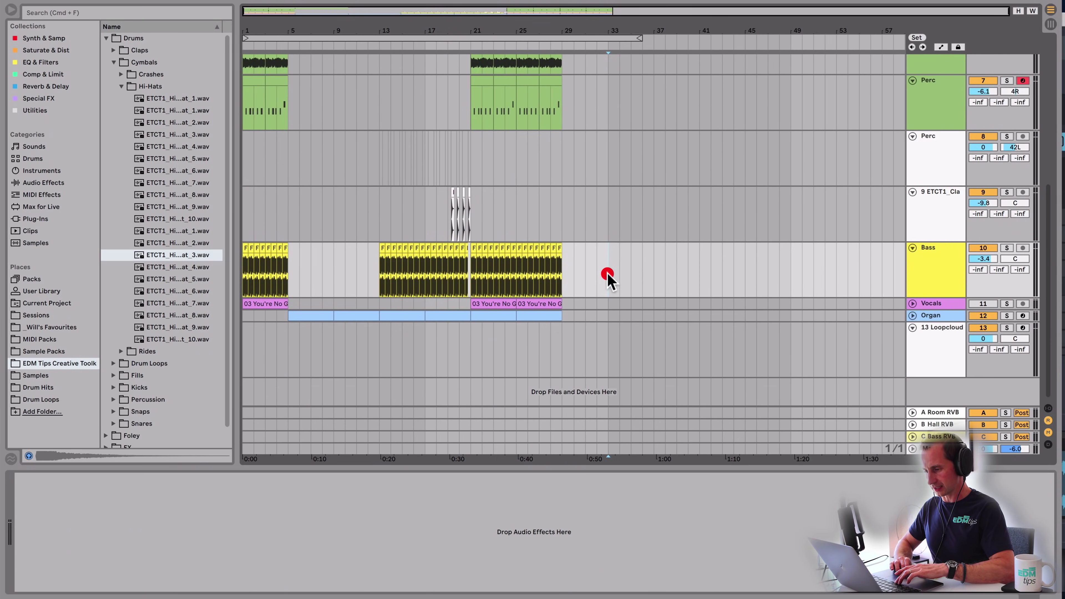
left_click_drag(545, 303, 636, 302)
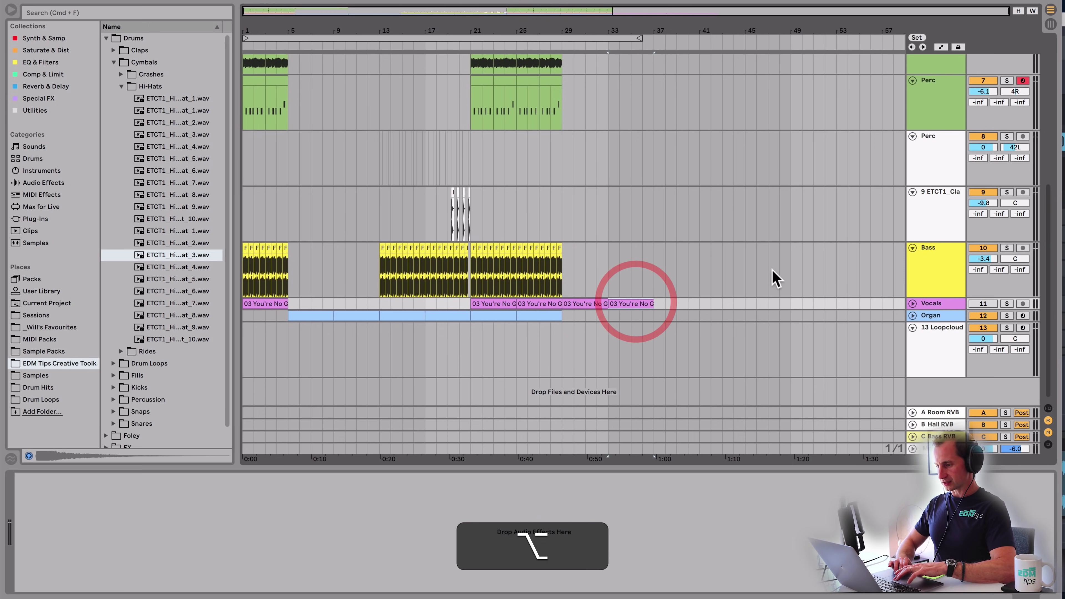
- Insert a new MIDI track and rename it Res Synth
left_click(943, 306)
key("shift+super+t")
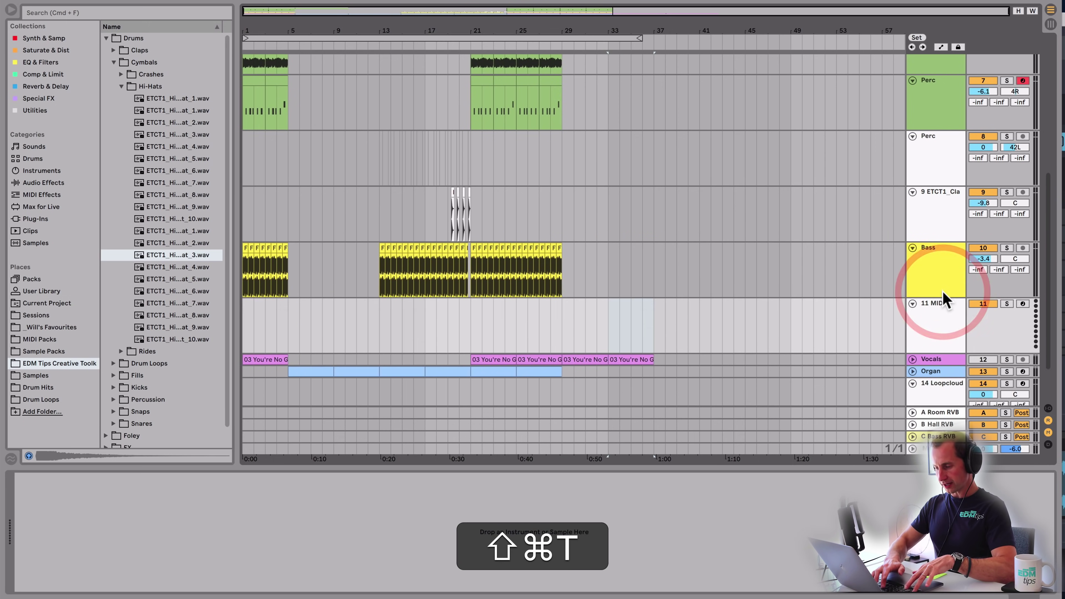
left_click(929, 307)
key("shift+super+r")
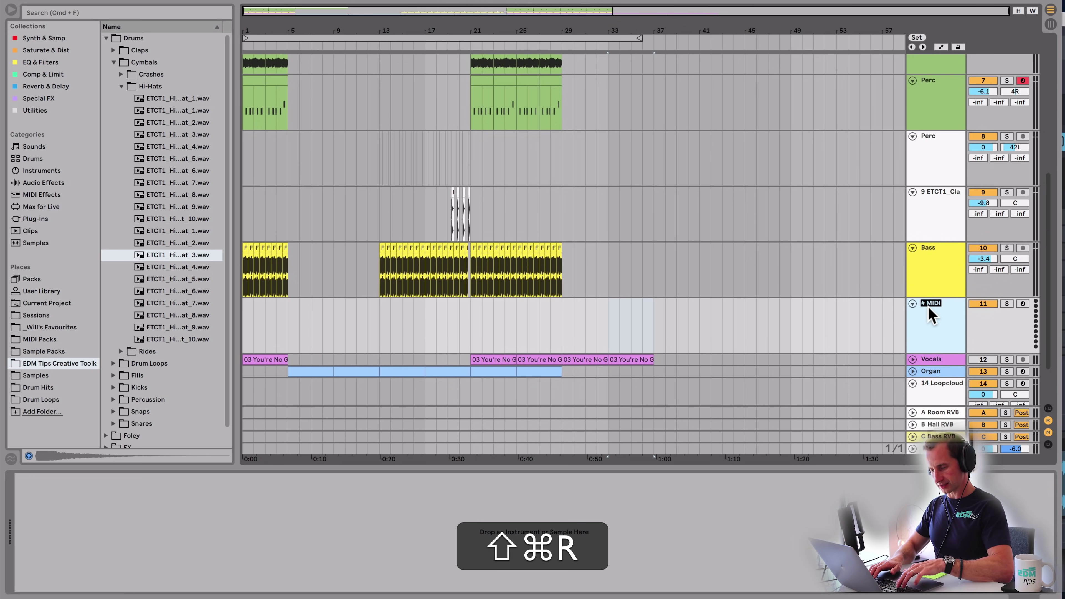
type("Res Synth")
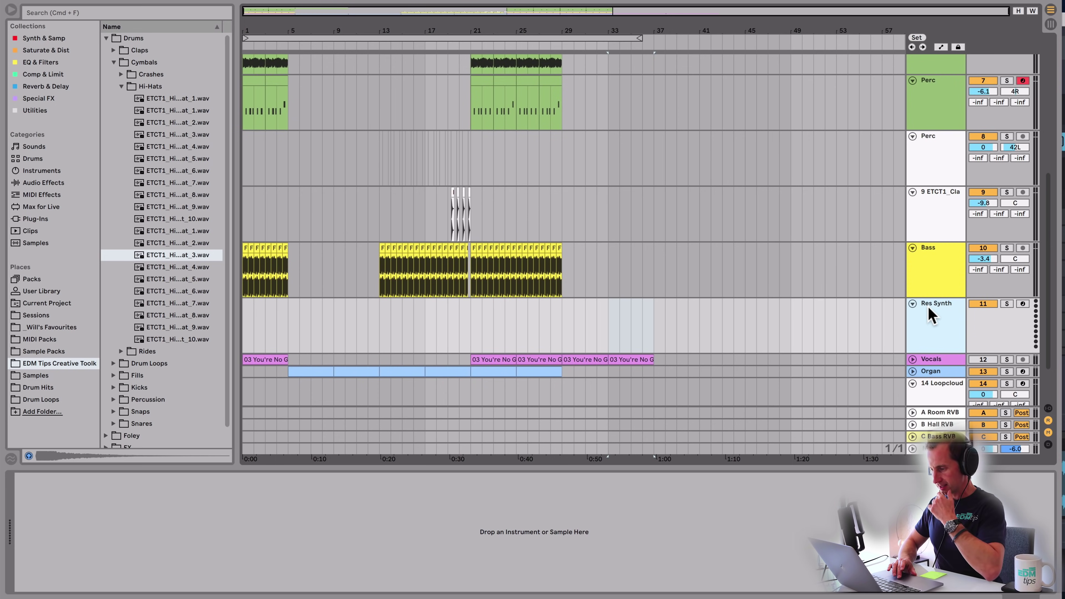
- Colour the Res Synth track turquoise and move it below the Organ track
right_click(929, 308)
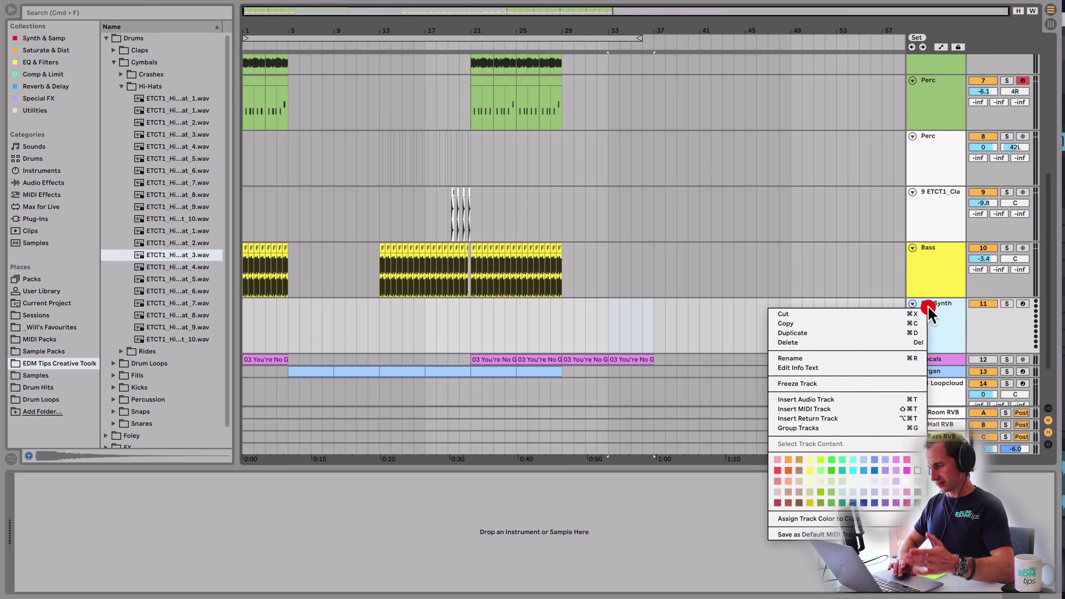
left_click(852, 464)
scroll(852, 457, "down", 2)
left_click_drag(939, 326, 928, 321)
- Create a four-bar empty MIDI clip on the Res Synth track from bar 29 to bar 33
left_click(564, 288)
key("space")
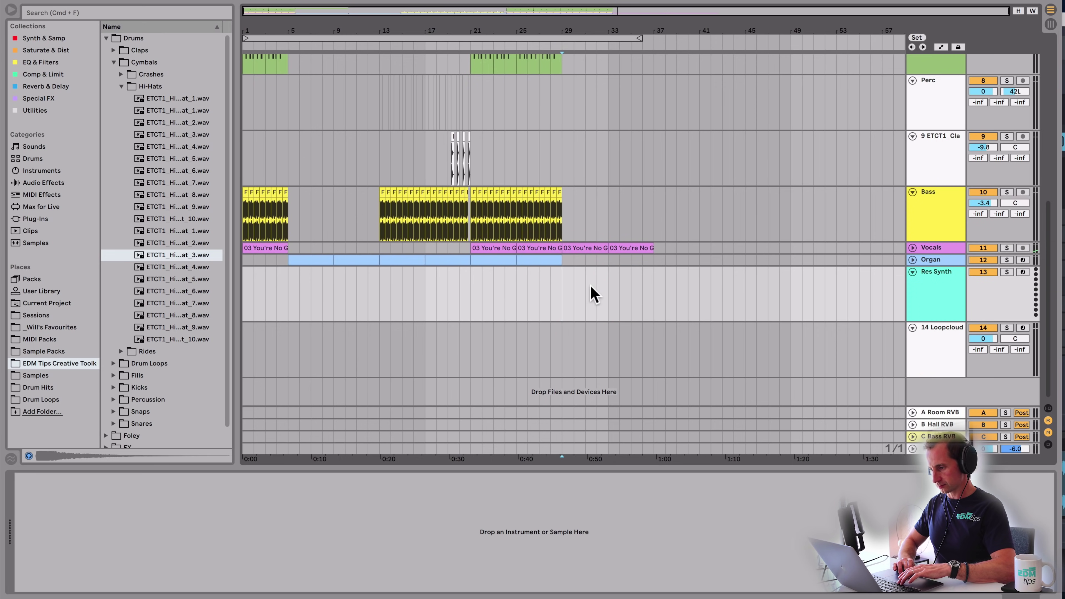
left_click(609, 288, "shift")
key("shift+super+m")
- Load Serum from the Synth & Samp collection onto the Res Synth track and close its plug-in window
key("shift+Tab")
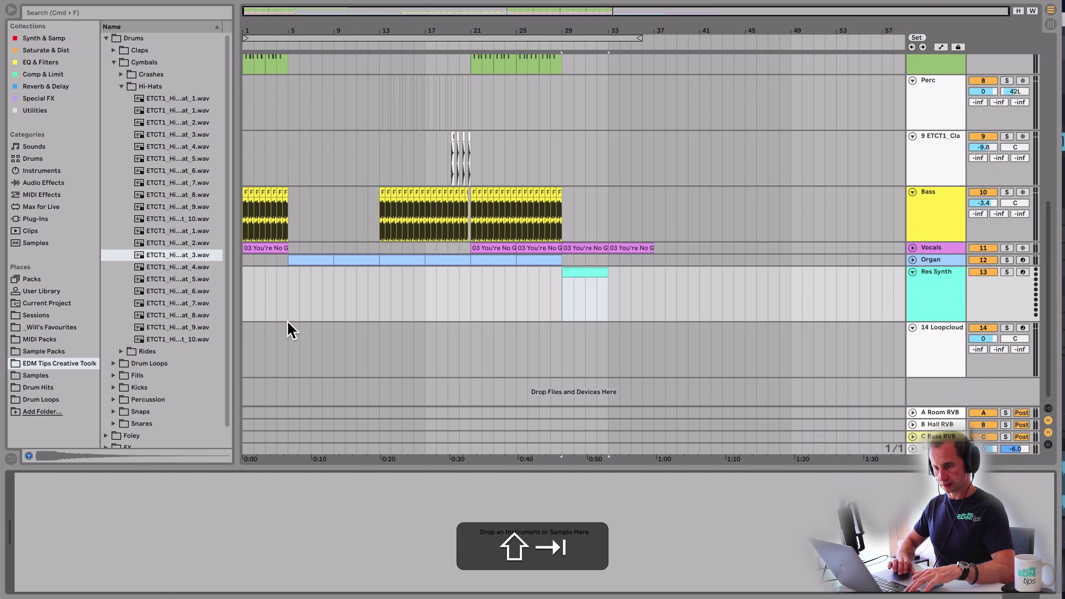
left_click(47, 38)
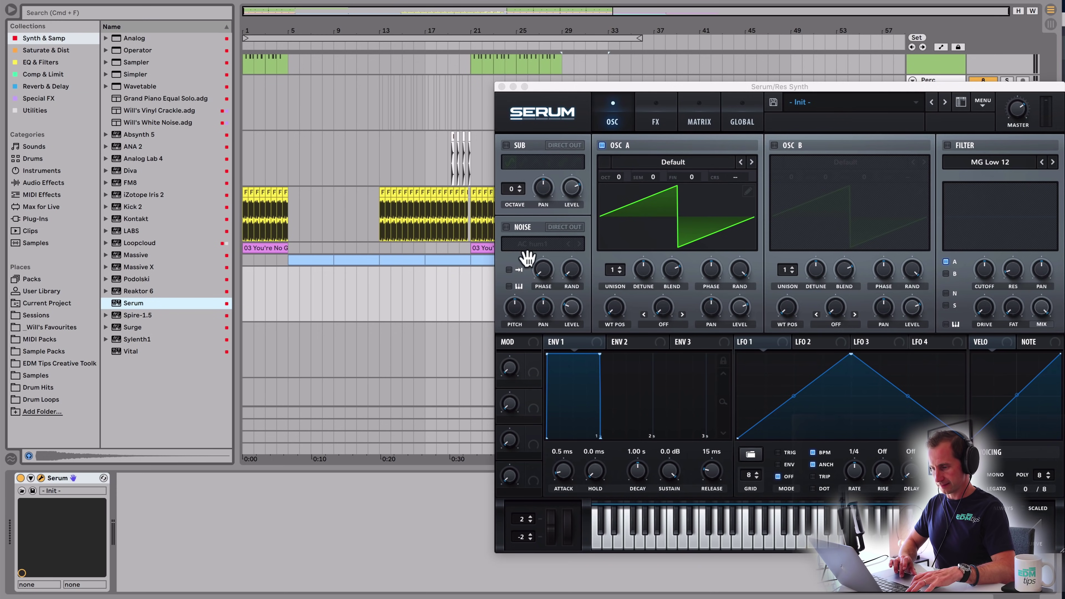
left_click(502, 87)
- Open the Res Synth clip, audition pitches, and draw one C4 note sustained across all four bars
double_click(578, 277)
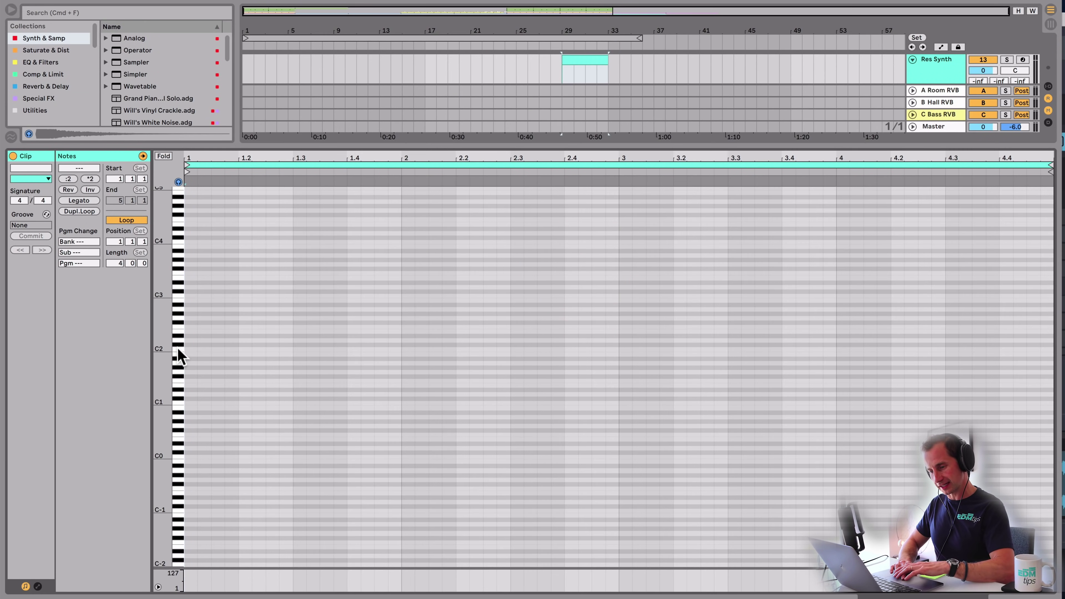
scroll(206, 273, "up", 3)
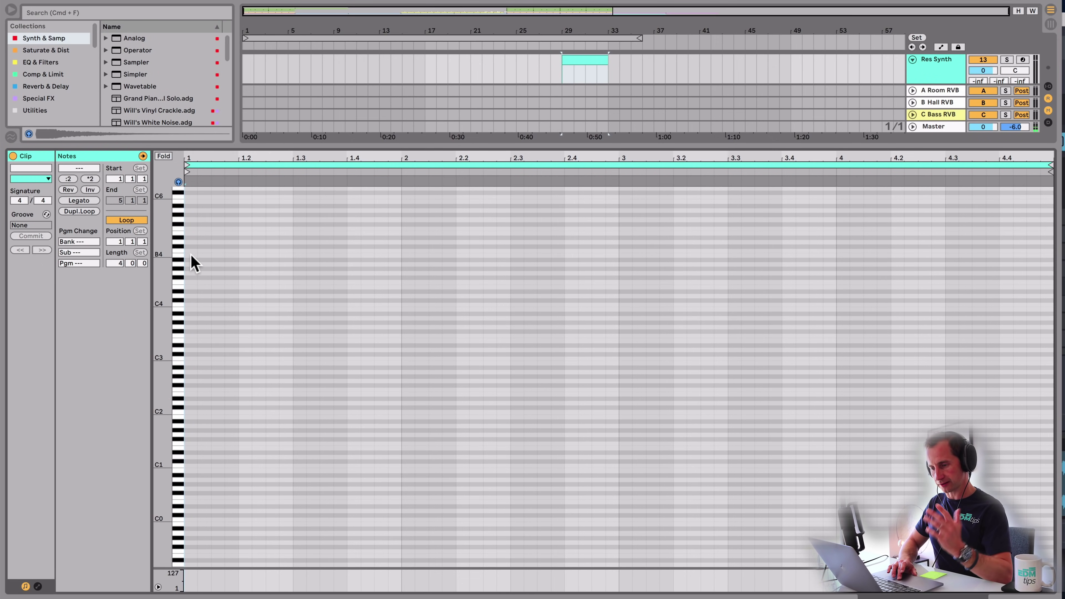
left_click(180, 251)
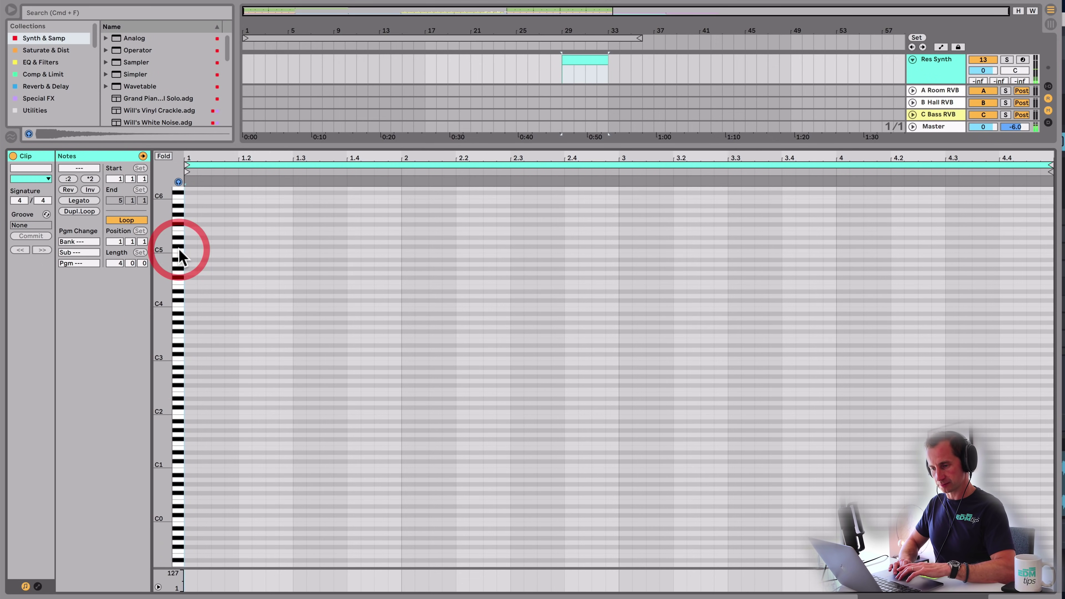
left_click(180, 304)
mouse_move(192, 303)
left_mouse_down()
mouse_move(706, 357)
mouse_move(1053, 358)
left_mouse_up()
- Set the Res Synth track volume to -15.5 dB while playing from bar 29
key("shift+Tab")
left_click_drag(987, 285, 987, 297)
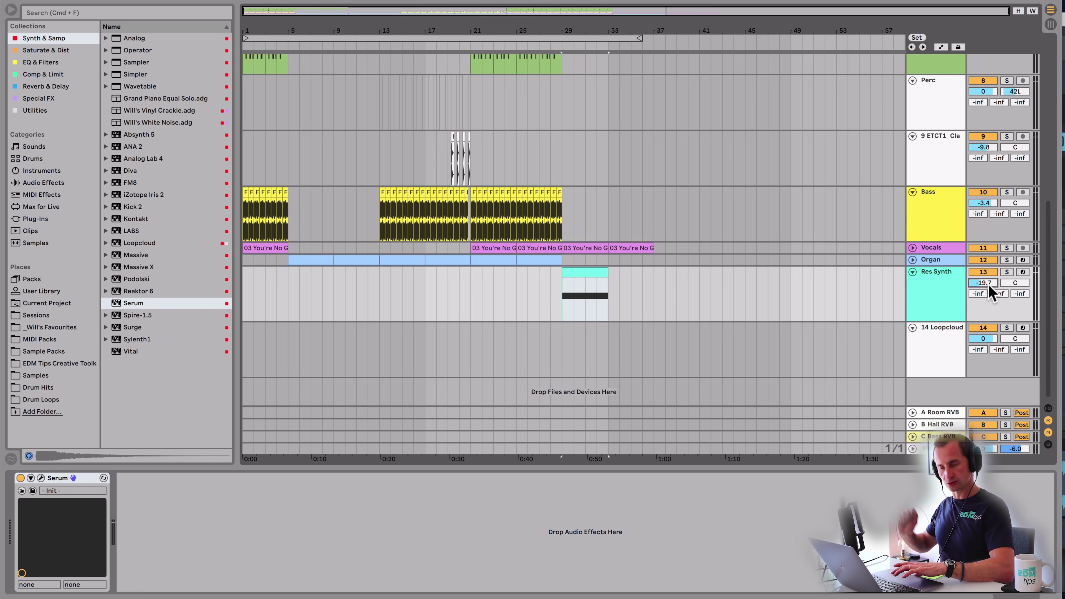
key("space")
scroll(983, 282, "up", 4)
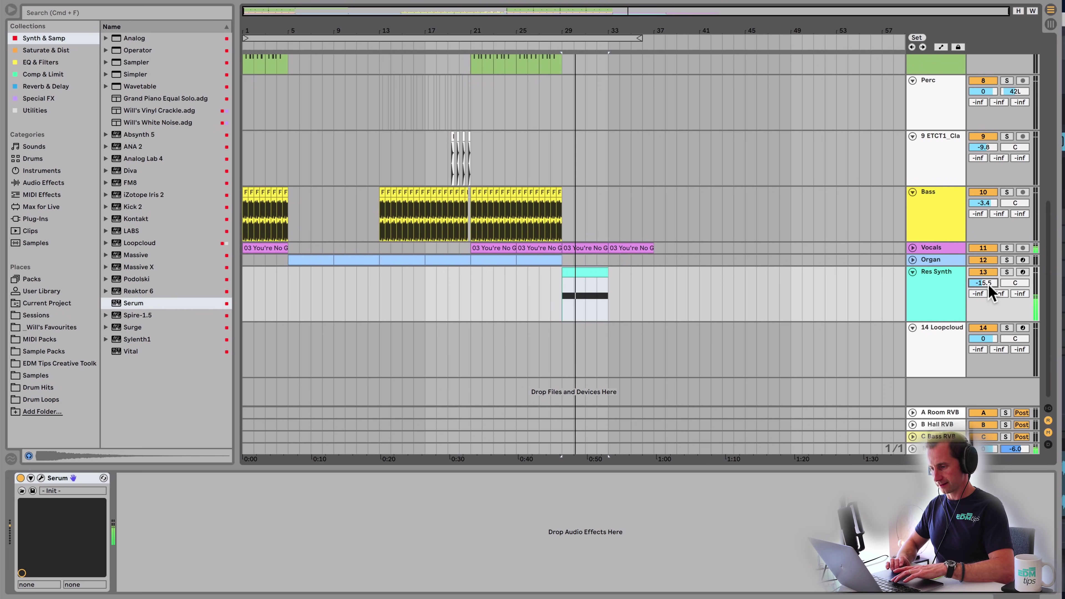
key("space")
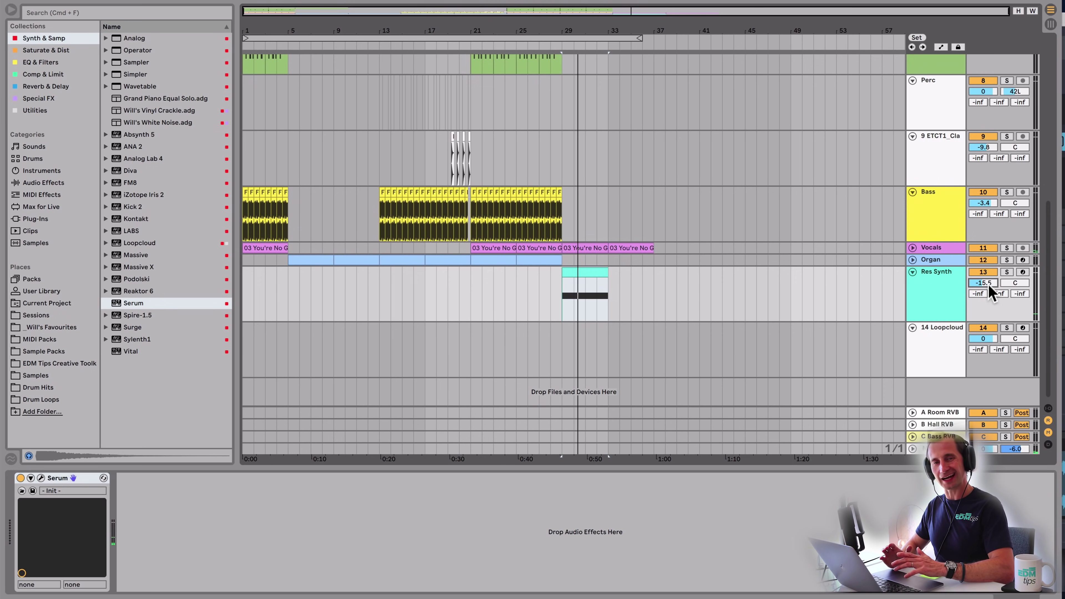
- Reopen Serum, enable the MG Low 12 filter on oscillator A, and raise its resonance
left_click(41, 478)
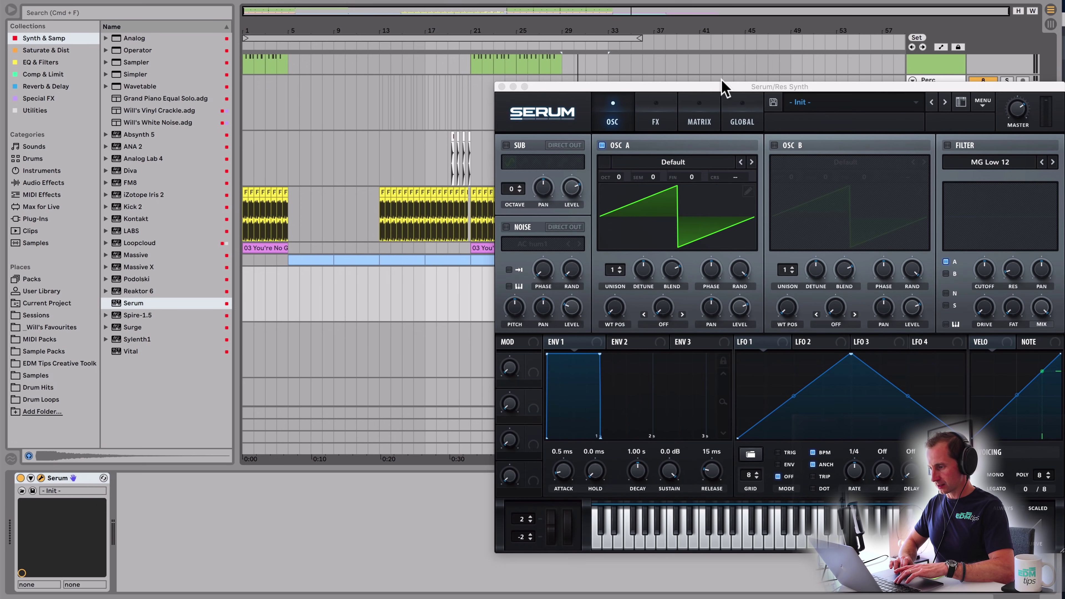
mouse_move(724, 88)
left_mouse_down()
mouse_move(528, 64)
mouse_move(417, 37)
left_mouse_up()
left_click(639, 97)
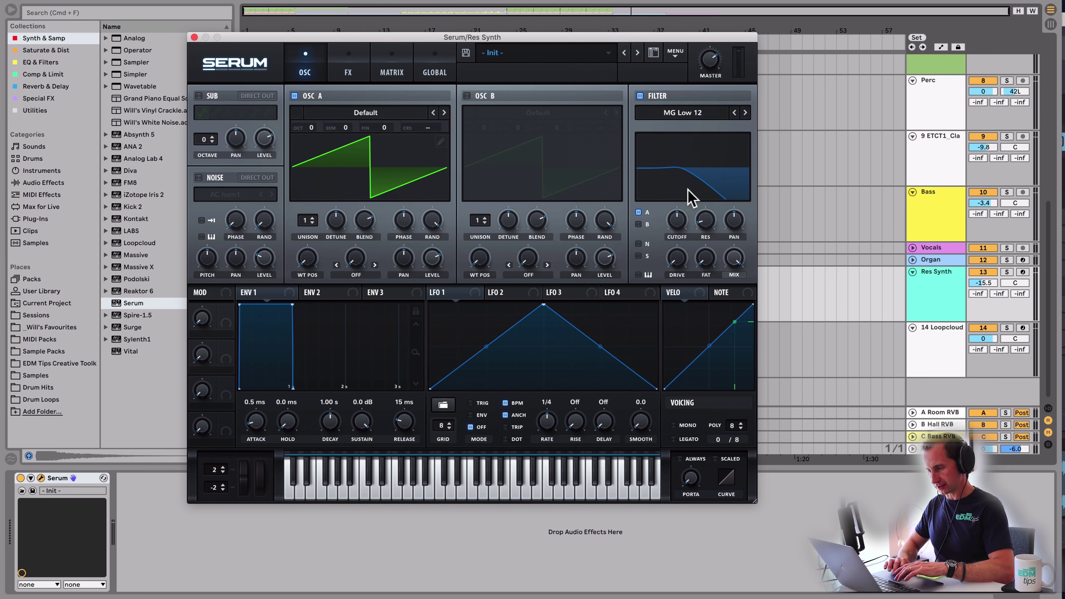
mouse_move(707, 231)
left_click_drag(705, 168, 705, 167)
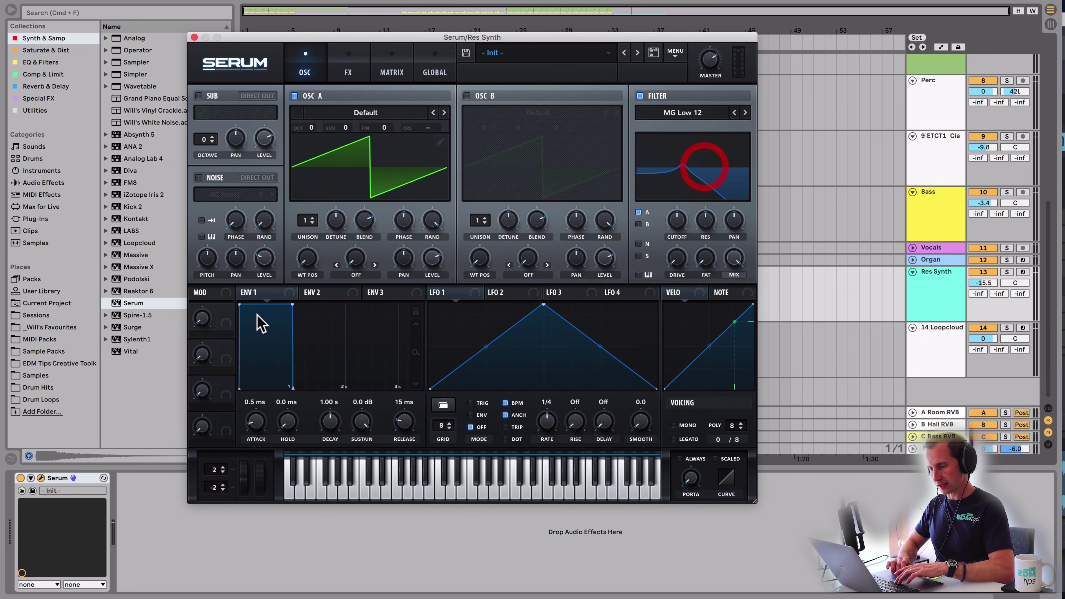
- Assign Env 2 to the filter cutoff and set its attack to 3.00 s, auditioning the sweep
left_click(324, 294)
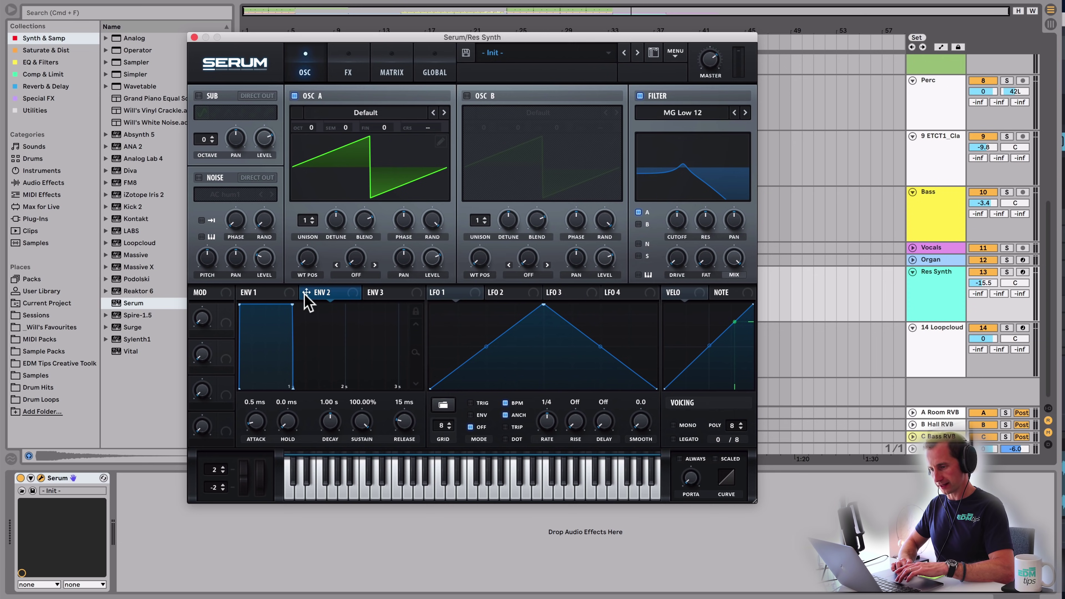
left_click_drag(612, 240, 674, 222)
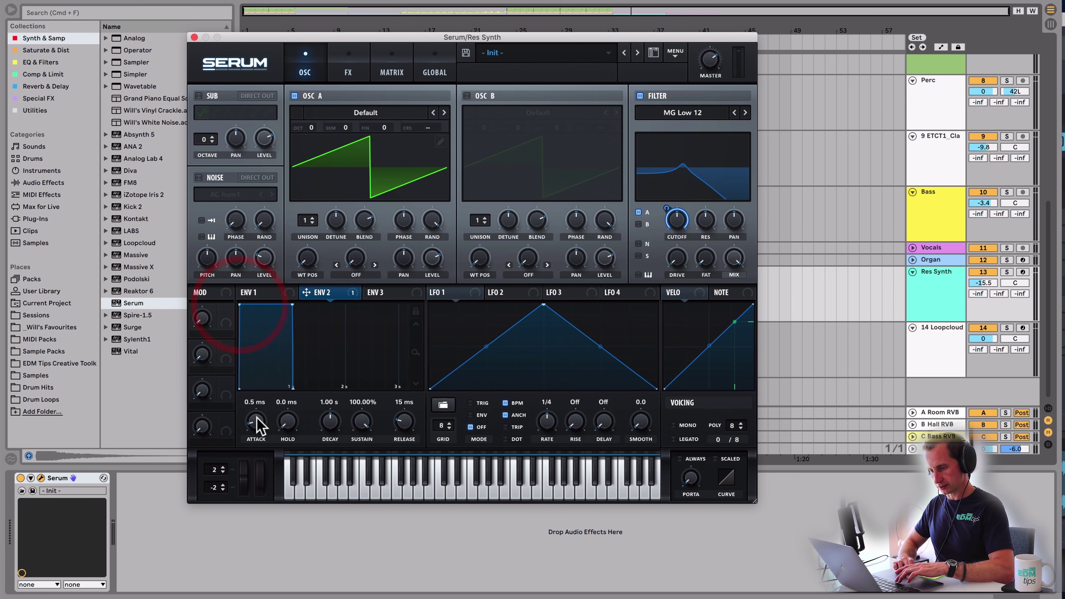
left_click_drag(257, 419, 257, 349)
key("space")
- Reduce the Env 2 modulation amount on the filter cutoff while replaying the sweep
key("space")
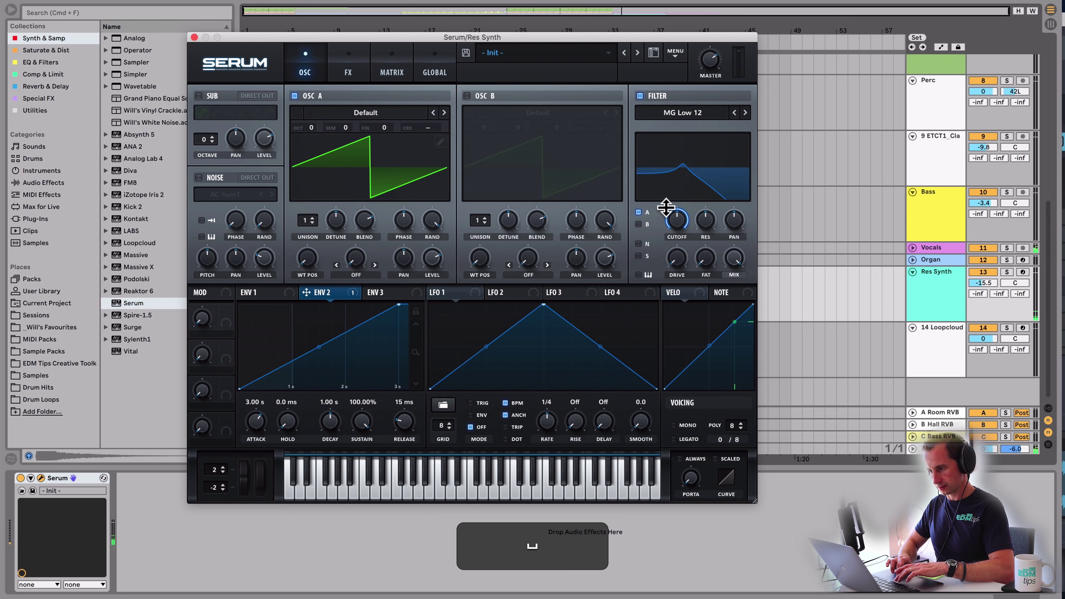
left_click_drag(666, 207, 668, 245)
key("space")
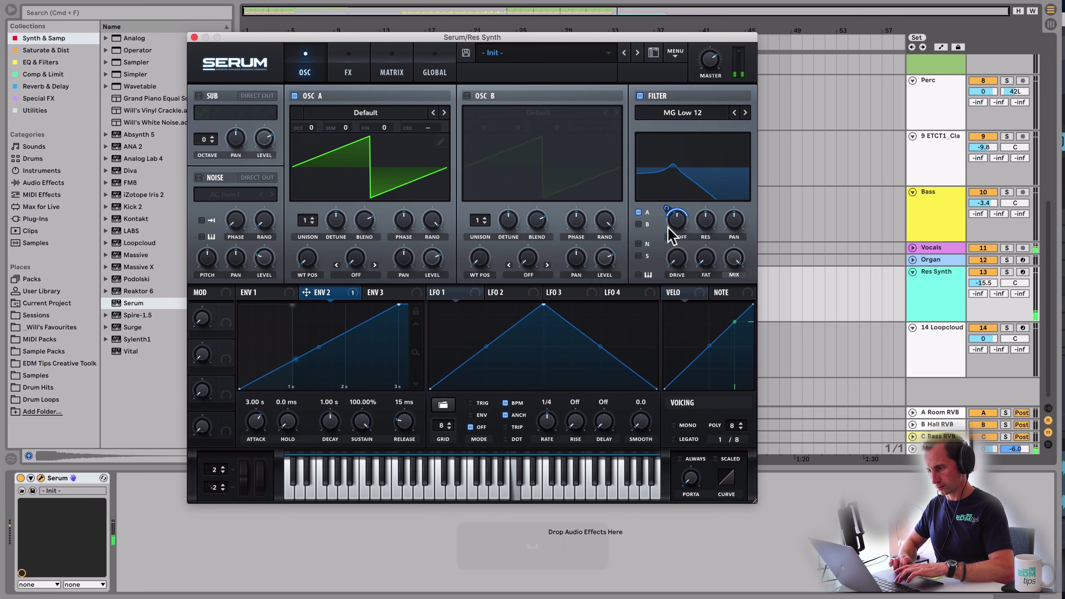
key("space")
left_click_drag(665, 208, 668, 221)
key("space")
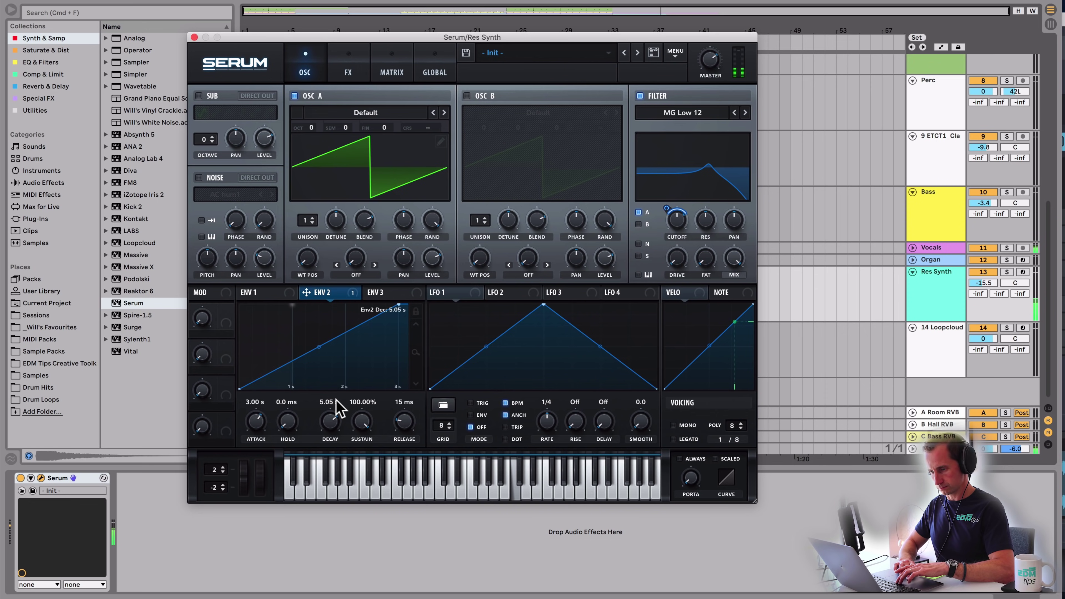
- Lengthen Env 2's decay to 3.49 s and replay the part from bar 29
left_click_drag(336, 399, 336, 399)
key("space")
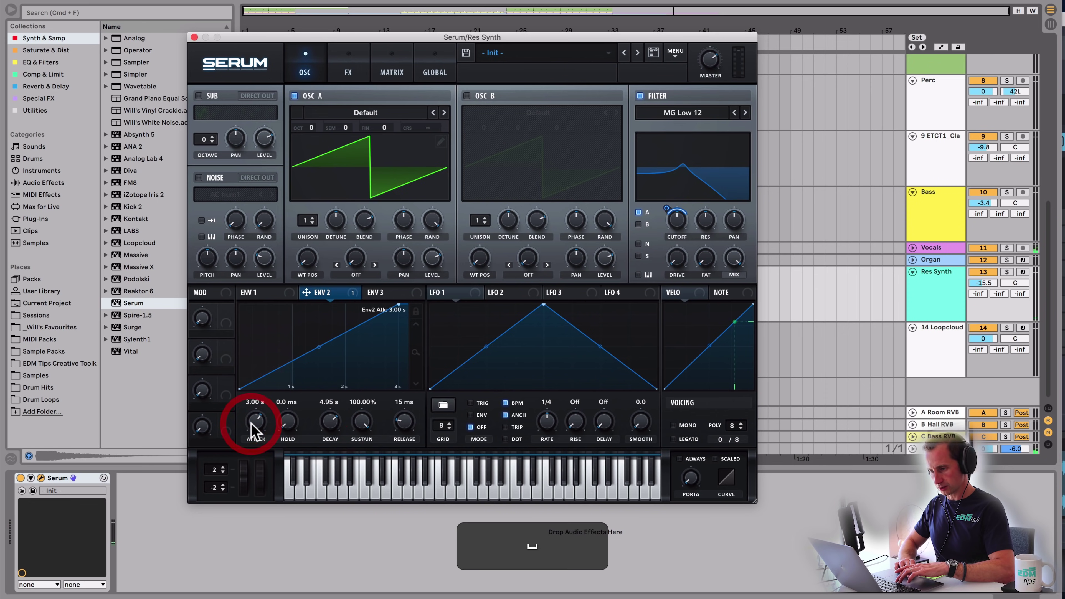
left_click(334, 433)
key("space")
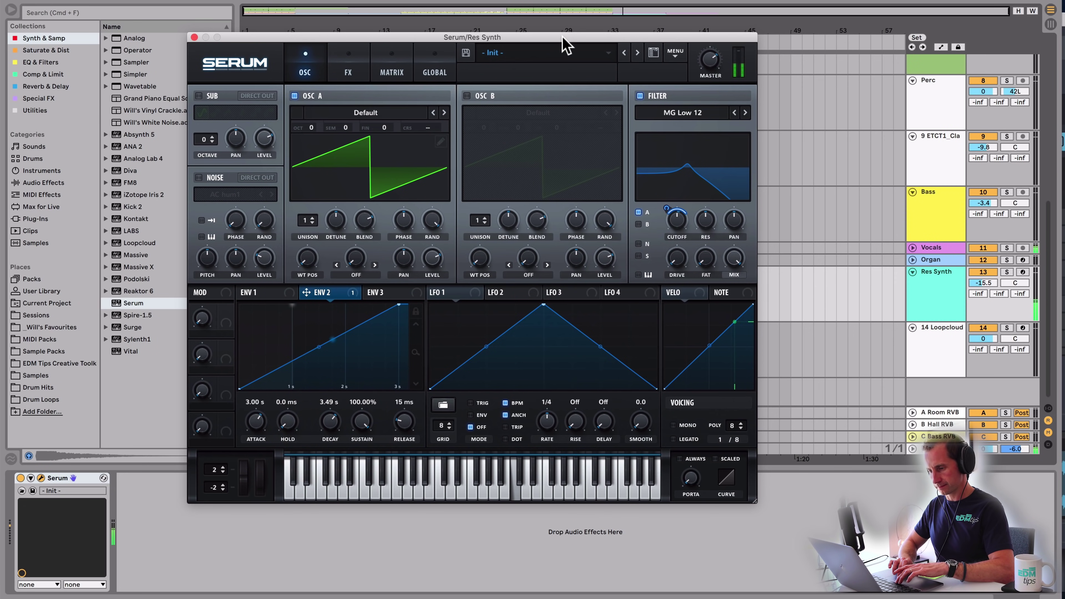
- Set Env 2's sustain to 0% and its decay to 7.44 s while replaying the filter sweep
left_click_drag(564, 44, 423, 37)
key("space")
left_click(218, 416)
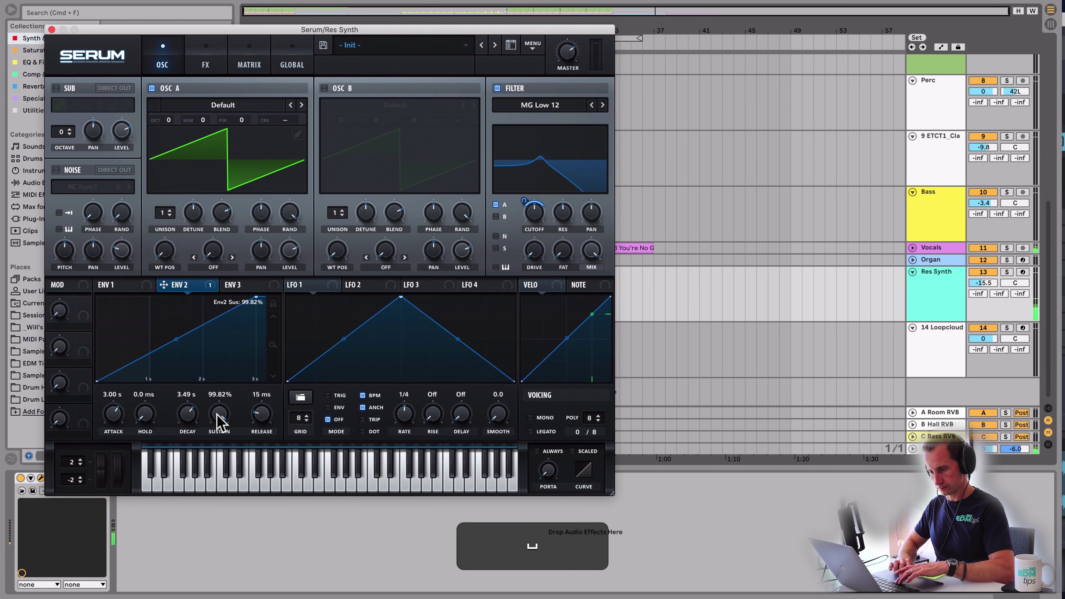
key("space")
left_click_drag(190, 418, 191, 415)
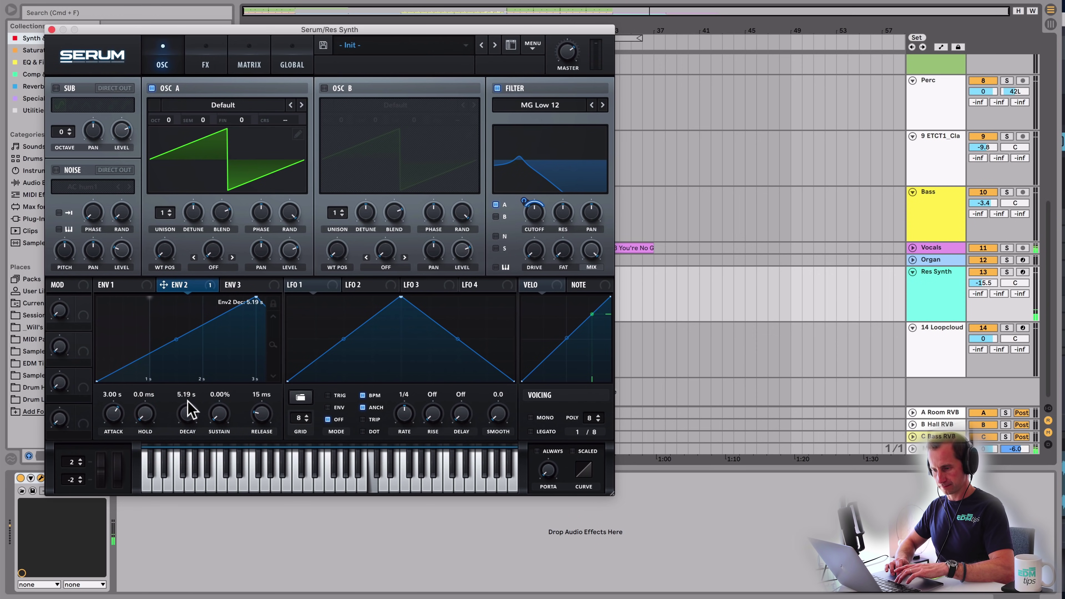
left_click_drag(188, 407, 188, 407)
key("space")
left_click(114, 418)
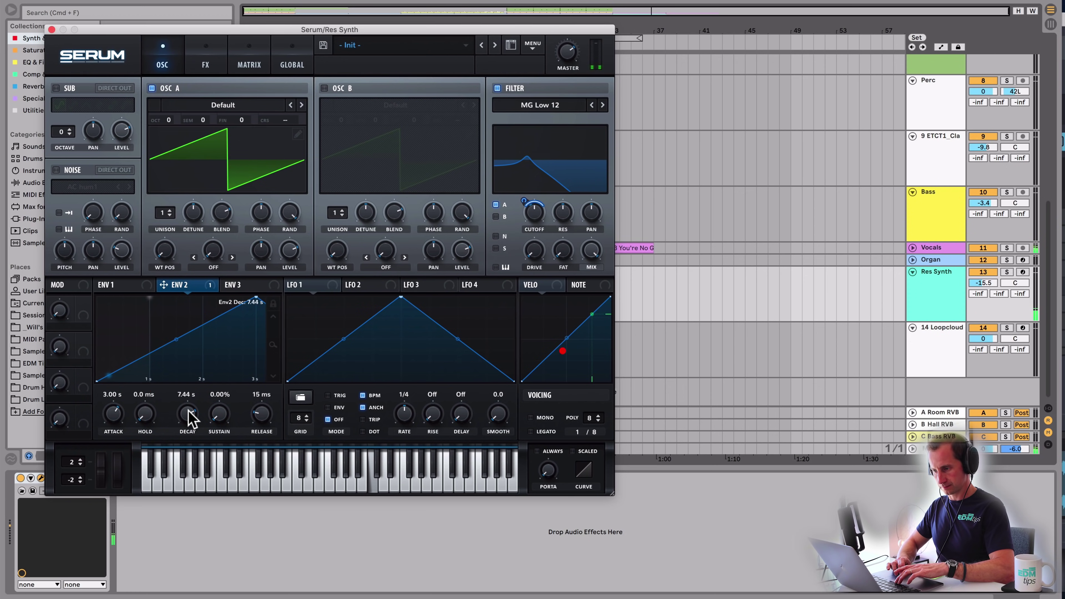
- Set the Res Synth track's volume to -7.5 dB and Serum's filter resonance to 79% while replaying the part
left_click(985, 287)
key("space")
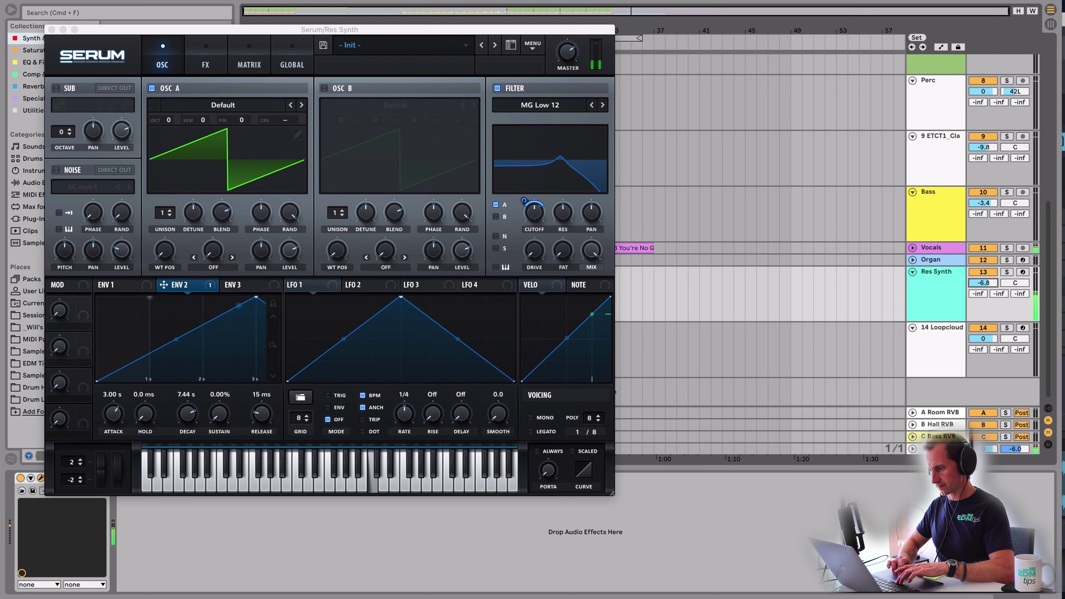
key("space")
left_click(566, 220)
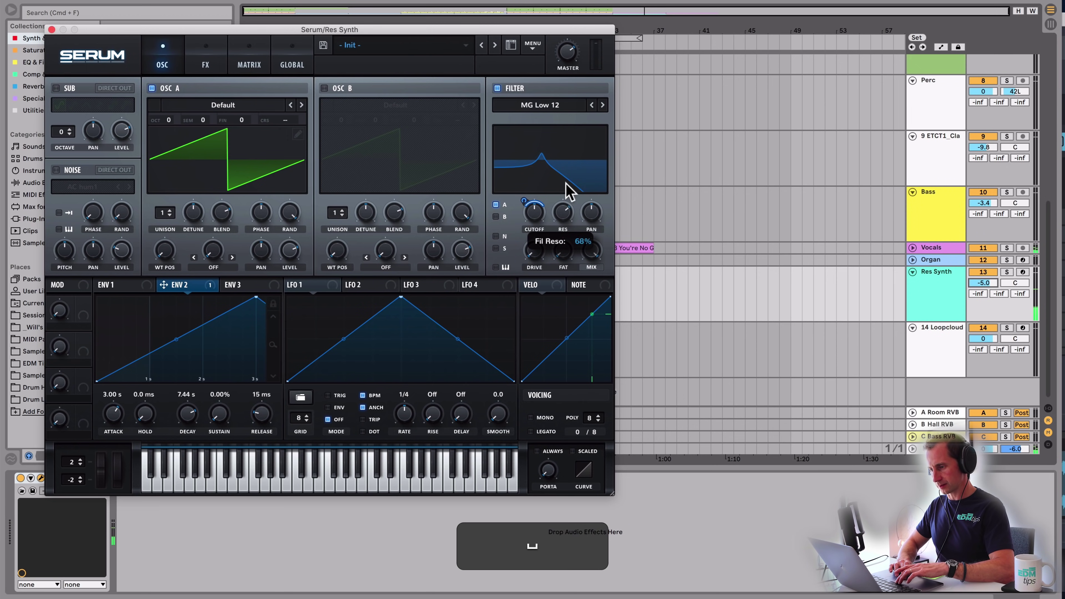
key("space")
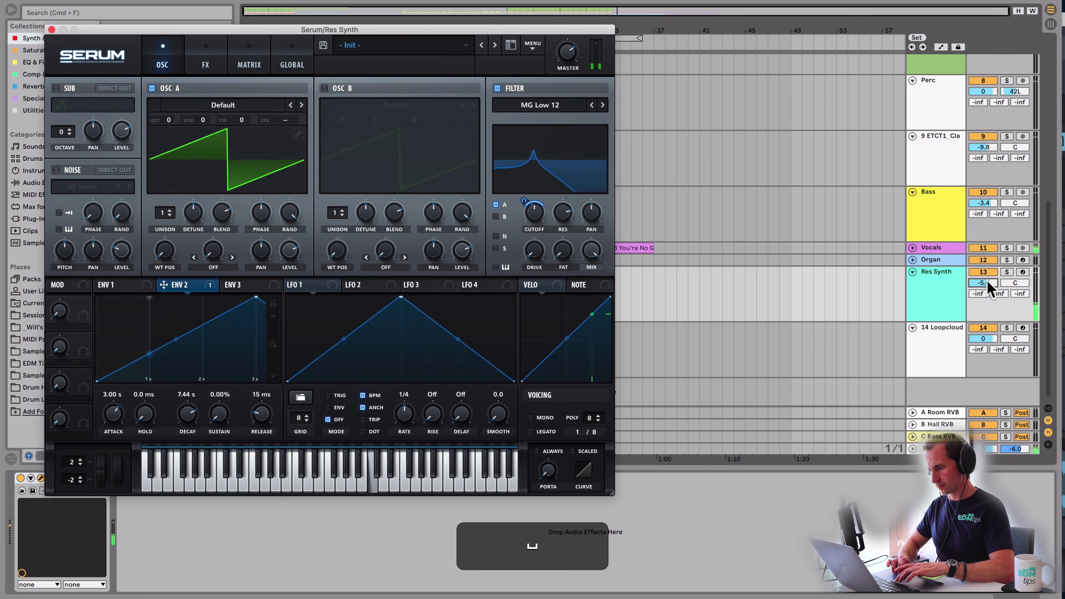
left_click_drag(989, 288, 989, 284)
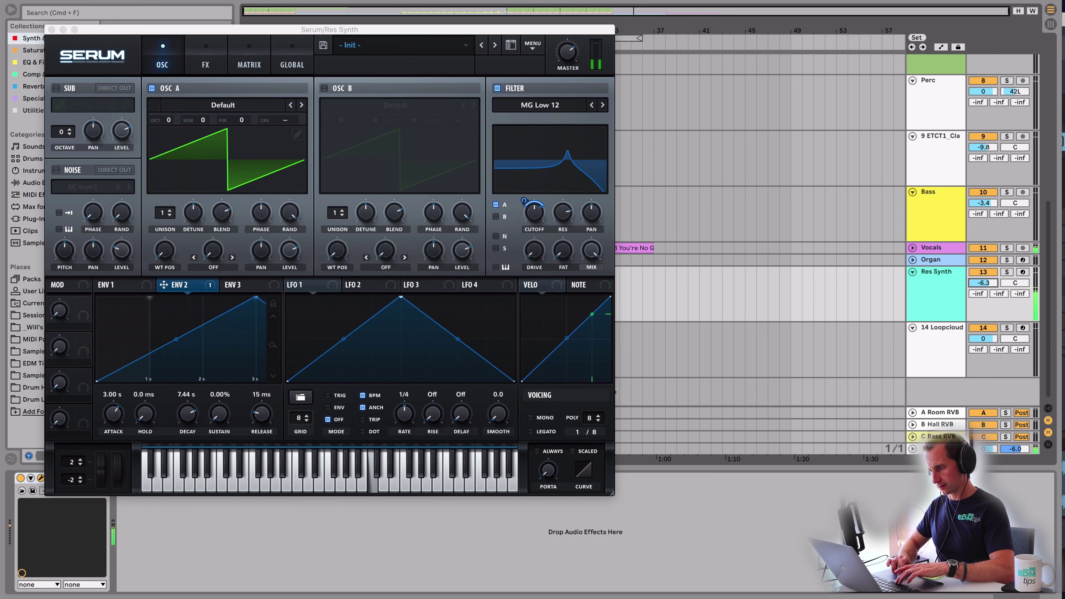
left_click(565, 217)
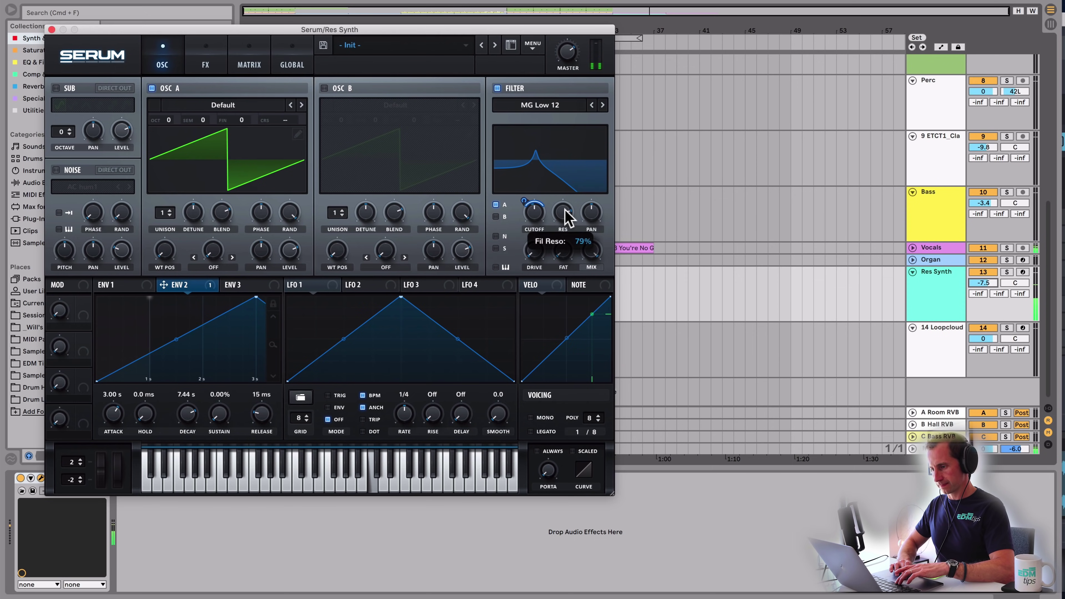
key("space")
- Close the Serum window and add a Compressor after Serum on the Res Synth track
left_click(51, 30)
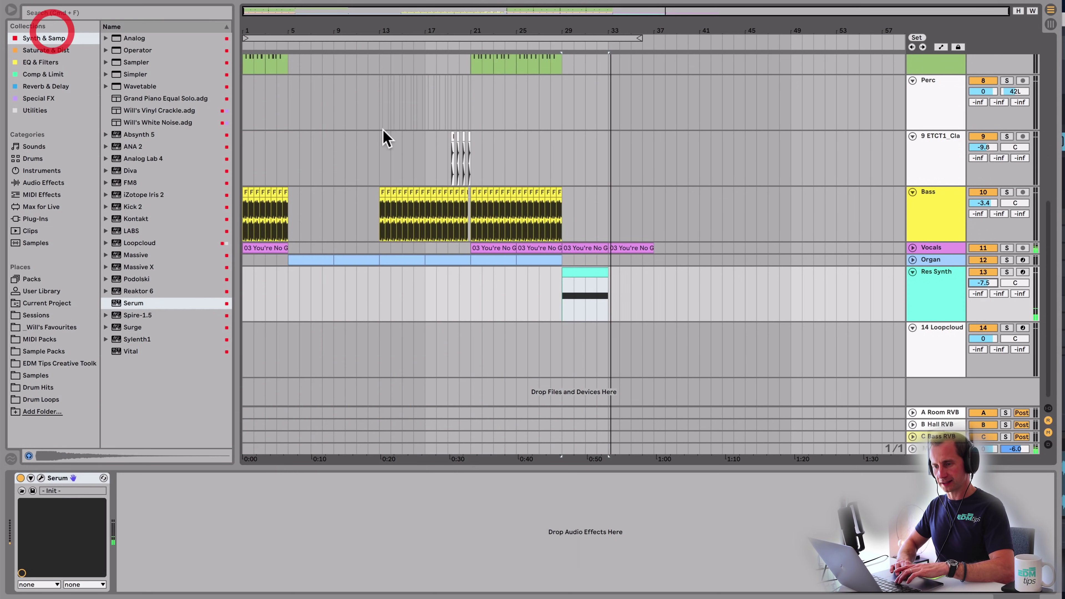
key("space")
left_click(37, 50)
left_click(38, 74)
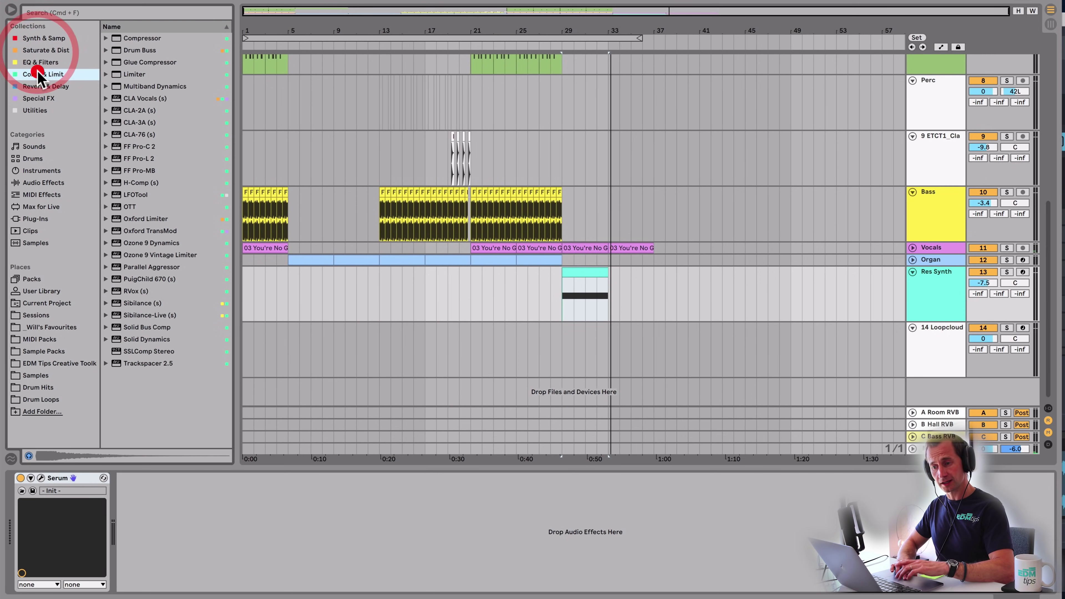
left_click_drag(144, 40, 277, 513)
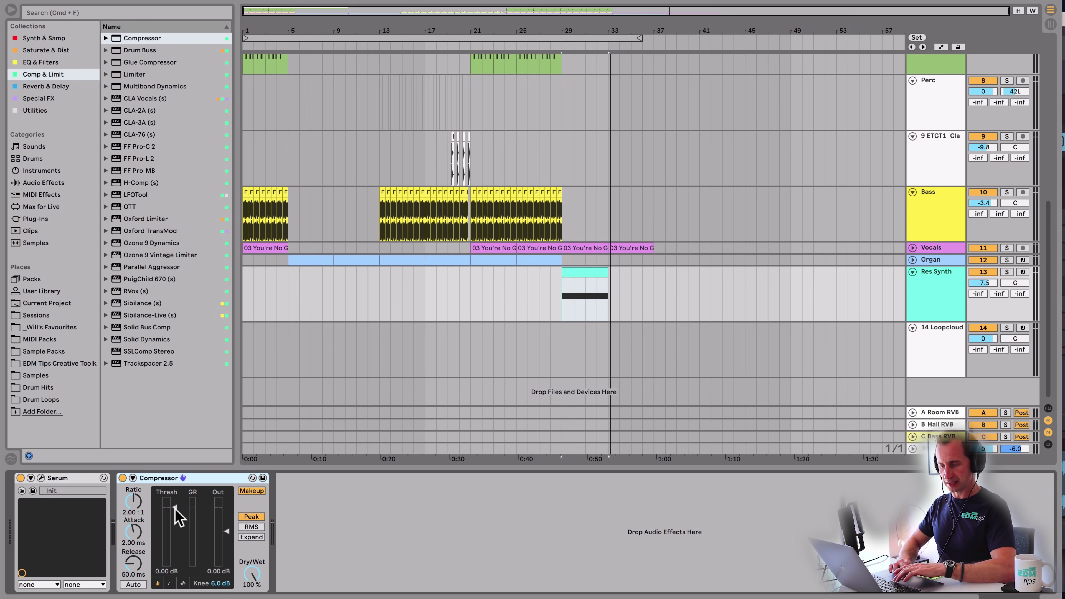
- Set the Compressor's threshold to -31.0 dB while playing the Res Synth part
left_click_drag(175, 508, 175, 510)
key("space")
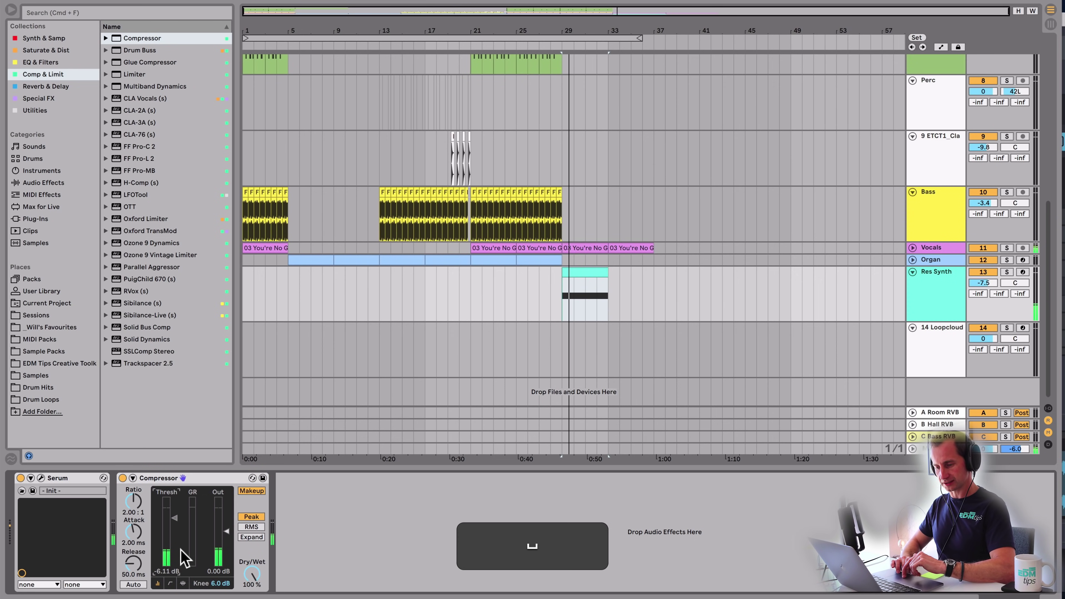
left_click_drag(174, 521, 175, 551)
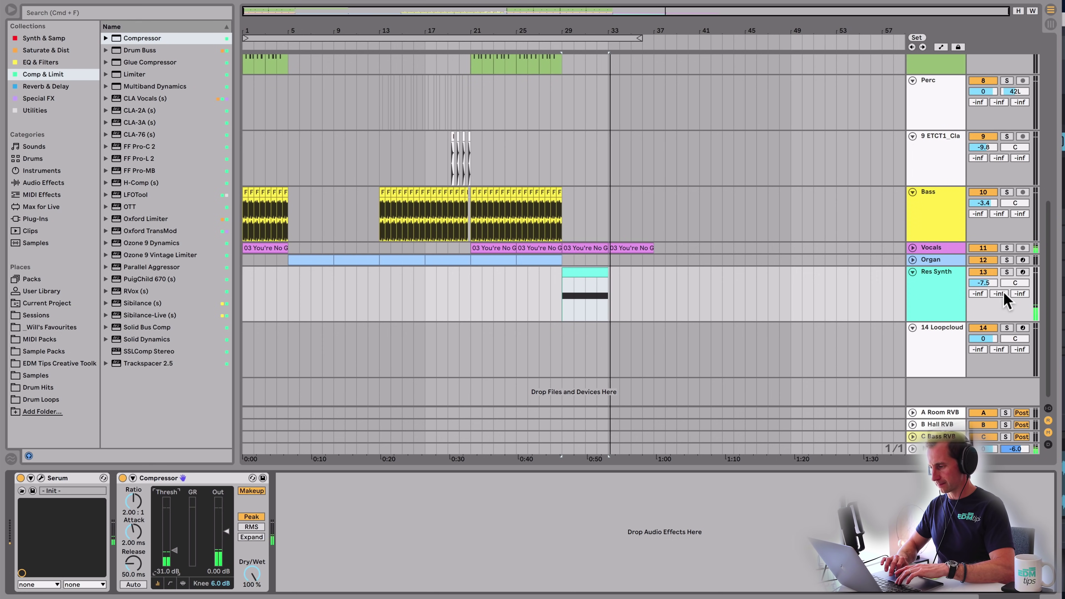
key("space")
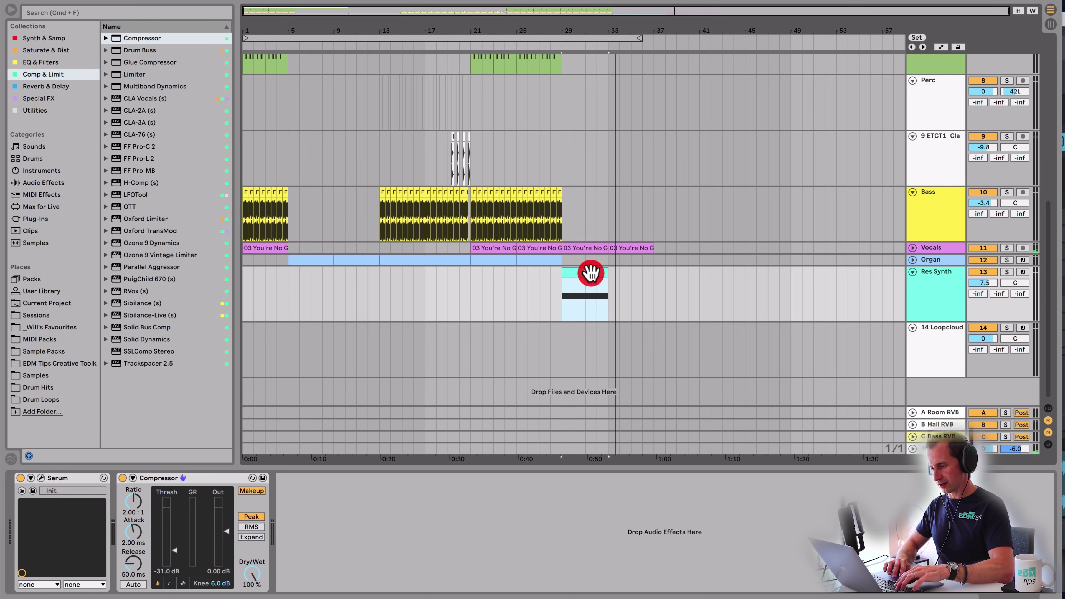
- Duplicate the Res Synth clip so the part also fills bars 33 to 37
left_click(591, 274)
key("super+d")
left_click(565, 300)
- Play from bar 29 and set the Res Synth track's volume to -17.0 dB and its B Hall reverb send to 0 dB
key("space")
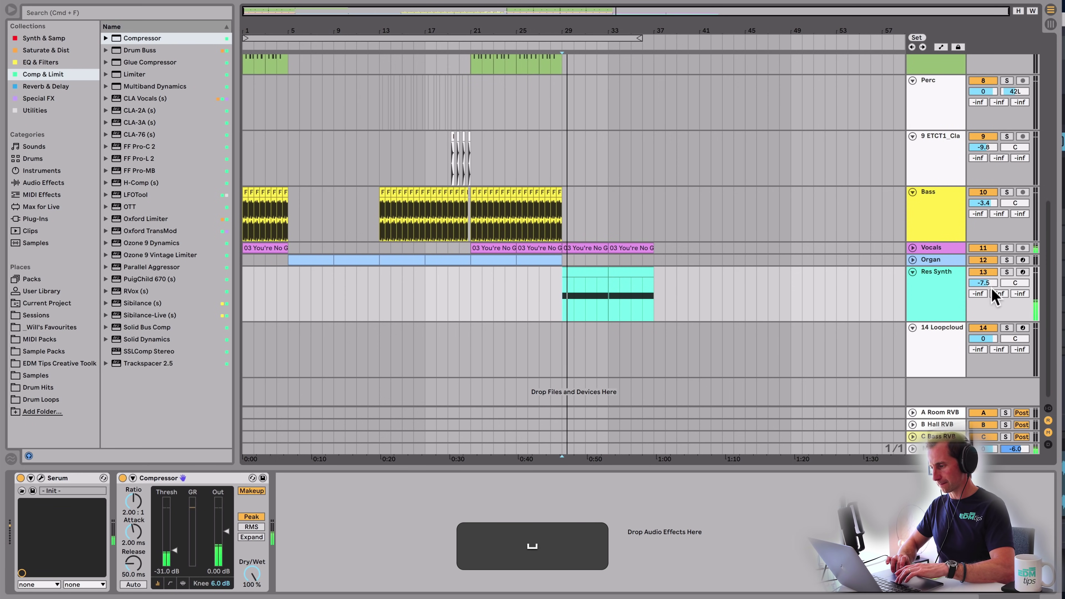
left_click_drag(983, 283, 984, 304)
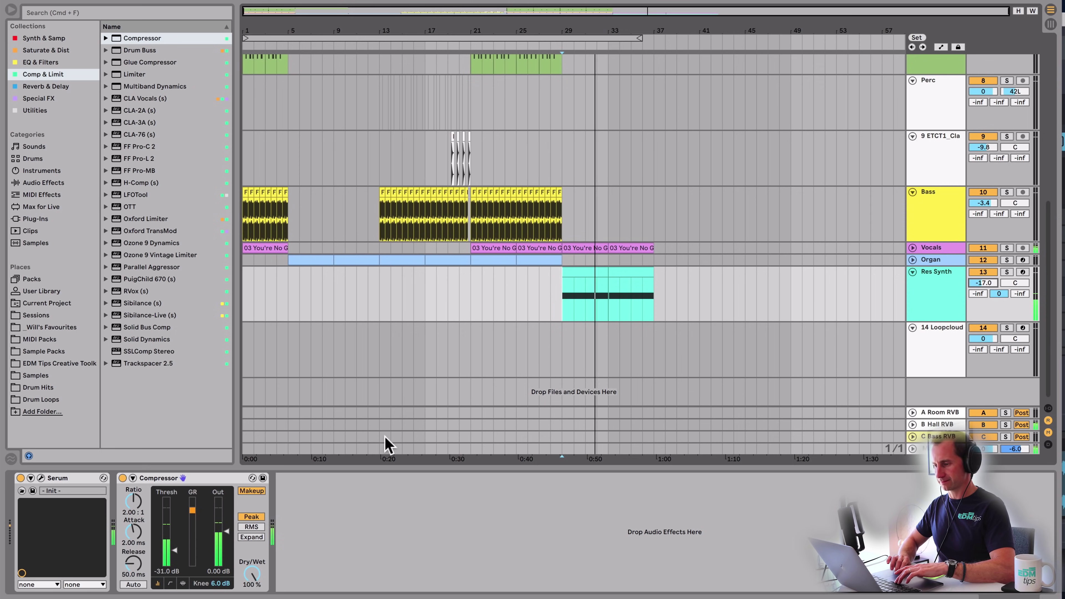
key("space")
- Set Serum's oscillator A to 6 unison voices with reduced detune and audition the sound
left_click(41, 478)
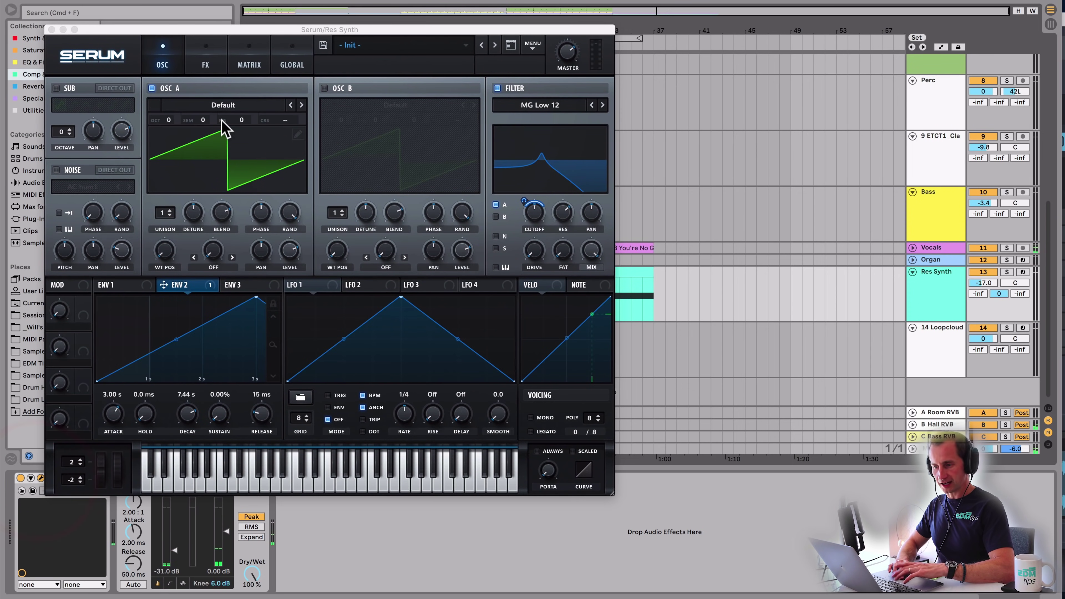
left_click_drag(160, 211, 171, 166)
left_click_drag(196, 208, 198, 238)
key("space")
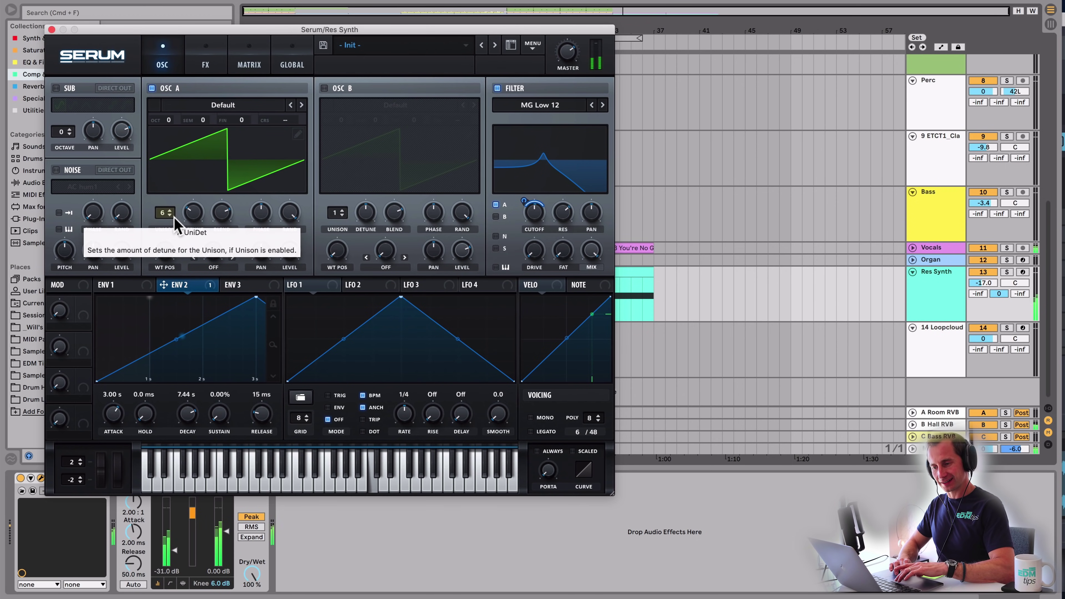
left_click(161, 225)
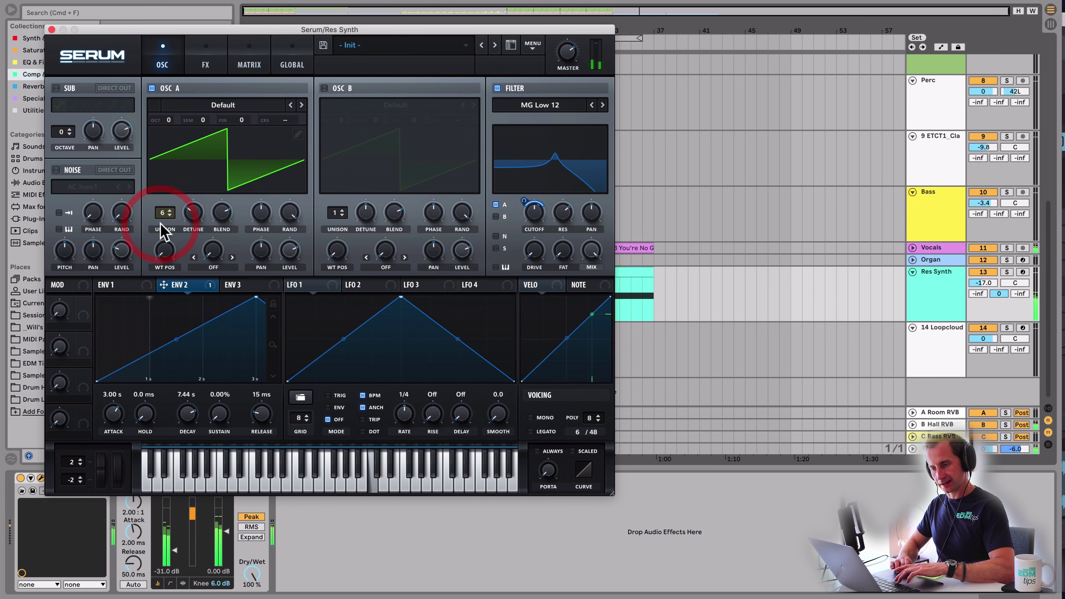
- Close the Serum window, save the set and set the Res Synth track's volume to -18.2 dB
left_click(52, 30)
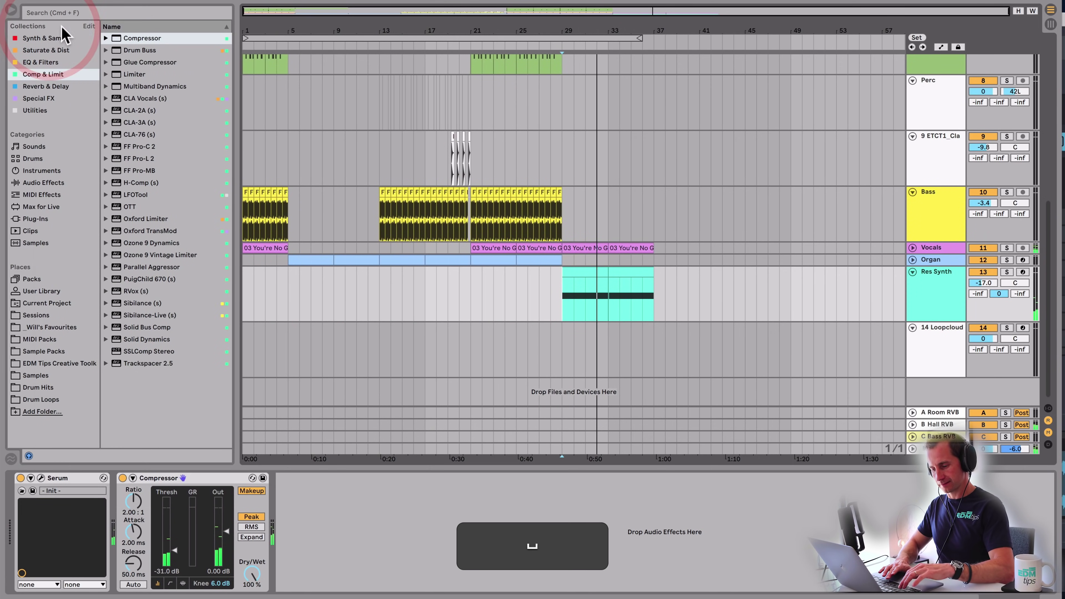
key("super+s")
left_click_drag(984, 280, 984, 285)
- Insert a new MIDI track below Res Synth and name it Strings
left_click(948, 285)
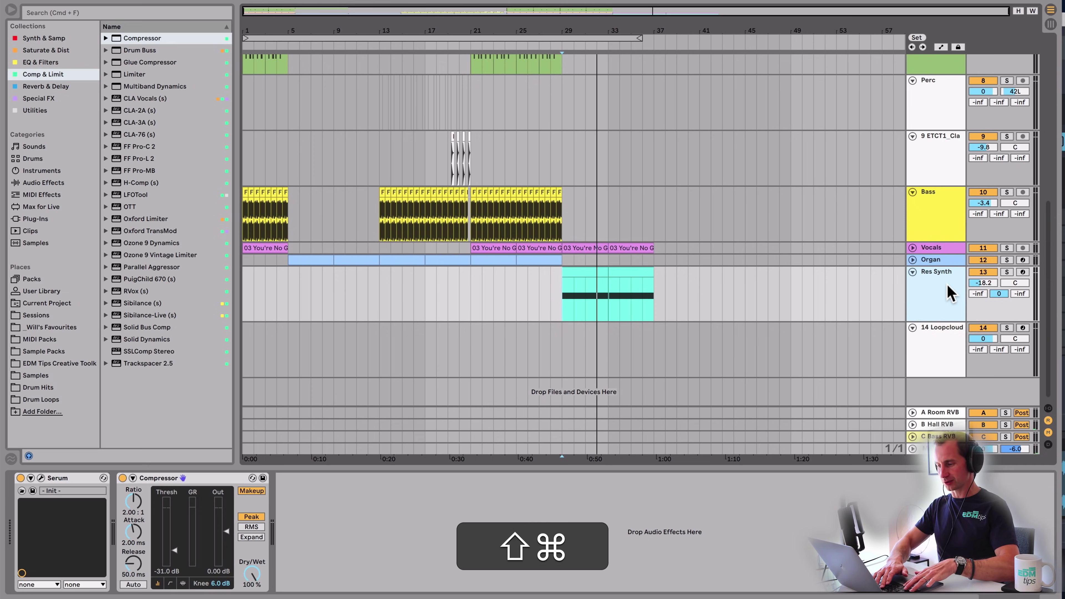
key("shift+super+t")
left_click(946, 334)
key("super+r")
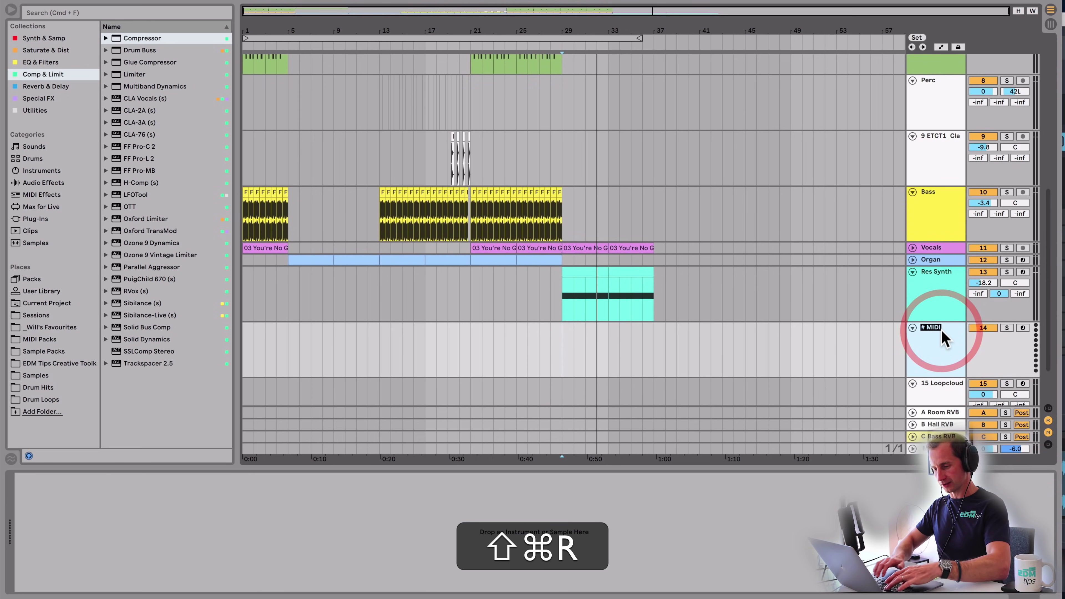
type("Strings")
key("Return")
- Colour the Strings track light blue, place Res Synth below it and save the set
right_click(942, 331)
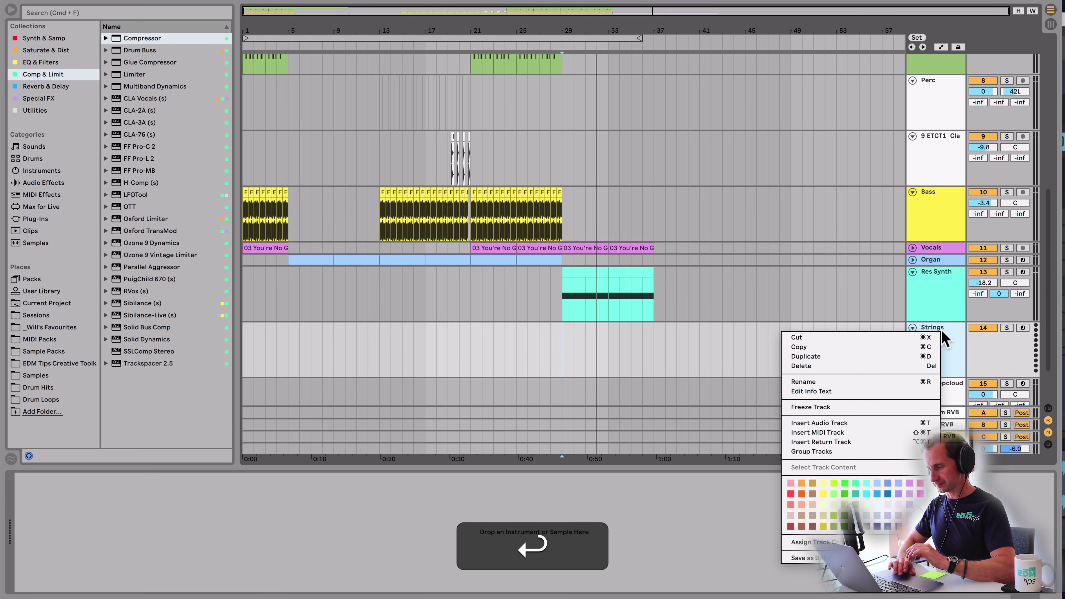
left_click(877, 482)
left_click_drag(958, 281, 949, 376)
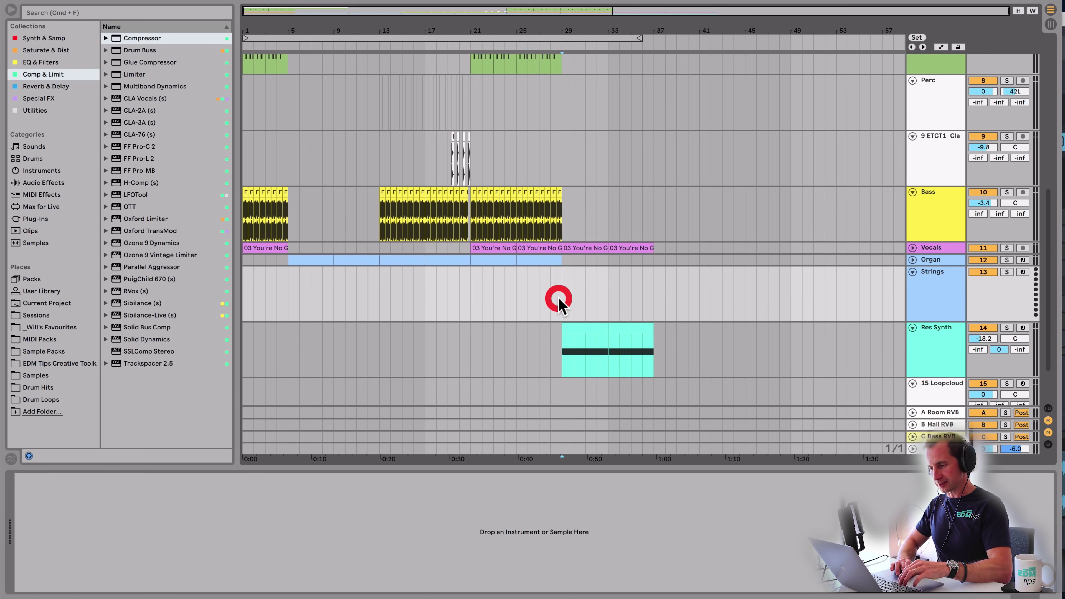
key("super+s")
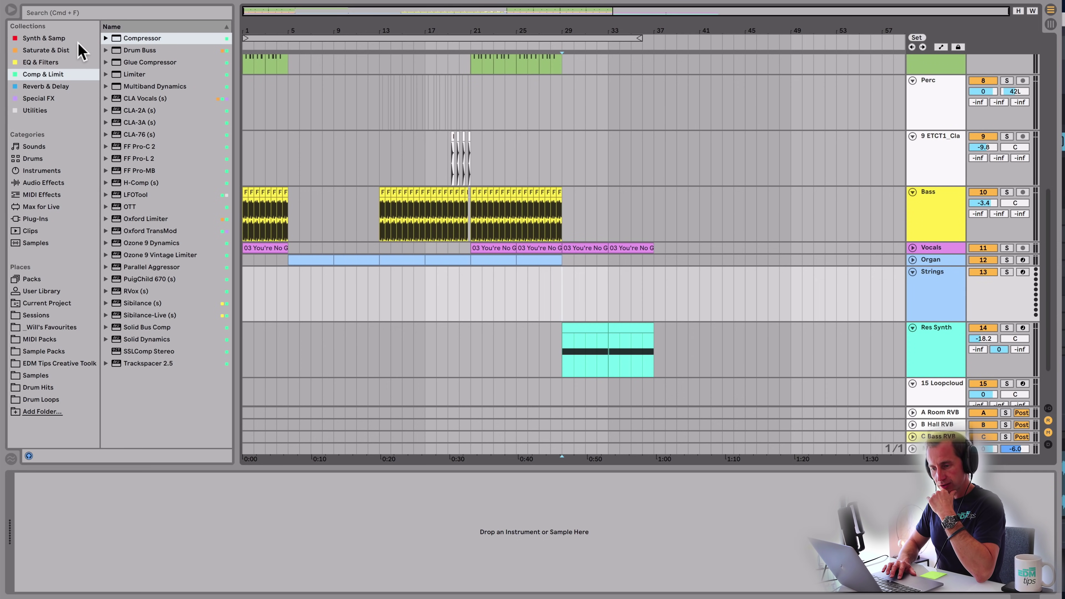
- Browse the Strings category of Sounds and preview the Cello Solo and double bass legato presets
left_click(54, 39)
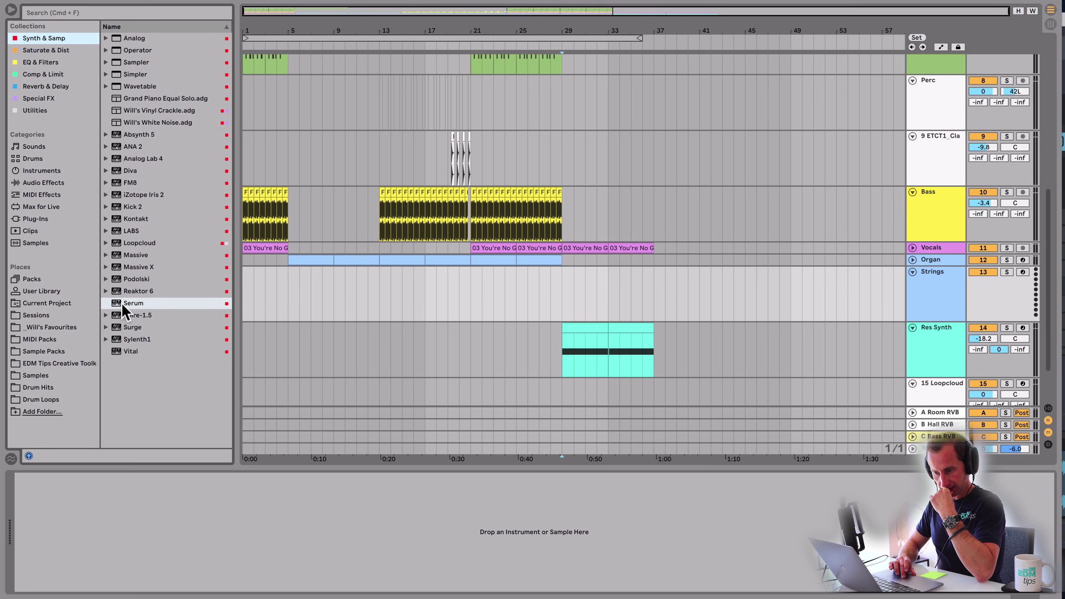
left_click(42, 152)
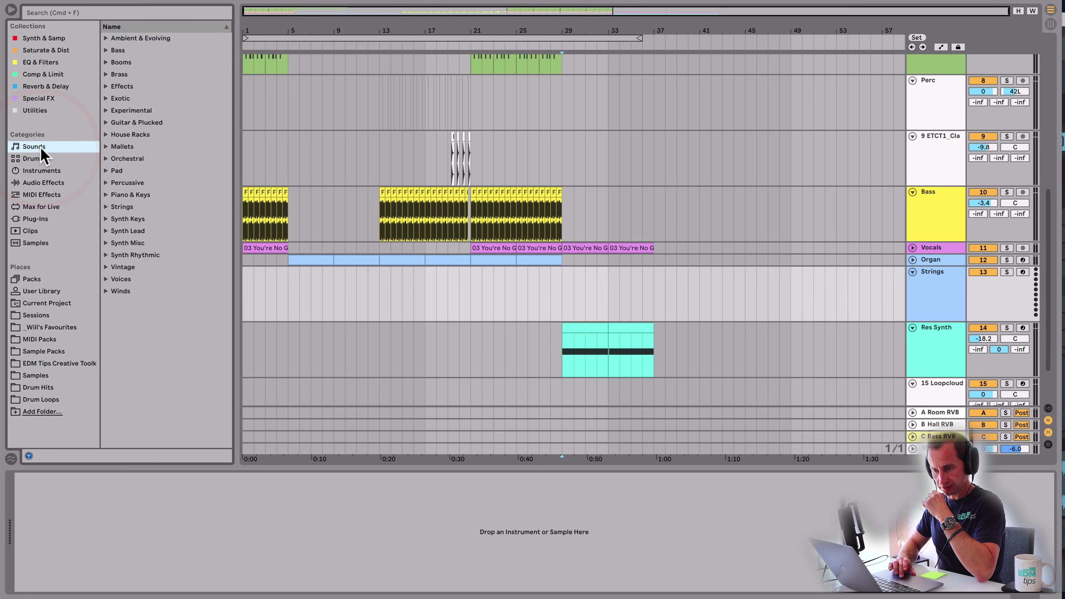
left_click(106, 206)
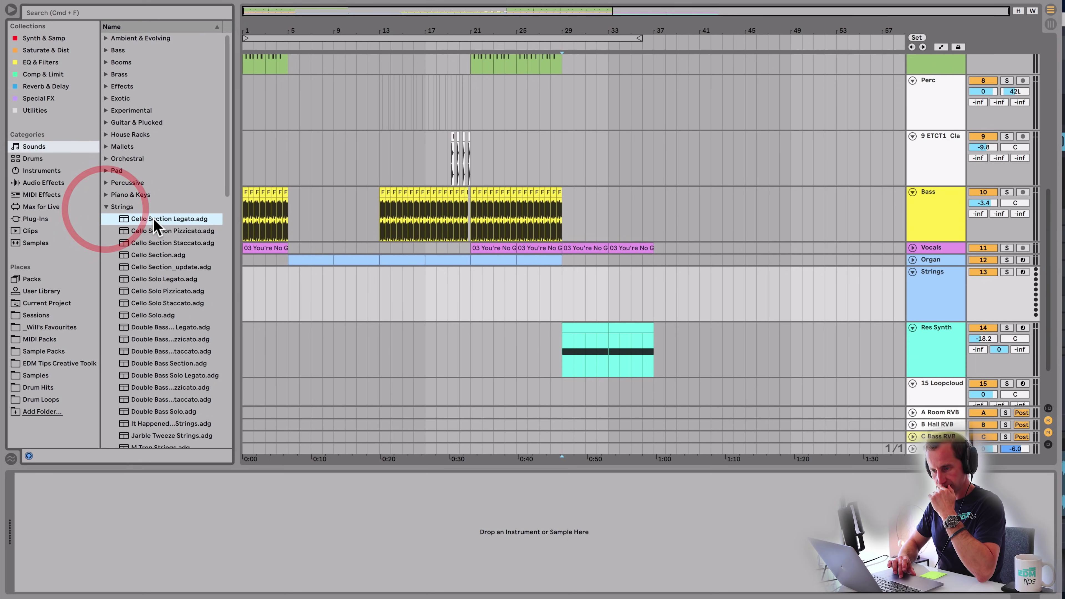
scroll(155, 222, "down", 5)
left_click(155, 206)
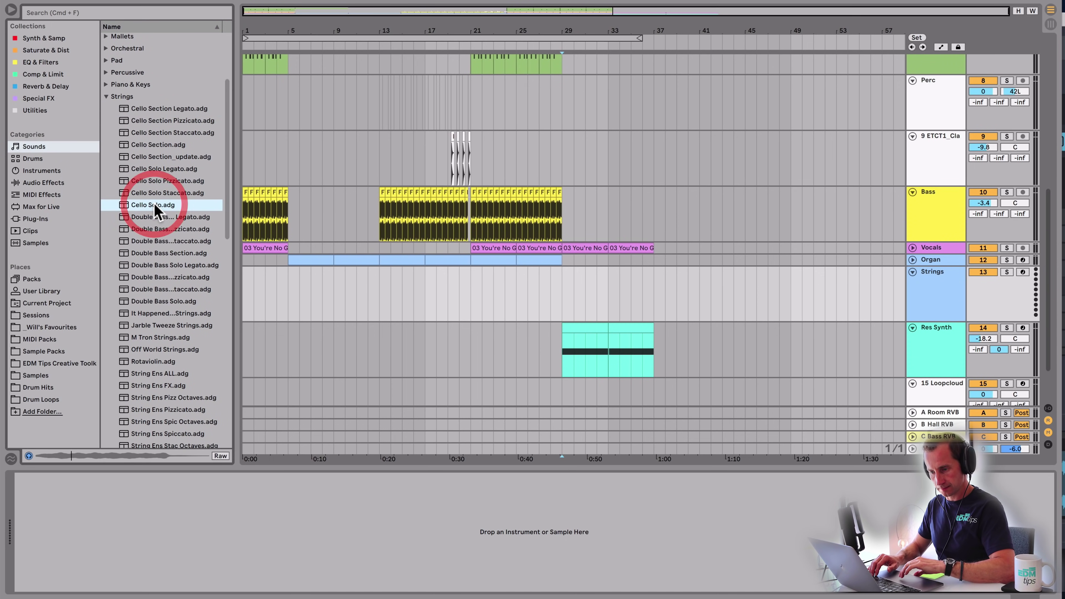
left_click(155, 215)
scroll(156, 214, "down", 2)
- Preview the string ensemble presets, including String Ens Tremolo, and load String Ens ALL.adg onto the Strings track
left_click(162, 323)
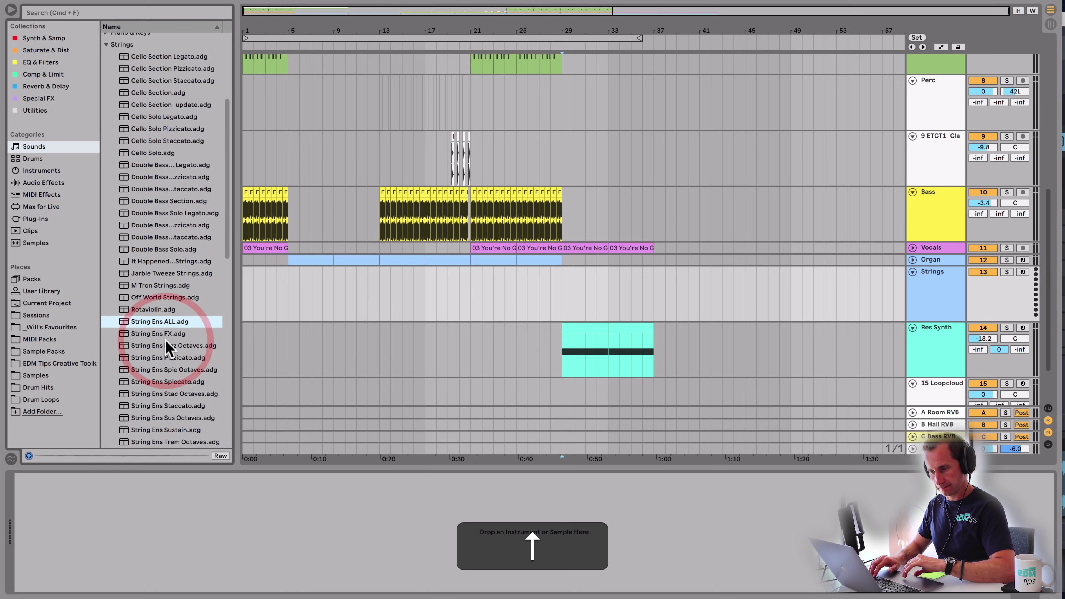
scroll(165, 319, "down", 2)
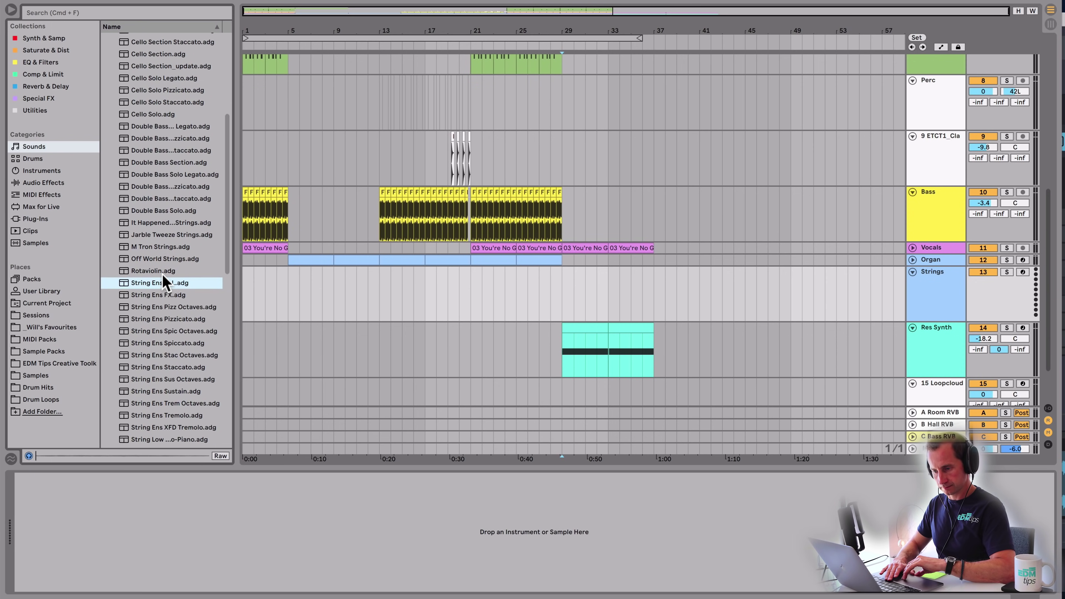
left_click(183, 414)
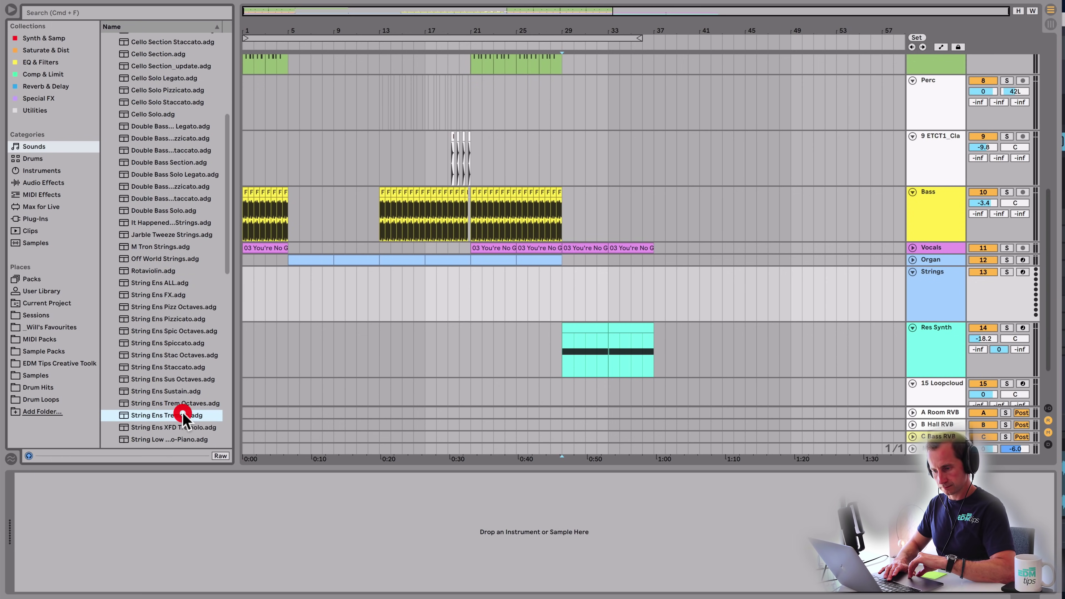
left_click(159, 284)
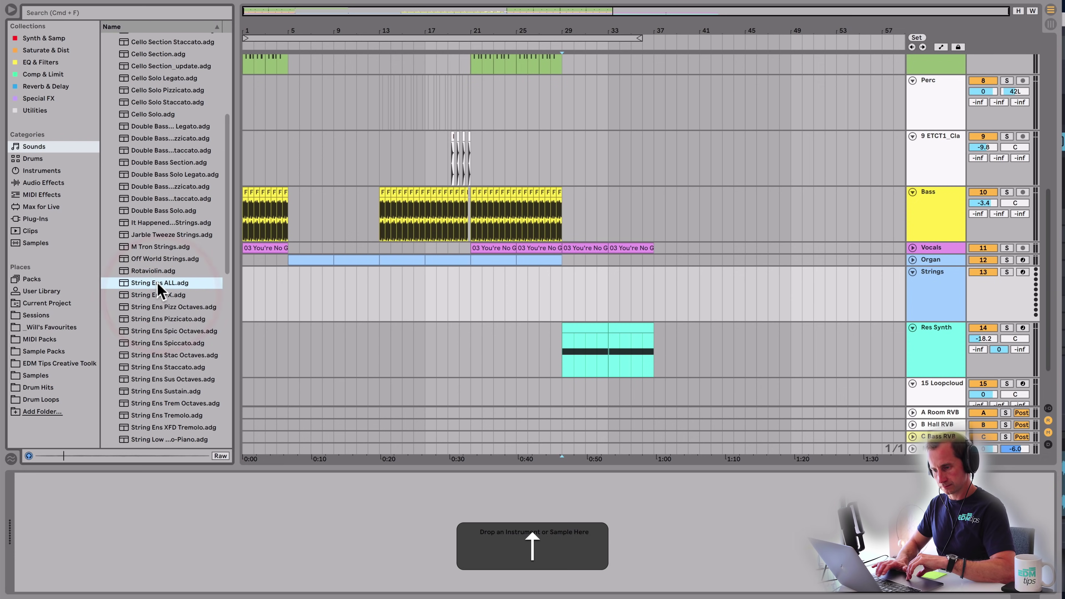
left_click_drag(460, 299, 898, 326)
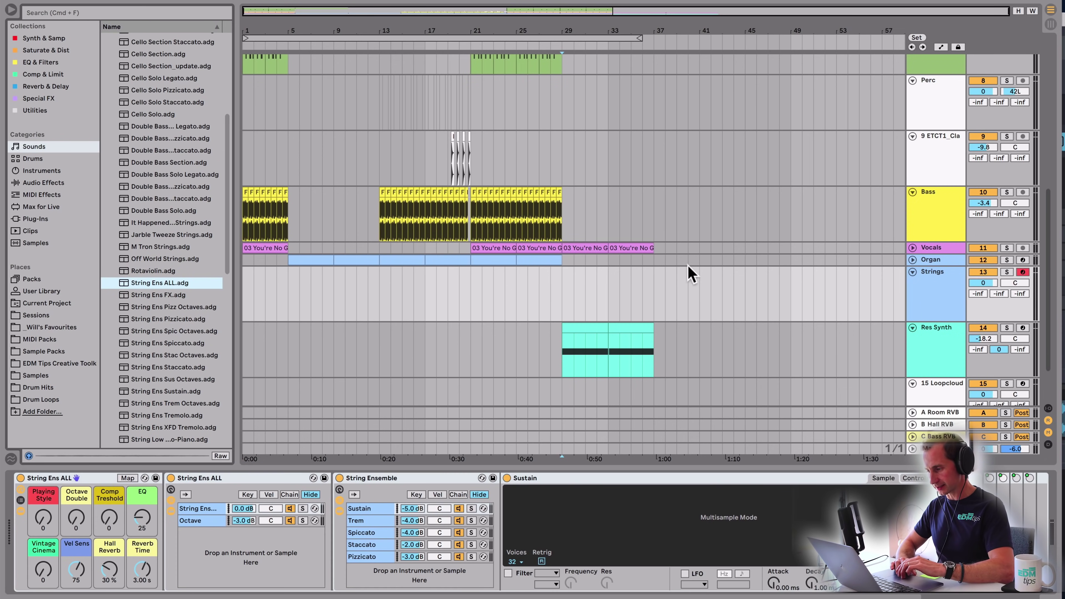
- Create a four-bar MIDI clip on the Strings track from bar 29 to bar 33
left_click_drag(567, 303, 589, 307)
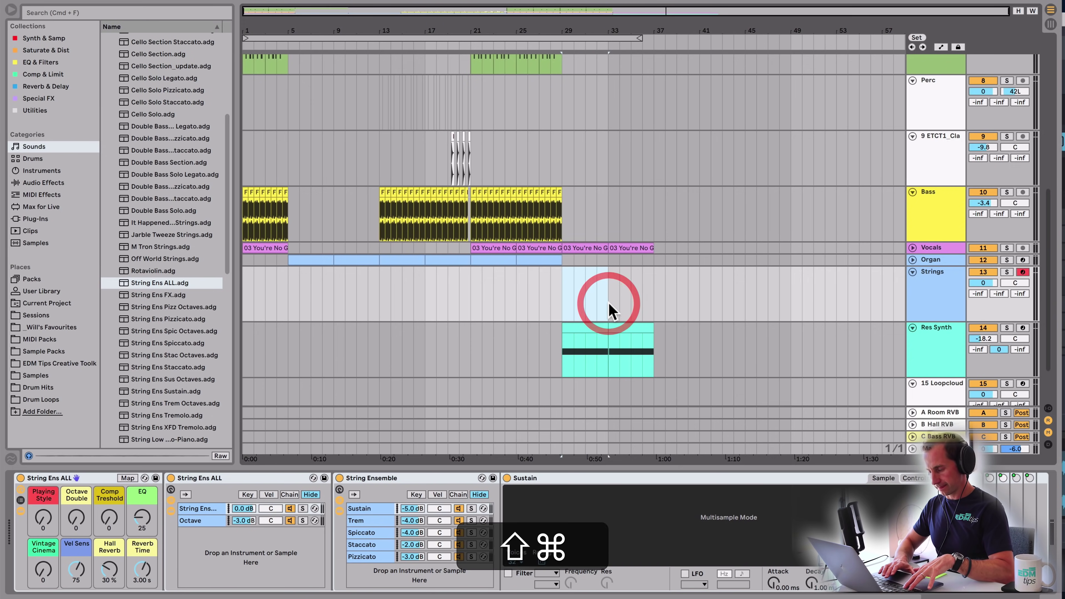
key("shift+super+m")
key("space")
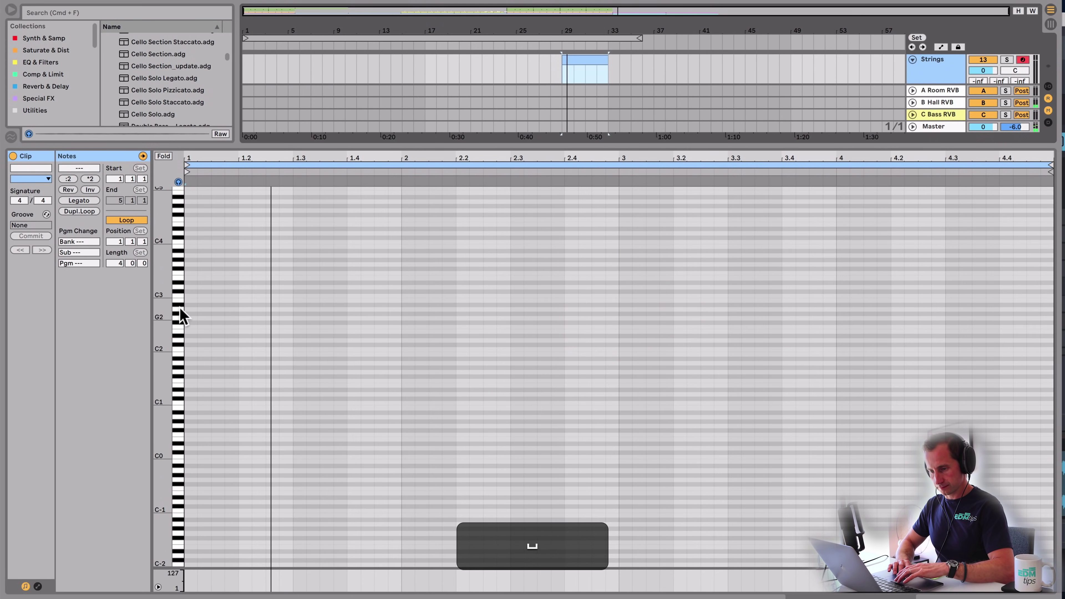
- Add a two-bar C3 note at the start of the Strings clip and play it back
left_click(179, 275)
left_click(180, 297)
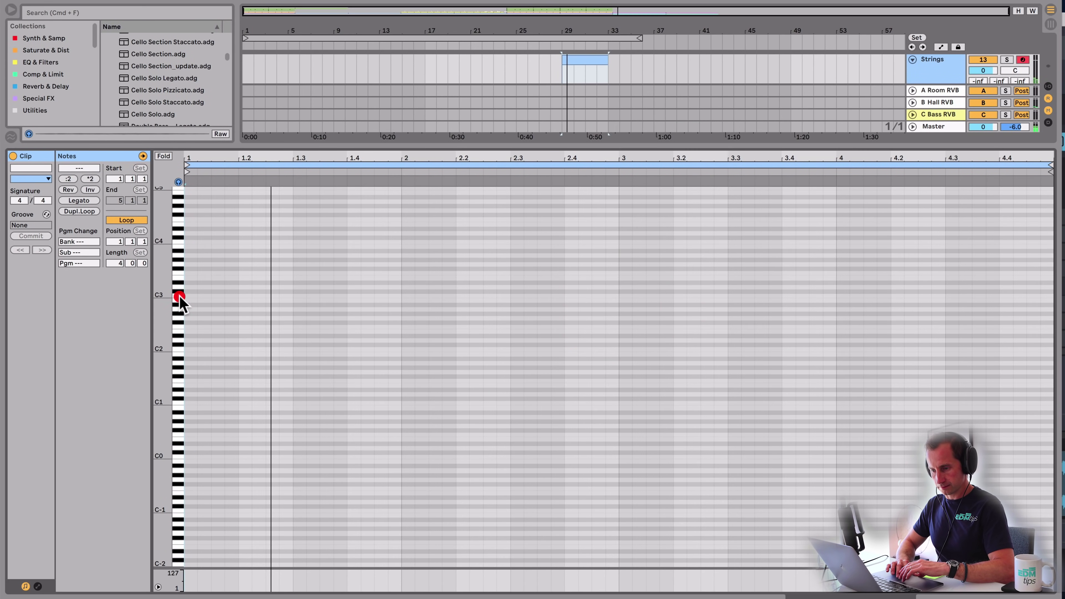
double_click(187, 297)
left_click_drag(199, 297, 360, 305)
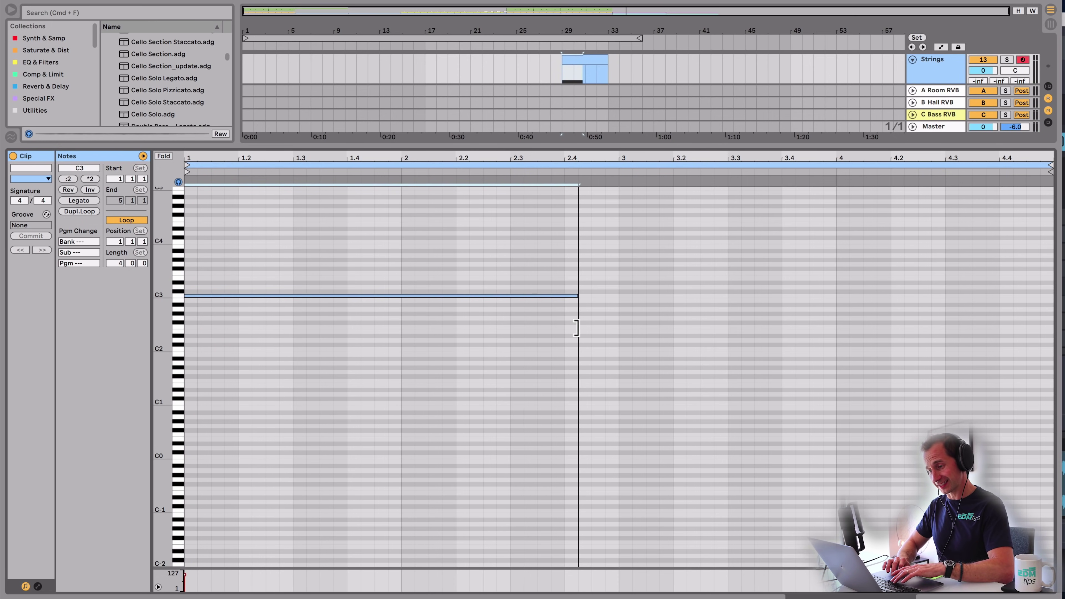
left_click(591, 320)
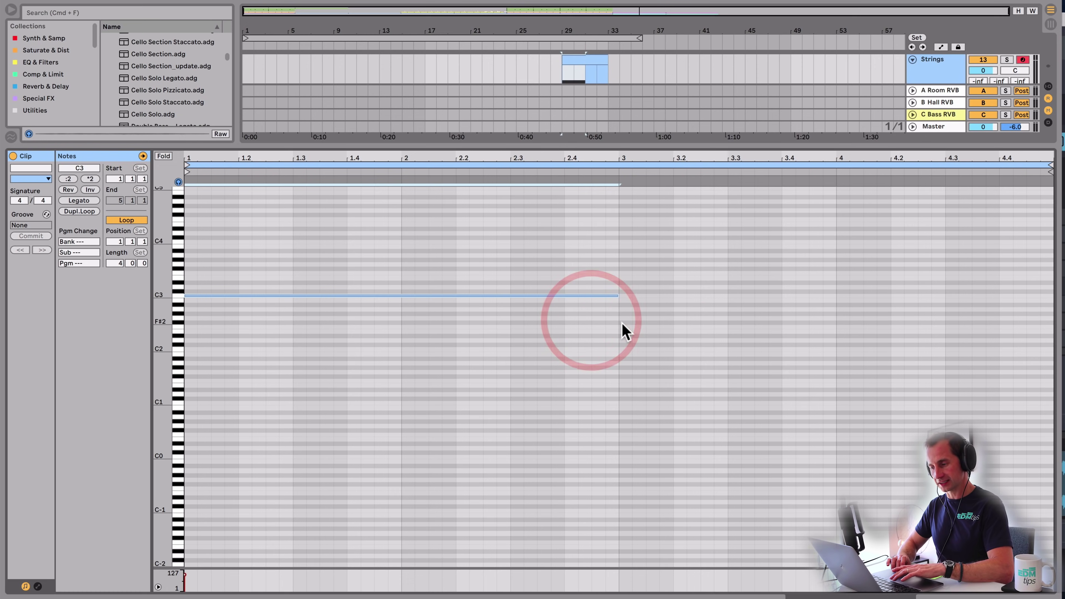
key("space")
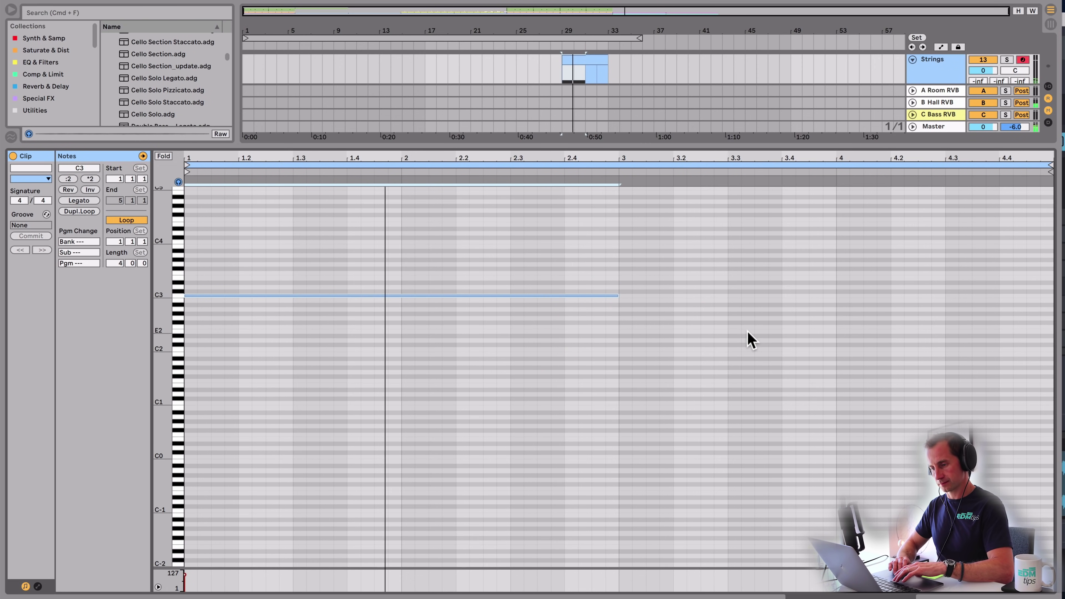
scroll(749, 338, "up", 3)
key("space")
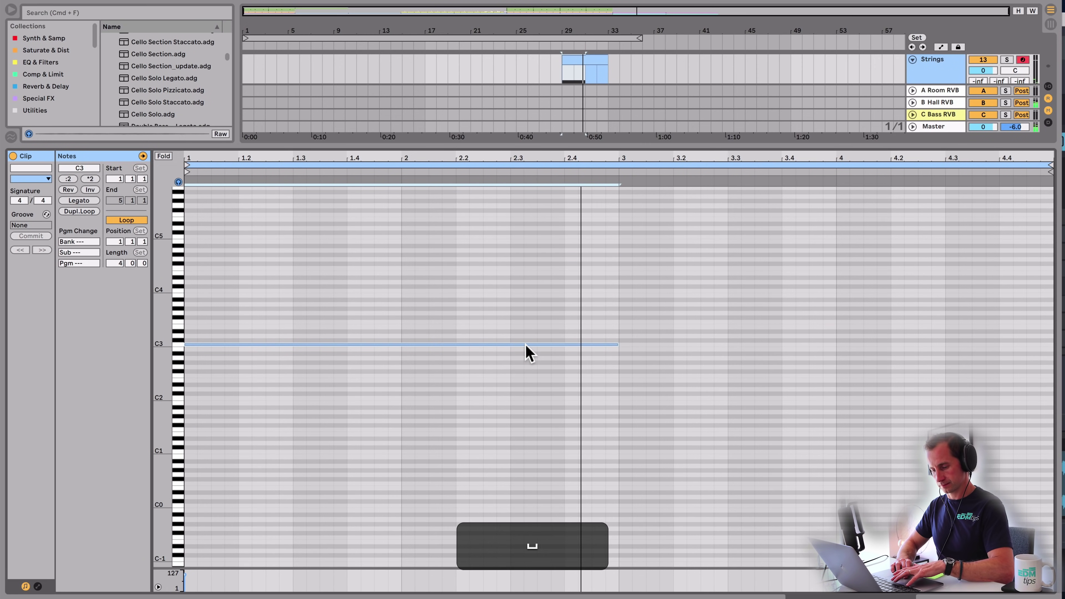
- Add an F3 note from the clip's third bar followed by a G3 note to the clip's end, and play them
left_click(625, 325)
key("shift")
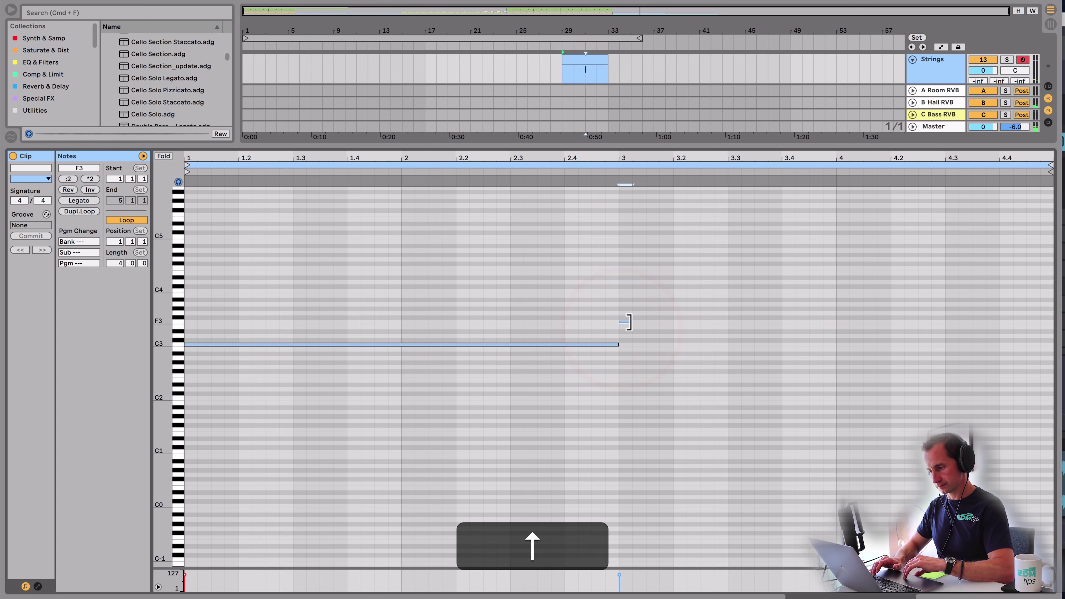
left_click_drag(632, 322, 1041, 316)
key("alt")
key("space")
key("space")
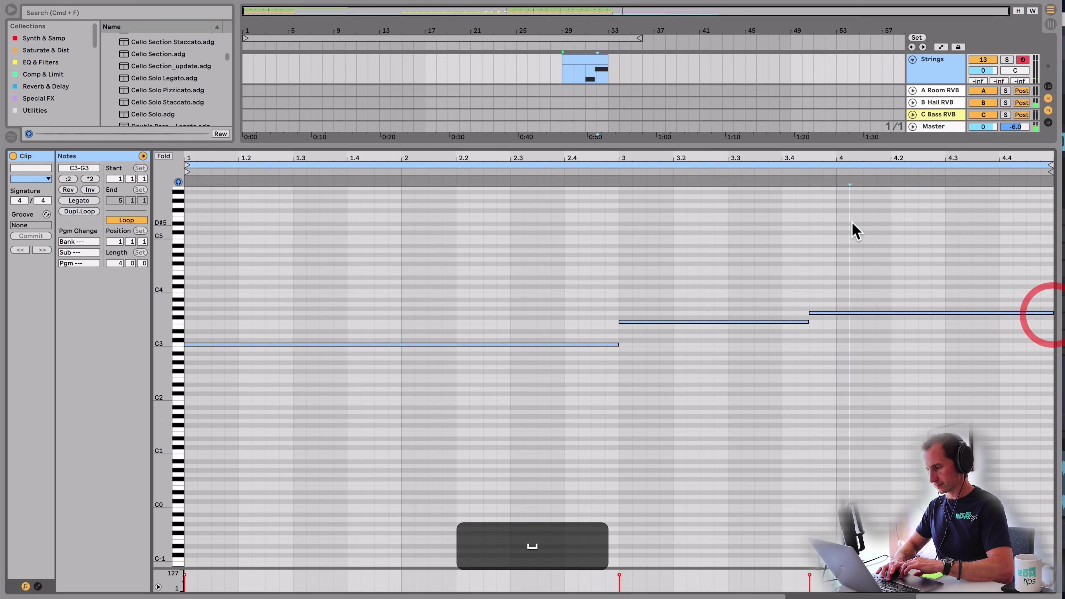
- Transpose all notes in the Strings clip down two octaves to C1–G1 and play the result
left_click(851, 228)
key("super+a")
key("shift+super+Down")
key("shift+Down")
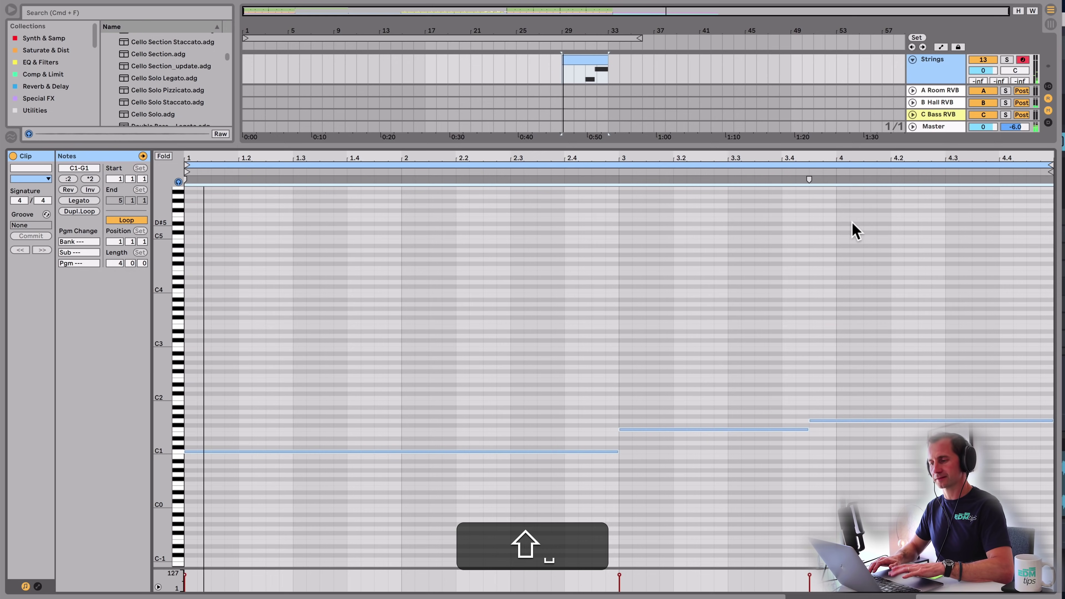
- Set the Strings track volume to -8.1 dB and duplicate the last Organ clip into bars 29 to 33
key("shift+Tab")
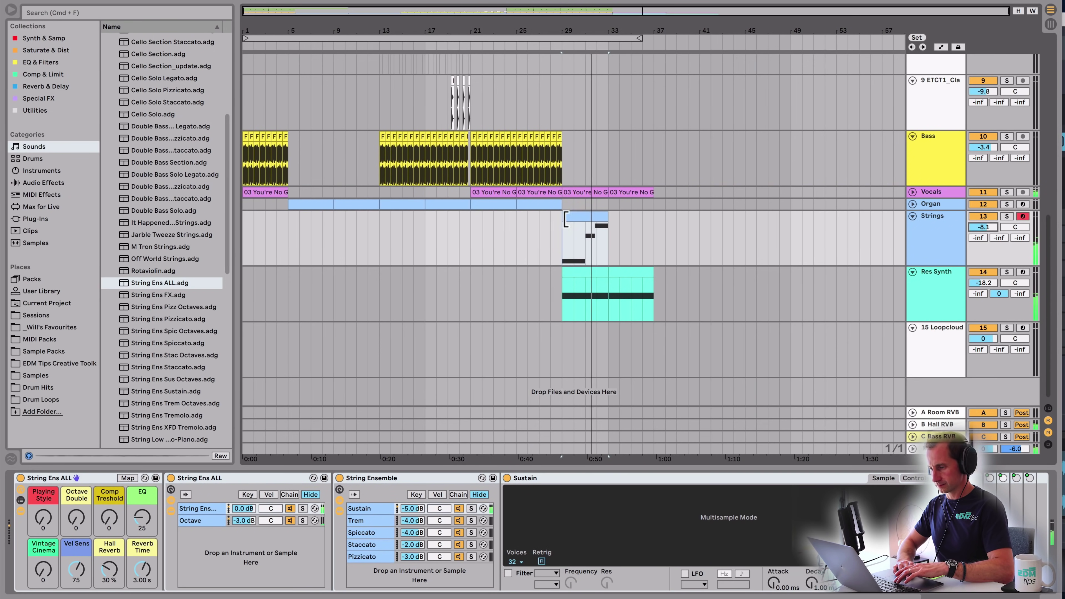
left_click(541, 204)
key("super+d")
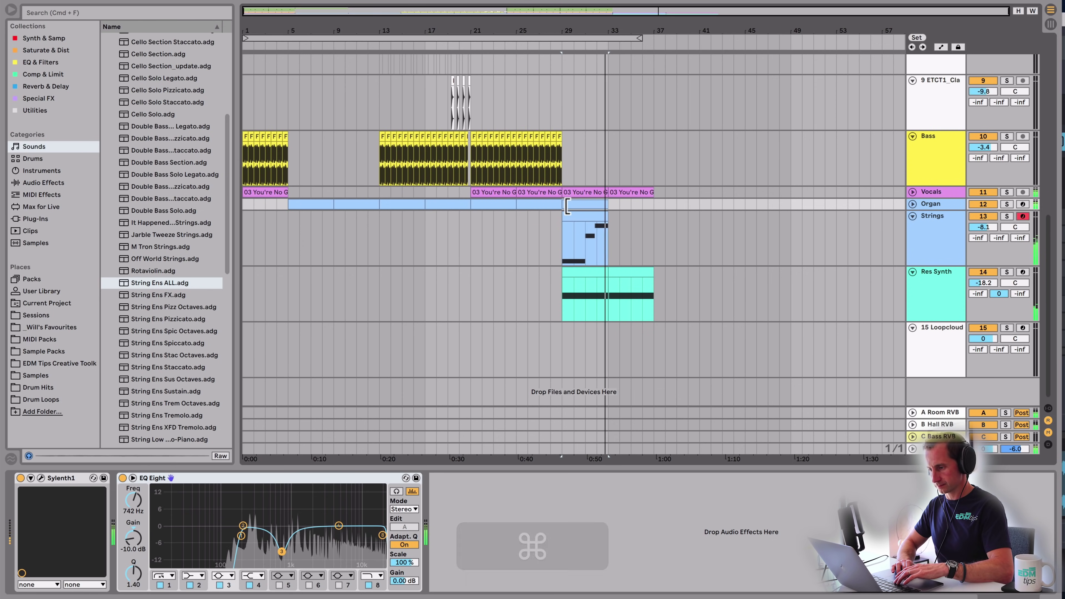
key("space")
key("space")
- Unfold the Organ and Vocals tracks and set their volumes to -5.0 and 3.8 dB during playback
left_click(912, 203)
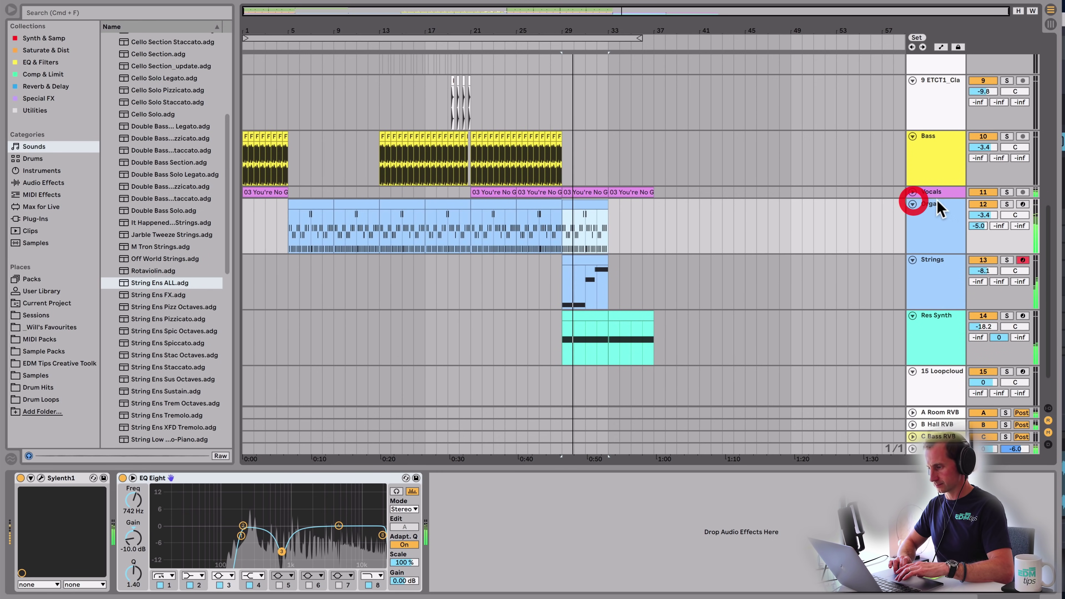
left_click(913, 191)
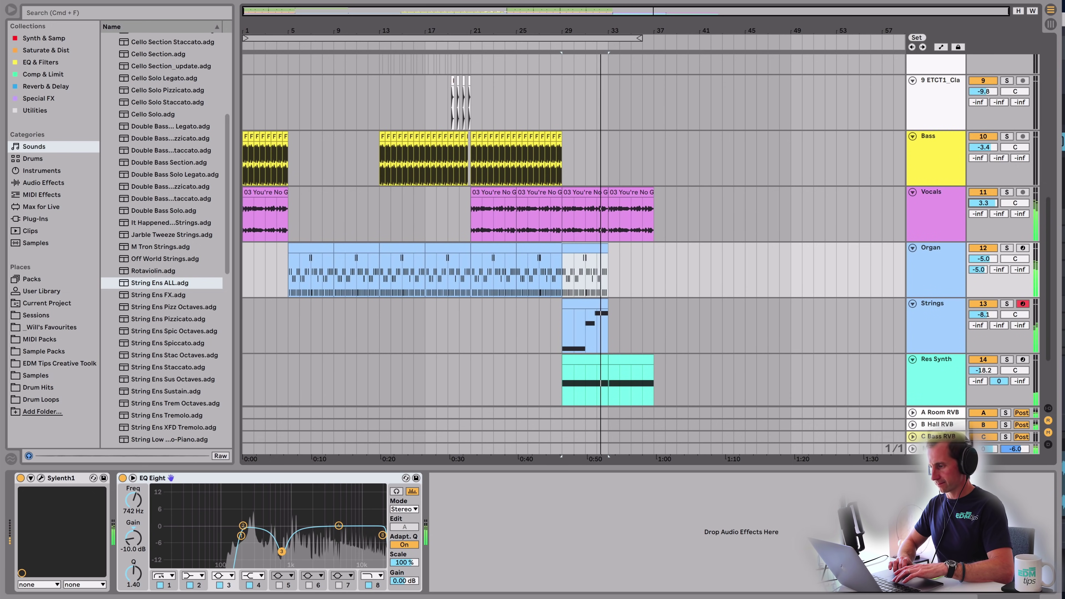
key("space")
- Reopen the Strings clip and copy all its notes one octave up to C2–G2
left_click(591, 304)
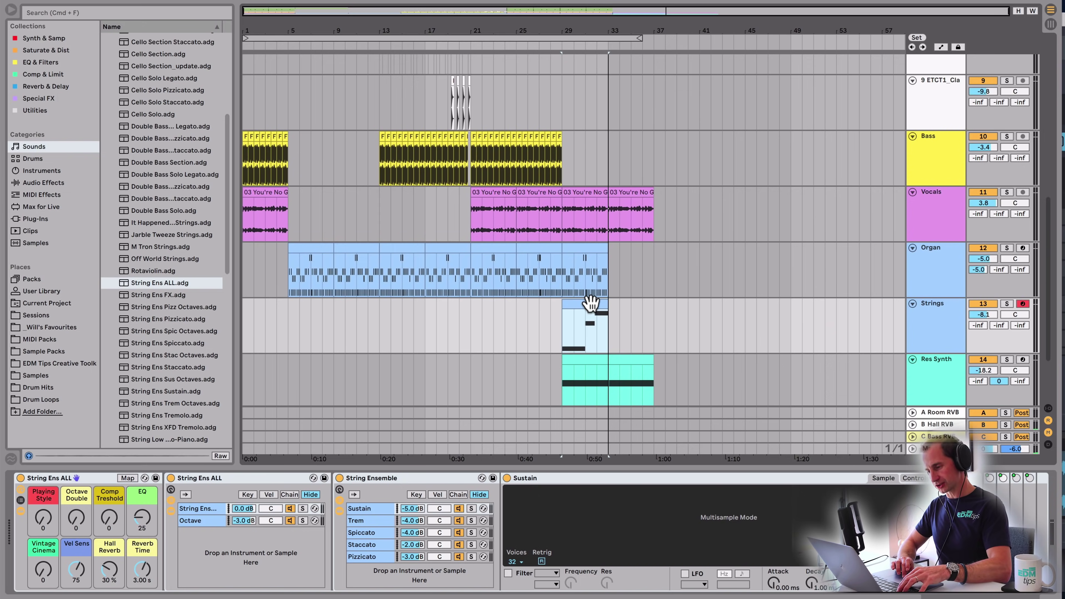
double_click(590, 304)
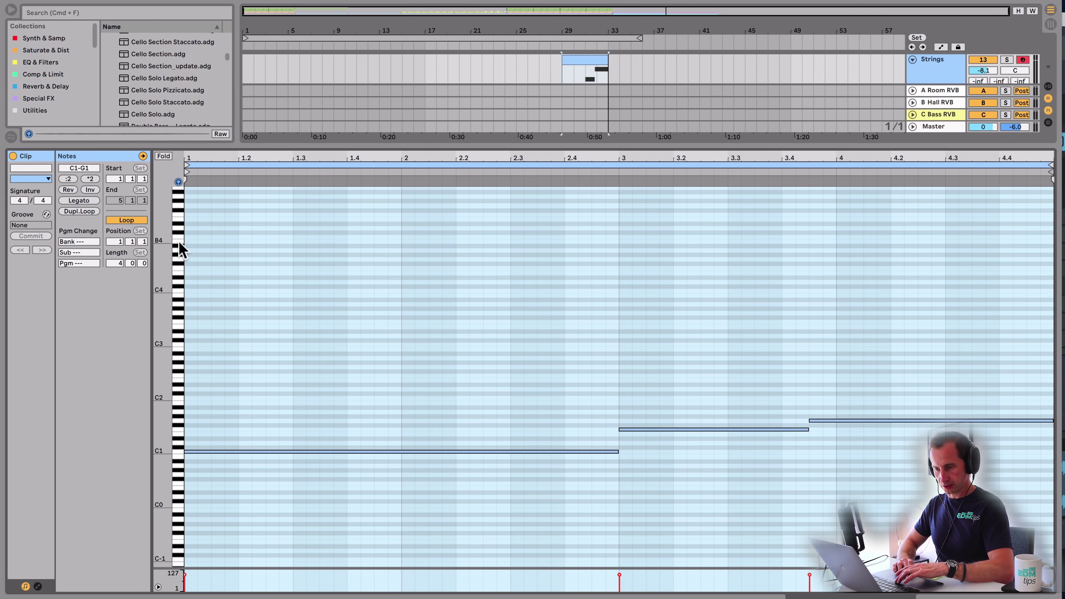
scroll(237, 392, "up", 3)
left_click_drag(235, 488, 901, 550)
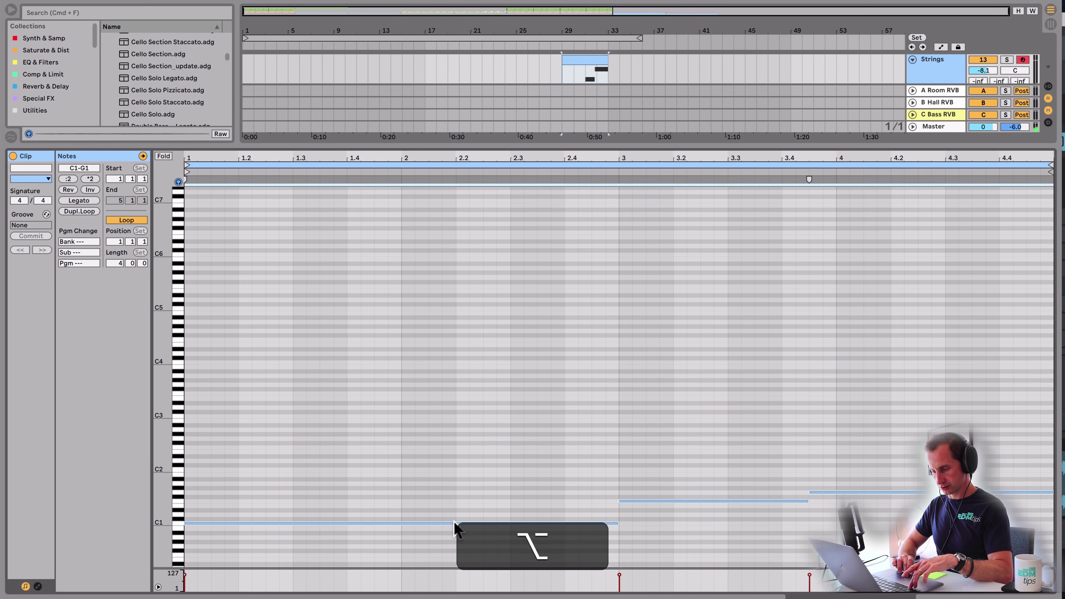
key("super+a")
left_click_drag(454, 522, 454, 519)
key("shift+Up")
key("Down")
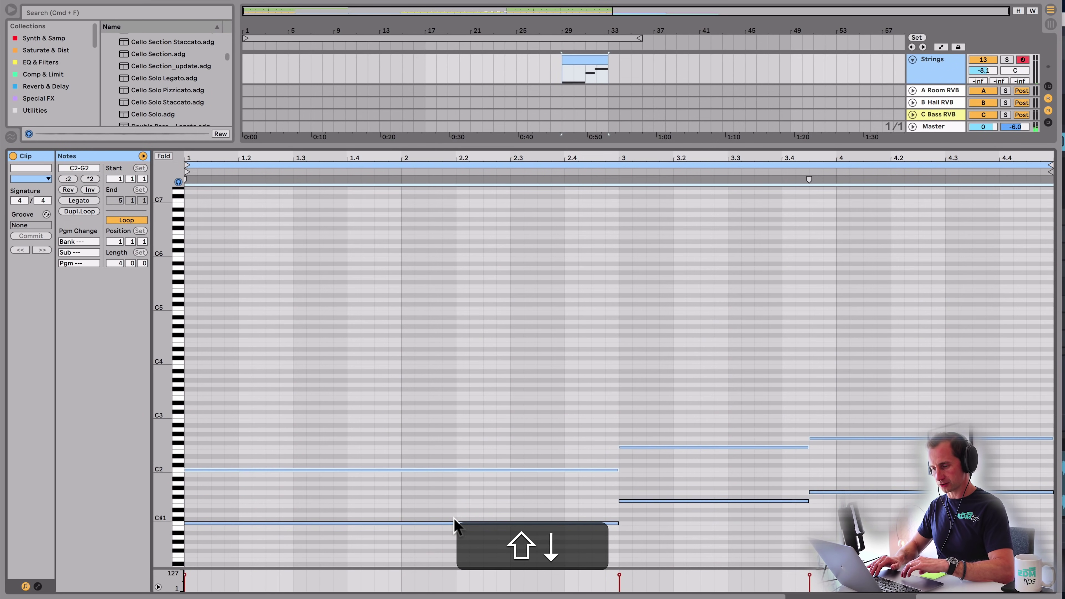
- Raise the copied string notes three more octaves to C5–G5 and listen to the layered part
key("shift+Up")
key("shift+Up")
key("shift+Up")
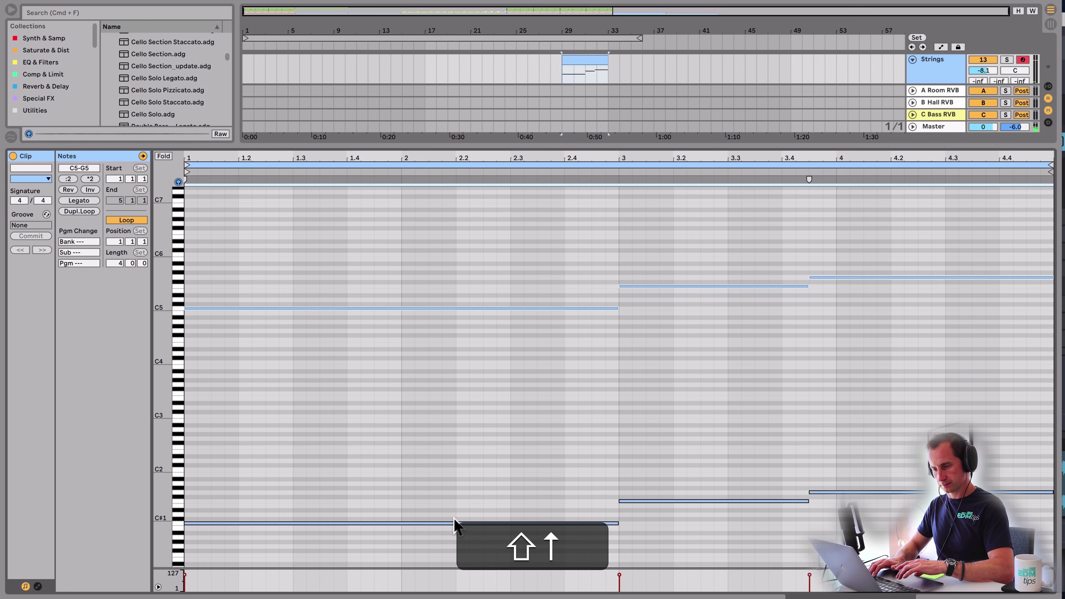
key("shift+Up")
key("shift+Down")
key("shift+space")
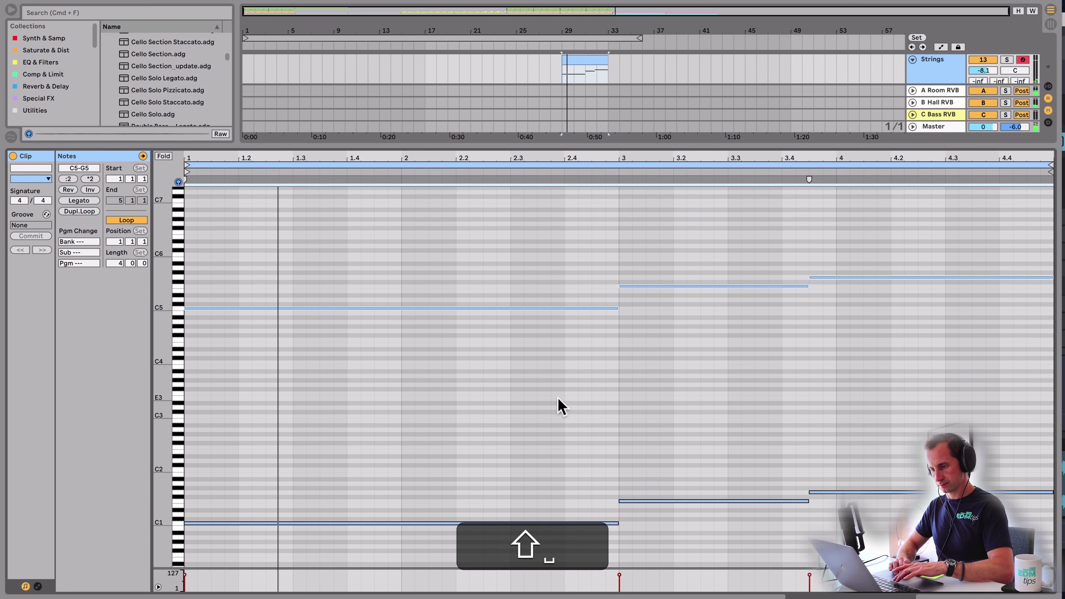
left_click(562, 402)
left_click(629, 258)
key("space")
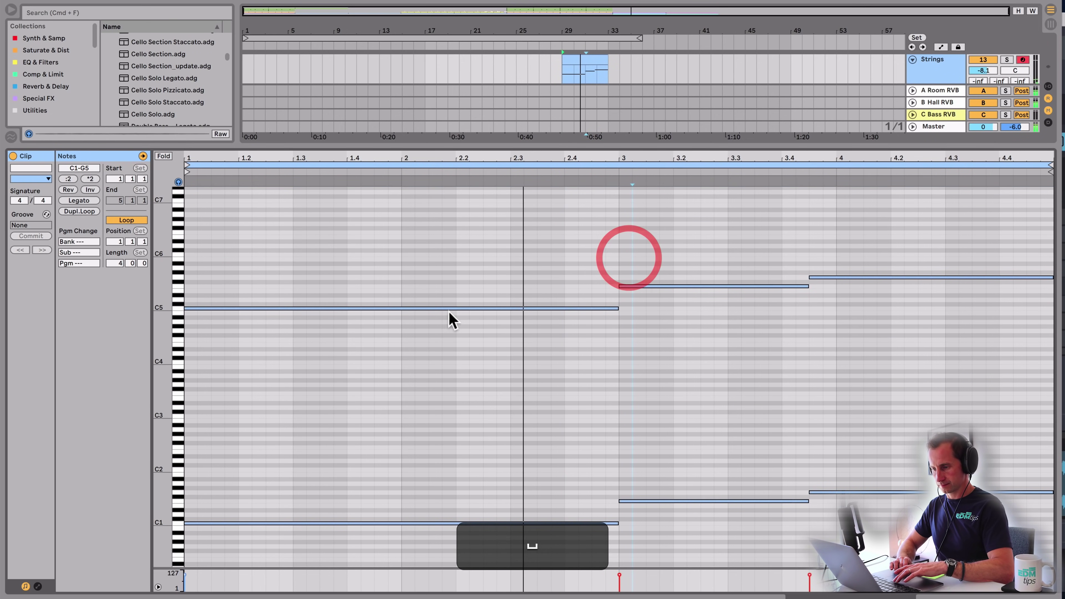
- Try to raise the final G5 note of the Strings clip and undo the change
left_click(445, 309)
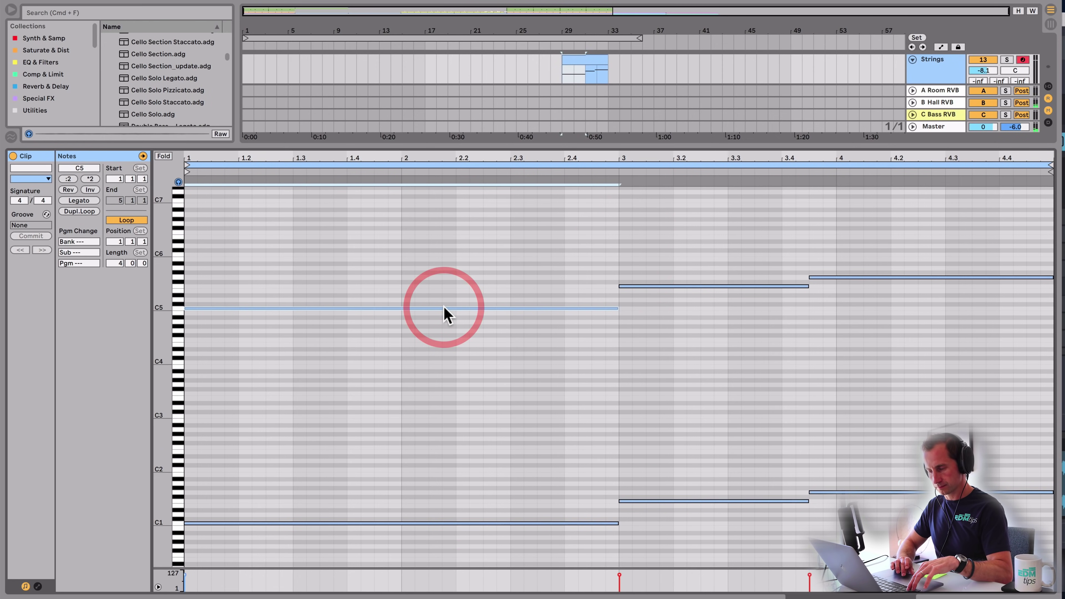
left_click(638, 287)
left_click(840, 278)
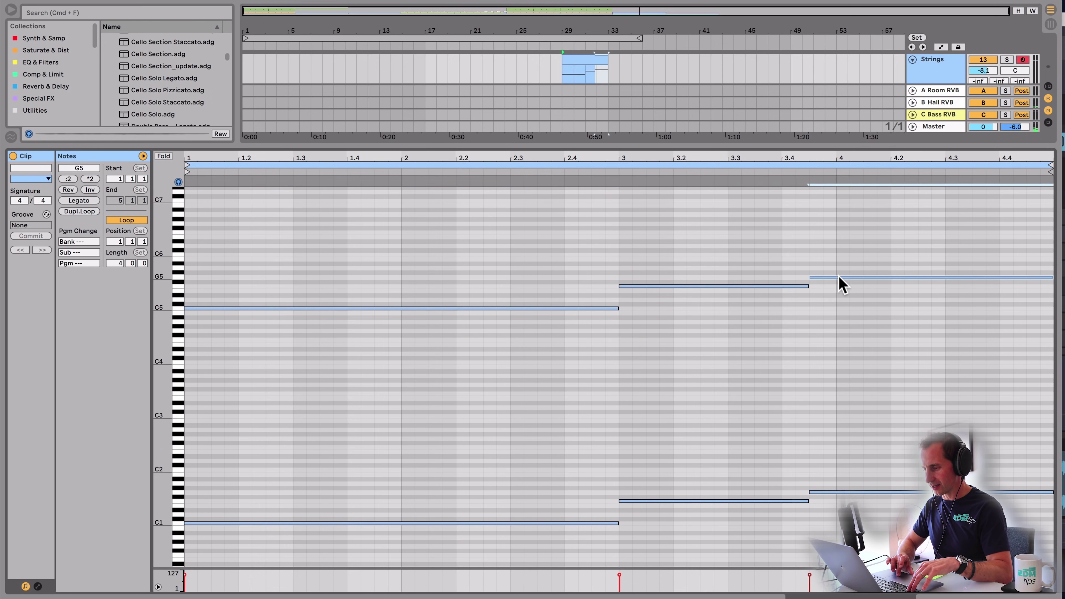
left_click_drag(840, 277, 838, 240)
key("super+z")
left_click(810, 240)
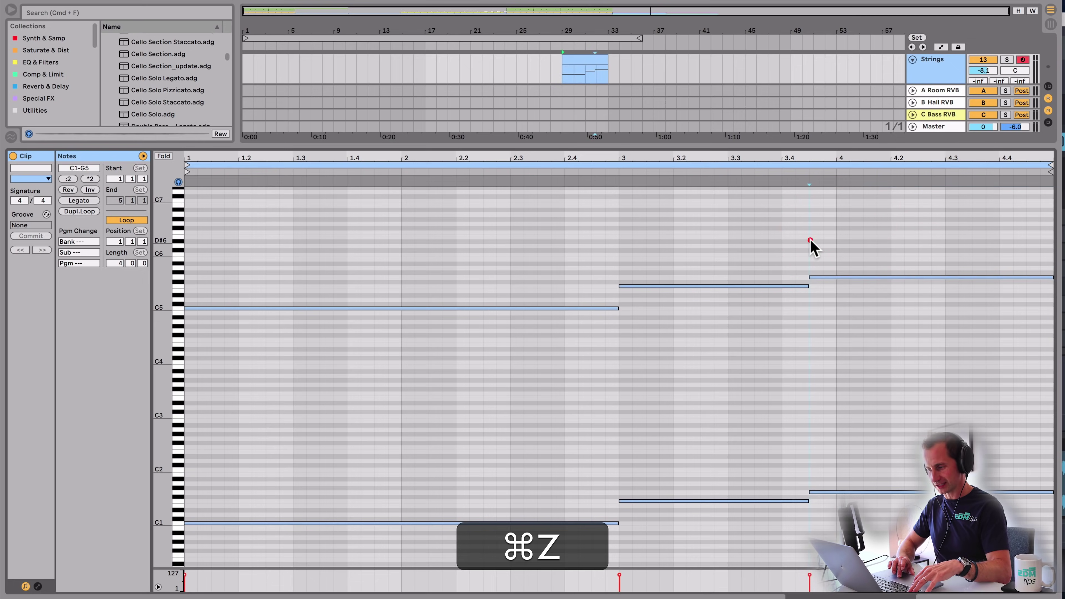
key("shift+Tab")
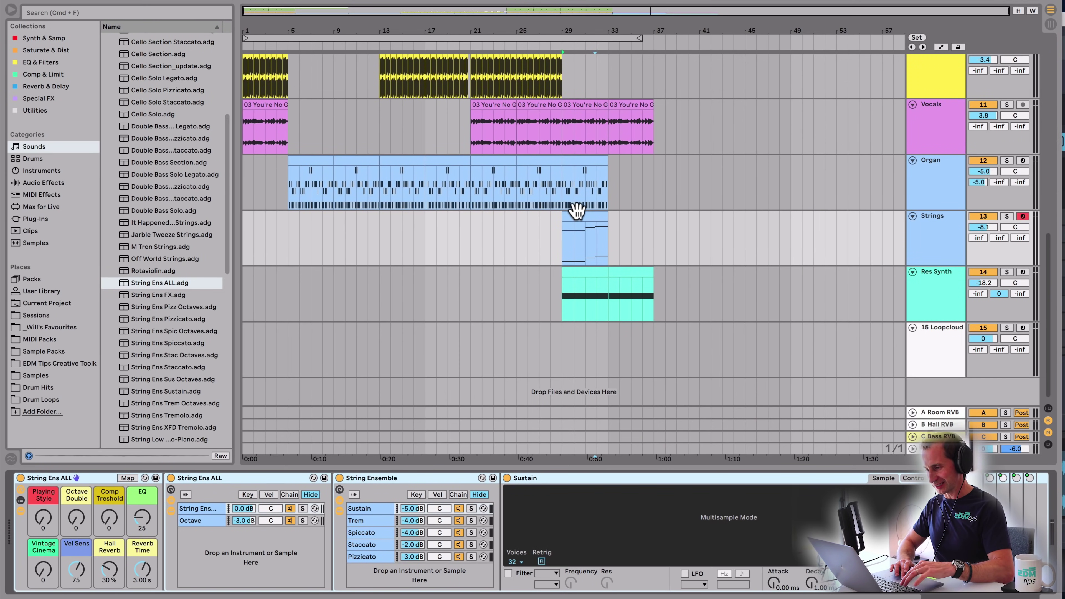
- Lower the upper layer of notes in the Strings clip one octave to C4–G4
double_click(572, 217)
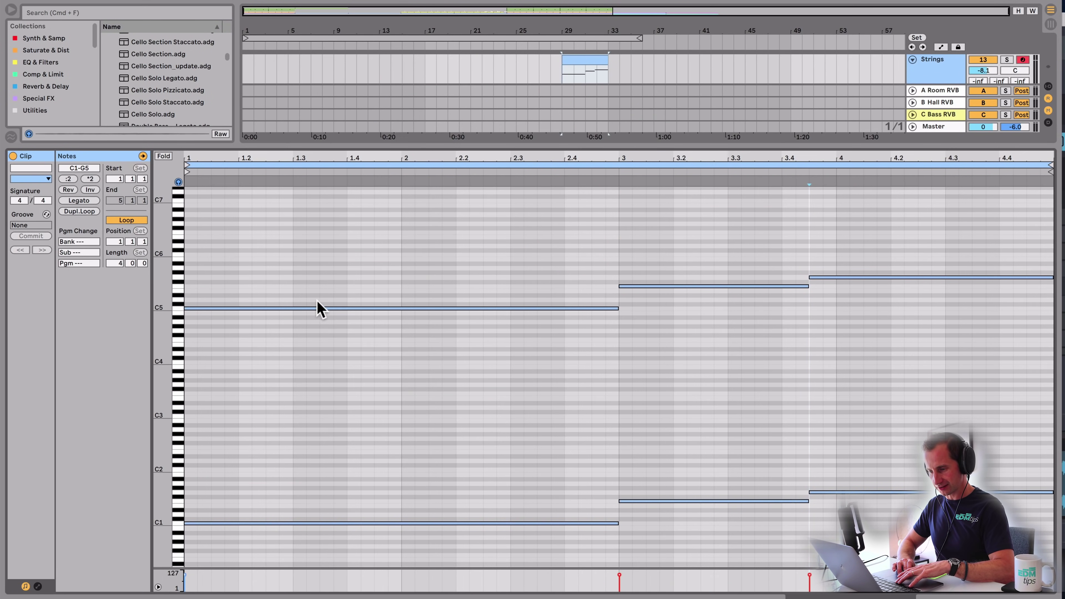
left_click_drag(337, 239, 866, 335)
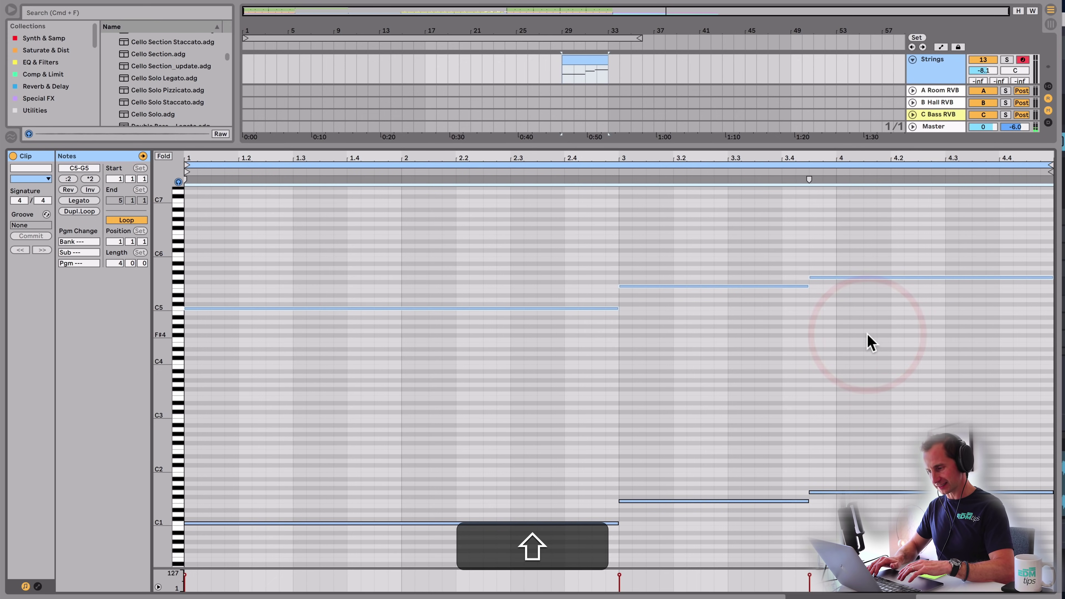
key("shift+Down")
left_click(536, 309)
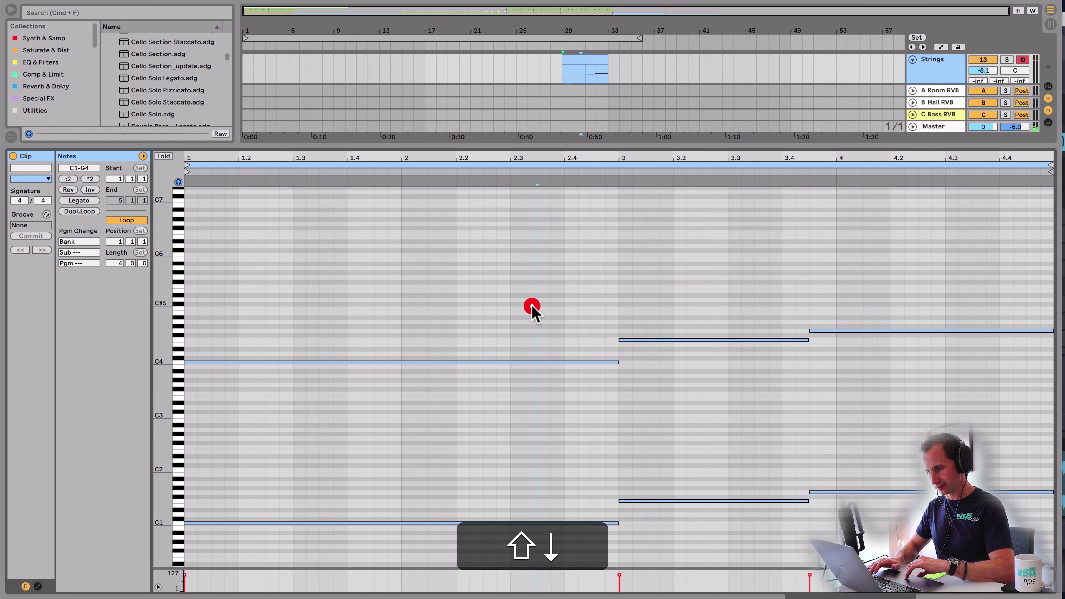
- Add harmony notes by copying C4 up to D#4 and F4 up to G4, and start playback
left_click(435, 362)
key("alt")
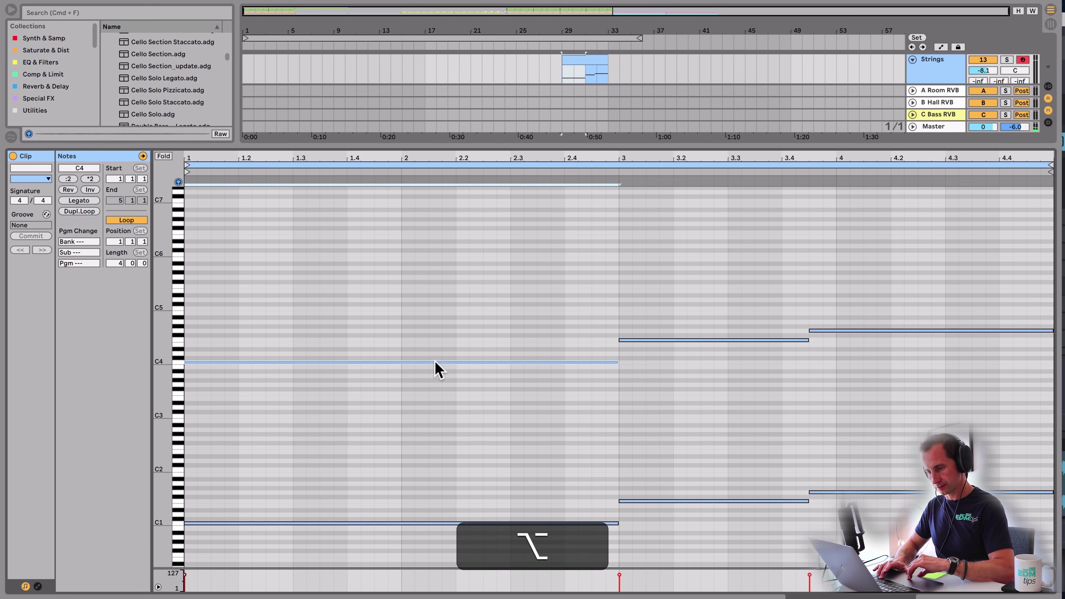
mouse_move(435, 362)
left_mouse_down()
mouse_move(445, 364)
mouse_move(436, 350)
left_mouse_up()
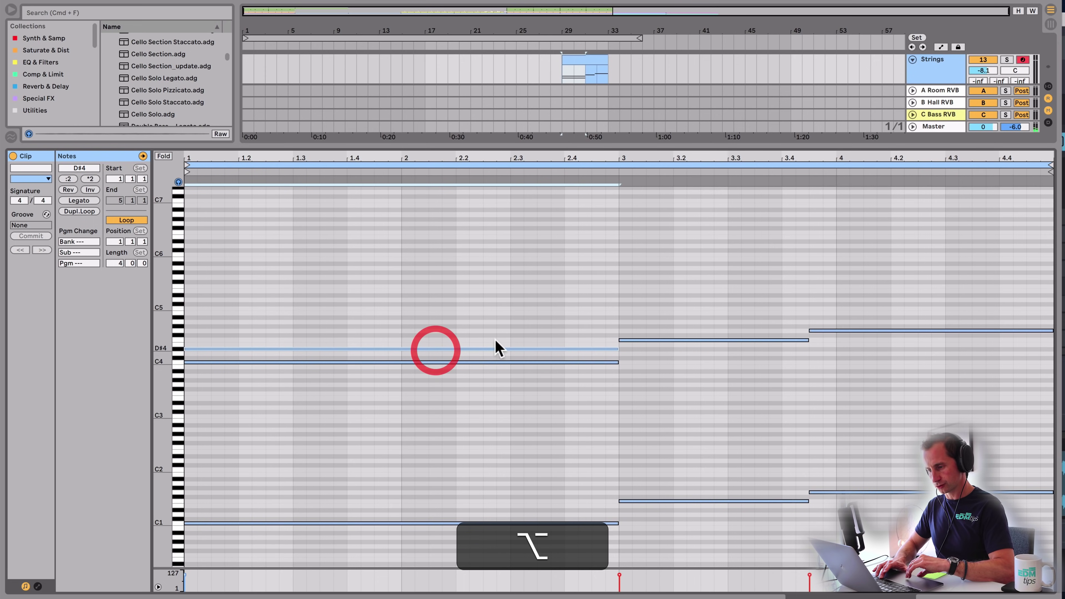
left_click(634, 337)
left_click(635, 339)
key("alt")
left_click_drag(635, 339, 636, 330)
key("space")
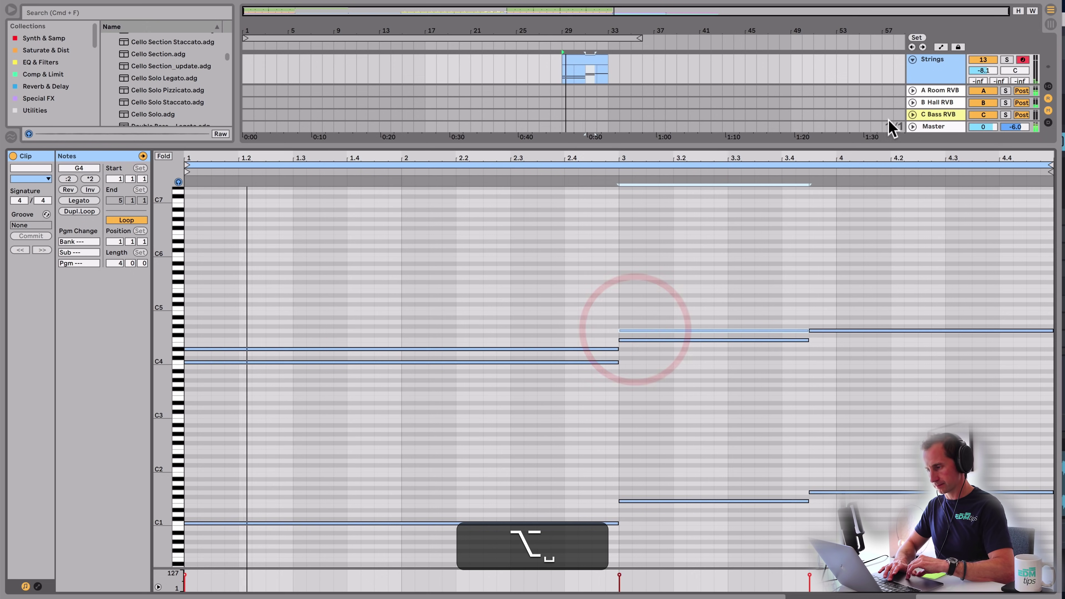
- Solo the Strings track and raise the harmony note above F4 to G#4
left_click(1007, 58)
key("Up")
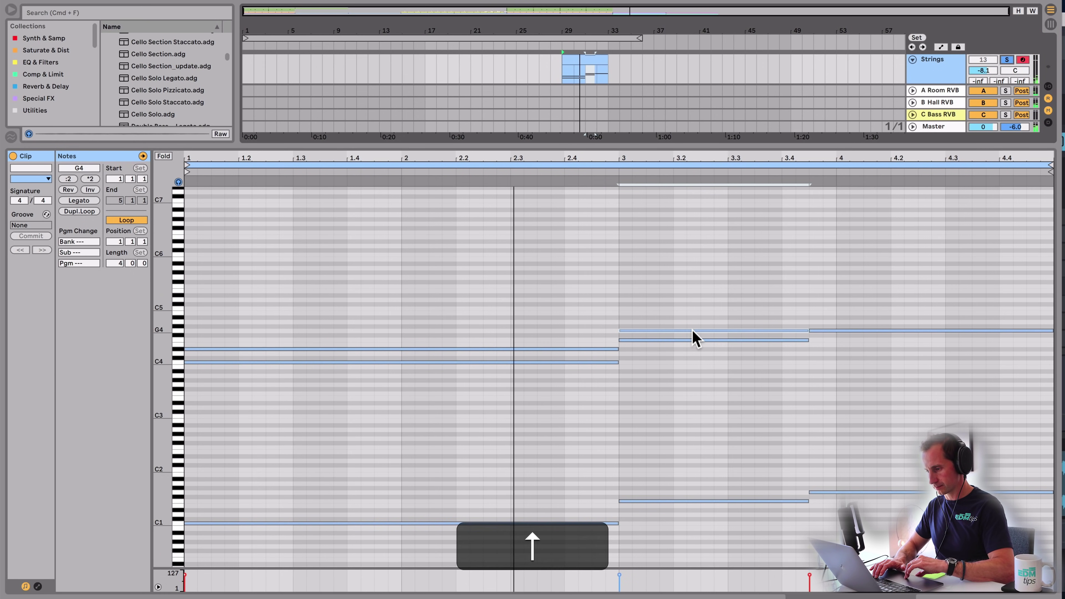
key("space")
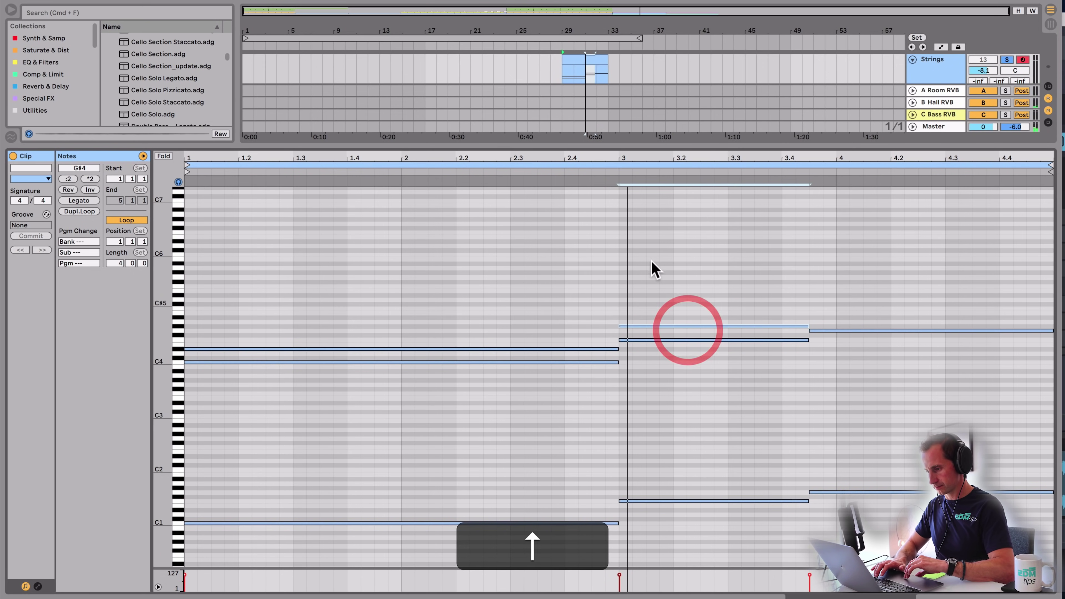
left_click(578, 171)
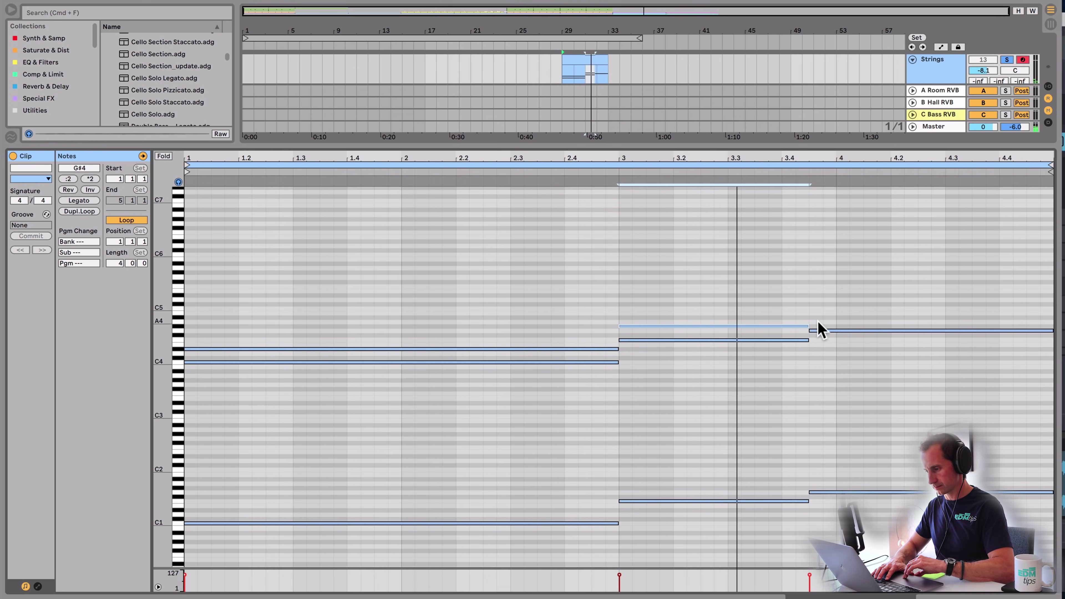
- Copy the final G4 note up to A#4 as its harmony and play the part
left_click_drag(821, 331, 824, 325)
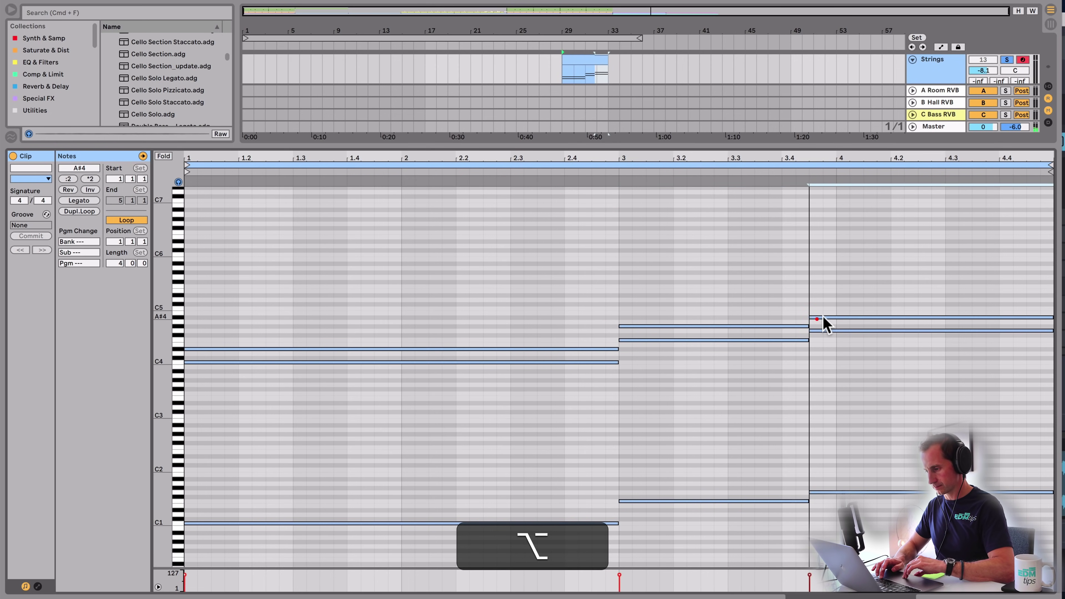
key("alt+space")
left_click(905, 541)
- Delete the low C1–G1 bass notes from the Strings clip
key("space")
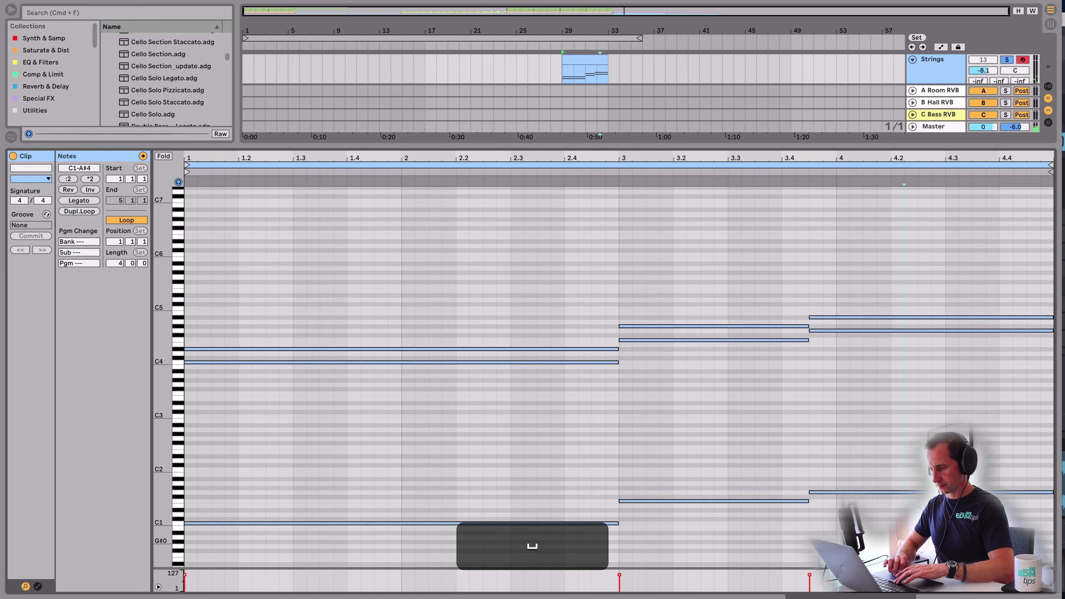
left_click_drag(905, 541, 443, 464)
key("BackSpace")
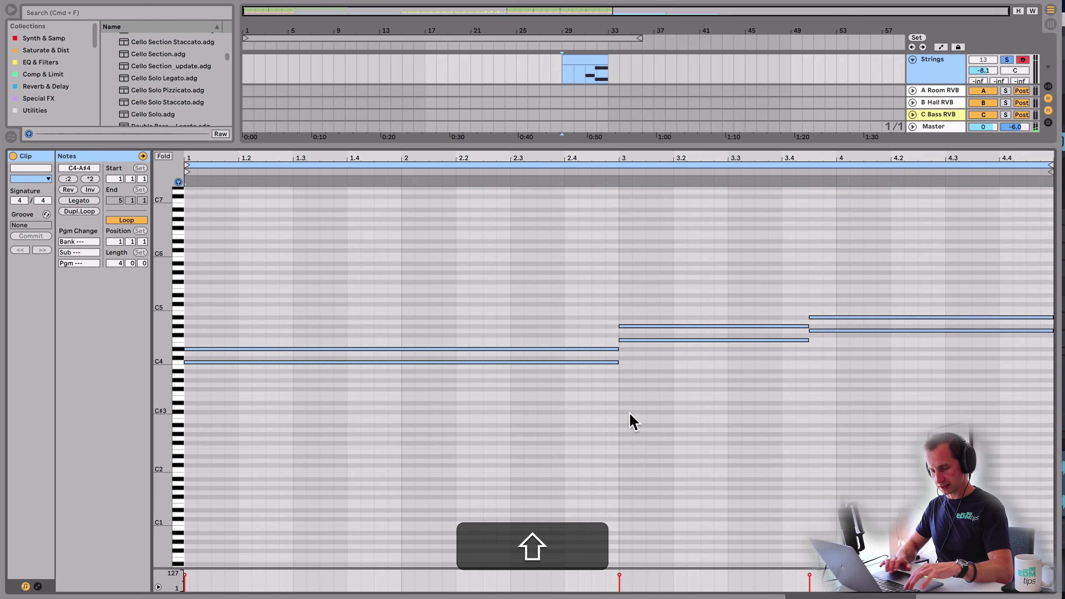
- Set the Strings track volume to -2.7 dB and freeze the track
key("shift+Tab")
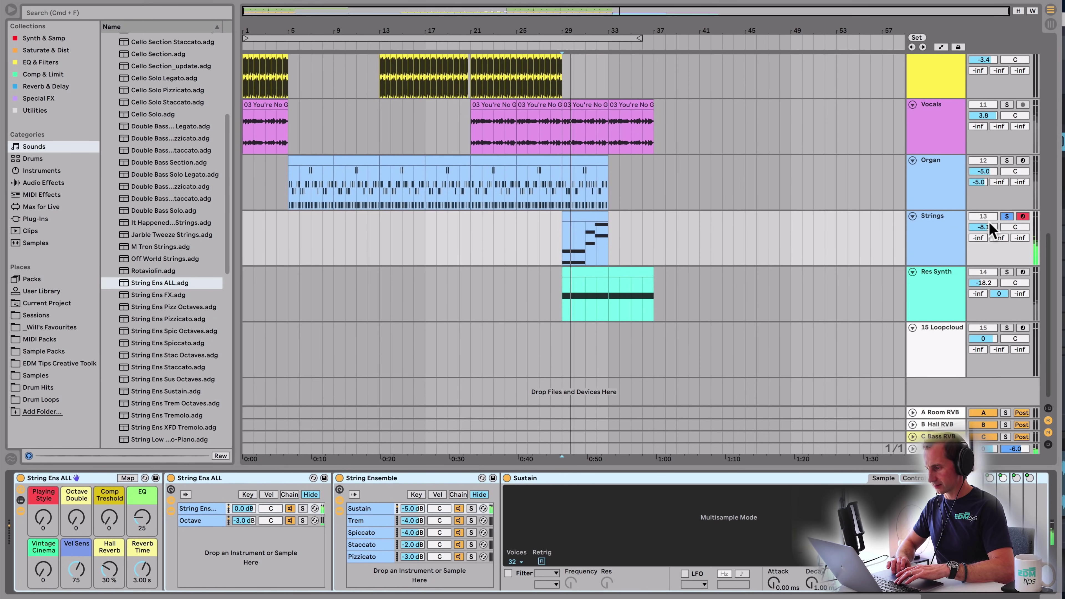
left_click_drag(975, 227, 975, 216)
right_click(917, 238)
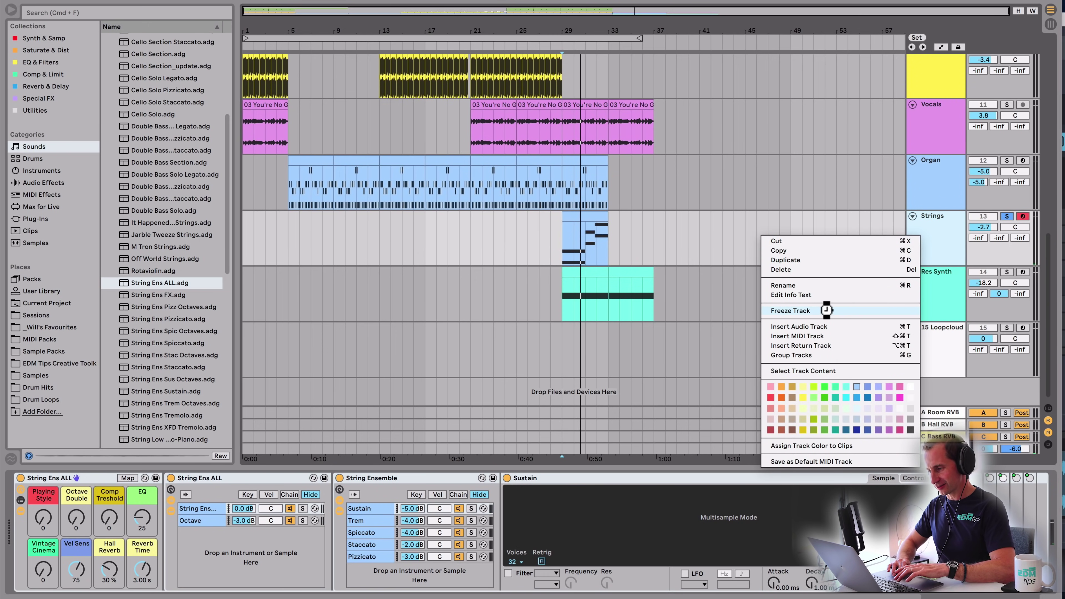
left_click(826, 311)
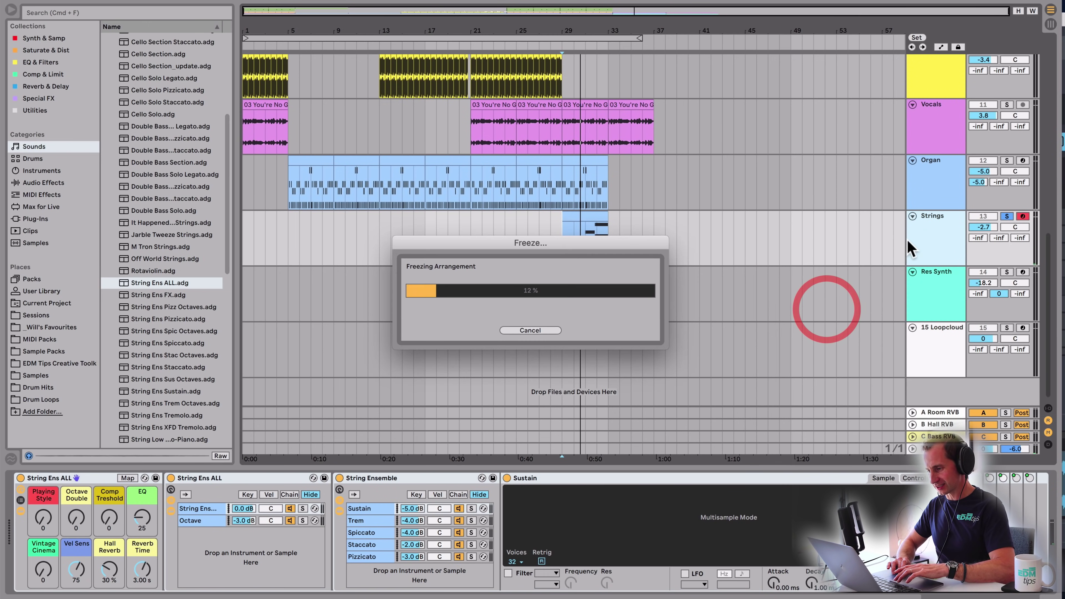
- Flatten the frozen Strings track to audio and delete the leftover tail clip starting at bar 33
right_click(945, 228)
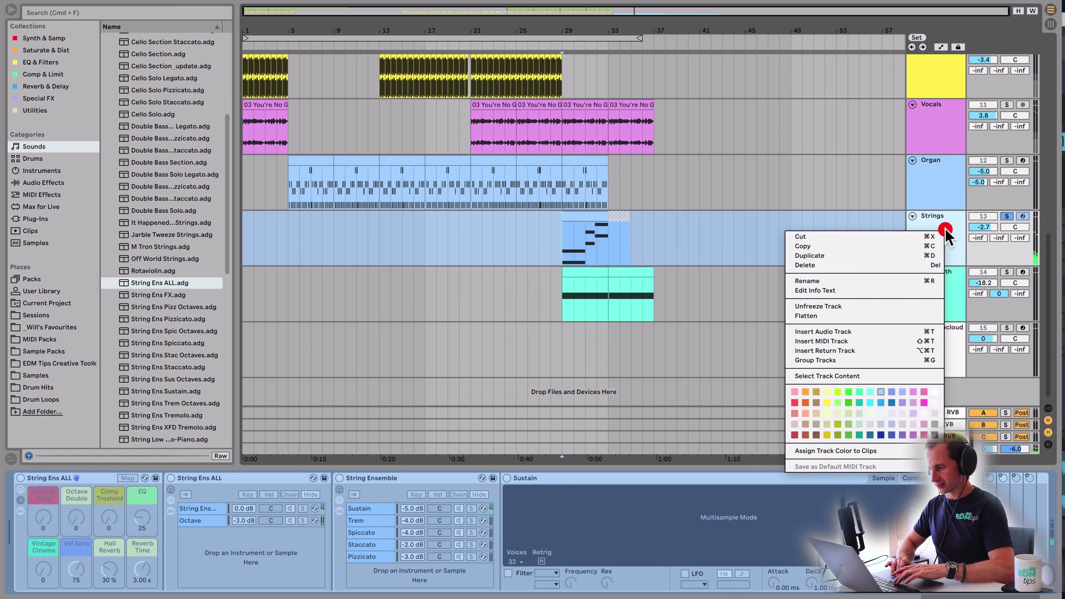
left_click(861, 315)
left_click(617, 247)
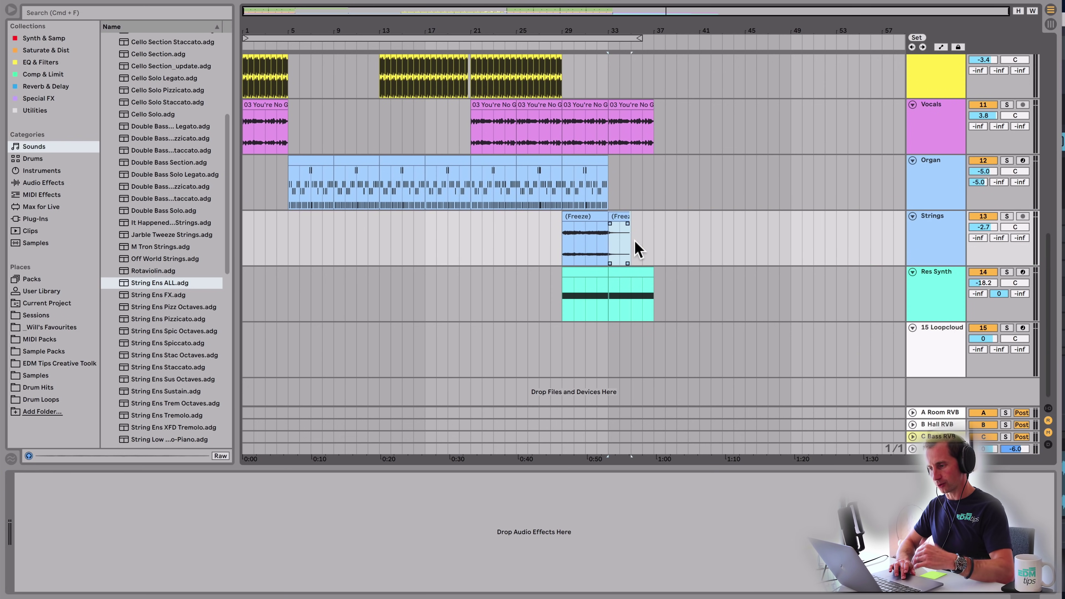
key("BackSpace")
- Transpose the flattened Strings audio clip up 12 semitones and change its warp mode to Complex Pro
double_click(586, 214)
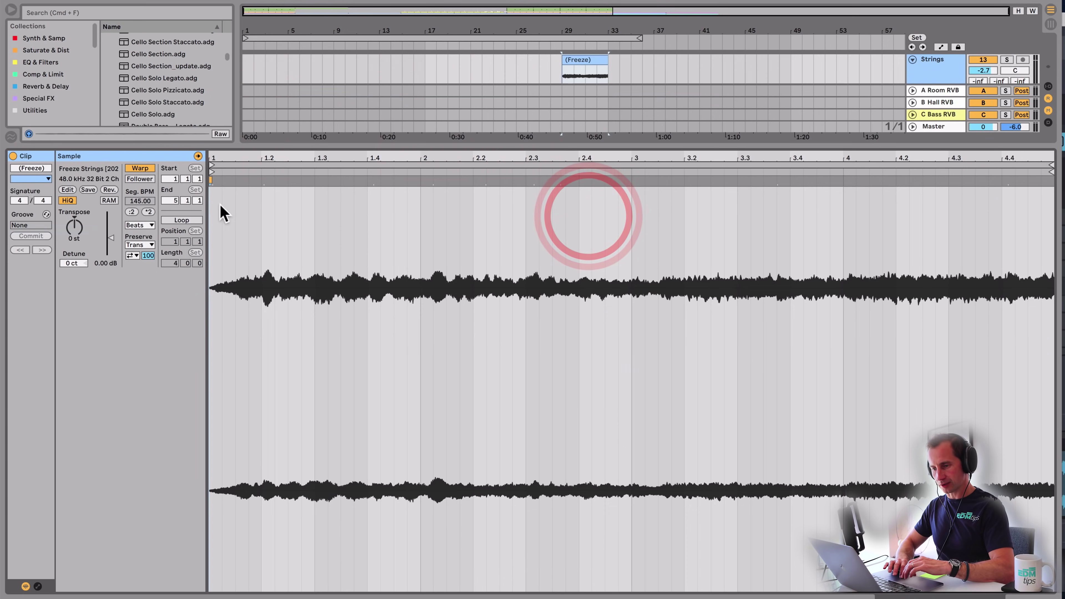
type("12")
key("Return")
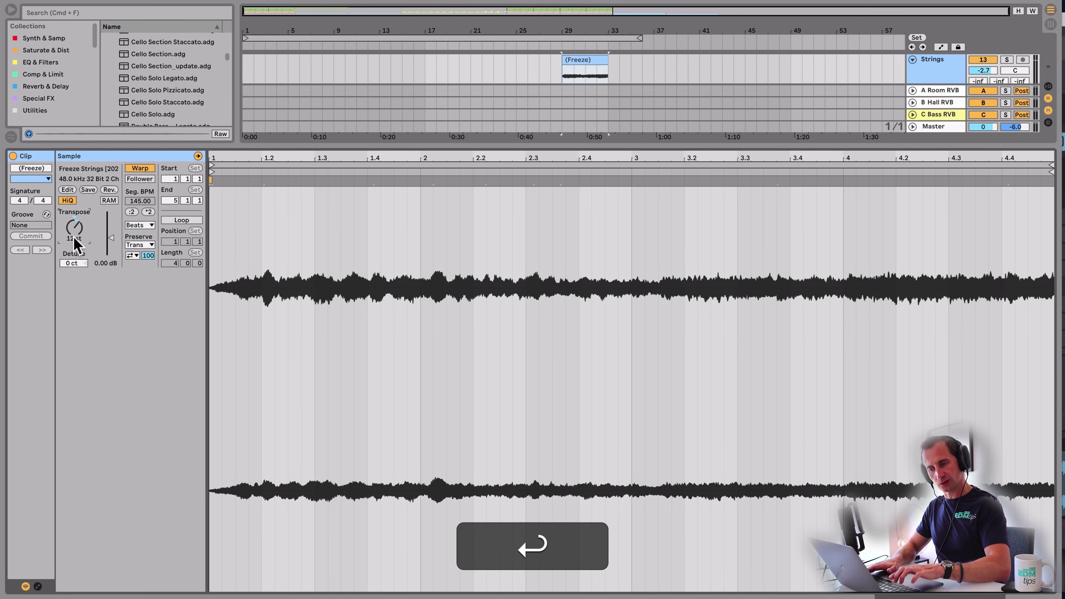
left_click(139, 225)
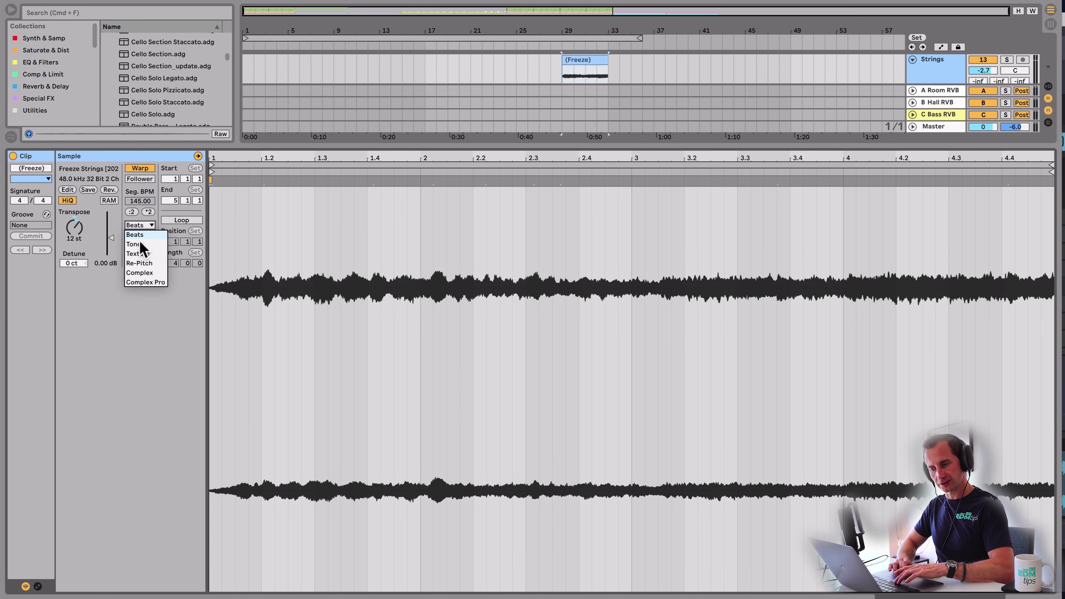
left_click(145, 282)
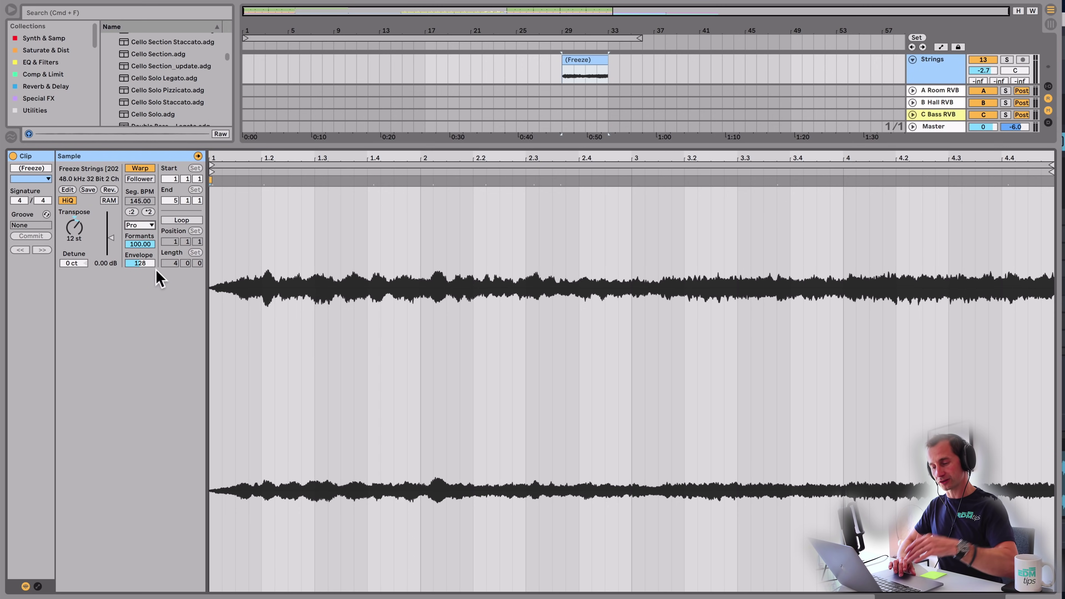
- With the Strings track playing soloed, set the clip gain to 5.06 dB and the Formants to 0
key("space")
left_click(1007, 59)
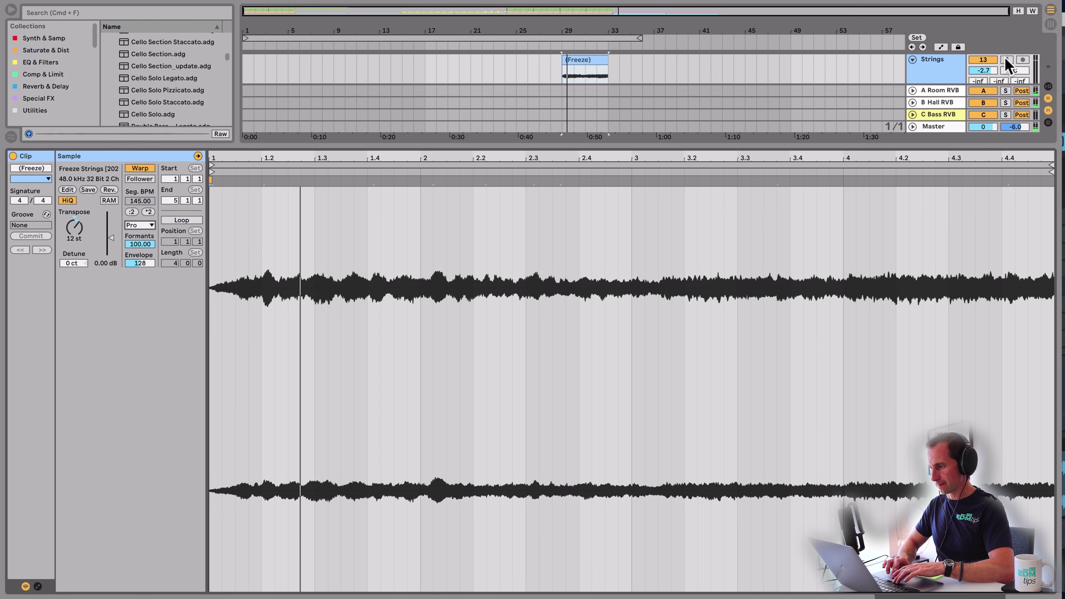
key("space")
key("space")
left_click_drag(111, 238, 140, 290)
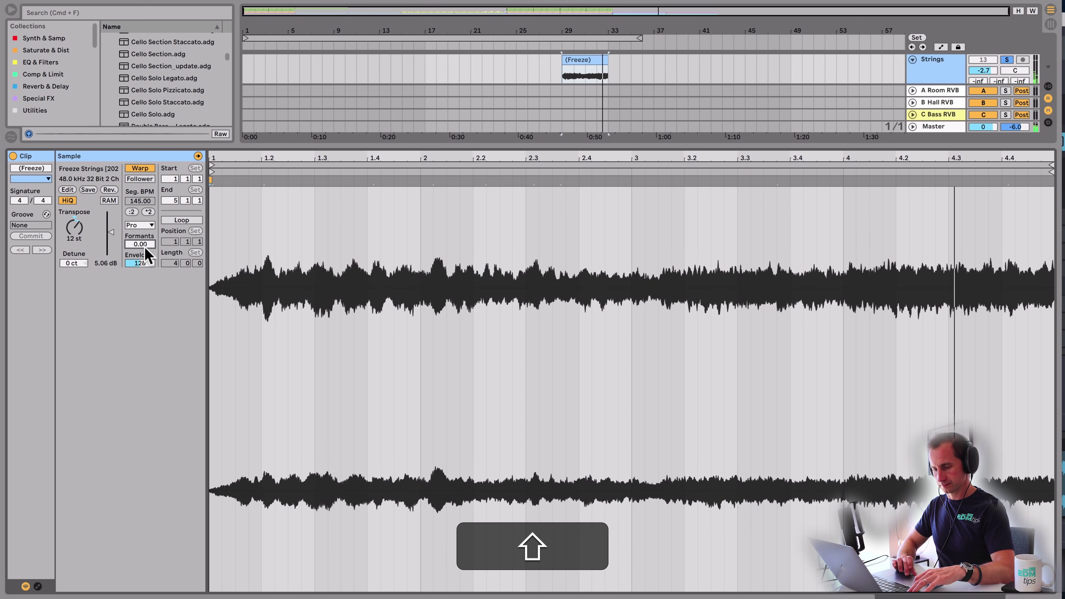
- Unsolo the Strings track and play the section from bar 29 with all the other tracks
key("shift+Tab")
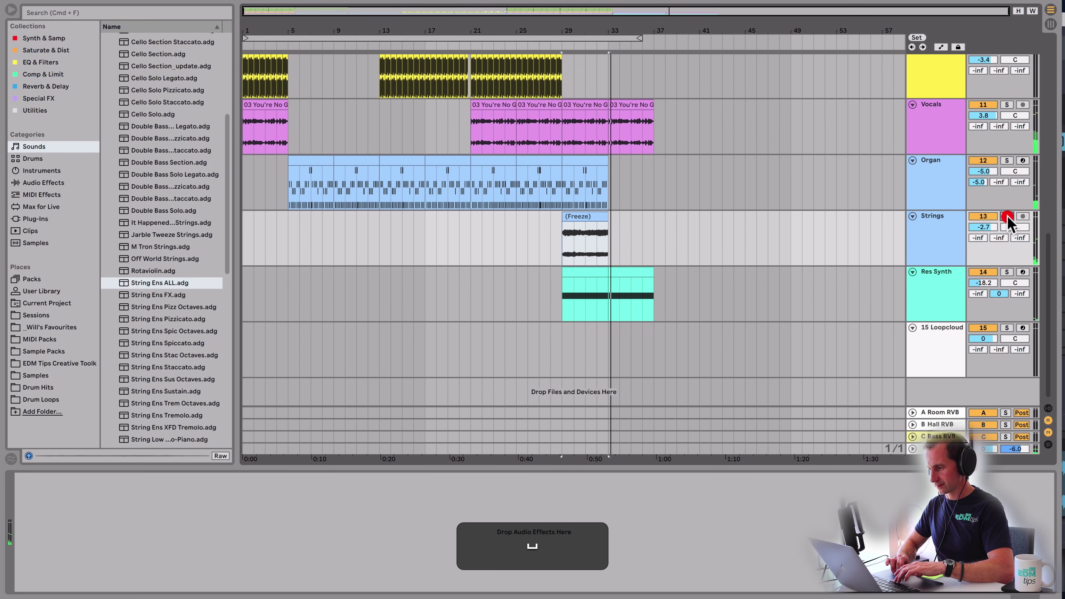
left_click(1007, 216)
left_click(552, 243)
left_click(570, 242)
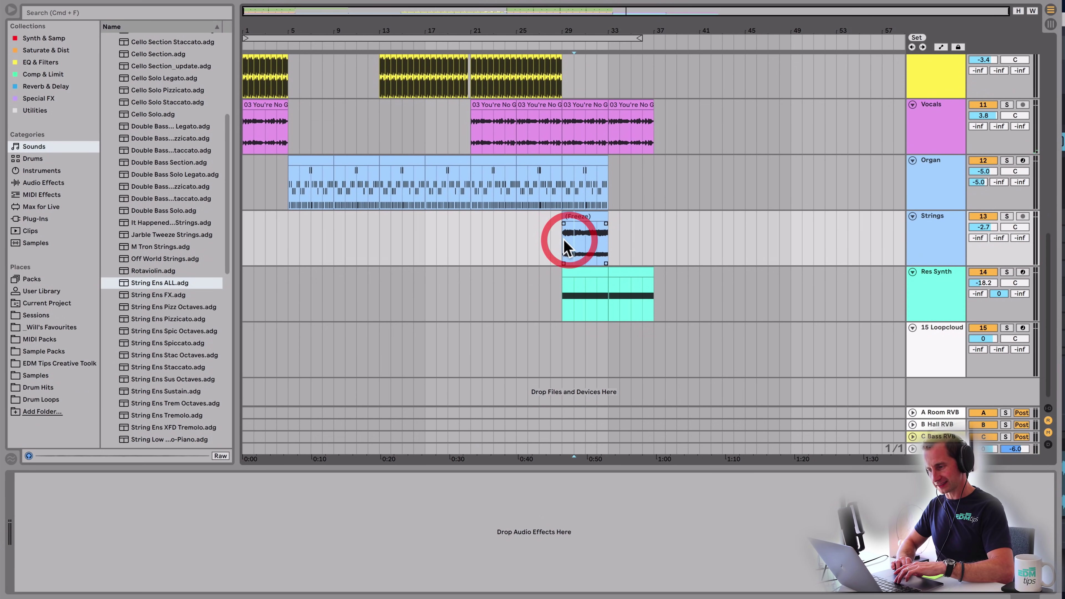
key("space")
- Insert a new MIDI track directly below the Bass track and open its name for editing
scroll(881, 232, "up", 1)
scroll(902, 219, "up", 2)
left_click(936, 164)
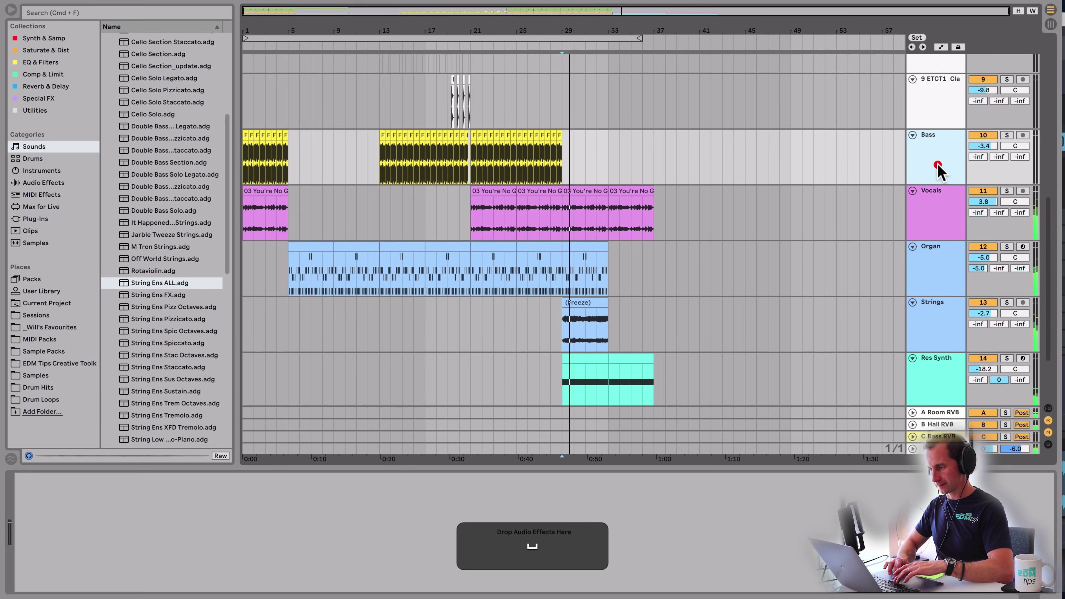
key("shift+super+t")
key("shift+super+r")
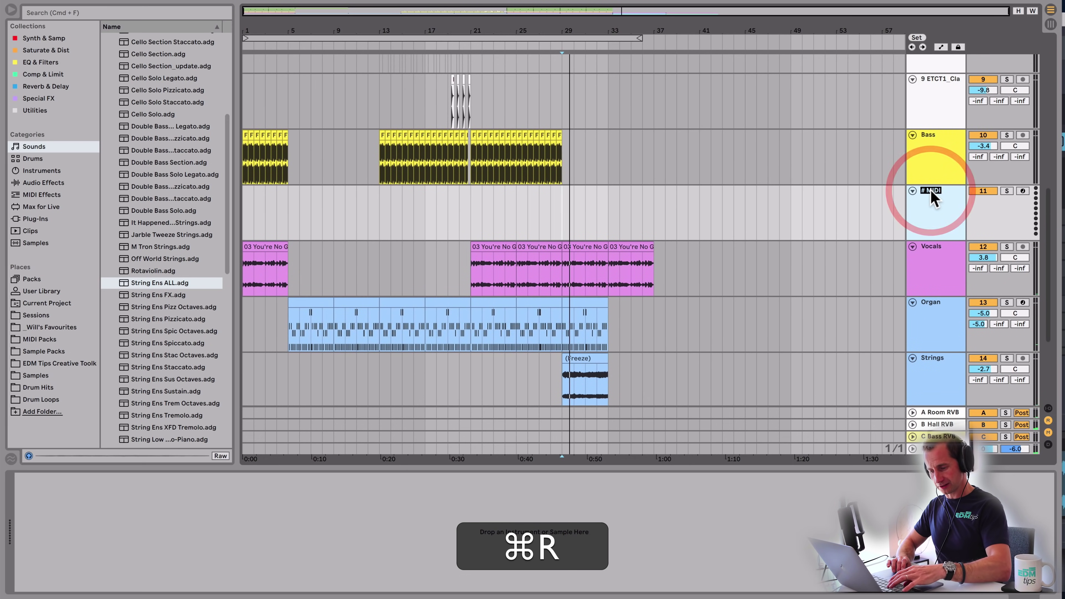
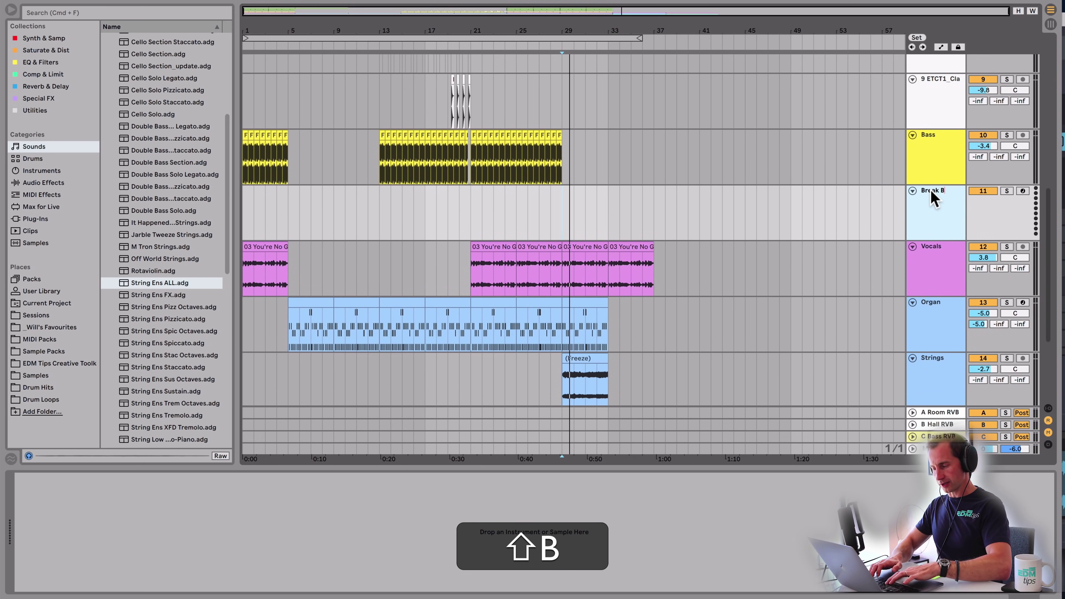
- Load Serum onto the Break Bass track and insert an empty four-bar MIDI clip on it from bar 29
left_click(33, 39)
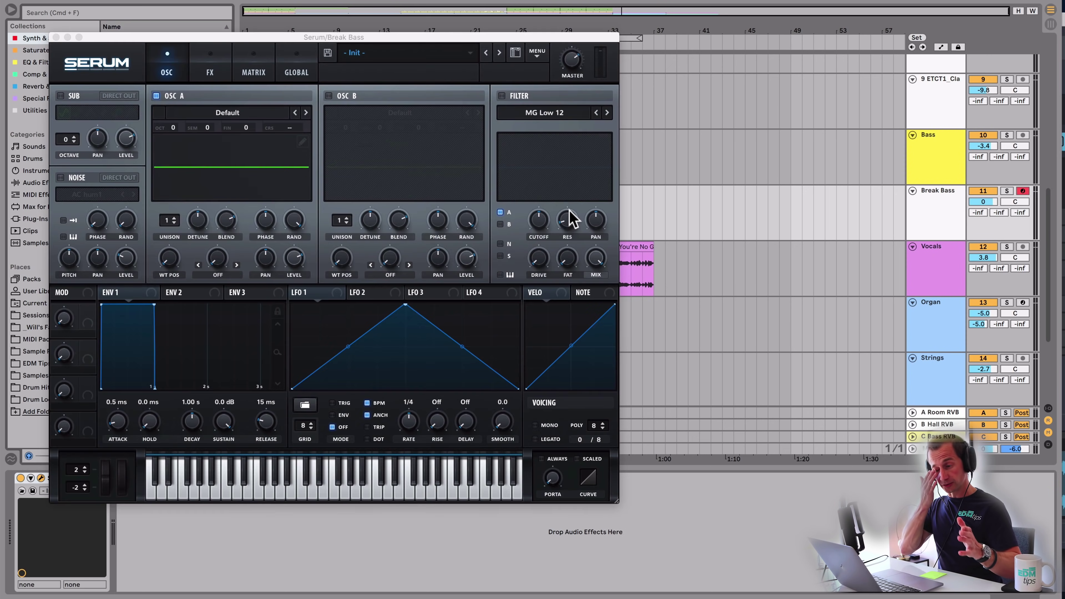
left_click(56, 37)
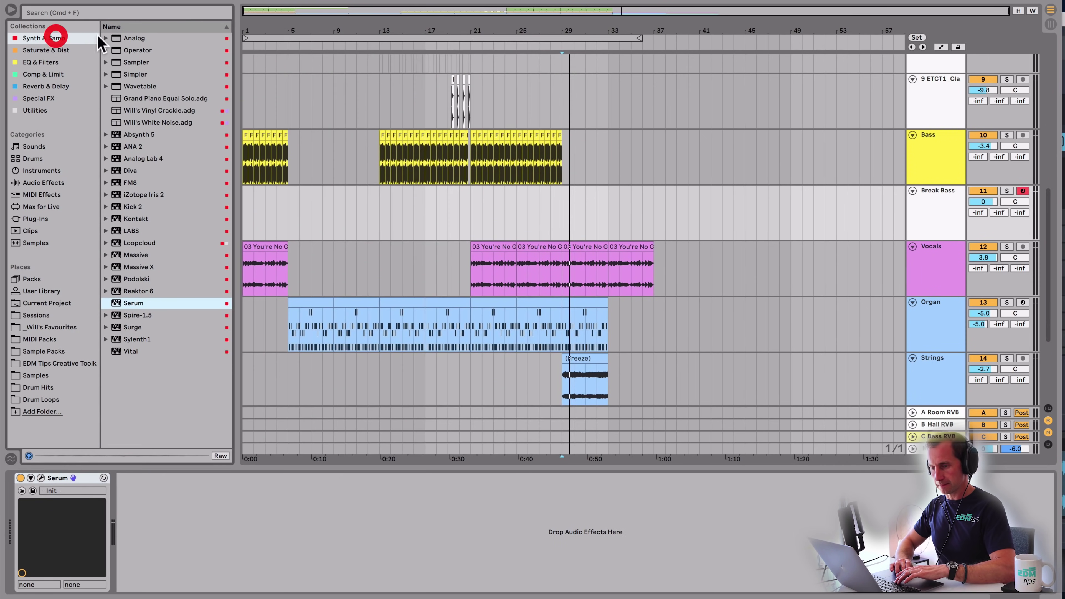
left_click(610, 223)
key("super+shift+m")
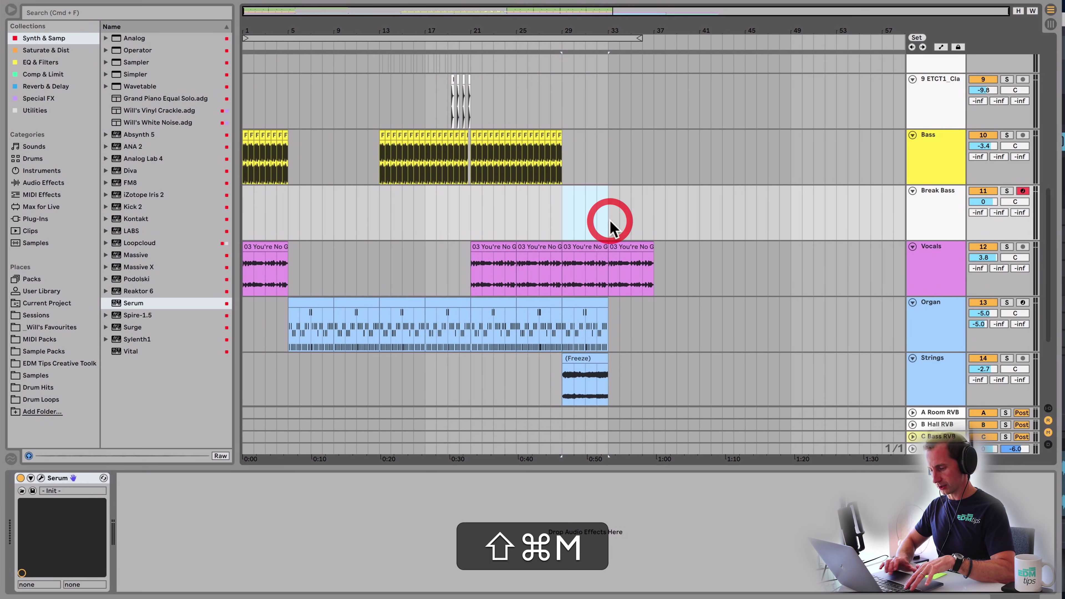
- Write the bass line in the new clip: C2 across bars 1 and 2, F2 in bar 3 and a higher note in bar 4
left_click(177, 452)
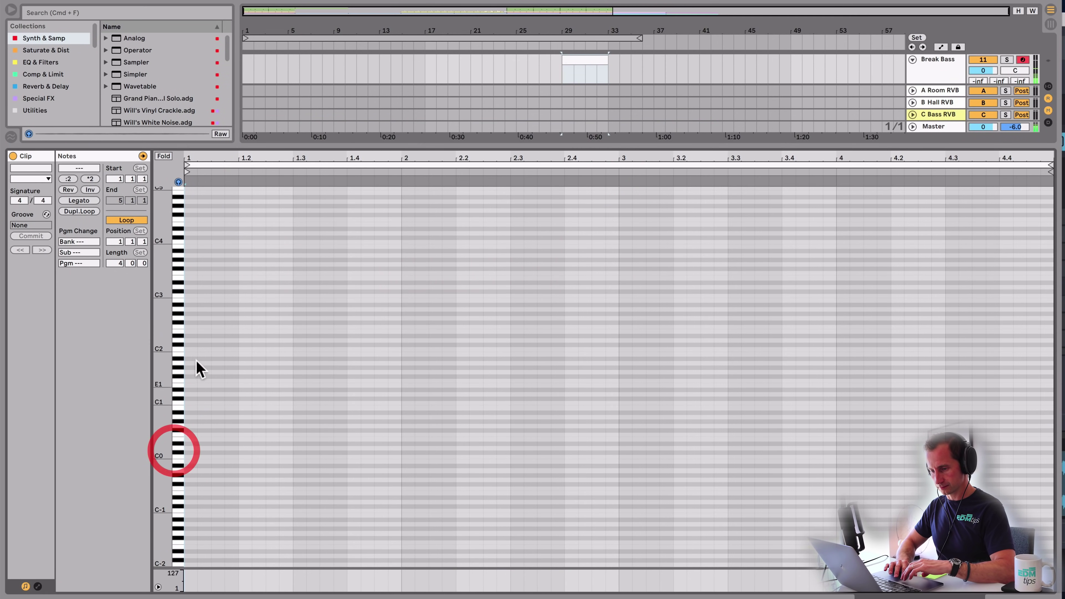
left_click(184, 296)
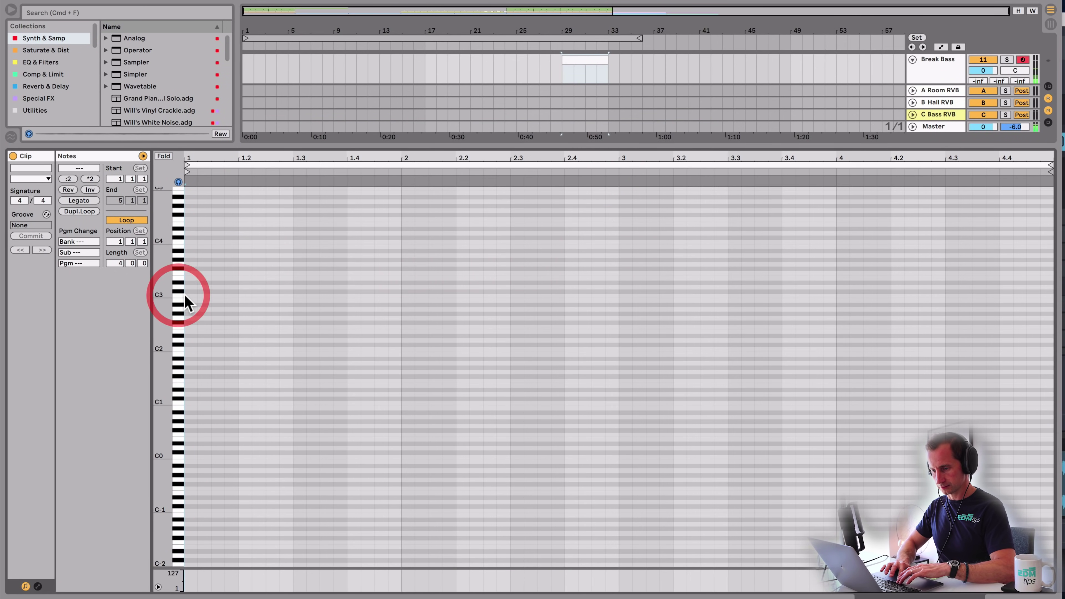
key("shift+Down")
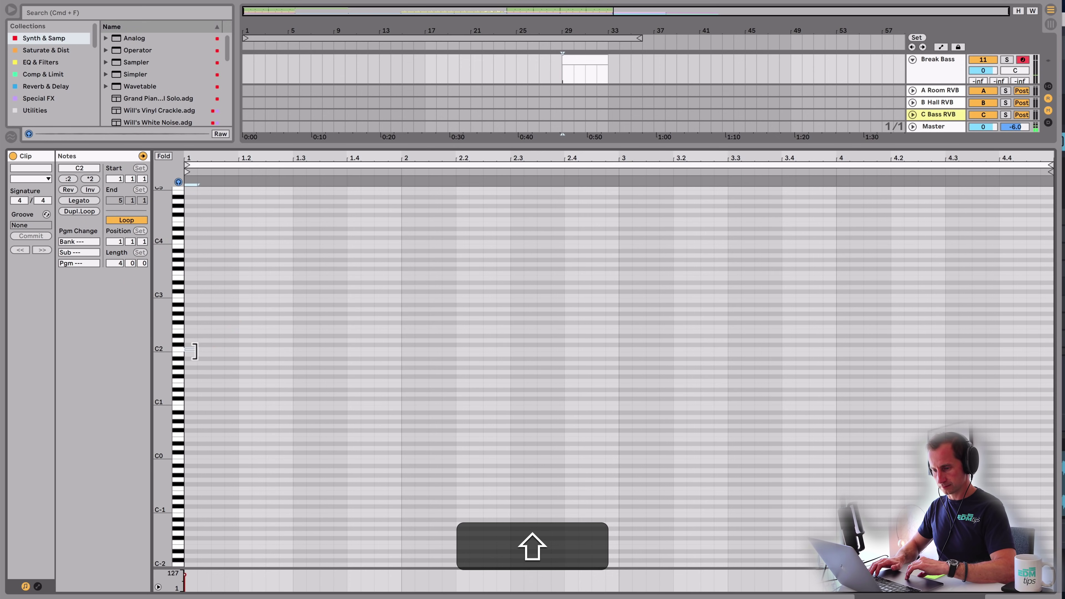
left_click_drag(194, 351, 807, 306)
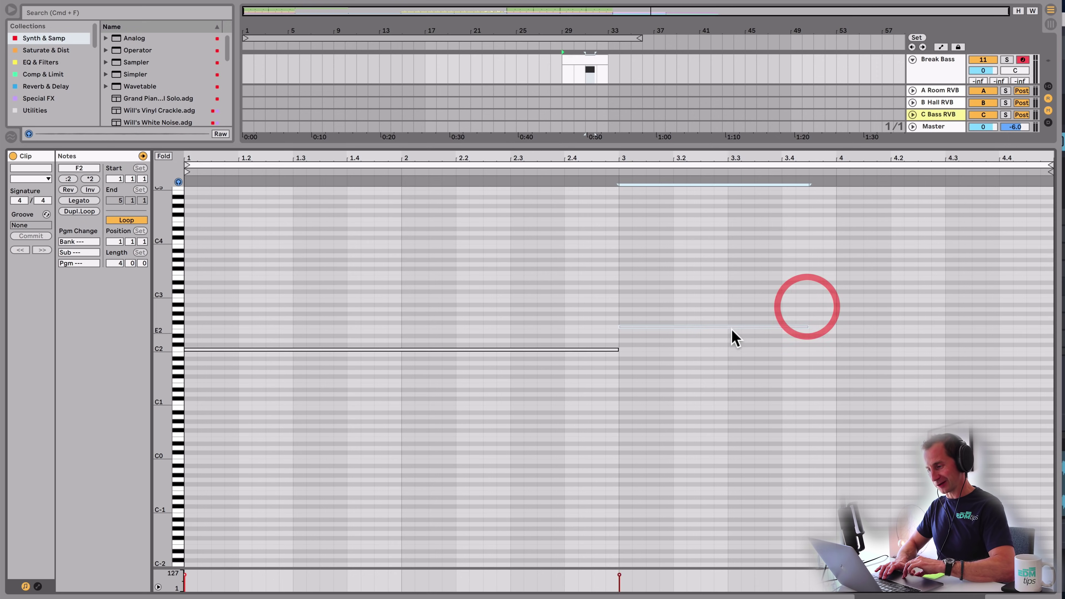
left_click_drag(732, 329, 920, 318)
left_click_drag(1000, 318, 1053, 316)
- In the Break Bass track's Serum, set Envelope 1's attack to 433 ms and release to 690 ms, auditioning the sound
key("shift+Tab")
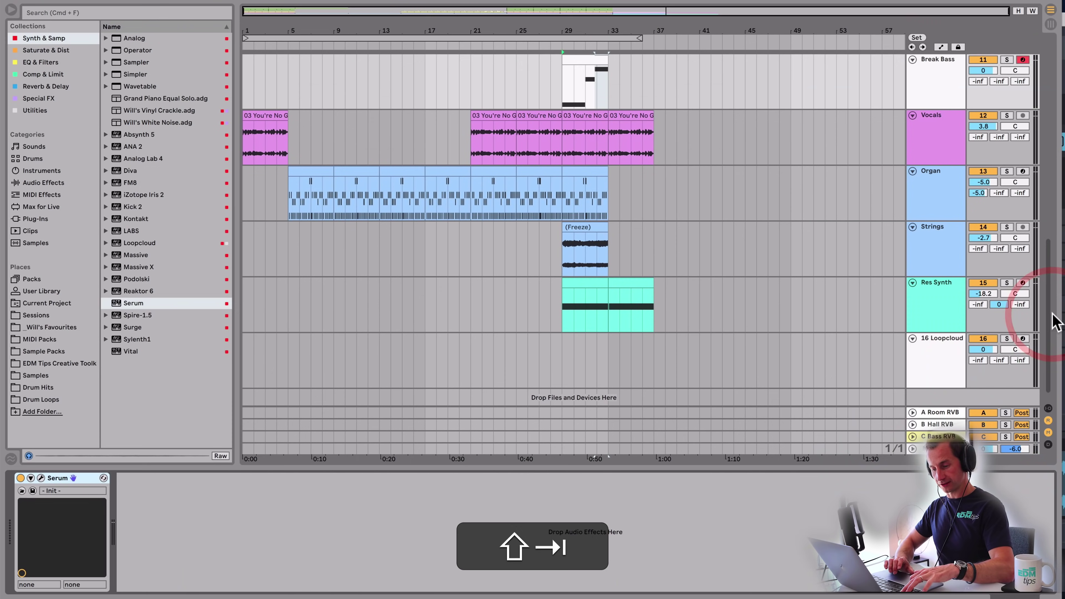
left_click(41, 478)
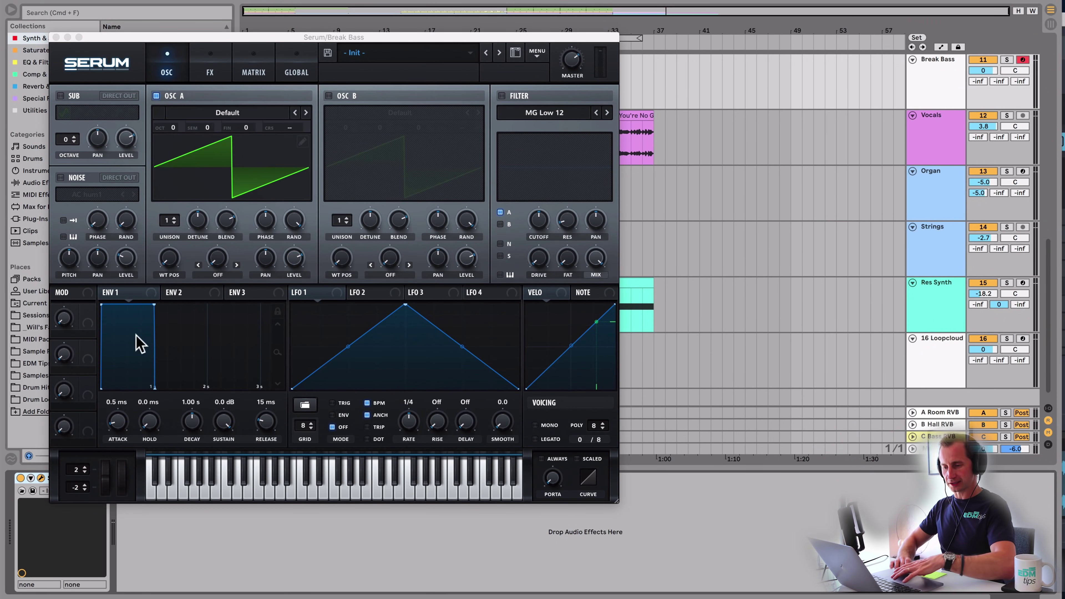
left_click_drag(117, 426, 117, 379)
key("space")
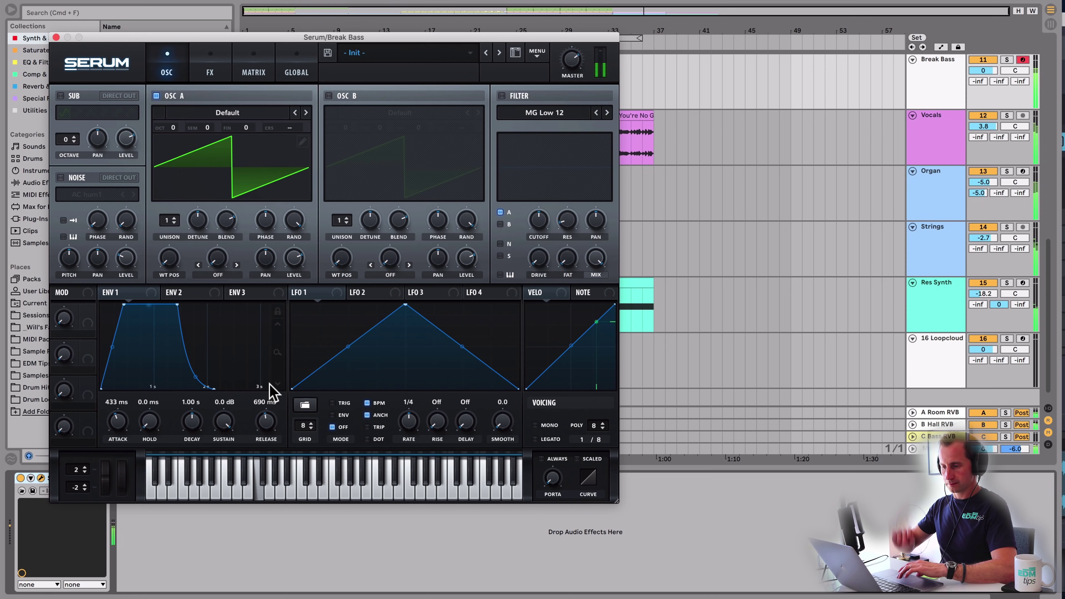
key("space")
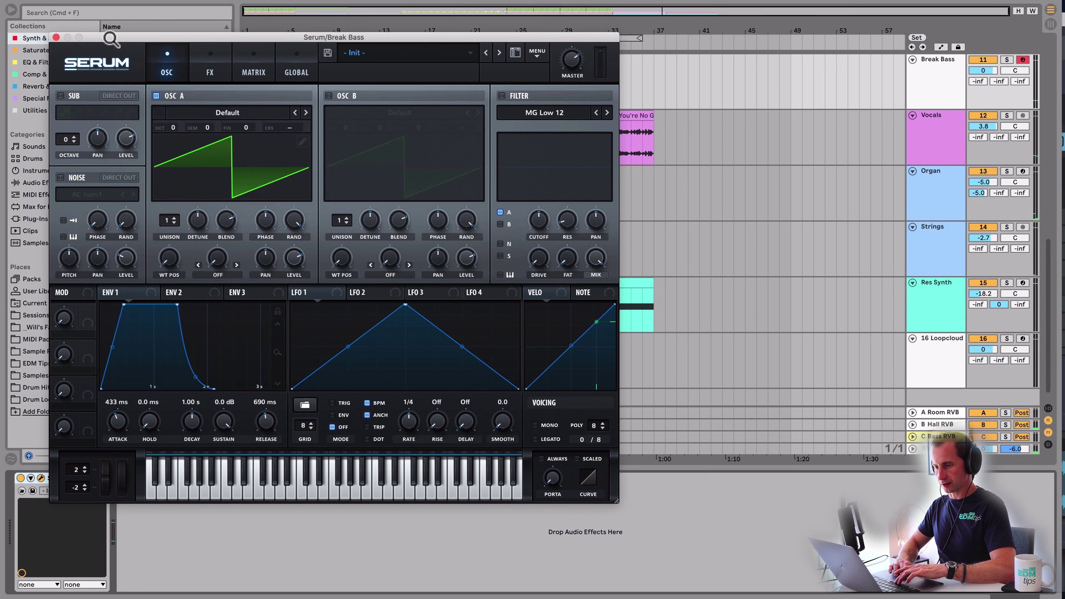
- Drop Serum's Oscillator A to octave -1, set its unison to 5 voices and lower its detune during playback
left_click_drag(170, 133, 169, 156)
key("space")
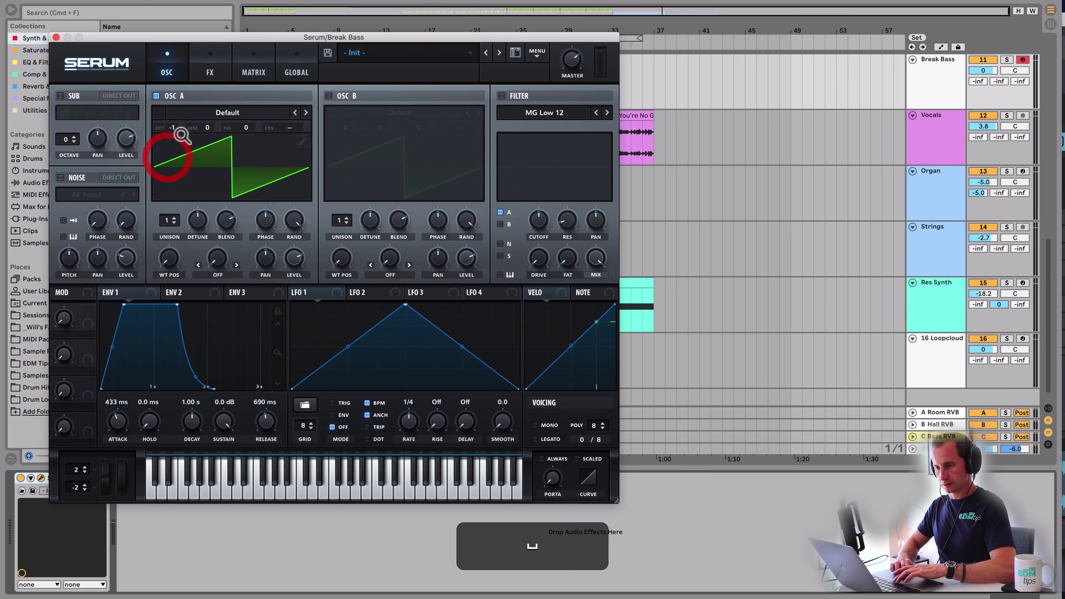
left_click(170, 225)
left_click_drag(170, 226, 190, 251)
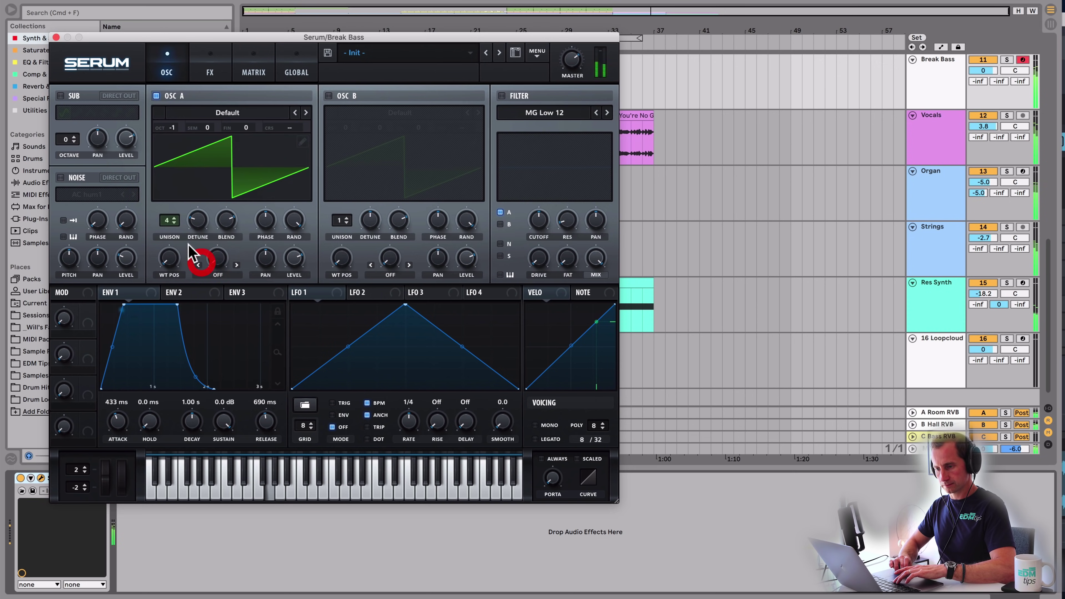
left_click(167, 219)
key("space")
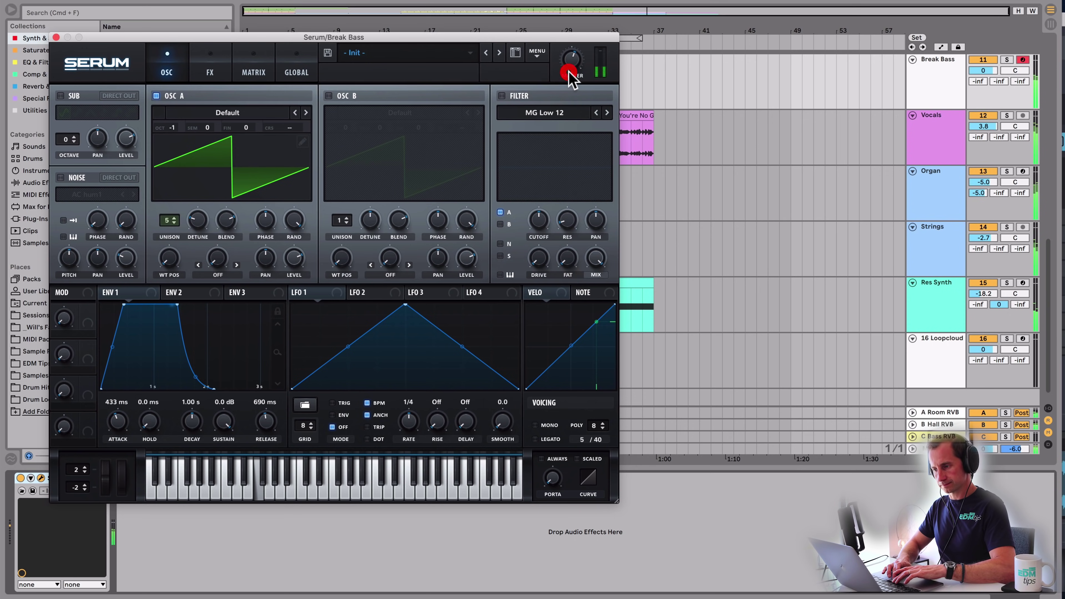
left_click(55, 37)
- With the section playing from bar 29, set the Strings track volume to -11.1 dB and its send B to -3.0 dB
scroll(929, 201, "up", 2)
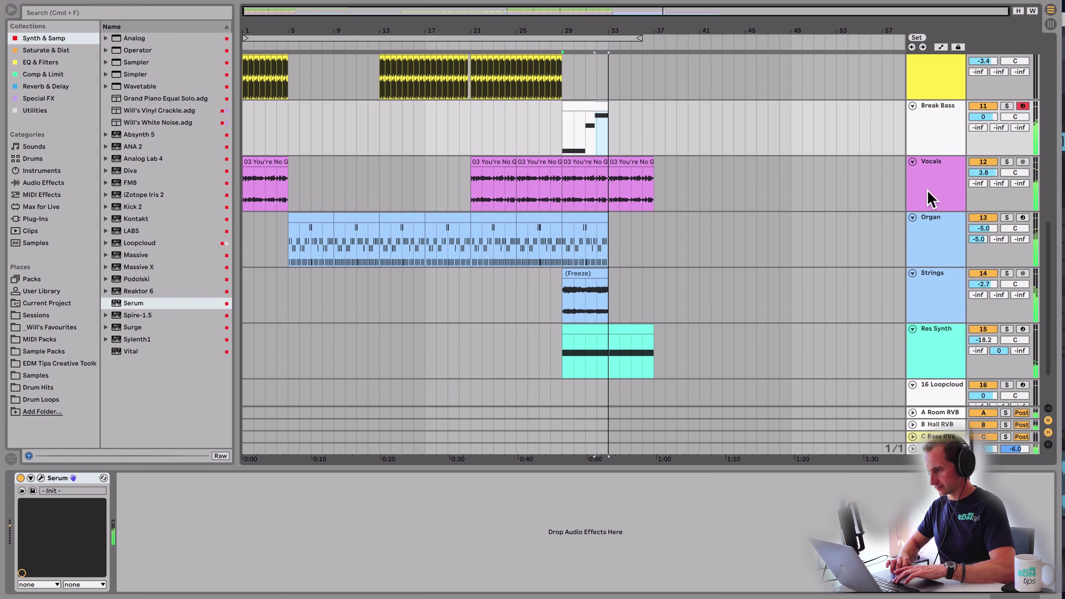
key("space")
scroll(958, 153, "up", 3)
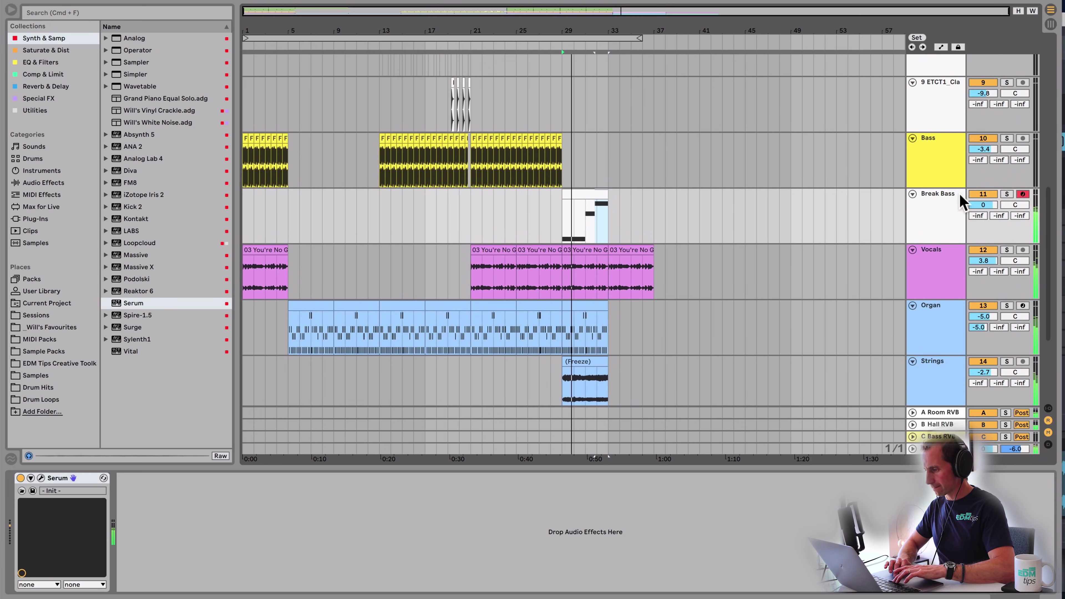
scroll(963, 233, "down", 2)
scroll(984, 257, "down", 1)
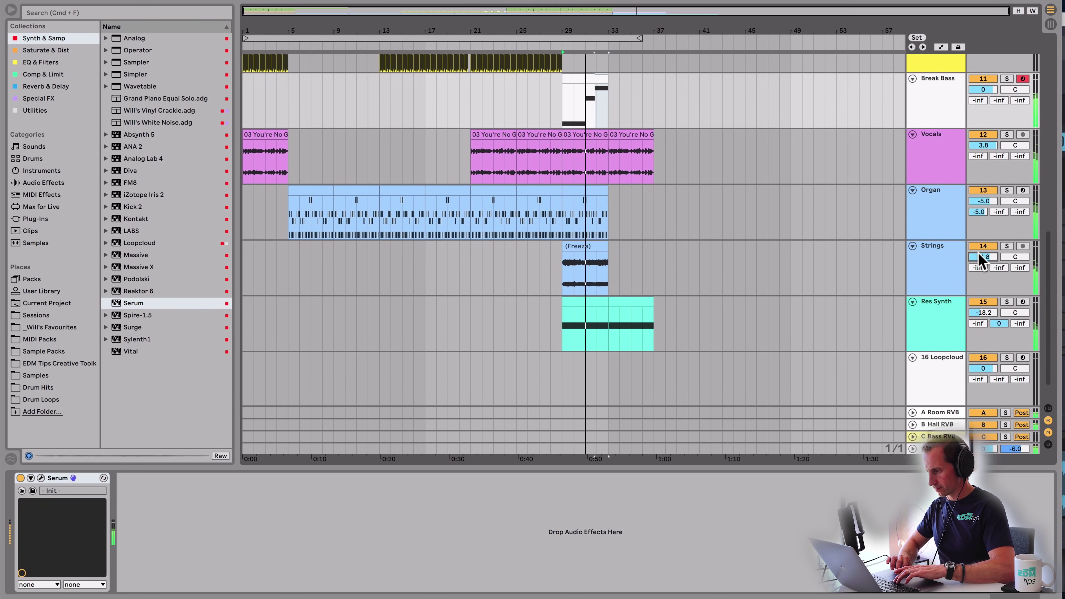
left_click_drag(999, 267, 999, 223)
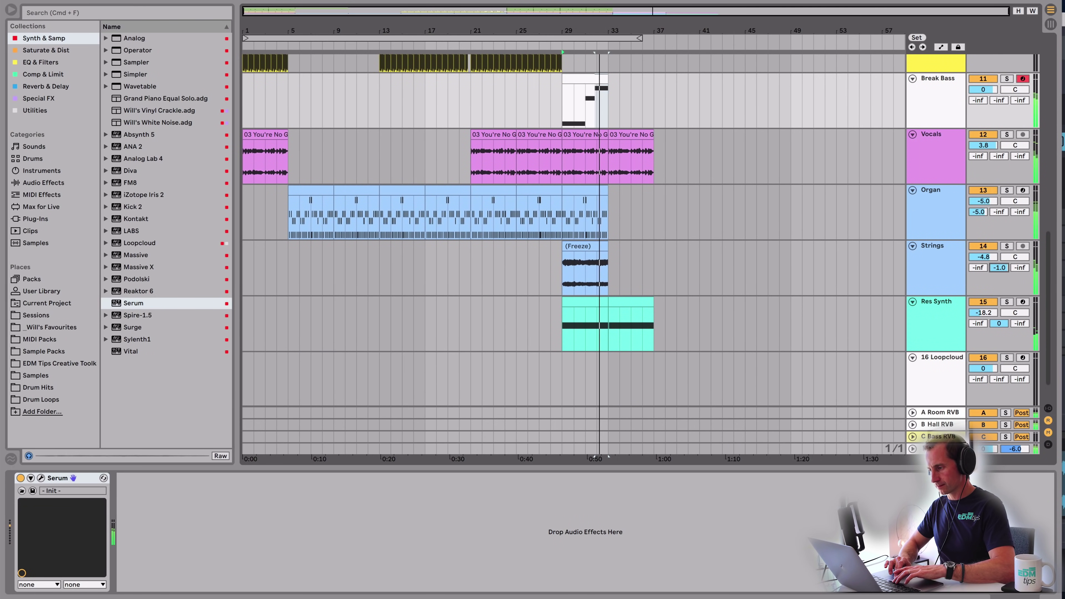
scroll(986, 255, "down", 5)
key("space")
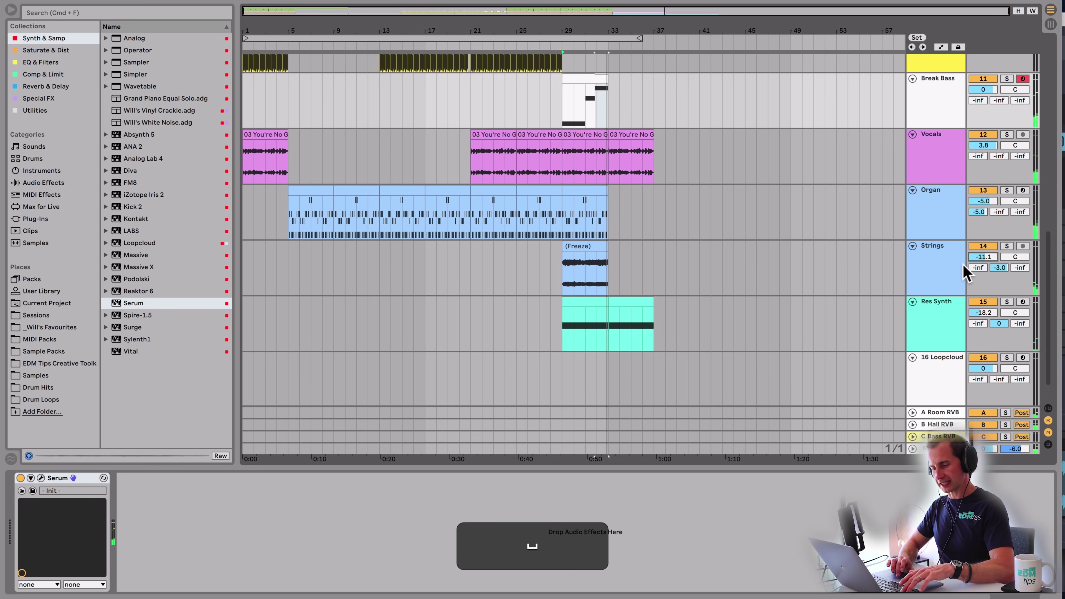
- Examine the B Hall RVB return's effect chain and listen to the Strings soloed, then back in the full mix
left_click(922, 269)
key("Tab")
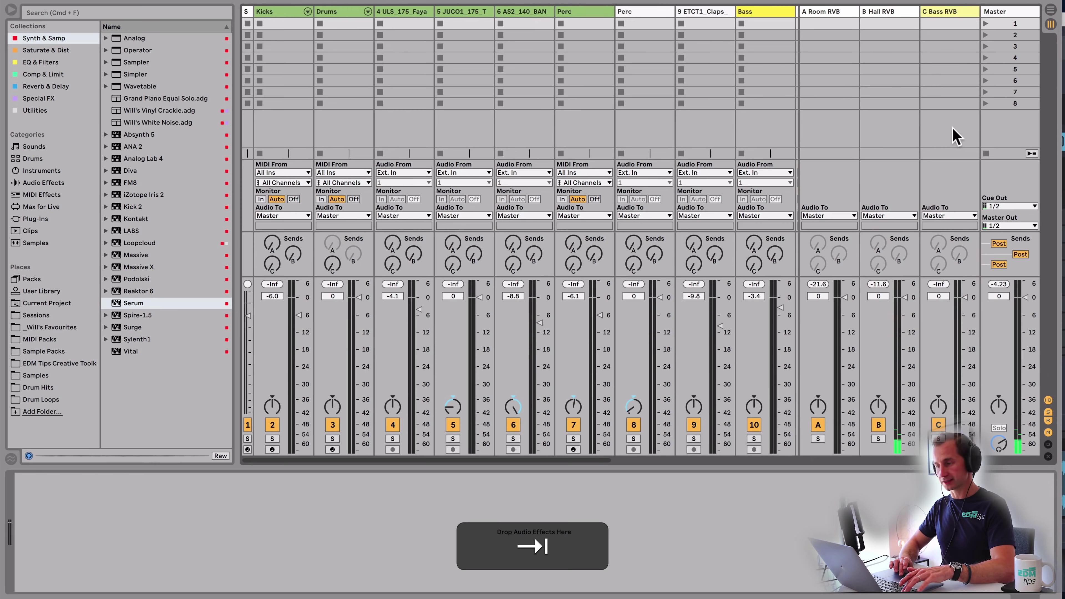
left_click(899, 18)
left_click(832, 19)
left_click(876, 19)
key("Tab")
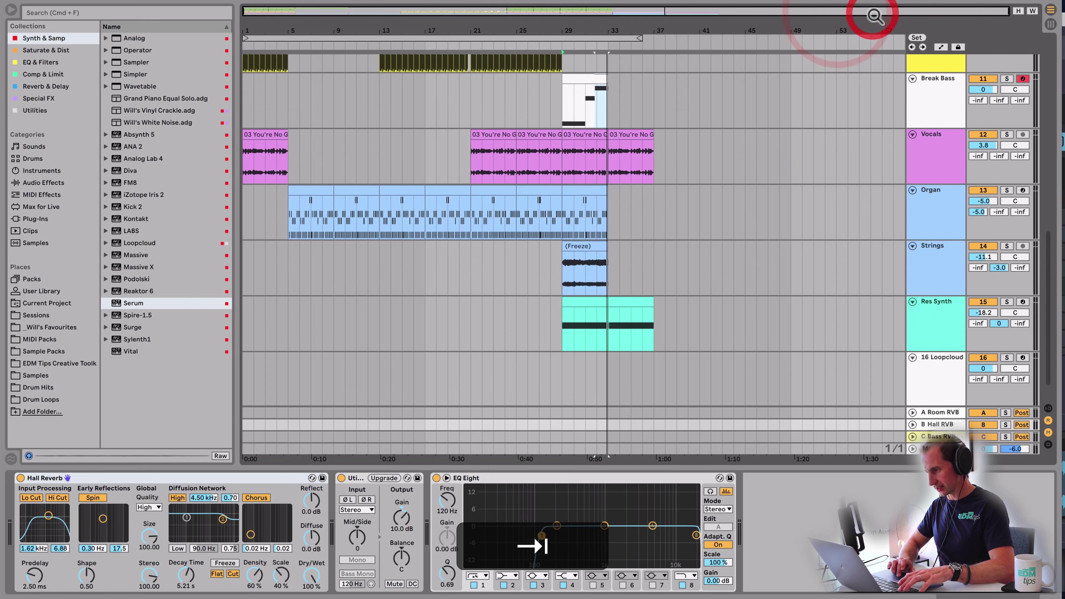
left_click(1007, 247)
key("space")
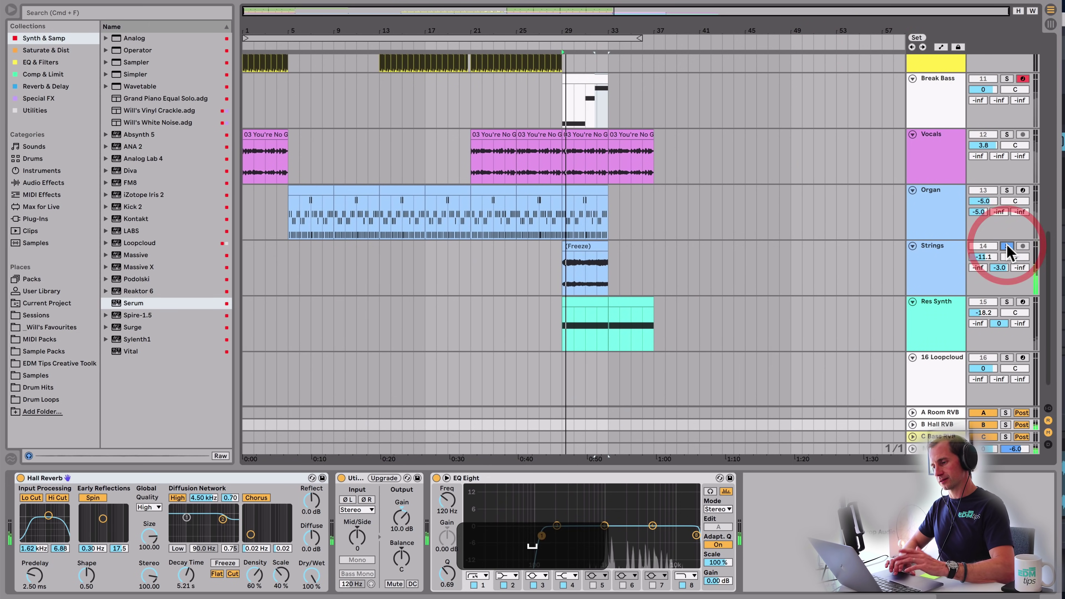
left_click(1008, 247)
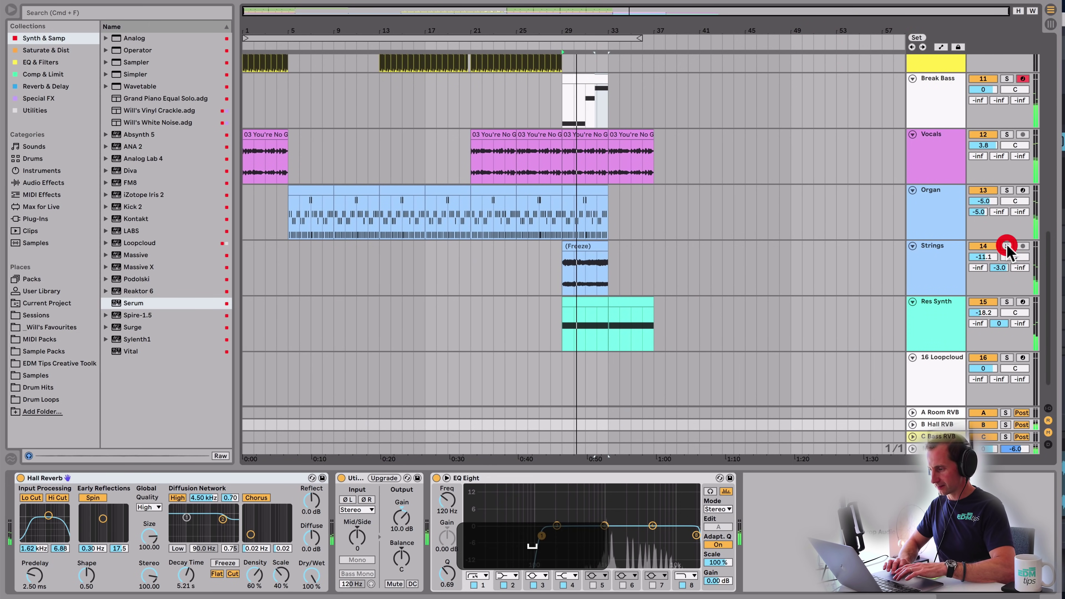
- Raise the Vocals track volume to 6.0 dB during playback
scroll(760, 214, "up", 3)
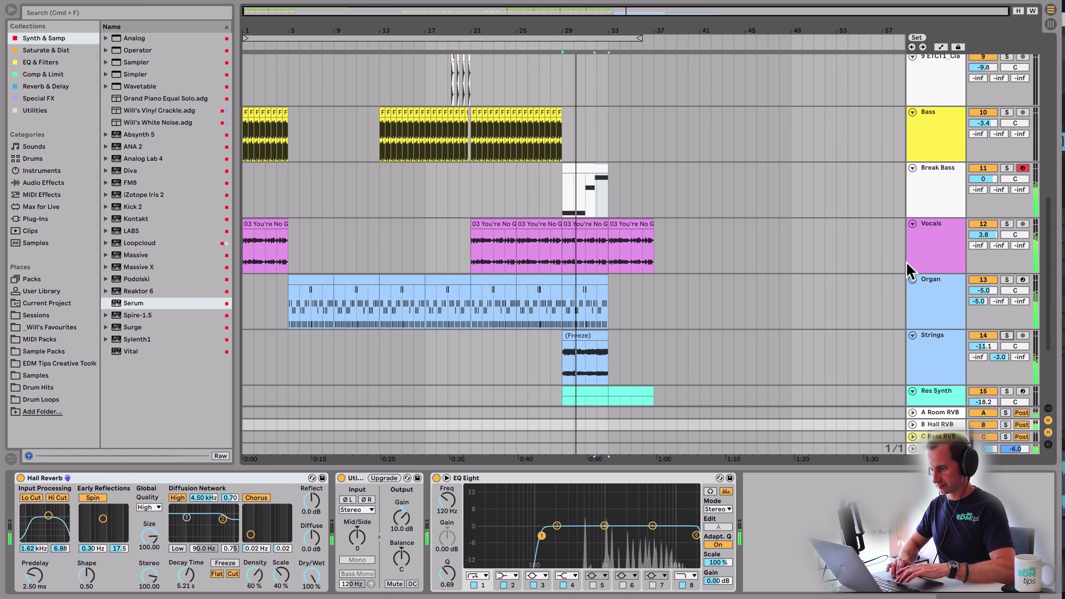
left_click(928, 258)
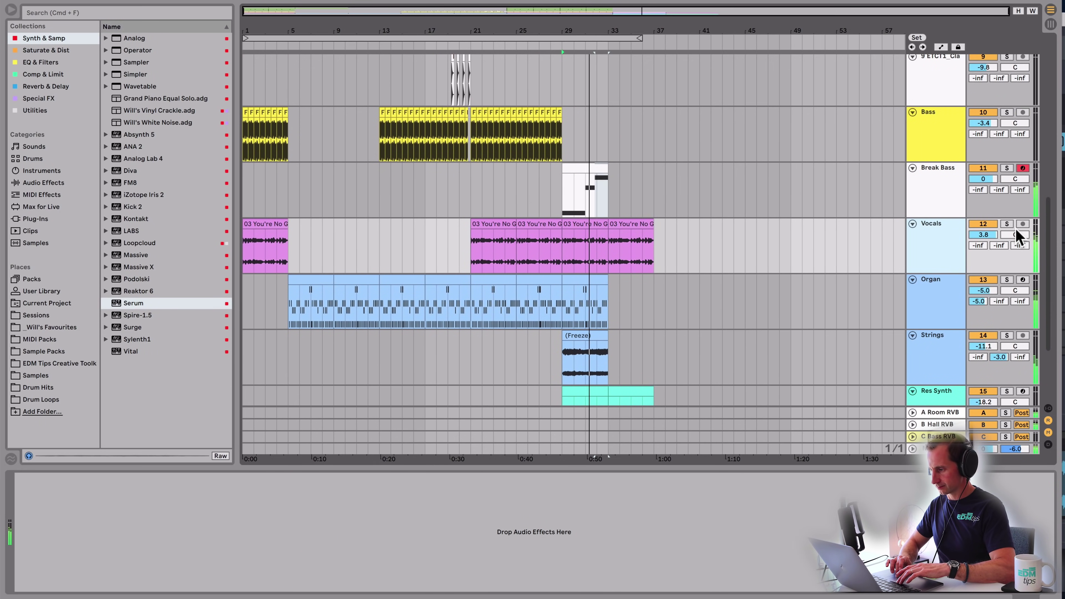
left_click(983, 235)
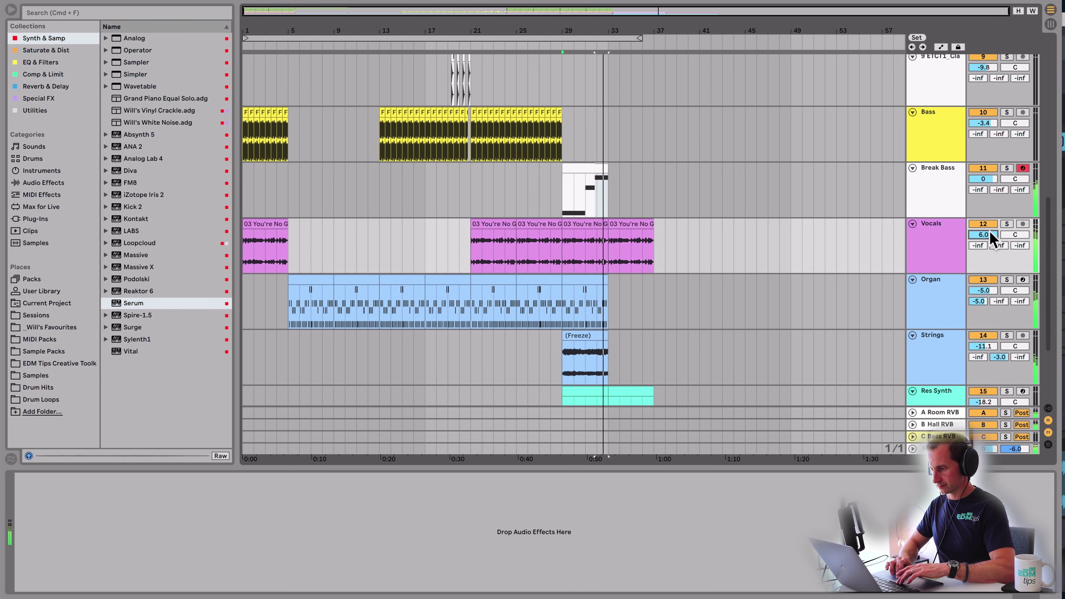
key("space")
- Duplicate the Break Bass, Organ and Strings clips of bar 29 to bar 33 and play the repeated section
left_click(583, 168)
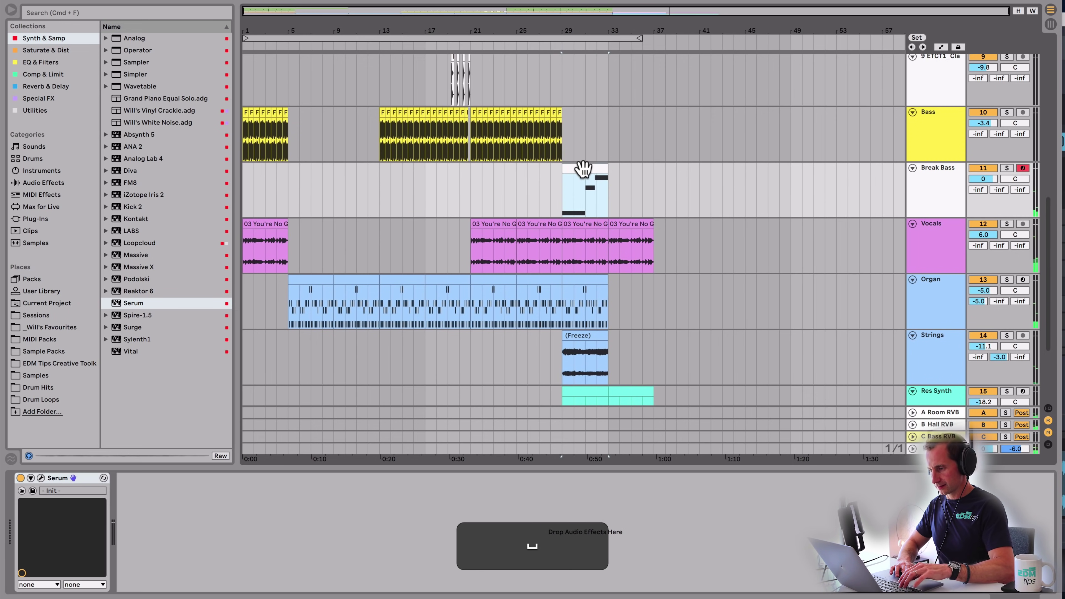
key("super+d")
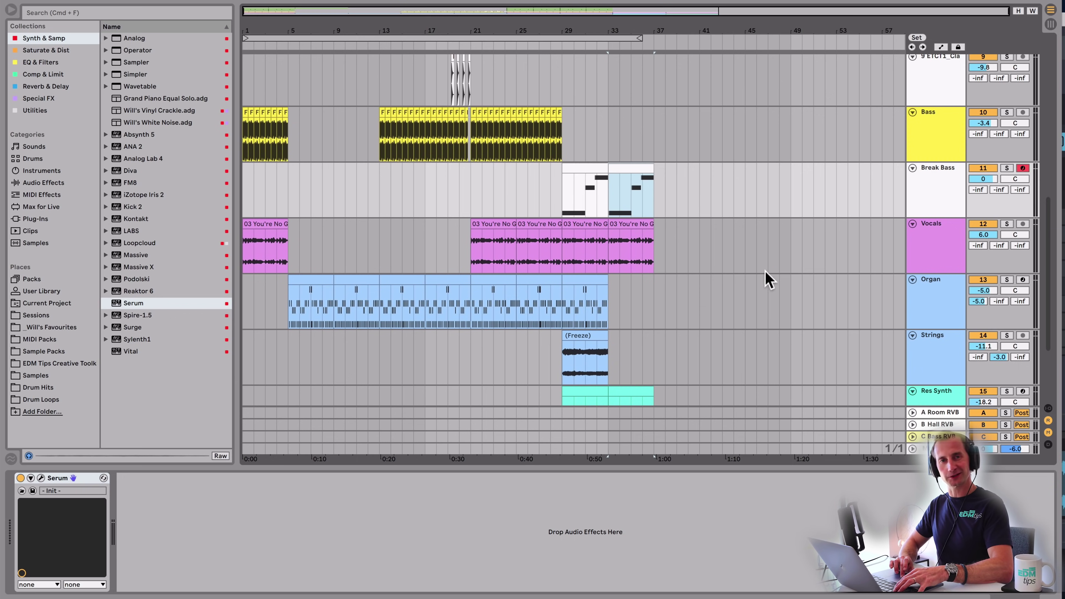
left_click(581, 279)
key("super+d")
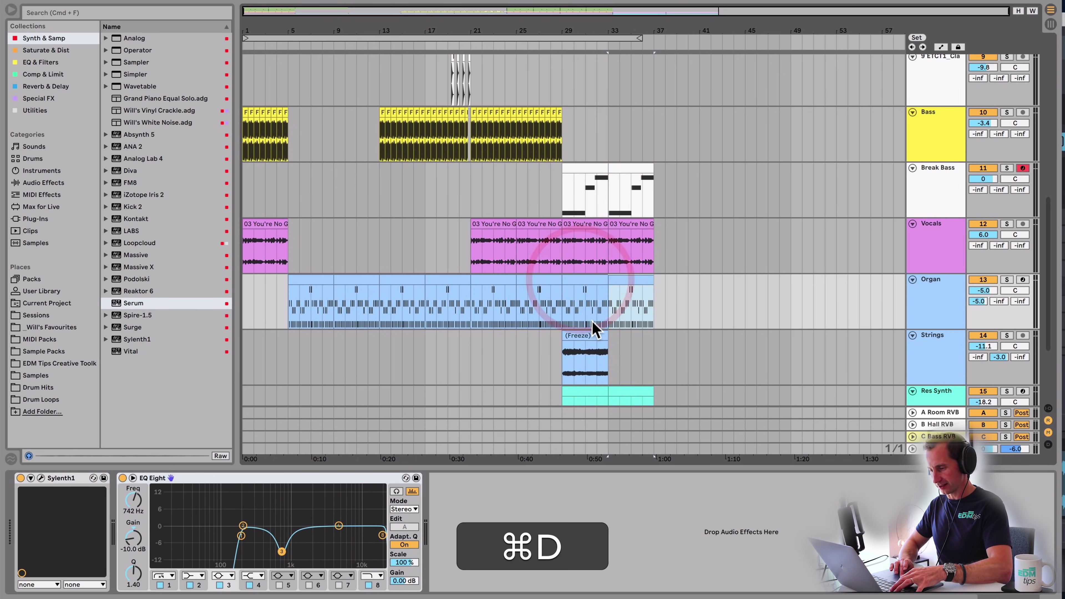
left_click(592, 335)
key("super+d")
key("space")
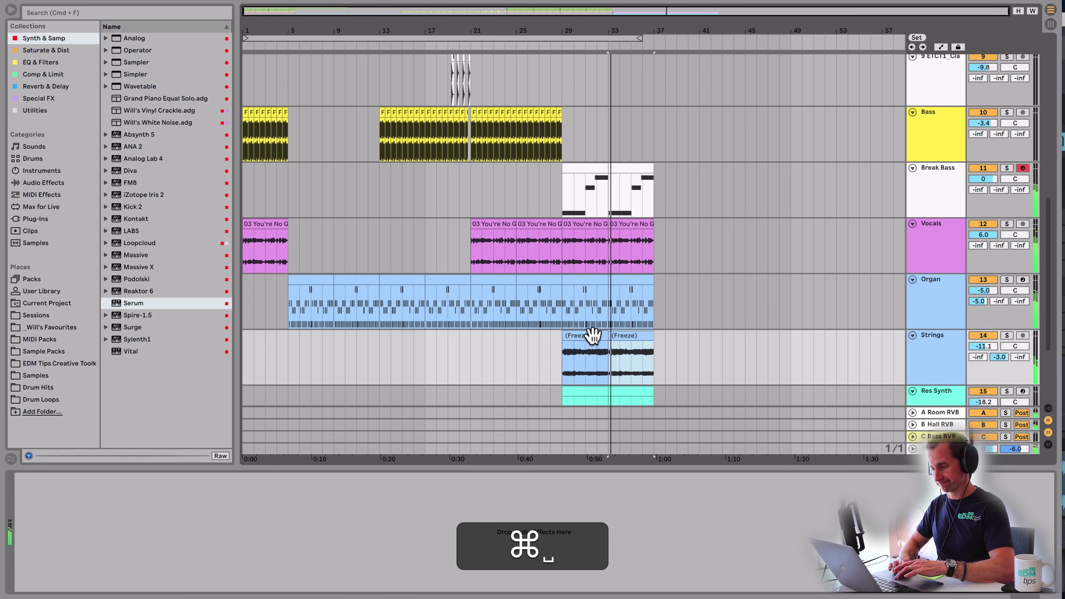
scroll(730, 267, "down", 3)
scroll(730, 266, "up", 5)
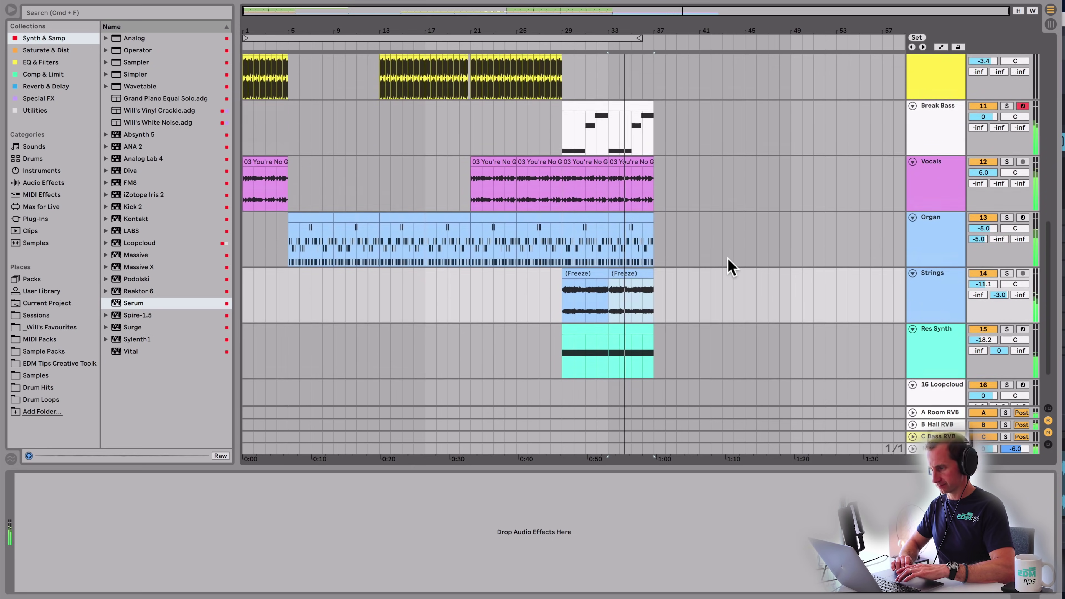
- Stop playback, set the Vocals track volume to 0 dB and the gain of the bar-33 vocal clip to -1.42 dB
key("space")
left_click(977, 236)
type("0")
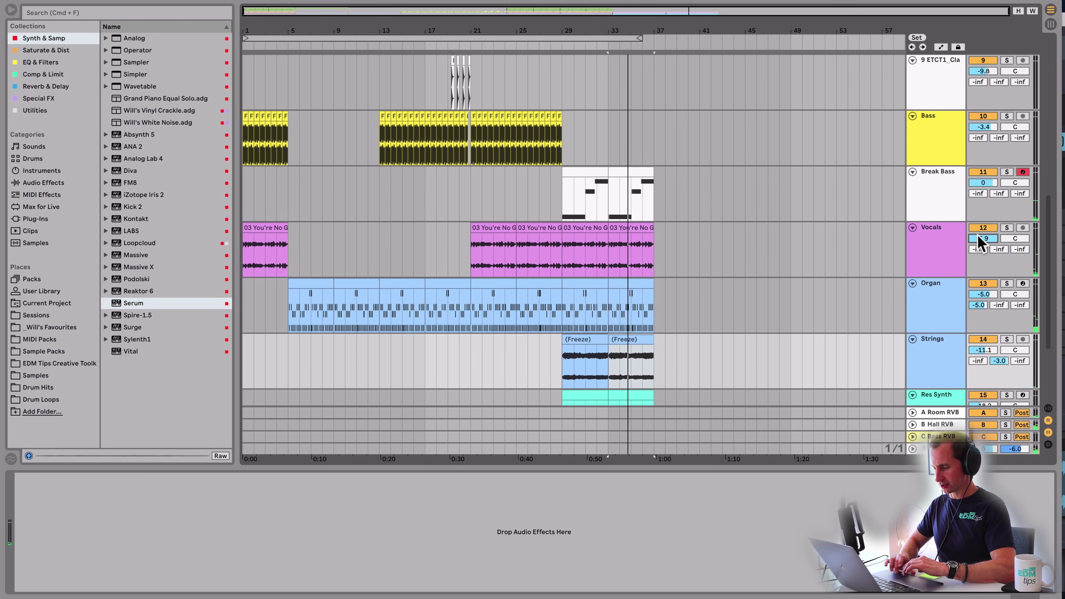
key("Return")
double_click(637, 257)
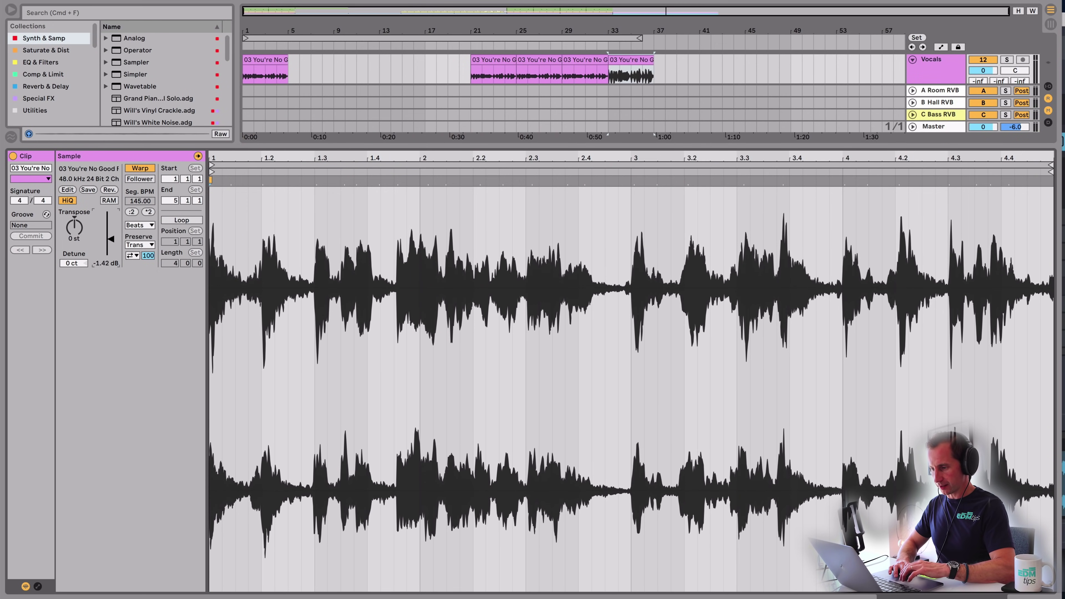
key("shift+Tab")
- Replace the other Vocals clips with copies of the bar-33 clip and set the track volume to -4.0 dB, playing from bar 1
left_click_drag(983, 115, 983, 124)
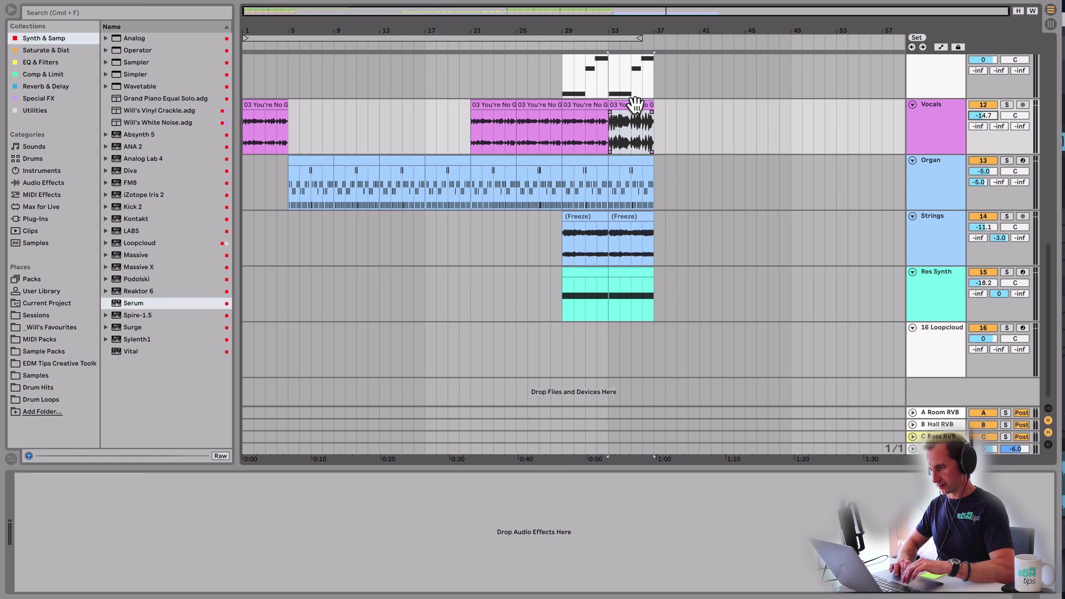
key("alt")
left_click_drag(631, 105, 252, 107)
left_click(253, 107)
key("space")
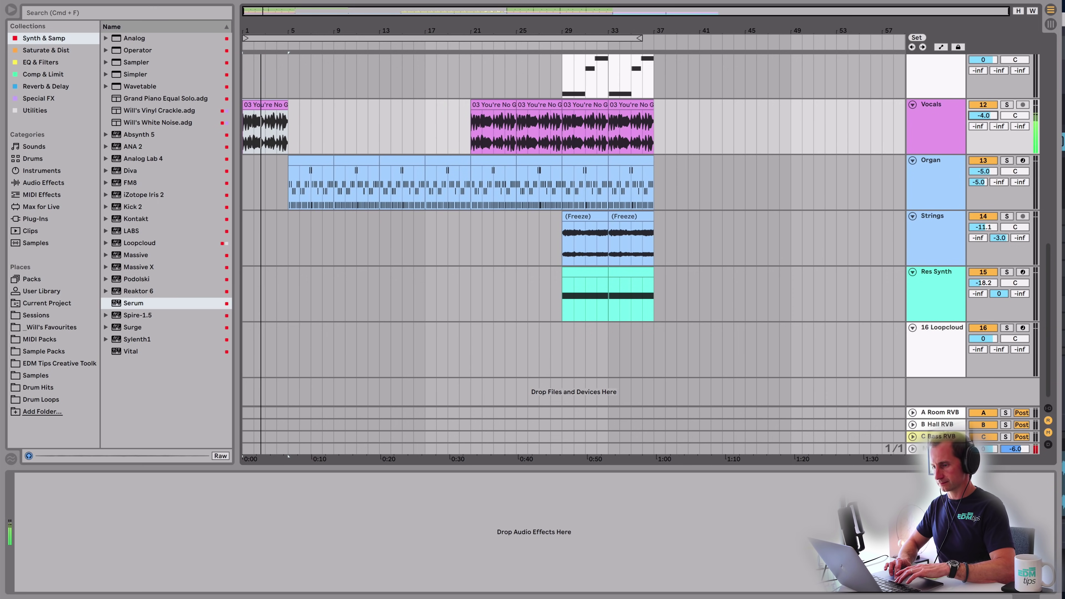
- Stop playback, consolidate the green Perc clips in bars 1 to 5 into one clip and open its notes
scroll(466, 190, "up", 10)
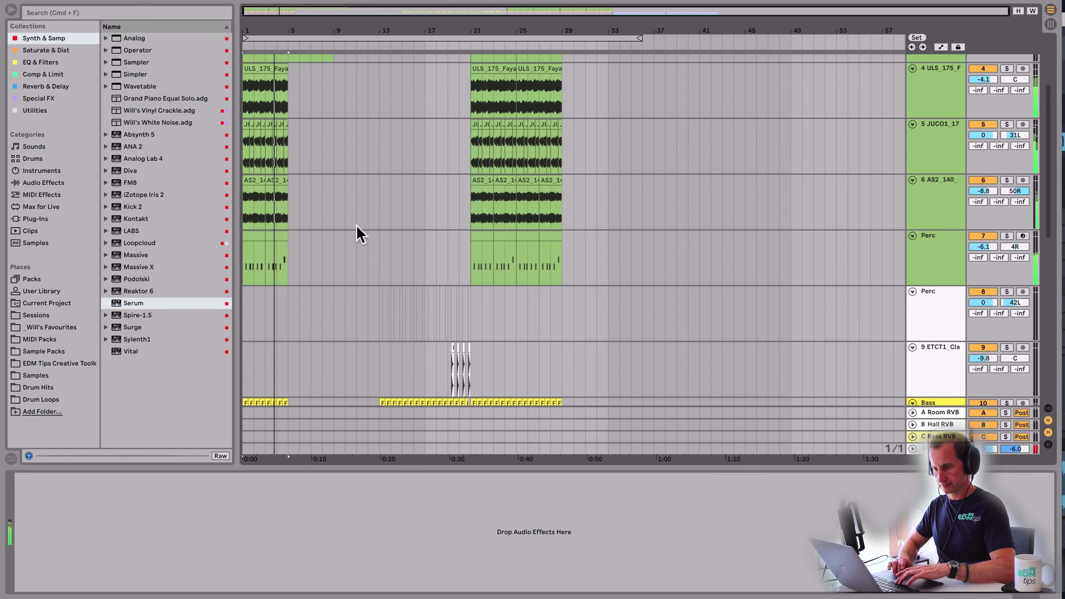
scroll(353, 235, "down", 2)
key("space")
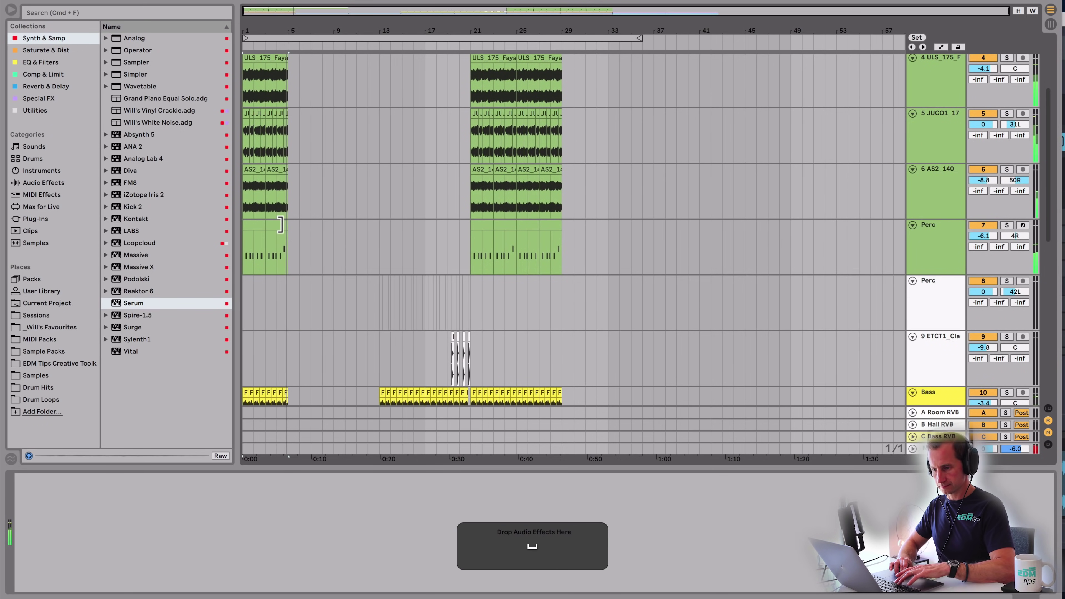
left_click(283, 224)
left_click(247, 224, "shift")
key("super+j")
double_click(253, 226)
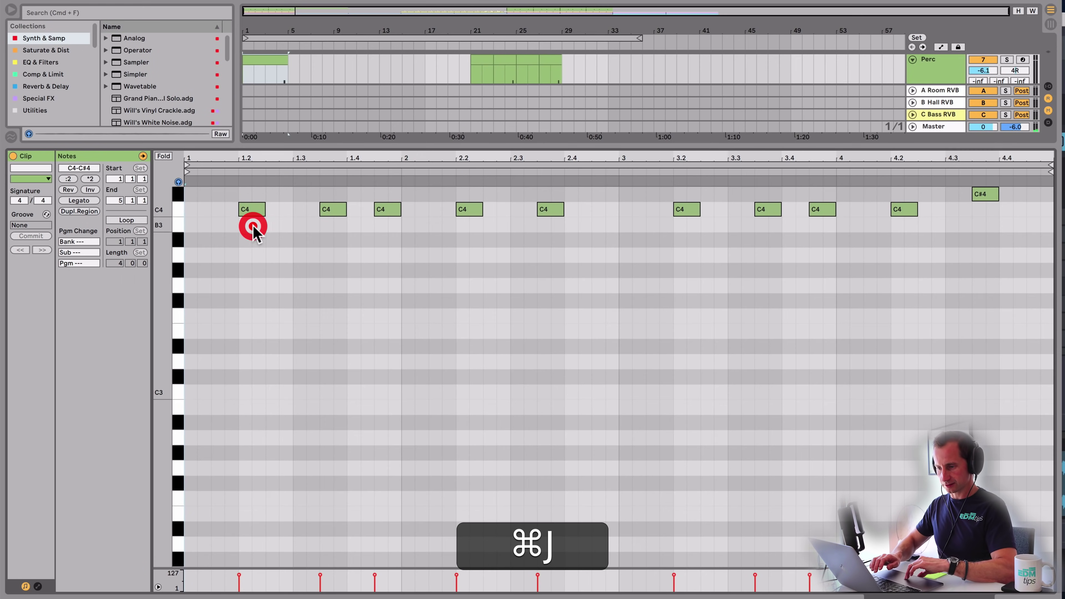
- Transpose all notes of the consolidated Perc clip up one octave and resume playback
left_click(299, 256)
key("super+a")
key("shift+Up")
key("shift+space")
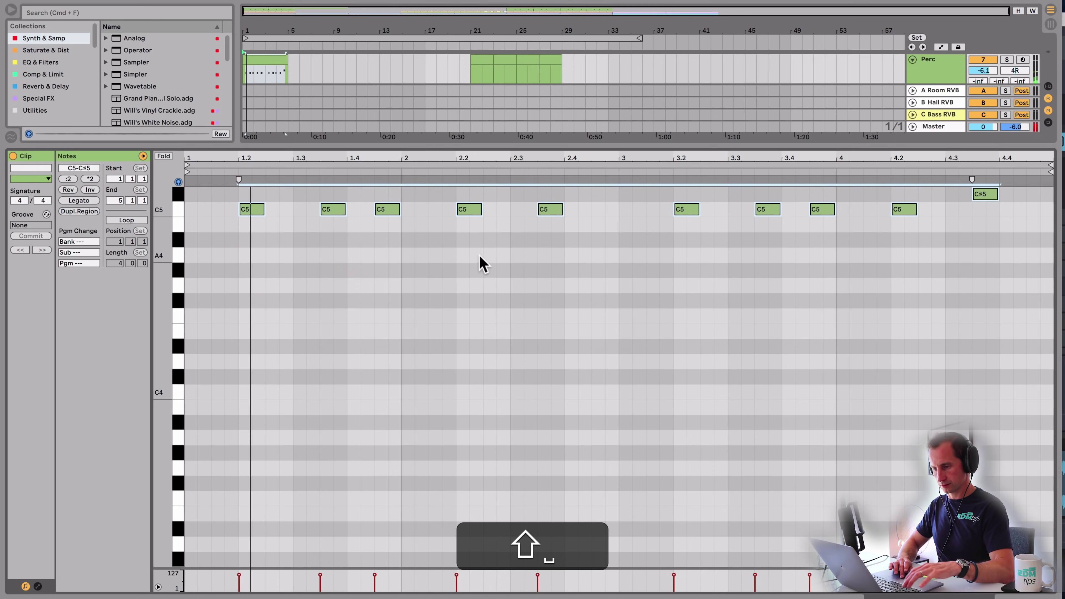
- Lower the green Perc track's volume to -8.5 dB during playback, finishing with playback stopped
key("shift+Tab")
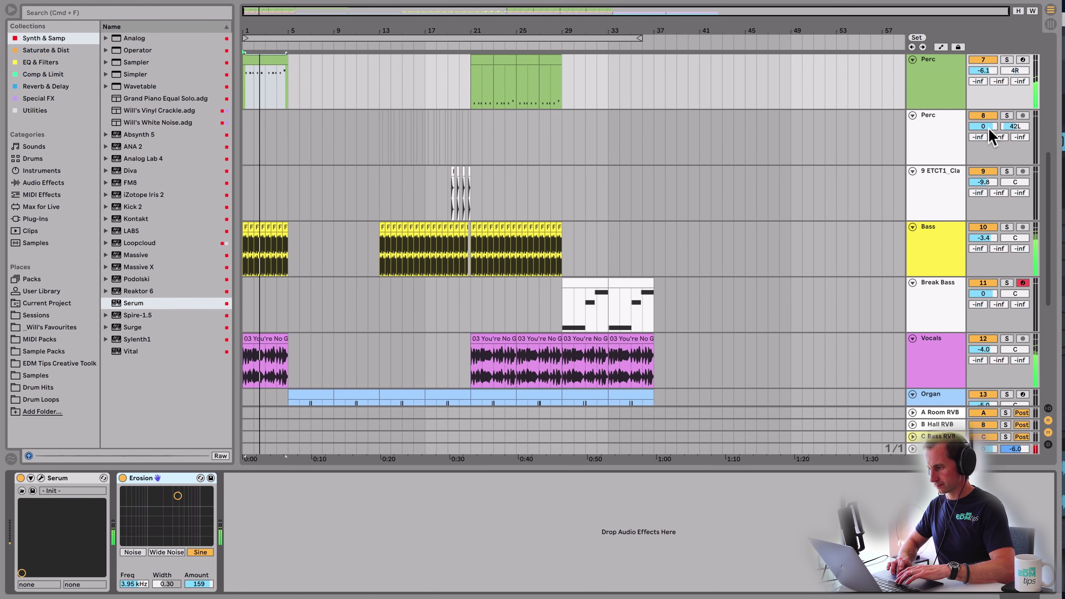
left_click(944, 135)
scroll(947, 132, "up", 3)
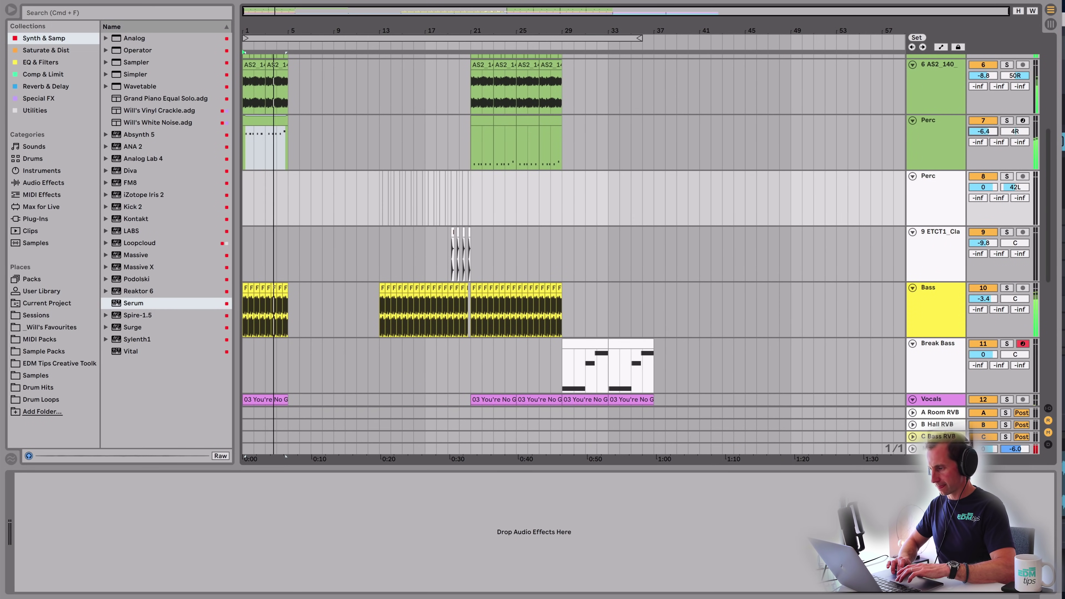
left_click(373, 157)
key("space")
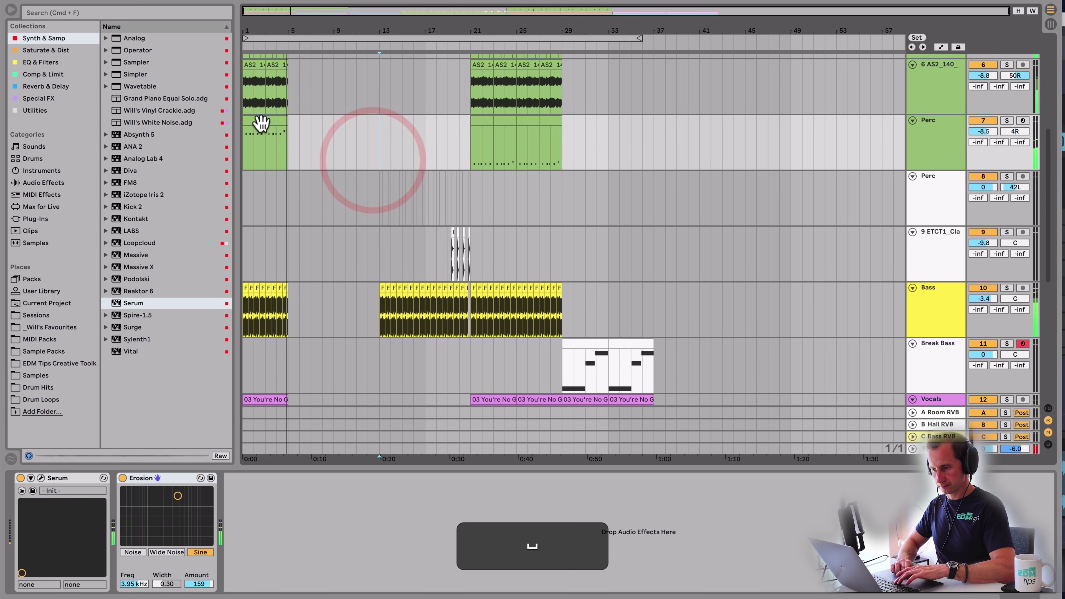
left_click_drag(260, 121, 501, 118)
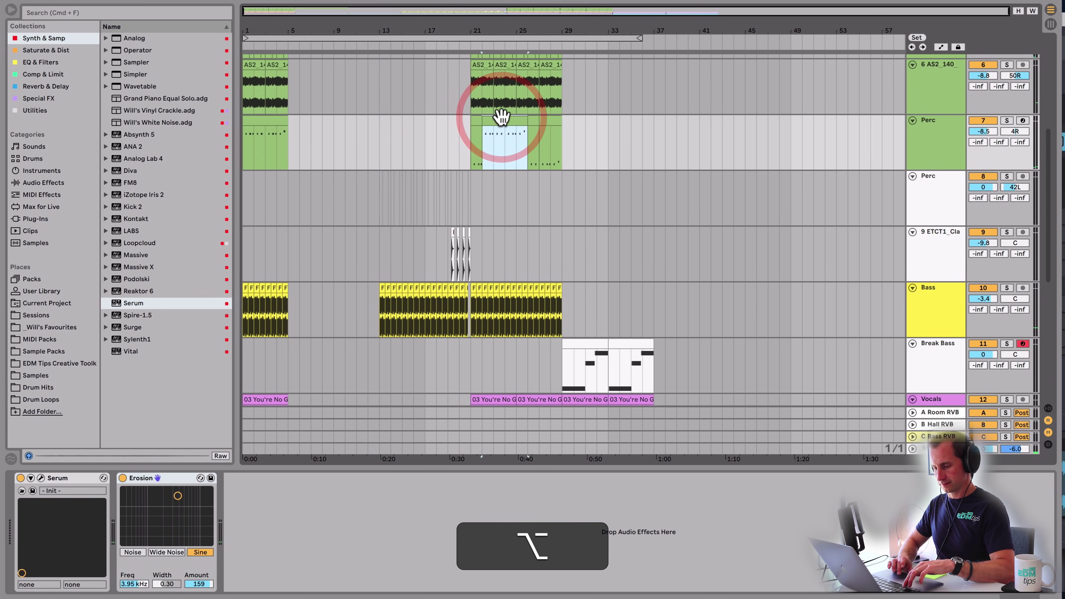
key("super+z")
key("super+z")
key("super+z")
key("super+z")
- Replace the green Perc clips in bars 21 to 29 with copies of the transposed bar-1 clip
left_click_drag(278, 120, 530, 124)
scroll(916, 172, "down", 5)
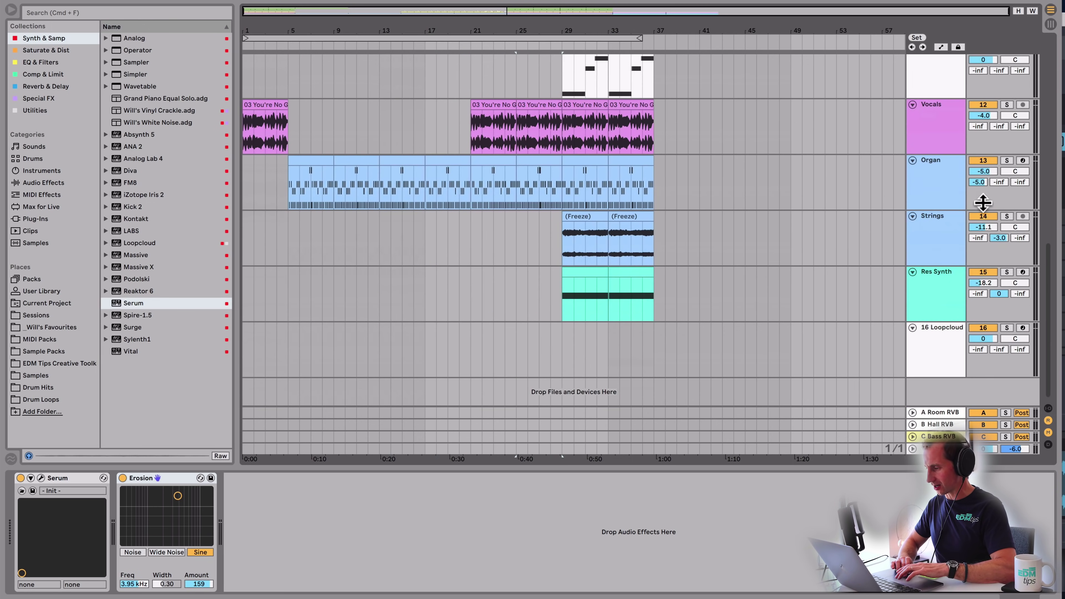
- Group all the green drum tracks, from Kicks down to the green Perc track
scroll(914, 151, "up", 10)
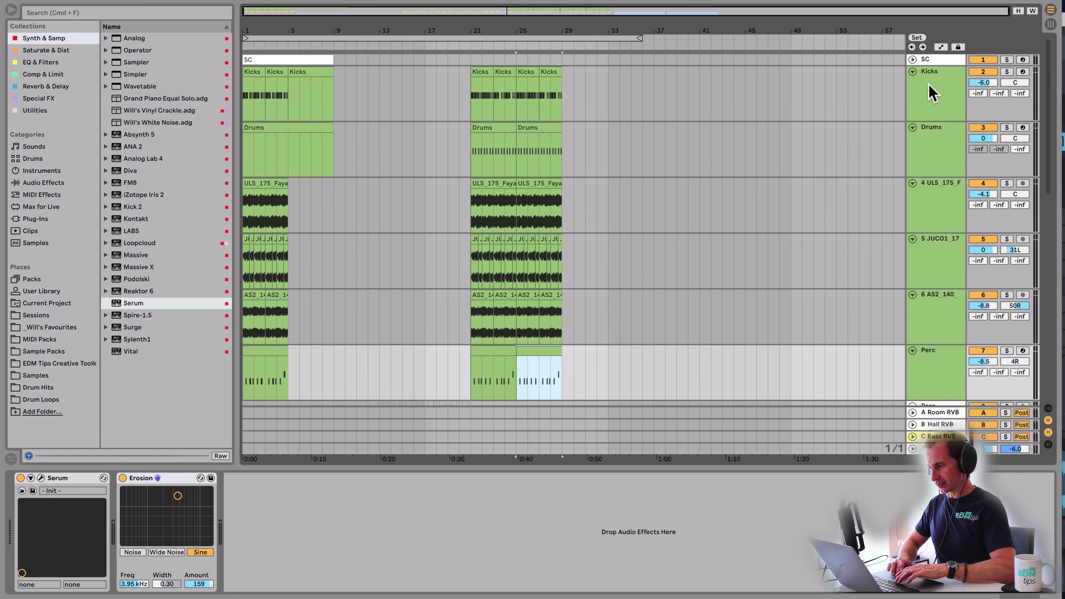
left_click(925, 95)
scroll(925, 99, "down", 4)
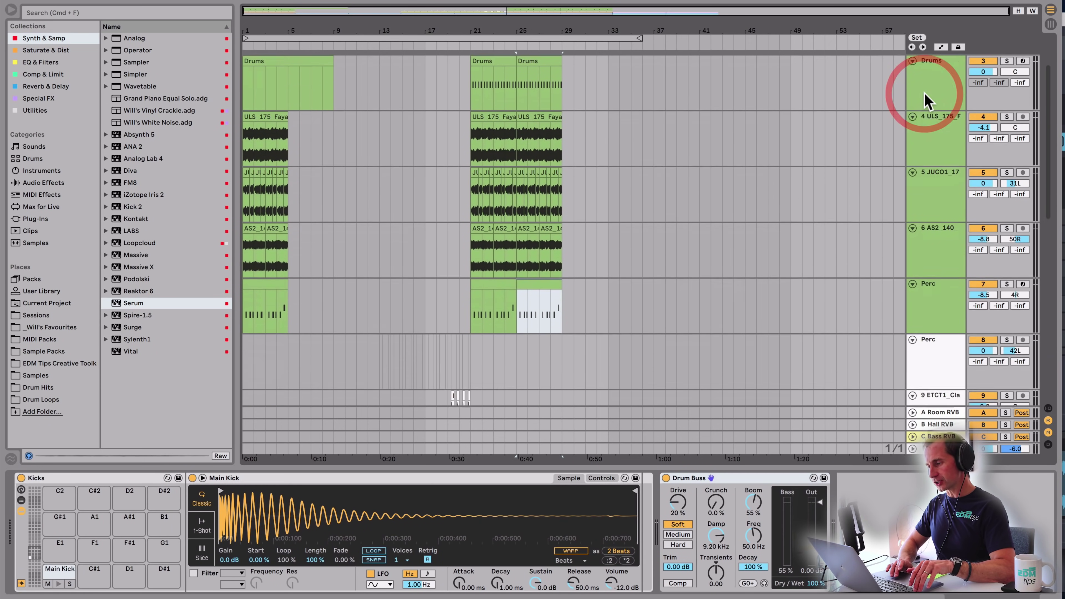
left_click(951, 275, "shift")
key("shift+super+h")
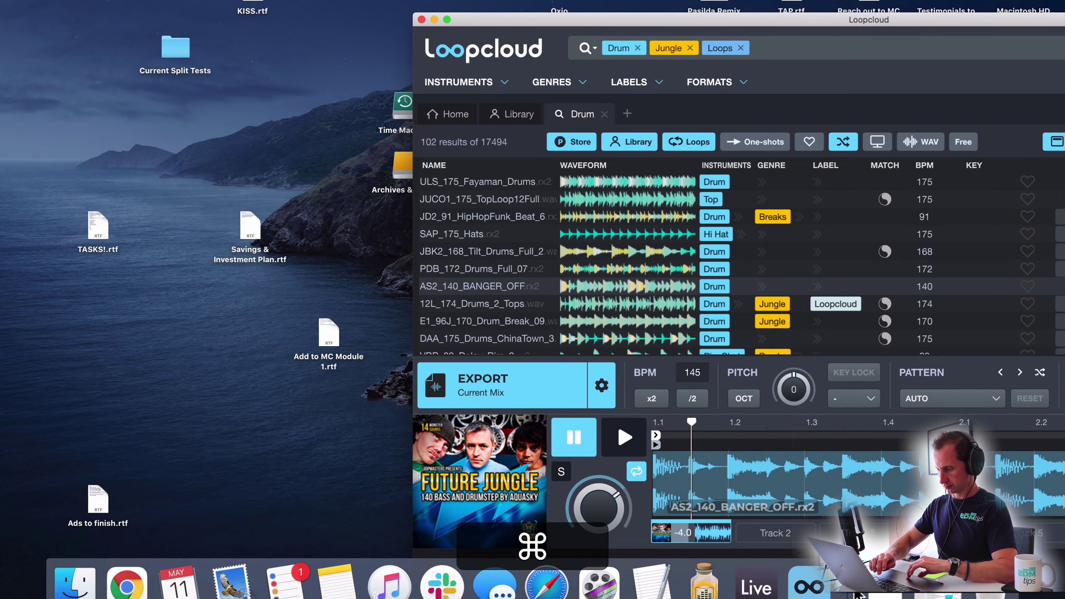
left_click(756, 583)
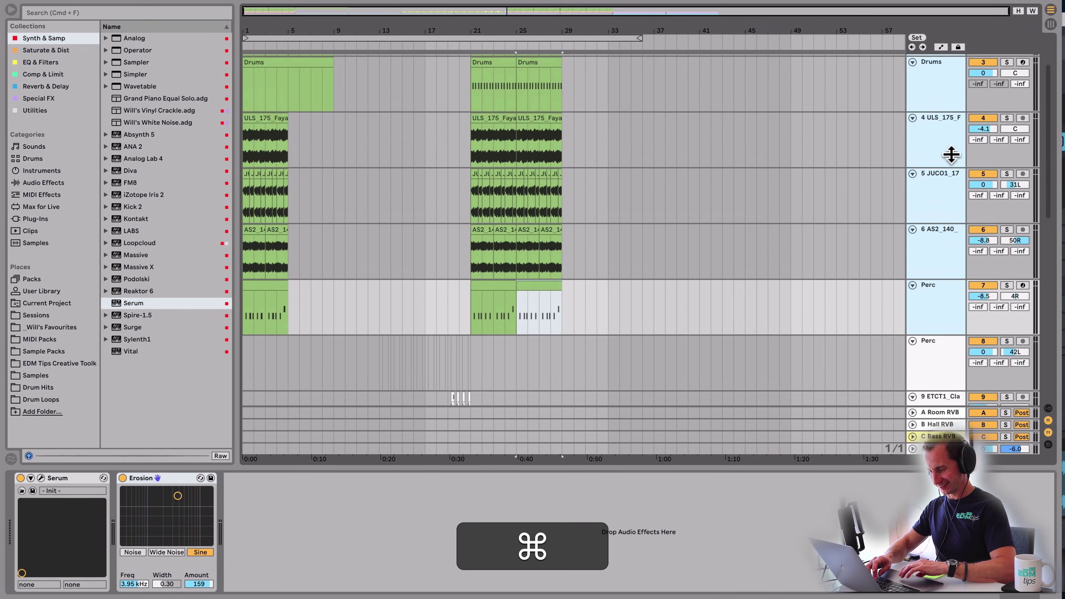
scroll(951, 158, "up", 3)
key("super+g")
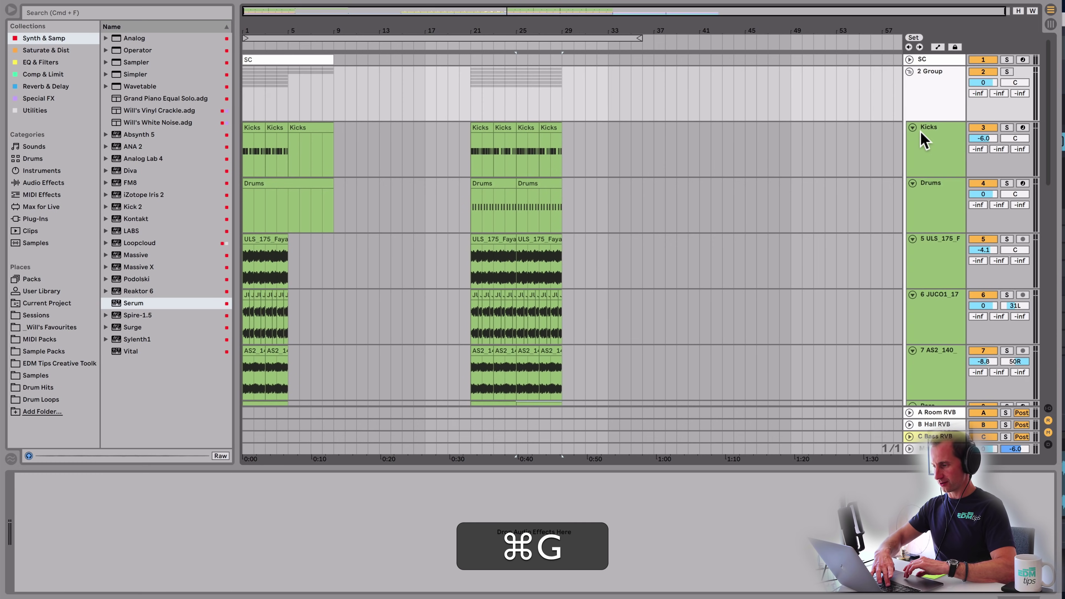
- Play the grouped drums briefly, stop, and set the loop to bars 21 to 25 using the Kicks clips
left_click(926, 113)
key("space")
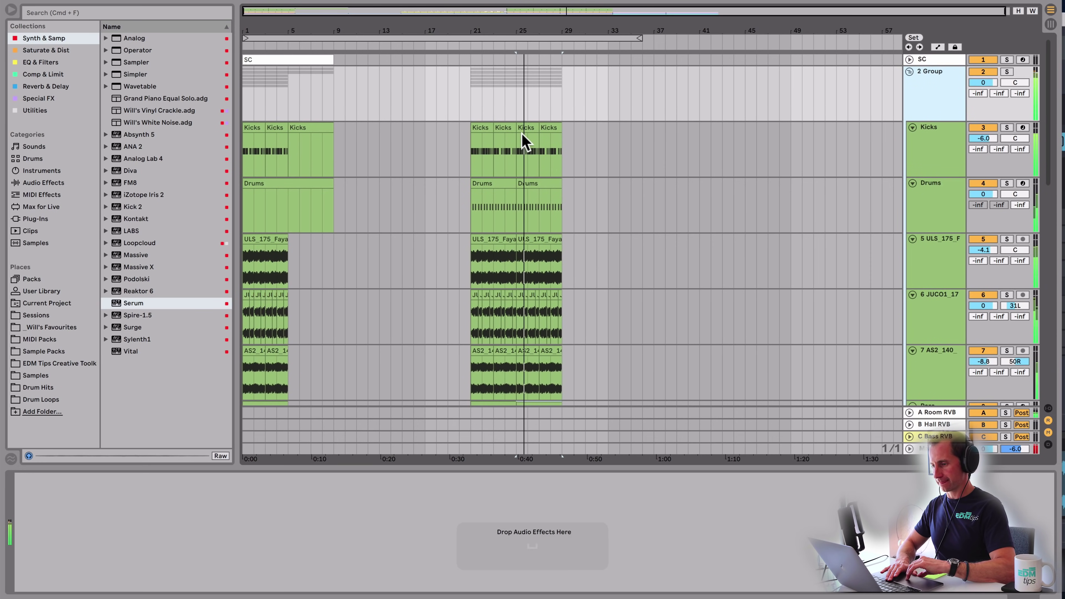
key("space")
left_click_drag(473, 154, 511, 155)
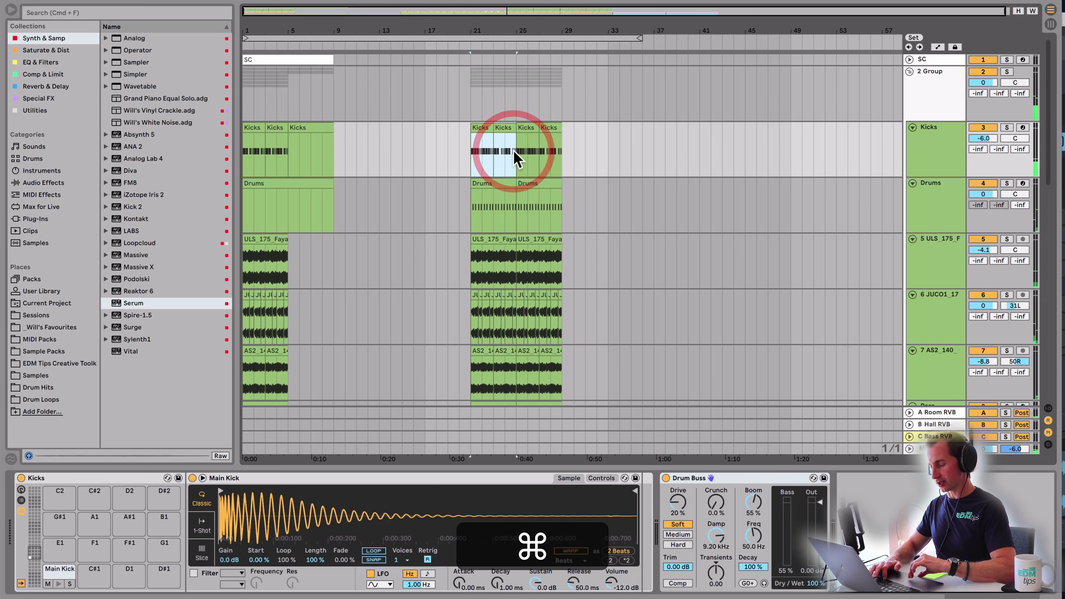
key("super+l")
- Add a Drum Buss from the saturation and distortion collection to the drum group and set its Dry/Wet to 0%
left_click(933, 98)
left_click(931, 139)
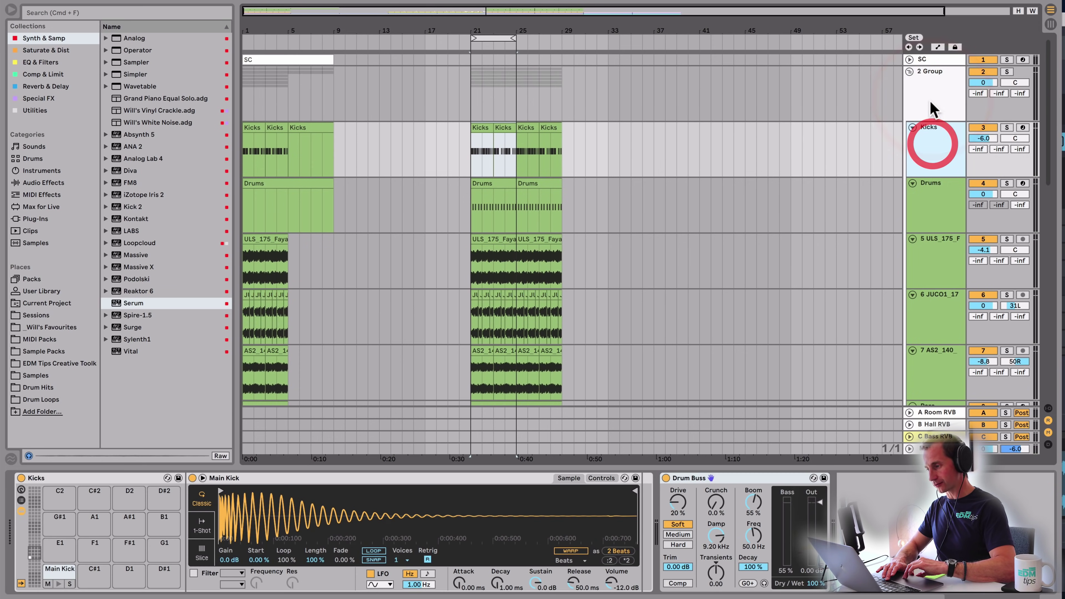
left_click(932, 98)
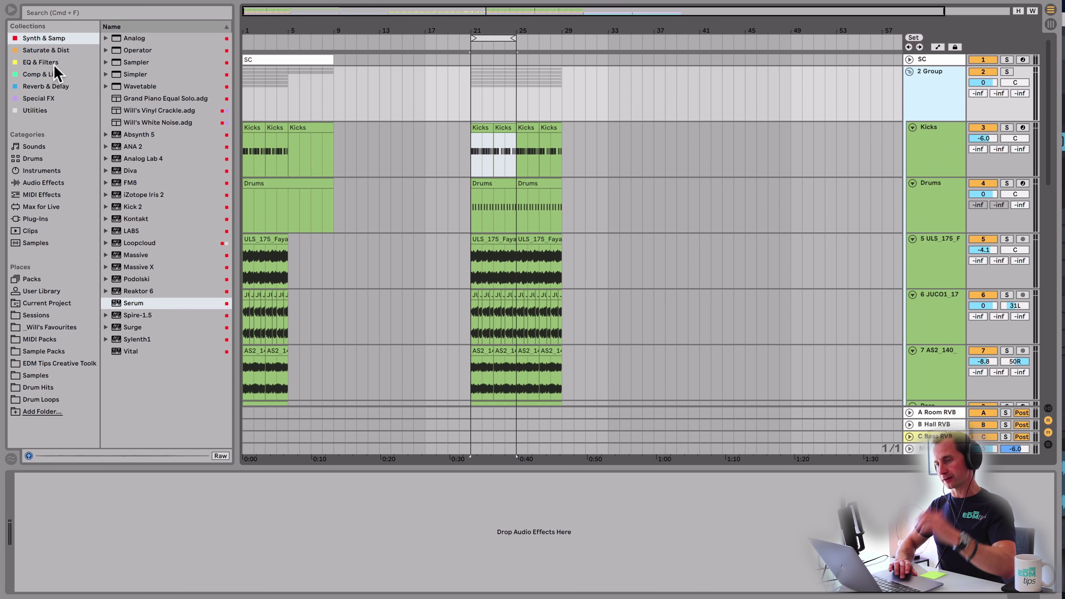
left_click(52, 49)
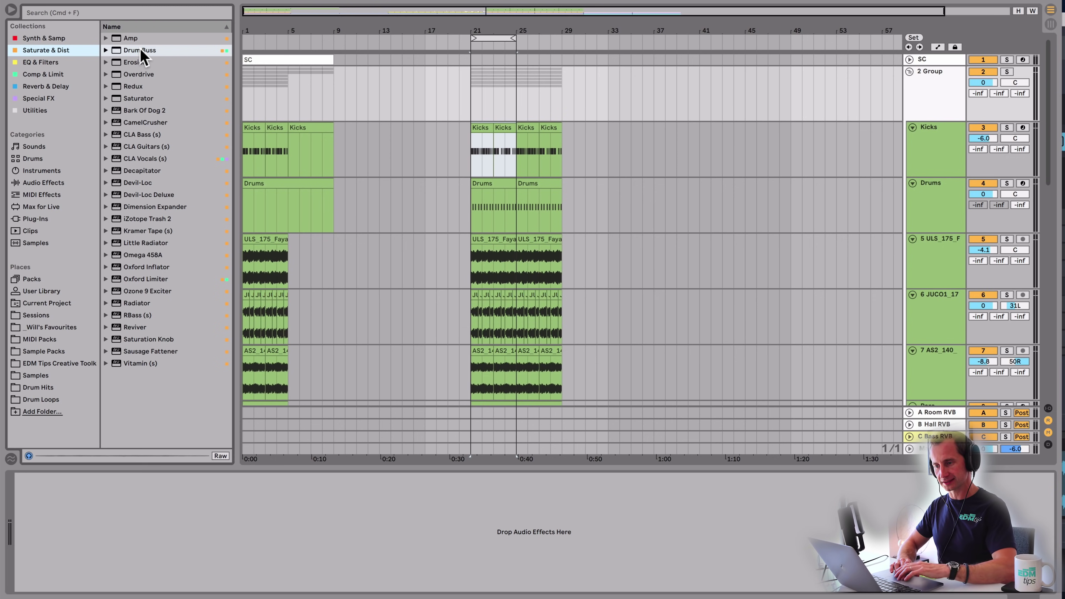
left_click_drag(214, 500, 216, 546)
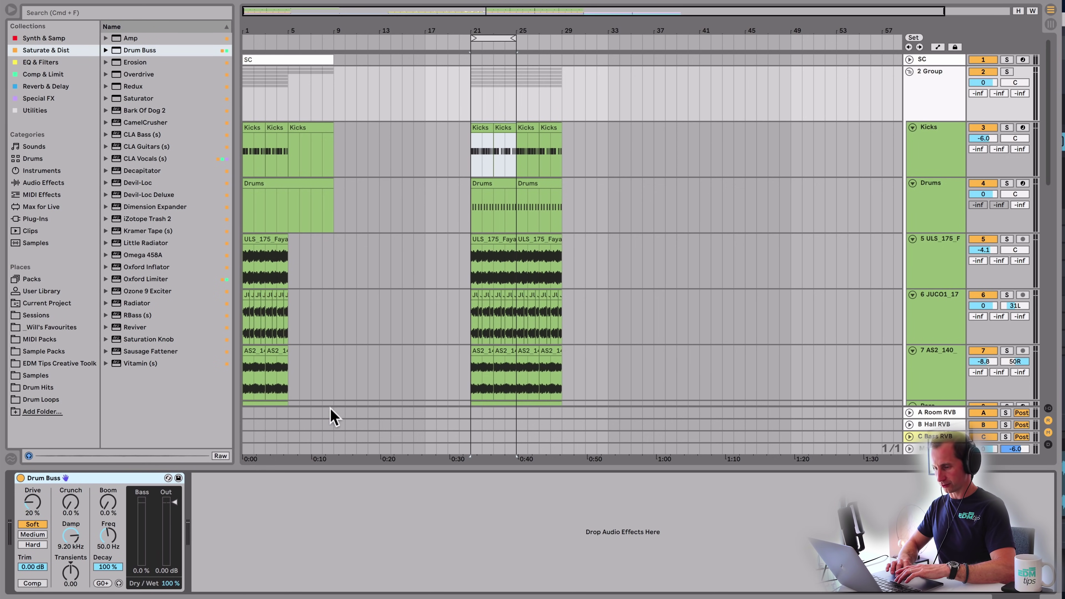
left_click_drag(166, 584, 167, 588)
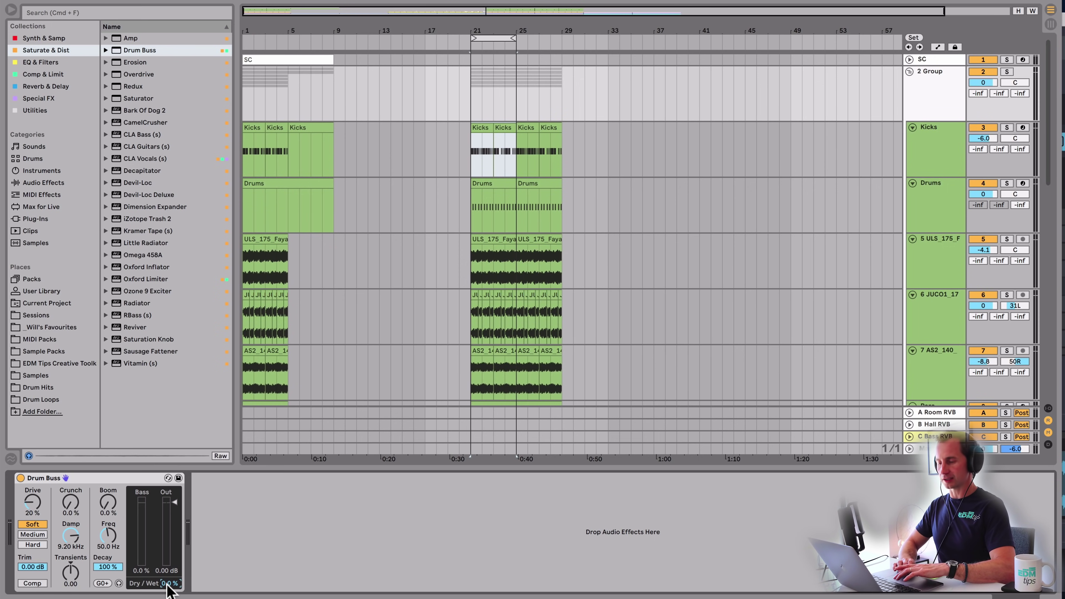
- While looping, set the group's Drum Buss to 77% Dry/Wet, -0.70 dB output and 20% Crunch, comparing it with the effect bypassed
key("space")
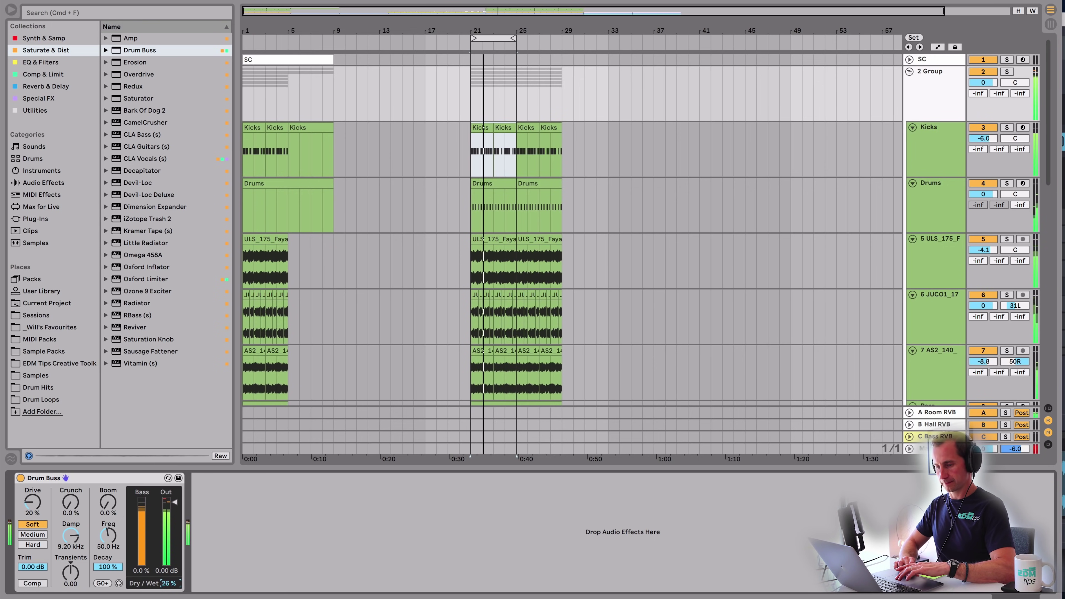
left_click_drag(170, 584, 169, 561)
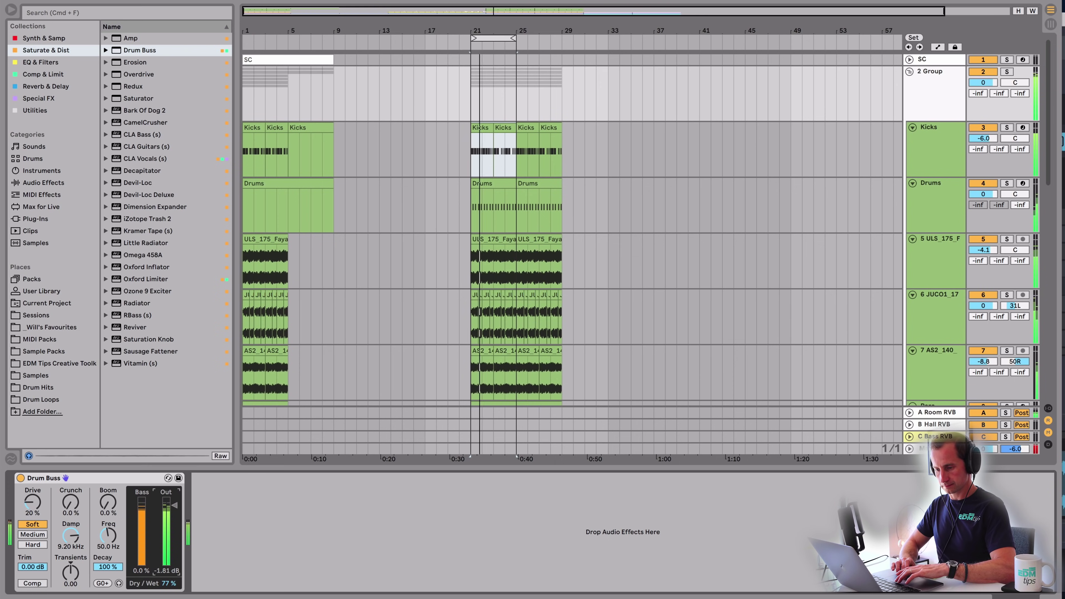
left_click(19, 478)
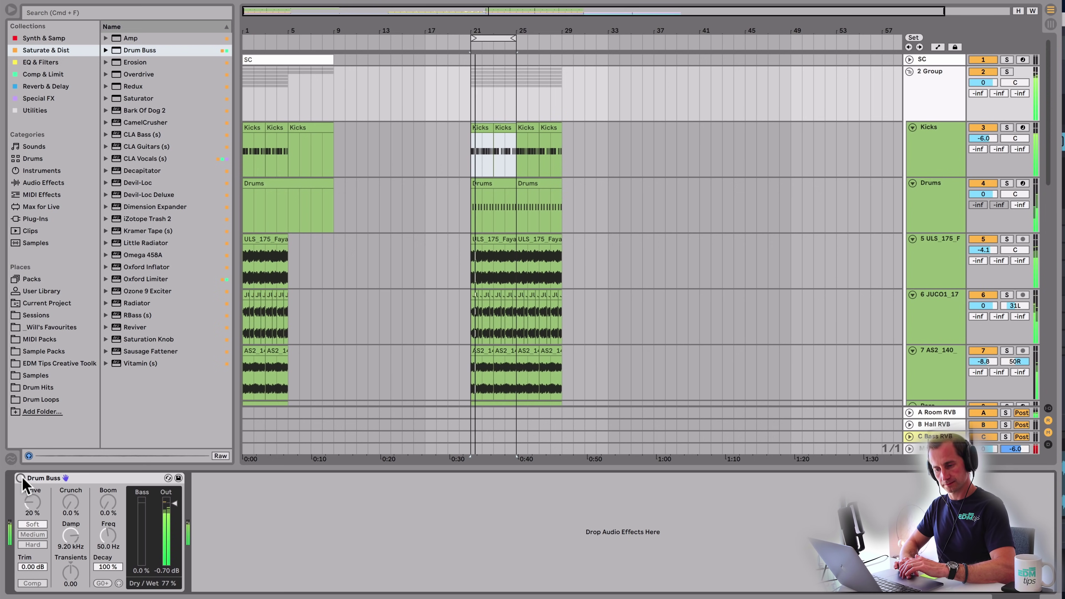
left_click(20, 478)
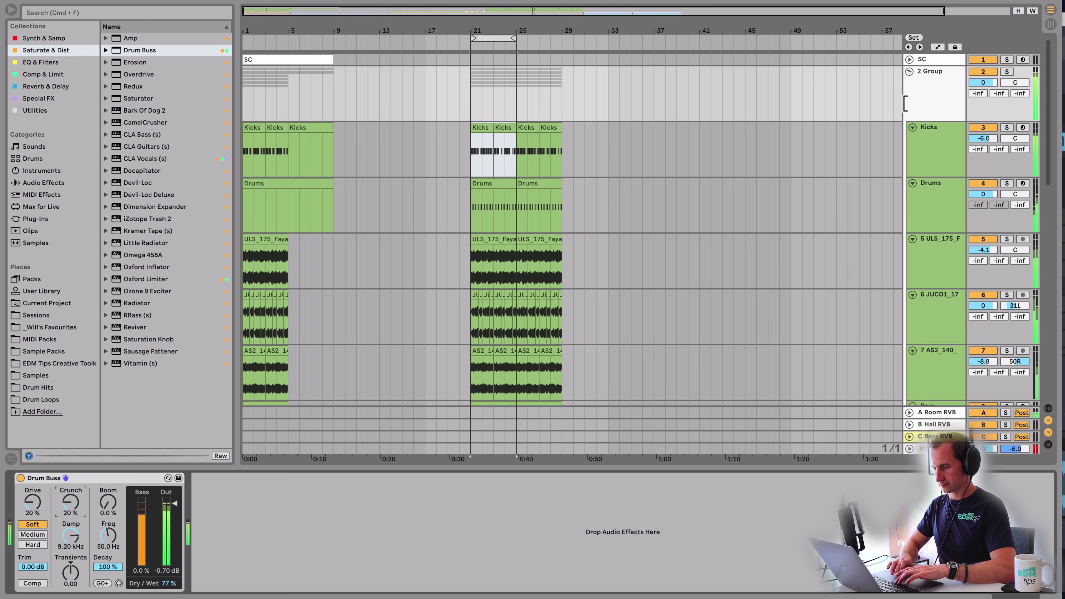
- Set the green Perc track's volume to -14.2 dB and pan to 17R, raise its Room RVB send, and stop playback
scroll(935, 126, "down", 10)
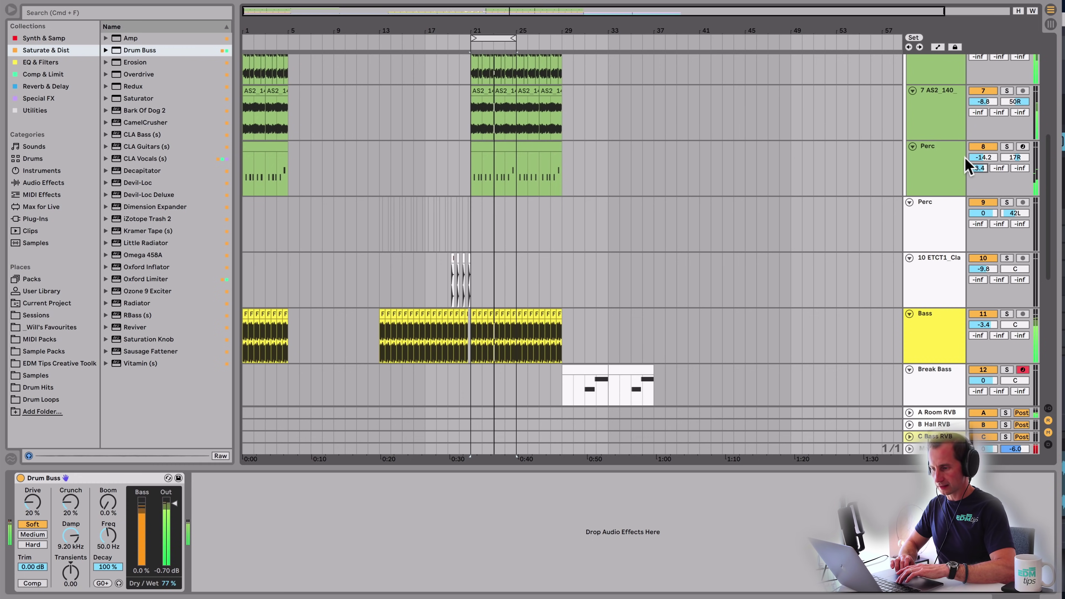
key("space")
left_click(946, 164)
- Set the drum group's volume to 0.1 dB while auditioning the loop, and stop playback
scroll(960, 159, "up", 6)
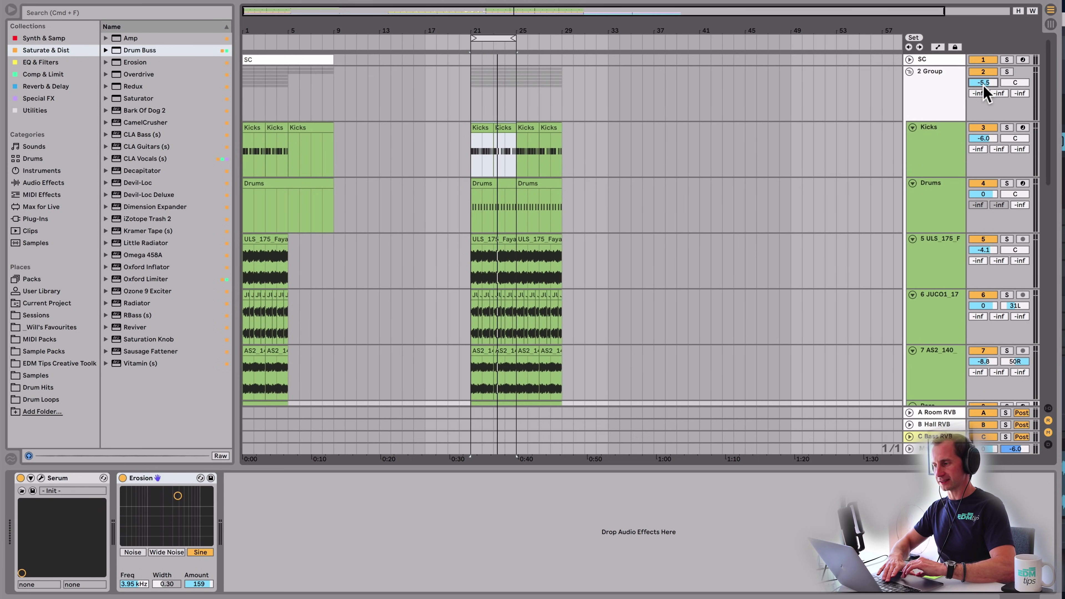
key("space")
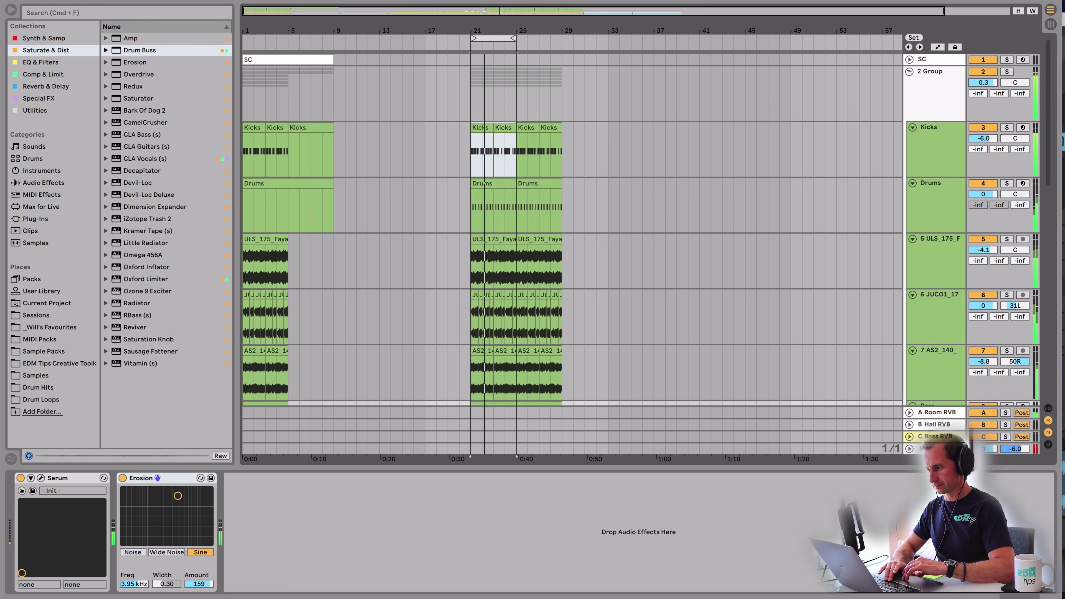
scroll(918, 168, "down", 10)
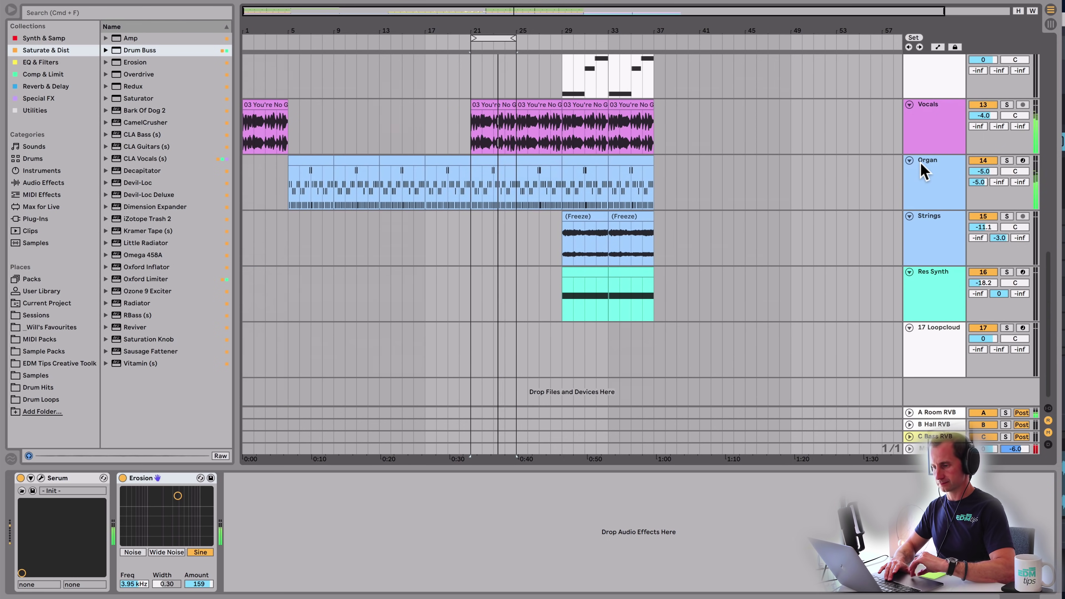
key("space")
- Copy the drum group's Drum Buss onto the Vocals track while playing from bar 21
scroll(761, 281, "up", 7)
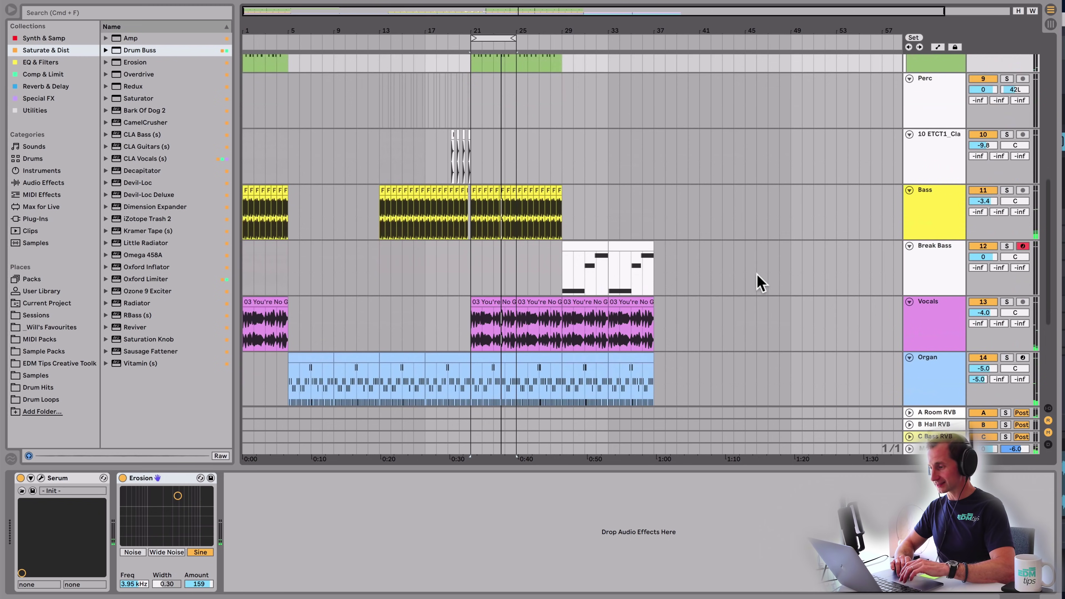
scroll(940, 97, "up", 6)
left_click(939, 84)
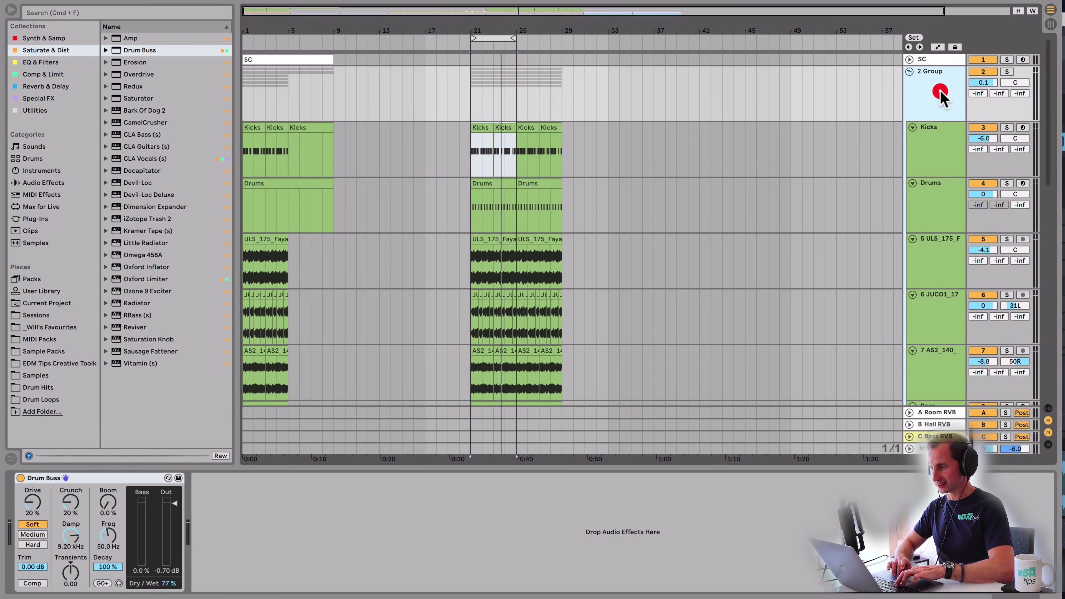
left_click(118, 479)
key("super+c")
scroll(960, 207, "down", 8)
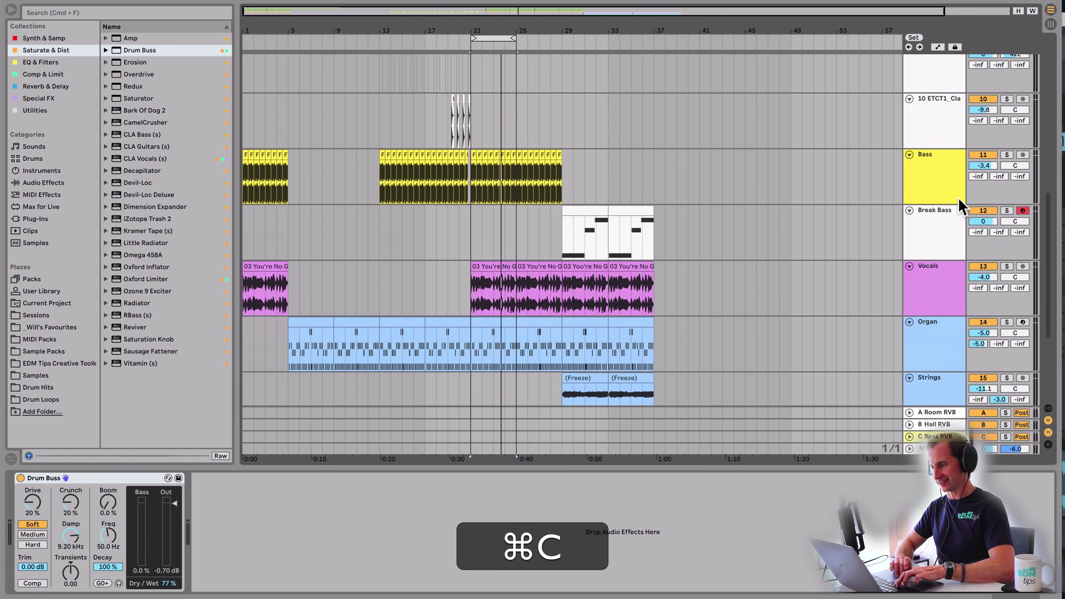
left_click(942, 270)
left_click(470, 283)
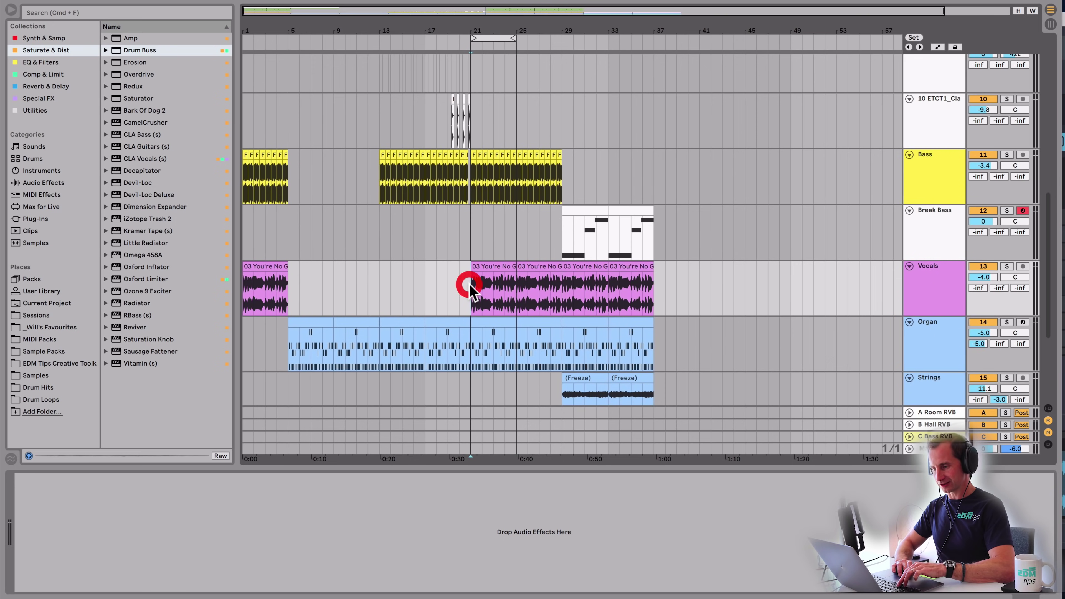
key("space")
left_click(404, 525)
key("super+v")
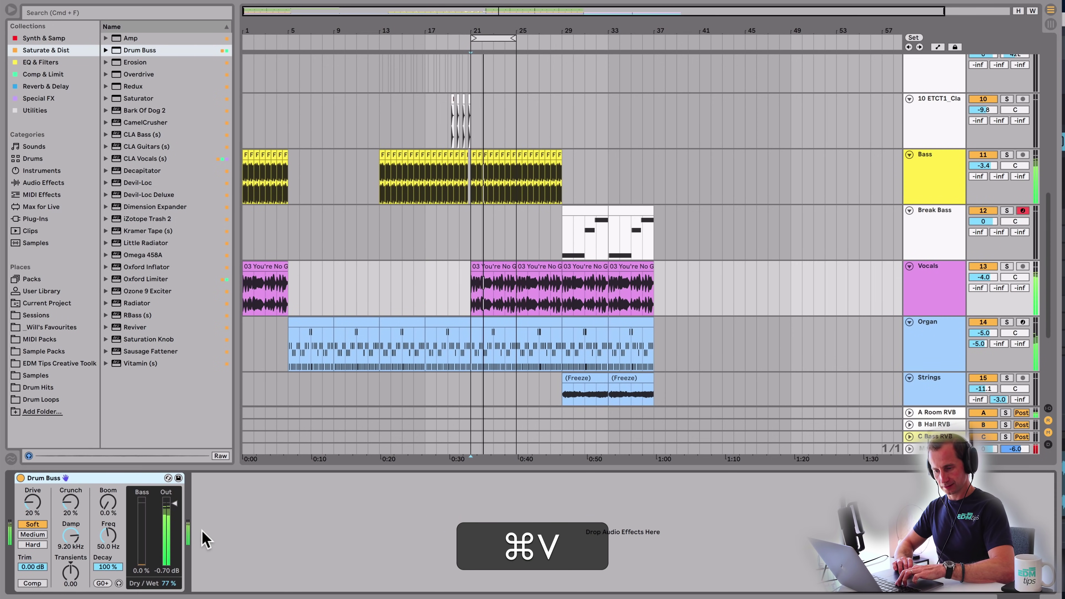
- Set the output of the Vocals track's Drum Buss to -2.92 dB and copy the device
left_click_drag(175, 503, 175, 508)
left_click(140, 478)
left_click(139, 481)
key("super+c")
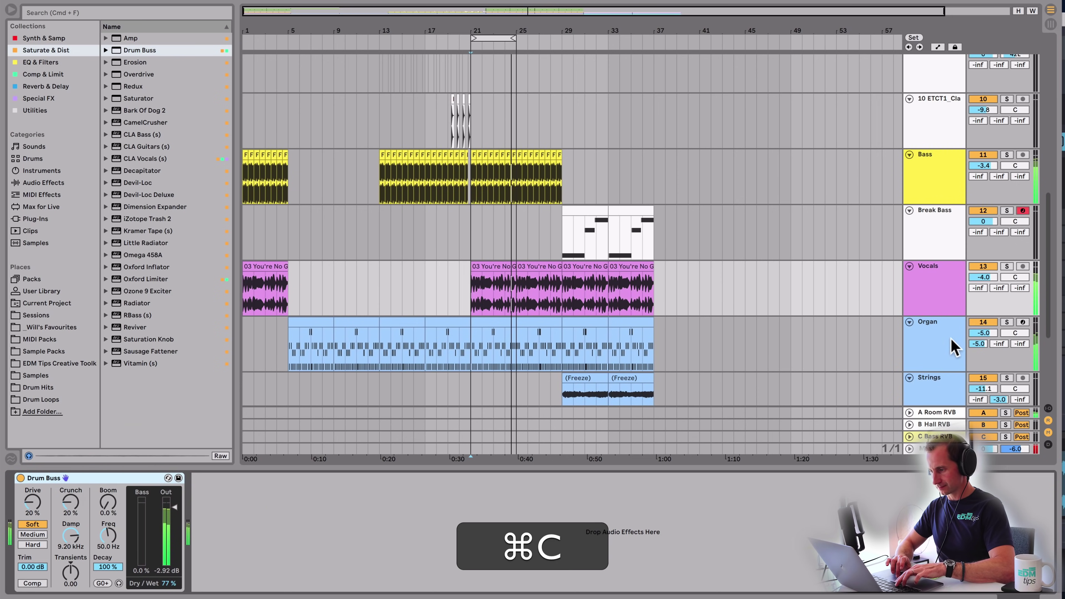
- Solo the Organ track, audition it, and open its Sylenth1 window briefly before closing it
left_click(1008, 322)
key("space")
left_click(944, 347)
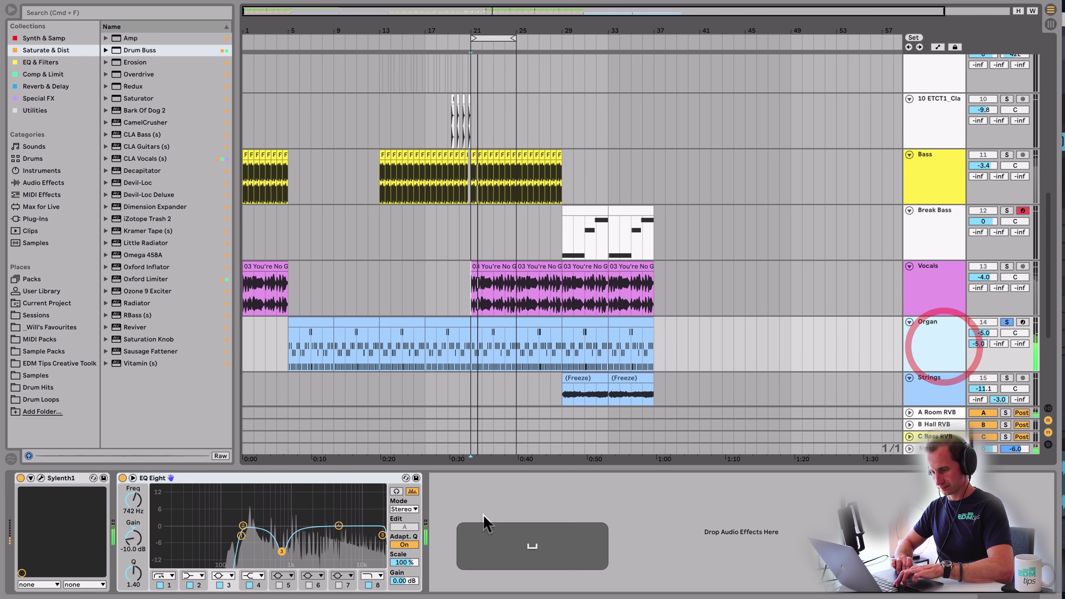
key("space")
left_click(41, 478)
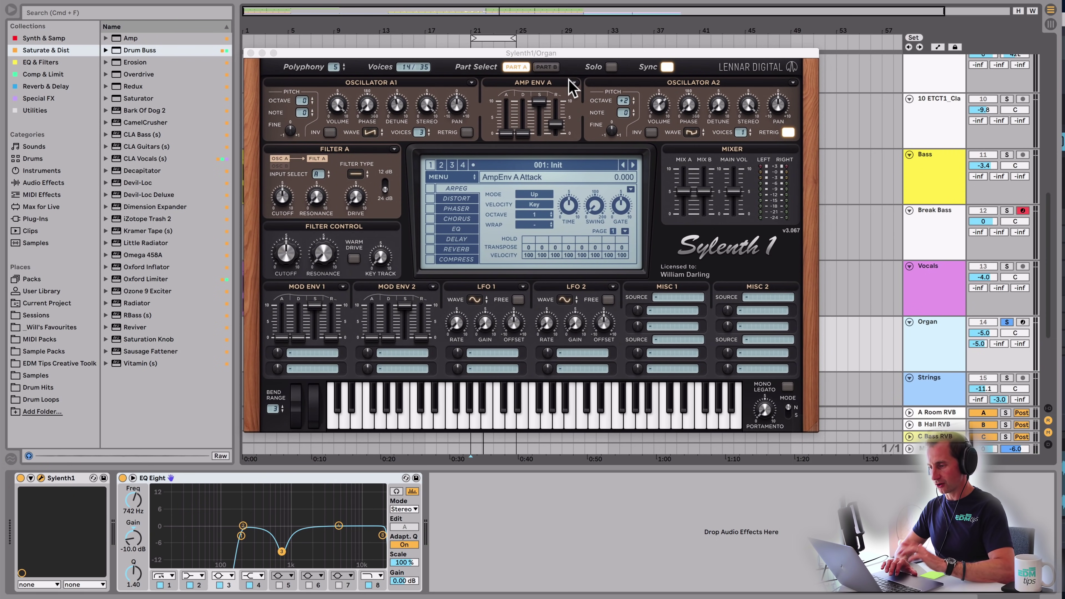
left_click(251, 53)
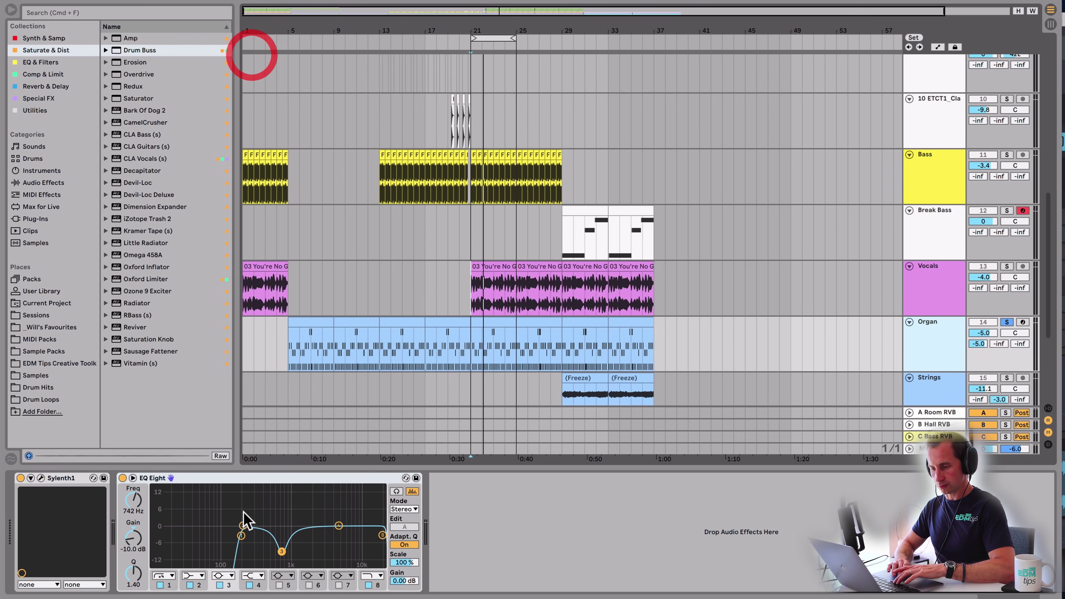
- Fold the Organ track's EQ Eight and insert a Drum Buss between Sylenth1 and the EQ
double_click(237, 478)
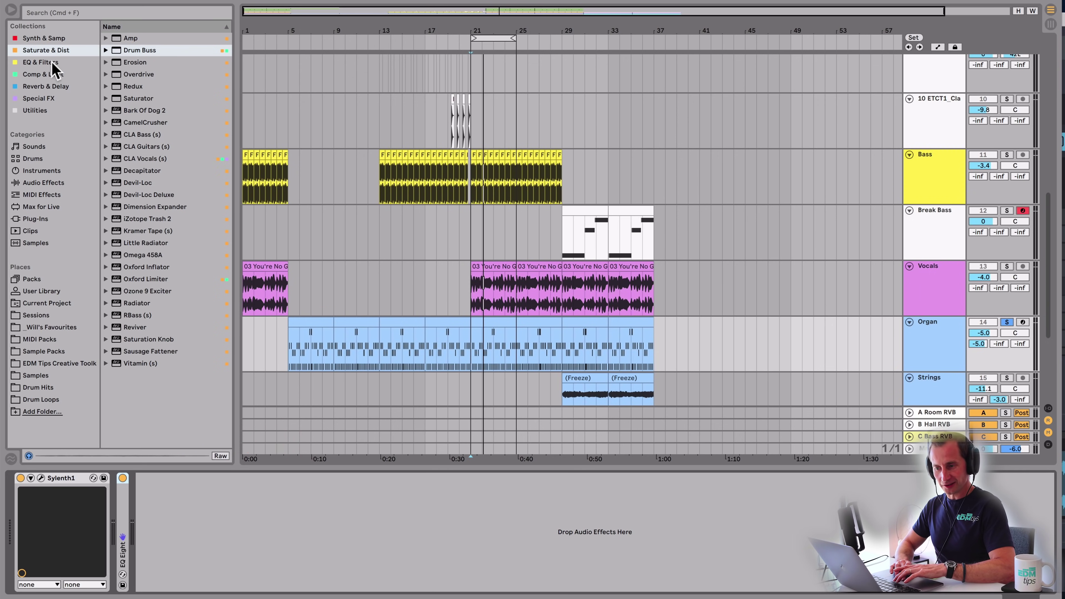
left_click(47, 86)
left_click(42, 98)
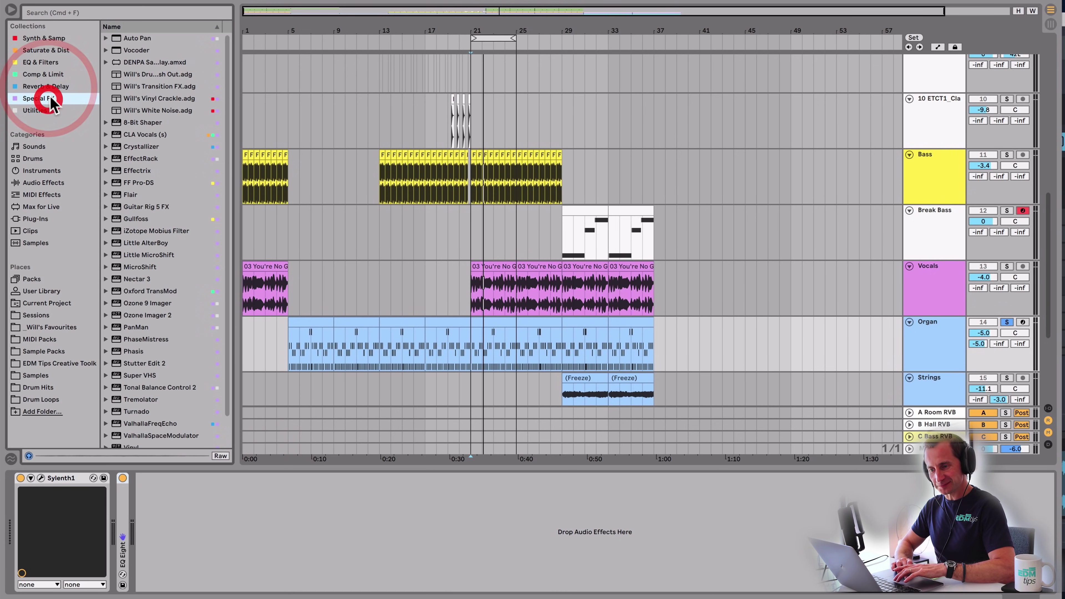
left_click(58, 50)
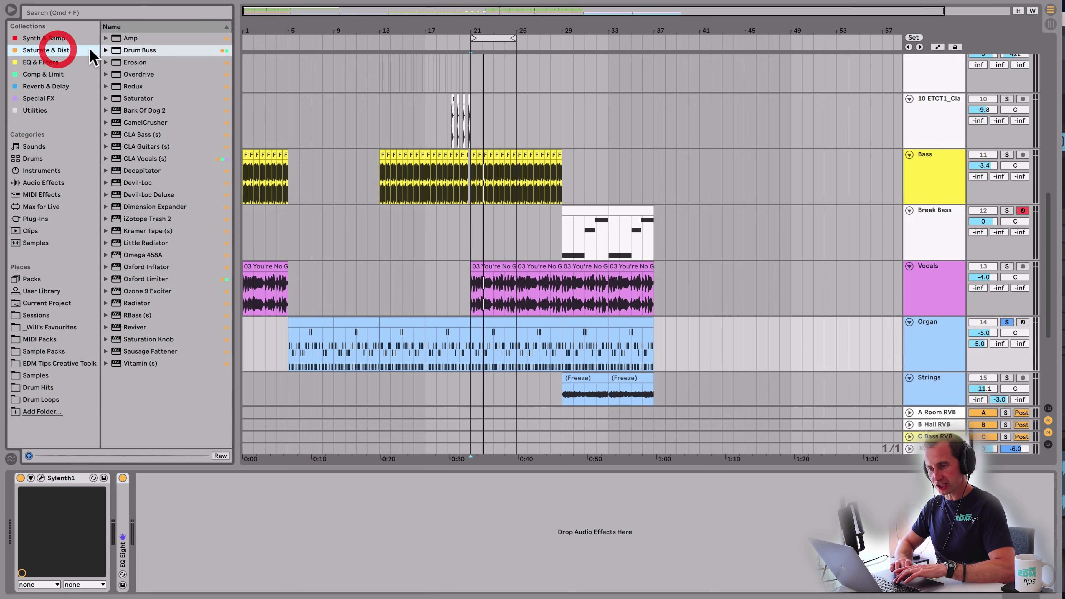
left_click_drag(125, 464, 172, 498)
- Play the soloed Organ, compare it with the Drum Buss bypassed and active, and unfold the EQ Eight
key("space")
left_click(123, 479)
left_click(123, 479)
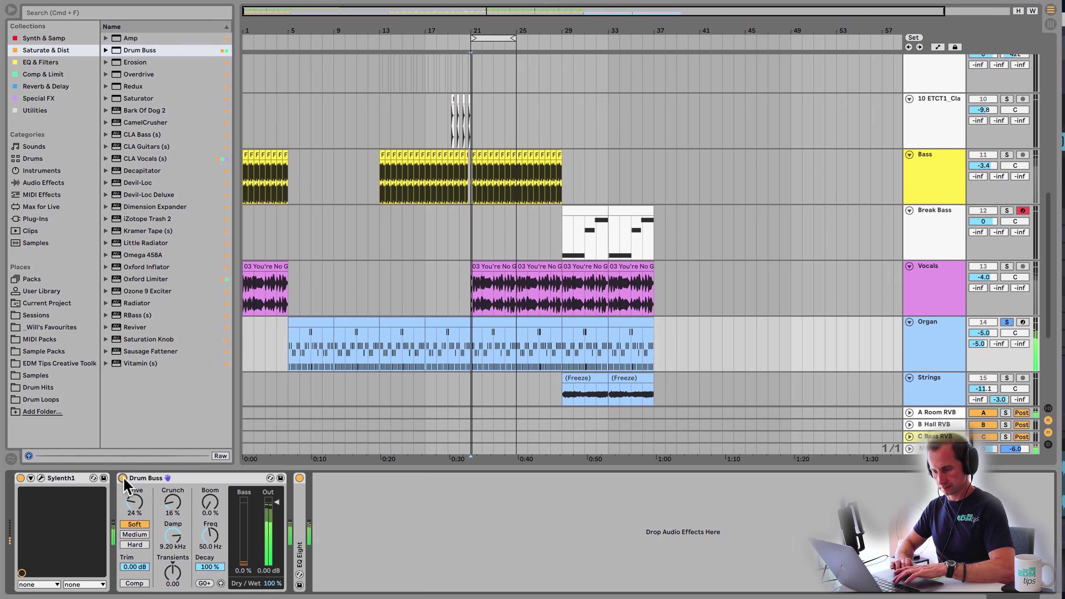
left_click(204, 481)
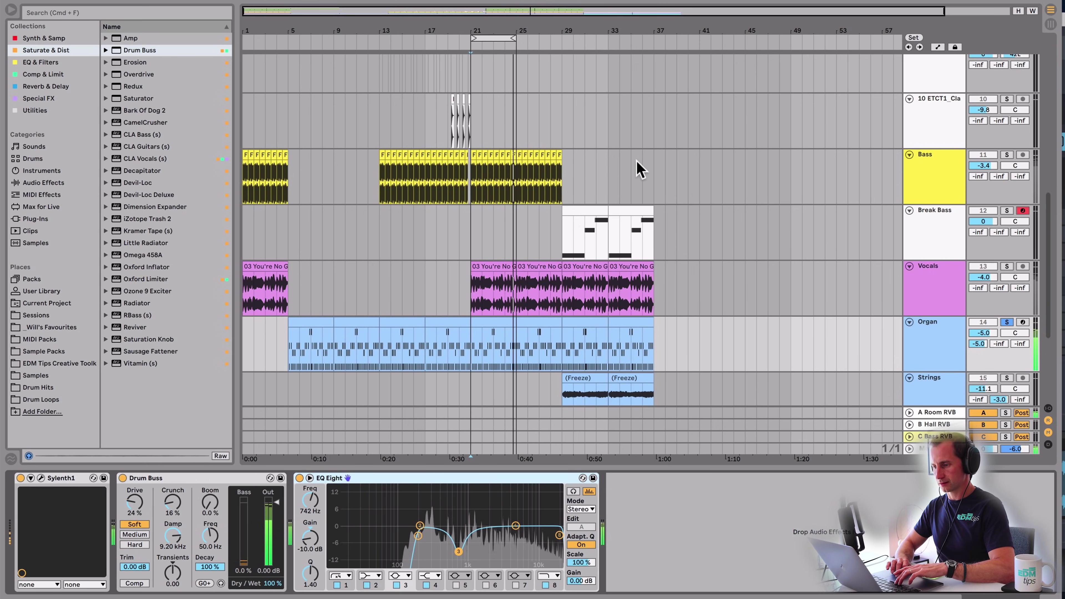
- Play from bar 29 with the Break Bass track soloed alongside the Organ, and stop playback
key("space")
left_click(562, 239)
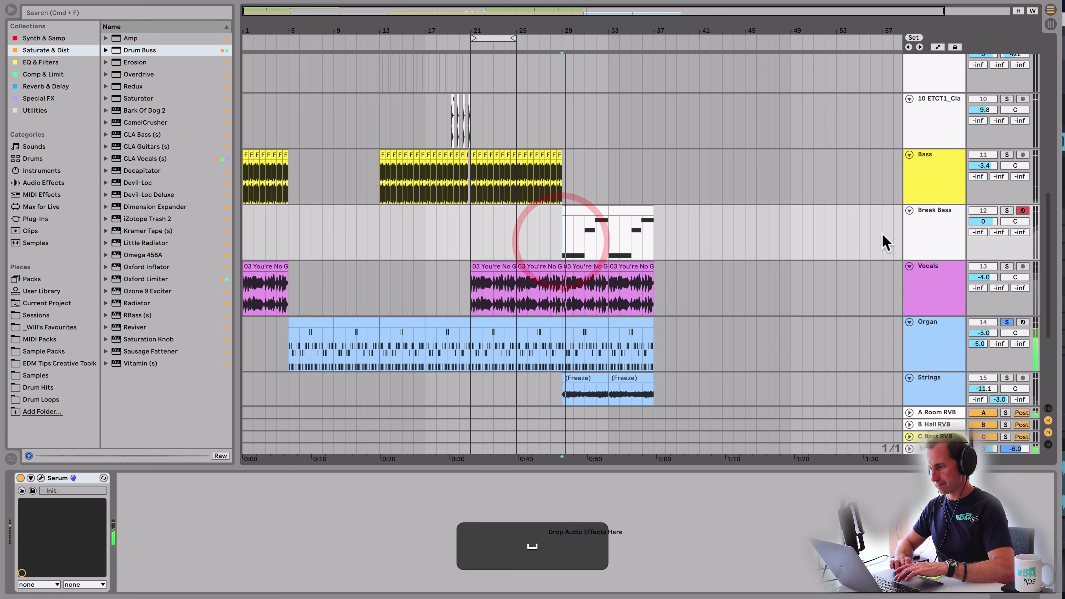
left_click(1006, 210)
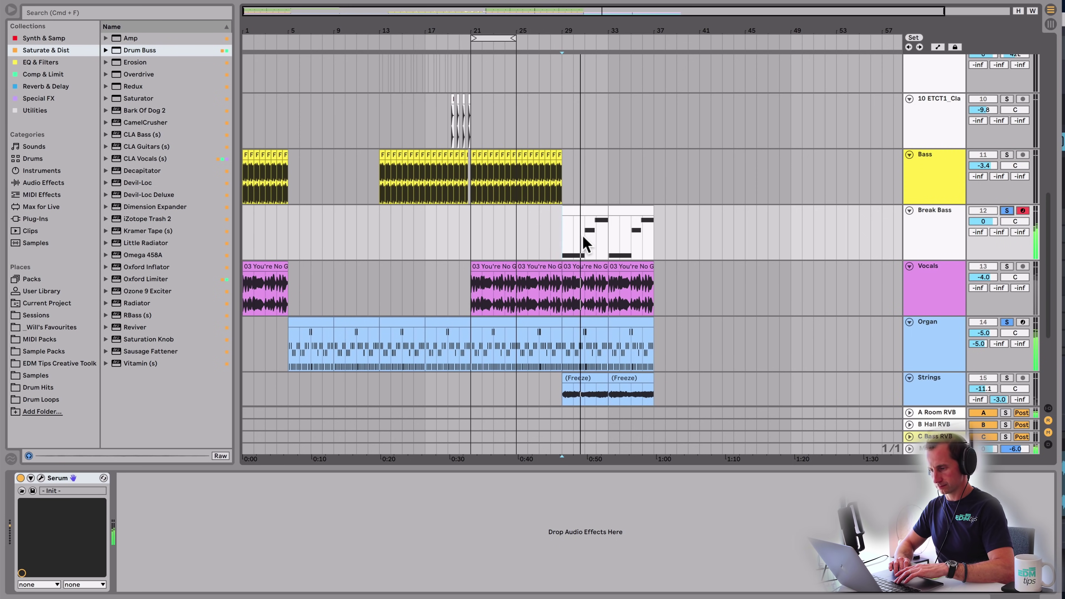
key("space")
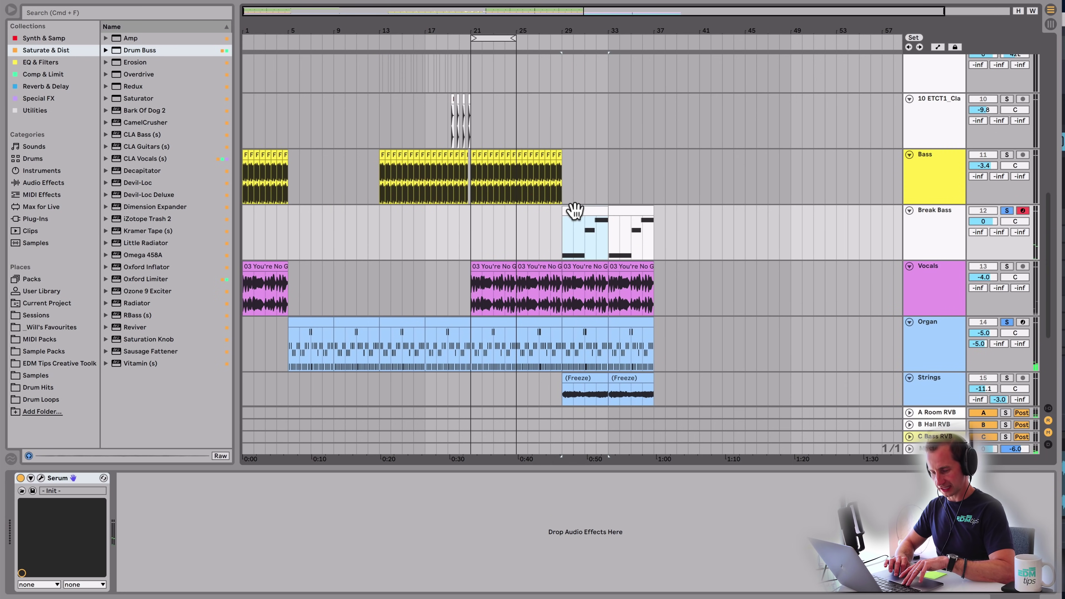
- Copy the Break Bass clip from bar 29 to bar 9 and reduce it to one C2 note held for the whole clip
left_click_drag(576, 212, 345, 226)
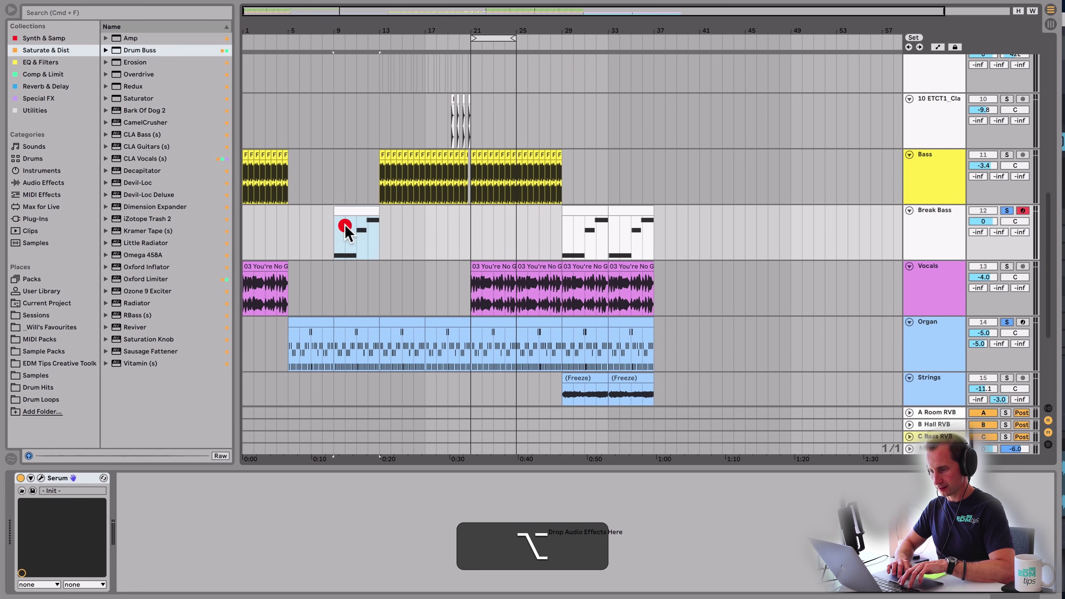
double_click(358, 208)
left_click_drag(722, 243, 839, 341)
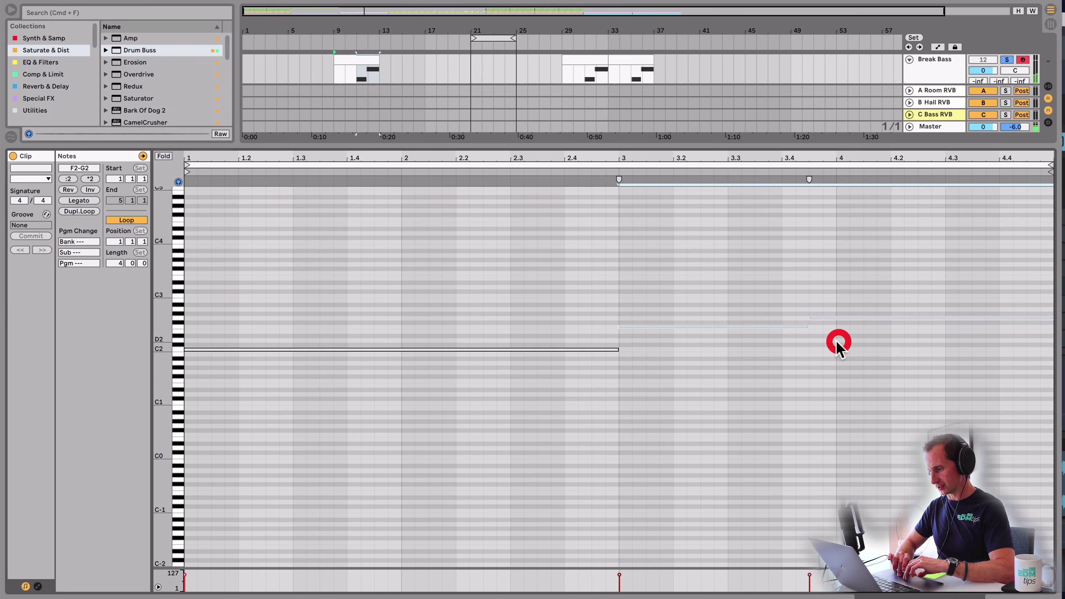
key("BackSpace")
left_click_drag(617, 351, 1001, 340)
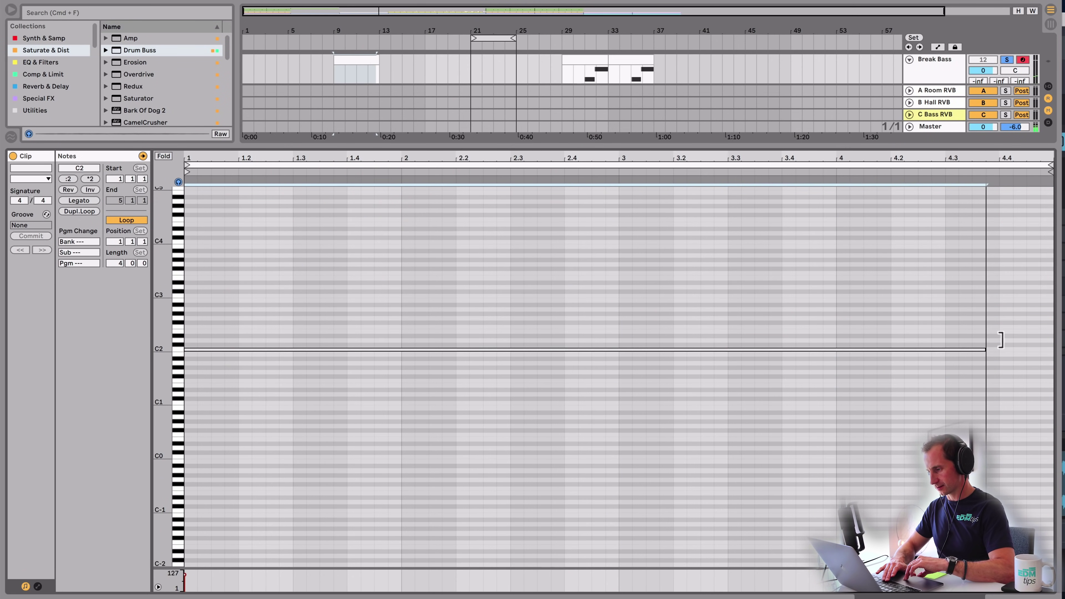
key("shift+Tab")
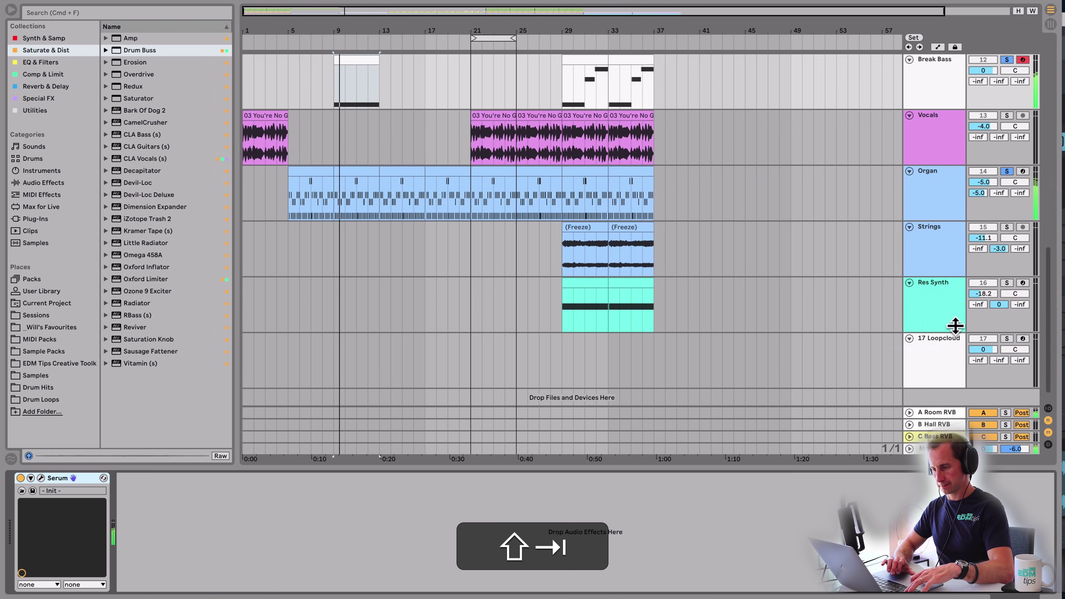
- Clear the Break Bass and Organ solos, play the arrangement, and set the green Perc track's volume to -12.9 dB
scroll(336, 197, "up", 3)
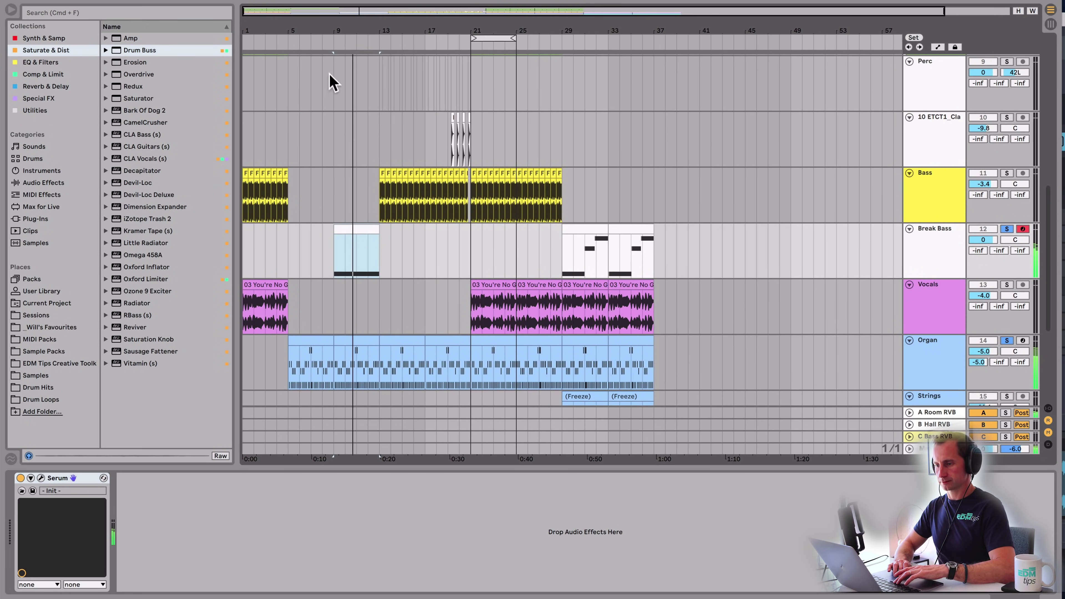
left_click(1006, 229)
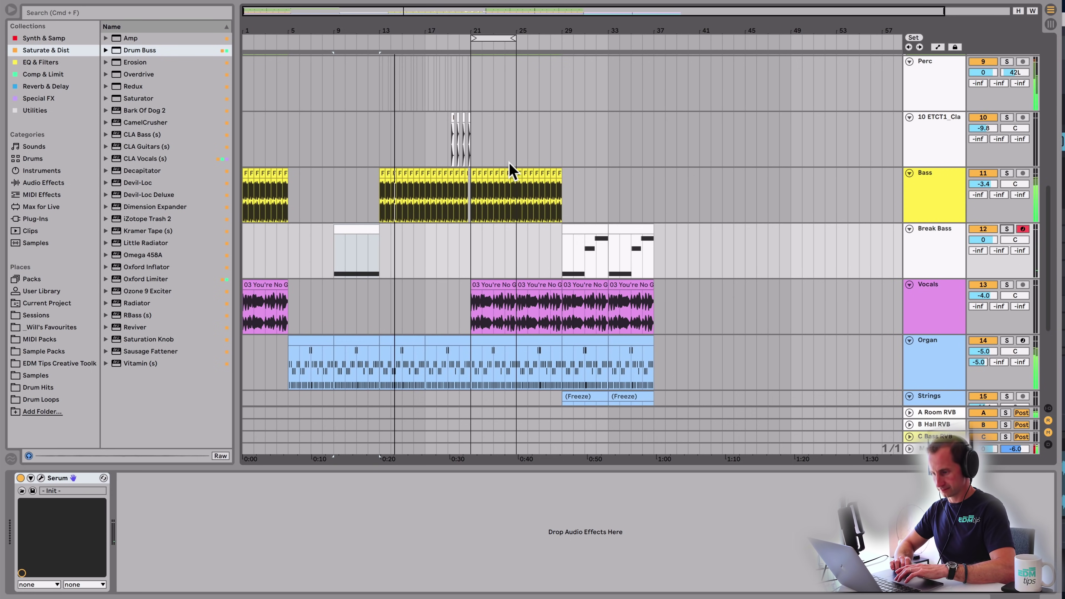
scroll(551, 220, "up", 10)
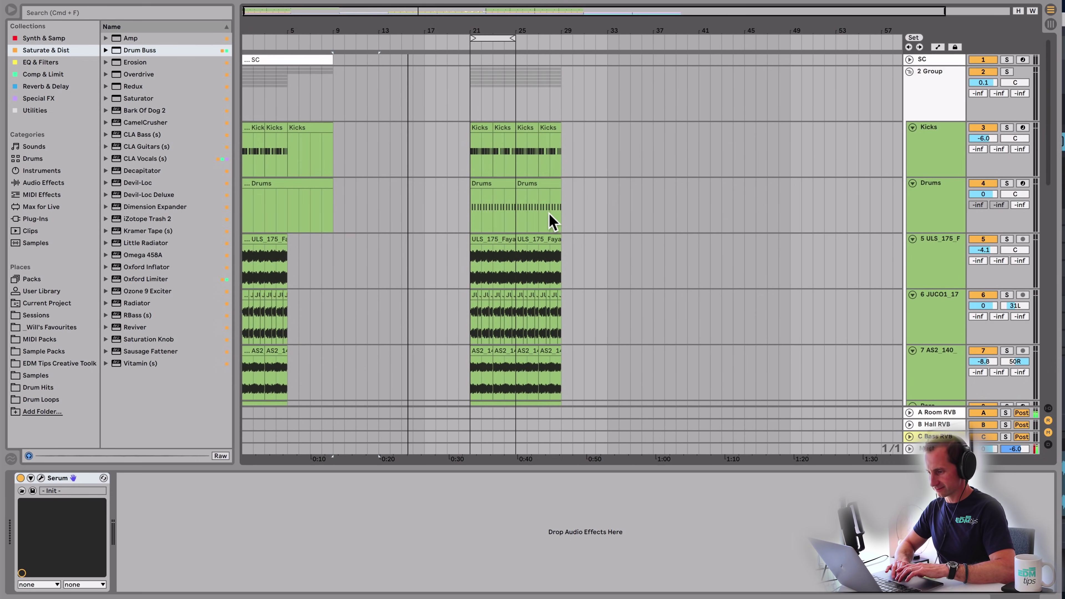
scroll(482, 119, "down", 5)
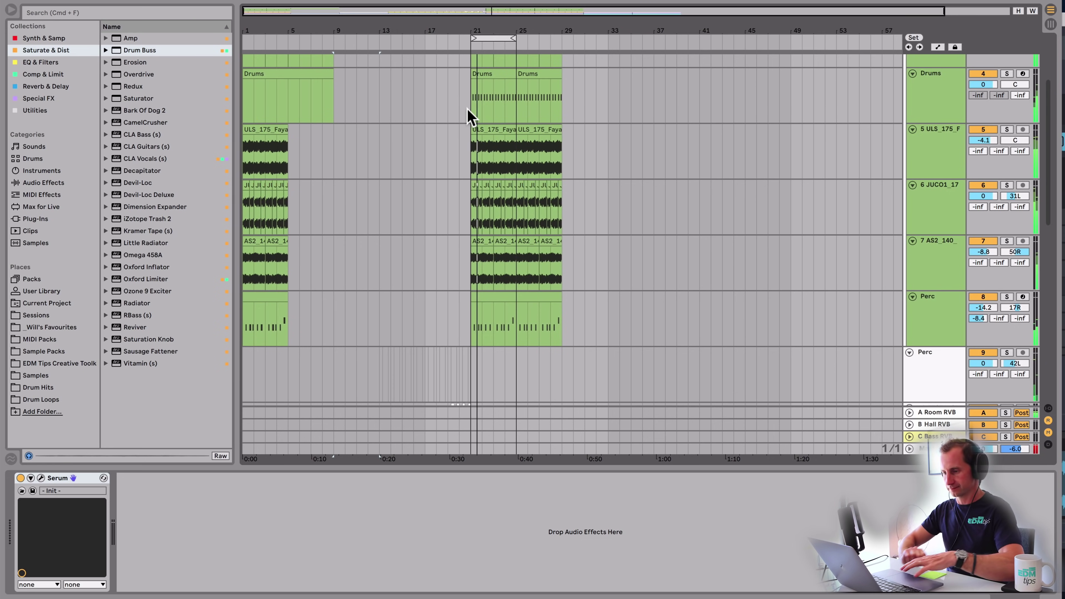
scroll(532, 197, "down", 3)
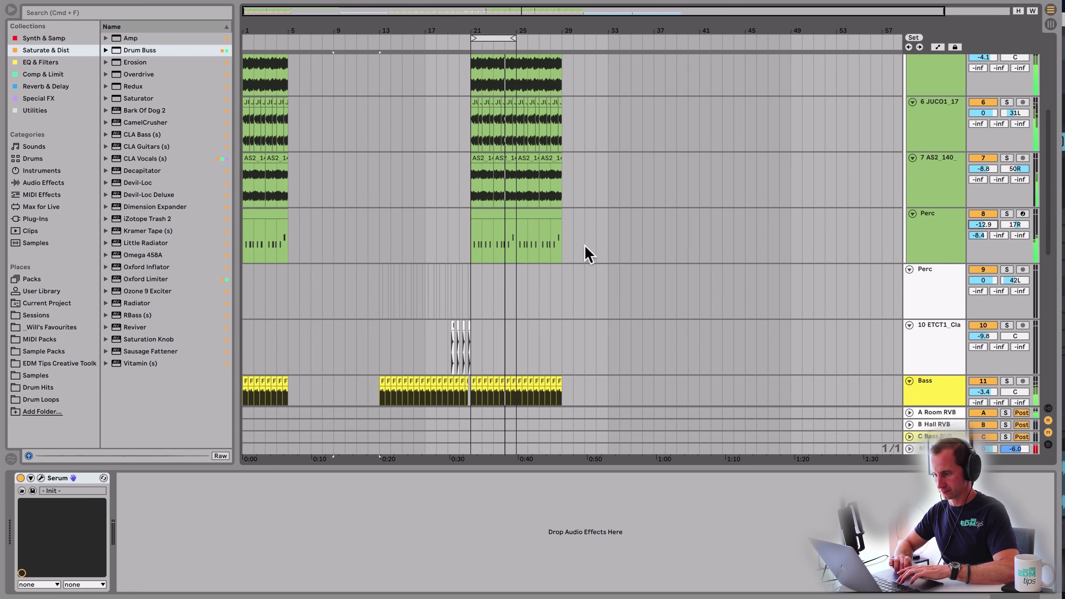
- Extend the loop region so that it ends at bar 29
left_click_drag(513, 37, 562, 37)
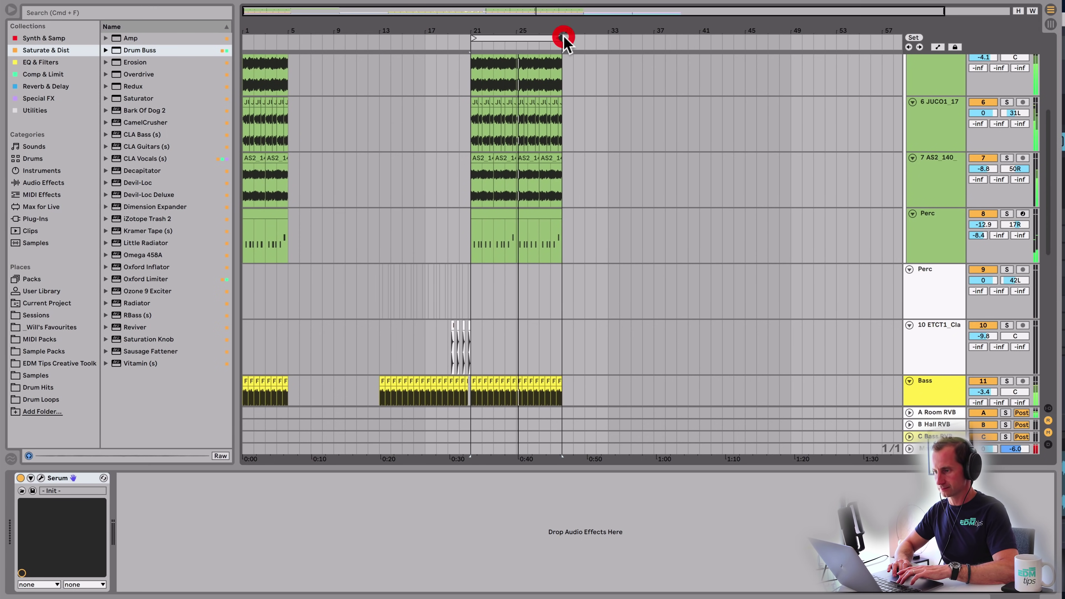
scroll(552, 177, "down", 7)
scroll(552, 177, "up", 10)
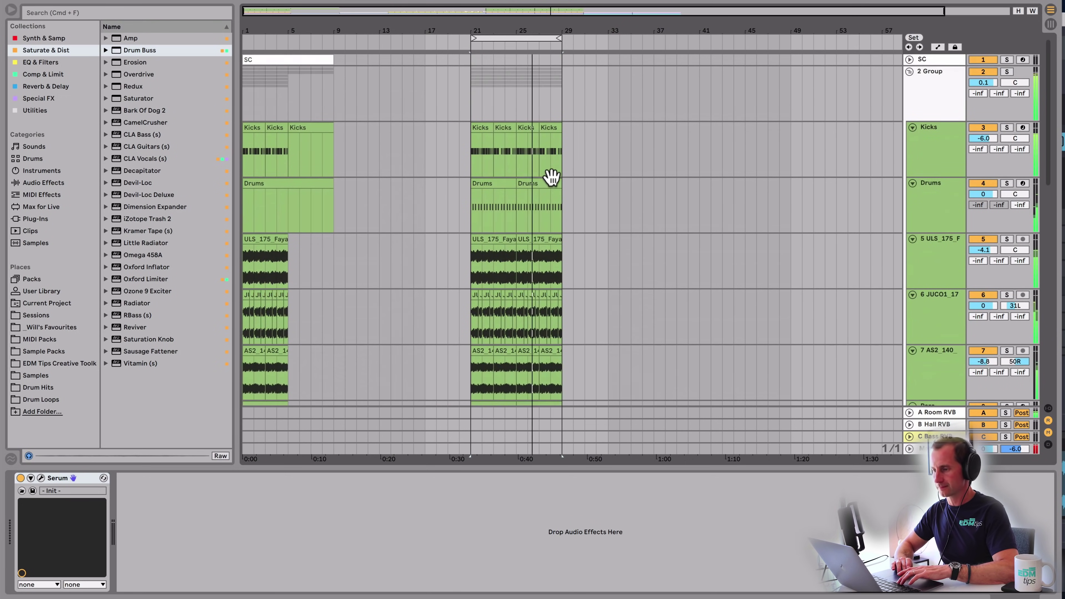
- Stop playback and insert a new audio track below Kicks in the drum group
key("space")
left_click(921, 148)
key("super+t")
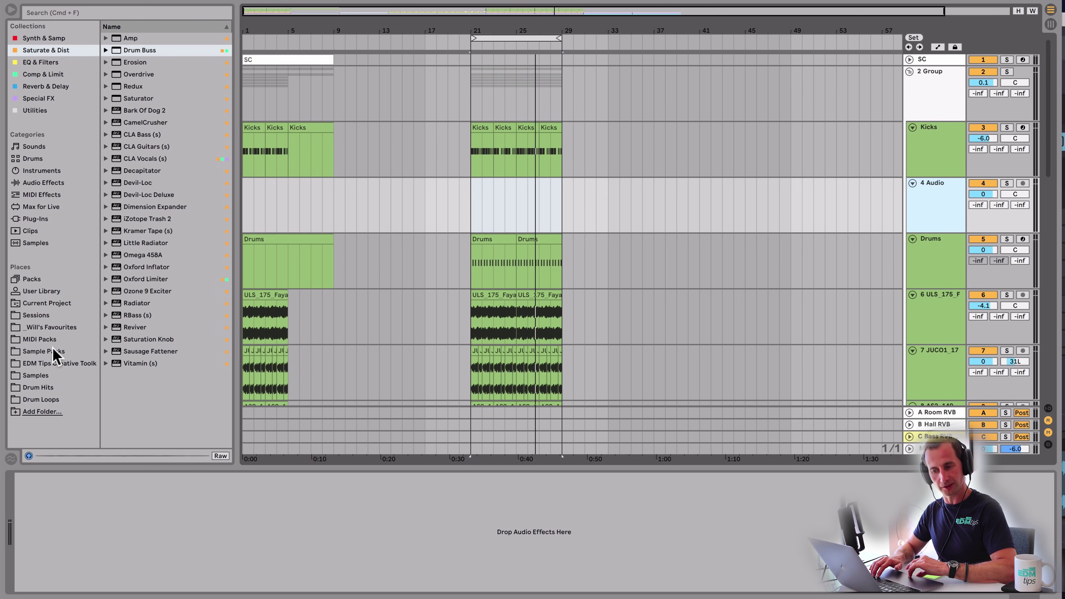
- Browse the Samples folder for a cymbal sound, checking its Drum Loops and Drum Hits subfolders
left_click(35, 376)
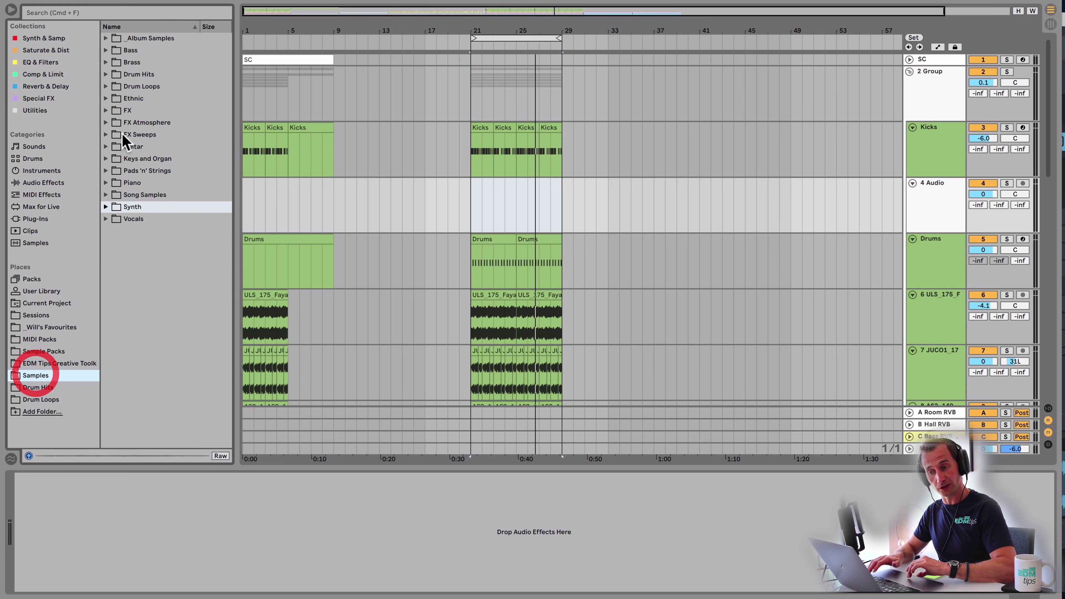
left_click(133, 183)
key("Up")
key("Up")
key("Up")
key("Up")
left_click(134, 87)
key("Right")
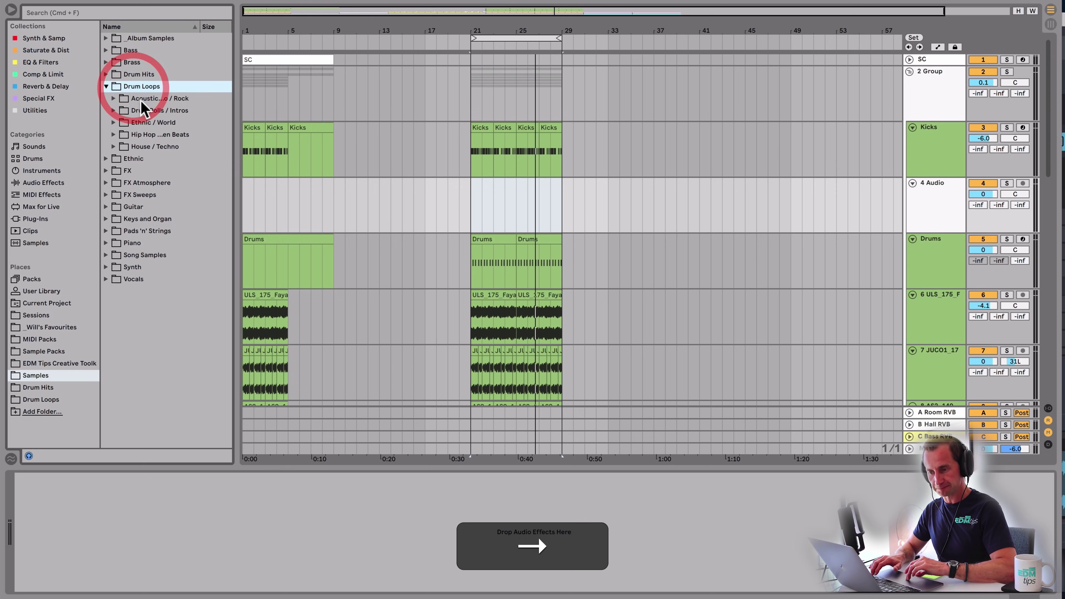
key("Left")
left_click(138, 74)
key("Right")
key("Left")
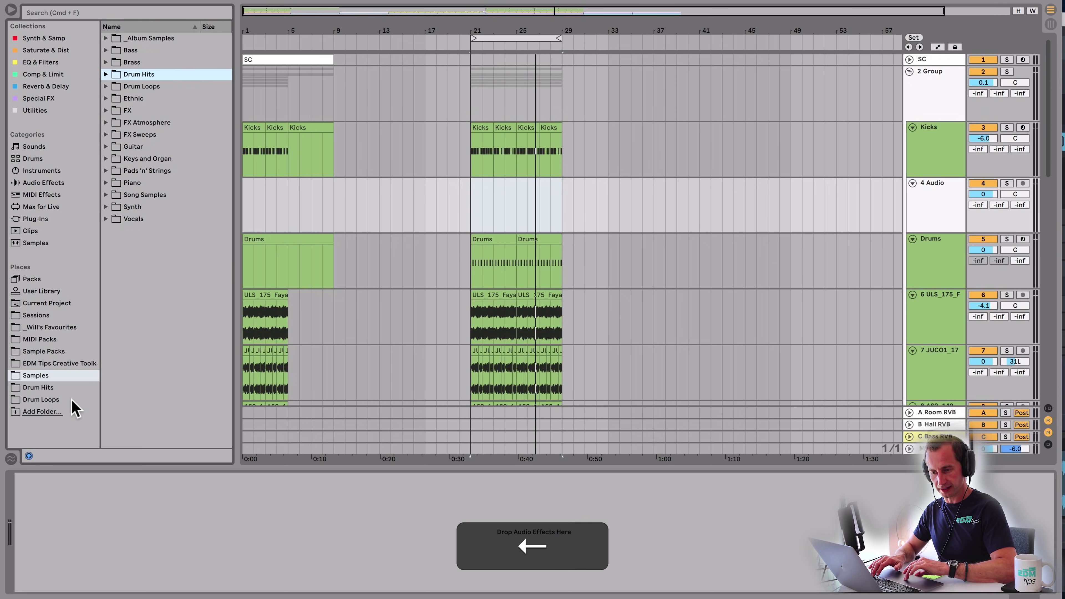
- Open the Crashes folder under Drums and Cymbals in the EDM Tips Creative Toolkit library
left_click(68, 365)
left_click(151, 87)
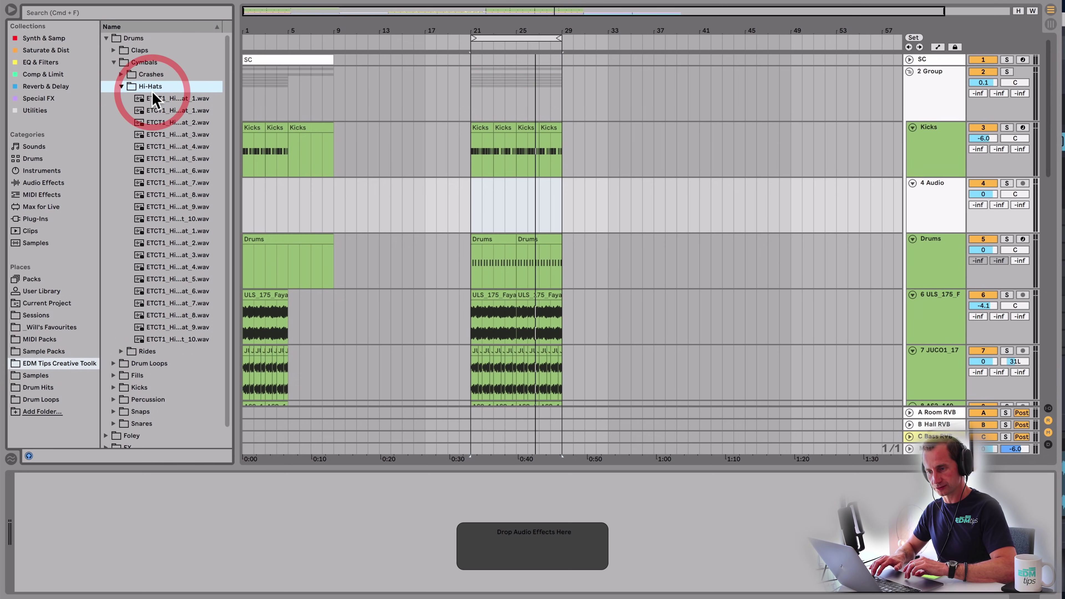
key("Left")
key("Up")
key("Right")
- Audition the crash samples one after another and select crash number 14
key("Down")
key("Down")
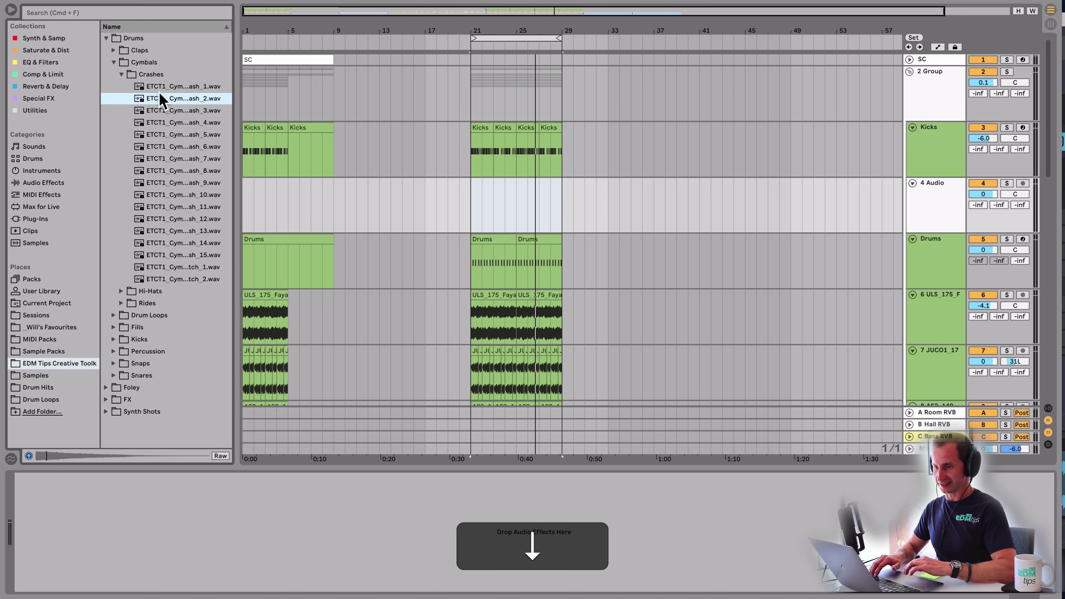
key("Down")
key("Down")
key("Down")
key("Down")
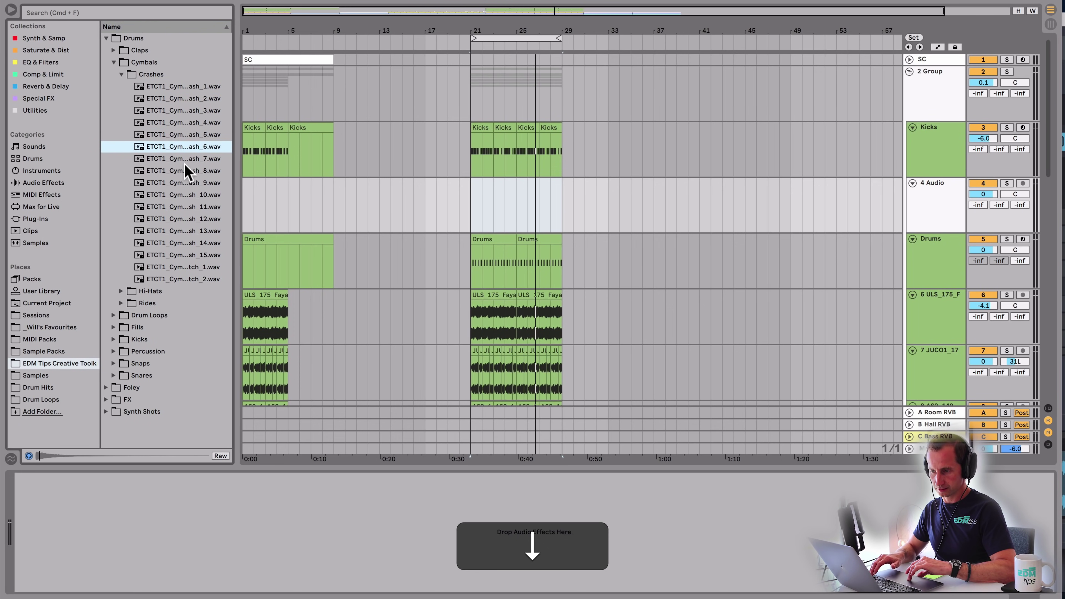
key("Up")
key("Down")
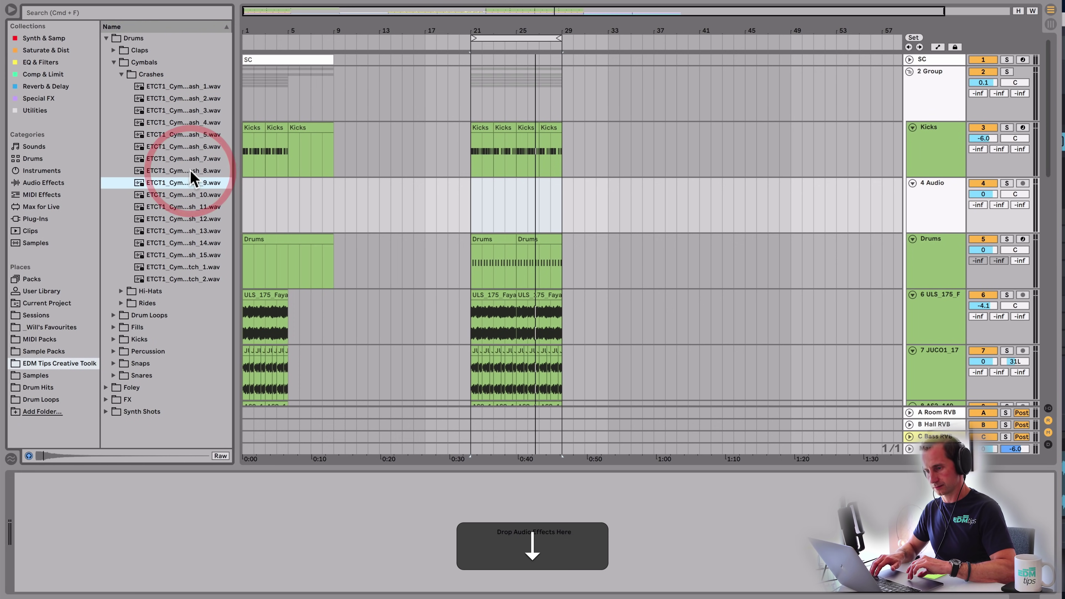
key("Down")
key("Up")
key("Up")
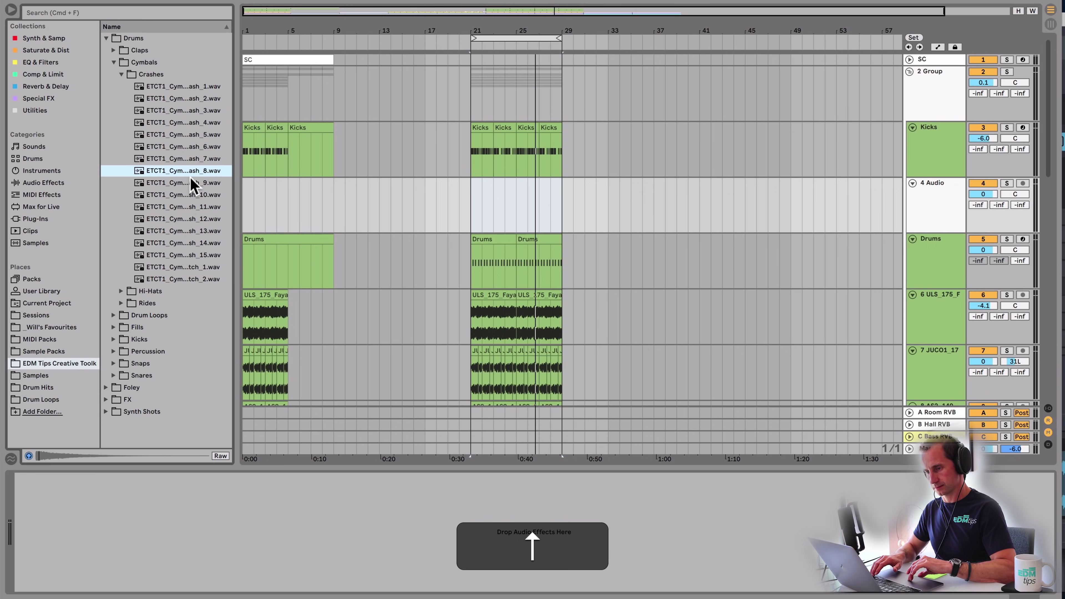
left_click(204, 233)
key("Down")
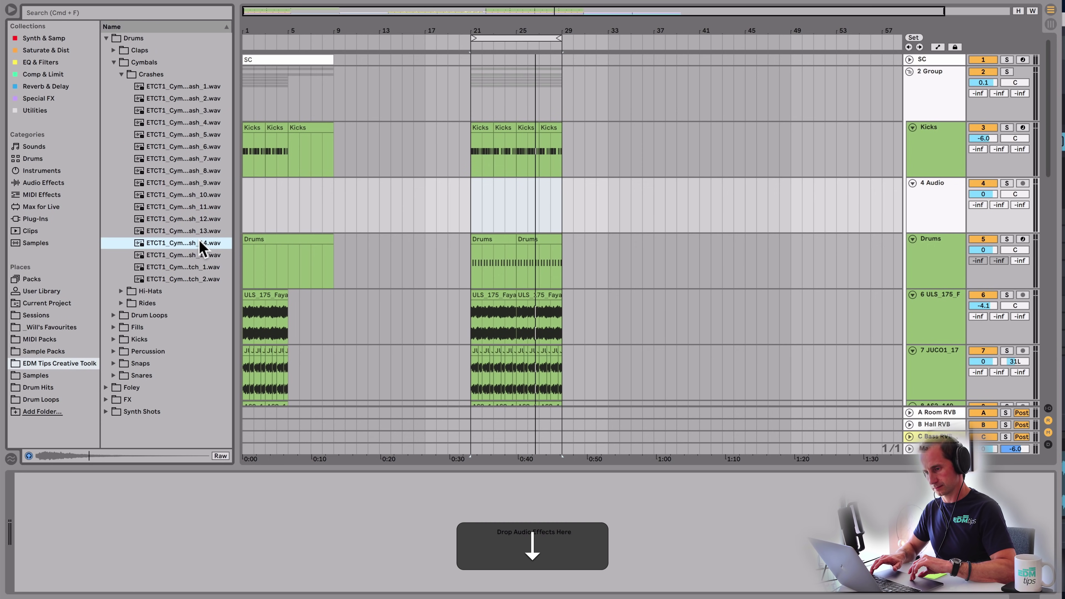
- Place crash sample 14 on the new audio track at bar 21 and set the track's volume to -9.8 dB during playback
left_click_drag(204, 247, 476, 187)
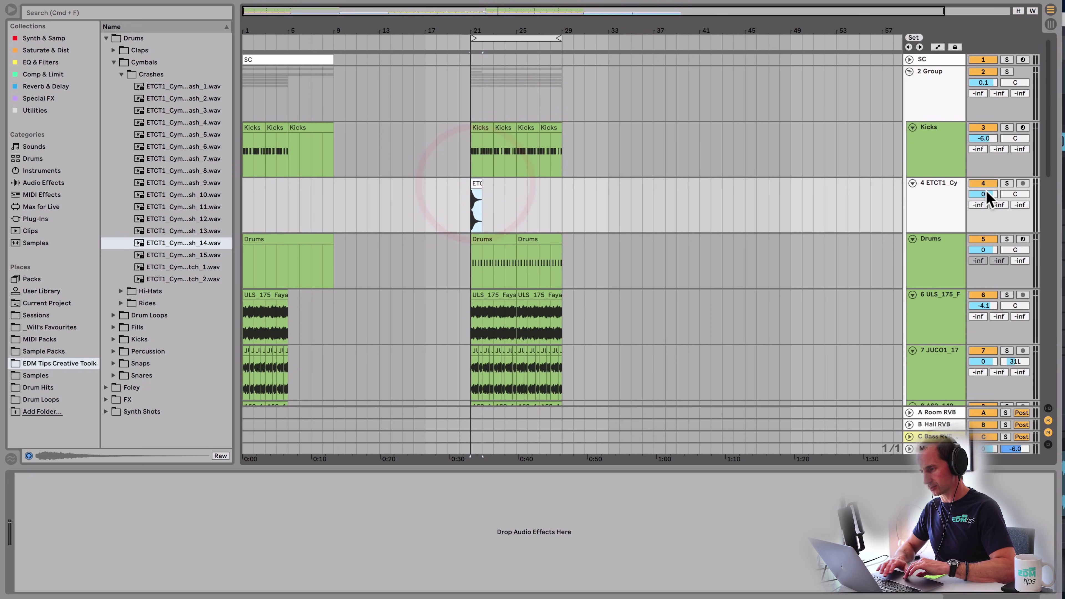
key("space")
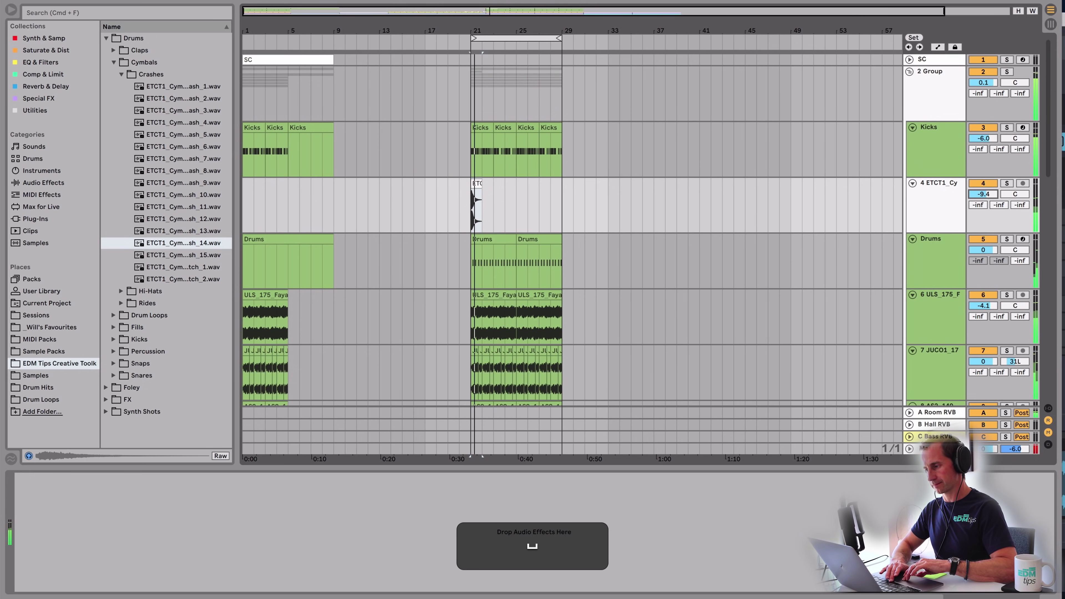
left_click_drag(989, 195, 989, 196)
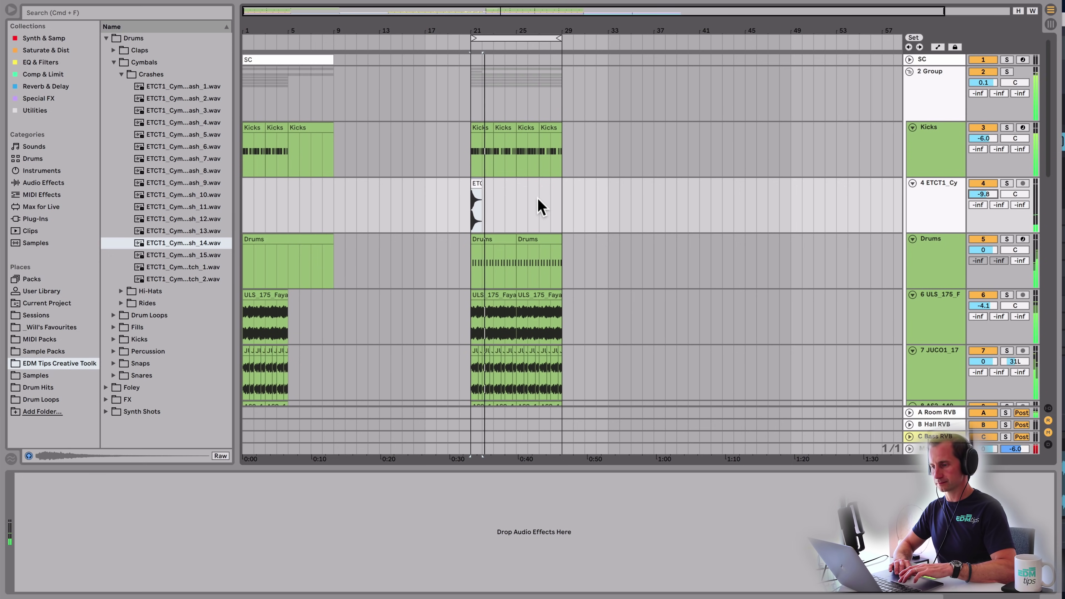
- Fold the drum group and set the Vocals track's send to A Room RVB to -10.0 dB during playback
left_click(911, 71)
left_click(944, 338)
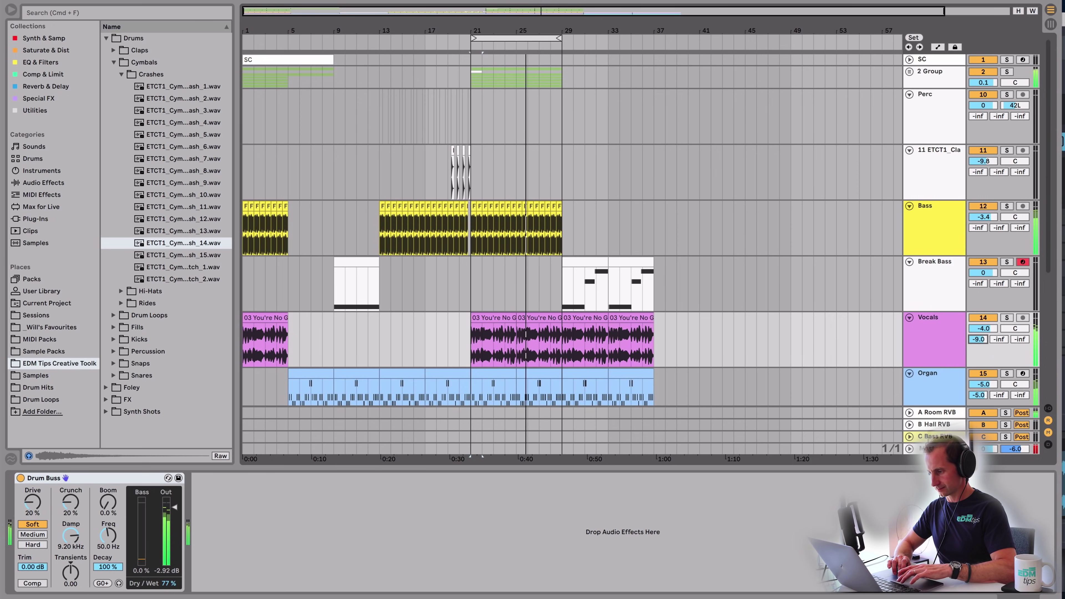
left_click(635, 2)
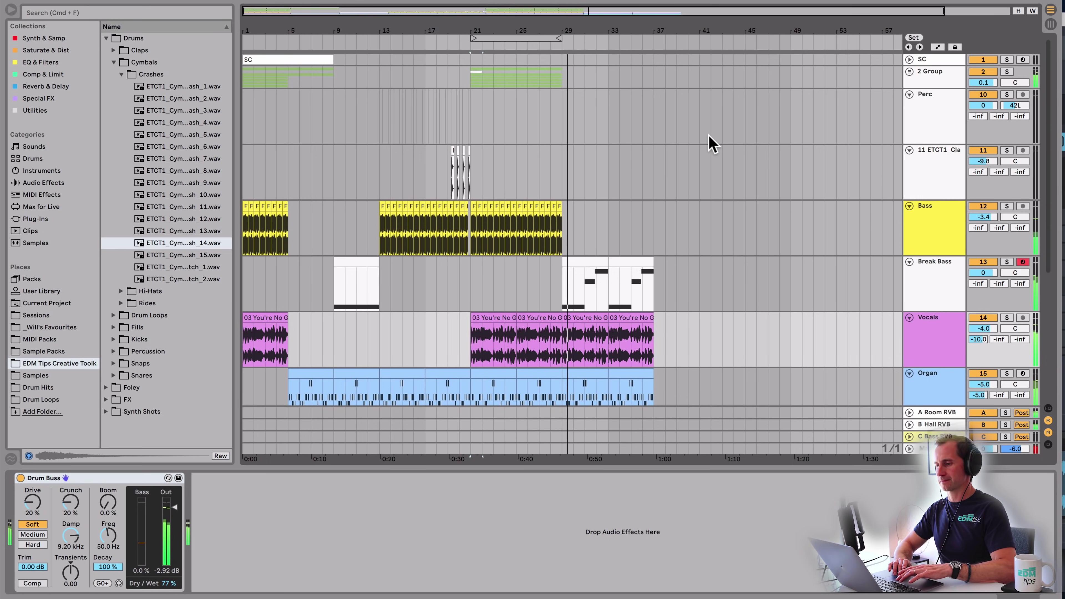
- Transpose the sustained note in the first Res Synth clip, at bar 29, down one octave to C3
scroll(639, 167, "down", 10)
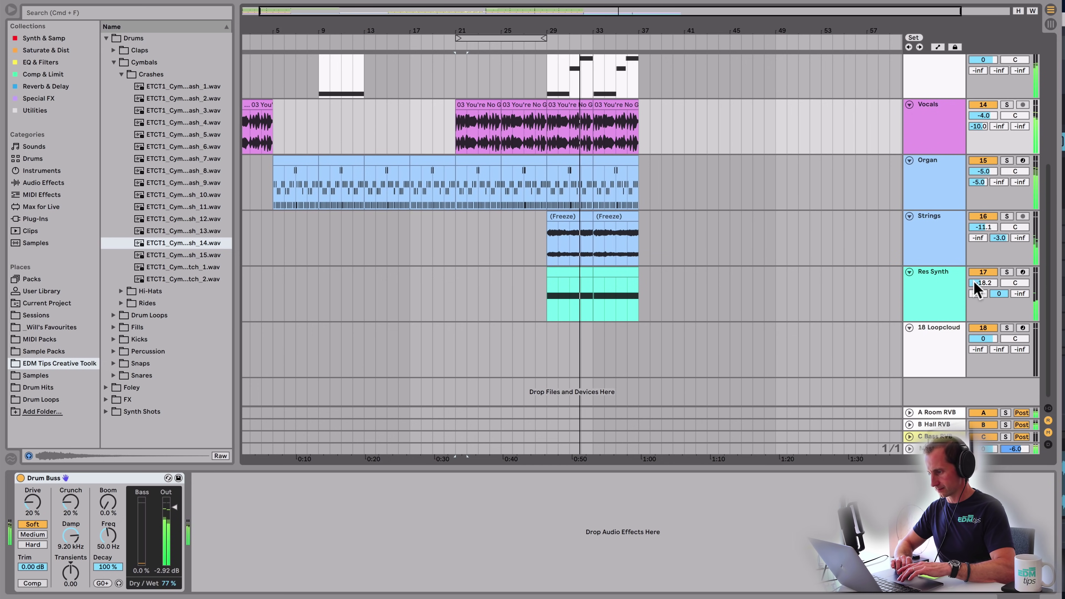
double_click(578, 269)
left_click(179, 304)
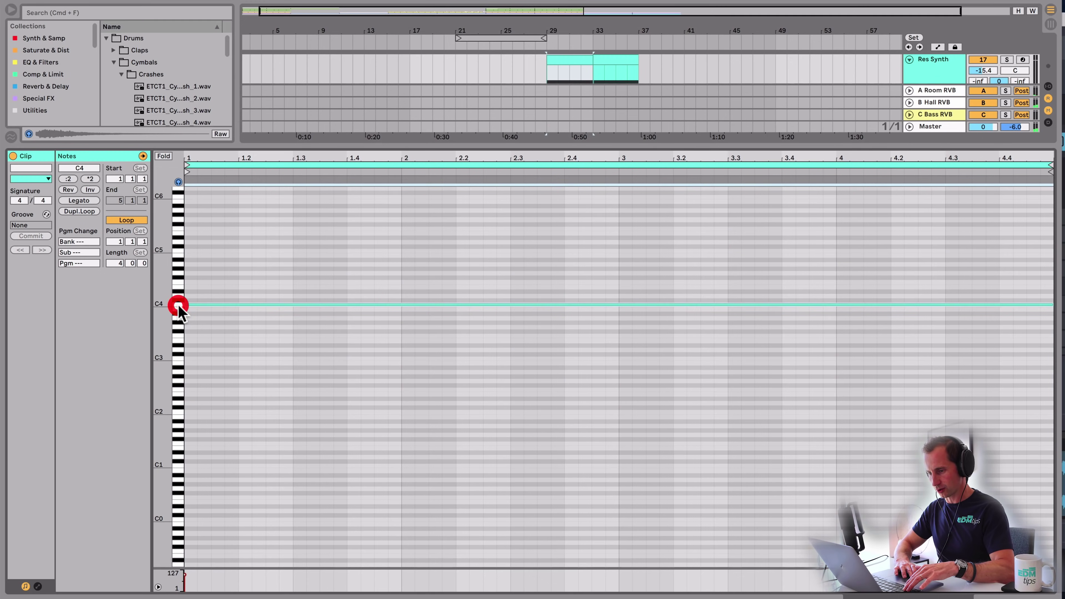
key("shift+super+a")
key("shift+Down")
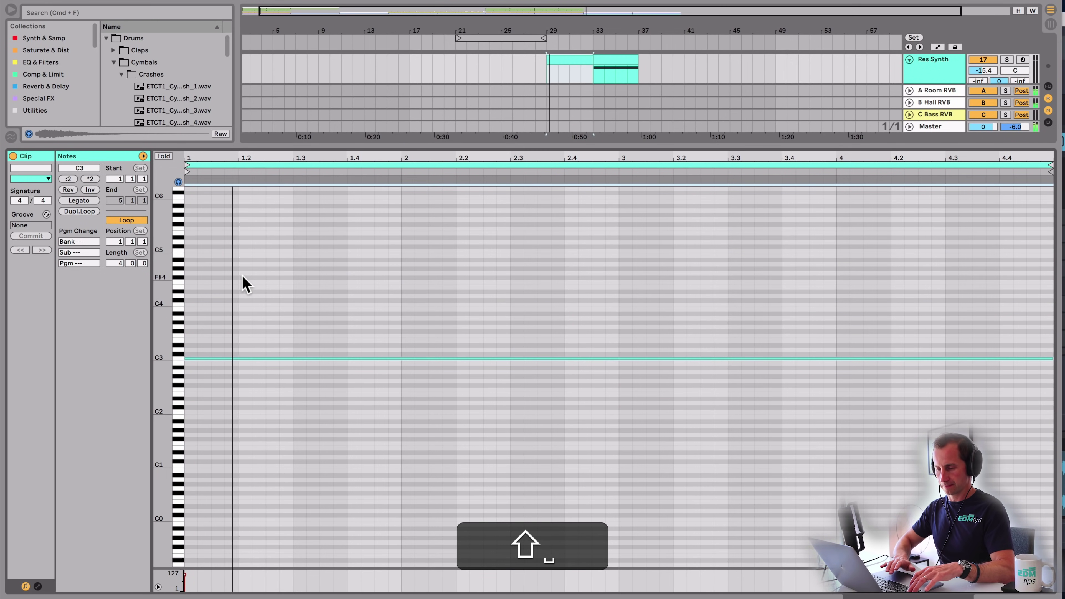
key("shift+Tab")
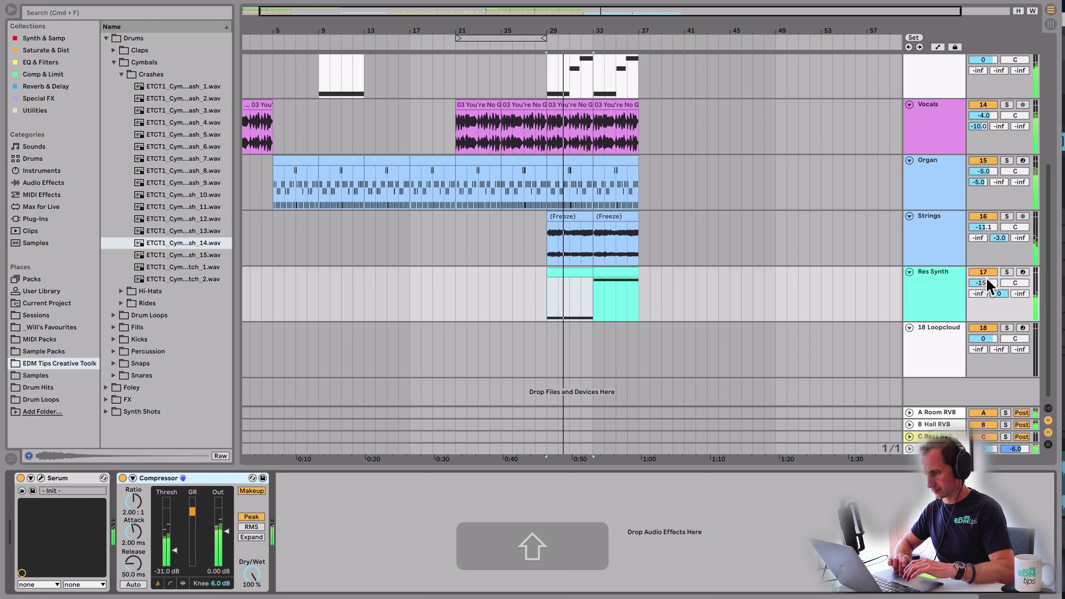
- Set the Res Synth track's volume to -11.0 dB and listen through the break to its end
left_click_drag(983, 283, 983, 275)
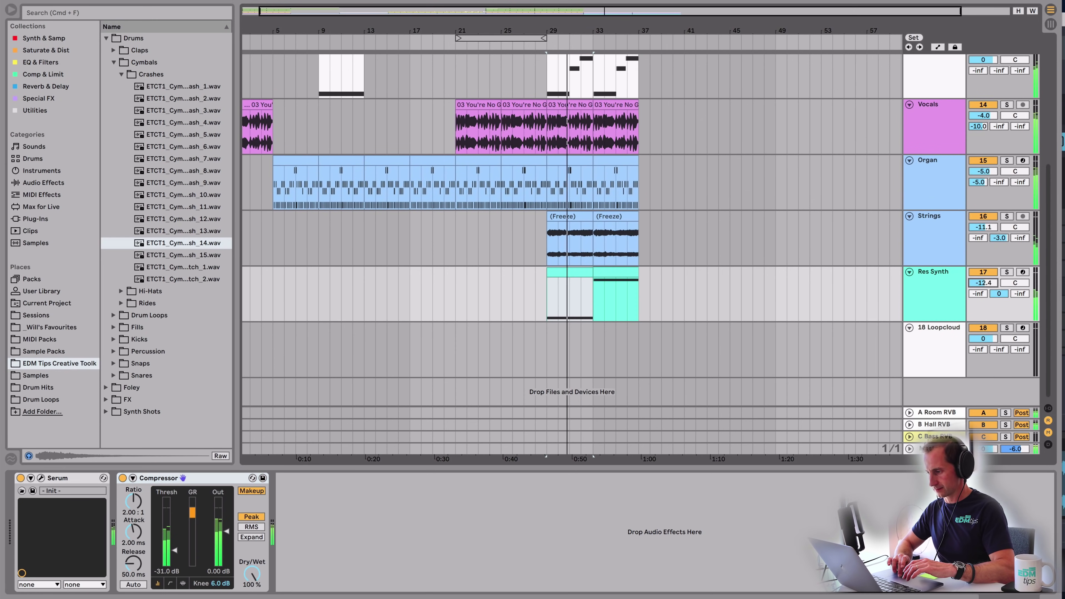
double_click(574, 273)
key("shift+super+Tab")
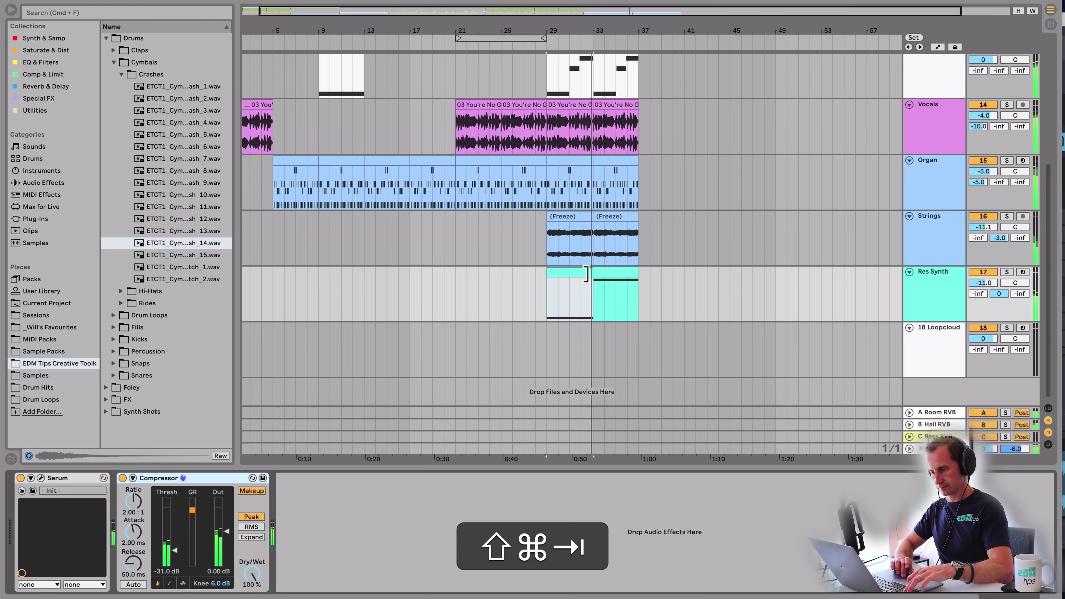
scroll(787, 235, "up", 5)
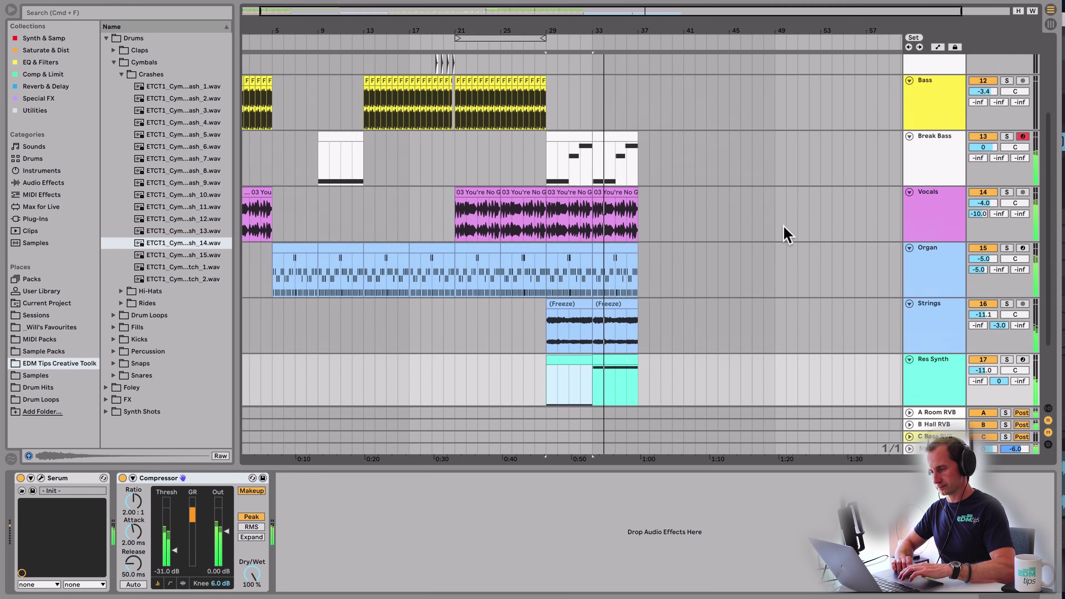
scroll(787, 235, "right", 1)
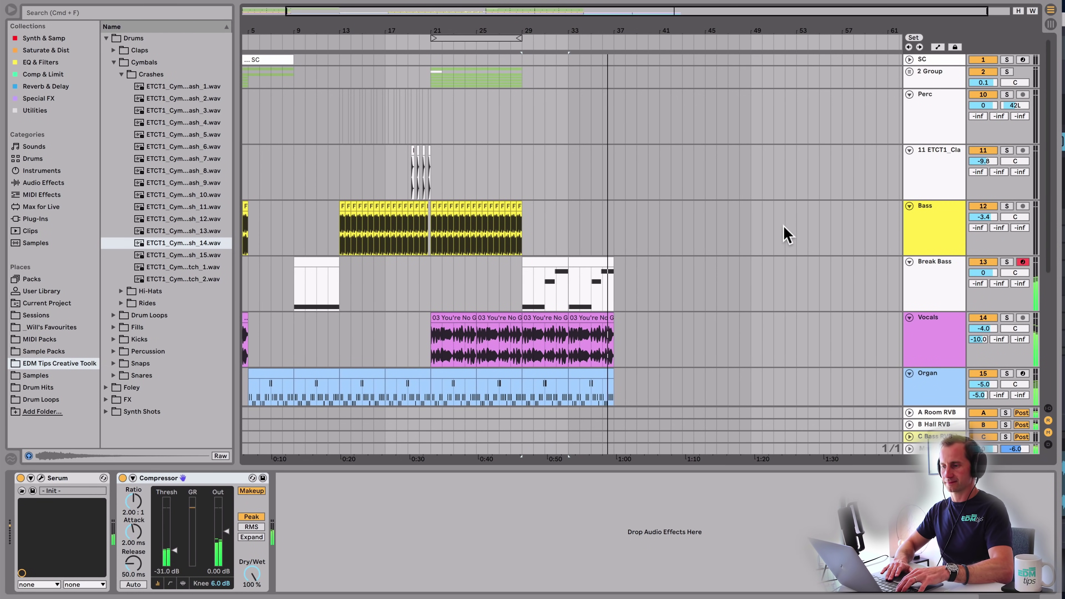
key("space")
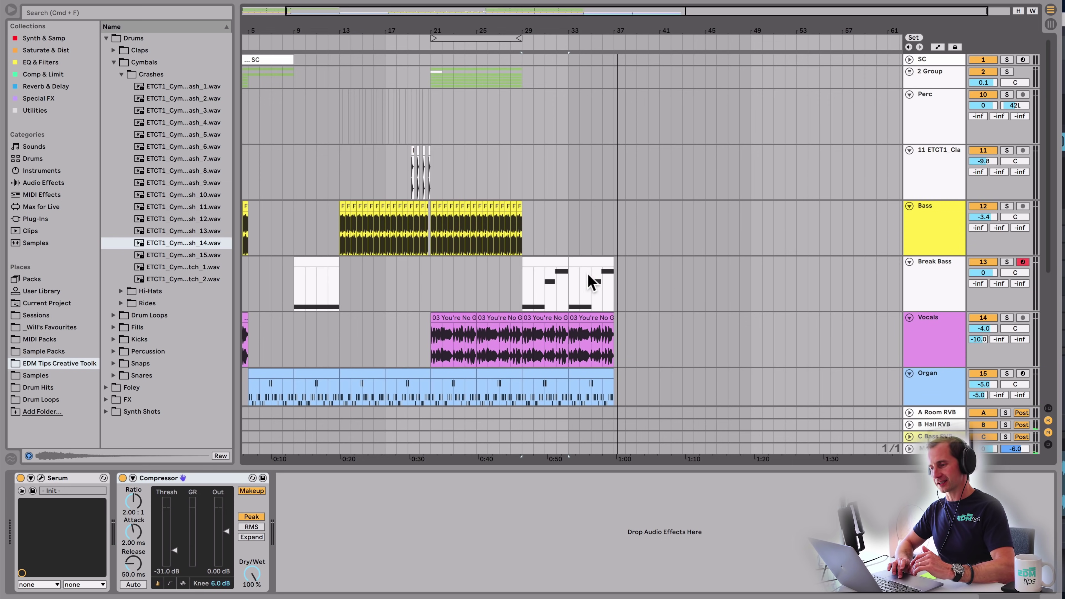
- Duplicate the last Break Bass and Vocals clips once, up to bar 41, and the last Organ clip twice, up to bar 45
left_click(591, 263)
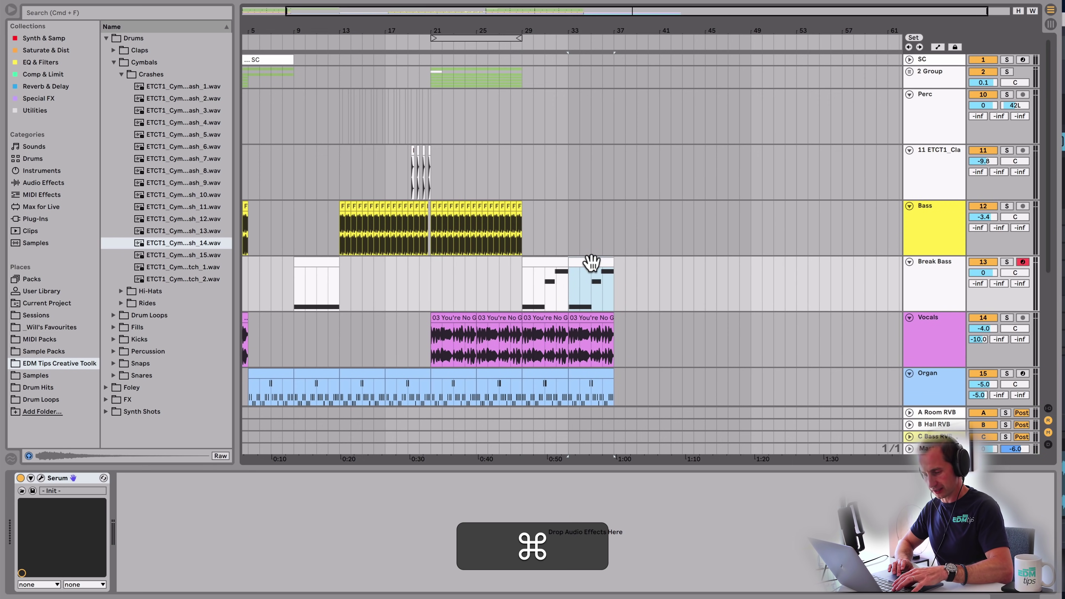
key("super+d")
left_click(591, 321)
key("super+d")
left_click(592, 370)
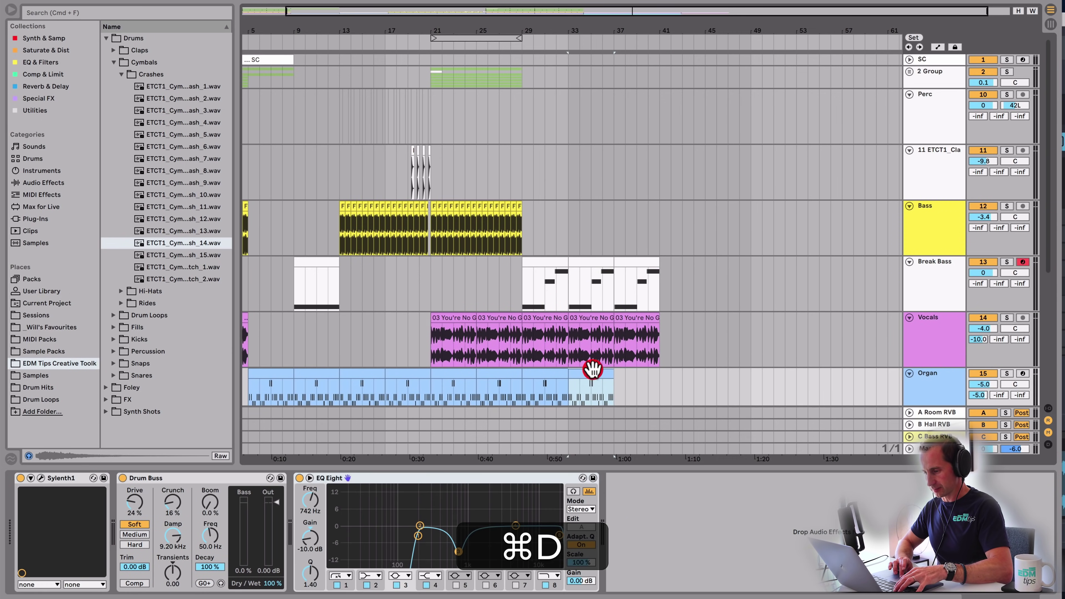
key("super+d")
scroll(592, 369, "down", 5)
key("super+d")
- Duplicate the last Strings clip twice and the last Break Bass and Vocals clips once more, extending all three tracks to bar 45
left_click(616, 312)
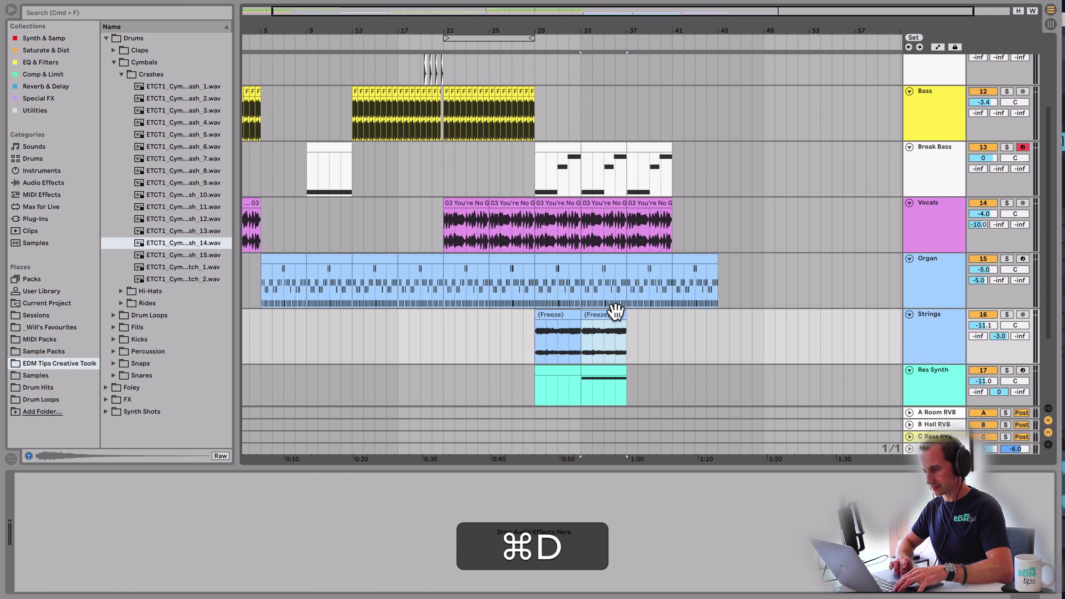
key("super+d")
key("super+d")
left_click(645, 147)
key("super+d")
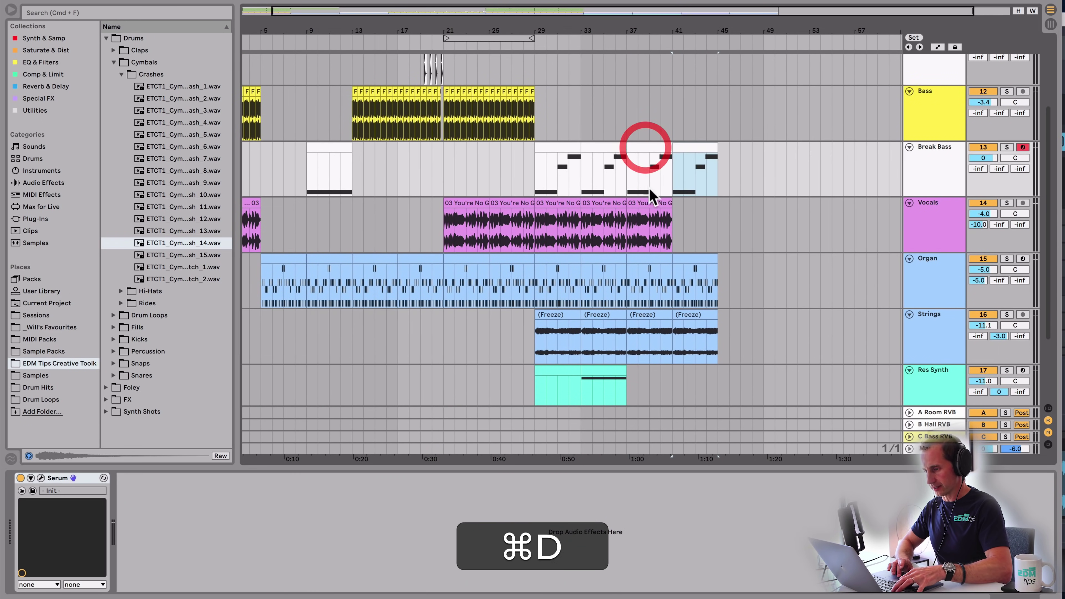
left_click(650, 202)
key("super+d")
- Unfold the drum group and copy the opening section at bar 1 across its tracks, from Kicks down to Perc
scroll(654, 210, "up", 3)
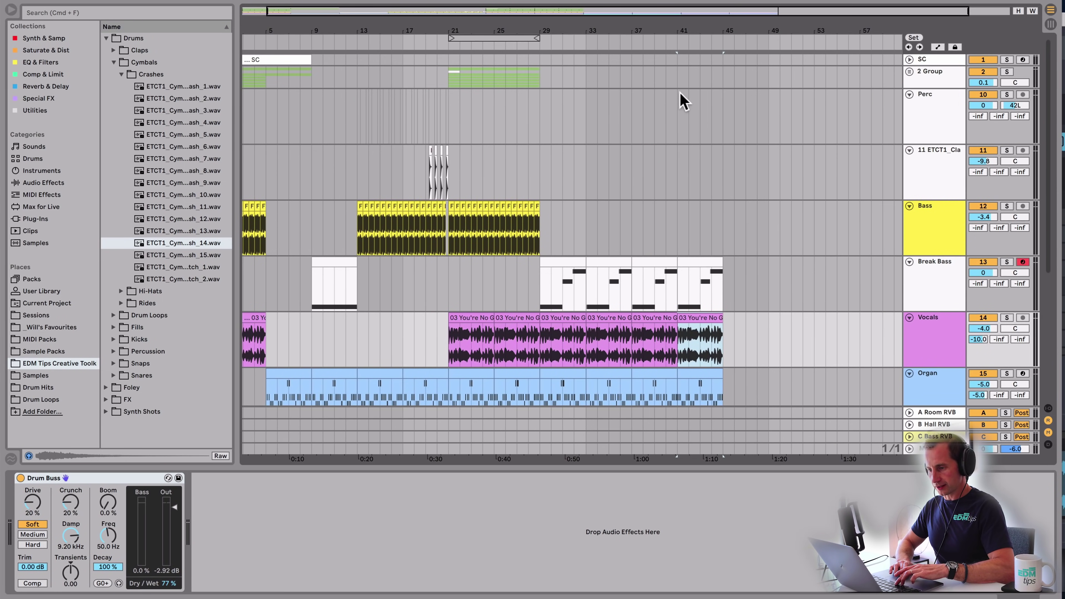
left_click(909, 71)
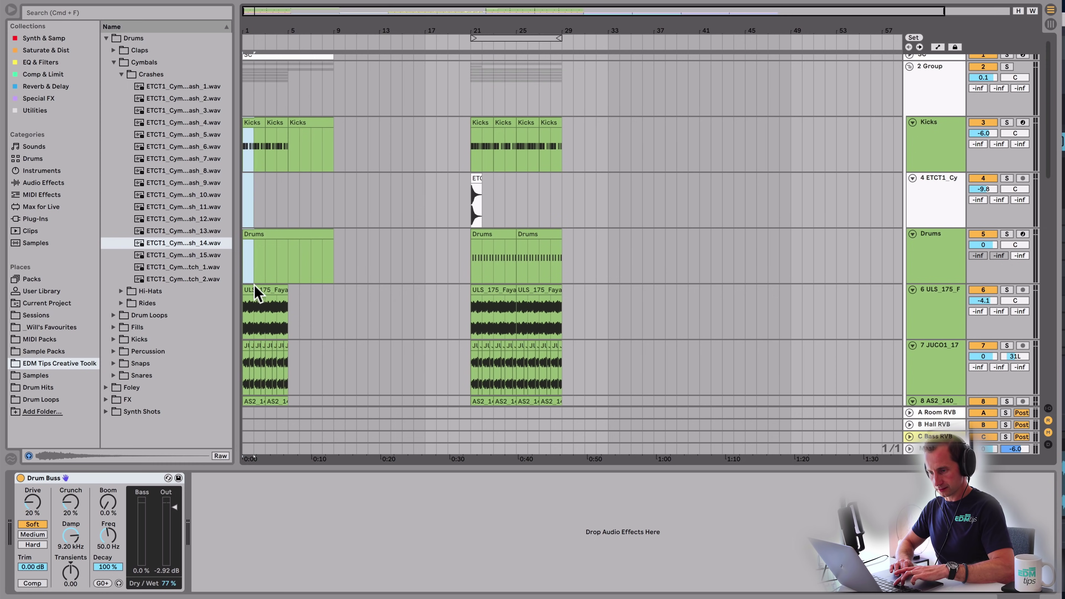
scroll(253, 377, "down", 5)
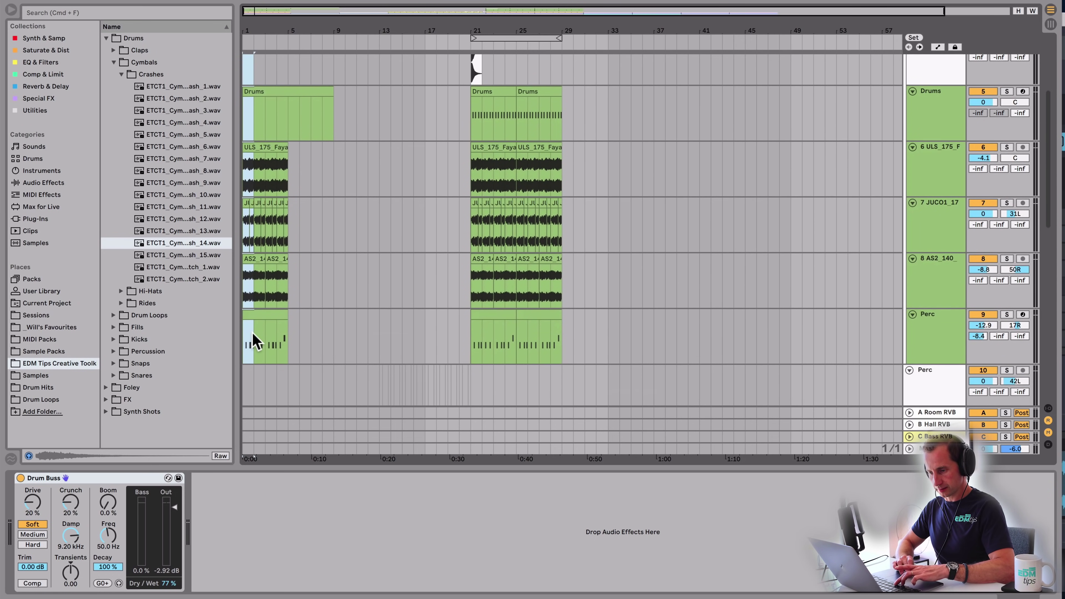
left_click(251, 334)
key("space")
key("super+space")
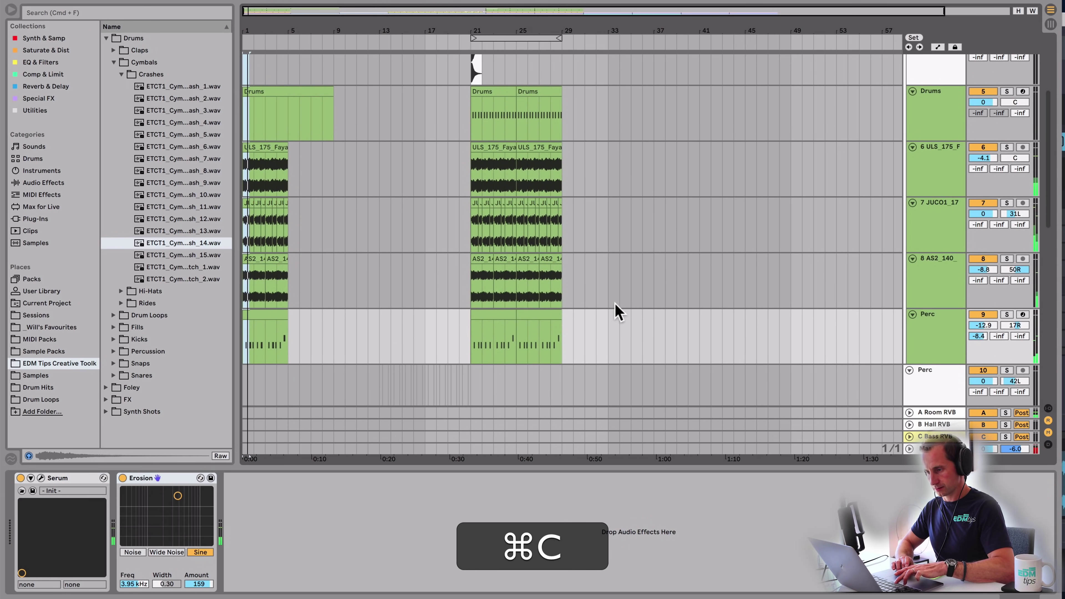
- Paste the copied drum section at bar 37, starting on the Kicks track
scroll(630, 89, "up", 2)
left_click(594, 40)
scroll(646, 100, "down", 6)
scroll(649, 100, "right", 2)
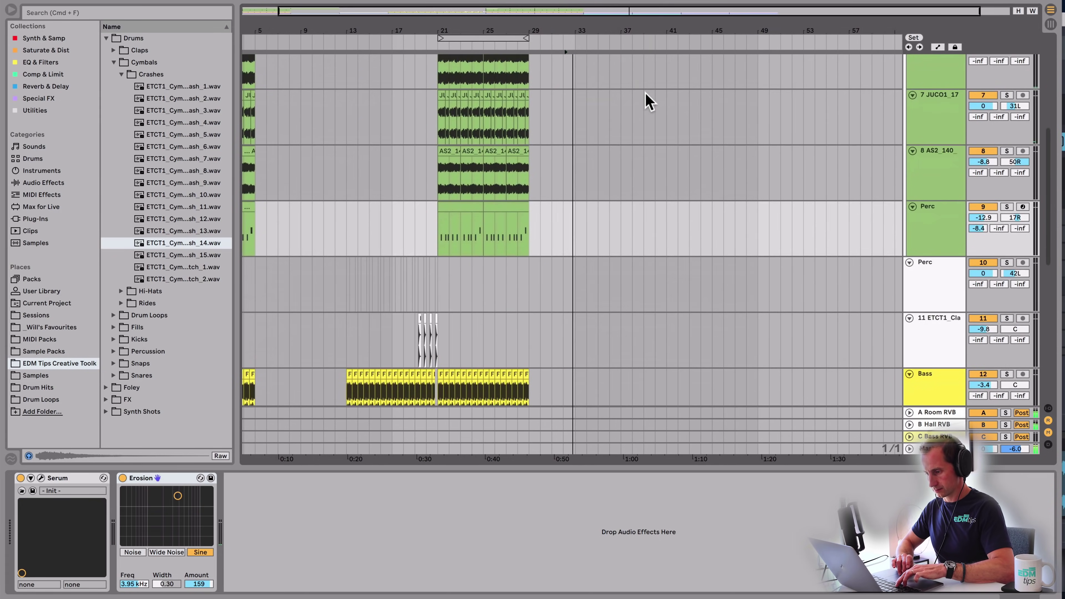
scroll(647, 99, "down", 3)
scroll(647, 99, "right", 1)
scroll(646, 100, "up", 10)
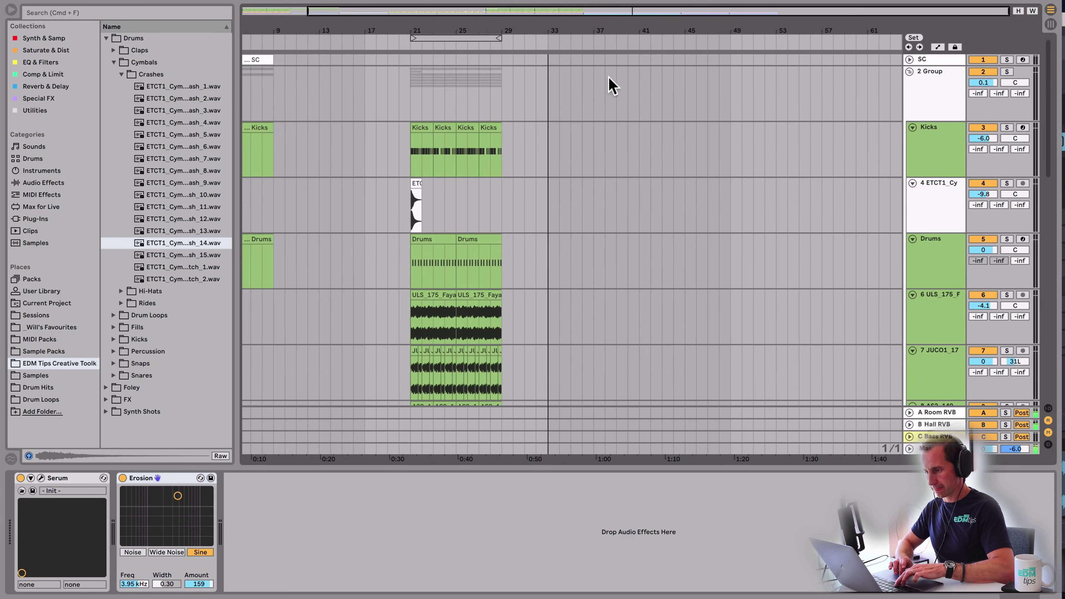
left_click(594, 85)
key("super+v")
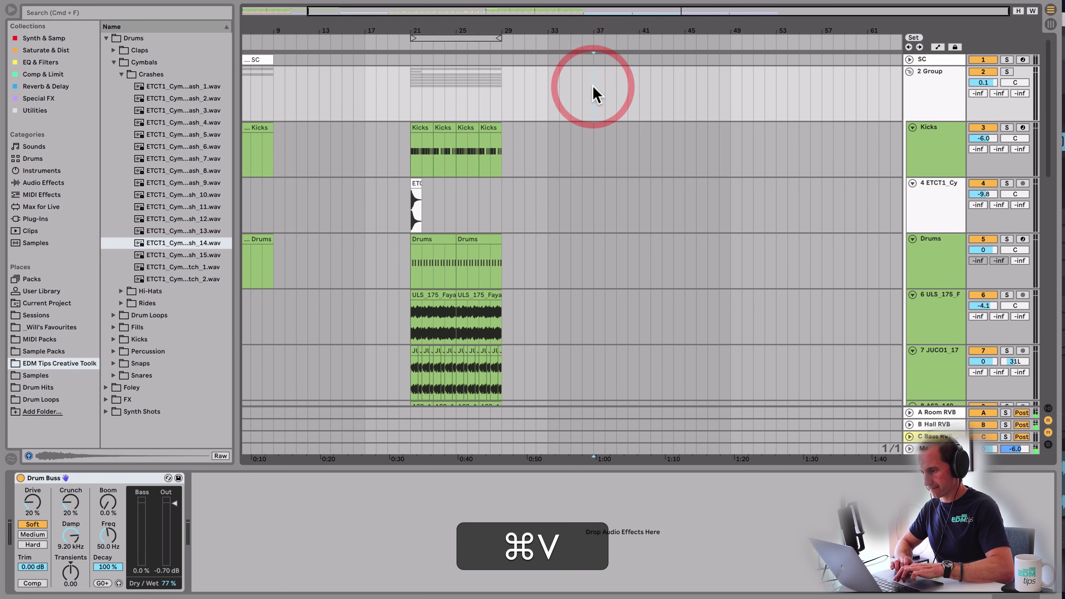
left_click(594, 135)
key("super+v")
left_click_drag(600, 29, 599, 157)
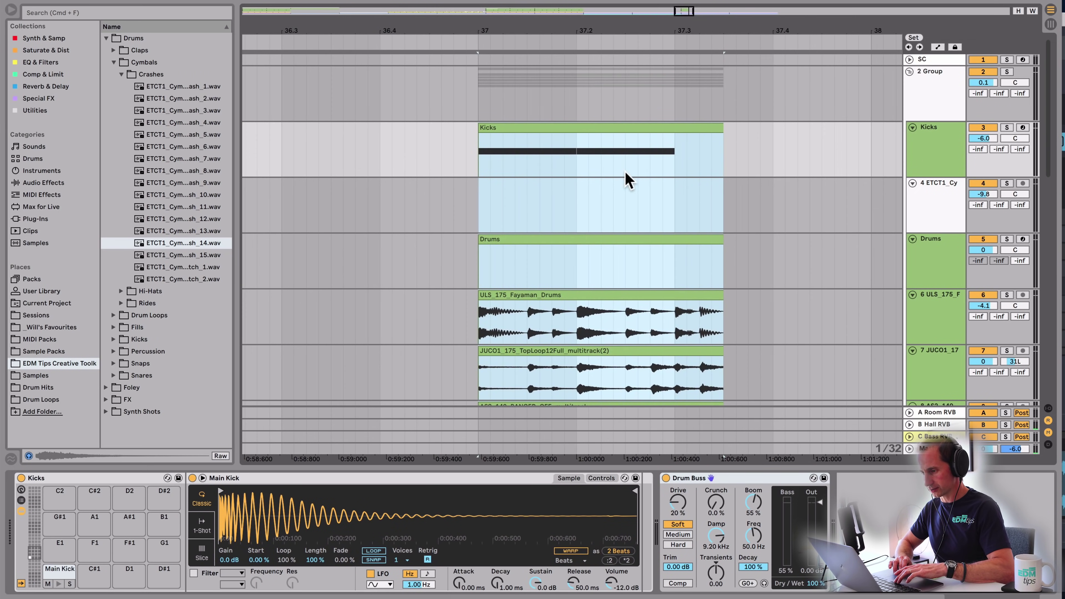
- Audition the pasted drums at bar 37, delete their Kicks clip, and play the section again
left_click(625, 171)
key("space")
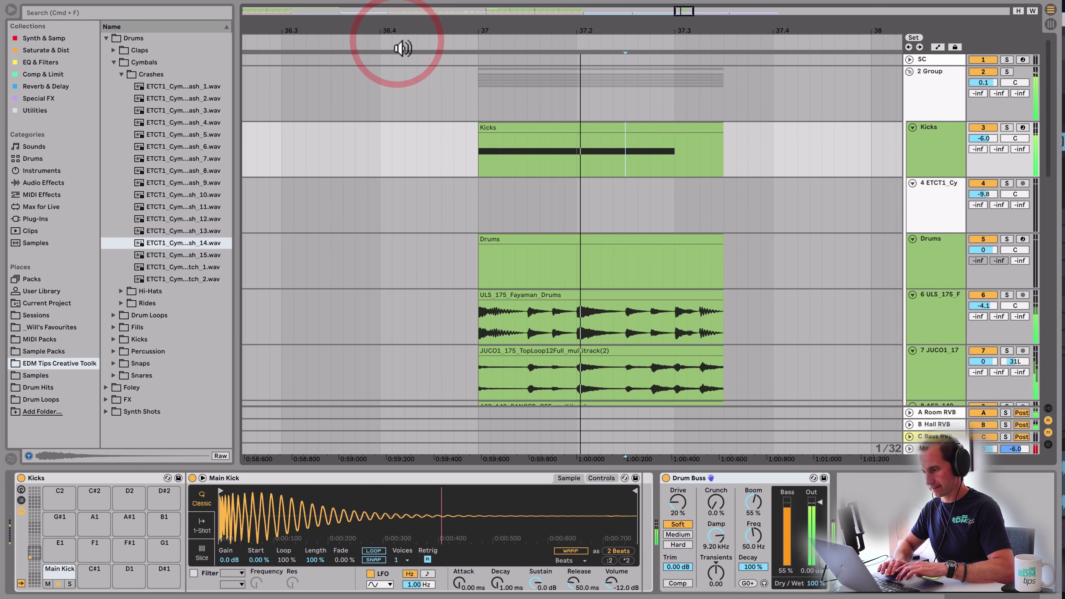
key("space")
left_click(496, 117)
left_click(512, 133)
key("BackSpace")
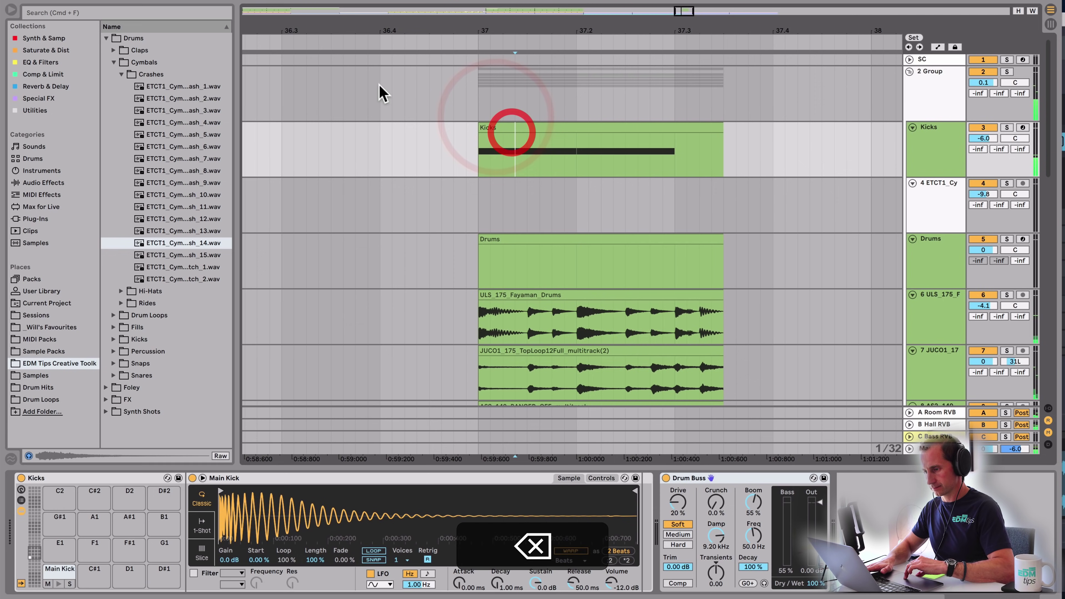
left_click(513, 132)
key("BackSpace")
left_click(345, 42)
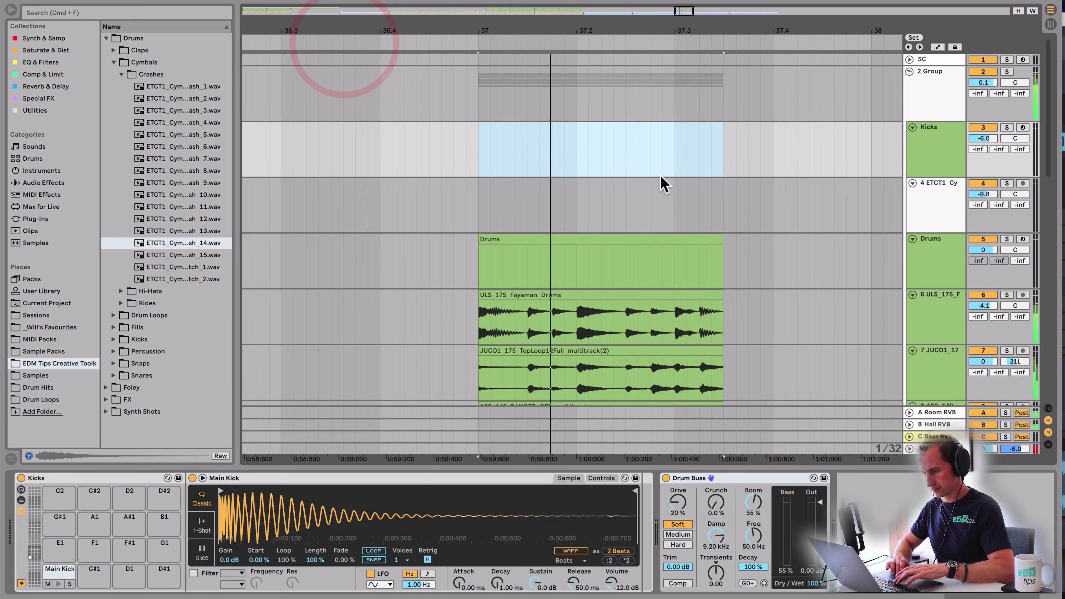
- Shorten the drum section at bar 37 to about one and a half beats across the whole group and play it
key("space")
left_click_drag(625, 147, 740, 111)
key("BackSpace")
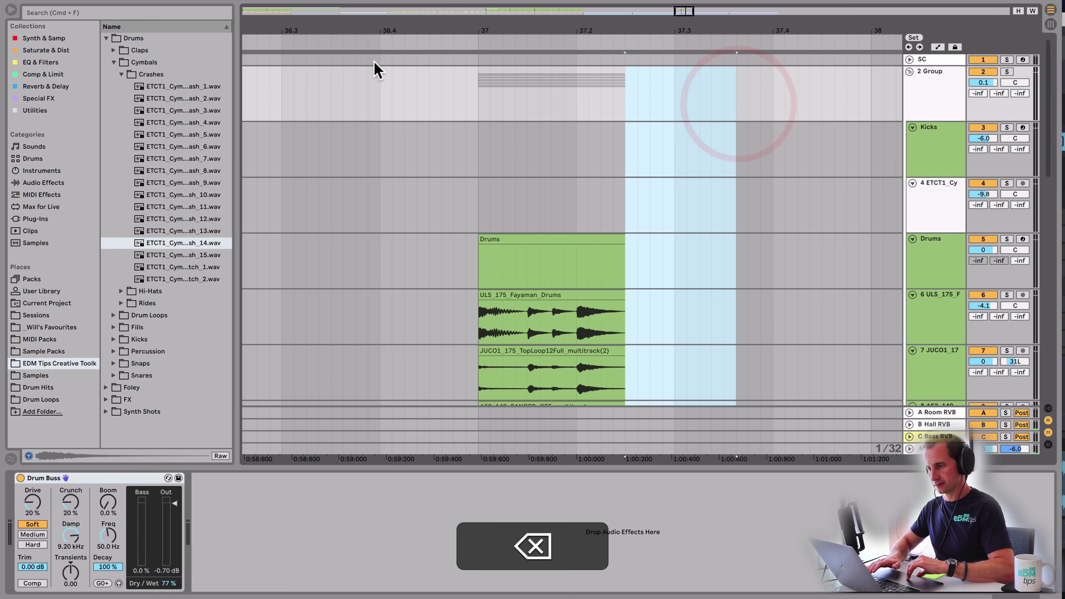
left_click(356, 43)
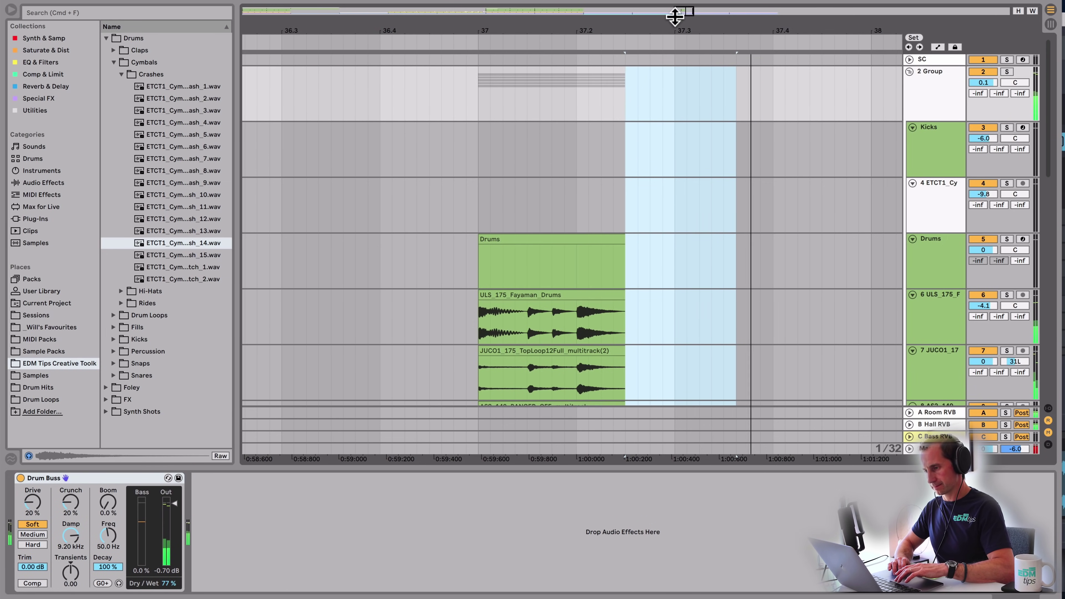
left_click_drag(676, 14, 682, 2)
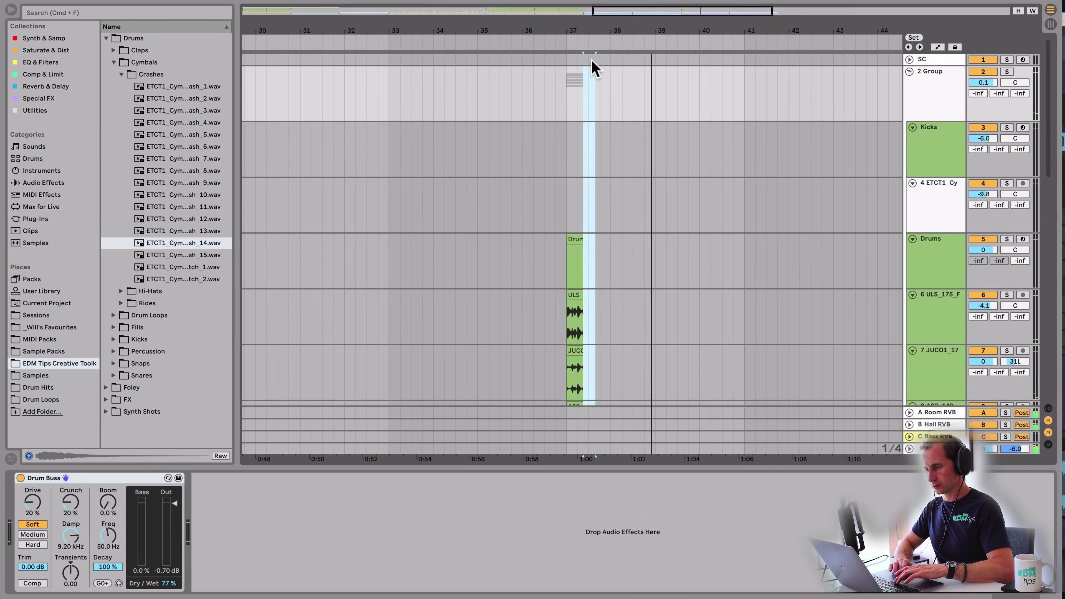
- Copy the shortened drum section from bar 37 and paste it into the group at bar 39
key("space")
left_click(571, 93)
left_click_drag(572, 101, 595, 133)
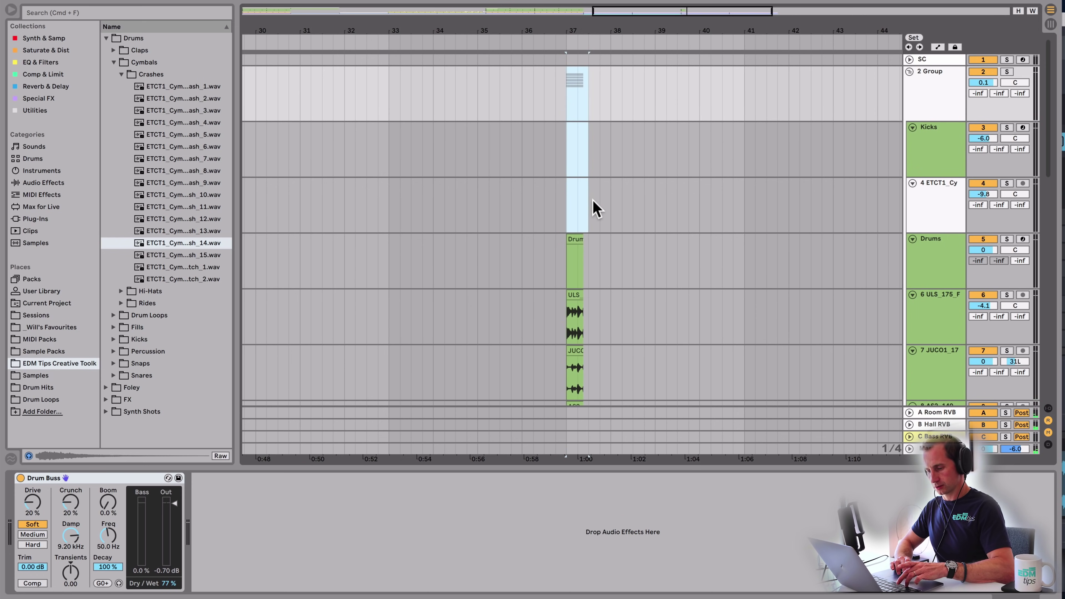
left_click_drag(593, 61, 592, 90)
key("super+c")
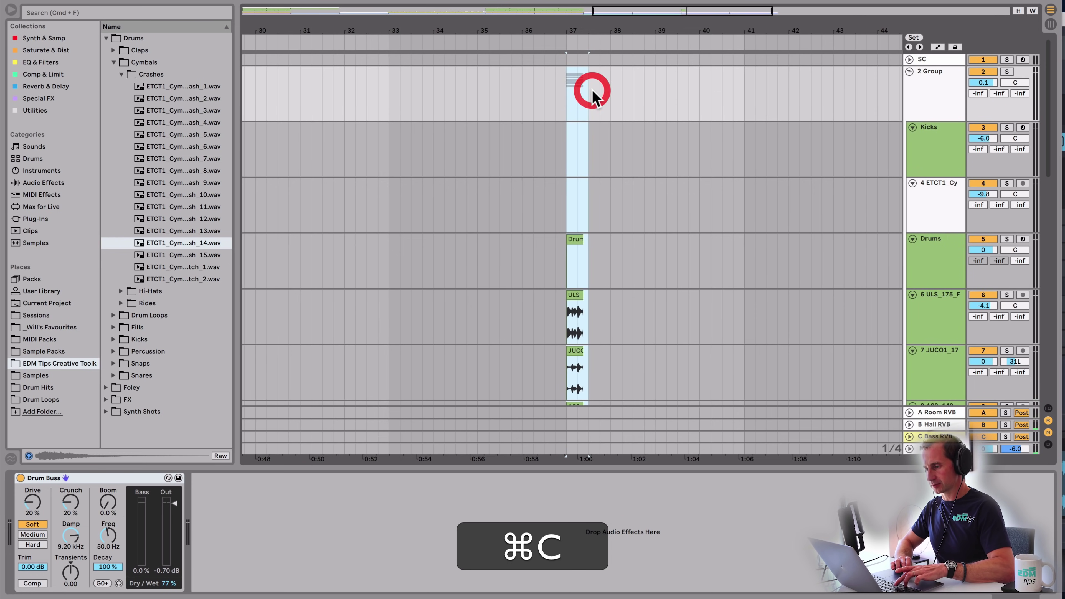
left_click(523, 48)
left_click(654, 95)
key("super+v")
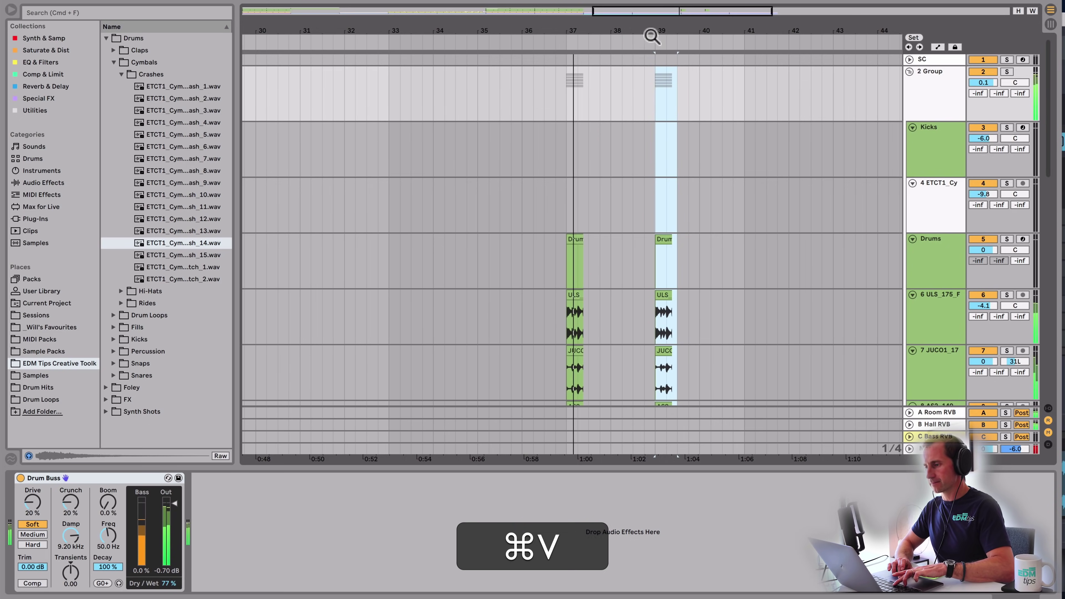
- Copy the first half beat of the drum section at bar 39, paste it directly before bar 39, and play the result
left_click_drag(646, 33, 725, 106)
key("super+c")
left_click(649, 100)
key("super+v")
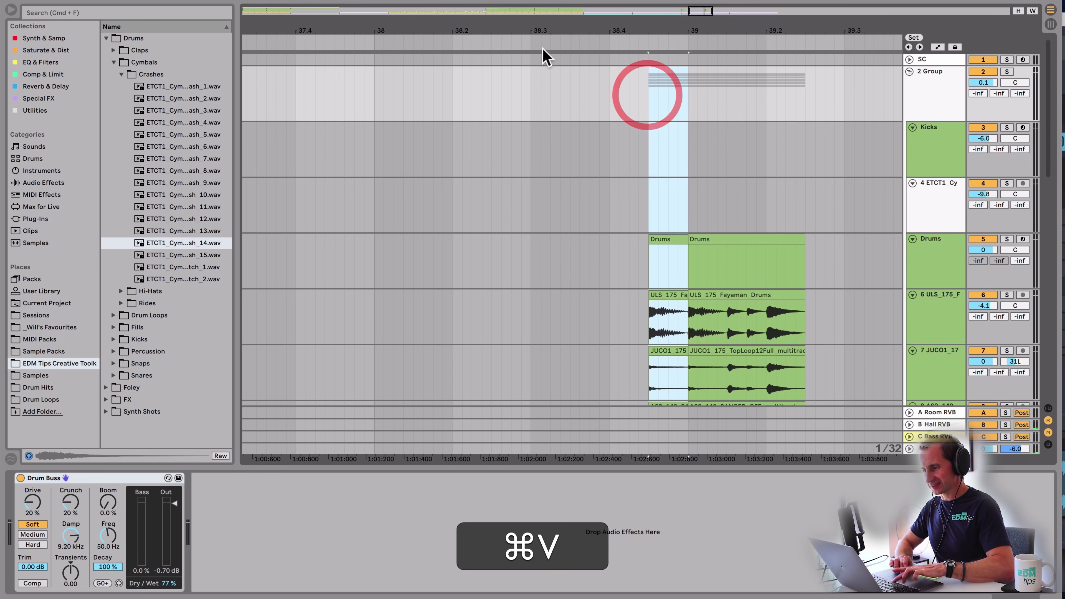
left_click_drag(374, 45, 511, 36)
- Extend the drum group's Perc clip from bar 37 to about bar 44 and play from about bar 36
scroll(542, 112, "down", 10)
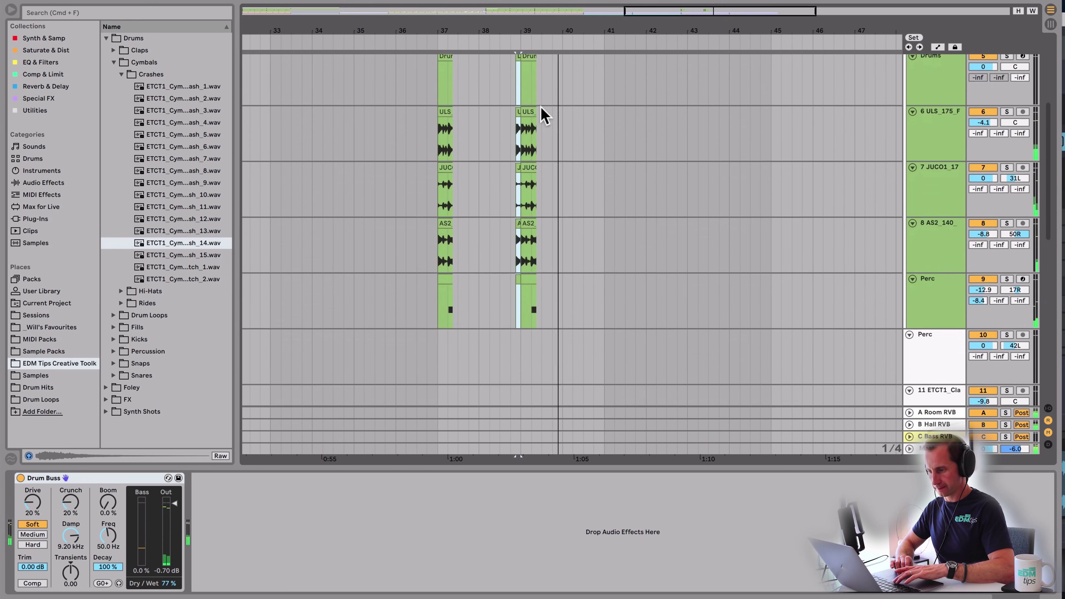
key("space")
left_click(439, 205)
left_click_drag(443, 206, 720, 209)
left_click(388, 47)
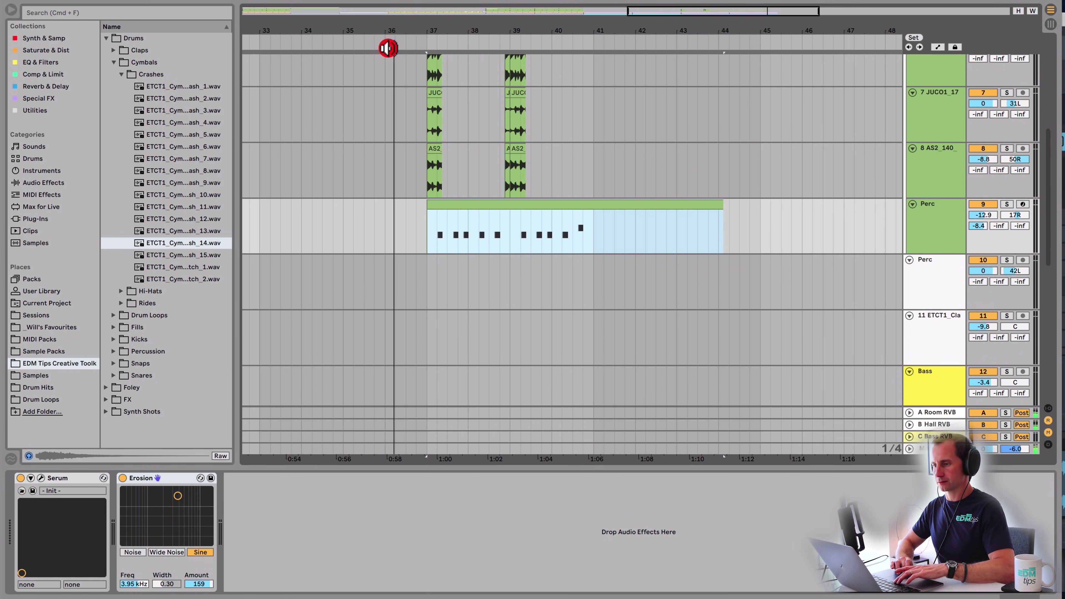
- Split the drum group's extended Perc clip at bar 39 and delete the part after the split
left_click(507, 229)
key("super+e")
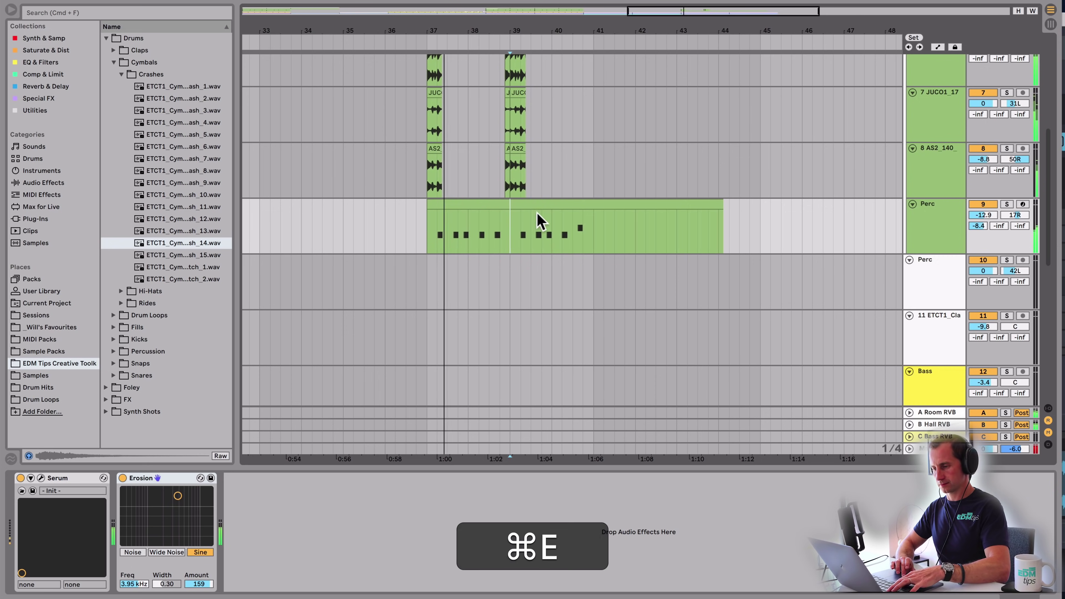
left_click(539, 206)
key("super+BackSpace")
- Duplicate the remaining two-bar Perc clip from bar 37 so it repeats from bar 39 to 41, and stop playback
left_click(487, 206)
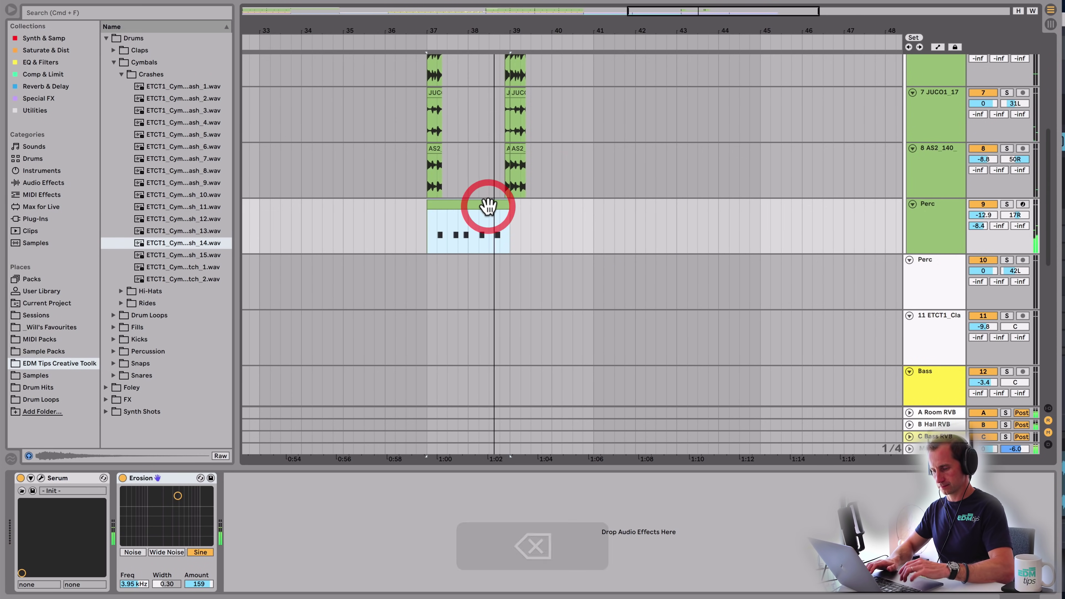
key("super+d")
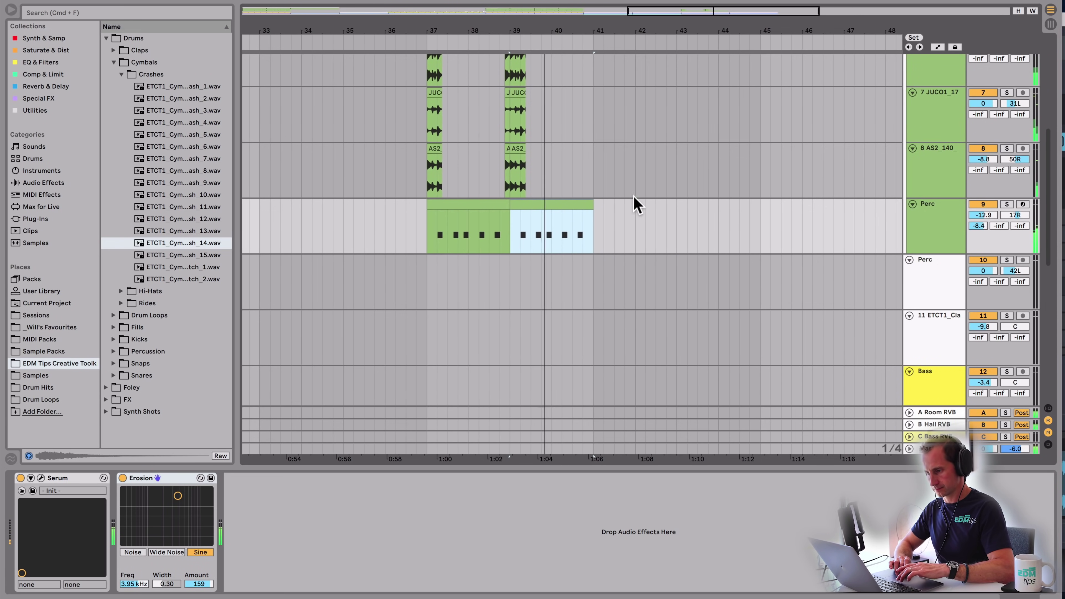
scroll(632, 207, "up", 5)
scroll(619, 230, "up", 1)
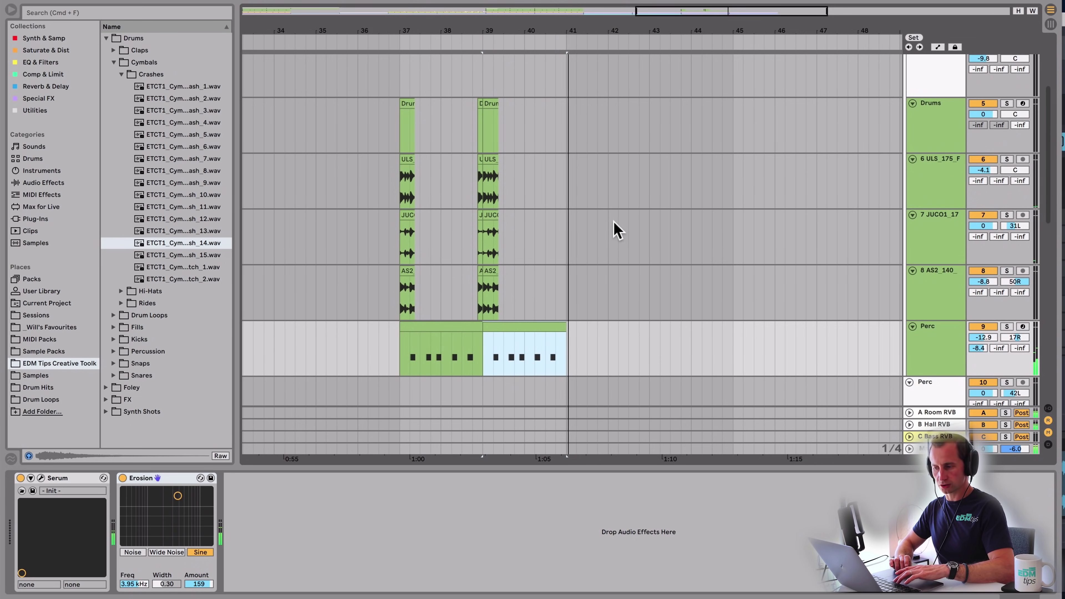
key("space")
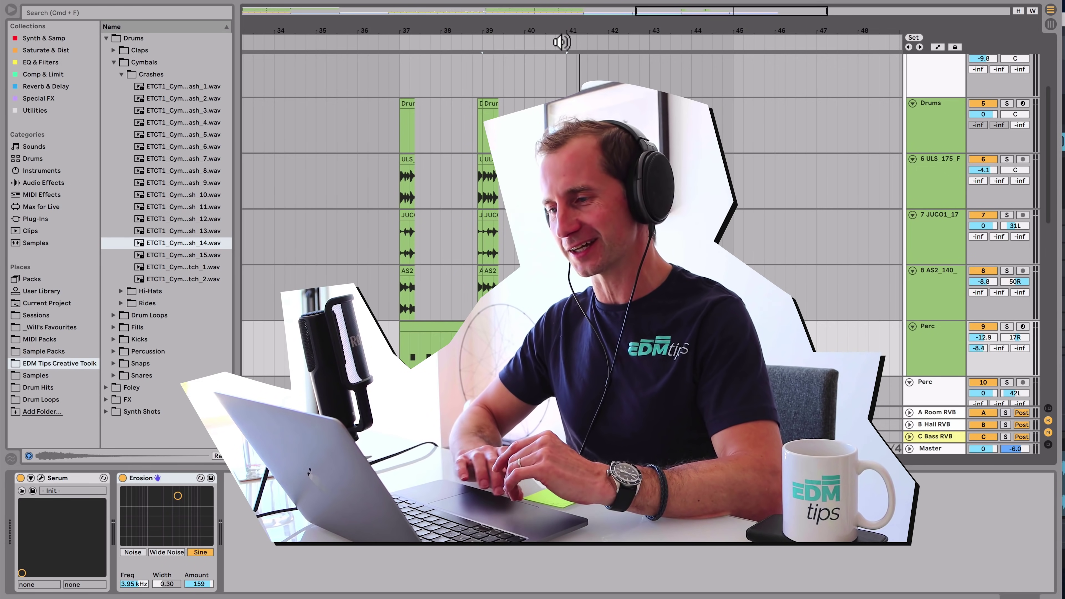
left_click_drag(579, 27, 666, 28)
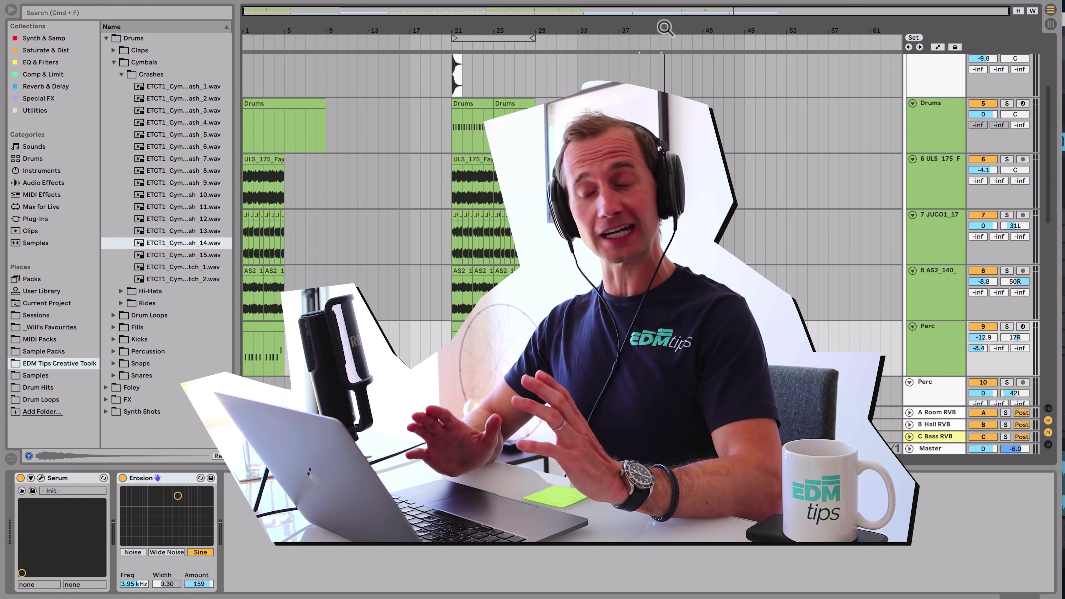